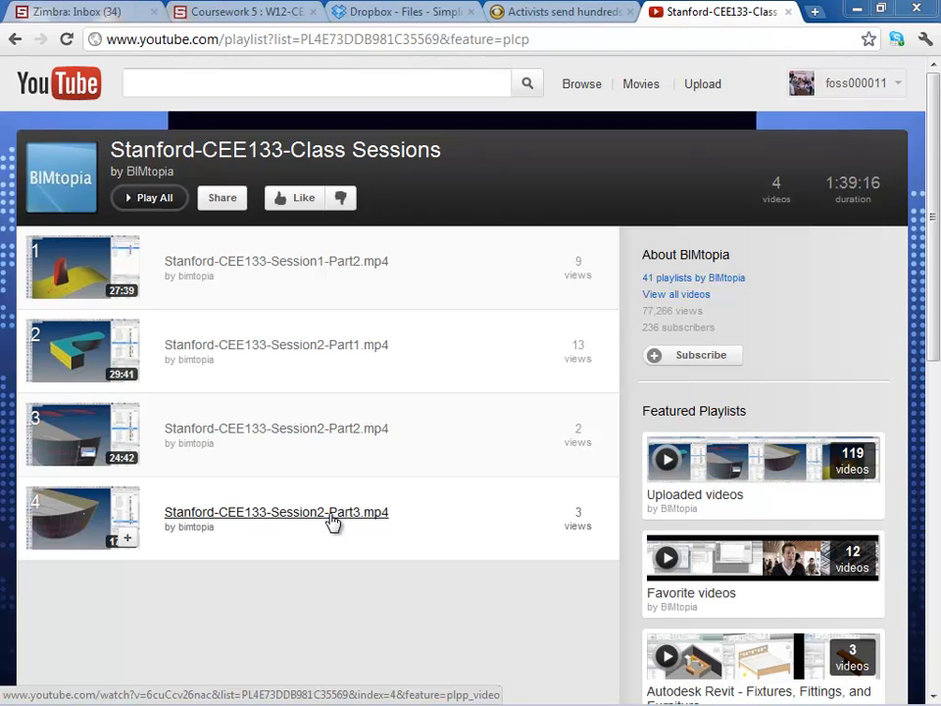
Step: Go to the YouTube home page and search the site for bimtopia
{"action": "left_click", "coordinate": [233, 41]}
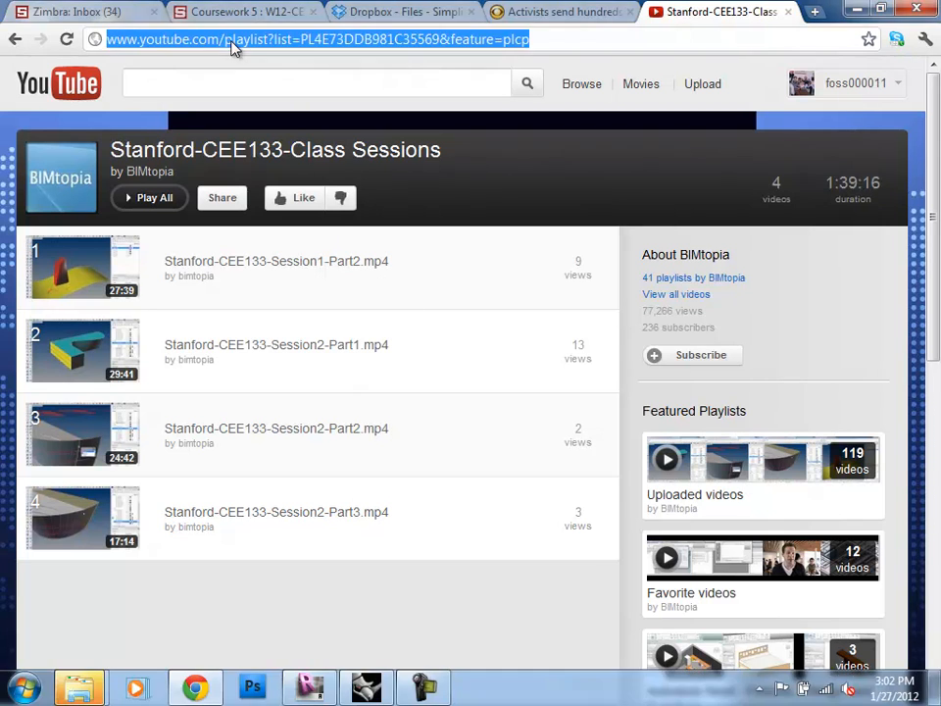
{"action": "left_click", "coordinate": [227, 42]}
{"action": "left_click_drag", "start_coordinate": [224, 41], "coordinate": [550, 90]}
{"action": "key", "text": "BackSpace"}
{"action": "key", "text": "Return"}
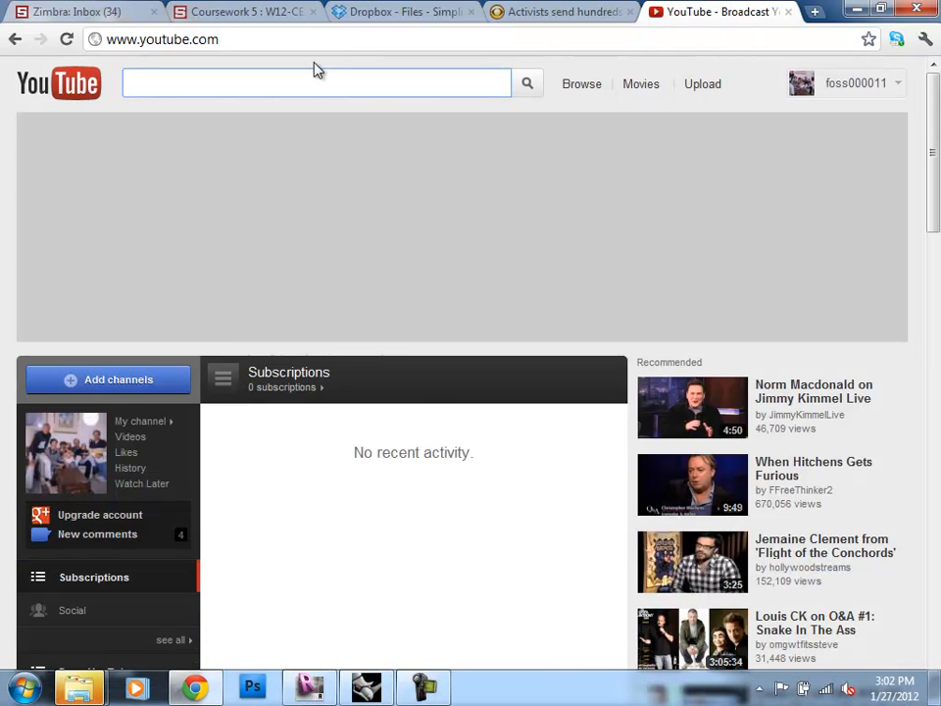
{"action": "left_click", "coordinate": [309, 82]}
{"action": "type", "text": "bim"}
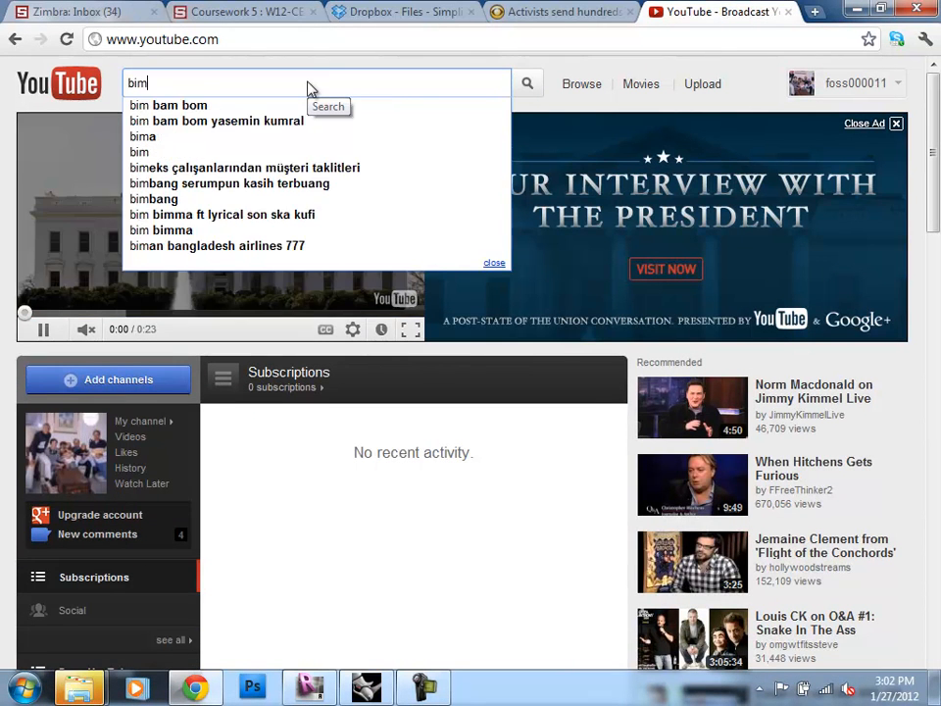
{"action": "type", "text": "topia"}
{"action": "key", "text": "Return"}
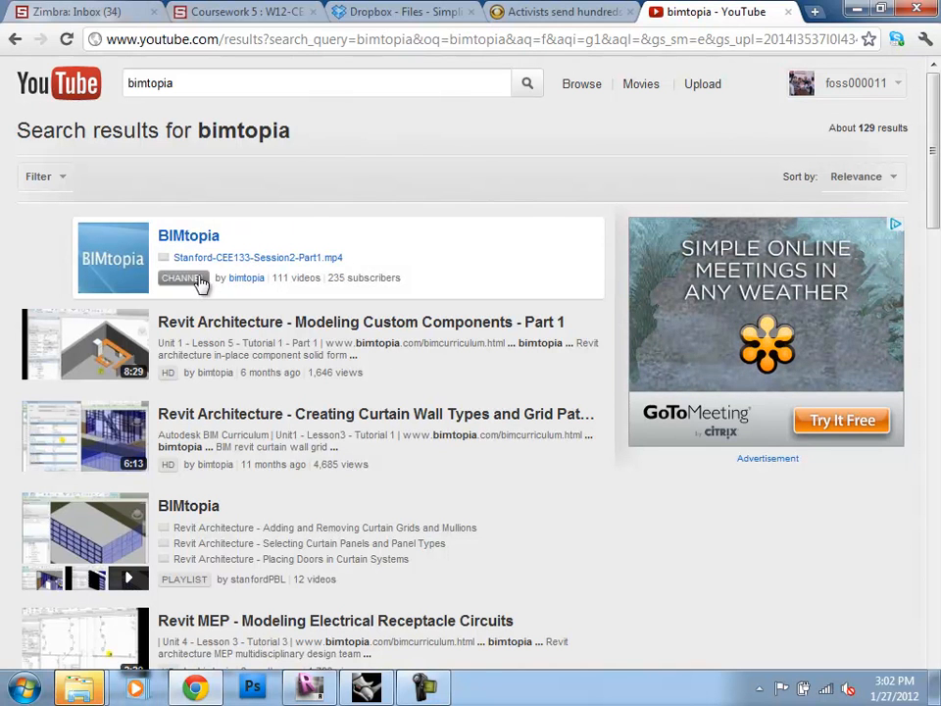
Step: Open the BIMtopia channel's list of playlists and view the Stanford-CEE133-Class Sessions playlist
{"action": "left_click", "coordinate": [199, 238]}
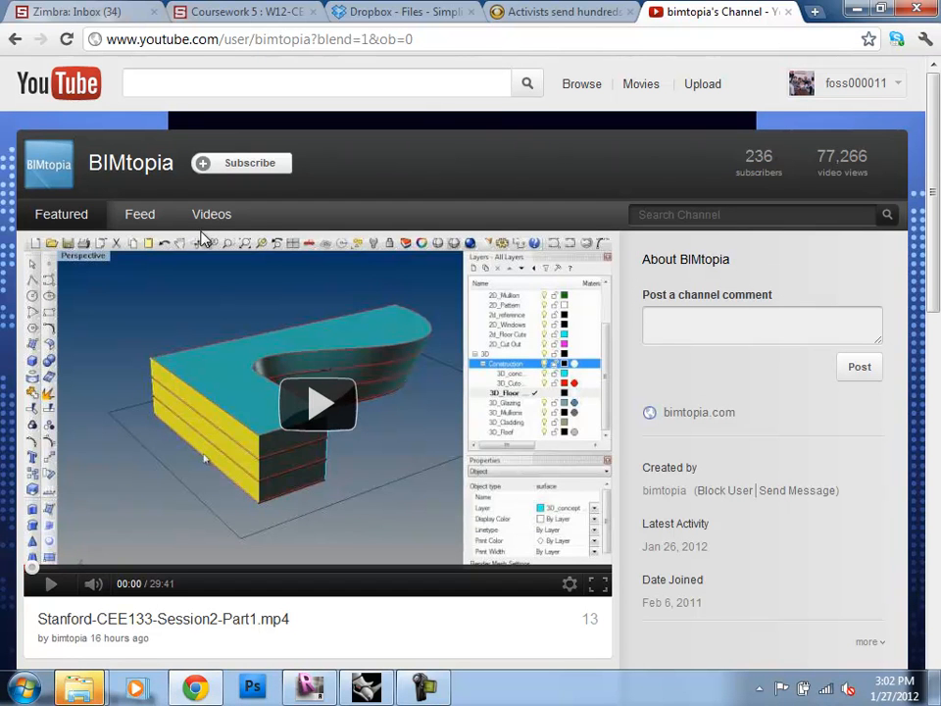
{"action": "left_click", "coordinate": [215, 221]}
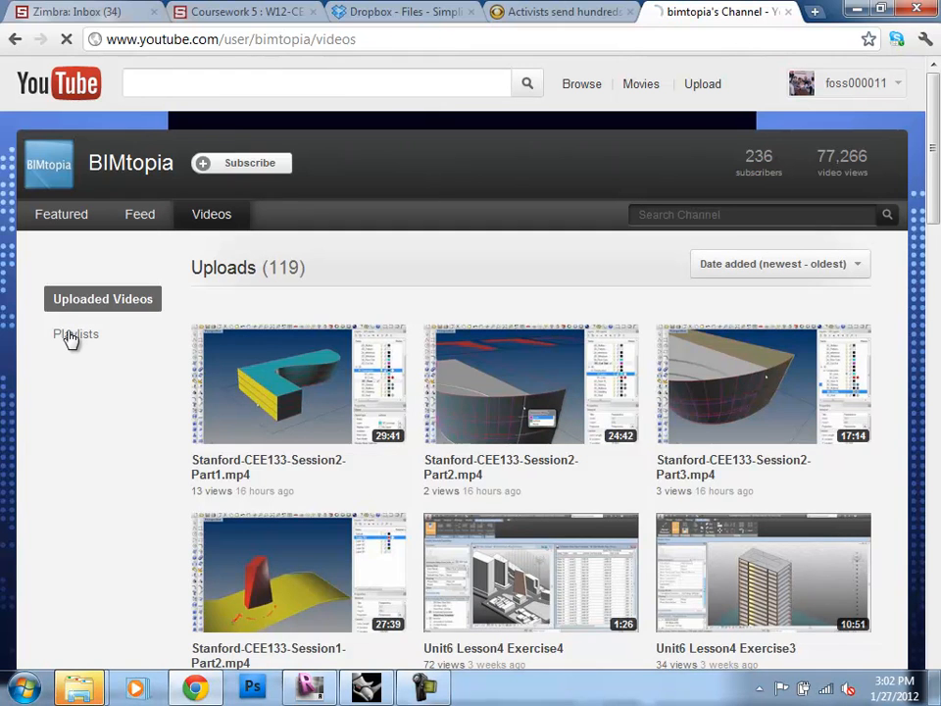
{"action": "left_click", "coordinate": [71, 336]}
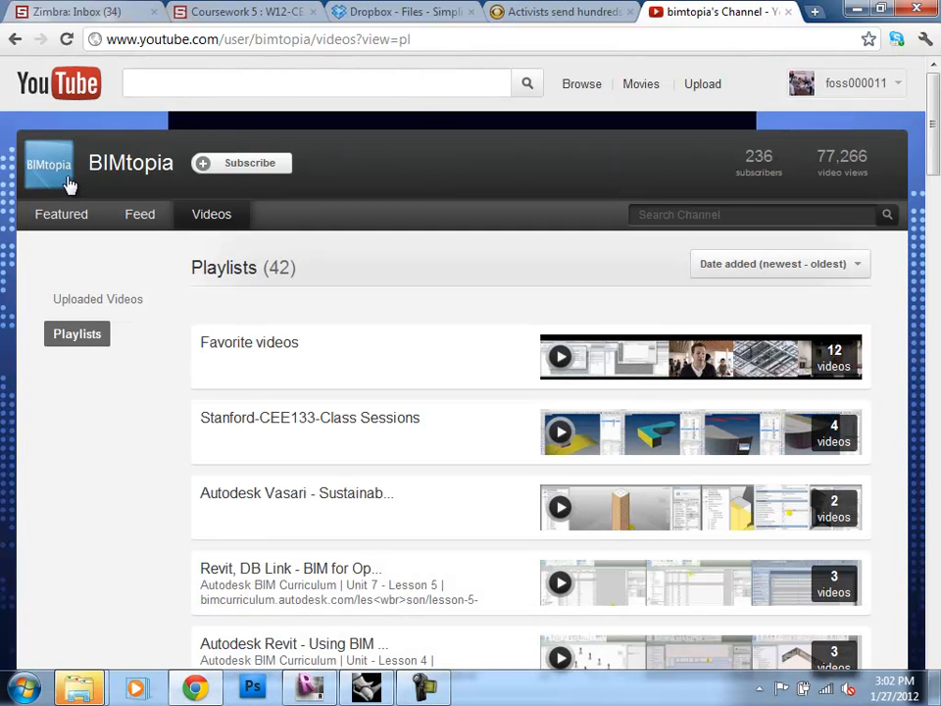
{"action": "left_click", "coordinate": [284, 422]}
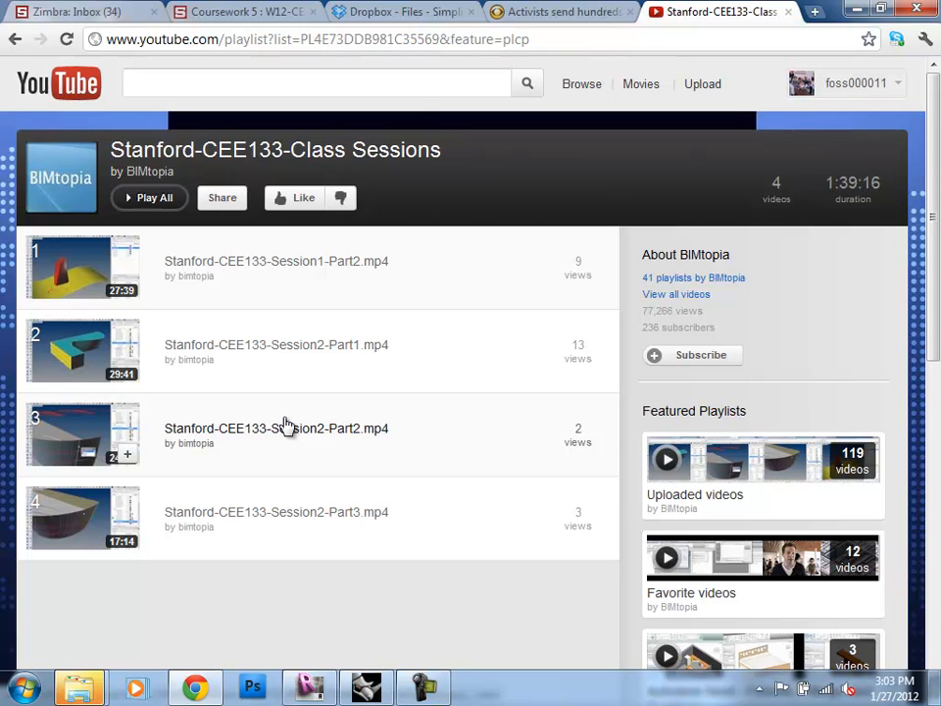
Step: Switch to Revit, start opening a project and browse to the HW 2 folder inside the CEE 210 Homework folder
{"action": "left_click", "coordinate": [310, 686]}
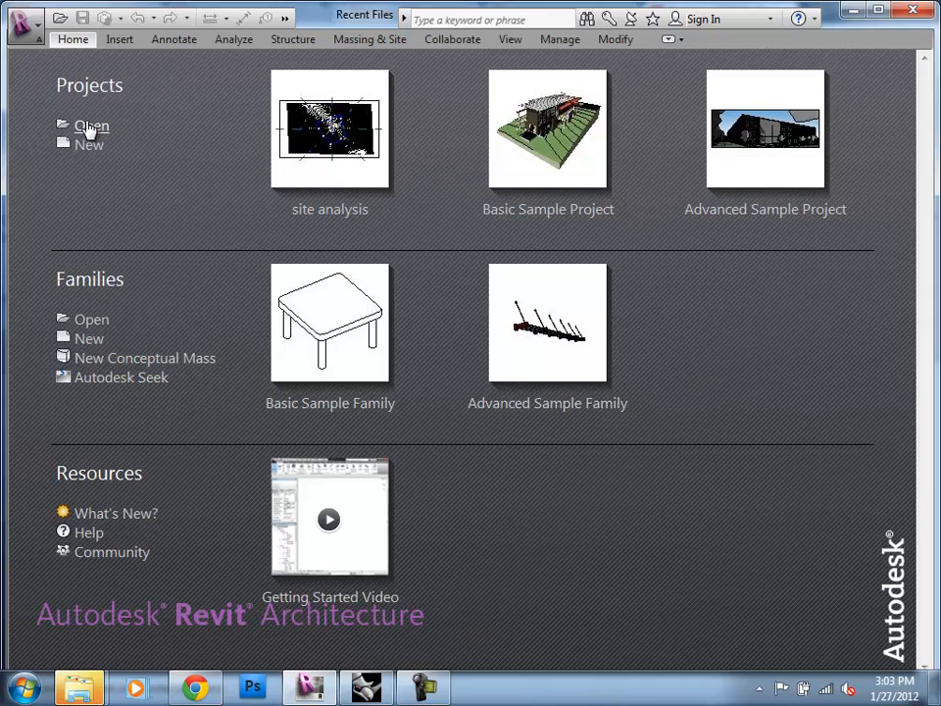
{"action": "left_click", "coordinate": [89, 127]}
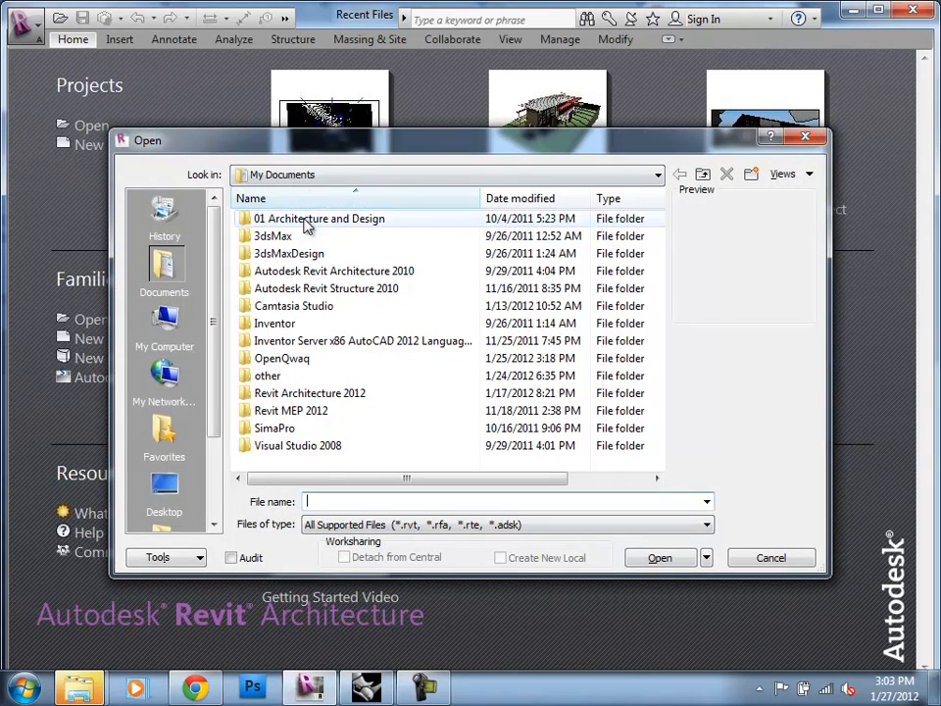
{"action": "double_click", "coordinate": [308, 222]}
{"action": "double_click", "coordinate": [290, 255]}
{"action": "double_click", "coordinate": [281, 253]}
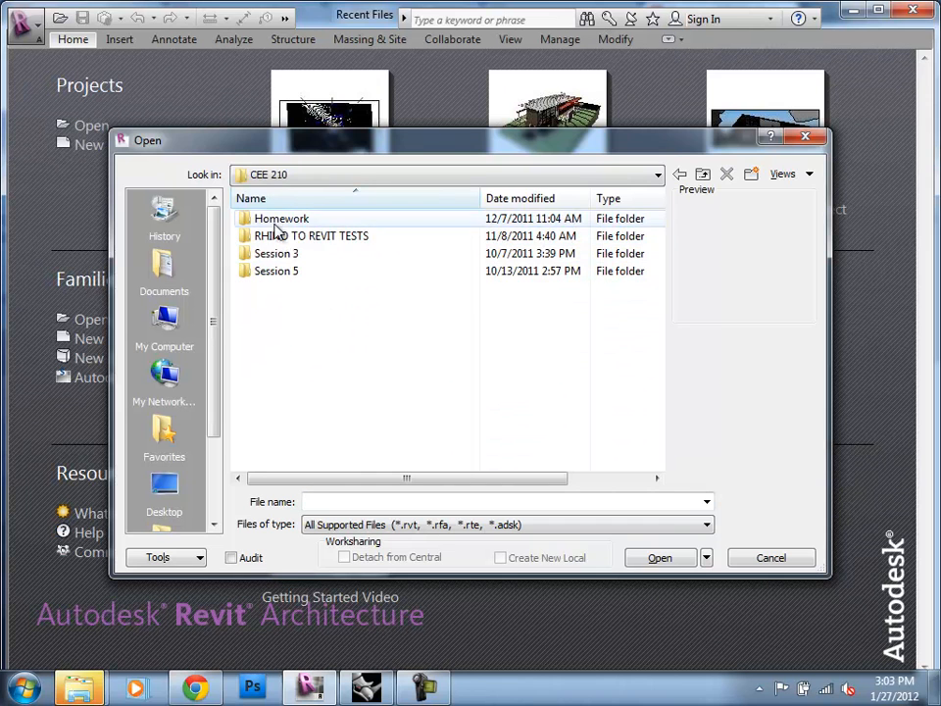
{"action": "double_click", "coordinate": [271, 219]}
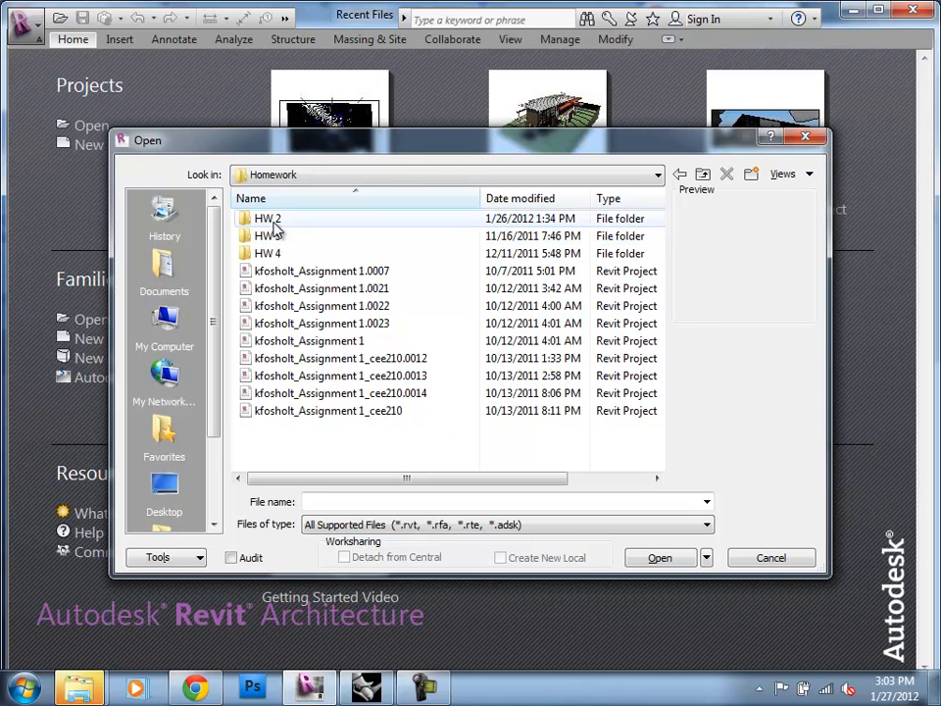
{"action": "double_click", "coordinate": [272, 221]}
Step: Sort the HW 2 files by modification date, newest first, and open the 111109 Hw2_1pm(Recovery) project
{"action": "scroll", "coordinate": [334, 410], "scroll_direction": "down", "scroll_amount": 2}
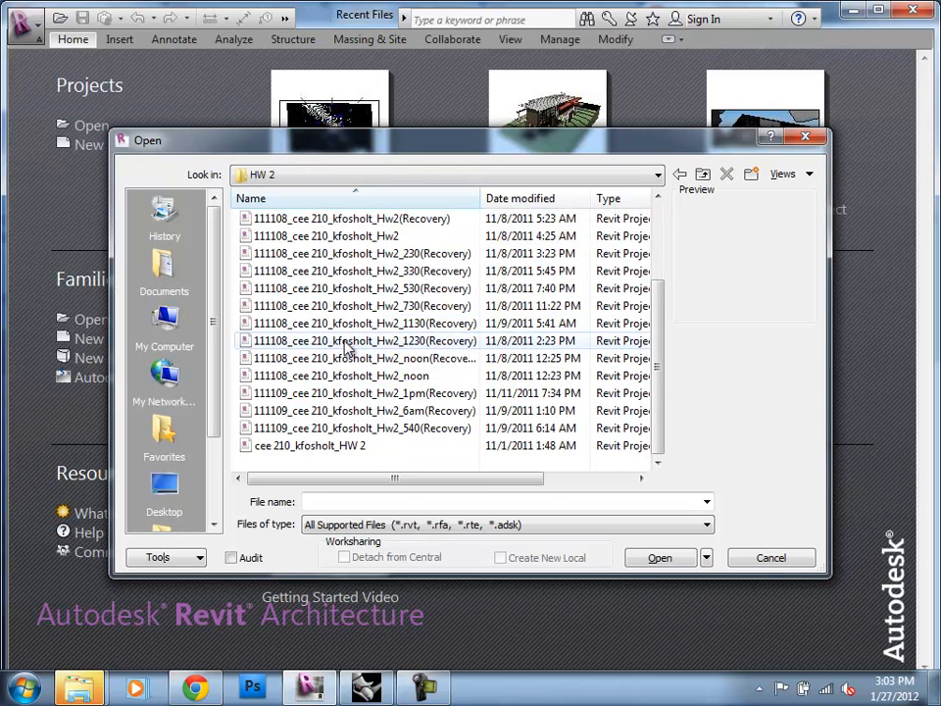
{"action": "left_click", "coordinate": [332, 446]}
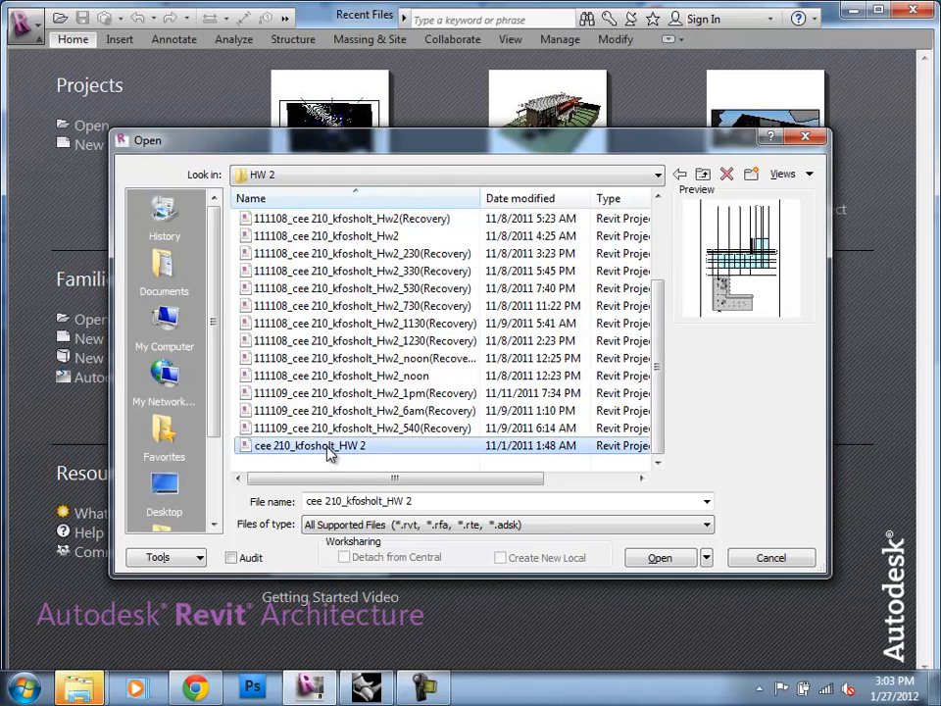
{"action": "left_click_drag", "start_coordinate": [395, 485], "coordinate": [417, 496]}
{"action": "scroll", "coordinate": [340, 412], "scroll_direction": "up", "scroll_amount": 2}
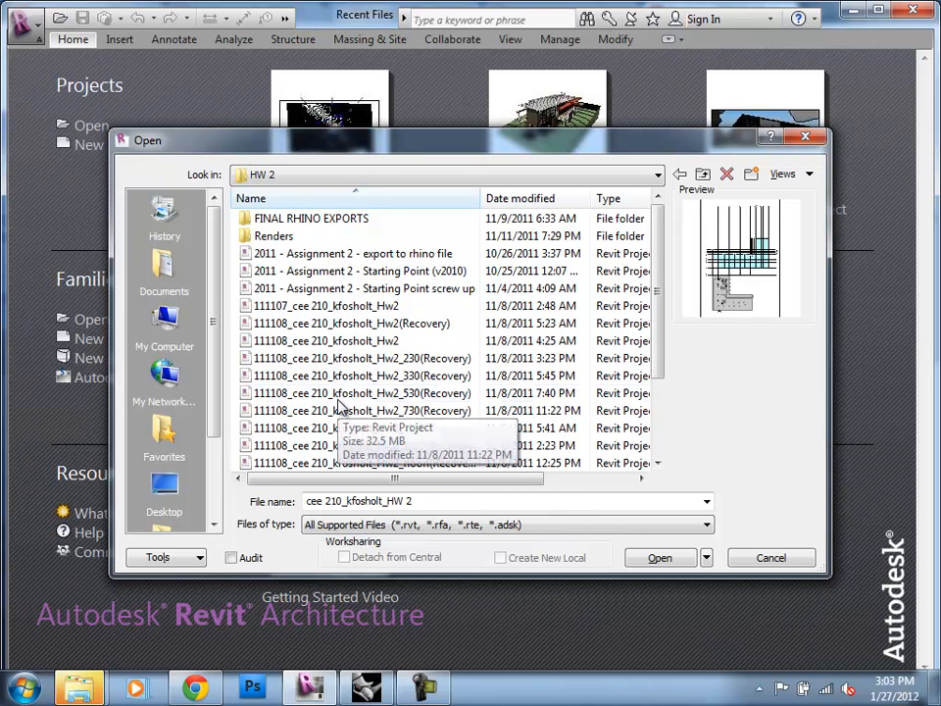
{"action": "left_click", "coordinate": [374, 307]}
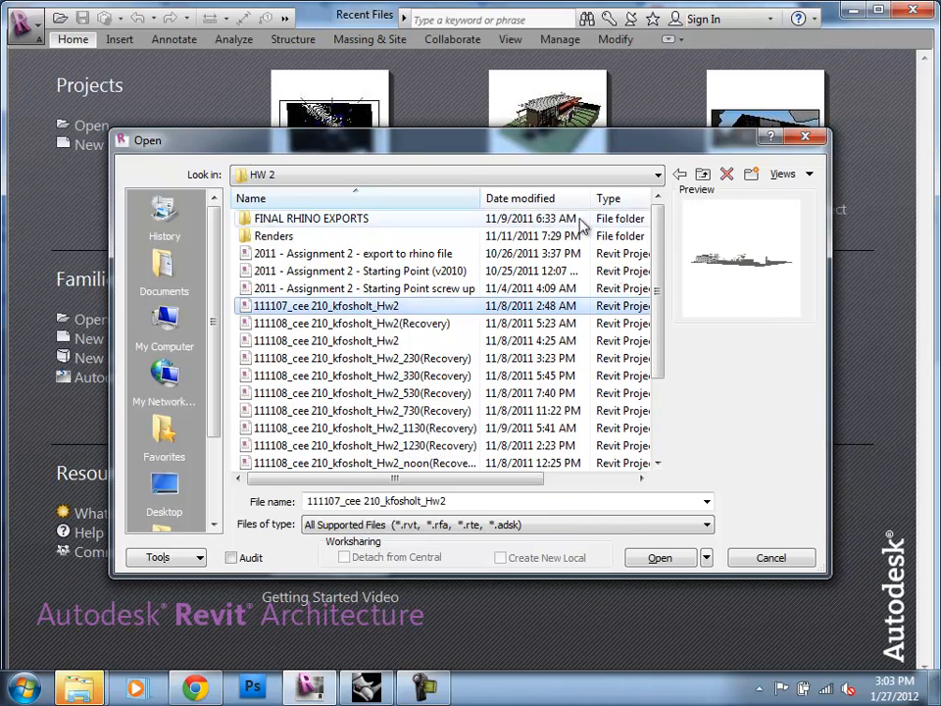
{"action": "left_click", "coordinate": [538, 201]}
{"action": "left_click", "coordinate": [537, 201]}
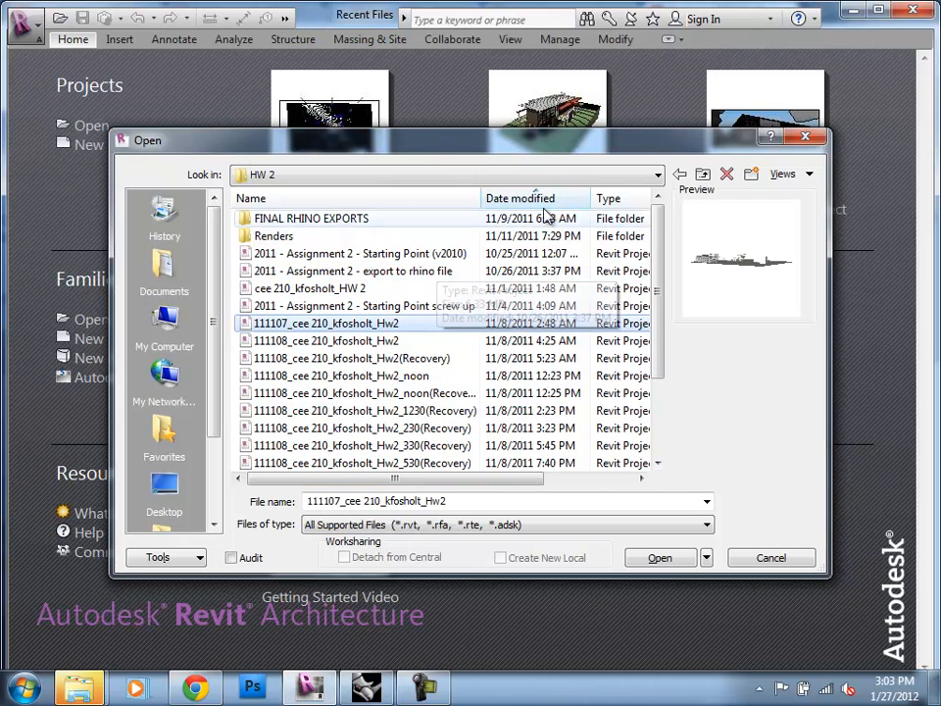
{"action": "left_click", "coordinate": [546, 201]}
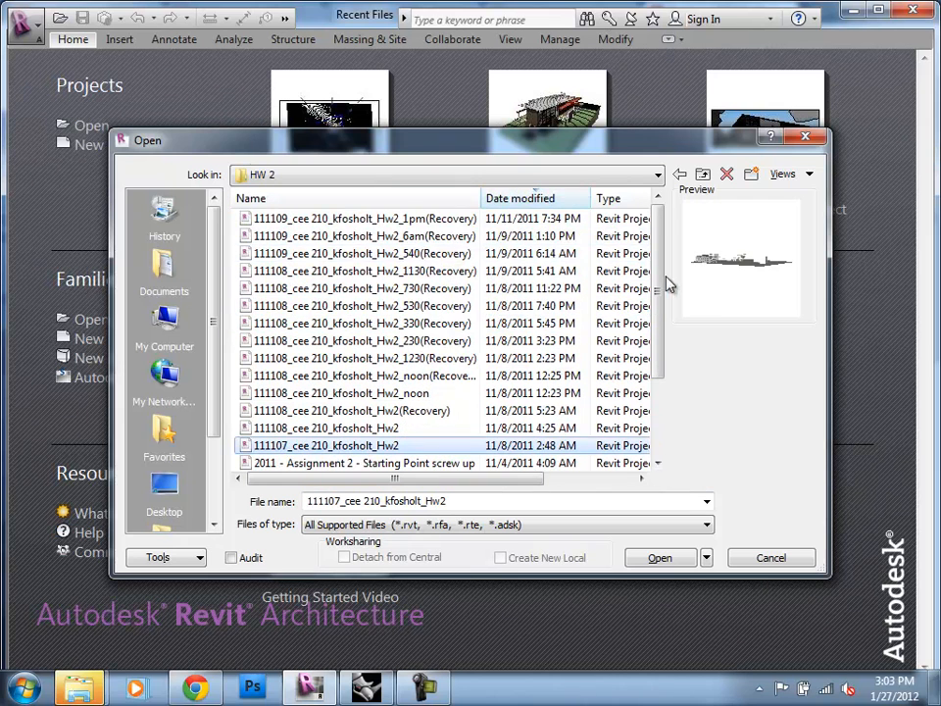
{"action": "left_click", "coordinate": [378, 217]}
{"action": "left_click", "coordinate": [661, 559]}
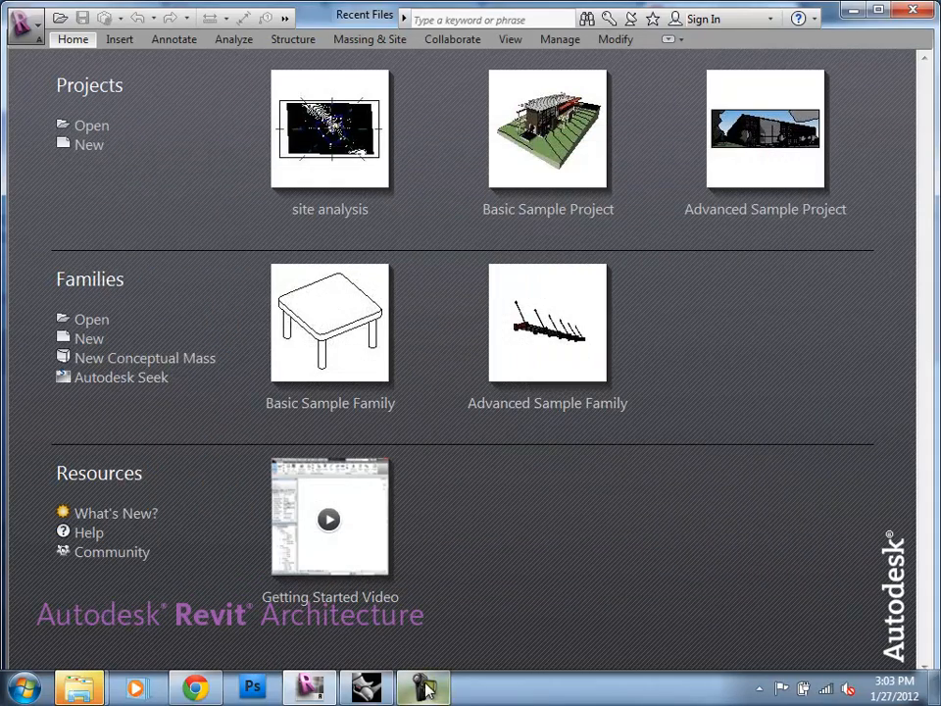
Step: Switch to Rhino, discard changes to the current model and open Session 3_Rhino Building into revit.3dm from the Session 03 folder
{"action": "left_click", "coordinate": [380, 691]}
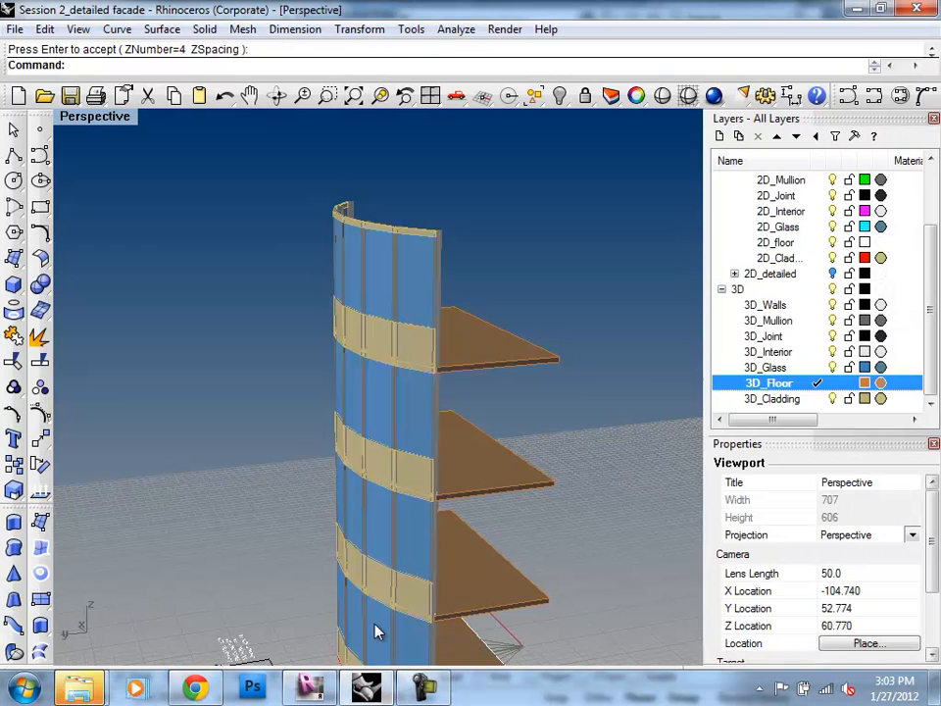
{"action": "key", "text": "ctrl+o"}
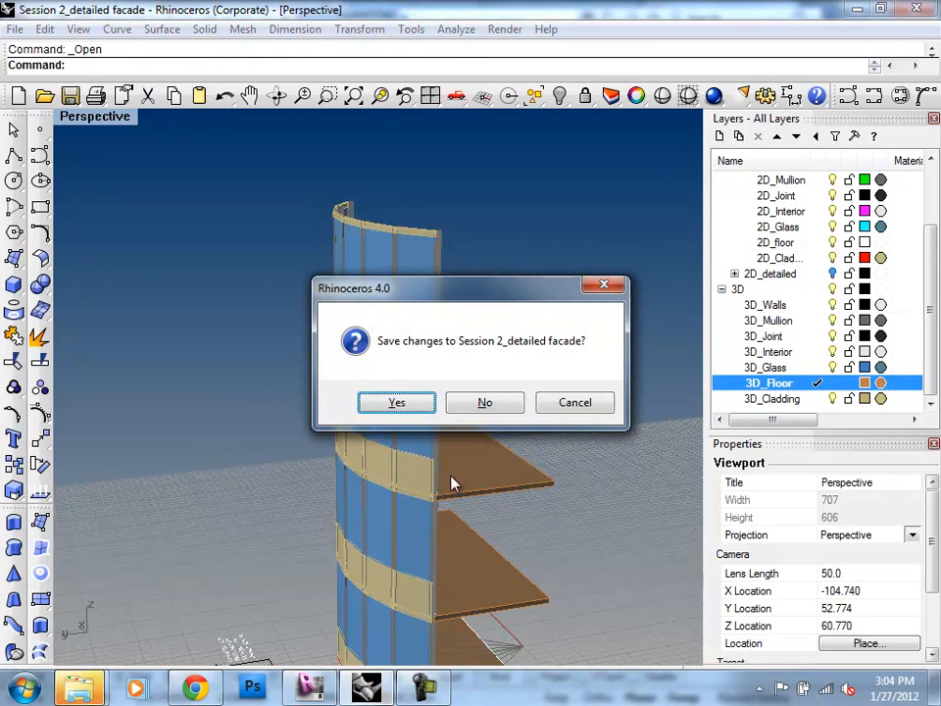
{"action": "left_click", "coordinate": [467, 416]}
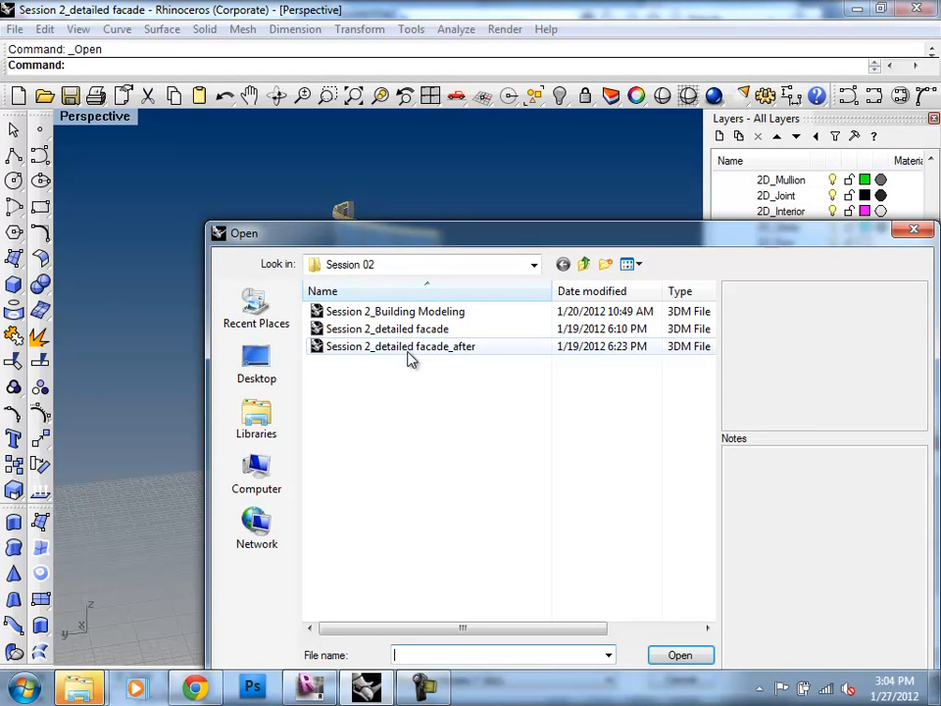
{"action": "left_click", "coordinate": [585, 263]}
{"action": "double_click", "coordinate": [368, 347]}
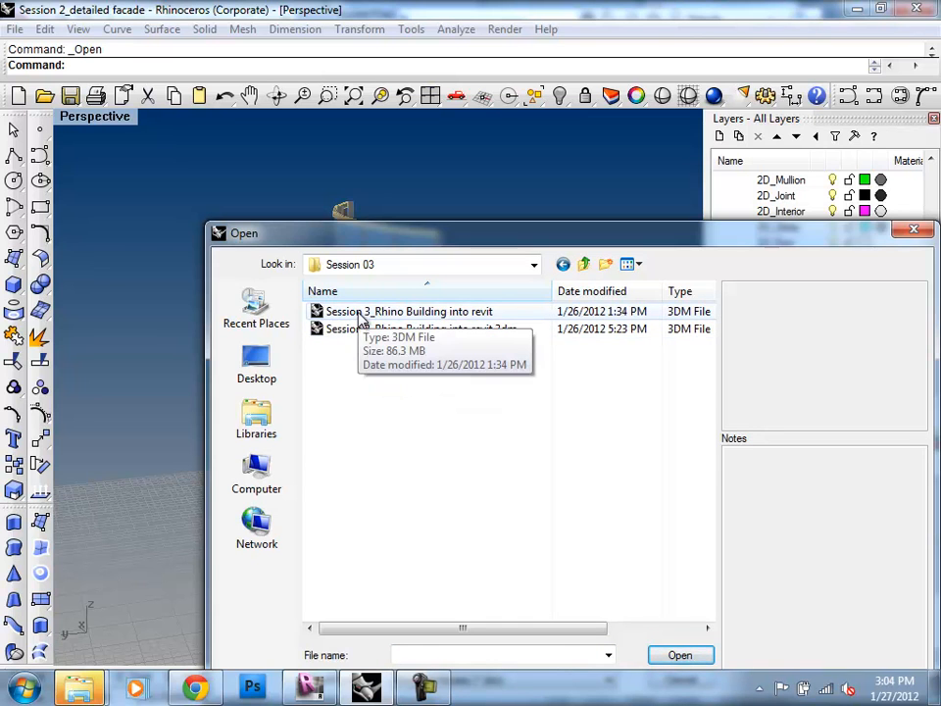
{"action": "left_click", "coordinate": [364, 331]}
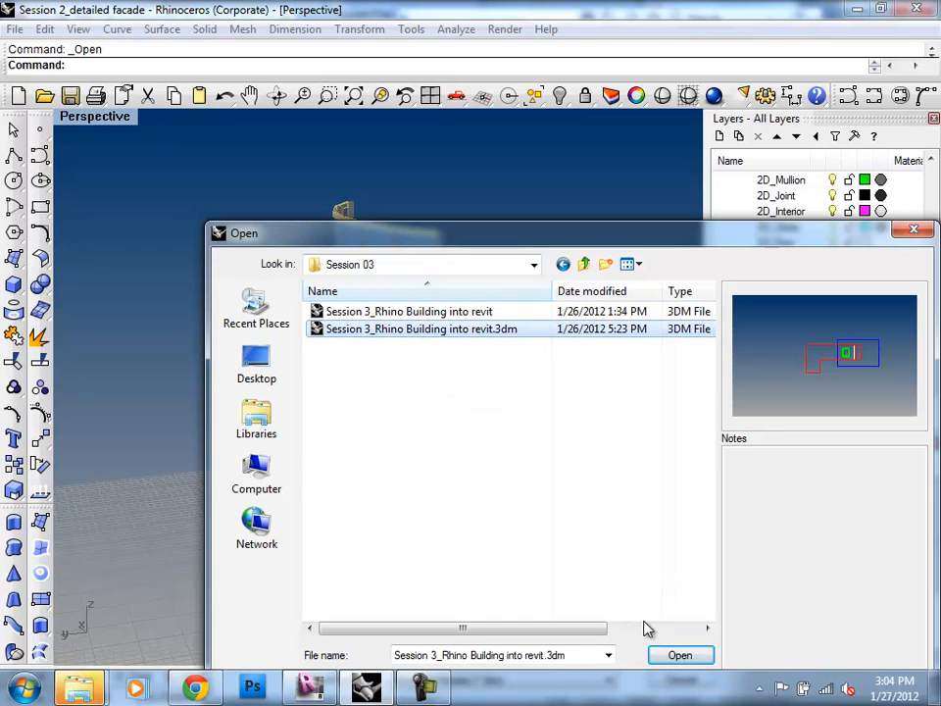
{"action": "left_click", "coordinate": [662, 655]}
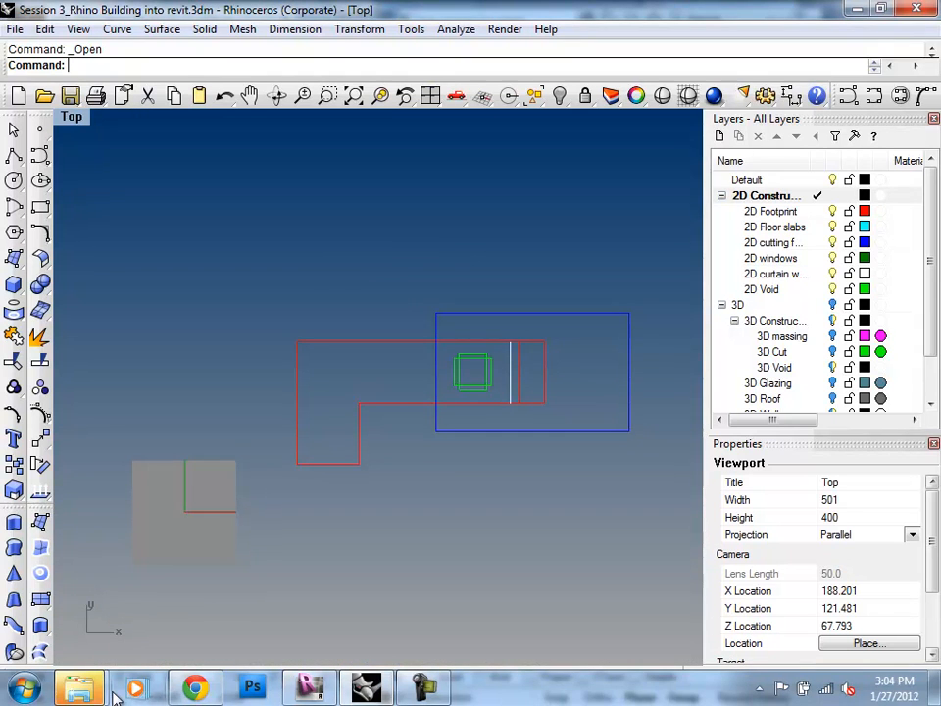
Step: Dismiss the AutoPlay window for the USB drive
{"action": "mouse_move", "coordinate": [98, 691]}
{"action": "mouse_move", "coordinate": [273, 600]}
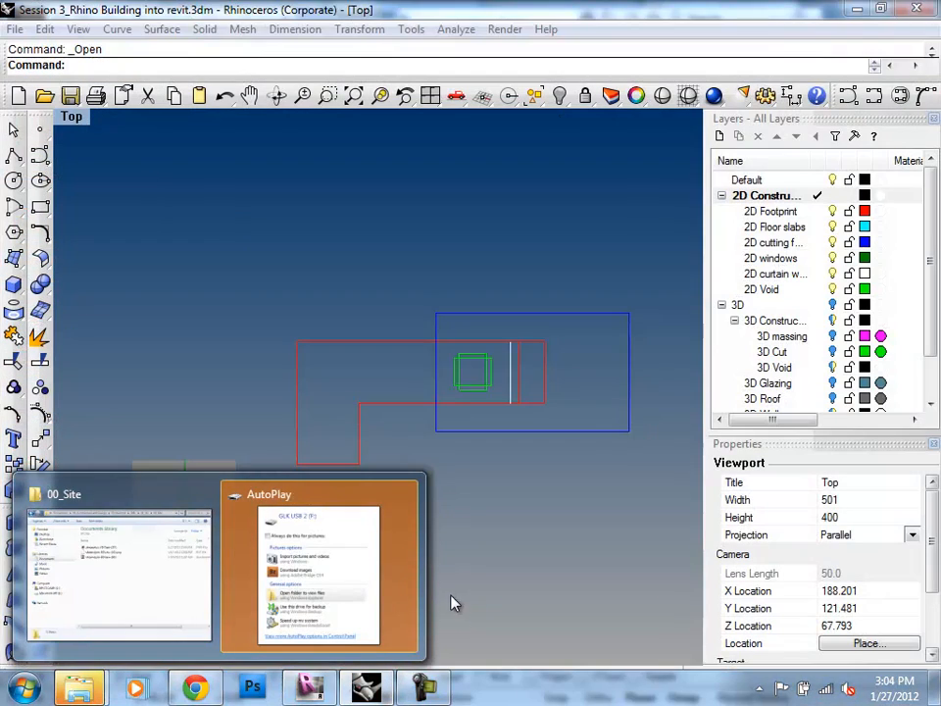
{"action": "left_click", "coordinate": [407, 584]}
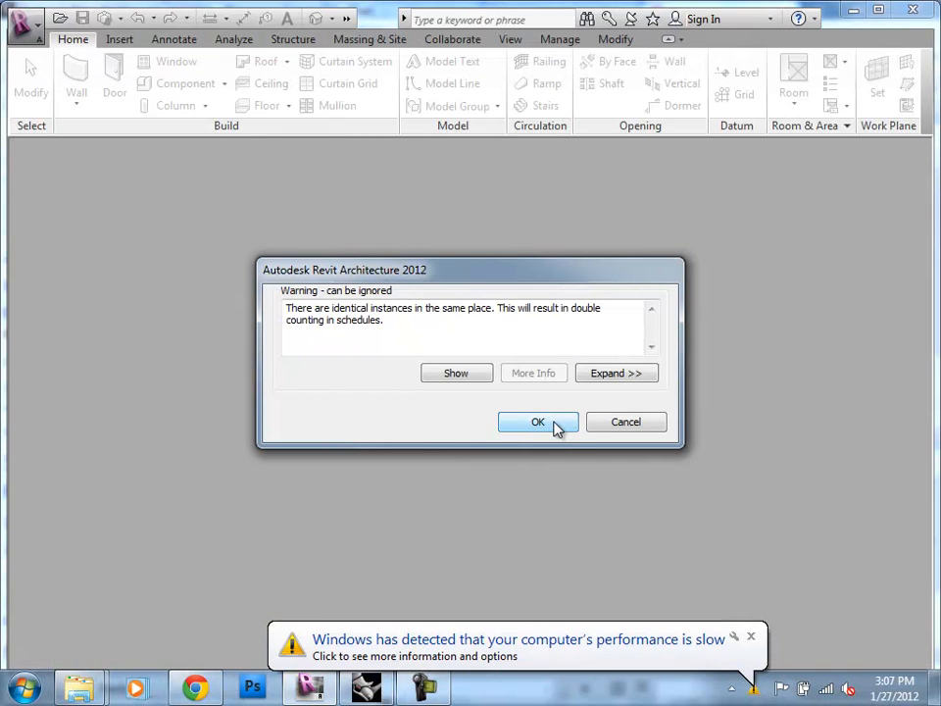
Step: Accept Revit's identical-instances warning and dismiss the Windows performance notification
{"action": "left_click", "coordinate": [555, 426]}
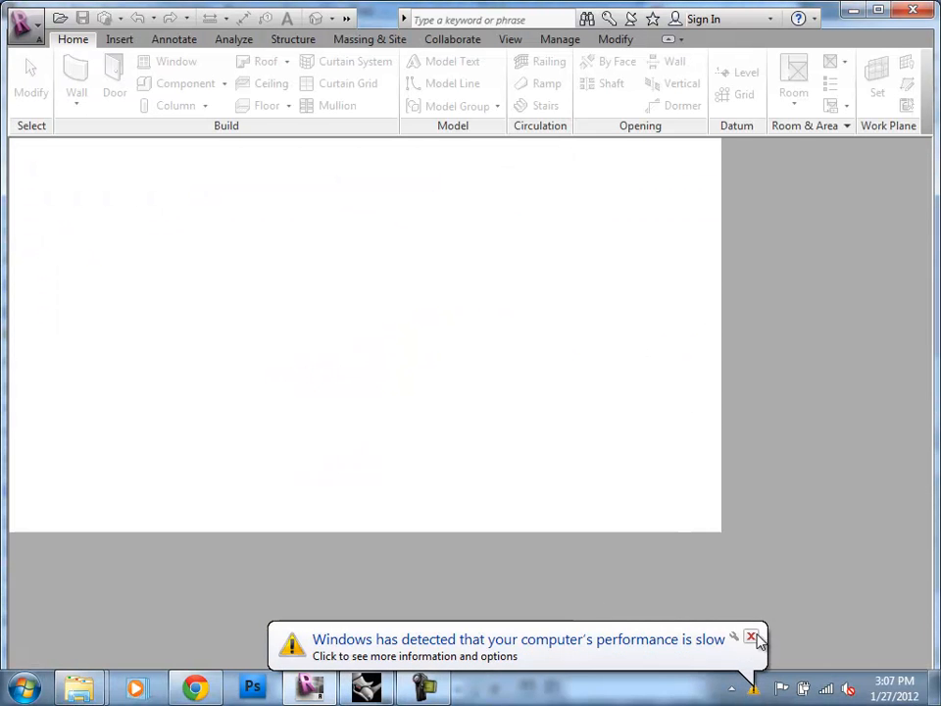
{"action": "left_click", "coordinate": [751, 636]}
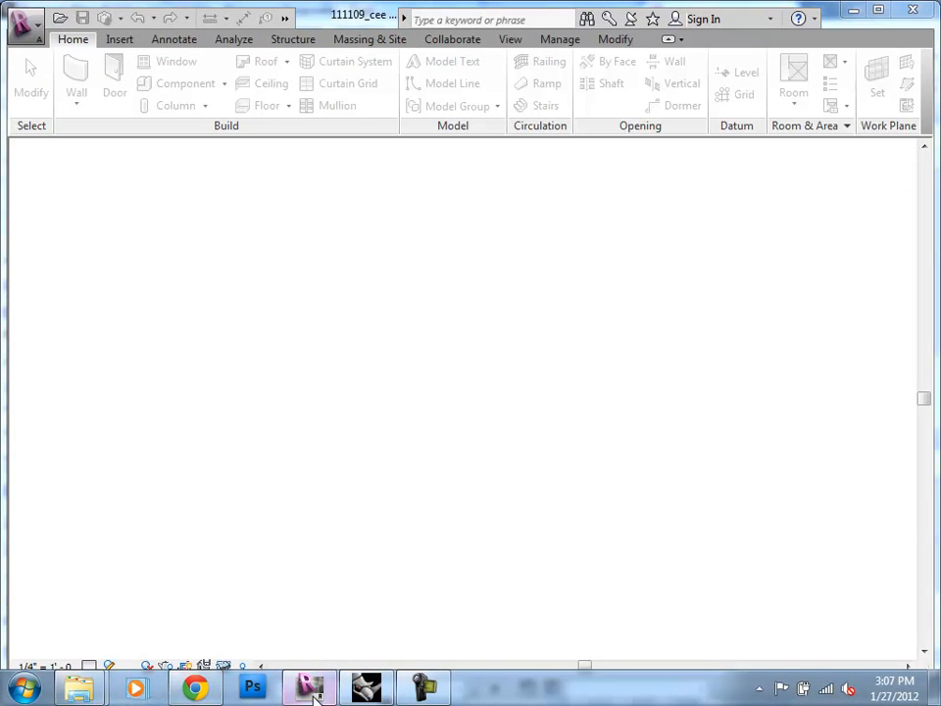
Step: Switch to Rhino and sketch a corner-to-corner rectangle in the empty space up and to the left of the building footprint in Top view
{"action": "left_click", "coordinate": [367, 692]}
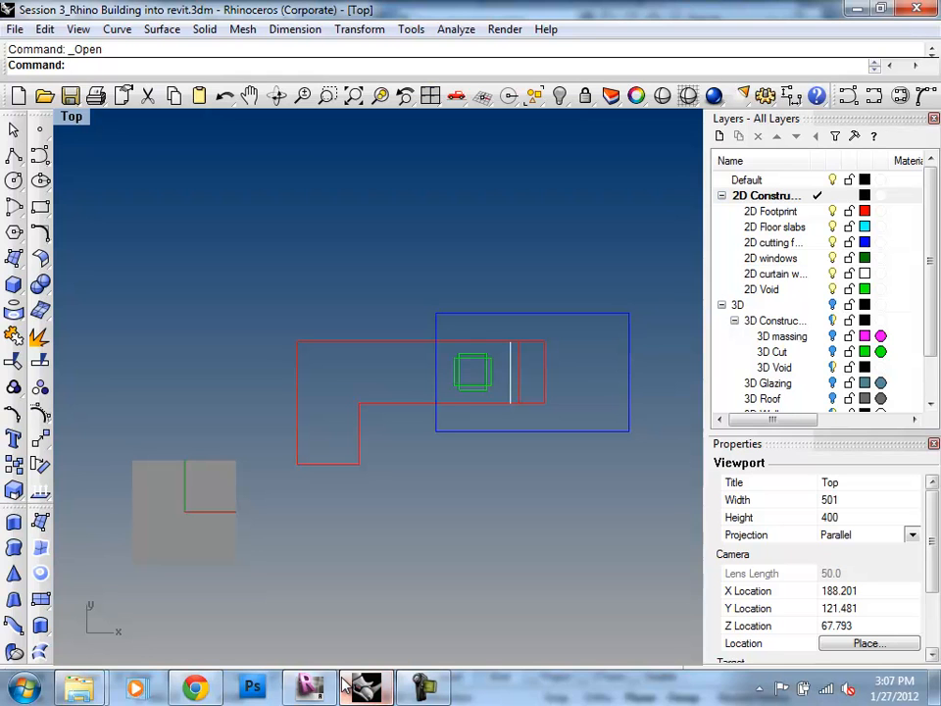
{"action": "type", "text": "Hist"}
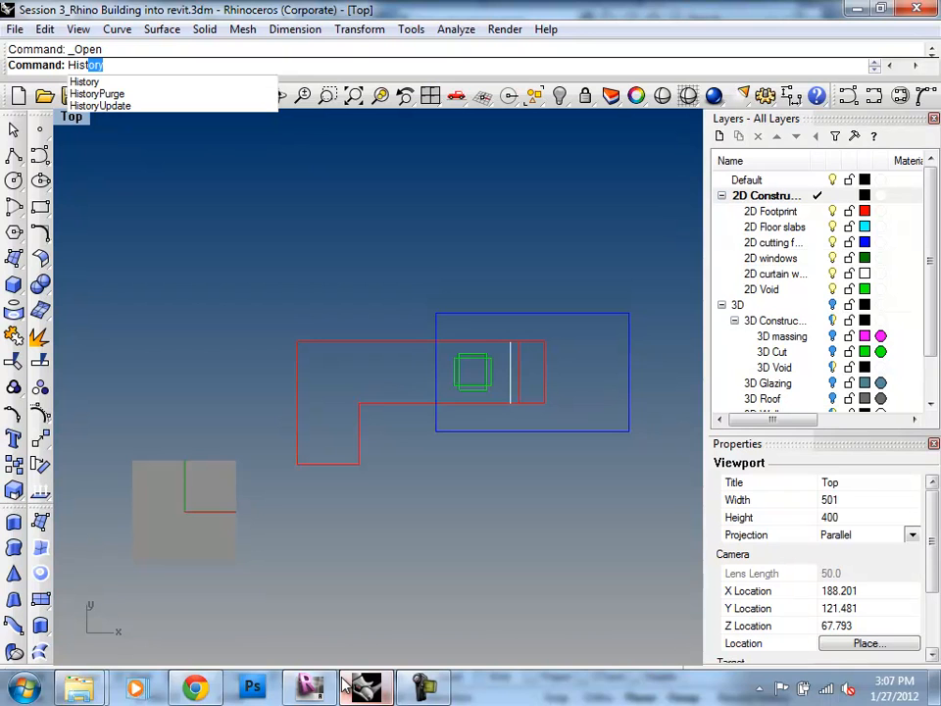
{"action": "key", "text": "Escape"}
{"action": "scroll", "coordinate": [333, 385], "scroll_direction": "down", "scroll_amount": 5}
{"action": "scroll", "coordinate": [353, 384], "scroll_direction": "up", "scroll_amount": 4}
{"action": "left_click", "coordinate": [39, 208]}
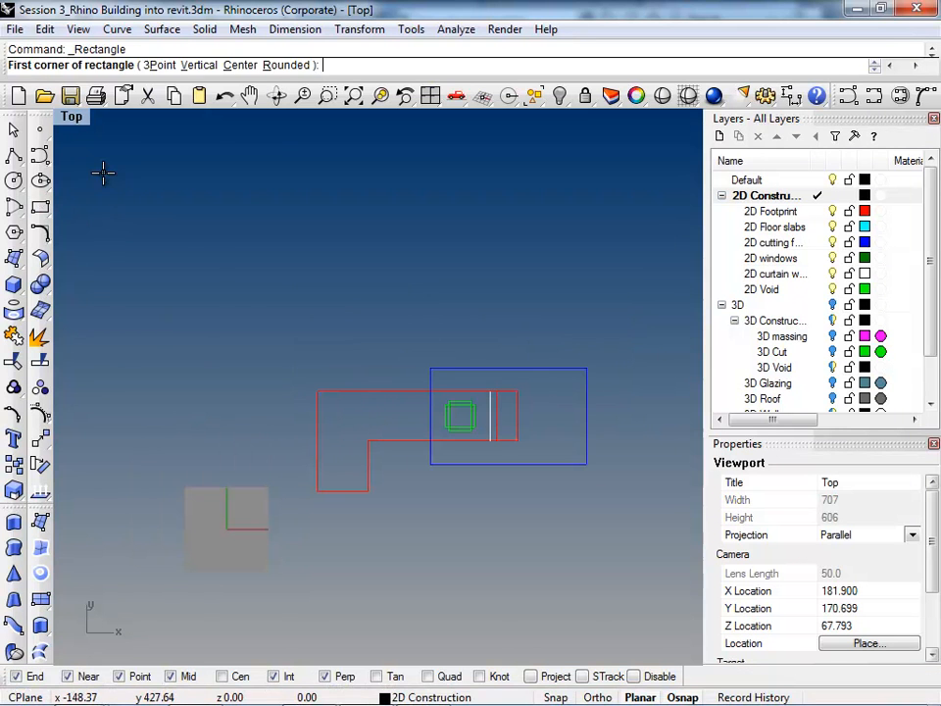
{"action": "left_click", "coordinate": [104, 173]}
{"action": "left_click", "coordinate": [236, 286]}
{"action": "scroll", "coordinate": [462, 373], "scroll_direction": "down", "scroll_amount": 3}
{"action": "scroll", "coordinate": [302, 311], "scroll_direction": "up", "scroll_amount": 3}
Step: Create a planar surface from the new rectangle with PlanarSrf
{"action": "left_click", "coordinate": [294, 343]}
{"action": "type", "text": "Plan"}
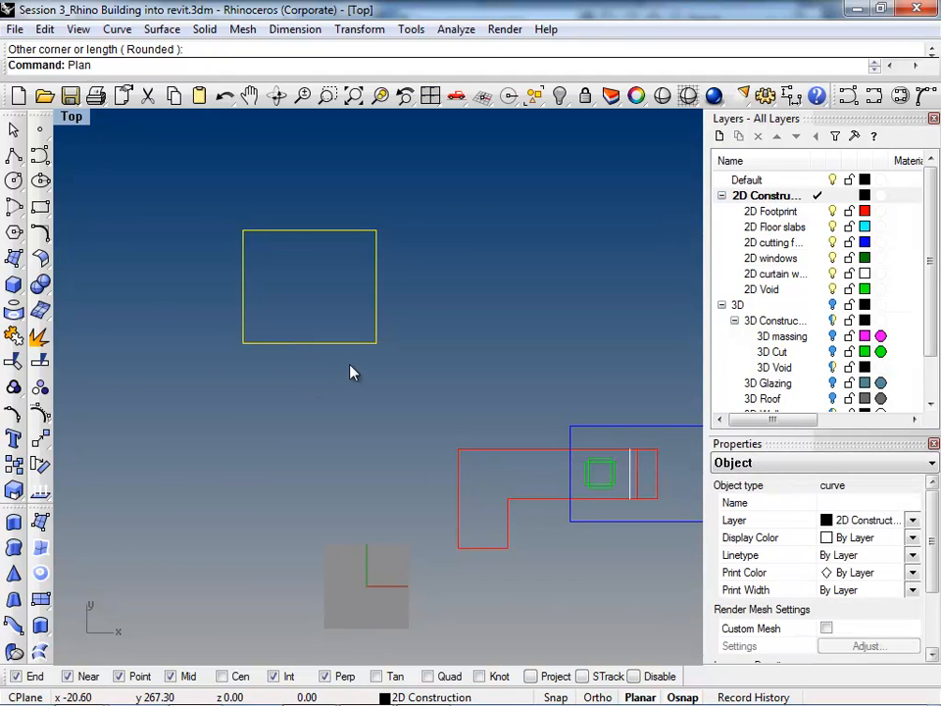
{"action": "type", "text": "arSrf"}
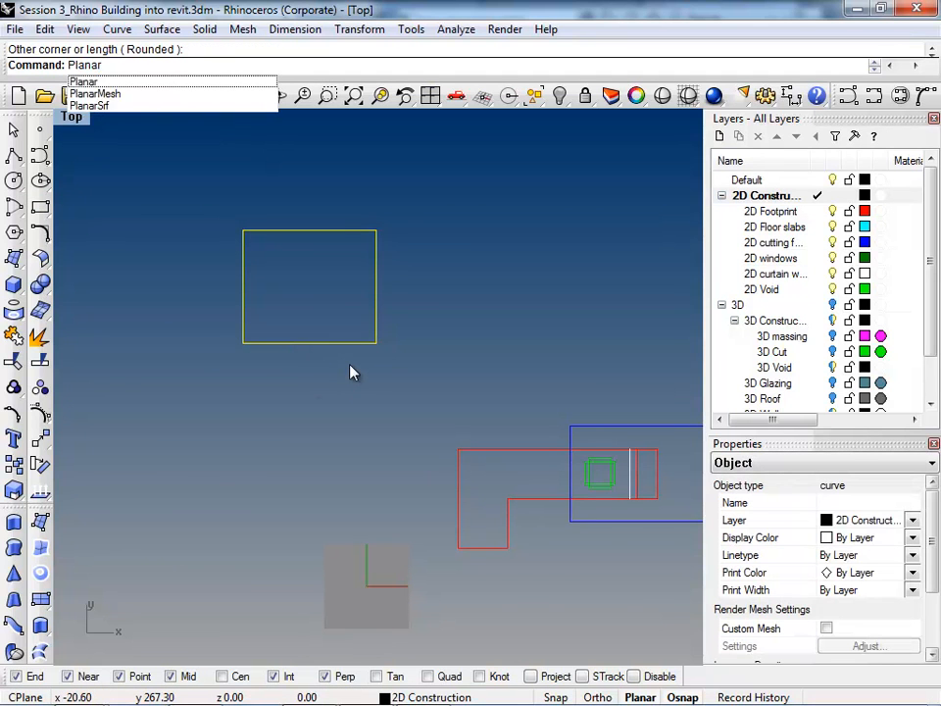
{"action": "key", "text": "Return"}
Step: Show the model shaded in the Perspective view and zoom to the selected rectangle, tilting the view to see its surface
{"action": "key", "text": "ctrl+alt+r"}
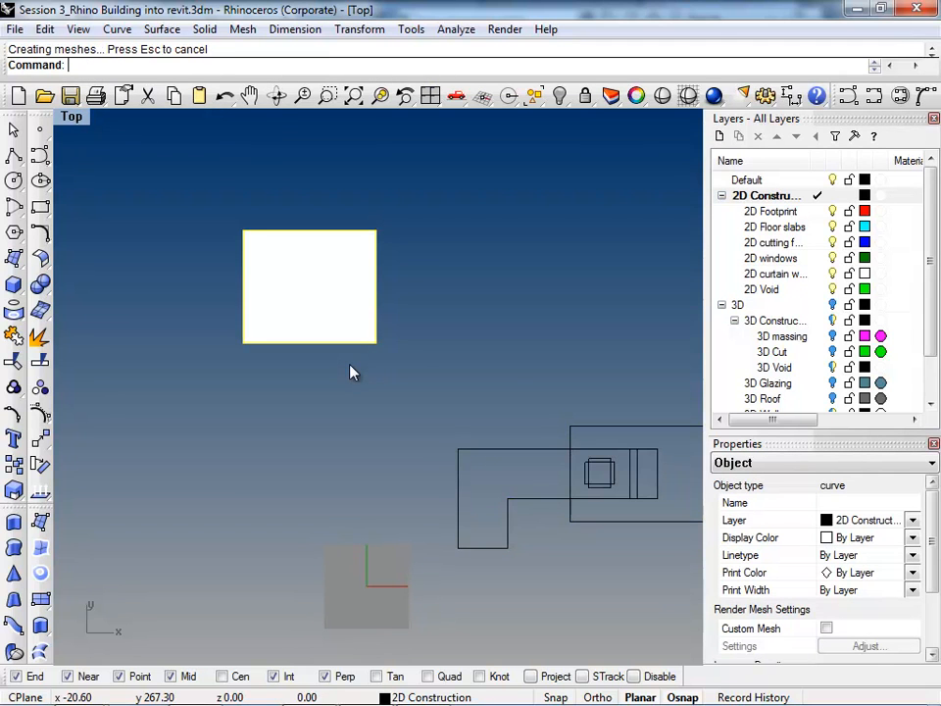
{"action": "key", "text": "ctrl+alt+s"}
{"action": "type", "text": "z"}
{"action": "key", "text": "Return"}
{"action": "type", "text": "s"}
{"action": "key", "text": "Return"}
{"action": "right_click_drag", "start_coordinate": [369, 355], "coordinate": [389, 249]}
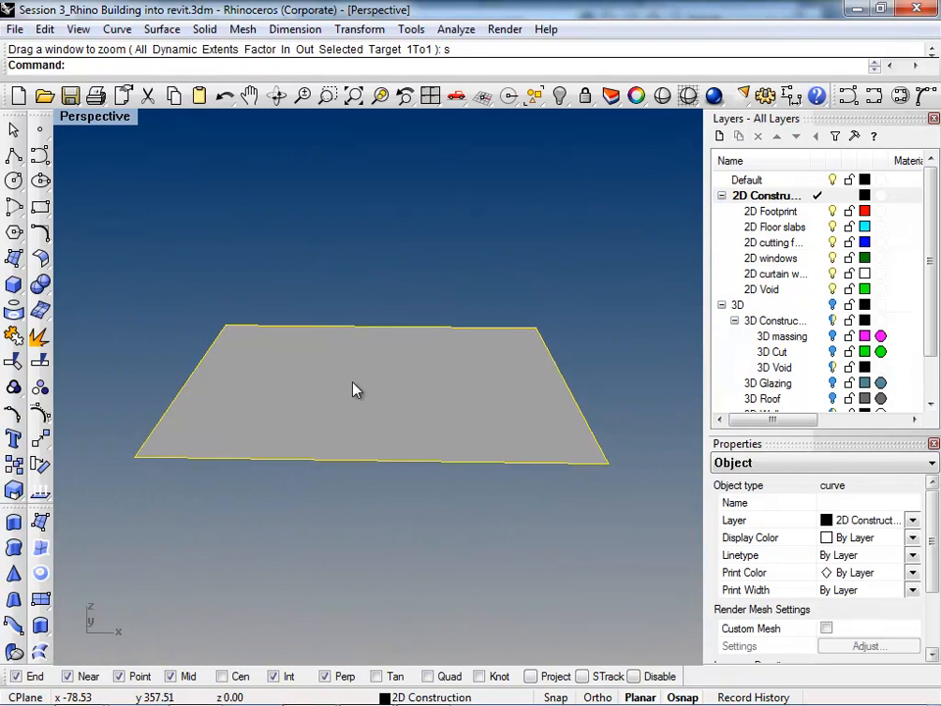
Step: Turn on recording in the History settings and clear the rectangle selection
{"action": "type", "text": "History"}
{"action": "key", "text": "Return"}
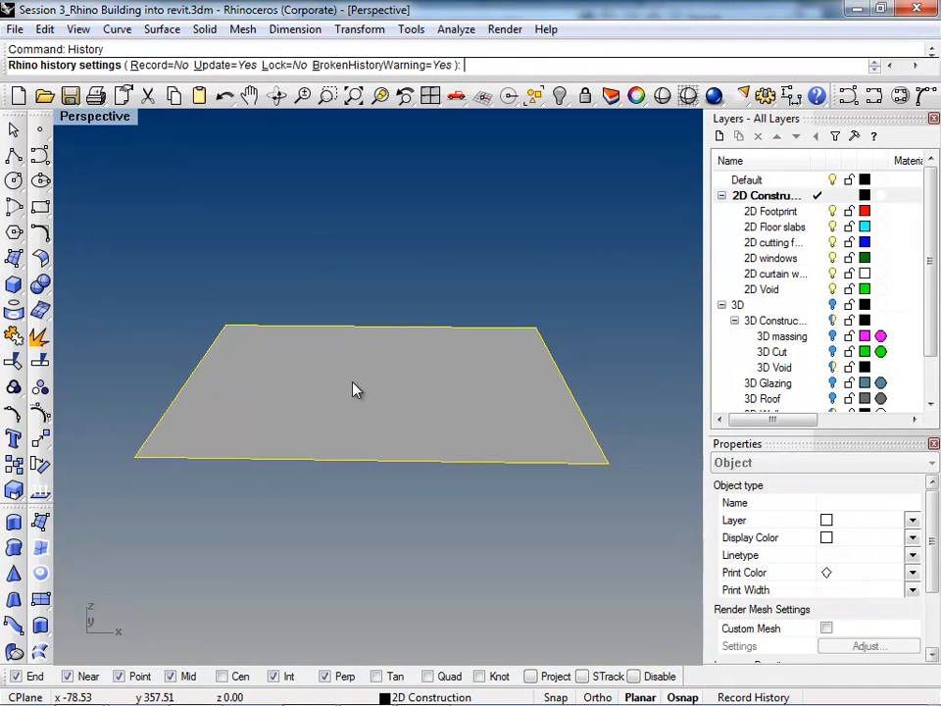
{"action": "left_click", "coordinate": [157, 66]}
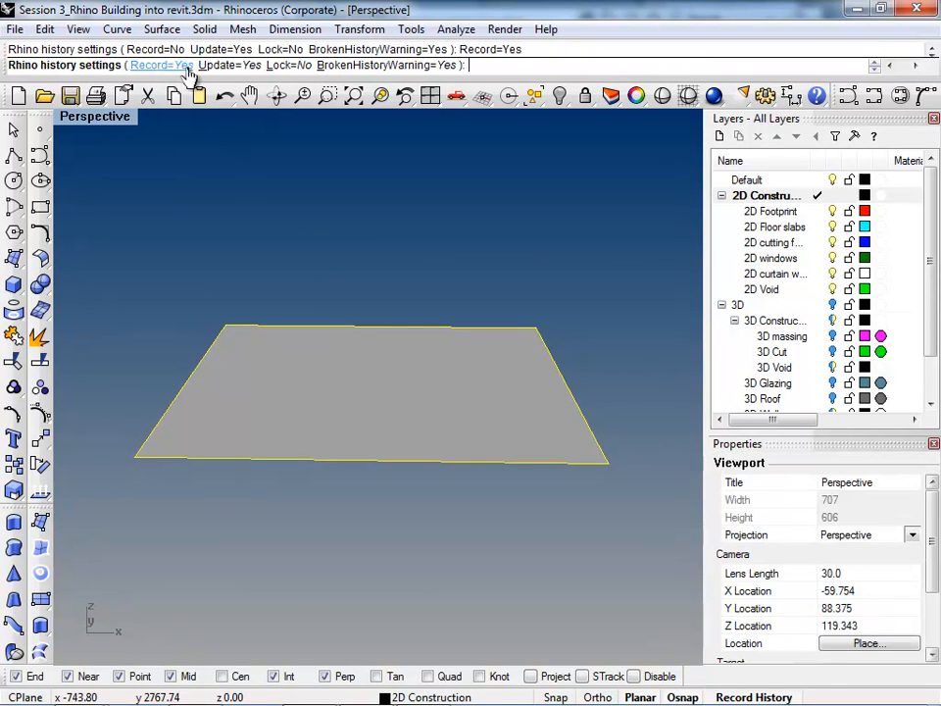
{"action": "key", "text": "Return"}
{"action": "left_click", "coordinate": [324, 487]}
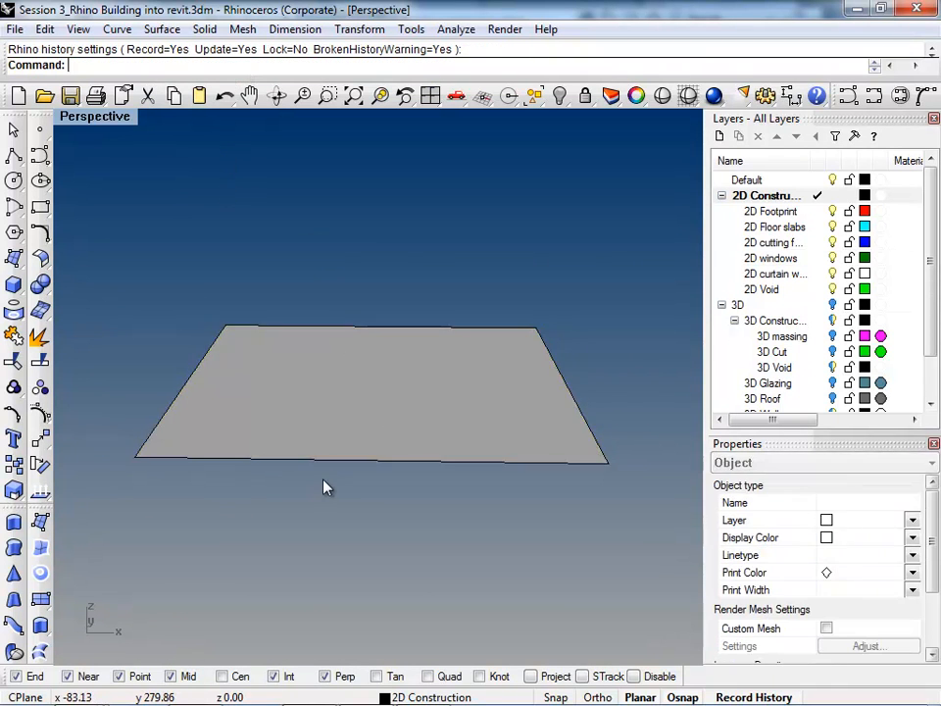
Step: Stretch the rectangle's curve in depth with Scale1D, using its near corner as origin, to test whether the surface follows
{"action": "left_click", "coordinate": [319, 467]}
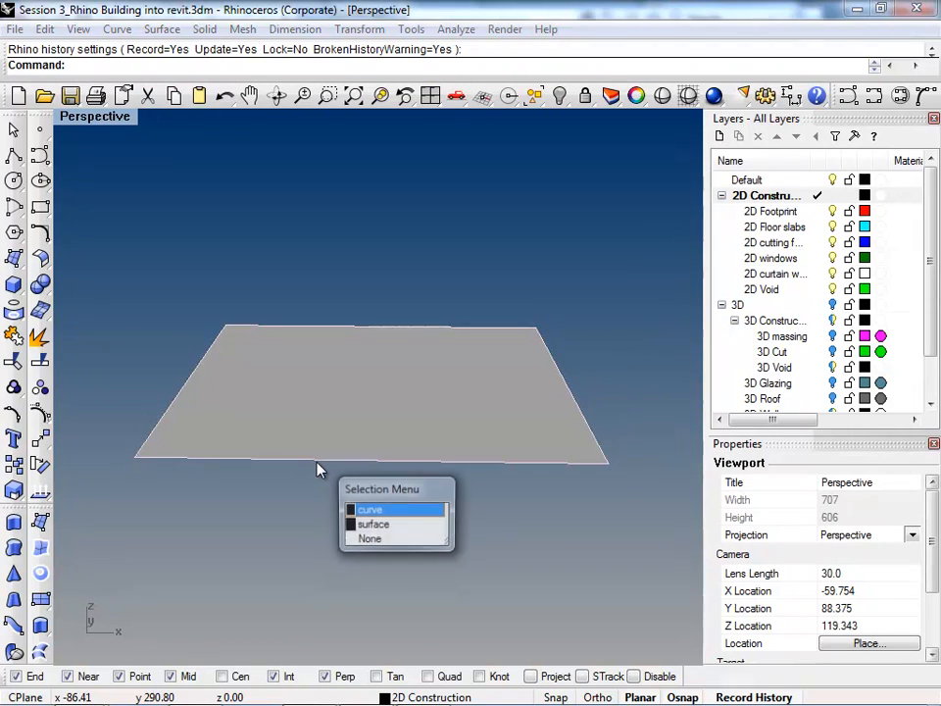
{"action": "left_click", "coordinate": [382, 511]}
{"action": "key", "text": "Return"}
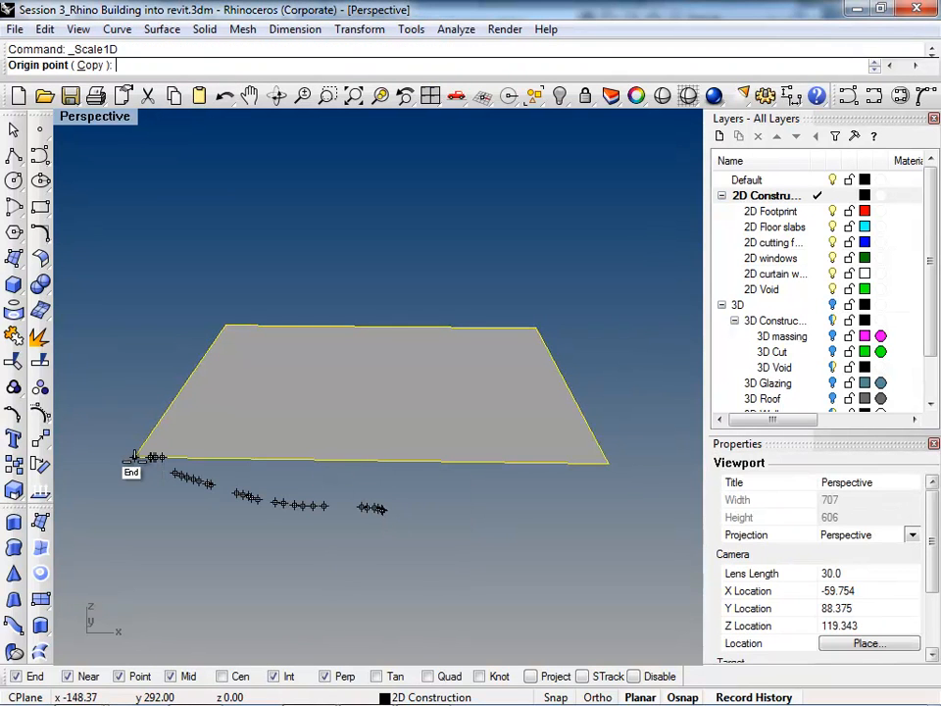
{"action": "left_click", "coordinate": [134, 456]}
{"action": "left_click", "coordinate": [183, 384]}
{"action": "left_click", "coordinate": [214, 345]}
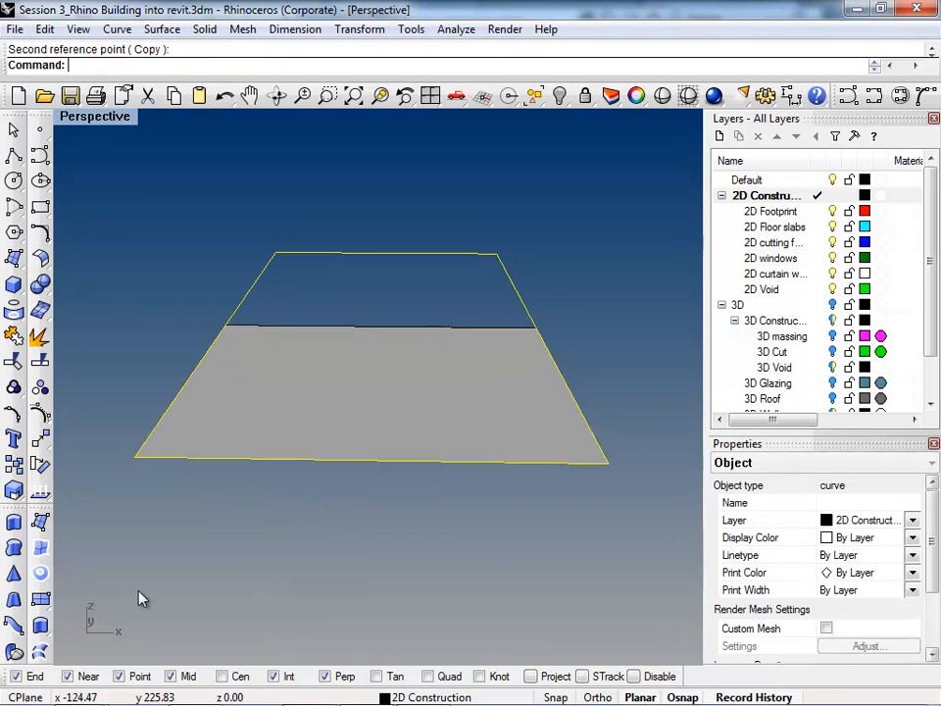
{"action": "key", "text": "Escape"}
Step: Undo the Scale1D of the rectangle
{"action": "right_click_drag", "start_coordinate": [254, 544], "coordinate": [421, 599]}
{"action": "scroll", "coordinate": [382, 604], "scroll_direction": "down", "scroll_amount": 4}
{"action": "key", "text": "ctrl+z"}
{"action": "scroll", "coordinate": [421, 519], "scroll_direction": "down", "scroll_amount": 4}
Step: Delete the planar surface and the rectangle curve
{"action": "left_click", "coordinate": [415, 518]}
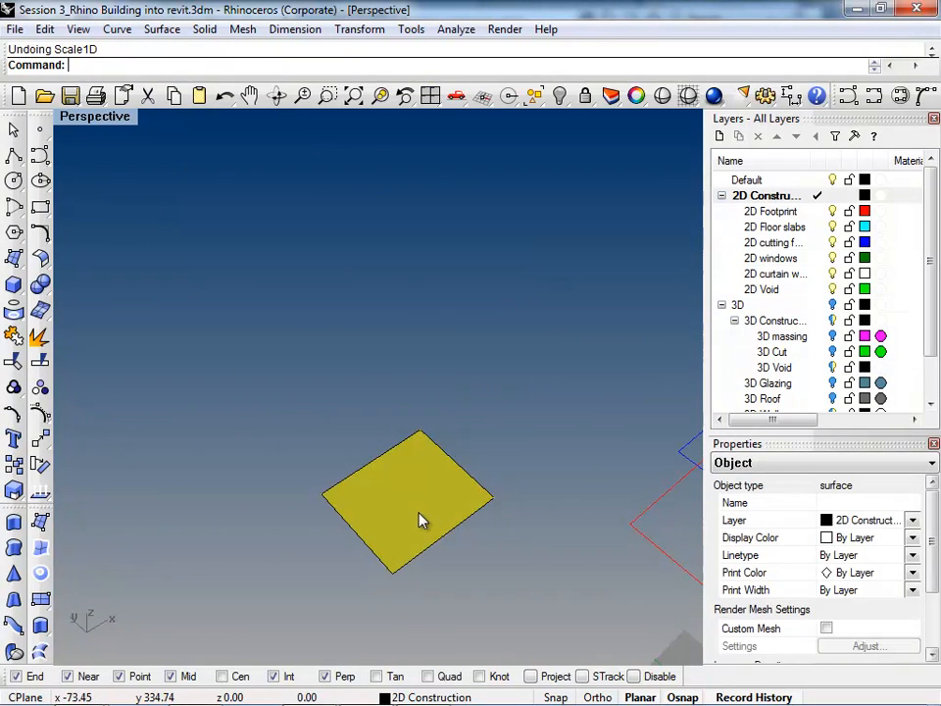
{"action": "key", "text": "Delete"}
{"action": "left_click", "coordinate": [449, 533]}
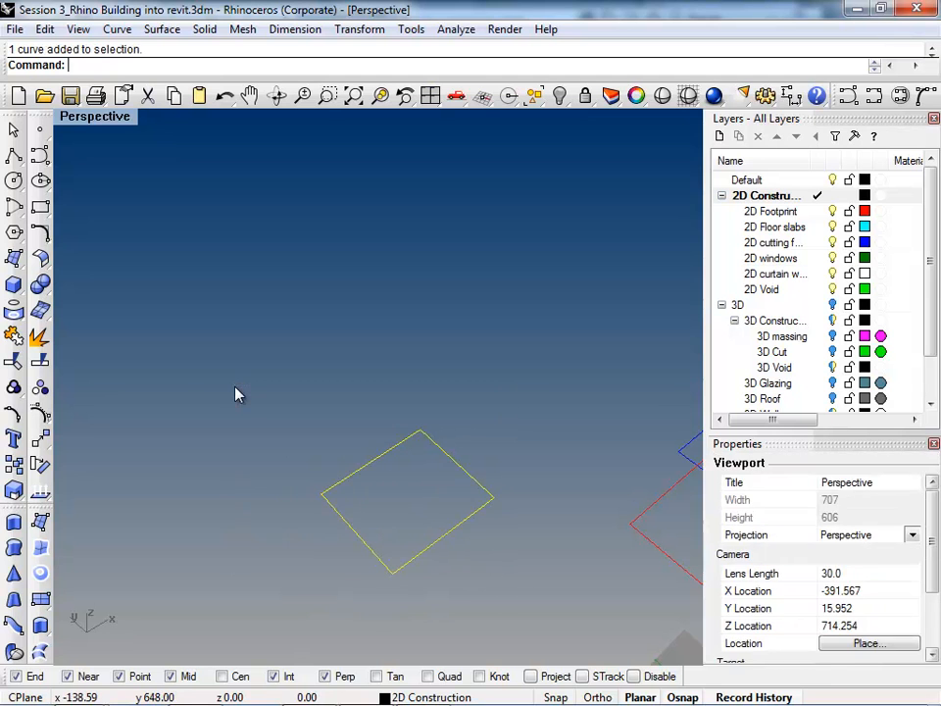
{"action": "key", "text": "Delete"}
Step: Draw two separate, roughly parallel single-segment polylines in the empty space beside the building footprint
{"action": "left_click", "coordinate": [13, 154]}
{"action": "left_click", "coordinate": [175, 259]}
{"action": "left_click", "coordinate": [186, 471]}
{"action": "key", "text": "Return"}
{"action": "key", "text": "Return"}
{"action": "left_click", "coordinate": [419, 302]}
{"action": "left_click", "coordinate": [393, 494]}
Step: Check in the History settings that recording is on and keep the options
{"action": "key", "text": "Return"}
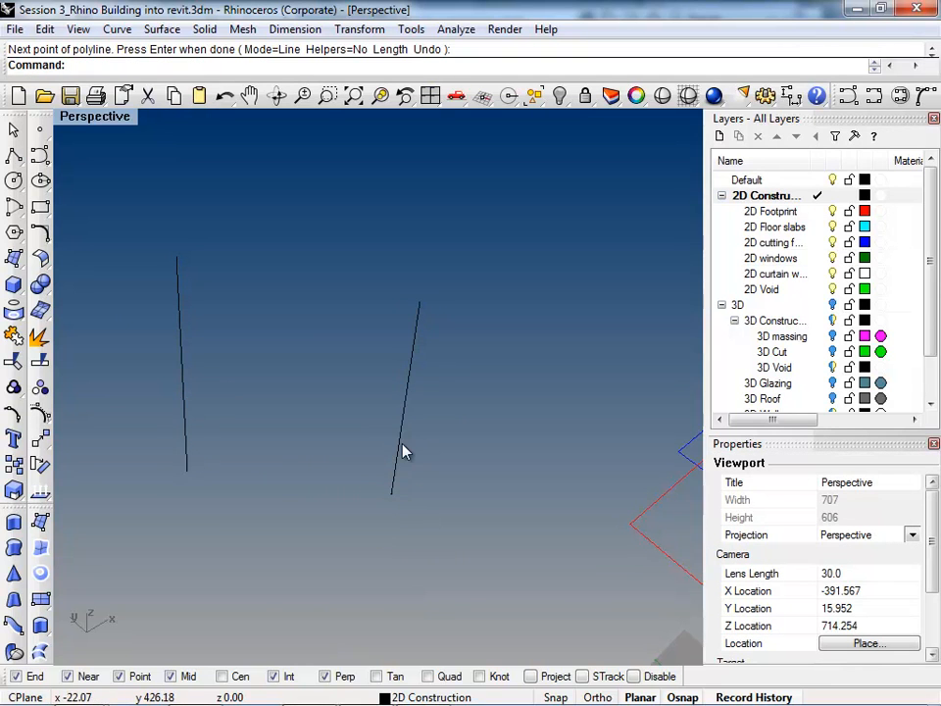
{"action": "type", "text": "History"}
{"action": "key", "text": "Return"}
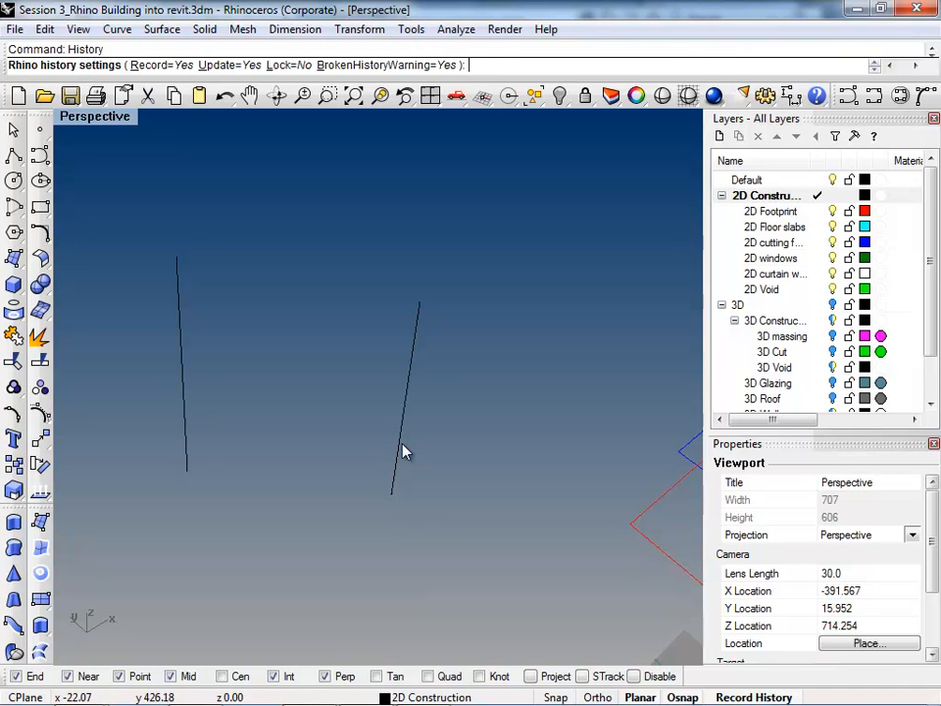
{"action": "key", "text": "Return"}
Step: Loft a surface between the two drawn lines
{"action": "type", "text": "Loft"}
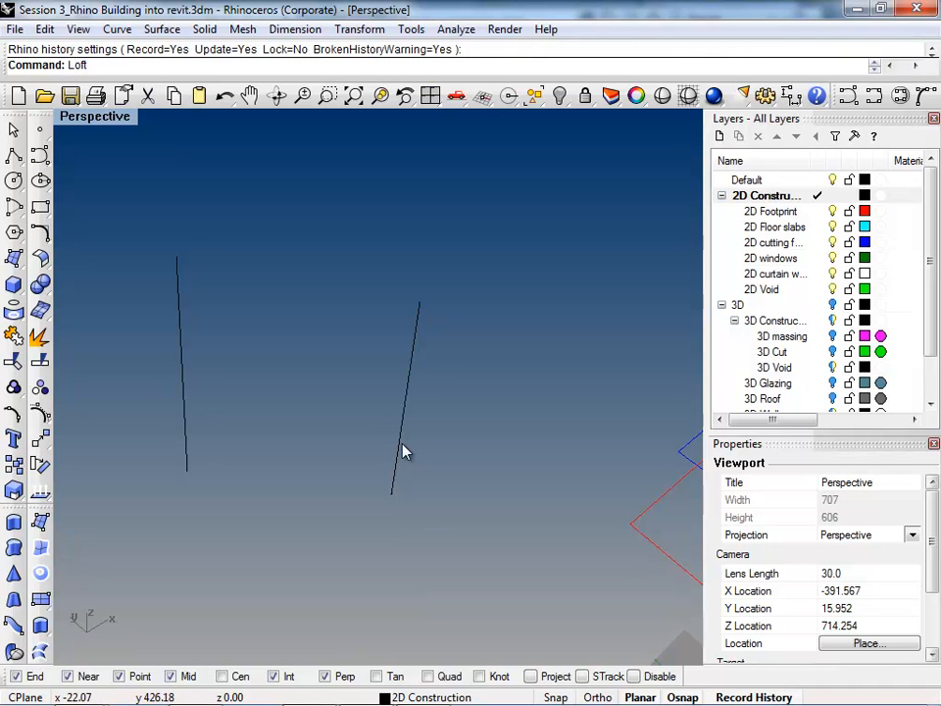
{"action": "key", "text": "Return"}
{"action": "left_click", "coordinate": [403, 452]}
{"action": "left_click", "coordinate": [185, 430]}
{"action": "key", "text": "Return"}
{"action": "key", "text": "Return"}
Step: Move the loft's right-hand line away and then close to the other line, reshaping the surface, and reselect that curve
{"action": "left_click", "coordinate": [405, 401]}
{"action": "right_click", "coordinate": [405, 401]}
{"action": "left_click_drag", "start_coordinate": [404, 401], "coordinate": [447, 287]}
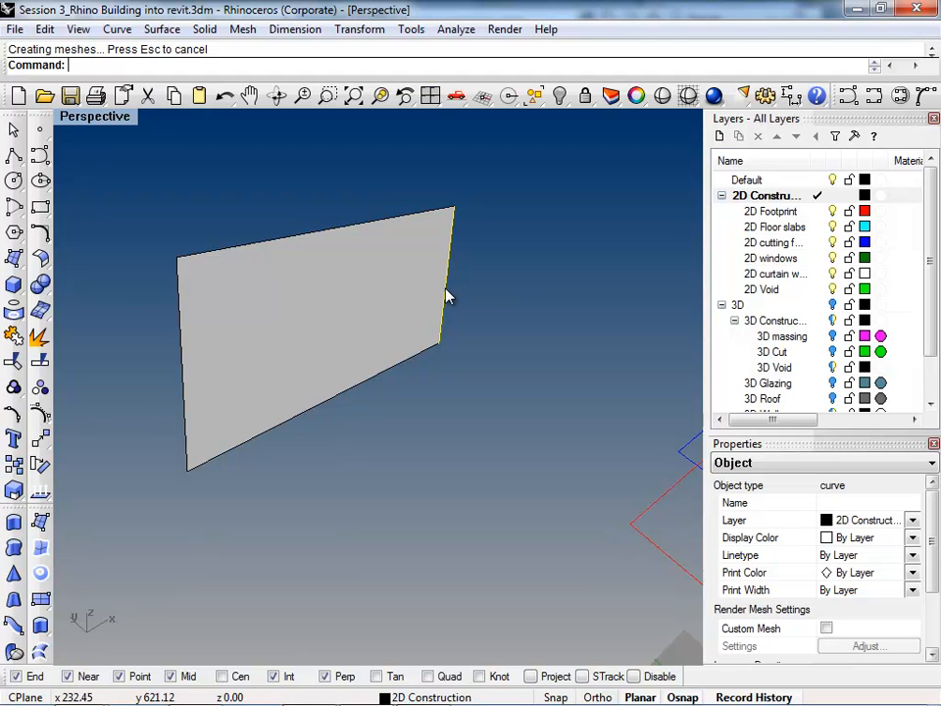
{"action": "left_click_drag", "start_coordinate": [446, 296], "coordinate": [297, 434]}
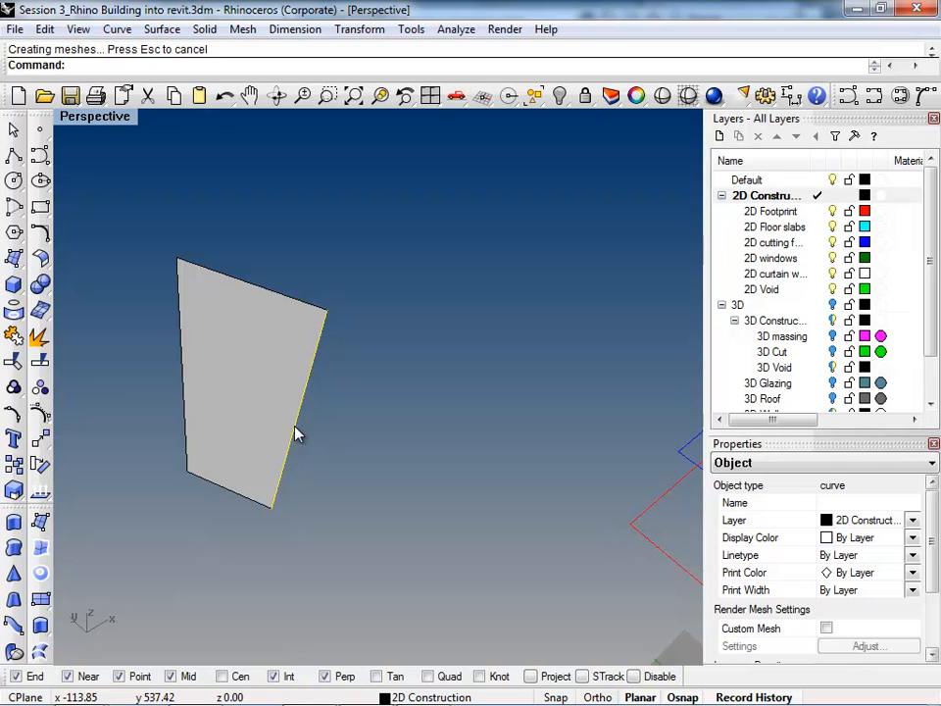
{"action": "key", "text": "Escape"}
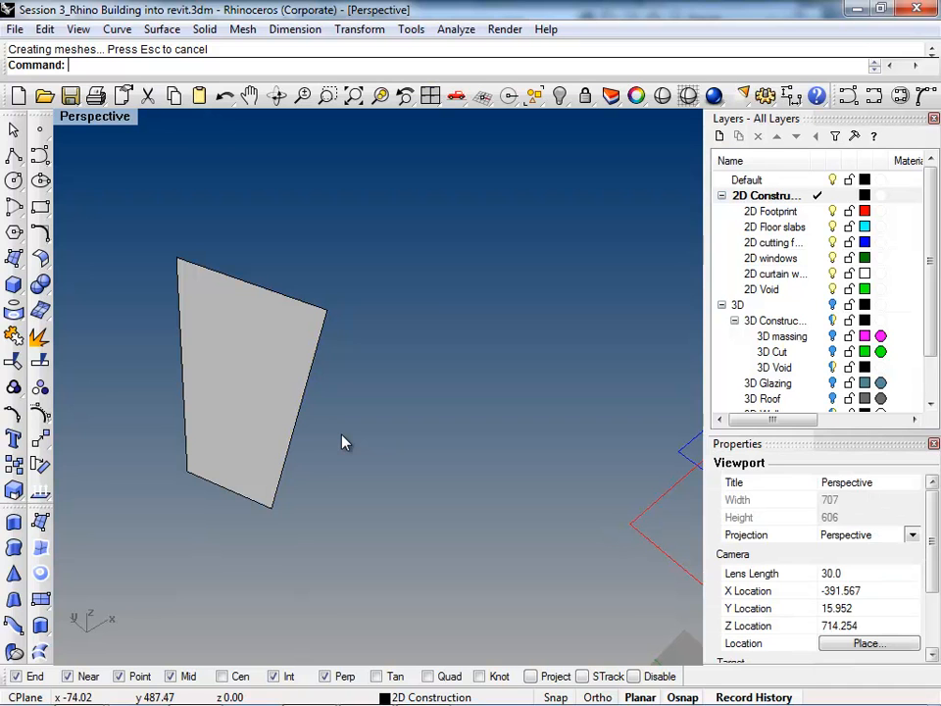
{"action": "left_click", "coordinate": [292, 435]}
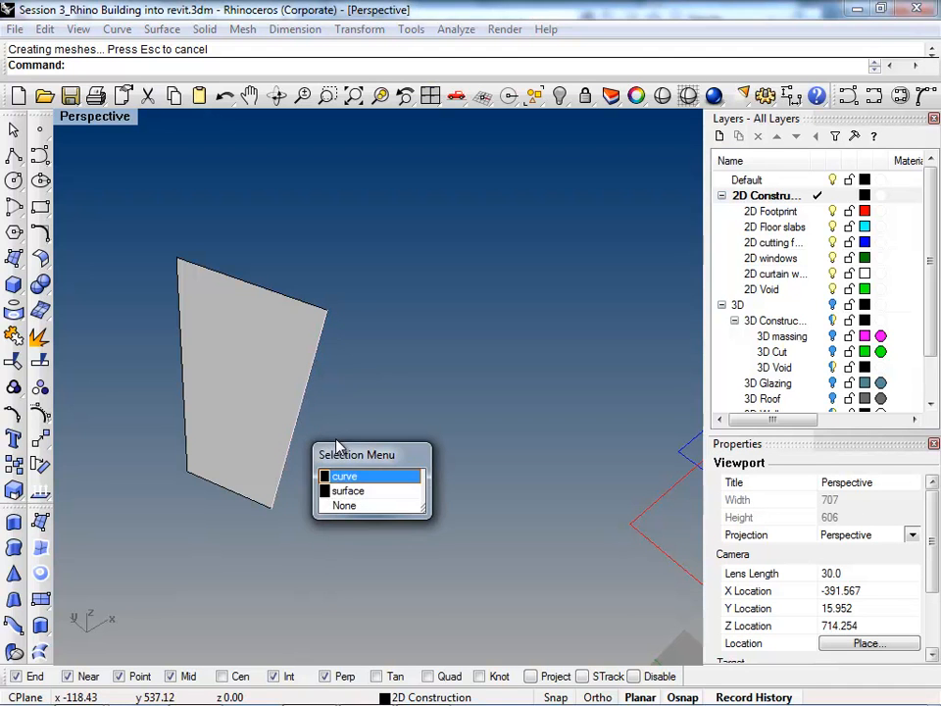
{"action": "left_click", "coordinate": [350, 477]}
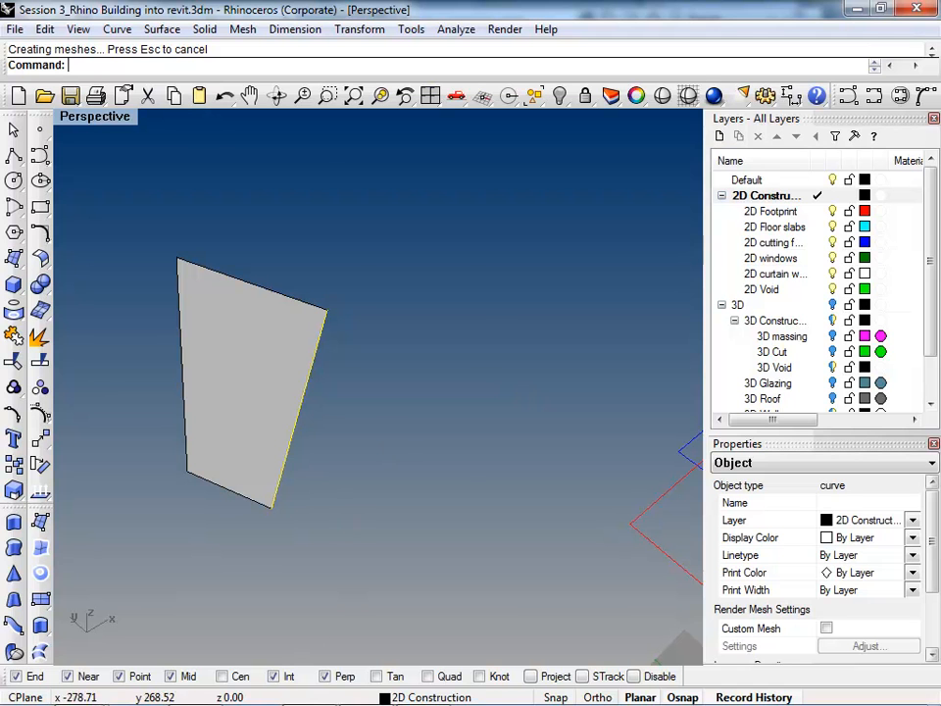
Step: Switch to Revit and open the perspective view 3D View 1
{"action": "left_click", "coordinate": [310, 689]}
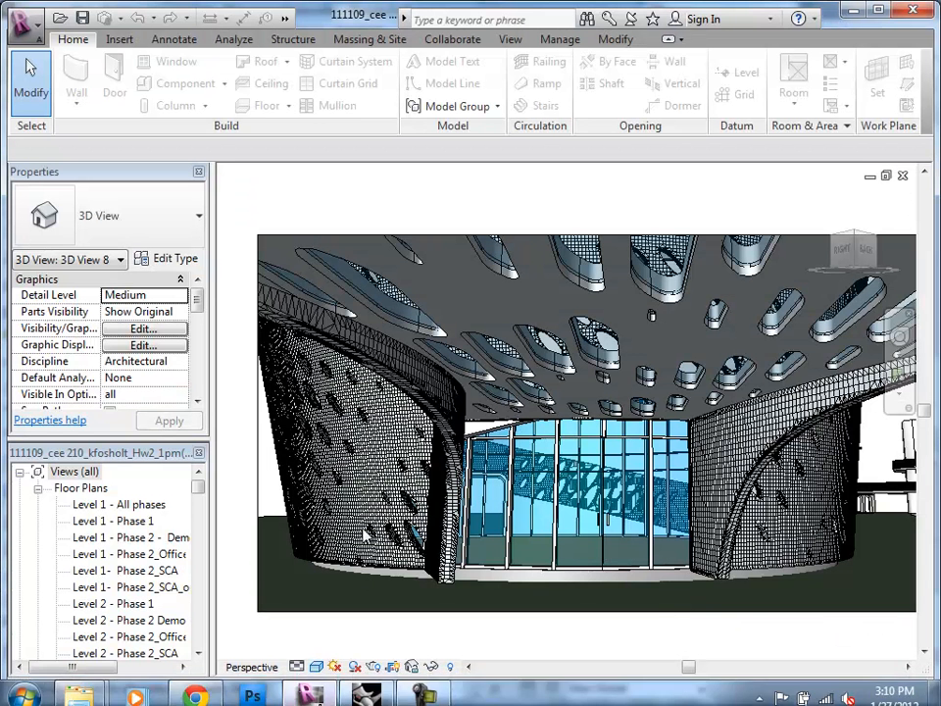
{"action": "left_click_drag", "start_coordinate": [206, 497], "coordinate": [206, 522]}
{"action": "double_click", "coordinate": [108, 504]}
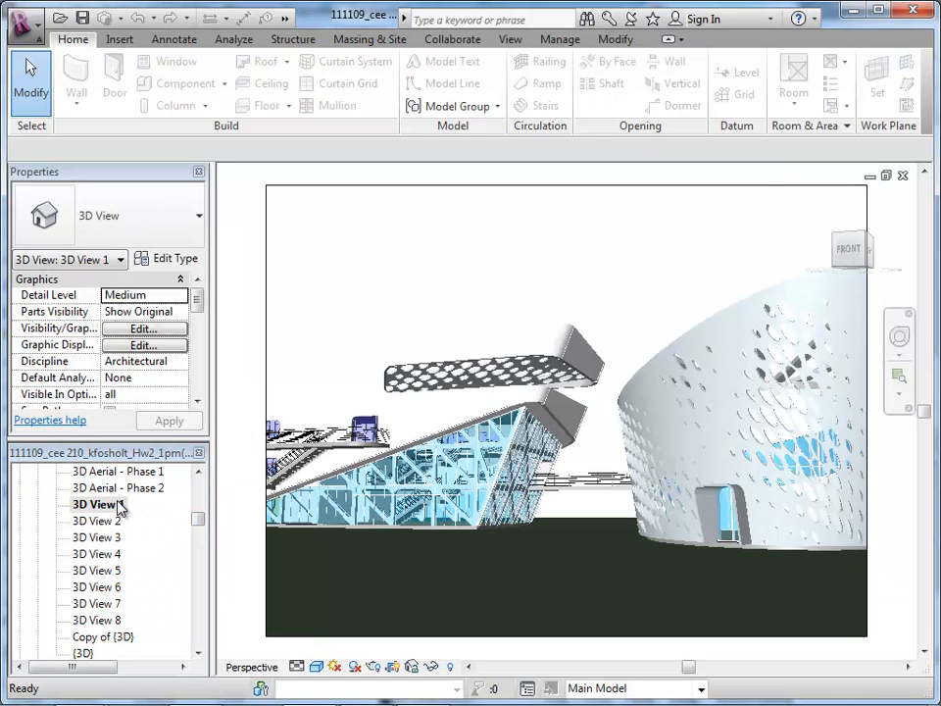
Step: Open the default 3D view and examine the long building's roof, walls and glazed end up close
{"action": "left_click_drag", "start_coordinate": [198, 529], "coordinate": [199, 488]}
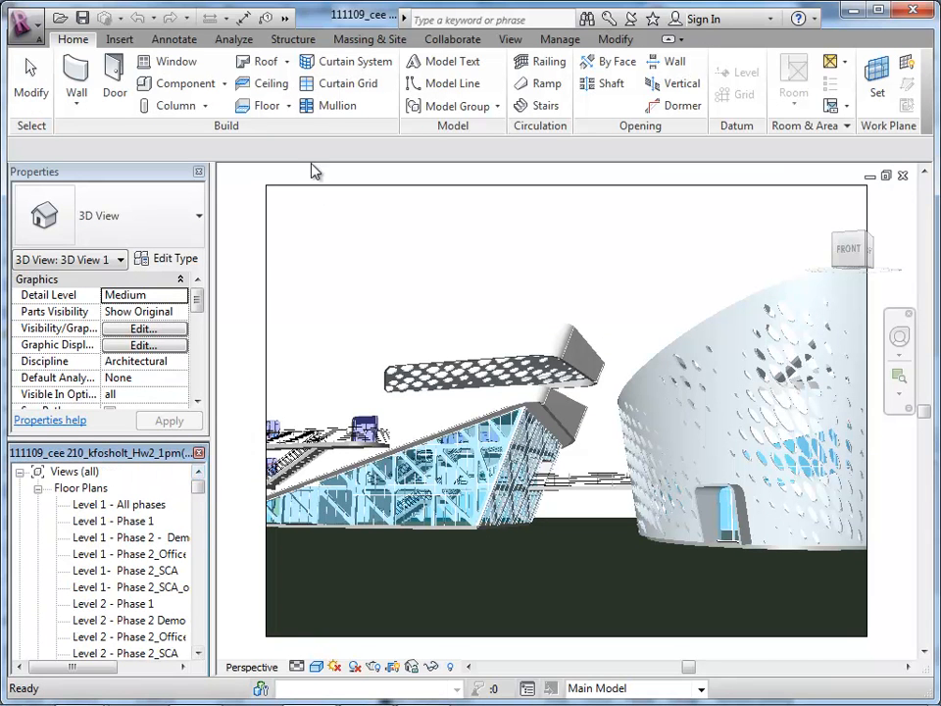
{"action": "left_click", "coordinate": [511, 40]}
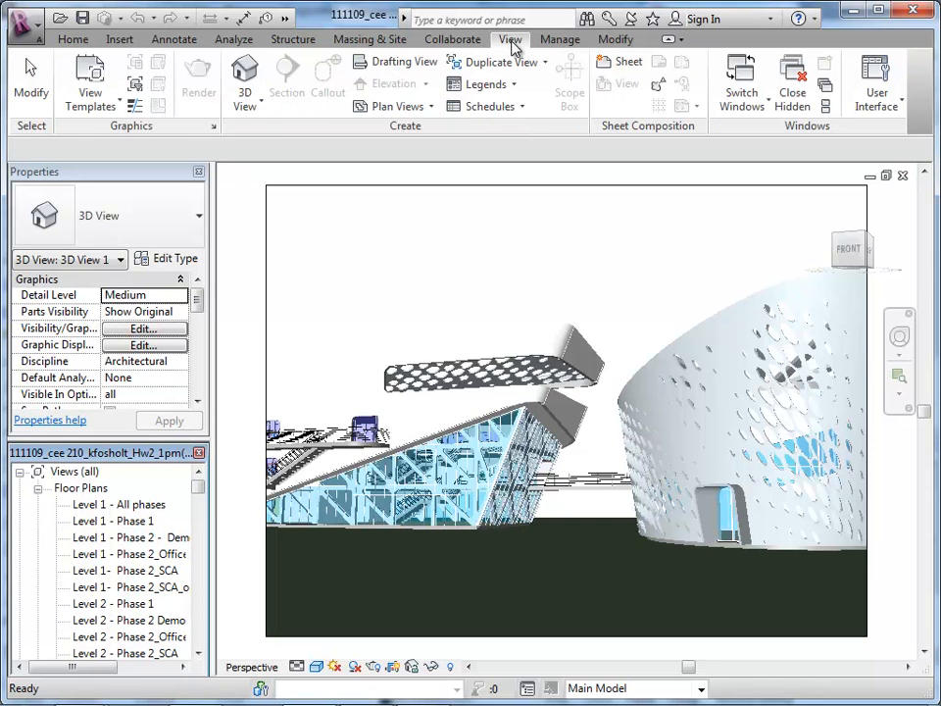
{"action": "left_click", "coordinate": [245, 78]}
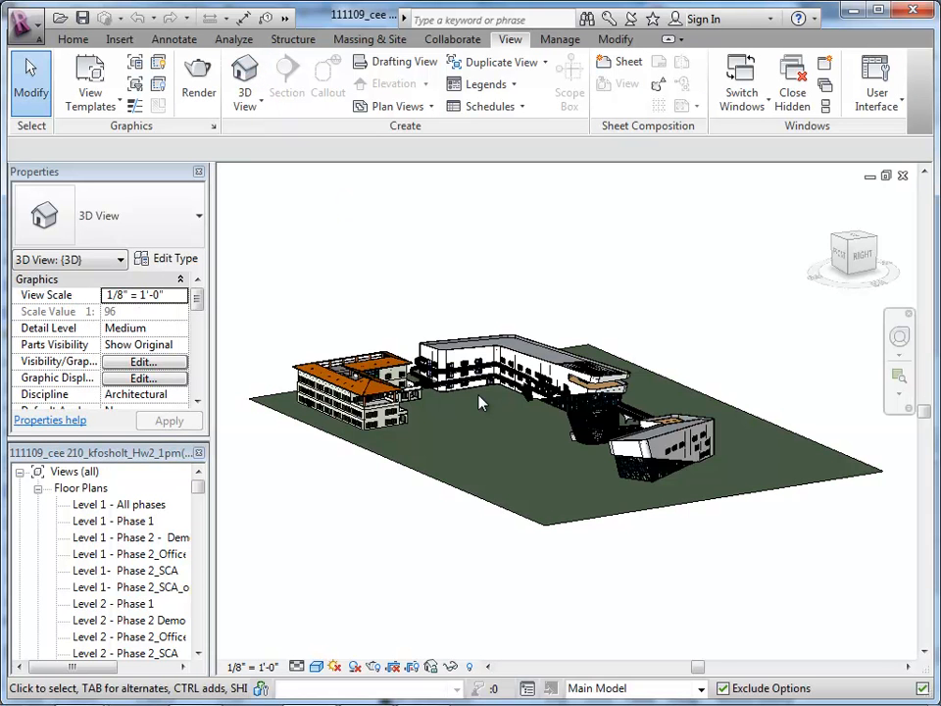
{"action": "scroll", "coordinate": [553, 337], "scroll_direction": "up", "scroll_amount": 5}
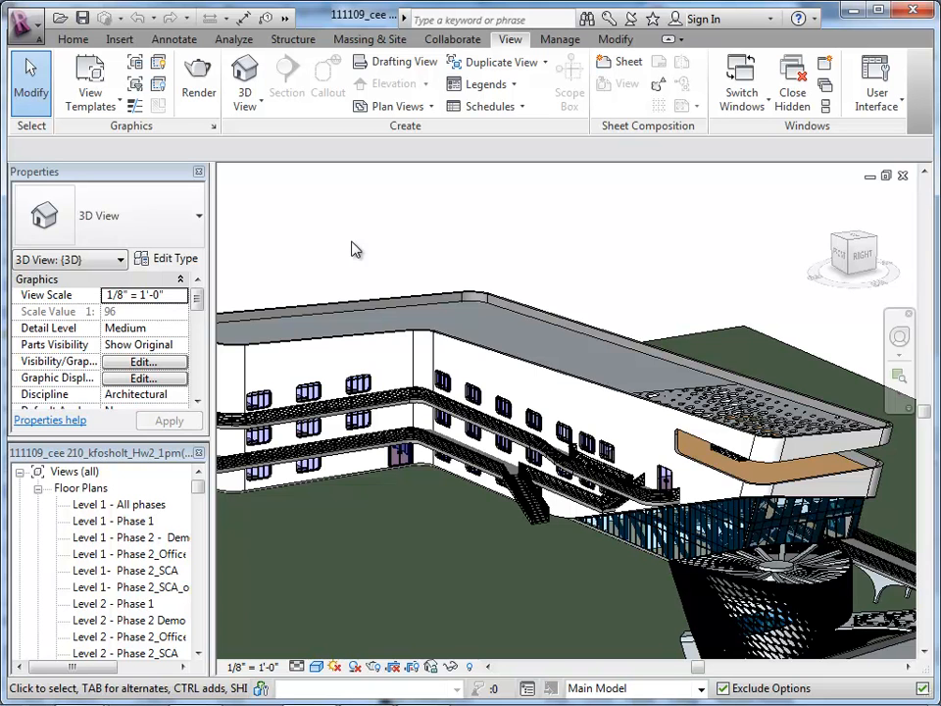
{"action": "scroll", "coordinate": [476, 439], "scroll_direction": "up", "scroll_amount": 1}
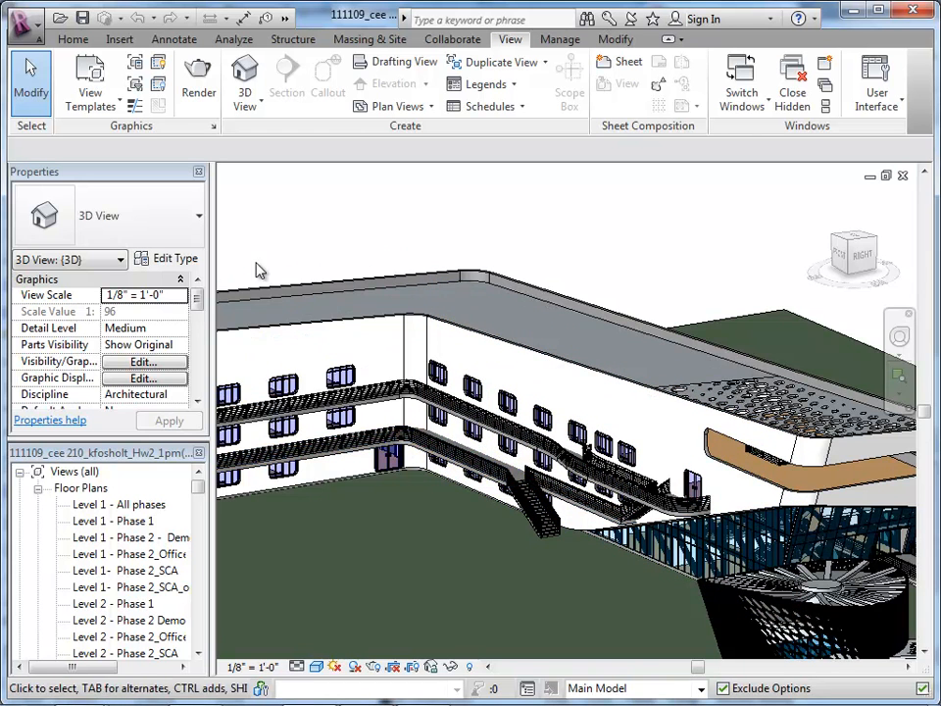
{"action": "middle_click_drag", "start_coordinate": [441, 365], "coordinate": [613, 324], "text": "shift"}
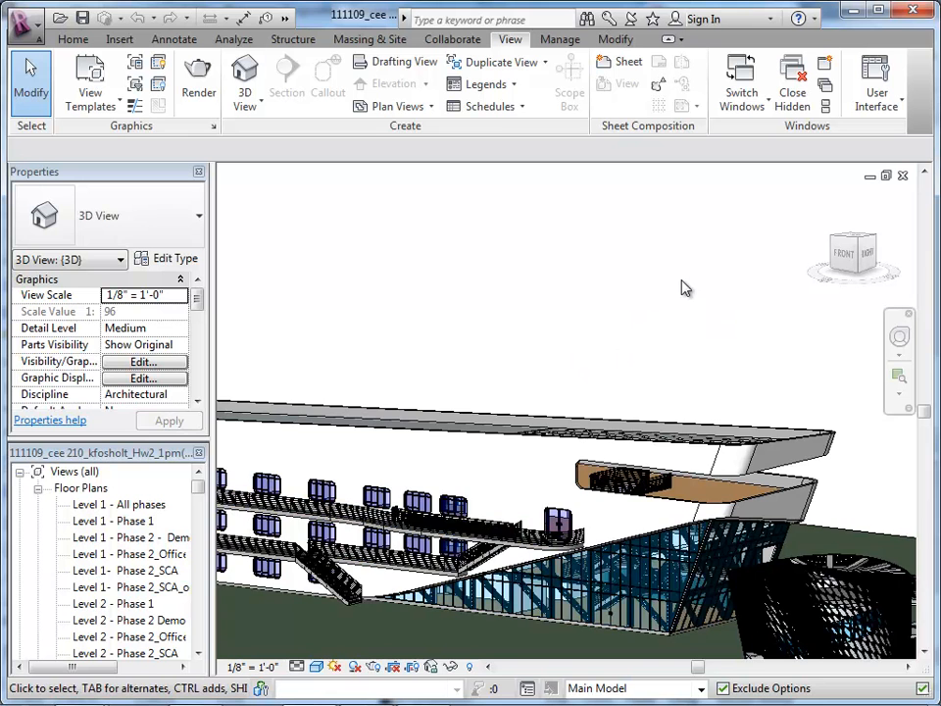
{"action": "middle_click_drag", "start_coordinate": [680, 286], "coordinate": [676, 399], "text": "shift"}
{"action": "scroll", "coordinate": [644, 475], "scroll_direction": "up", "scroll_amount": 1}
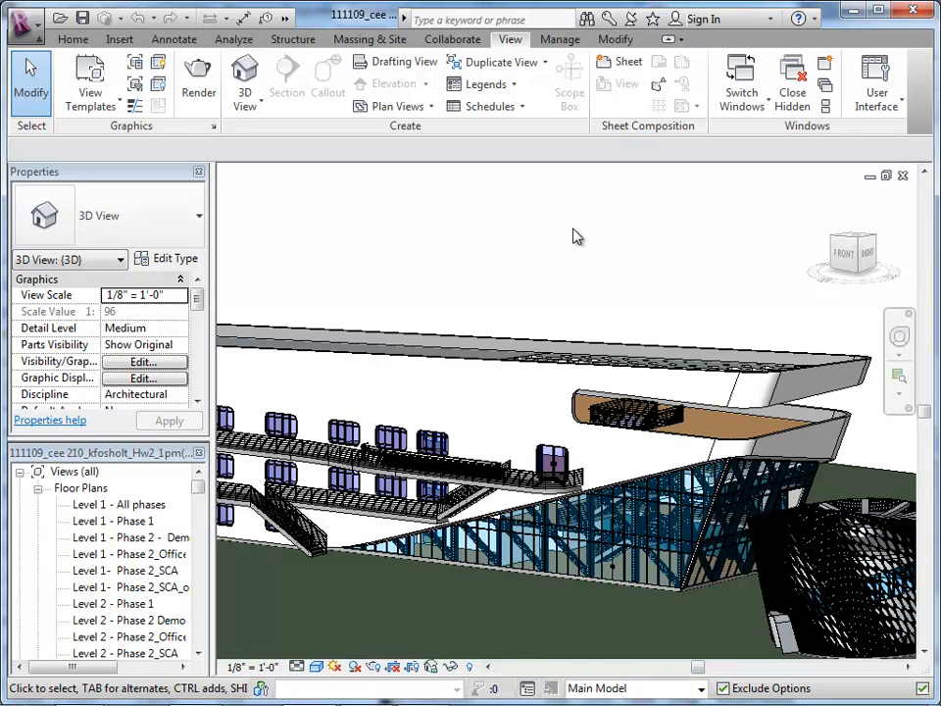
Step: Open the Auditorium and Office Perspective rendering
{"action": "left_click", "coordinate": [316, 673]}
{"action": "left_click", "coordinate": [343, 610]}
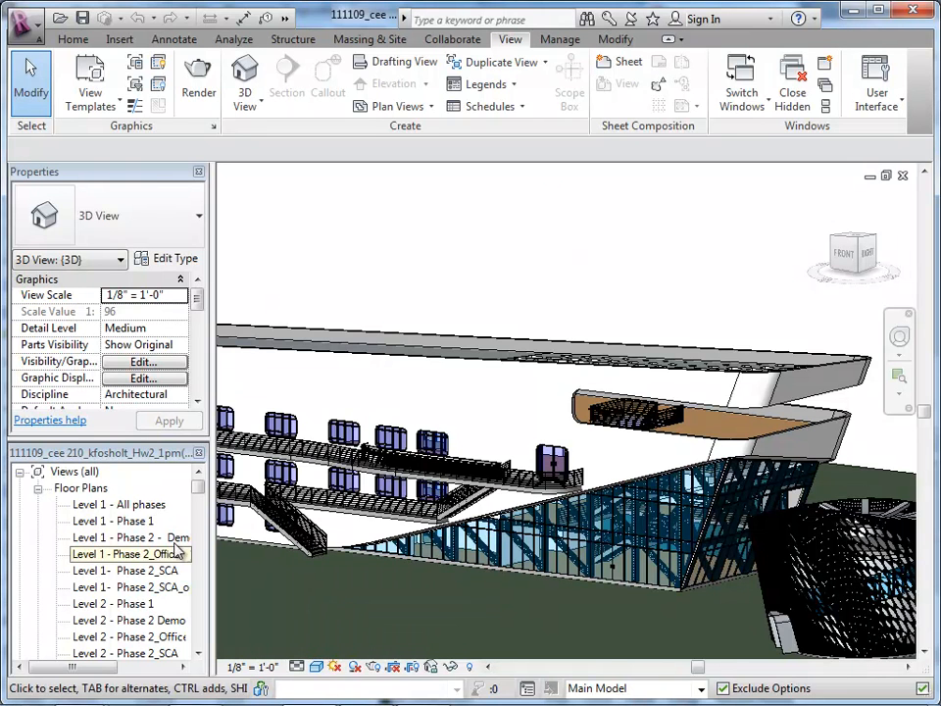
{"action": "left_click_drag", "start_coordinate": [200, 492], "coordinate": [205, 563]}
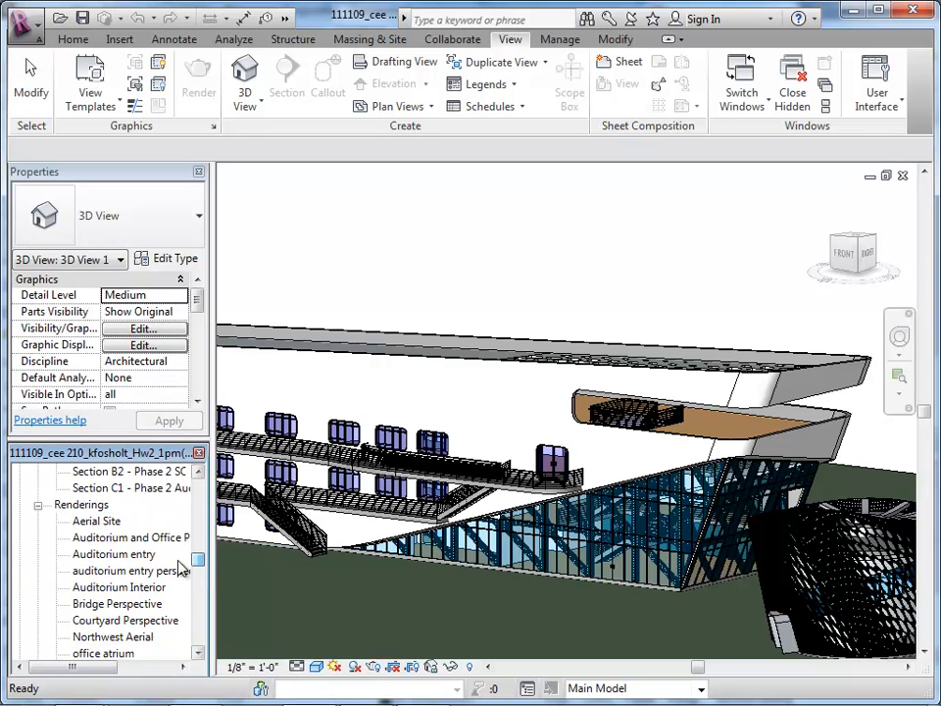
{"action": "double_click", "coordinate": [126, 538]}
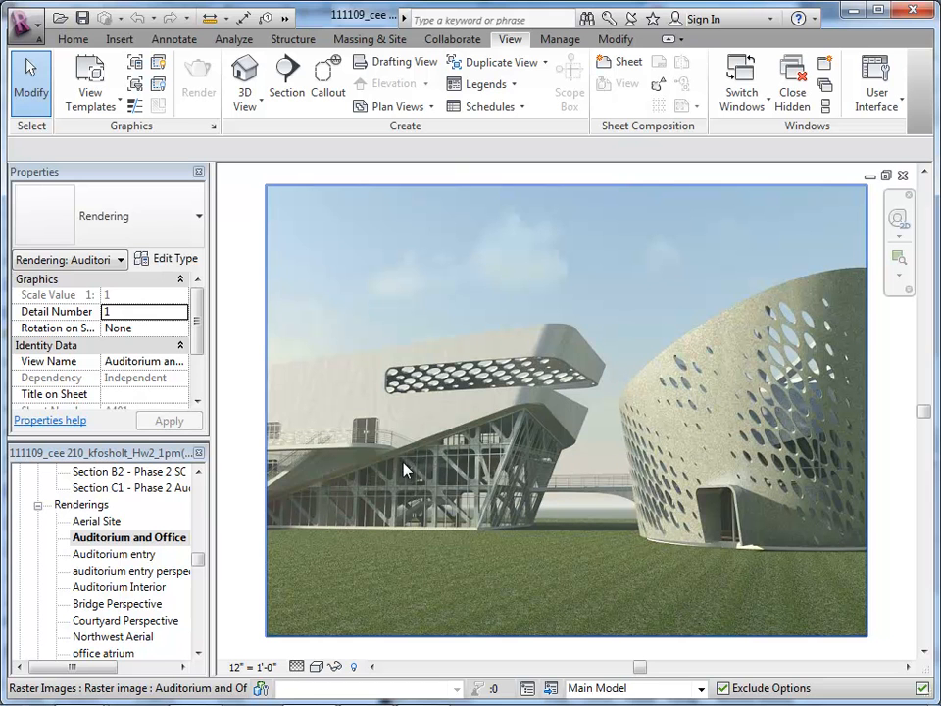
Step: Look through the Bridge Perspective, Aerial Site and Auditorium Interior renderings
{"action": "left_click", "coordinate": [133, 605]}
{"action": "double_click", "coordinate": [133, 605]}
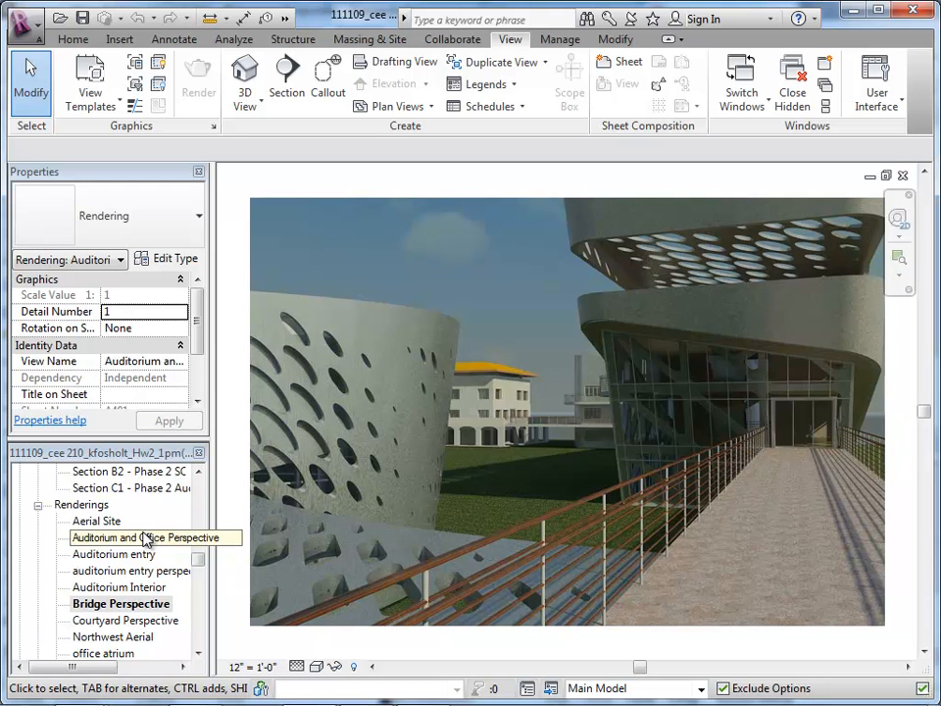
{"action": "double_click", "coordinate": [99, 523]}
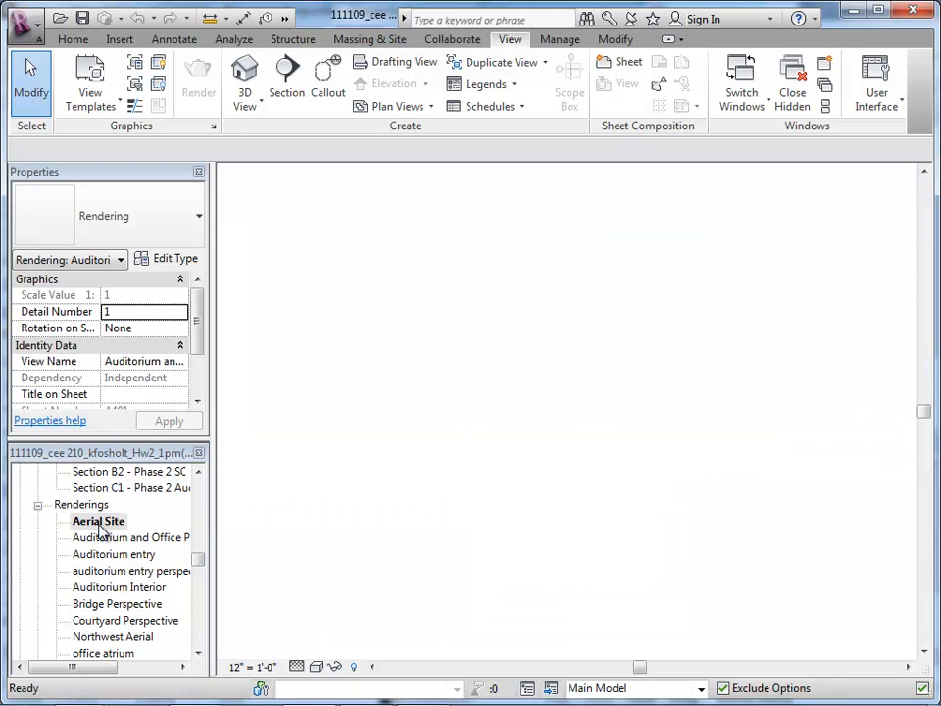
{"action": "double_click", "coordinate": [141, 591]}
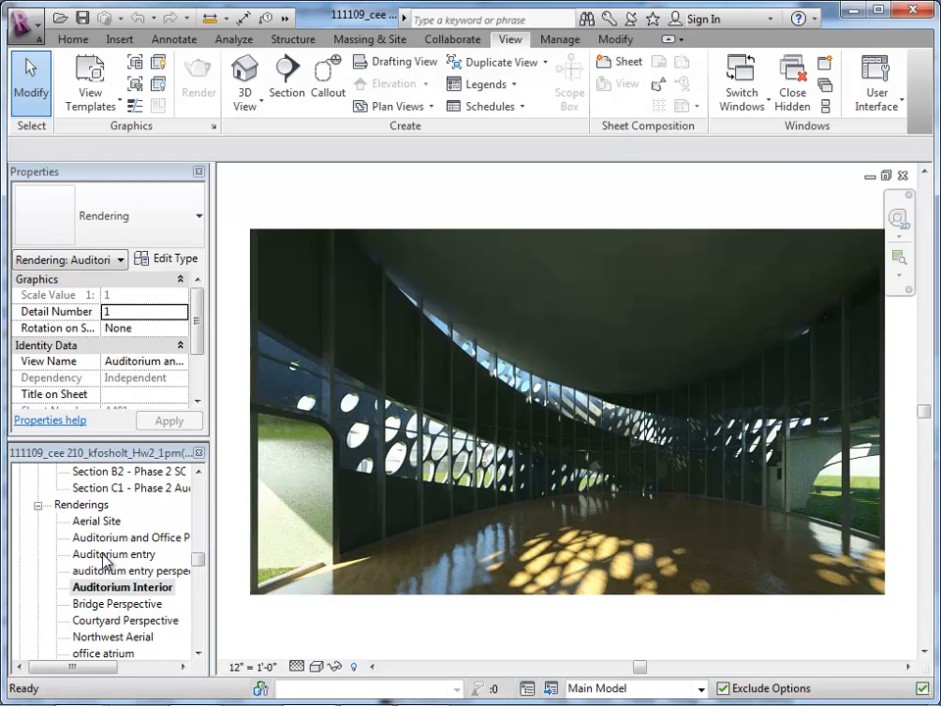
Step: View the Auditorium entry rendering and return to the Auditorium and Office Perspective rendering
{"action": "left_click", "coordinate": [116, 637]}
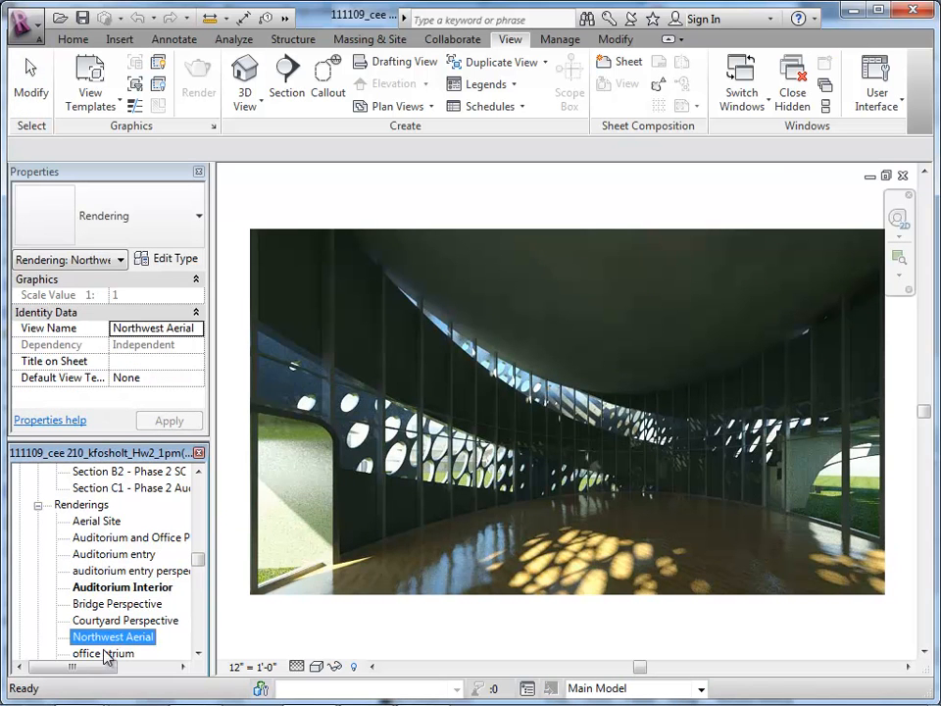
{"action": "double_click", "coordinate": [104, 653]}
{"action": "double_click", "coordinate": [108, 586]}
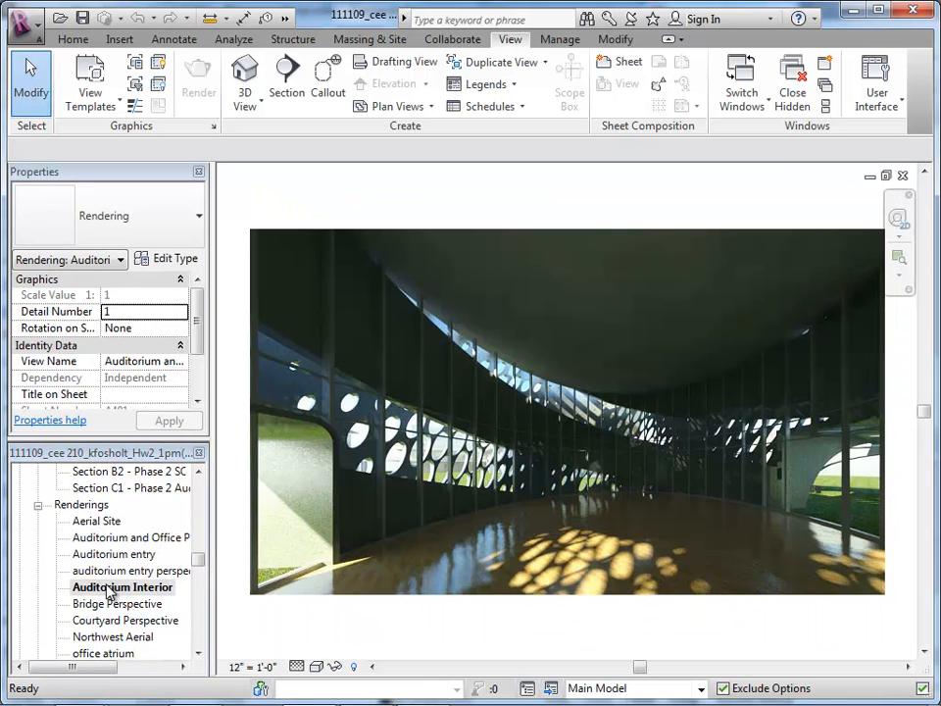
{"action": "double_click", "coordinate": [109, 556]}
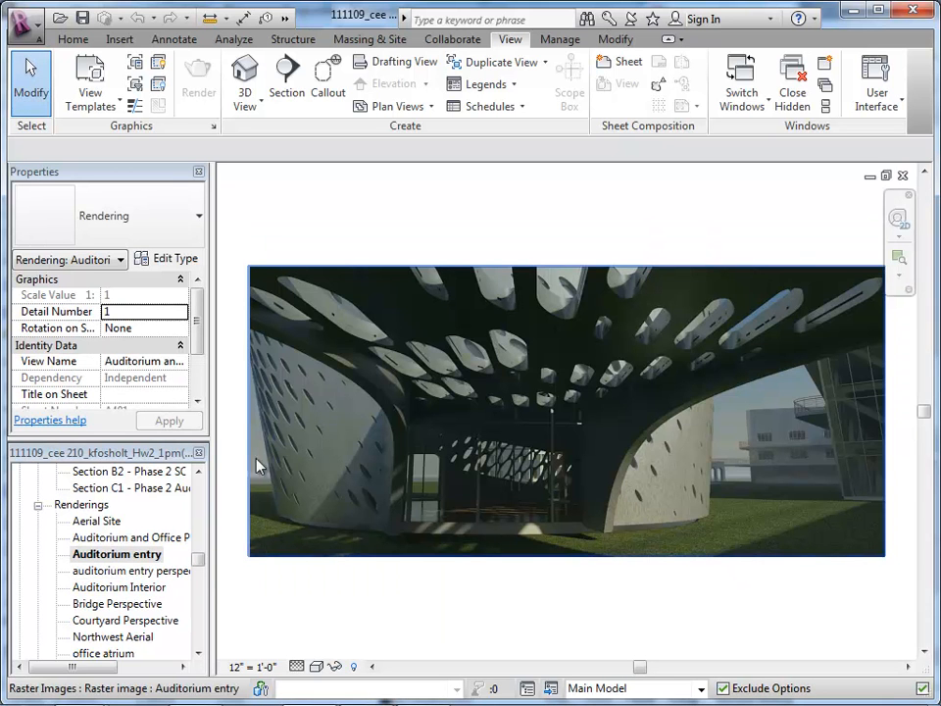
{"action": "double_click", "coordinate": [87, 538]}
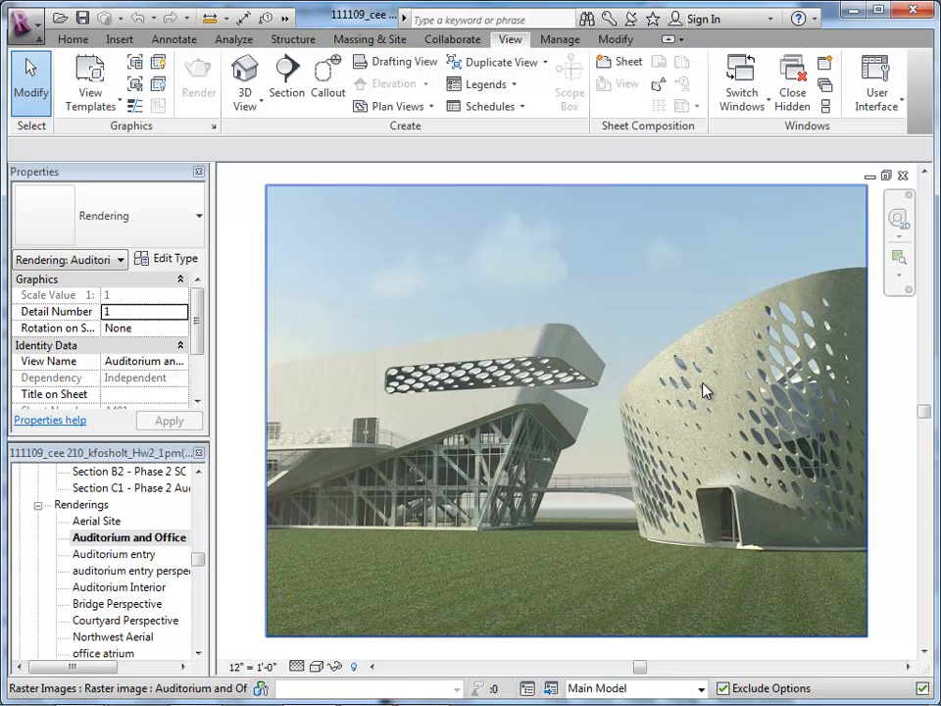
Step: Switch from Revit to the Rhino building file and examine the demo surface beside the 2D construction curves
{"action": "left_click", "coordinate": [858, 14]}
{"action": "left_click_drag", "start_coordinate": [347, 504], "coordinate": [168, 327]}
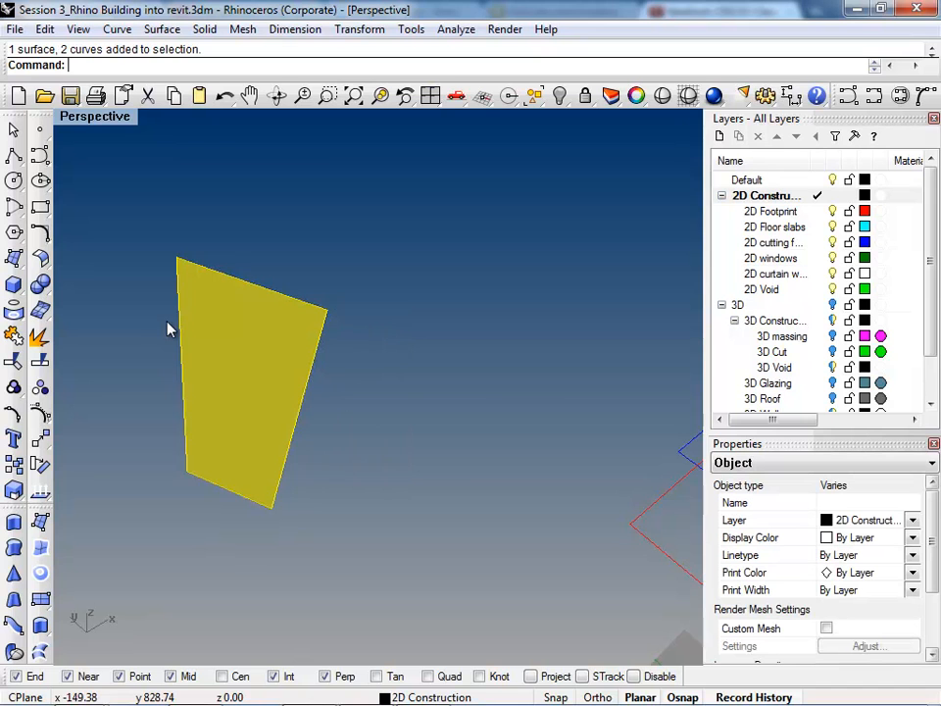
{"action": "scroll", "coordinate": [253, 345], "scroll_direction": "down", "scroll_amount": 5}
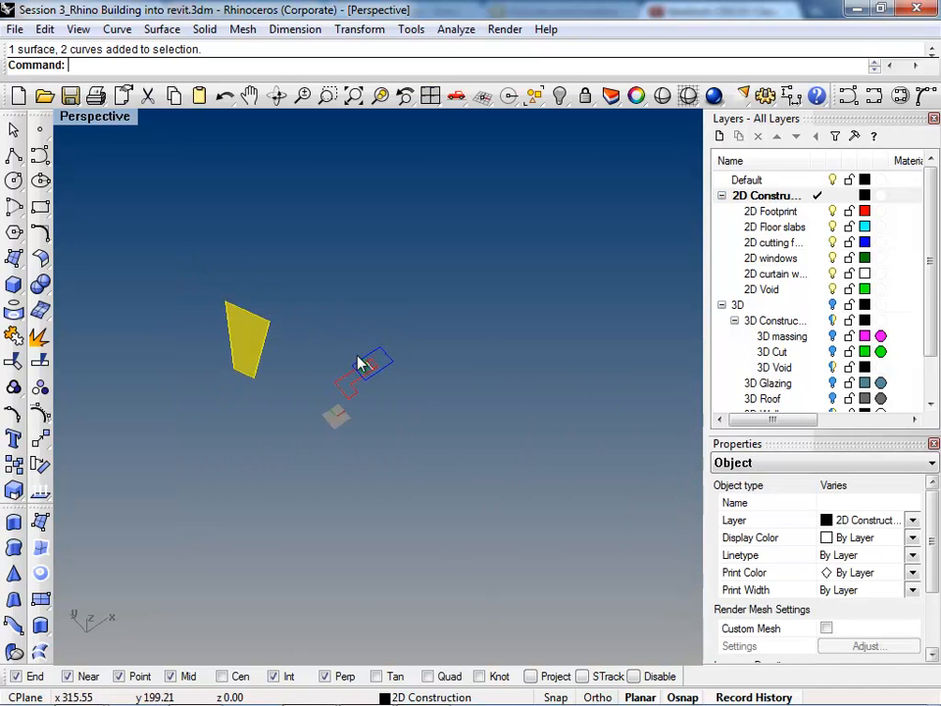
{"action": "scroll", "coordinate": [355, 367], "scroll_direction": "up", "scroll_amount": 3}
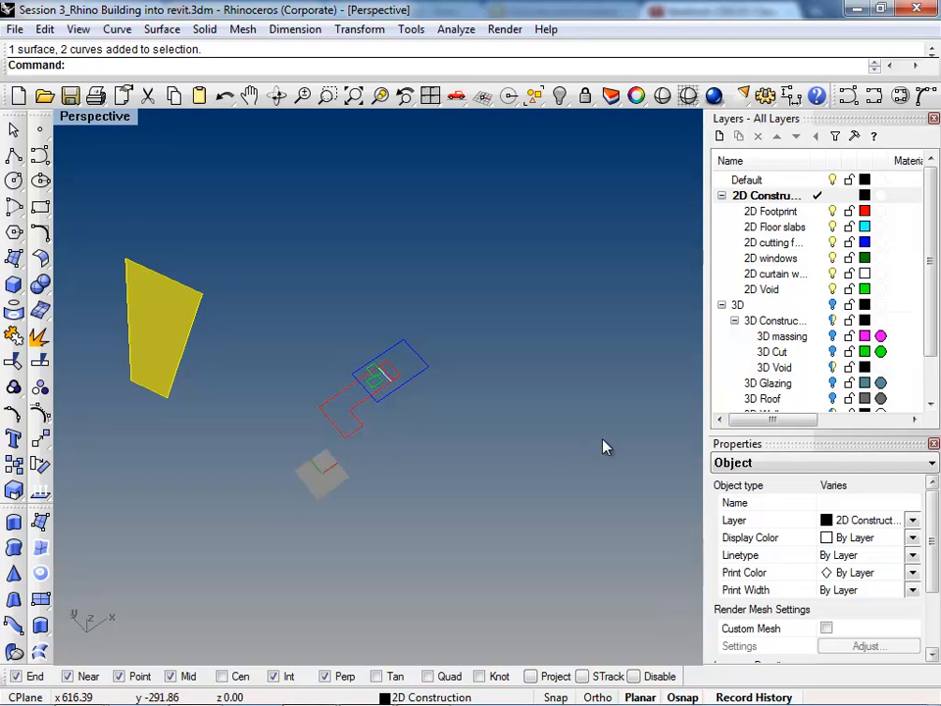
{"action": "right_click_drag", "start_coordinate": [417, 465], "coordinate": [364, 388]}
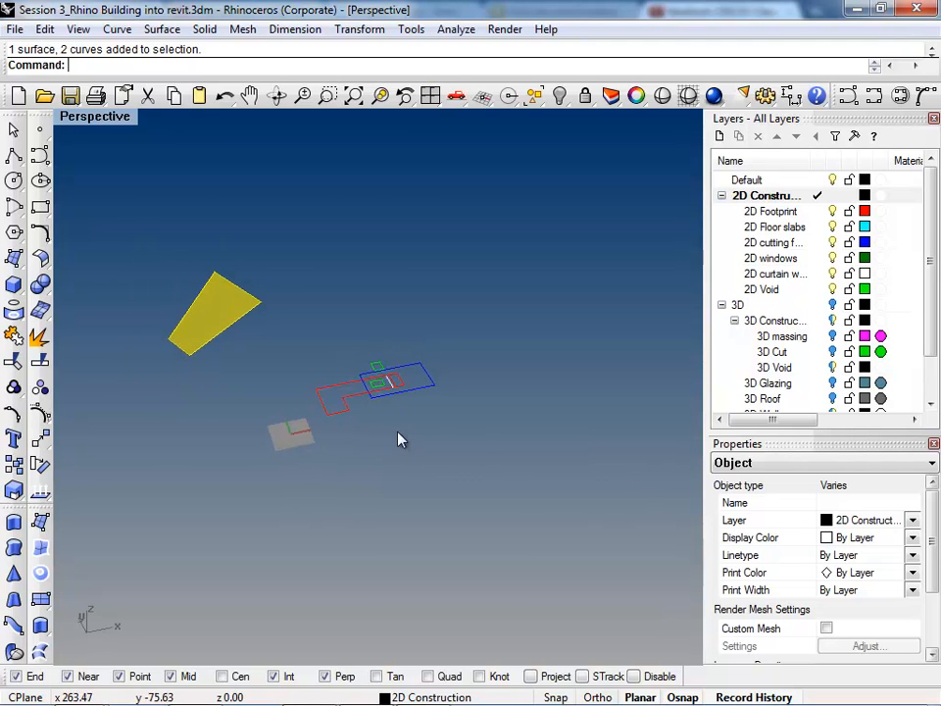
{"action": "mouse_move", "coordinate": [897, 702]}
{"action": "right_click_drag", "start_coordinate": [356, 424], "coordinate": [387, 282]}
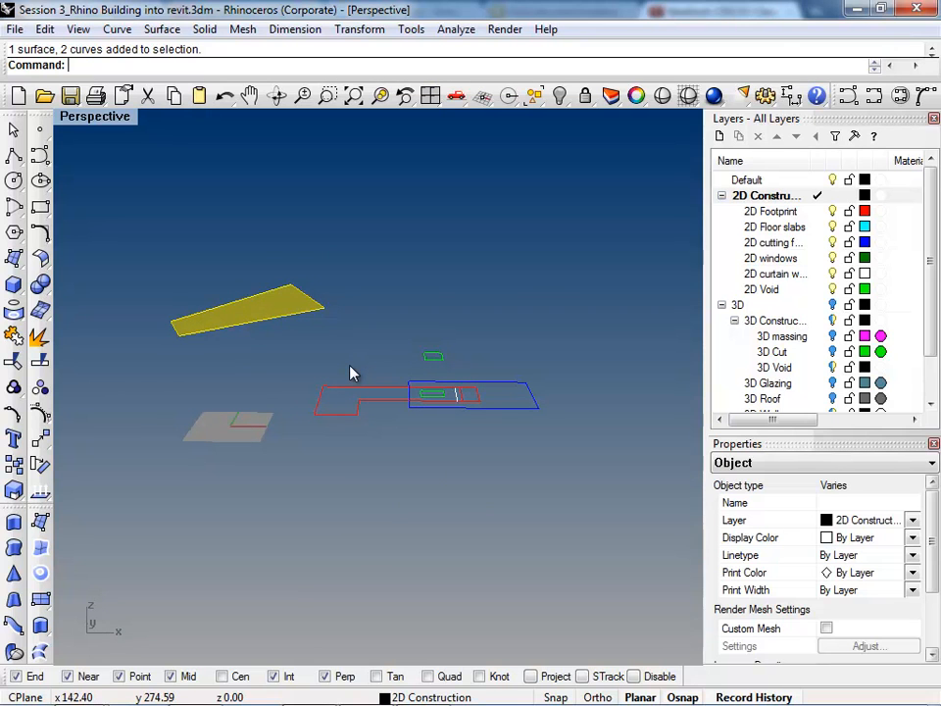
Step: Clear the selection and delete the demo surface together with its two source curves
{"action": "left_click", "coordinate": [289, 373]}
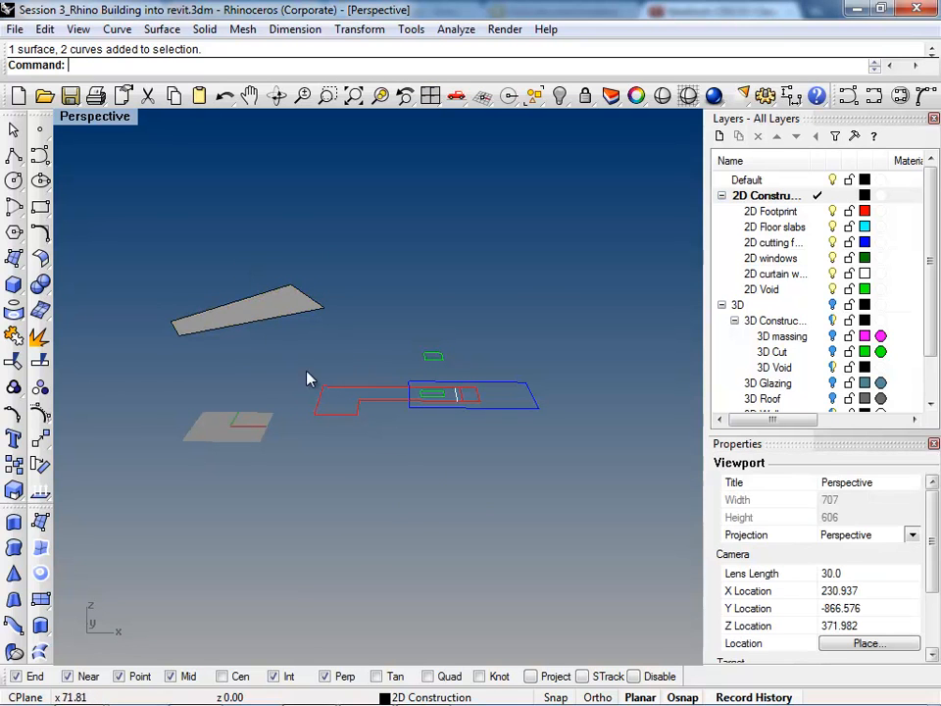
{"action": "right_click_drag", "start_coordinate": [403, 372], "coordinate": [441, 454]}
{"action": "left_click_drag", "start_coordinate": [451, 263], "coordinate": [267, 162]}
{"action": "key", "text": "Delete"}
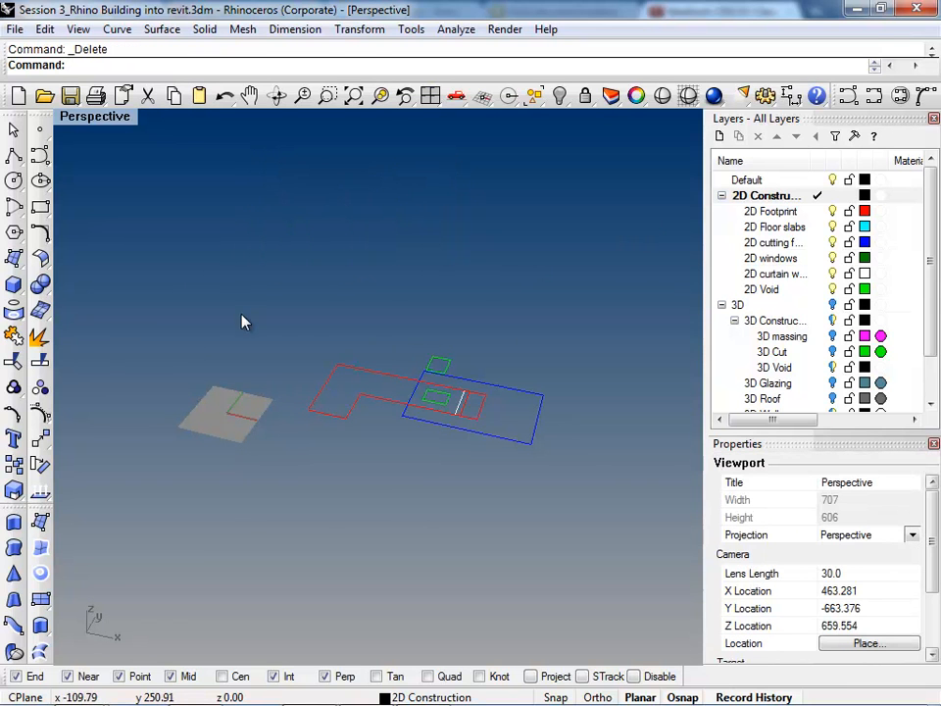
Step: Examine the red, blue, green and white 2D construction curves up close and review the 2D layers
{"action": "scroll", "coordinate": [261, 324], "scroll_direction": "down", "scroll_amount": 4}
{"action": "key", "text": "ctrl+w"}
{"action": "left_click_drag", "start_coordinate": [478, 444], "coordinate": [240, 274]}
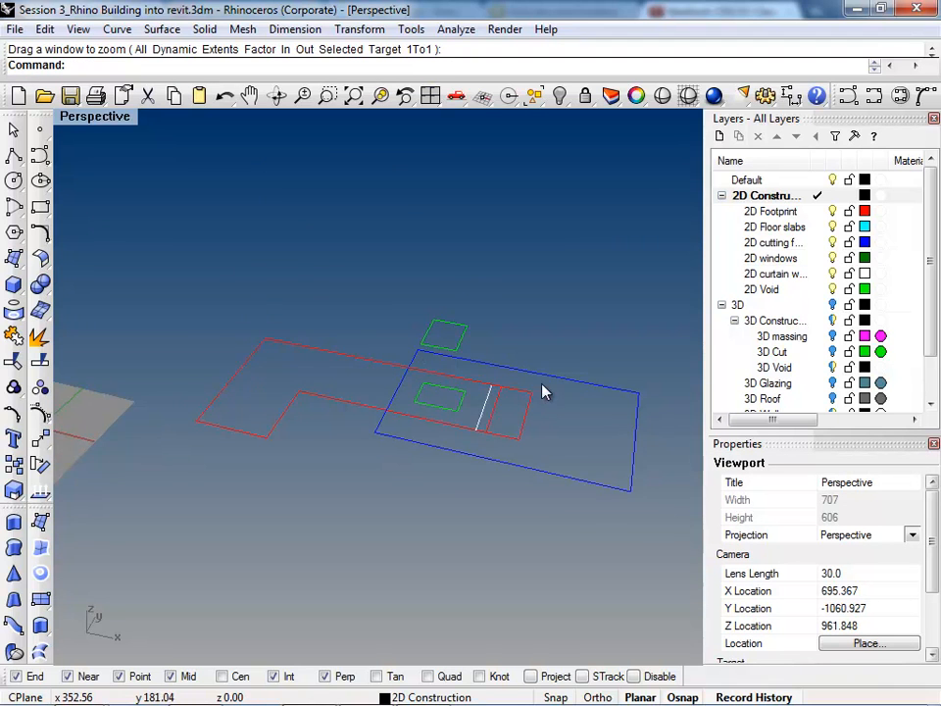
{"action": "scroll", "coordinate": [549, 402], "scroll_direction": "up", "scroll_amount": 3}
{"action": "scroll", "coordinate": [504, 381], "scroll_direction": "down", "scroll_amount": 4}
{"action": "right_click_drag", "start_coordinate": [400, 415], "coordinate": [342, 381]}
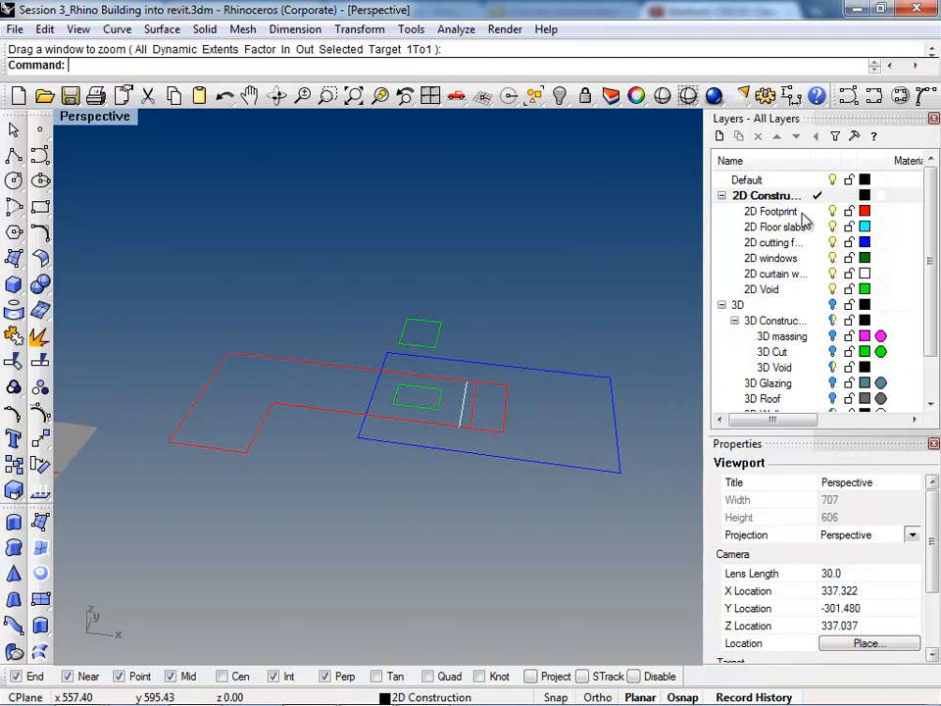
{"action": "left_click_drag", "start_coordinate": [925, 228], "coordinate": [934, 182]}
{"action": "left_click", "coordinate": [330, 419]}
{"action": "left_click", "coordinate": [308, 457]}
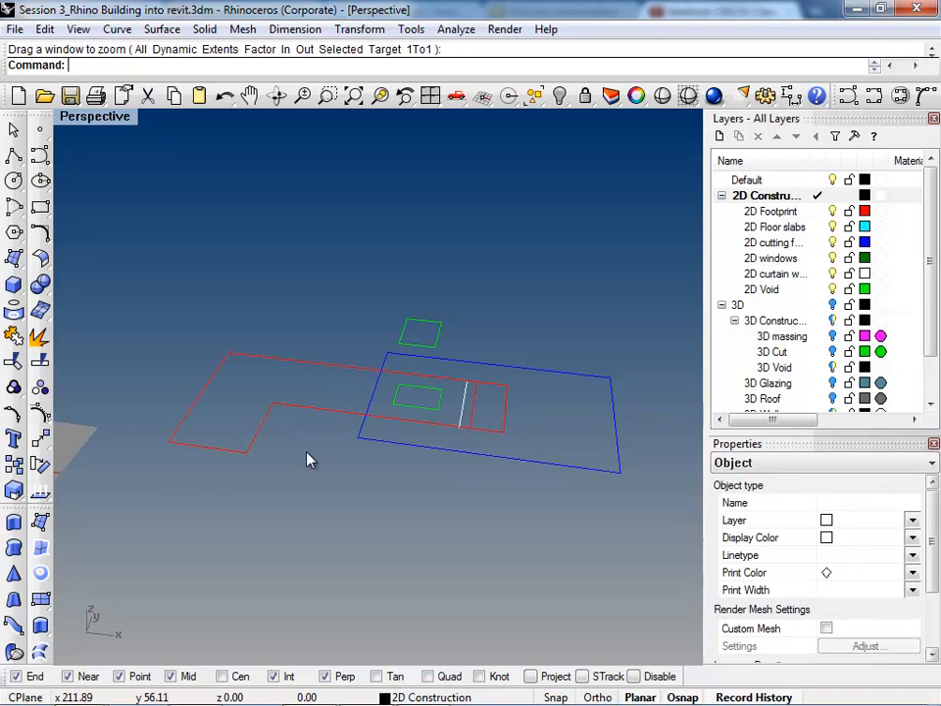
Step: Turn on the 3D layer and delete the building's outer wall
{"action": "scroll", "coordinate": [920, 336], "scroll_direction": "down", "scroll_amount": 1}
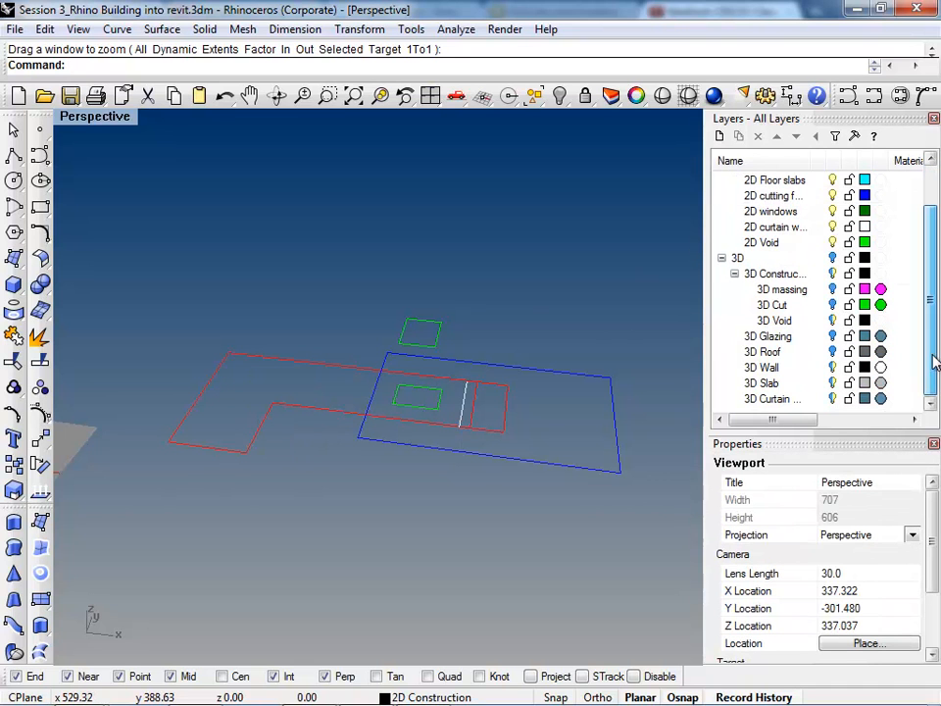
{"action": "left_click", "coordinate": [833, 258]}
{"action": "right_click_drag", "start_coordinate": [481, 482], "coordinate": [365, 335]}
{"action": "scroll", "coordinate": [269, 315], "scroll_direction": "up", "scroll_amount": 3}
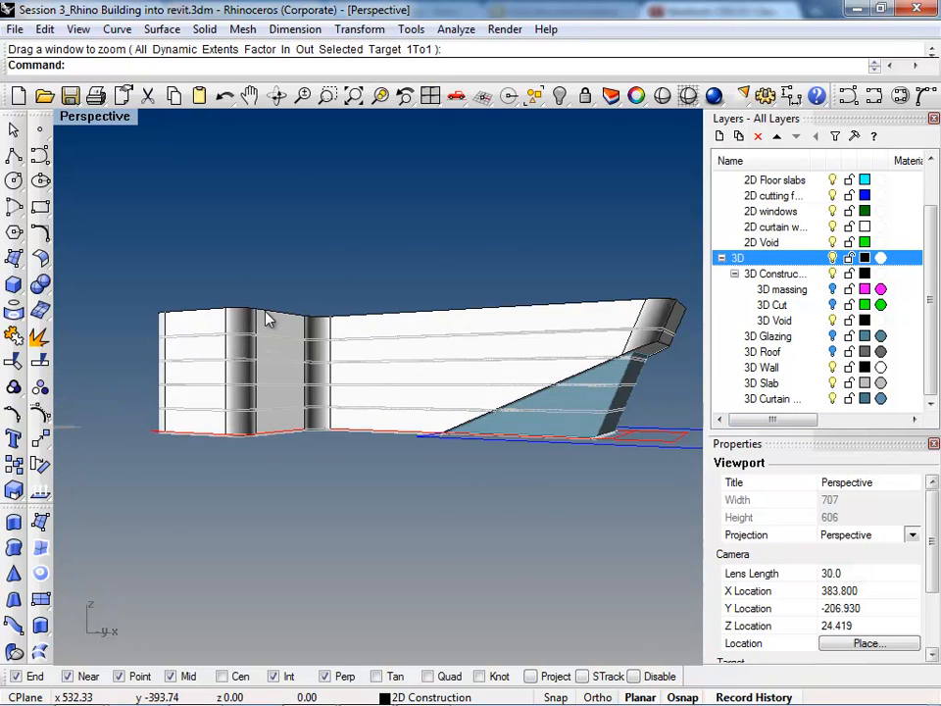
{"action": "left_click", "coordinate": [269, 315]}
{"action": "key", "text": "Delete"}
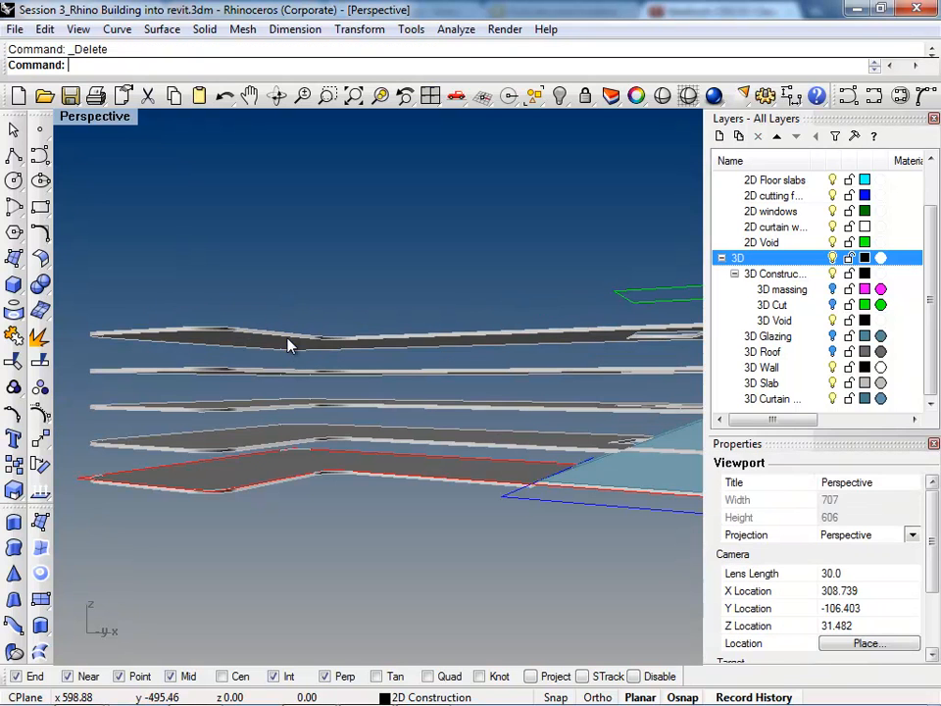
Step: Delete the building's floor slabs one by one from the uppermost to the ground slab
{"action": "left_click", "coordinate": [287, 335]}
{"action": "key", "text": "Delete"}
{"action": "left_click", "coordinate": [279, 372]}
{"action": "key", "text": "Delete"}
{"action": "left_click", "coordinate": [267, 407]}
{"action": "key", "text": "Delete"}
{"action": "left_click", "coordinate": [269, 436]}
{"action": "key", "text": "Delete"}
{"action": "left_click", "coordinate": [262, 467]}
{"action": "key", "text": "Delete"}
Step: Delete the blue curtain wall at the end of the building
{"action": "scroll", "coordinate": [204, 442], "scroll_direction": "down", "scroll_amount": 5}
{"action": "scroll", "coordinate": [506, 407], "scroll_direction": "up", "scroll_amount": 4}
{"action": "left_click", "coordinate": [506, 407]}
{"action": "key", "text": "Delete"}
{"action": "right_click_drag", "start_coordinate": [497, 407], "coordinate": [378, 506]}
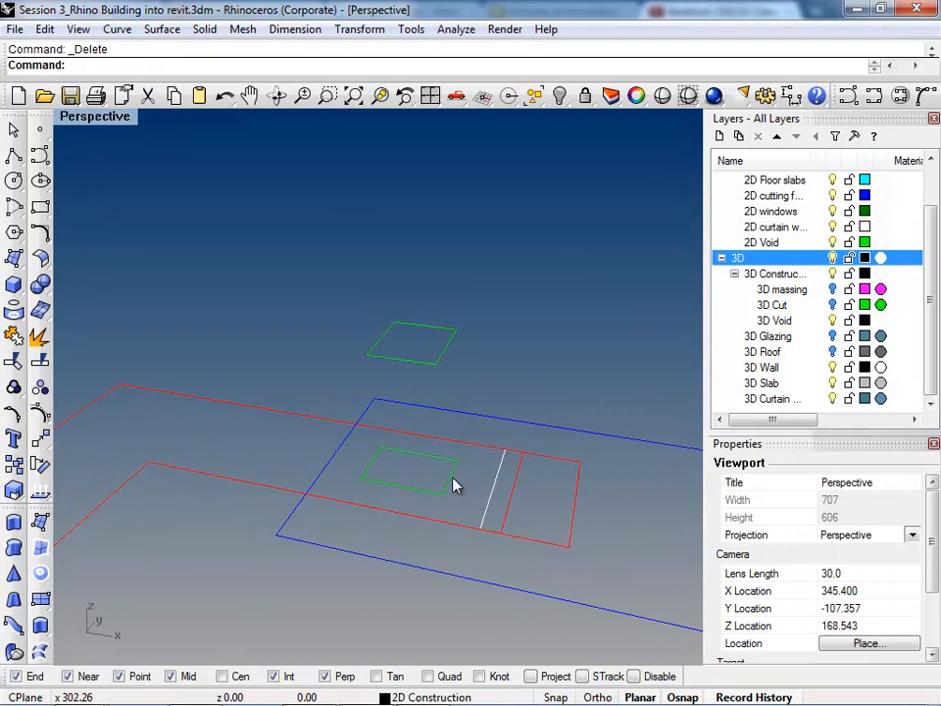
Step: Turn on the hidden 3D layers, including 3D Roof and 3D massing, and delete the building objects they reveal
{"action": "left_click", "coordinate": [832, 351]}
{"action": "left_click", "coordinate": [546, 382]}
{"action": "key", "text": "Delete"}
{"action": "left_click", "coordinate": [832, 289]}
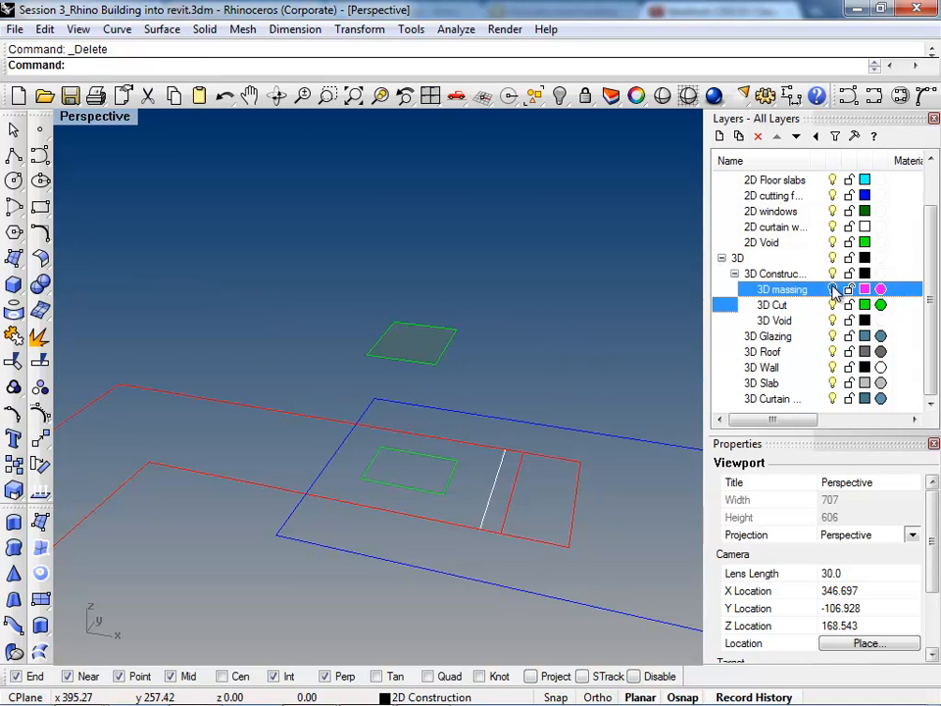
{"action": "left_click", "coordinate": [473, 420]}
{"action": "key", "text": "Delete"}
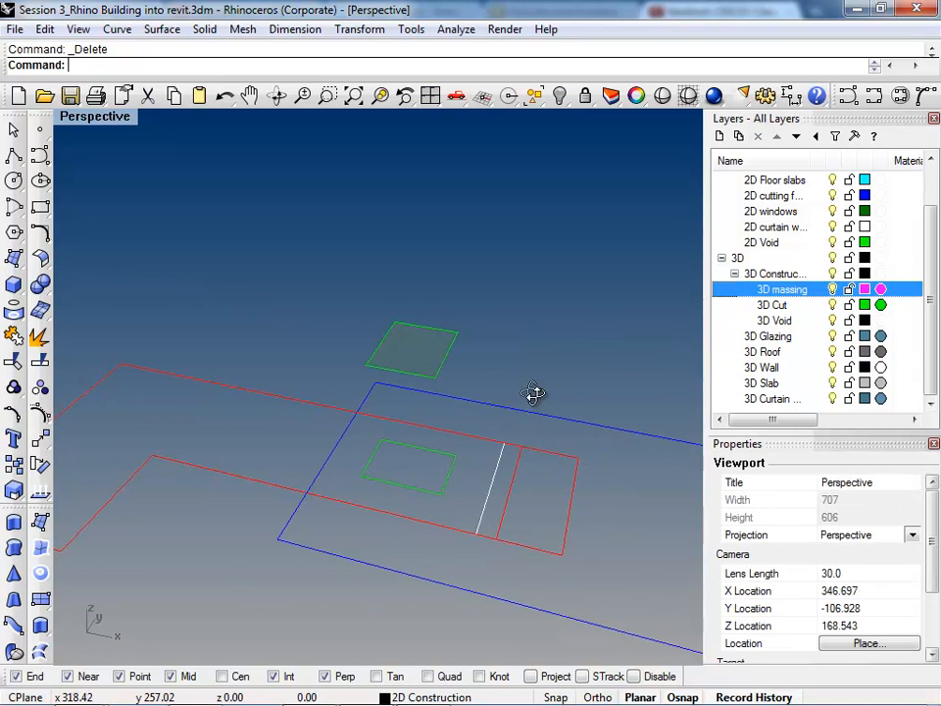
Step: Examine the 2D curves from several angles and select the red footprint outline to check its layer
{"action": "right_click_drag", "start_coordinate": [539, 370], "coordinate": [575, 449]}
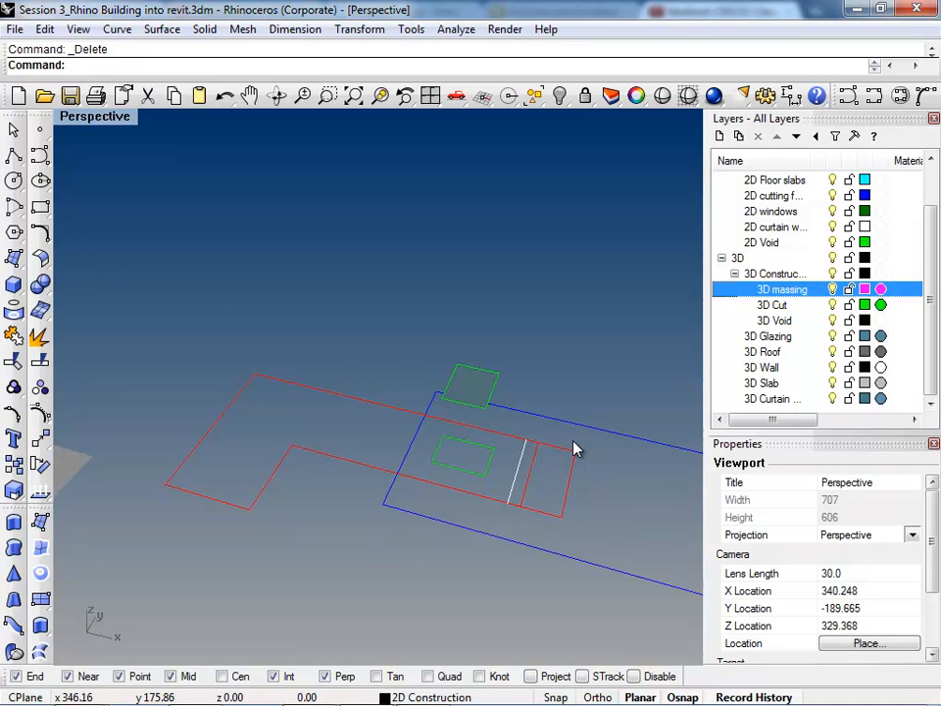
{"action": "right_click_drag", "start_coordinate": [311, 456], "coordinate": [247, 478]}
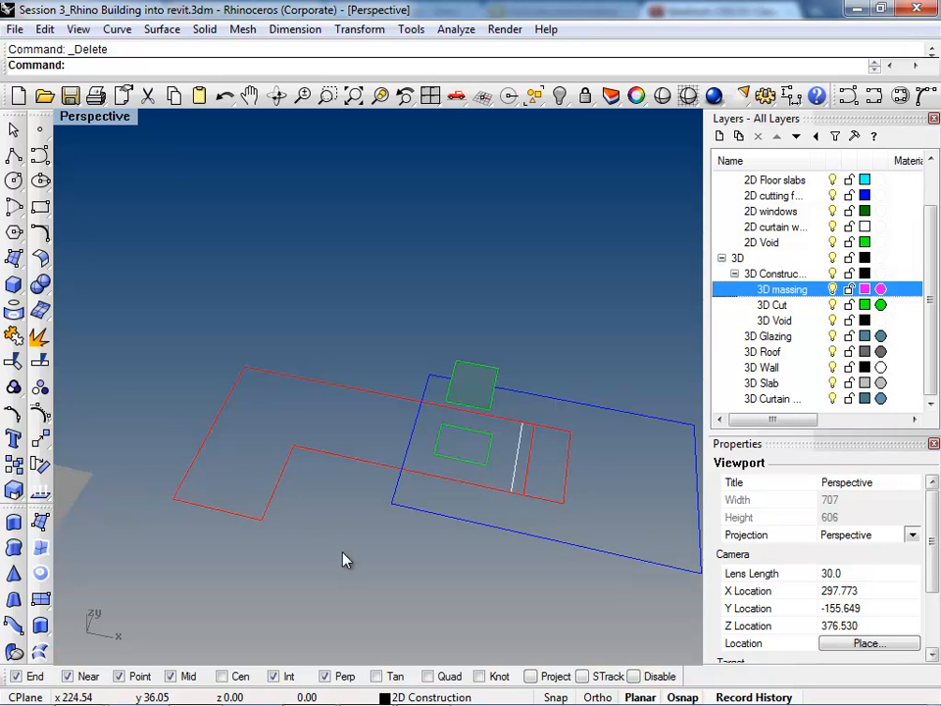
{"action": "right_click_drag", "start_coordinate": [256, 427], "coordinate": [181, 325]}
{"action": "scroll", "coordinate": [181, 325], "scroll_direction": "down", "scroll_amount": 3}
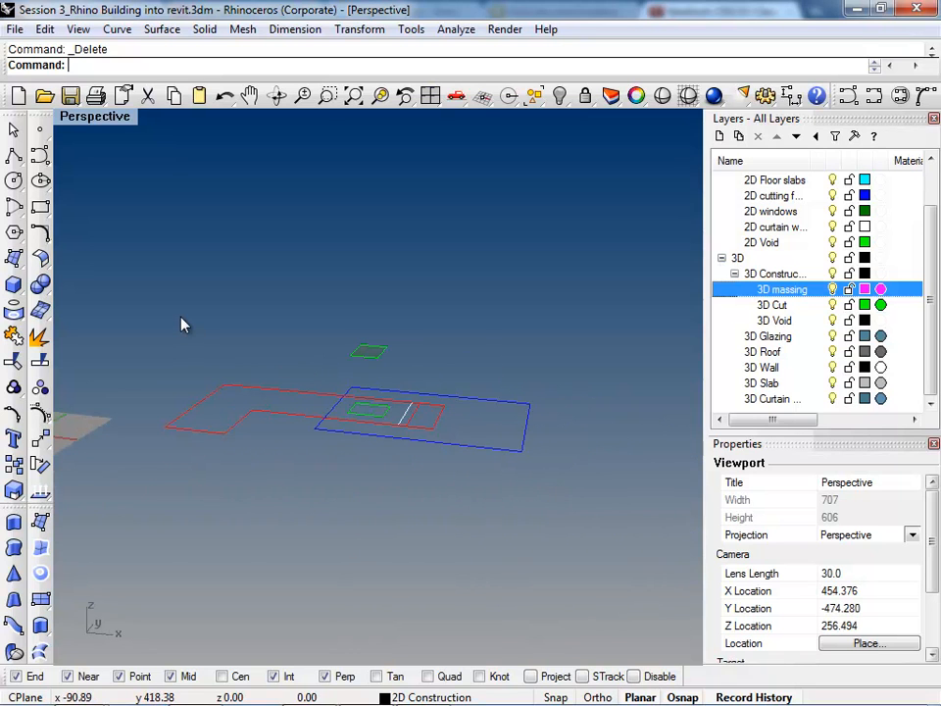
{"action": "left_click", "coordinate": [279, 420]}
{"action": "right_click_drag", "start_coordinate": [275, 450], "coordinate": [322, 498]}
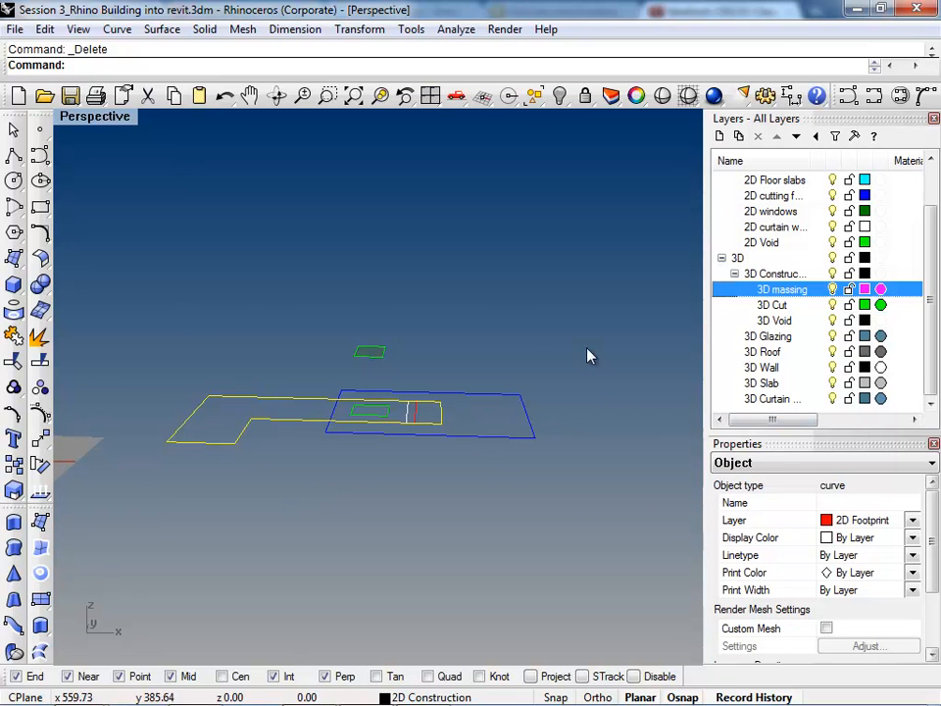
{"action": "left_click", "coordinate": [472, 327]}
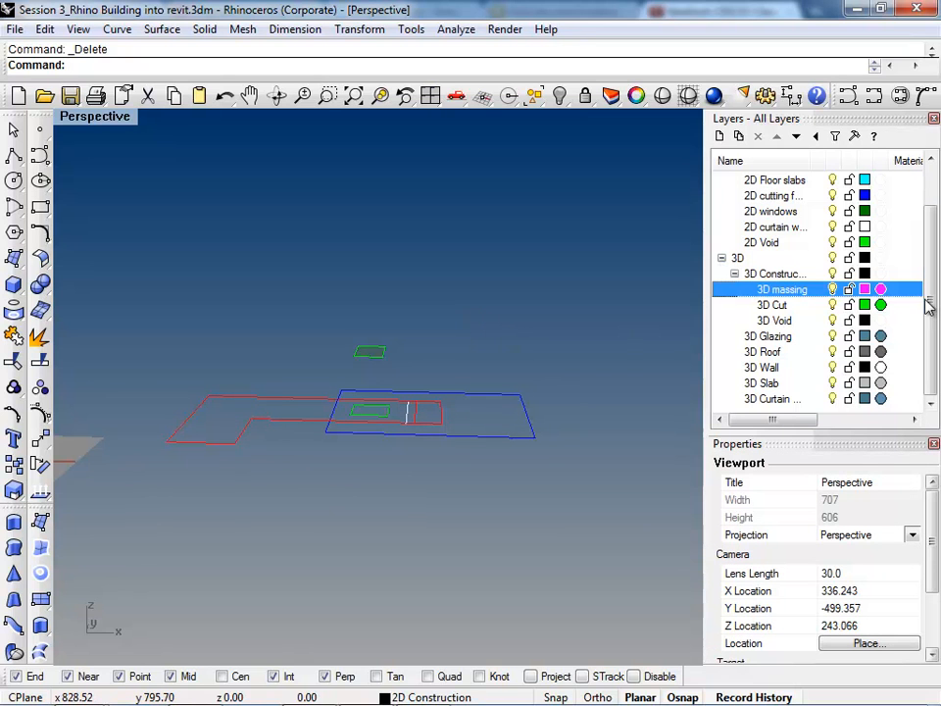
Step: Make 3D the current layer and hide the 2D Construction layer
{"action": "left_click_drag", "start_coordinate": [930, 306], "coordinate": [931, 265]}
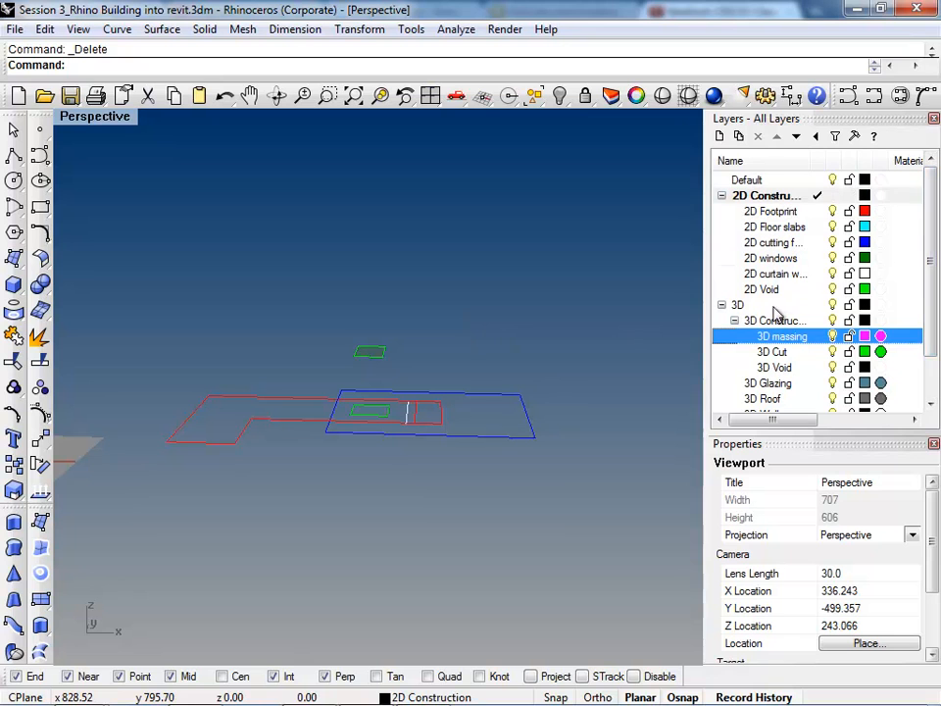
{"action": "double_click", "coordinate": [740, 305]}
{"action": "left_click", "coordinate": [833, 195]}
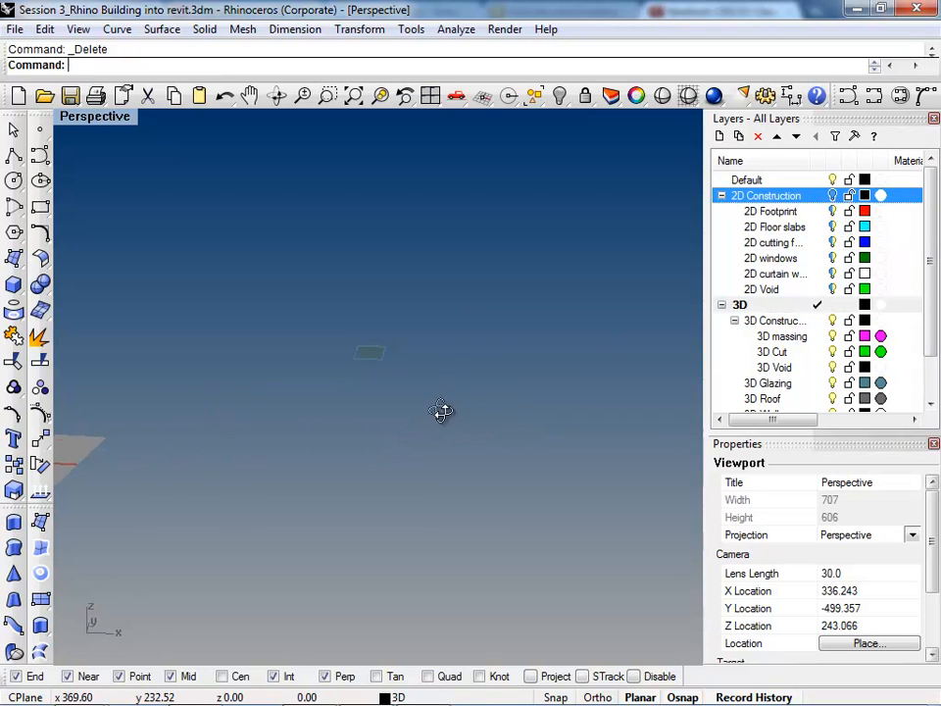
Step: Delete the leftover void surface and turn the 2D Construction layer back on
{"action": "right_click_drag", "start_coordinate": [467, 378], "coordinate": [380, 402]}
{"action": "scroll", "coordinate": [370, 365], "scroll_direction": "up", "scroll_amount": 4}
{"action": "scroll", "coordinate": [549, 362], "scroll_direction": "down", "scroll_amount": 5}
{"action": "left_click", "coordinate": [420, 377]}
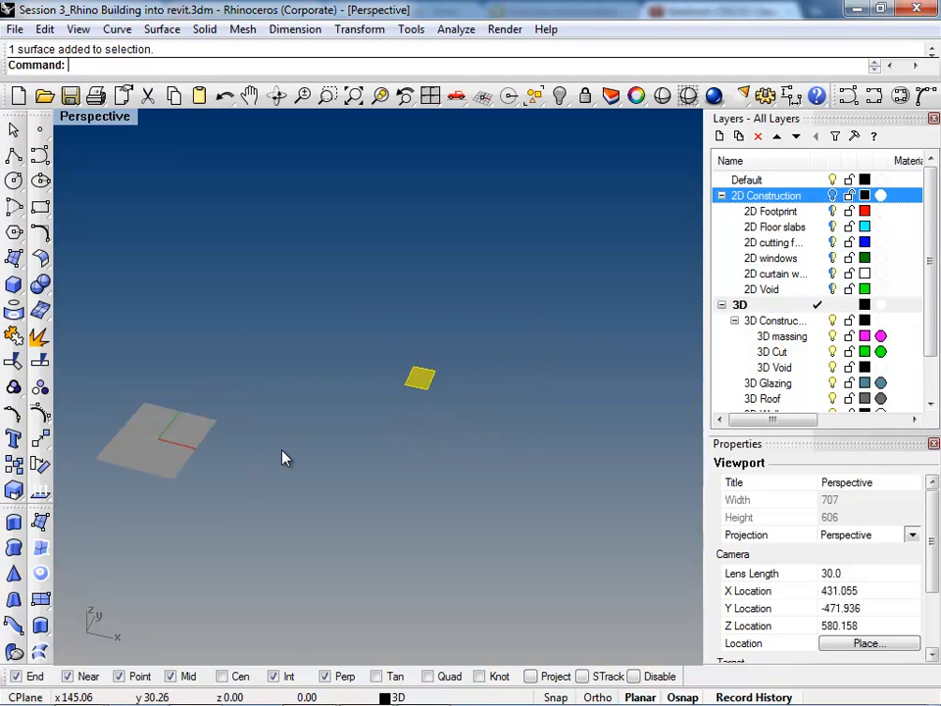
{"action": "key", "text": "Delete"}
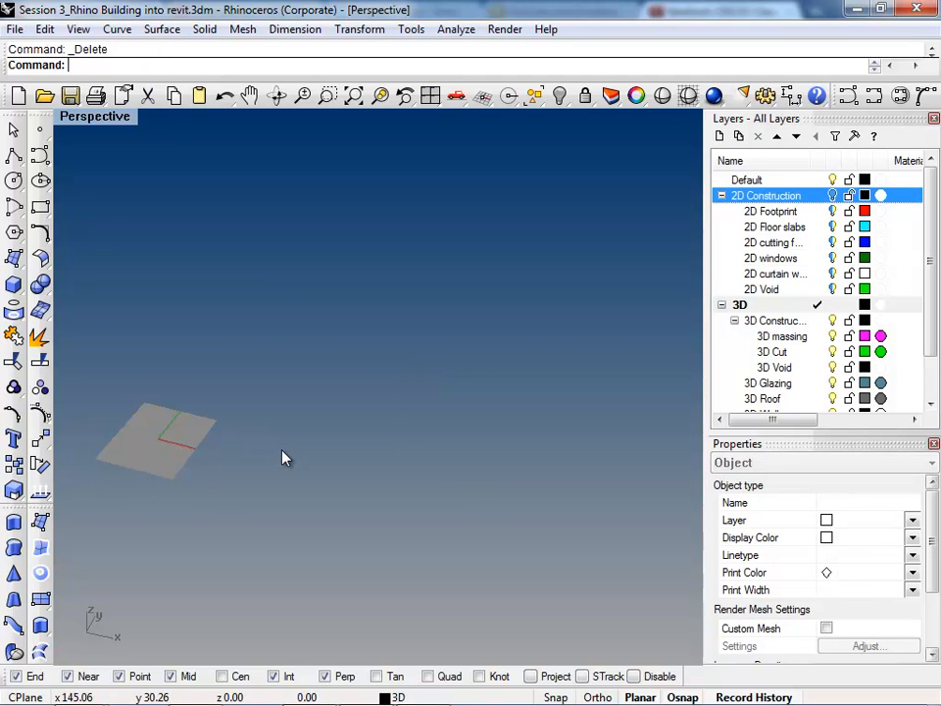
{"action": "left_click", "coordinate": [834, 195]}
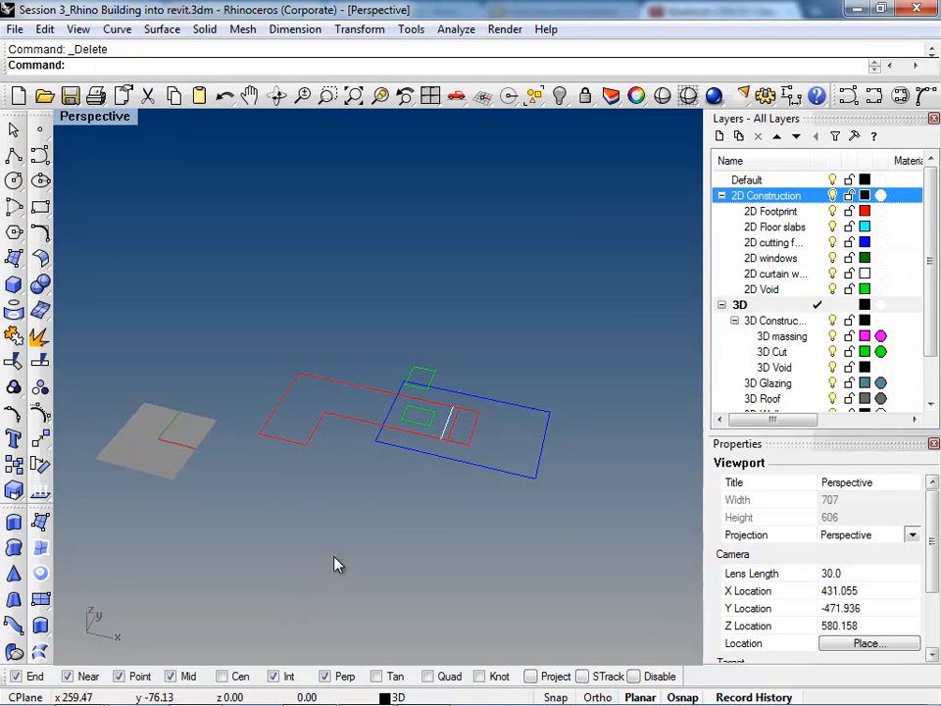
Step: Check the 3D and 3D massing layers for leftover geometry by selecting all objects on each
{"action": "left_click", "coordinate": [767, 322]}
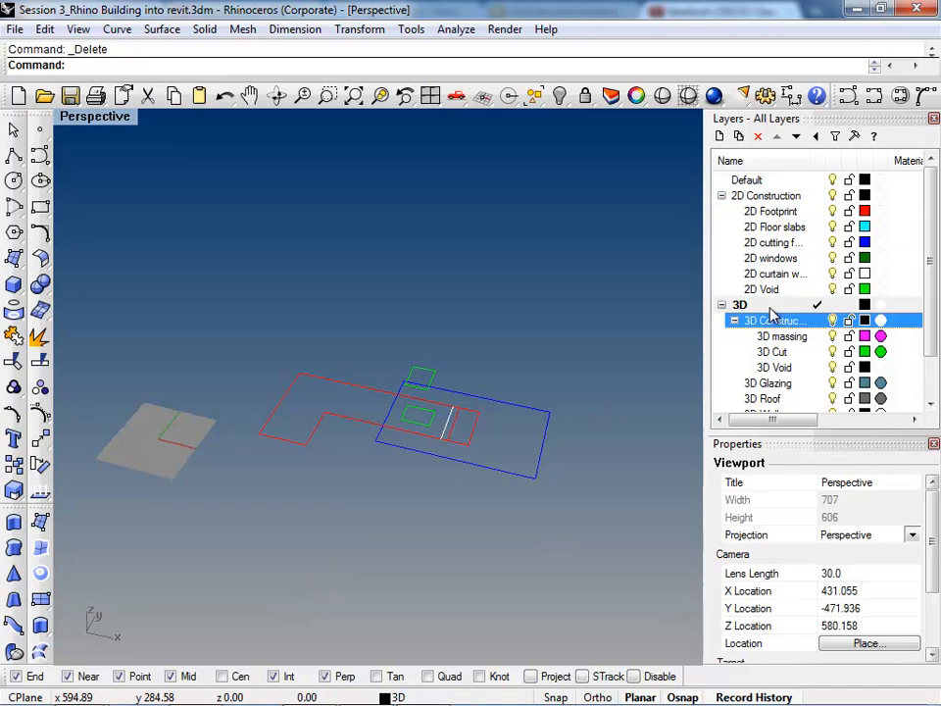
{"action": "right_click", "coordinate": [772, 307]}
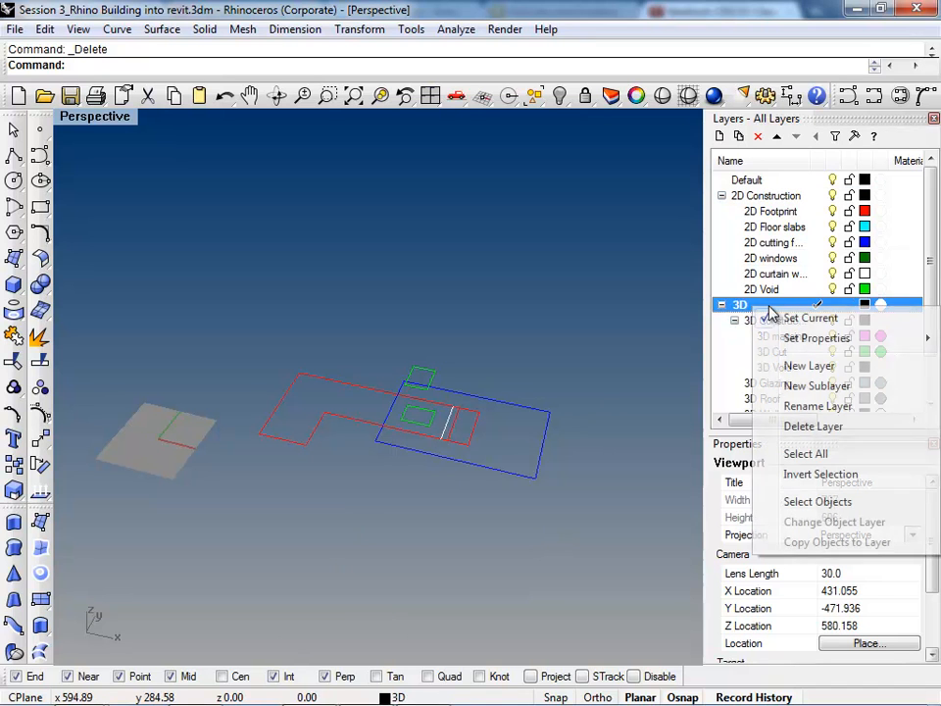
{"action": "left_click", "coordinate": [819, 502]}
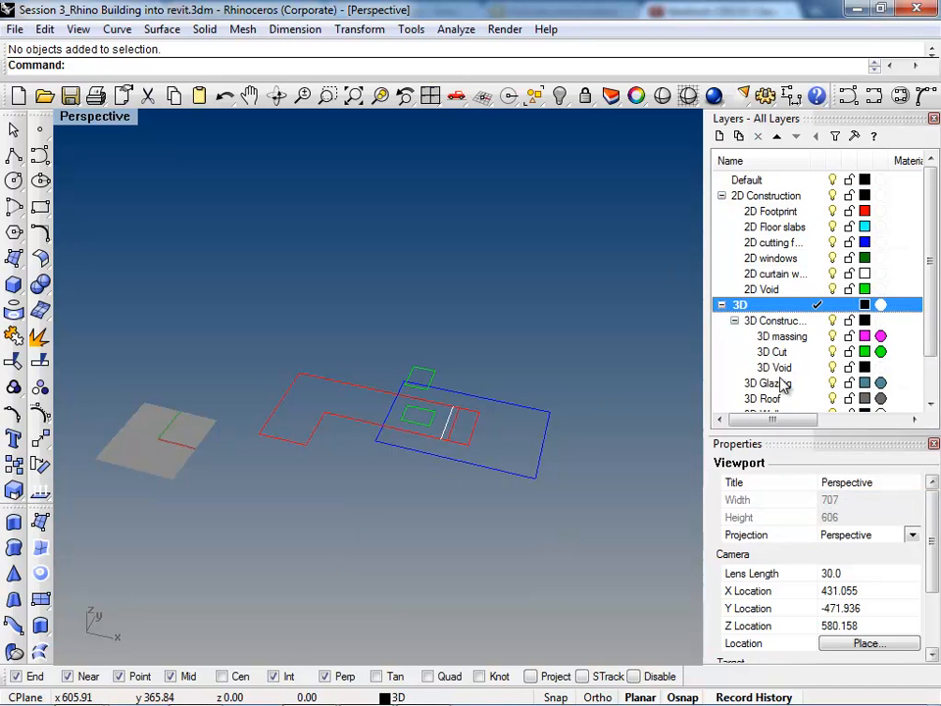
{"action": "right_click", "coordinate": [798, 338]}
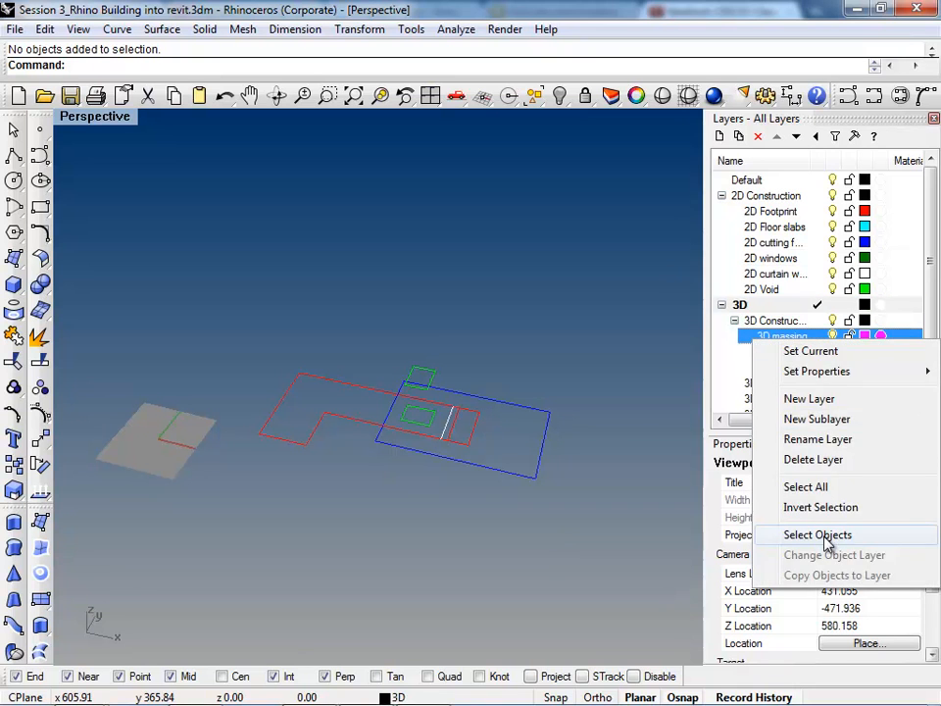
{"action": "left_click", "coordinate": [821, 536]}
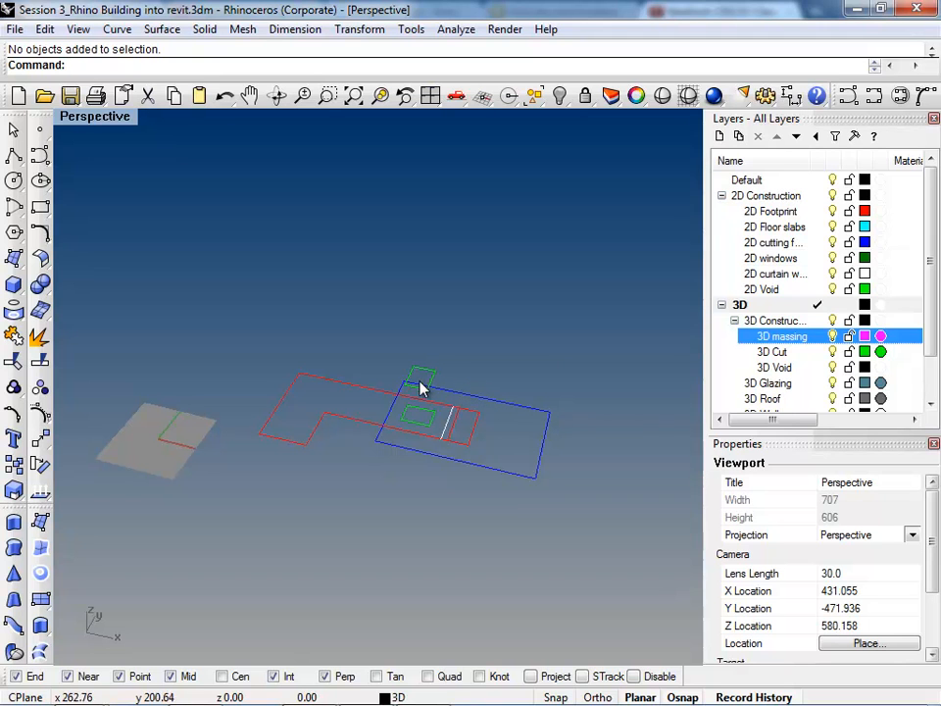
Step: Draw a rectangular plane surface from corner to corner on the 3D layer, behind the footprint curves
{"action": "left_click", "coordinate": [788, 324]}
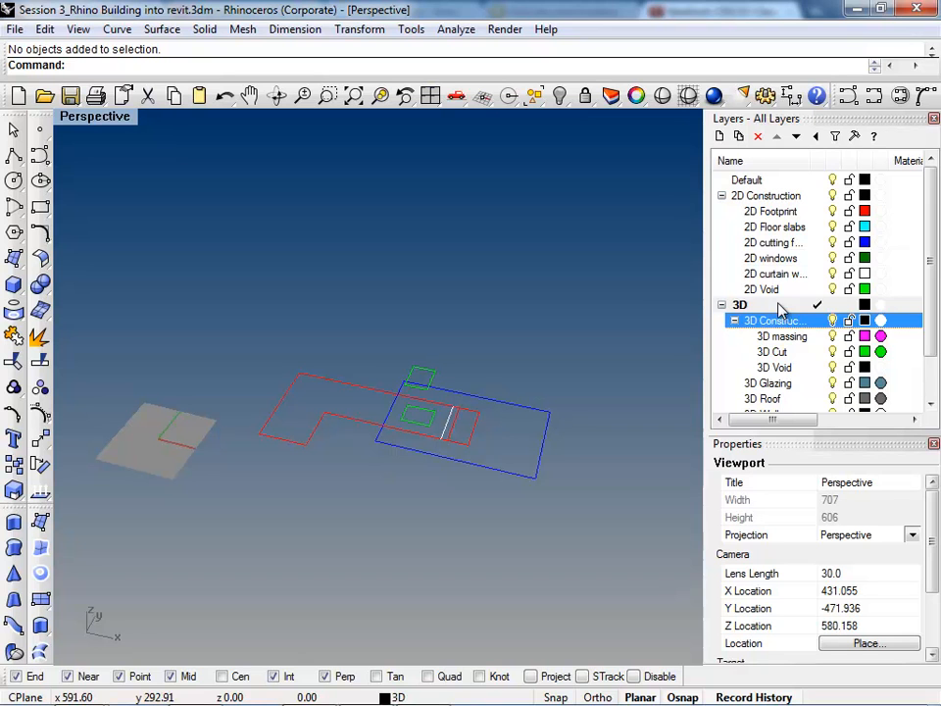
{"action": "left_click", "coordinate": [782, 307]}
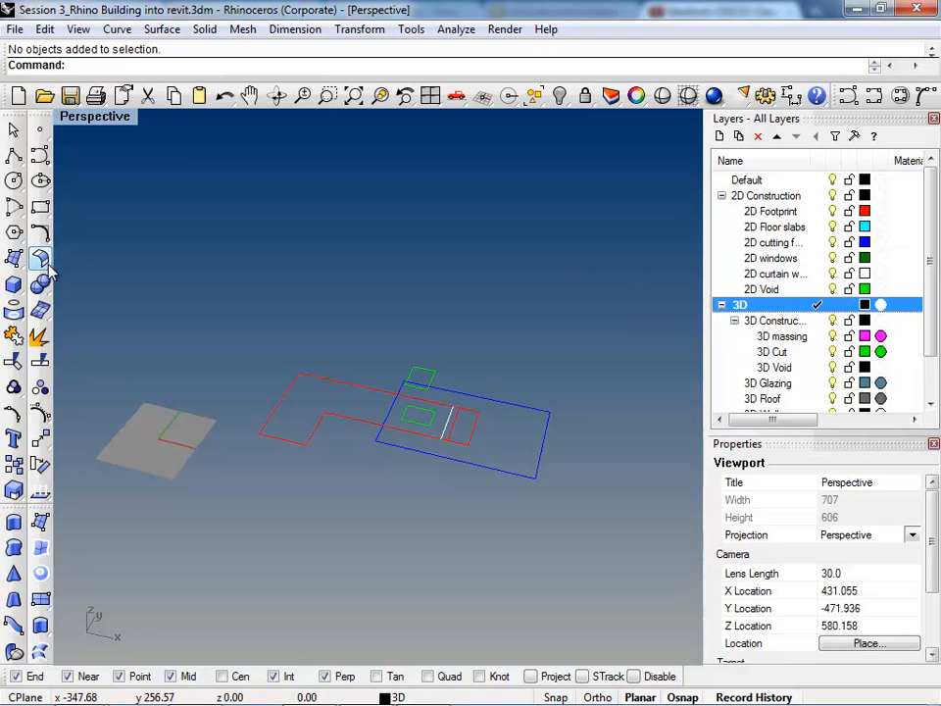
{"action": "left_click", "coordinate": [44, 599]}
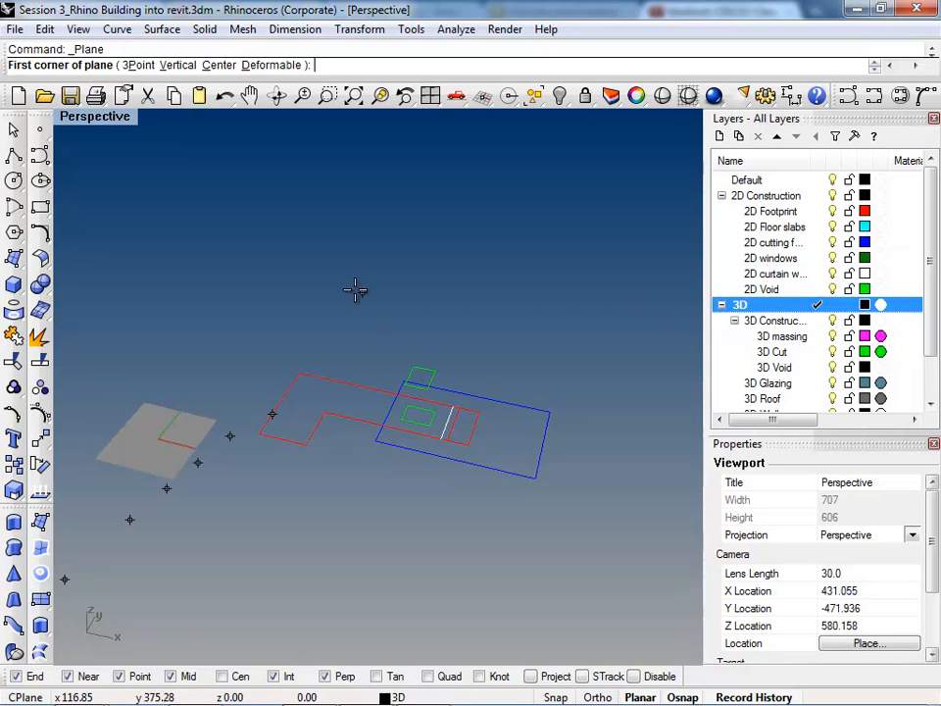
{"action": "left_click", "coordinate": [347, 289]}
{"action": "left_click", "coordinate": [454, 330]}
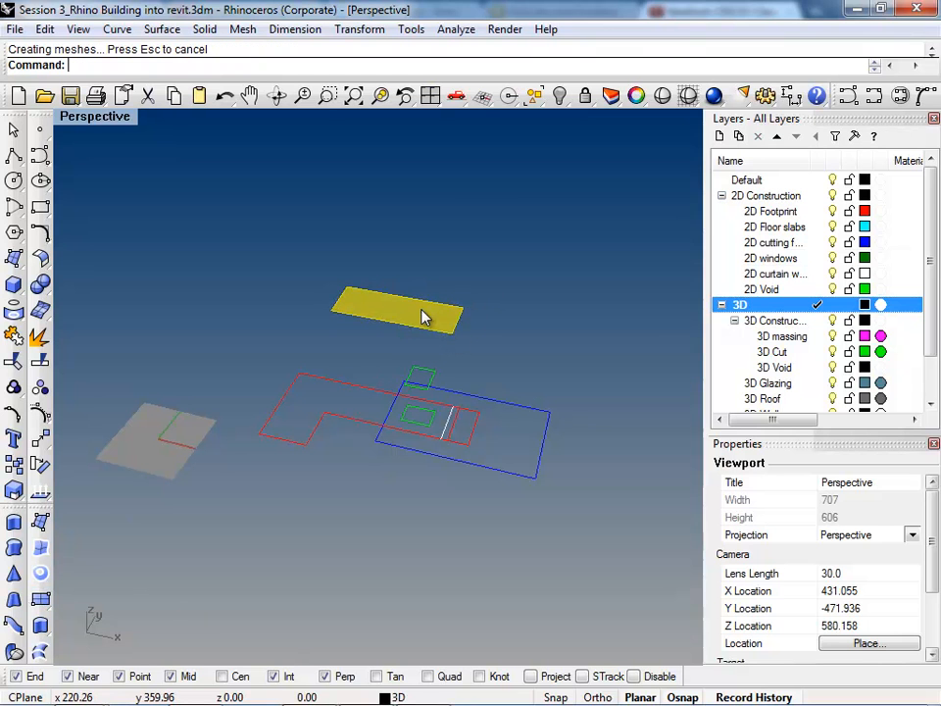
Step: Select all objects on the 3D layer to locate its contents, then clear the selection
{"action": "left_click", "coordinate": [568, 309]}
{"action": "right_click", "coordinate": [750, 305]}
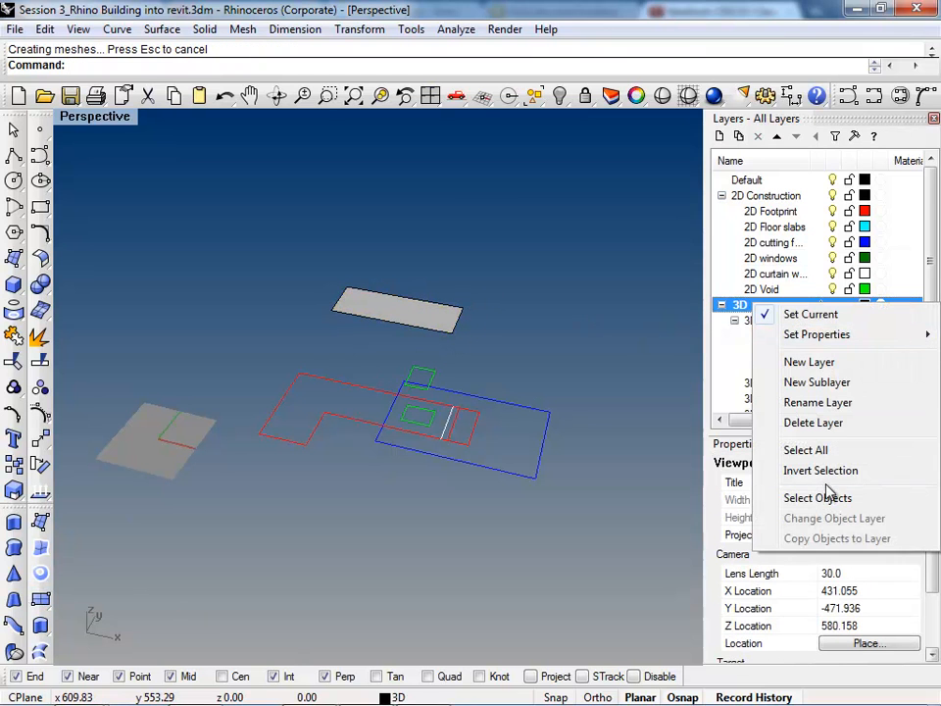
{"action": "left_click", "coordinate": [827, 496]}
{"action": "left_click", "coordinate": [517, 349]}
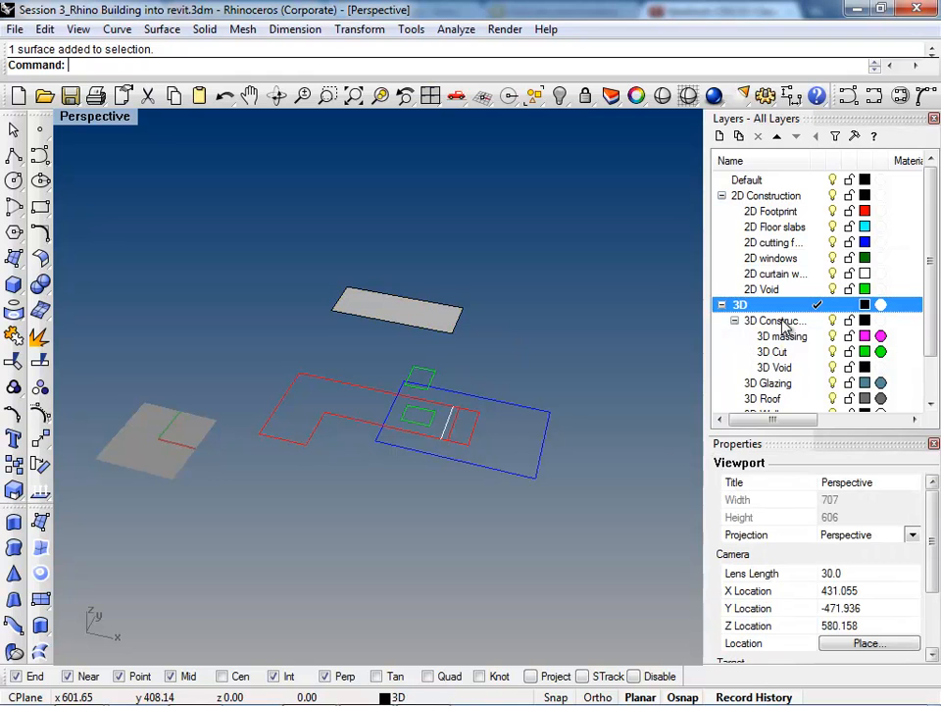
Step: Delete the rectangular plane surface behind the footprint curves
{"action": "left_click", "coordinate": [406, 305]}
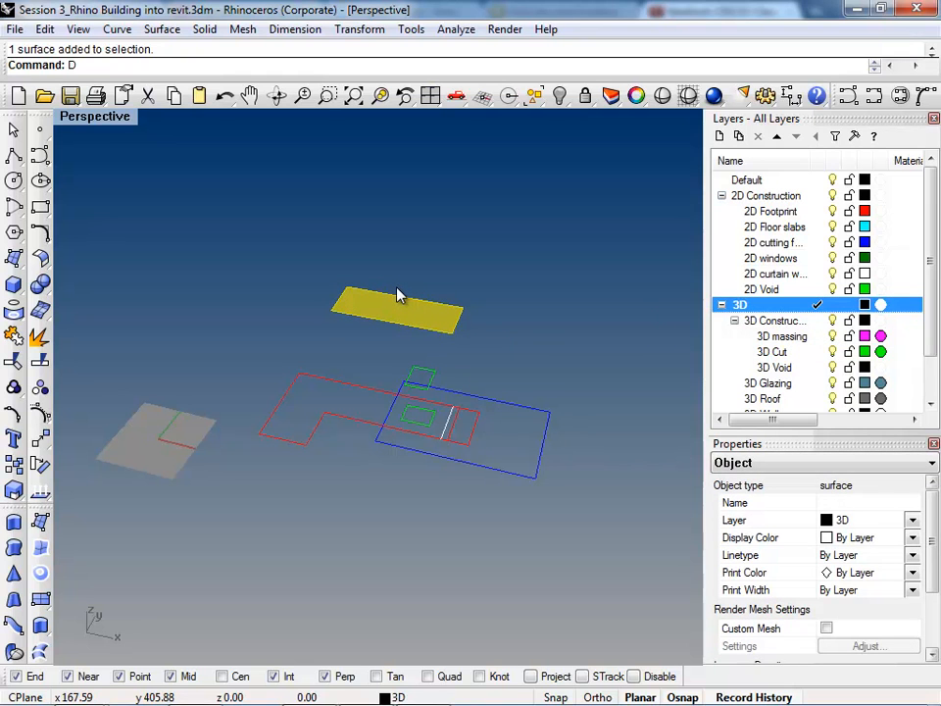
{"action": "key", "text": "Escape"}
{"action": "left_click", "coordinate": [395, 296]}
{"action": "key", "text": "alt+d"}
{"action": "key", "text": "Escape"}
{"action": "key", "text": "Escape"}
{"action": "key", "text": "Delete"}
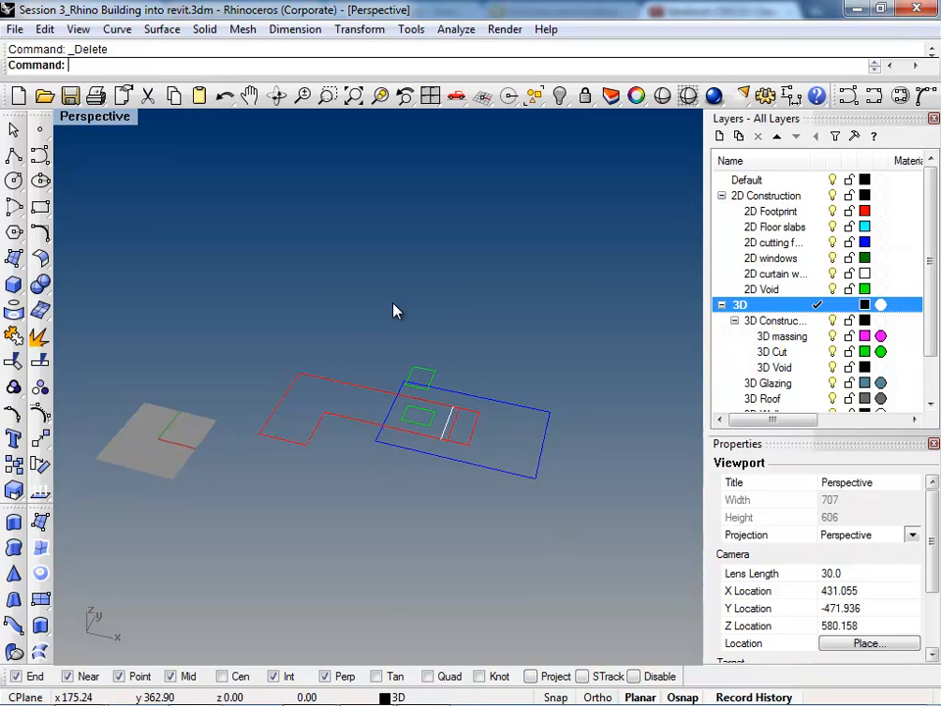
Step: Select the L-shaped 2D Footprint curve and make 3D massing the current layer
{"action": "left_click", "coordinate": [469, 439]}
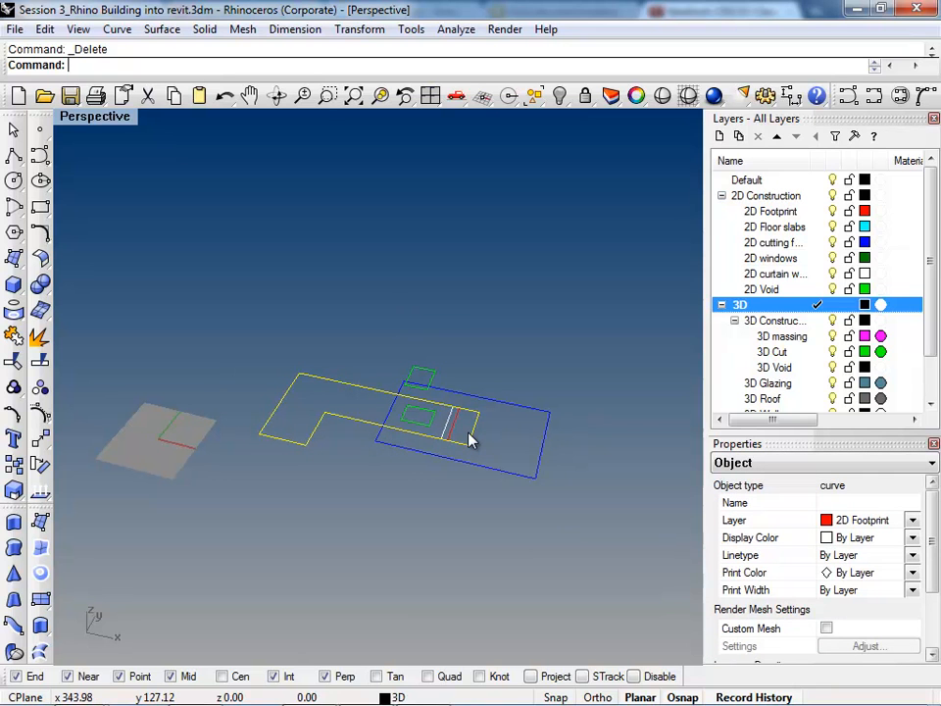
{"action": "right_click_drag", "start_coordinate": [294, 371], "coordinate": [300, 487]}
{"action": "scroll", "coordinate": [934, 295], "scroll_direction": "down", "scroll_amount": 1}
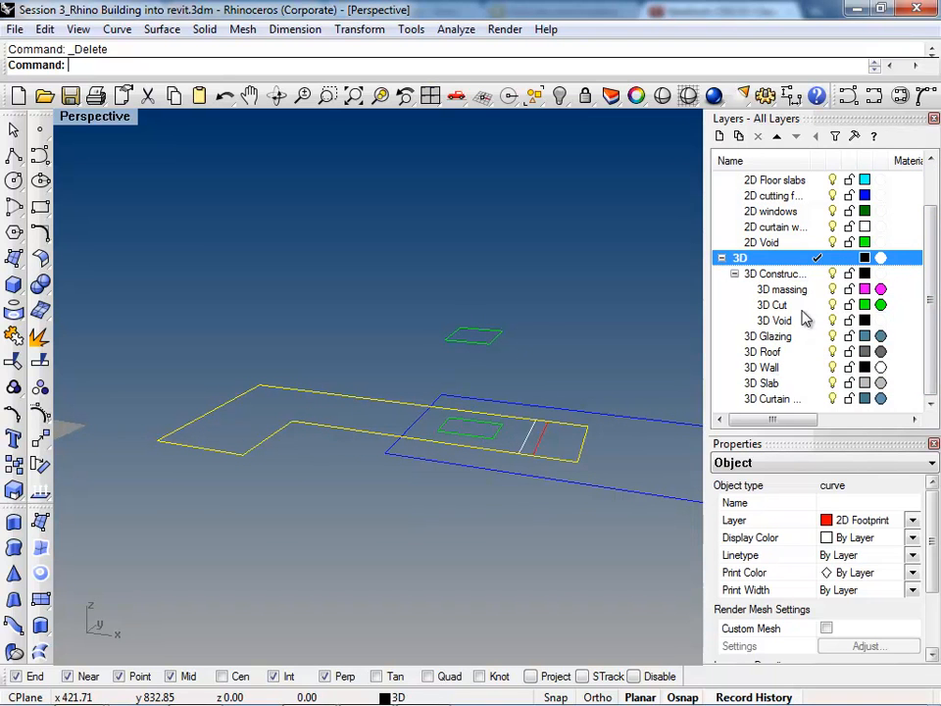
{"action": "double_click", "coordinate": [784, 369]}
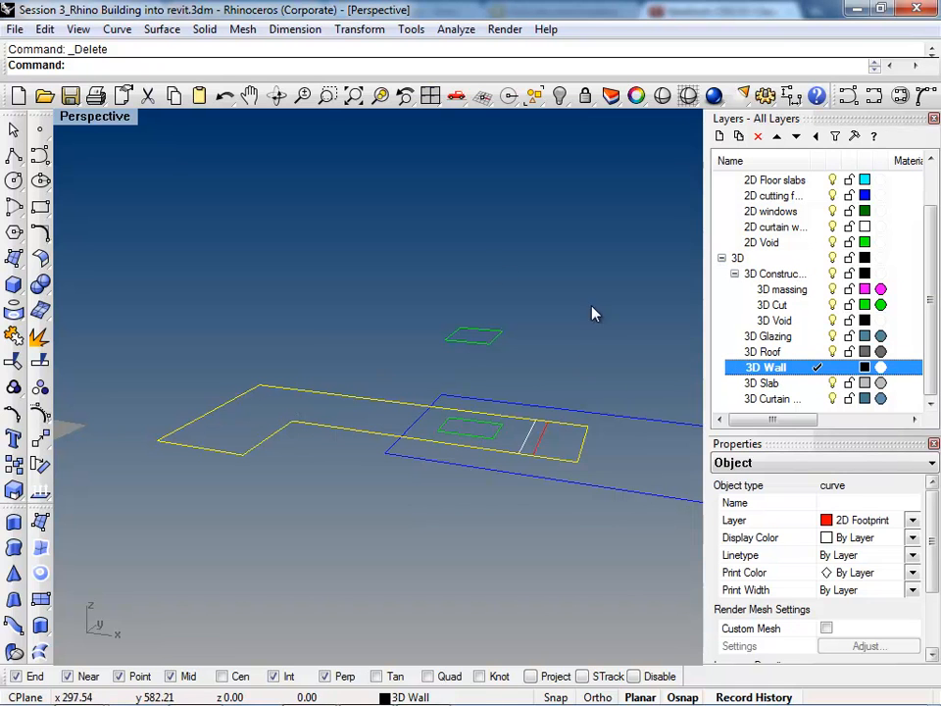
{"action": "double_click", "coordinate": [782, 290]}
{"action": "right_click_drag", "start_coordinate": [289, 407], "coordinate": [297, 438]}
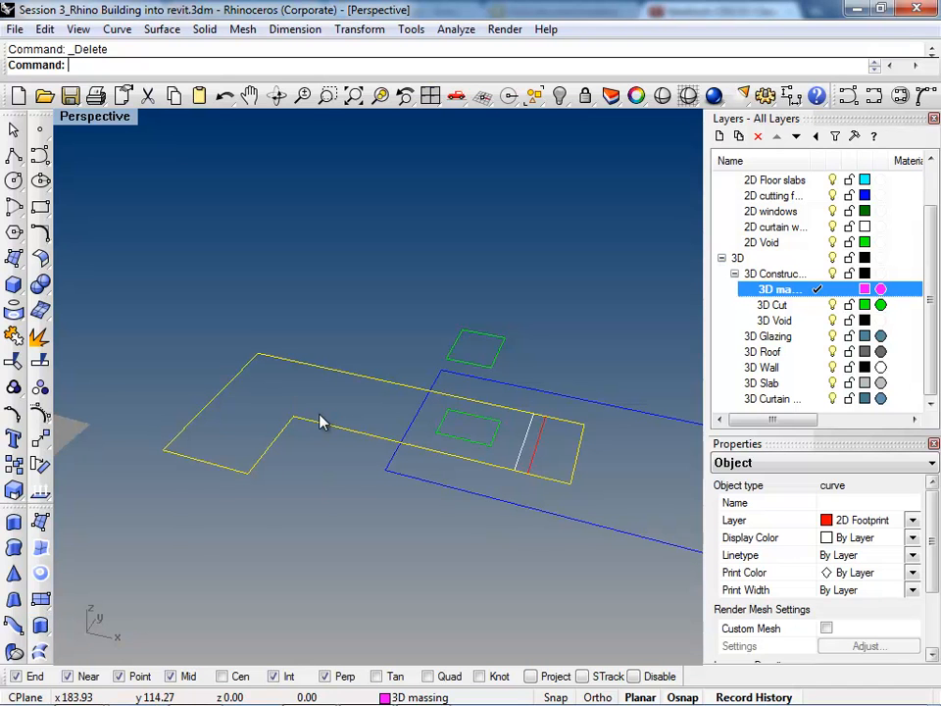
Step: Extrude the selected footprint curve 60 feet upward as uncapped walls with ExtrudeCrv
{"action": "type", "text": "tr"}
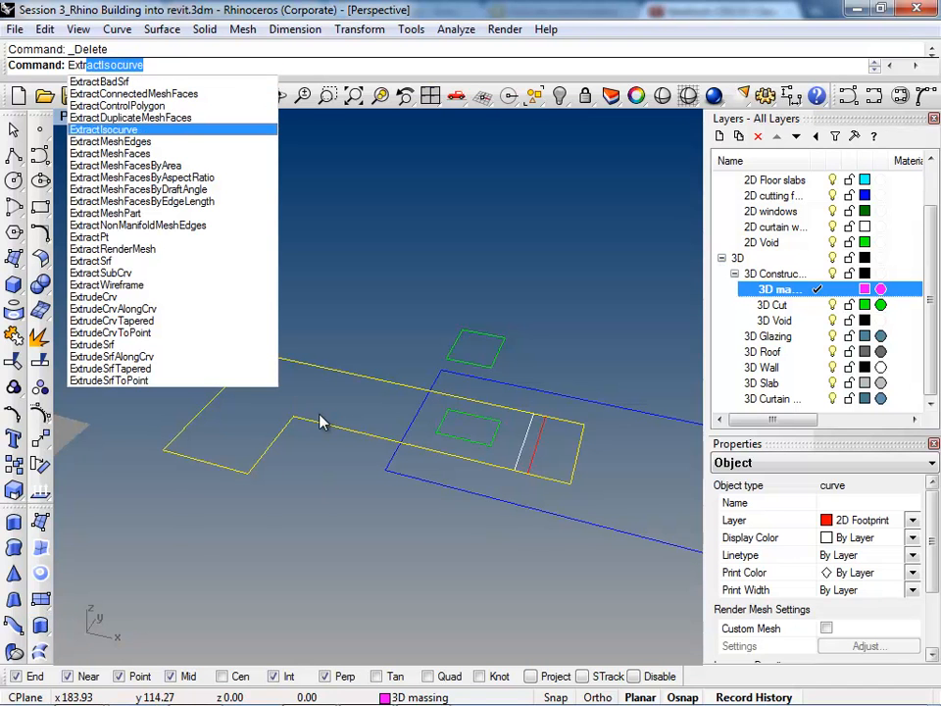
{"action": "key", "text": "Down"}
{"action": "type", "text": "u"}
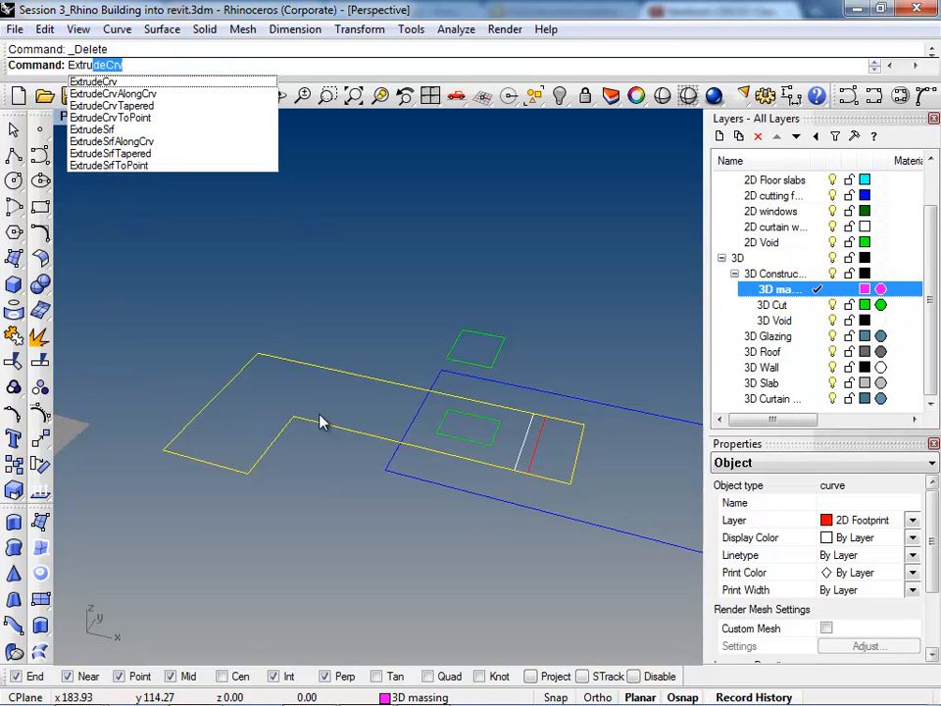
{"action": "key", "text": "Return"}
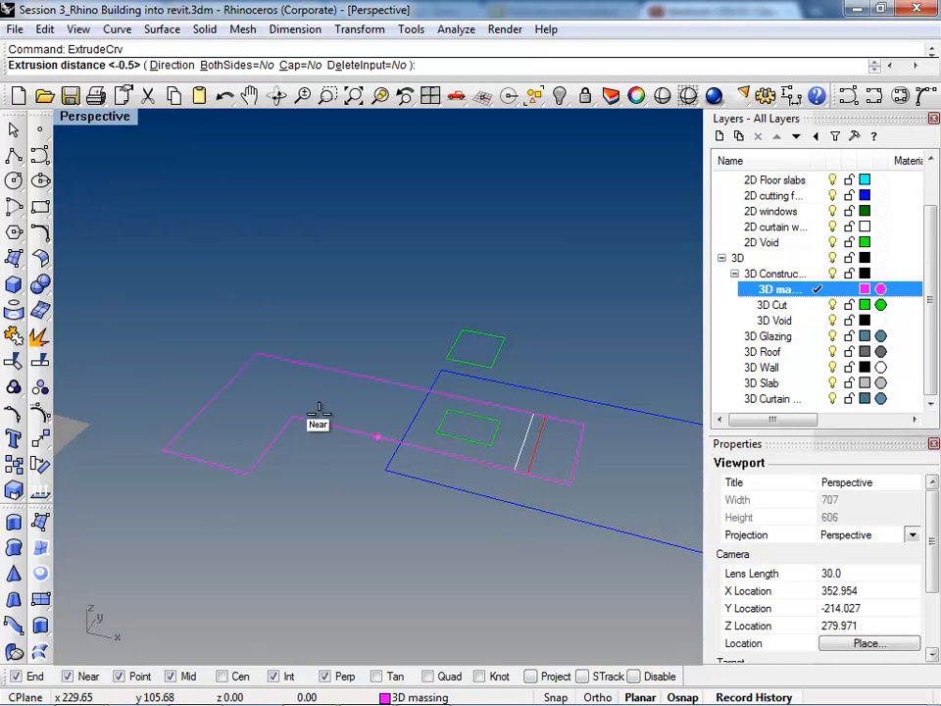
{"action": "type", "text": "60"}
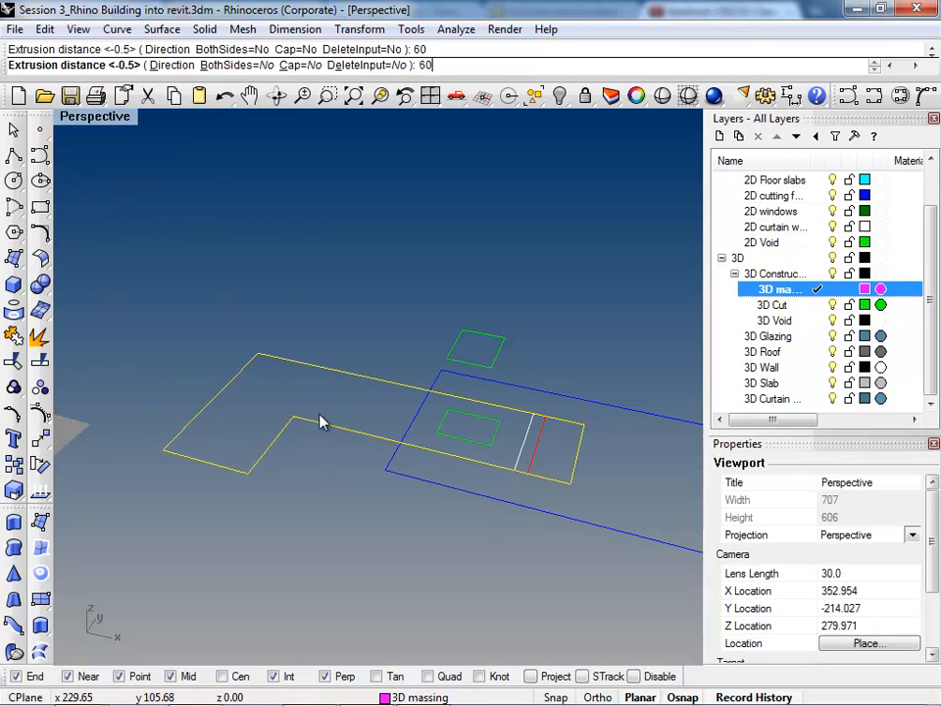
{"action": "key", "text": "Return"}
{"action": "right_click_drag", "start_coordinate": [307, 476], "coordinate": [315, 384]}
{"action": "right_click_drag", "start_coordinate": [277, 347], "coordinate": [557, 521]}
{"action": "left_click", "coordinate": [462, 517]}
Step: Loft a slanted surface in Normal style between the red line across the footprint's narrow end and the end wall's top edge
{"action": "scroll", "coordinate": [562, 343], "scroll_direction": "up", "scroll_amount": 6}
{"action": "right_click_drag", "start_coordinate": [571, 382], "coordinate": [498, 447]}
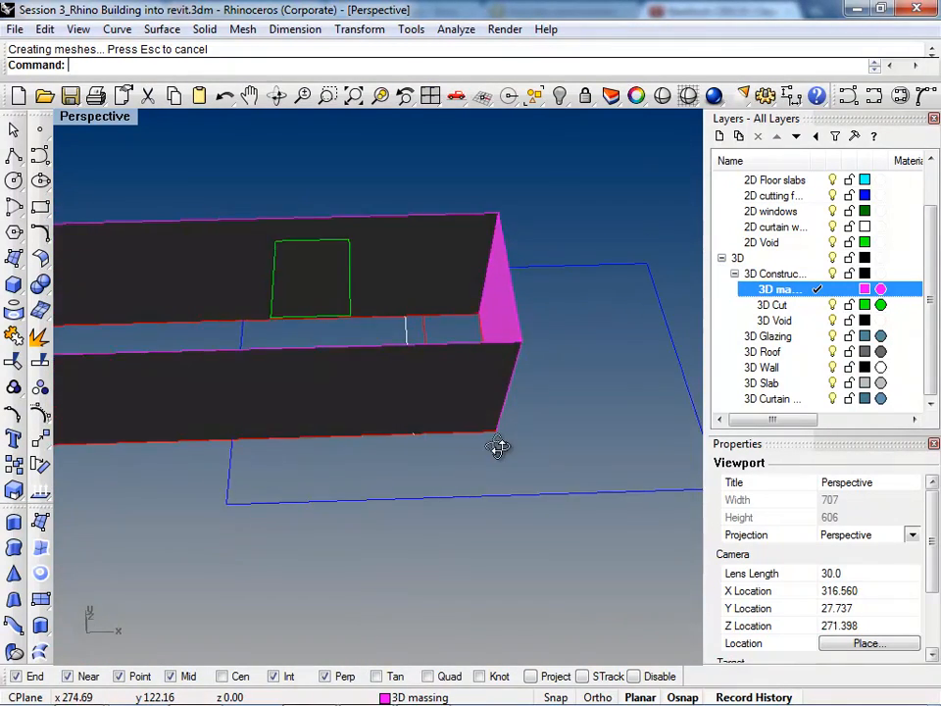
{"action": "right_click_drag", "start_coordinate": [444, 321], "coordinate": [554, 222]}
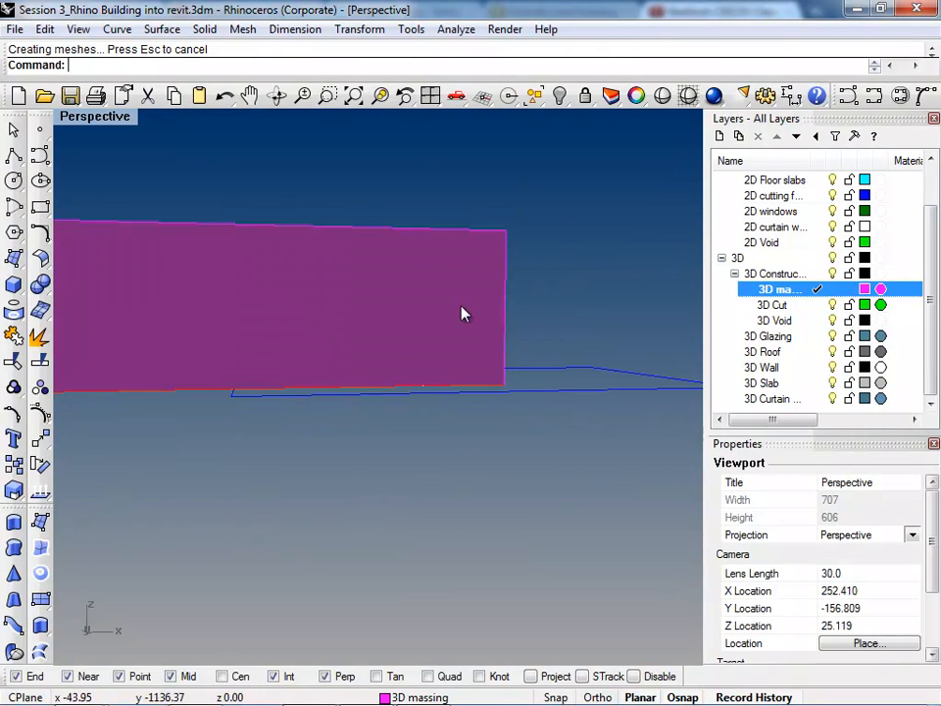
{"action": "right_click_drag", "start_coordinate": [438, 492], "coordinate": [441, 360]}
{"action": "left_click", "coordinate": [423, 352]}
{"action": "type", "text": "Loft"}
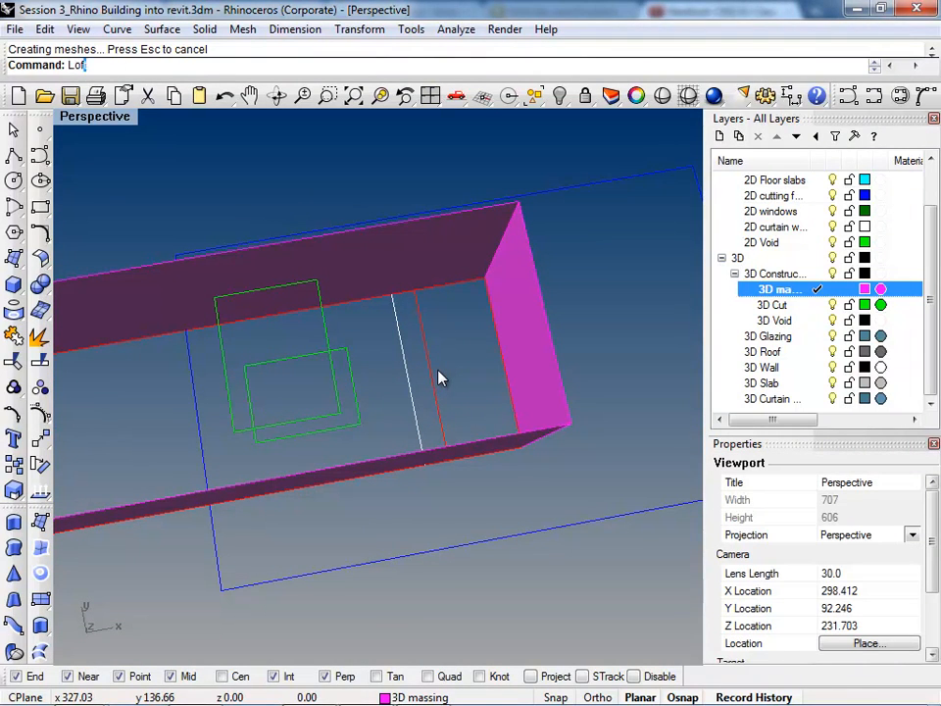
{"action": "key", "text": "Return"}
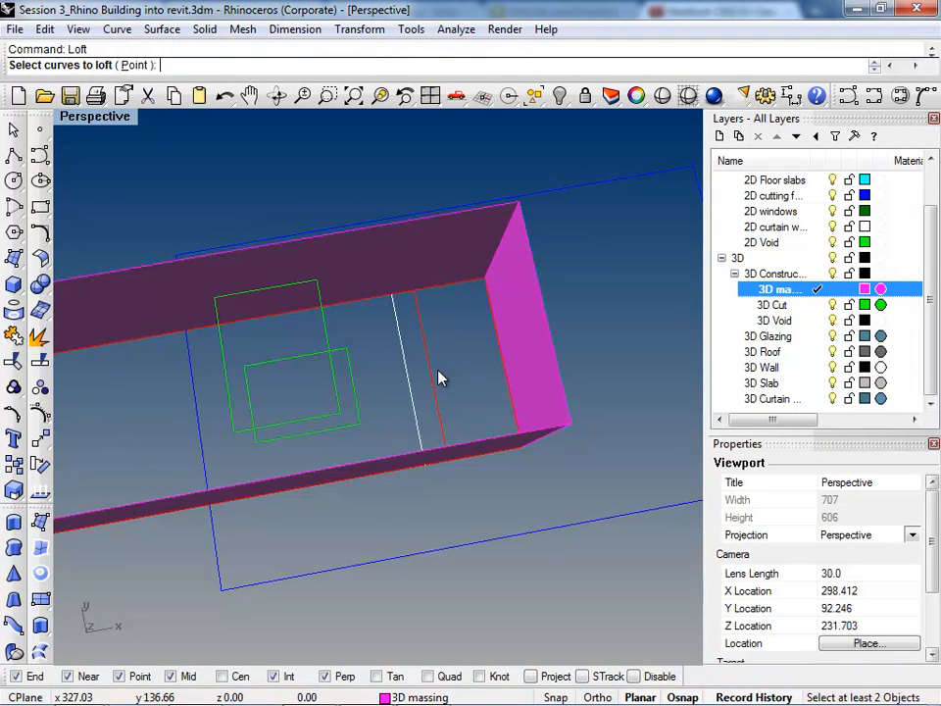
{"action": "left_click", "coordinate": [442, 430]}
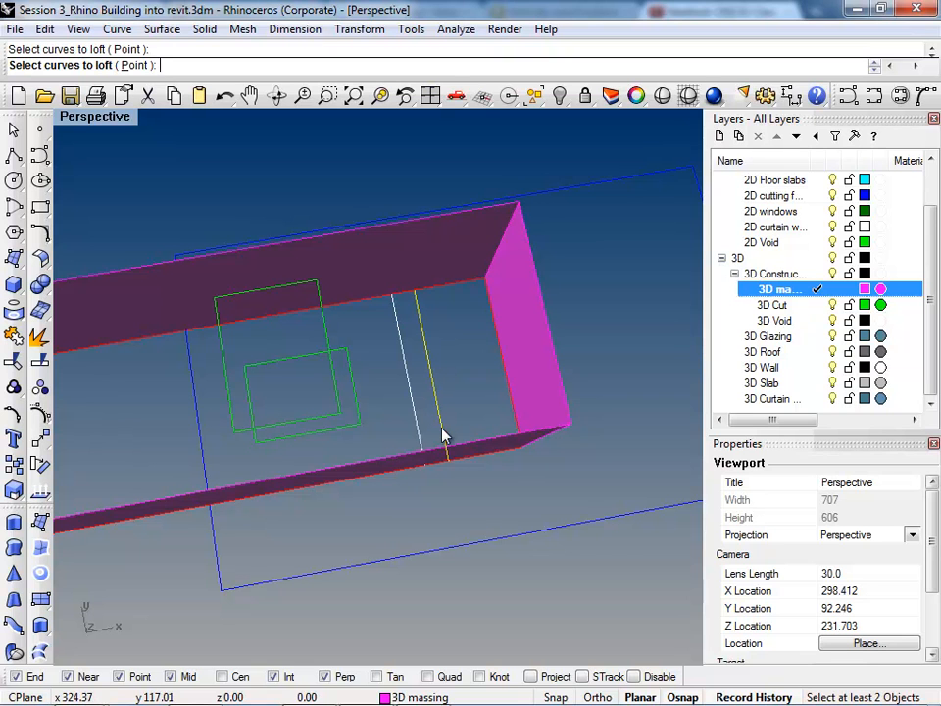
{"action": "left_click", "coordinate": [561, 379]}
{"action": "key", "text": "Return"}
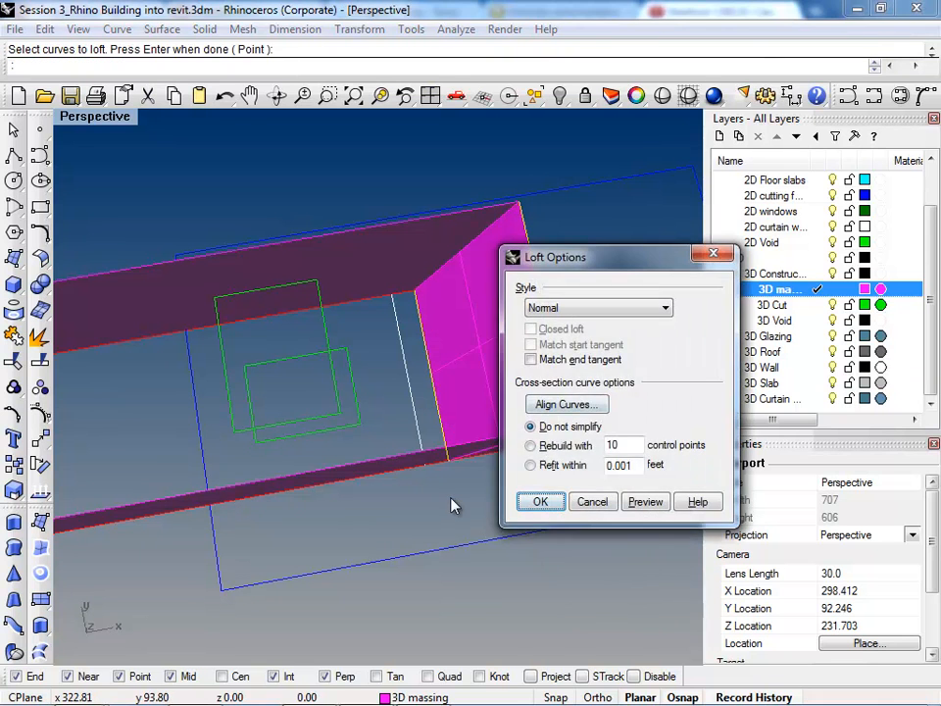
{"action": "key", "text": "Return"}
Step: Trim off the wall portions outside the slanted surface, using the lofted surface as the cutting object
{"action": "right_click_drag", "start_coordinate": [456, 532], "coordinate": [427, 500]}
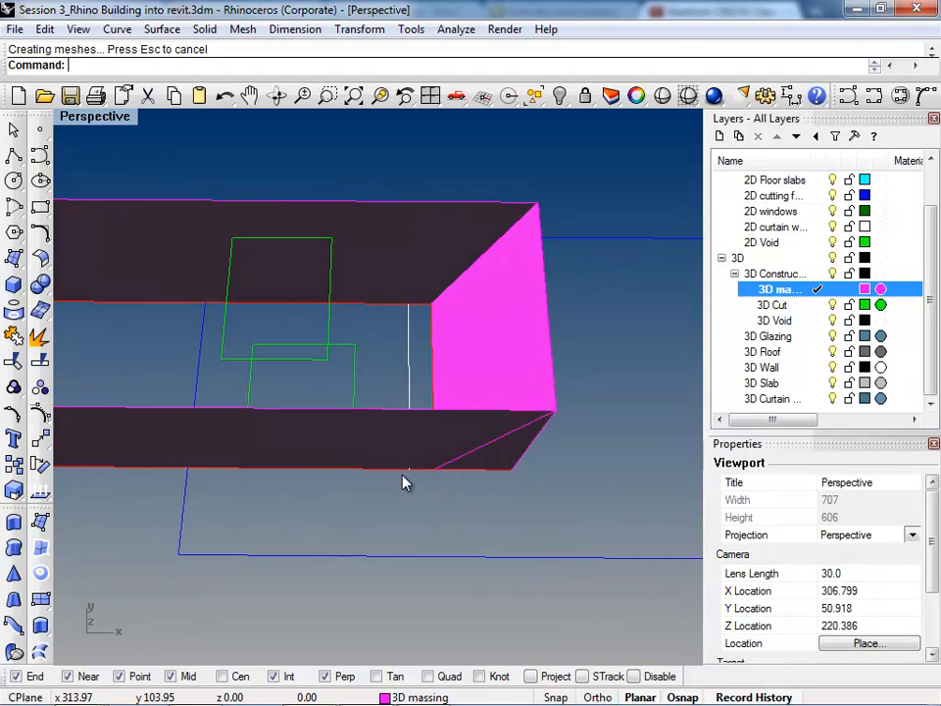
{"action": "left_click", "coordinate": [478, 370]}
{"action": "right_click_drag", "start_coordinate": [409, 489], "coordinate": [449, 407]}
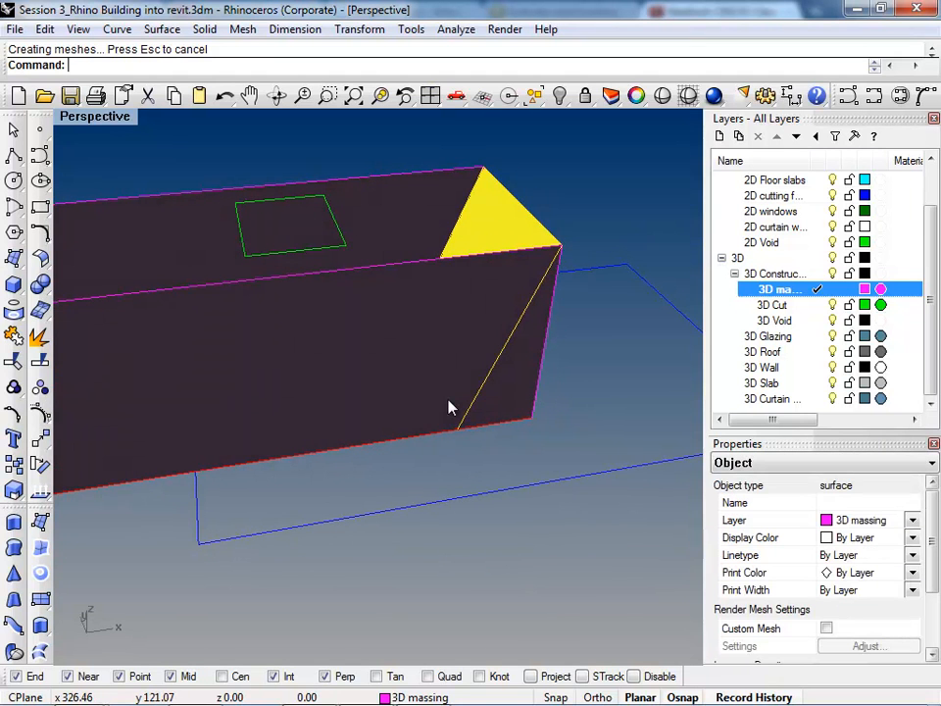
{"action": "type", "text": "Tr"}
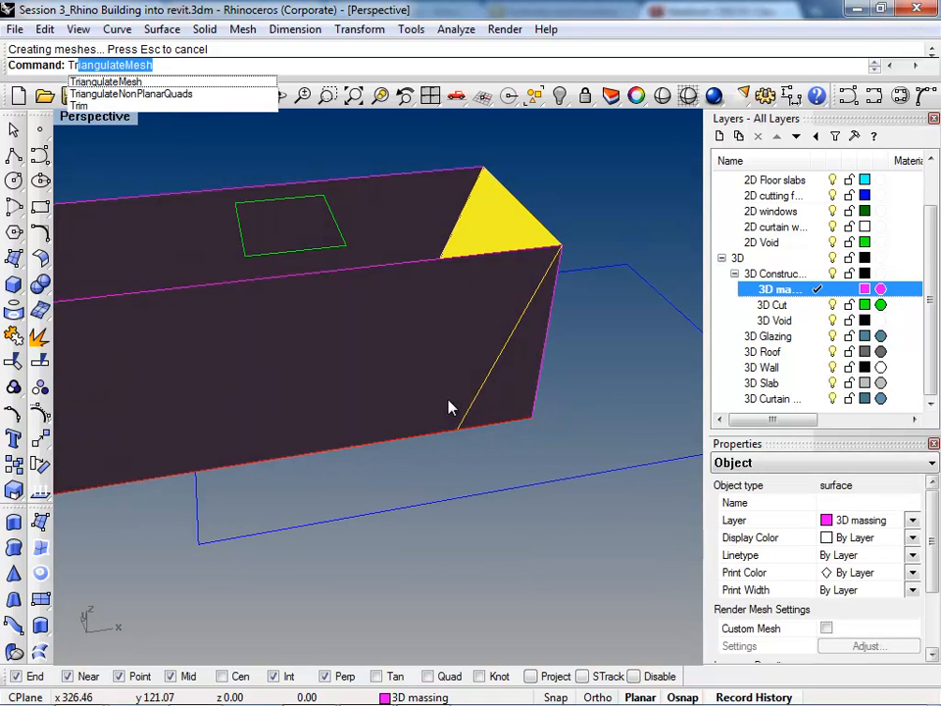
{"action": "type", "text": "im"}
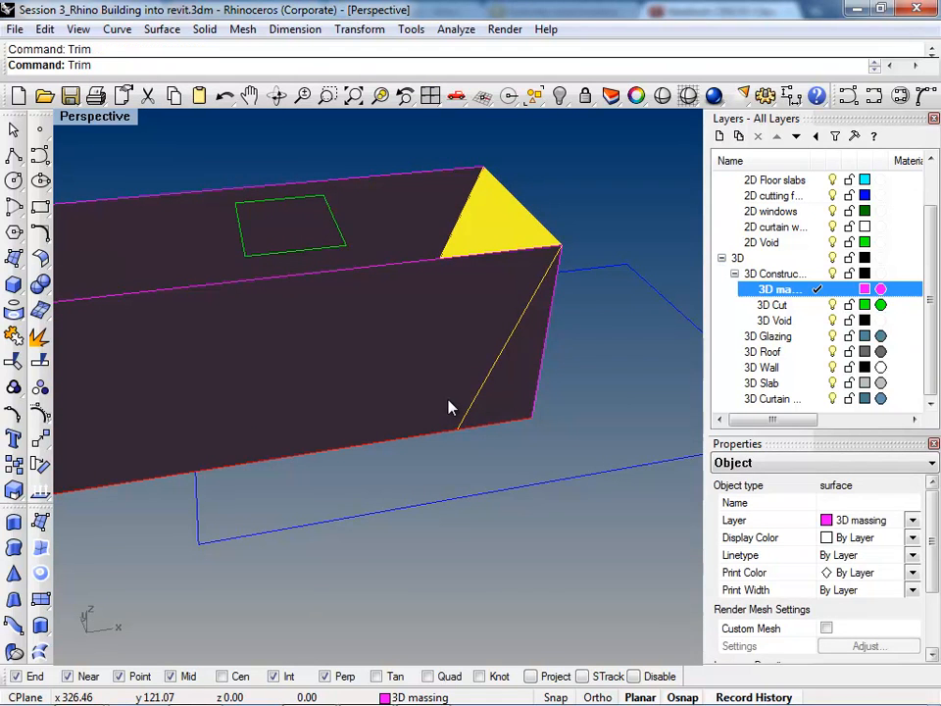
{"action": "key", "text": "Return"}
{"action": "right_click_drag", "start_coordinate": [617, 410], "coordinate": [532, 305]}
{"action": "left_click", "coordinate": [529, 305]}
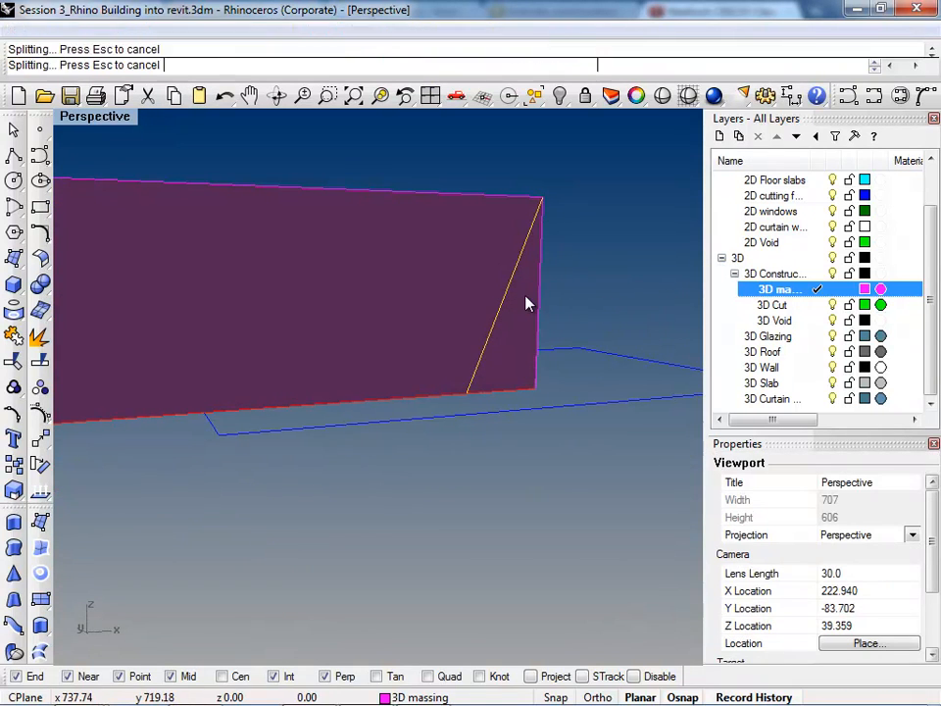
{"action": "right_click_drag", "start_coordinate": [594, 357], "coordinate": [396, 347]}
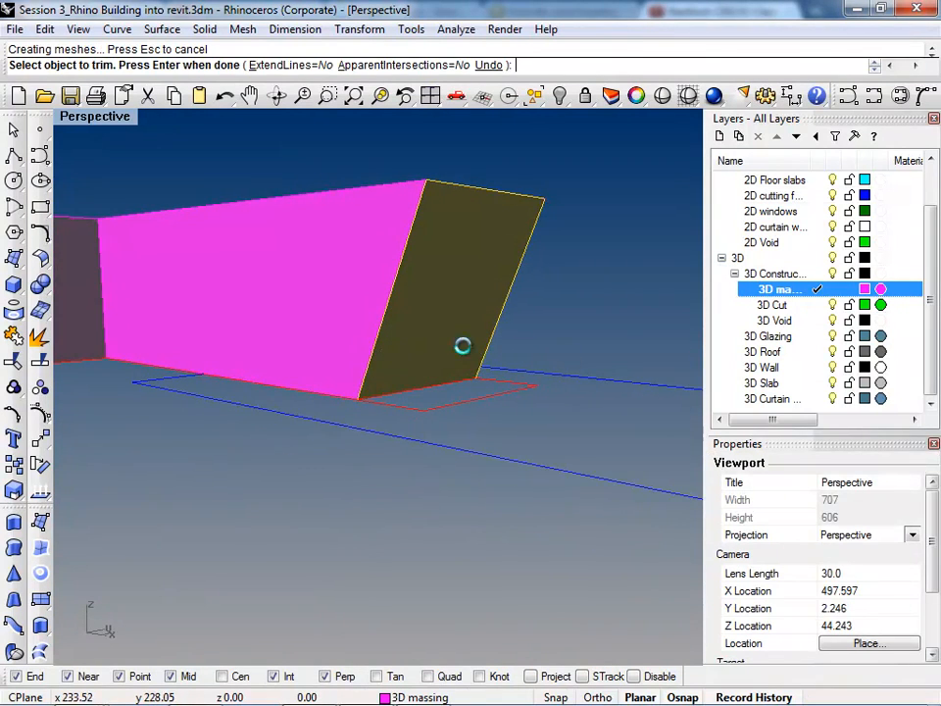
{"action": "key", "text": "Return"}
Step: Join the slanted end surface with the trimmed walls and cap the result into a closed massing
{"action": "right_click_drag", "start_coordinate": [616, 320], "coordinate": [479, 327]}
{"action": "left_click", "coordinate": [480, 327]}
{"action": "right_click_drag", "start_coordinate": [567, 403], "coordinate": [465, 457]}
{"action": "left_click", "coordinate": [514, 274], "text": "shift"}
{"action": "key", "text": "ctrl+j"}
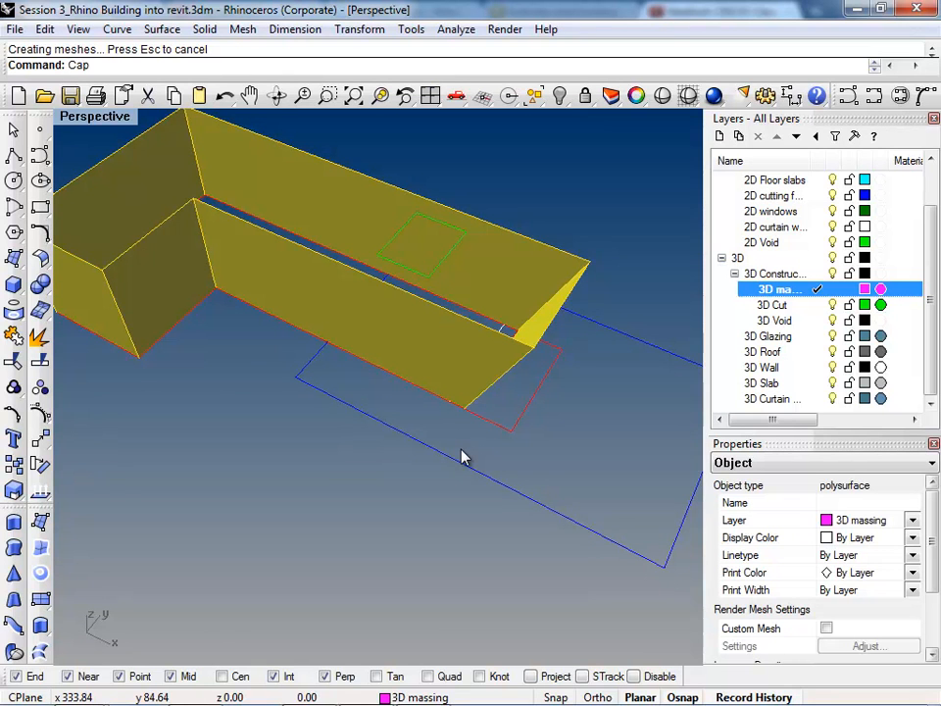
{"action": "key", "text": "Return"}
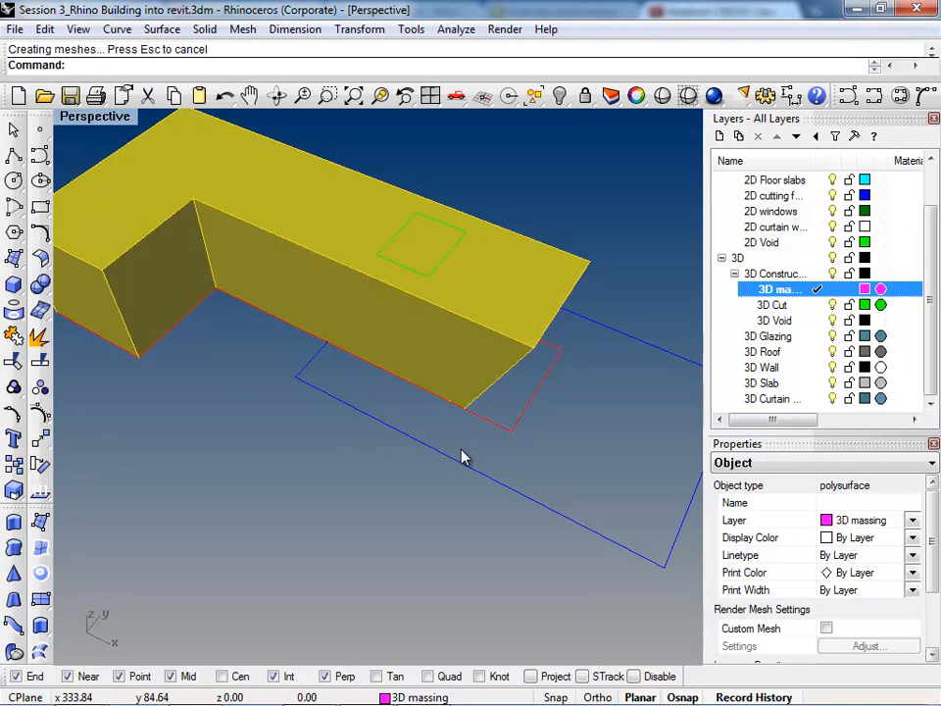
{"action": "left_click", "coordinate": [464, 457]}
{"action": "right_click_drag", "start_coordinate": [330, 418], "coordinate": [294, 354]}
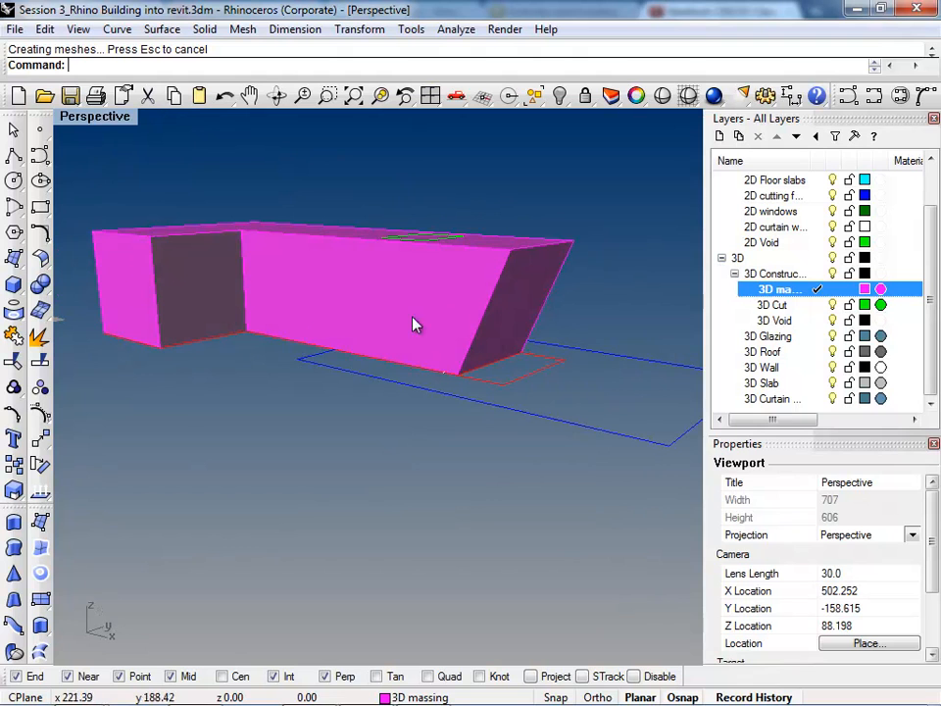
{"action": "left_click", "coordinate": [515, 342]}
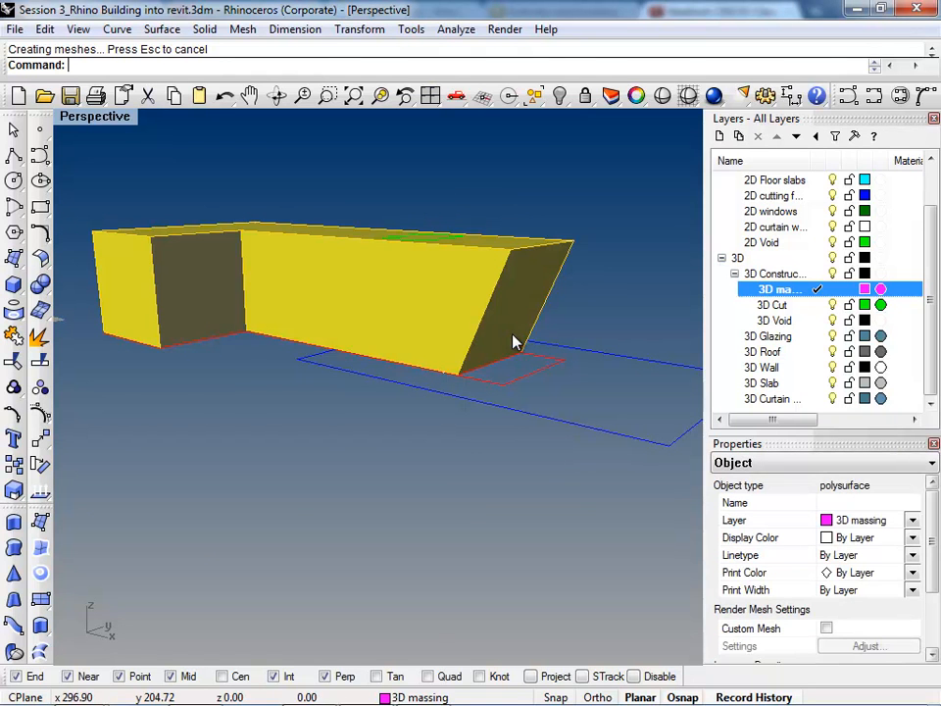
{"action": "key", "text": "ctrl+alt+x"}
{"action": "key", "text": "ctrl+alt+s"}
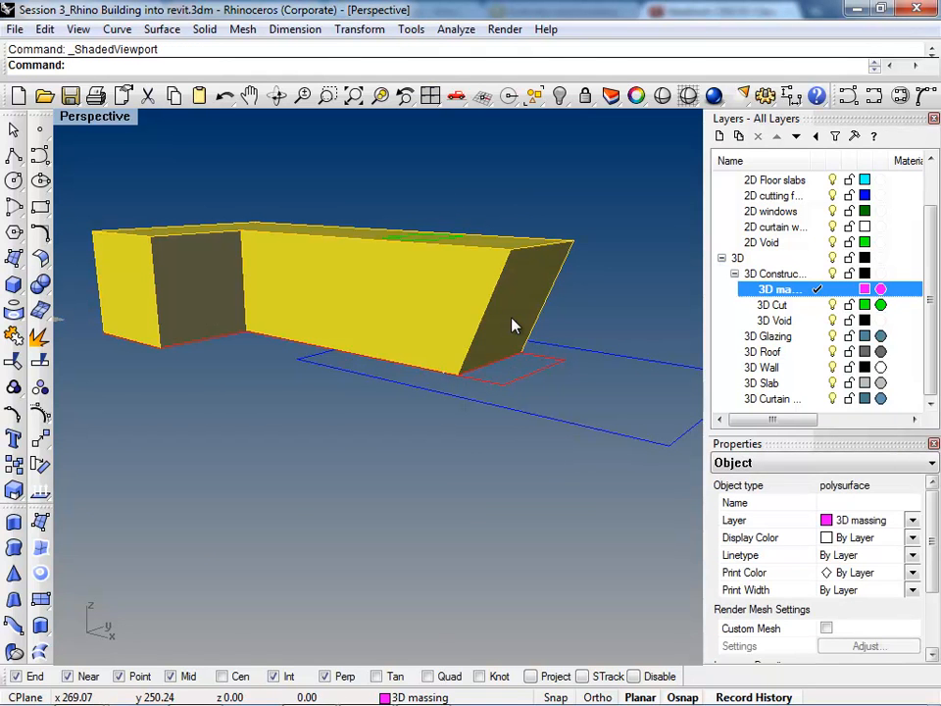
{"action": "left_click", "coordinate": [624, 243]}
Step: Extract the slanted end face from the massing with ExtractSrf
{"action": "type", "text": "Extrac"}
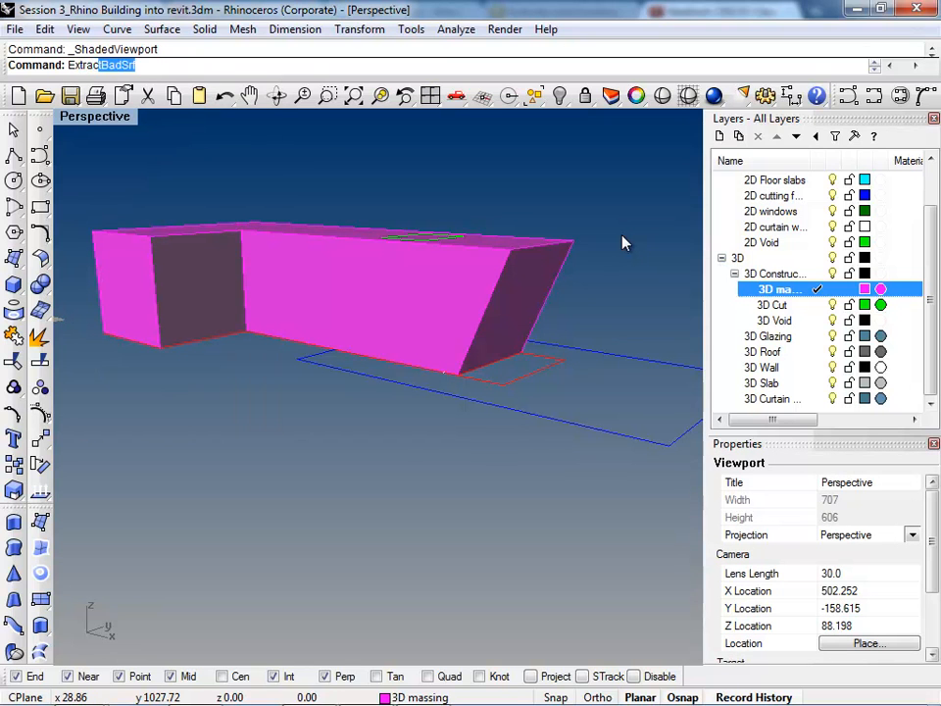
{"action": "type", "text": "tS"}
{"action": "key", "text": "Return"}
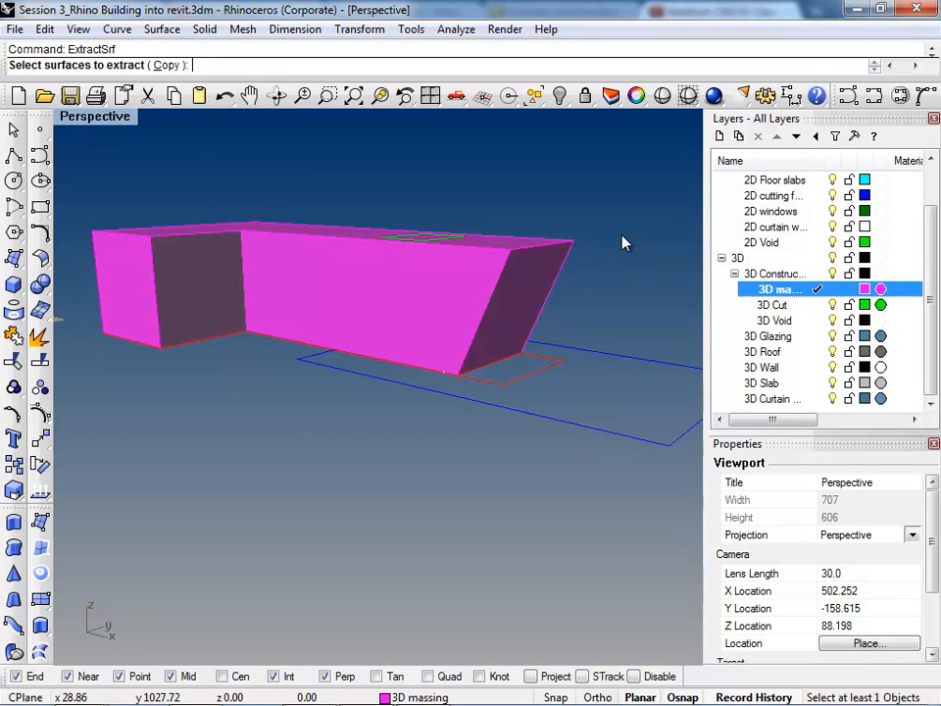
{"action": "left_click", "coordinate": [529, 280]}
{"action": "right_click_drag", "start_coordinate": [534, 408], "coordinate": [389, 455]}
{"action": "key", "text": "Return"}
Step: Swing the extracted slanted face outward about its top edge with Rotate3D, using its lower corner as the first reference point
{"action": "type", "text": "Rota"}
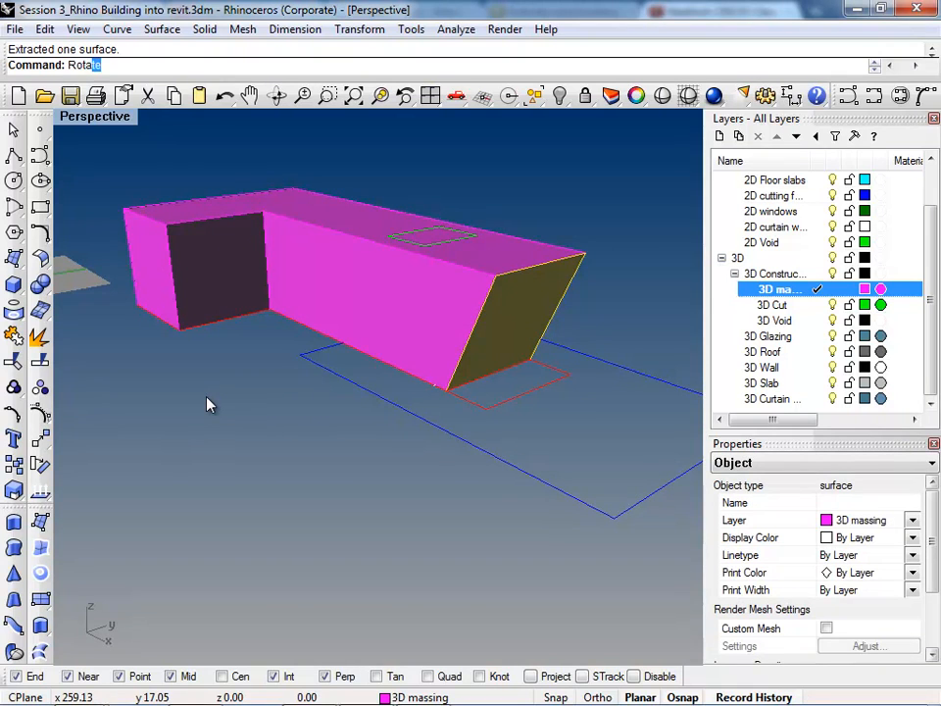
{"action": "key", "text": "Down"}
{"action": "key", "text": "Return"}
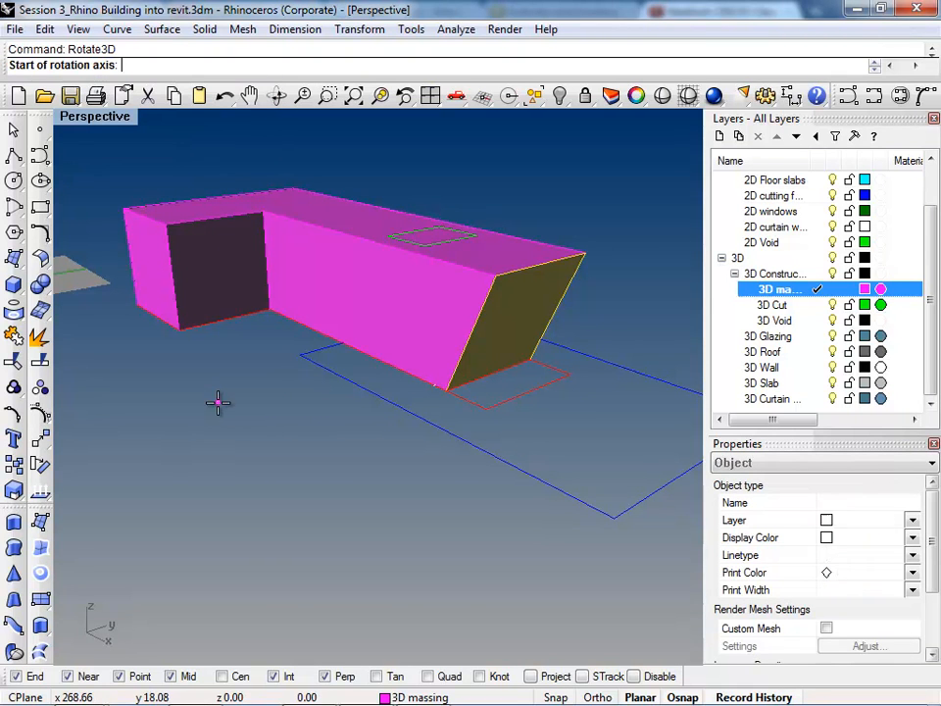
{"action": "left_click", "coordinate": [586, 253]}
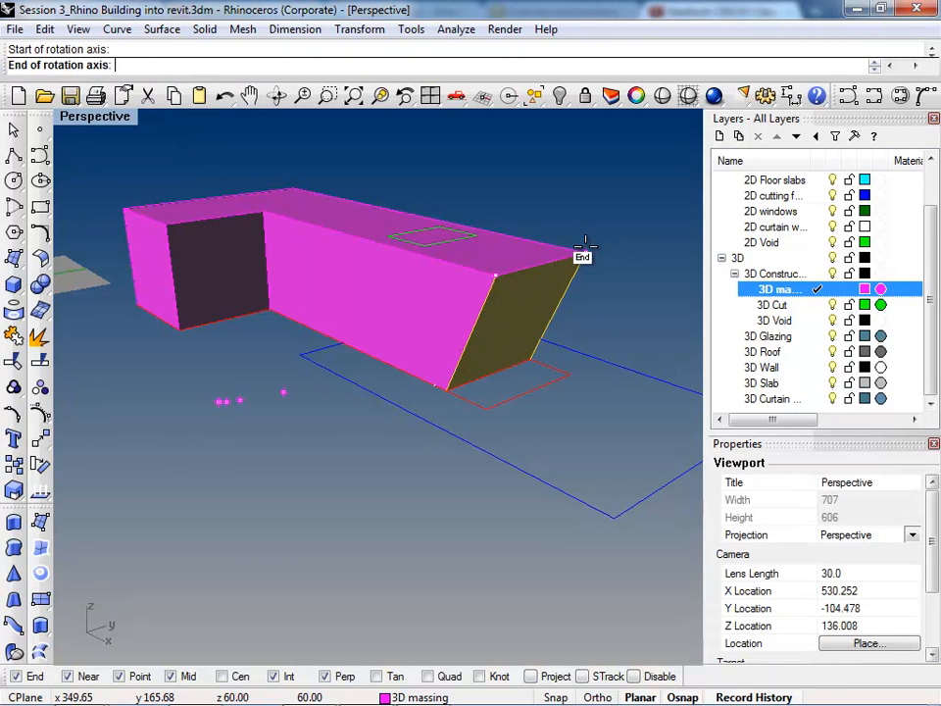
{"action": "left_click", "coordinate": [451, 386]}
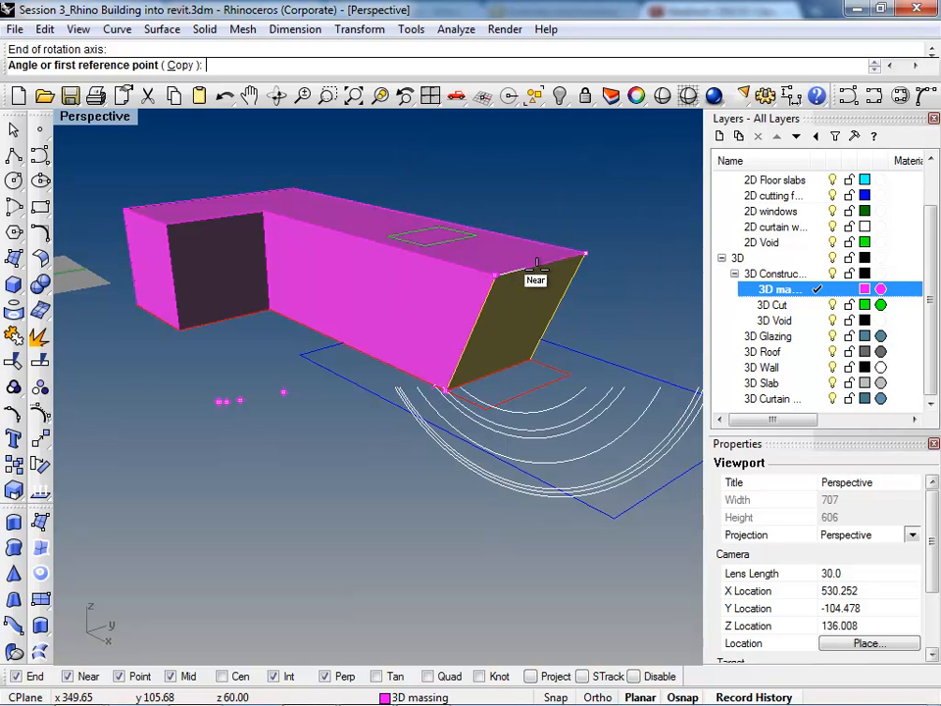
{"action": "scroll", "coordinate": [504, 300], "scroll_direction": "up", "scroll_amount": 5}
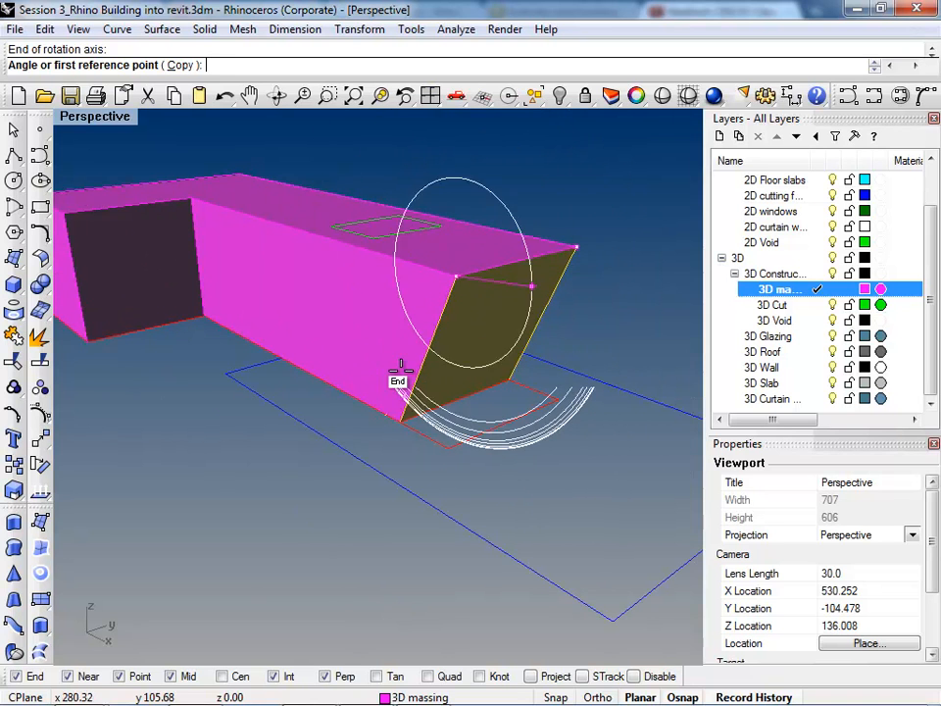
{"action": "left_click", "coordinate": [399, 412]}
{"action": "scroll", "coordinate": [399, 413], "scroll_direction": "down", "scroll_amount": 5}
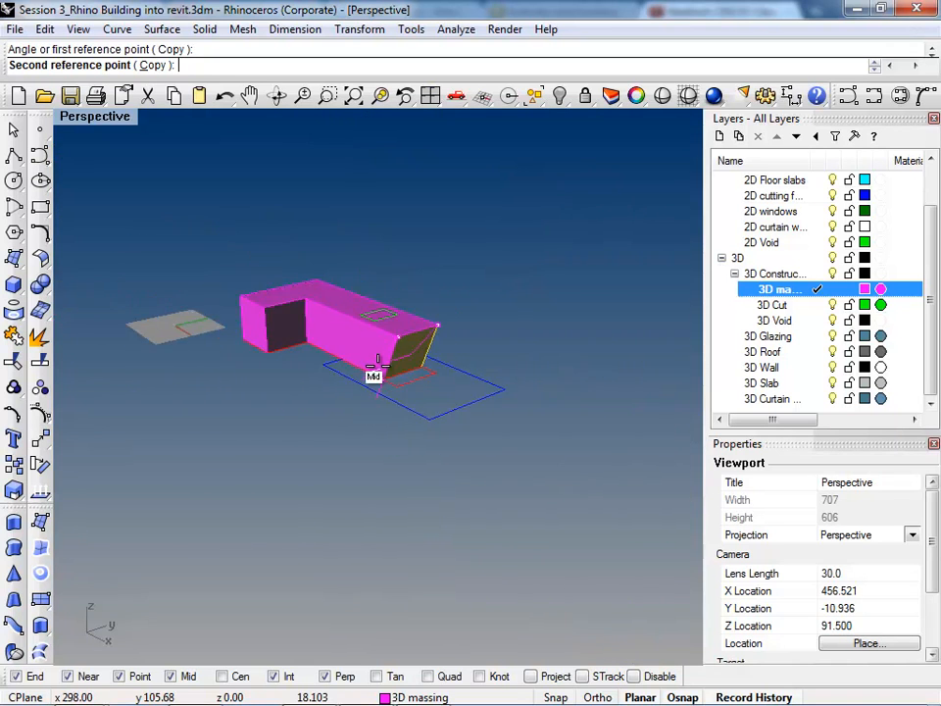
{"action": "key", "text": "Escape"}
{"action": "right_click_drag", "start_coordinate": [599, 559], "coordinate": [387, 369]}
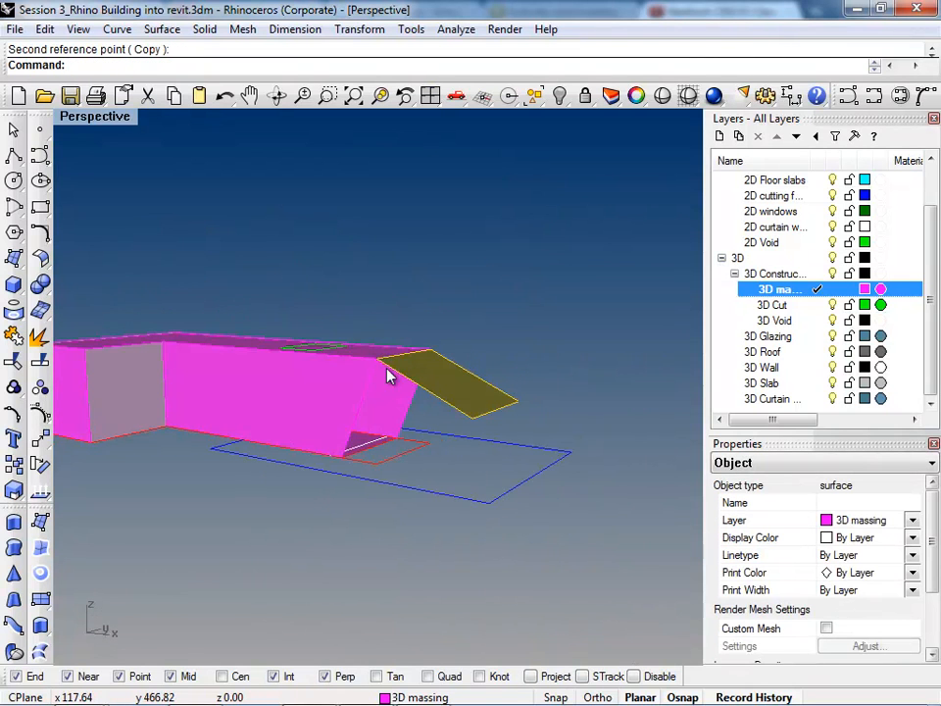
Step: Rotate the extracted face back about its top edge until its lower corner meets the massing's bottom corner
{"action": "right_click", "coordinate": [387, 368]}
{"action": "left_click", "coordinate": [378, 357]}
{"action": "left_click", "coordinate": [435, 339]}
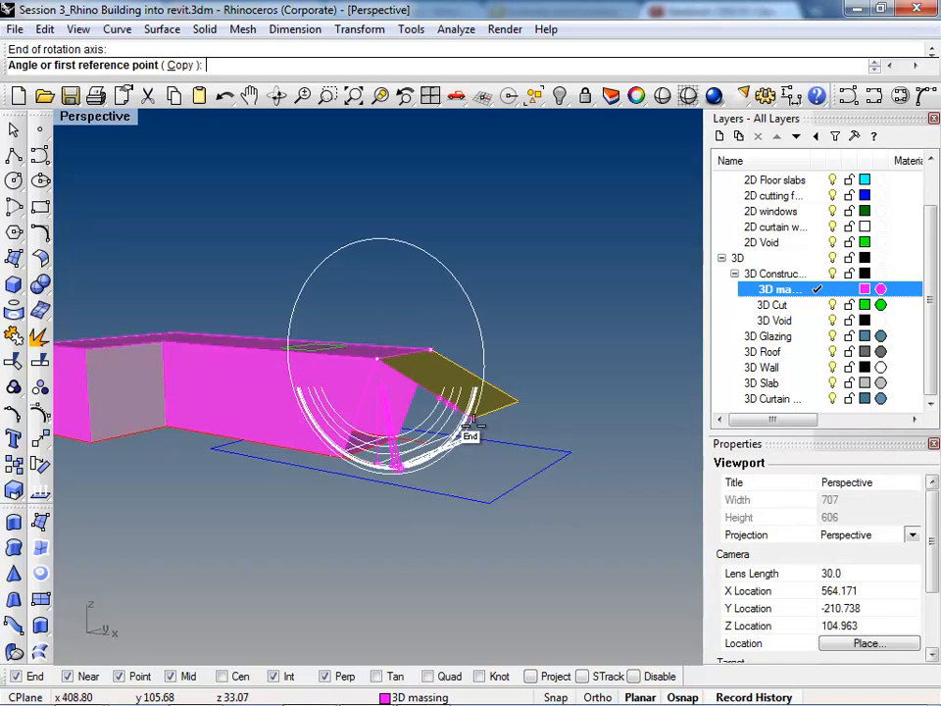
{"action": "left_click", "coordinate": [356, 453]}
{"action": "scroll", "coordinate": [345, 449], "scroll_direction": "up", "scroll_amount": 4}
{"action": "left_click", "coordinate": [359, 447]}
{"action": "scroll", "coordinate": [369, 451], "scroll_direction": "down", "scroll_amount": 3}
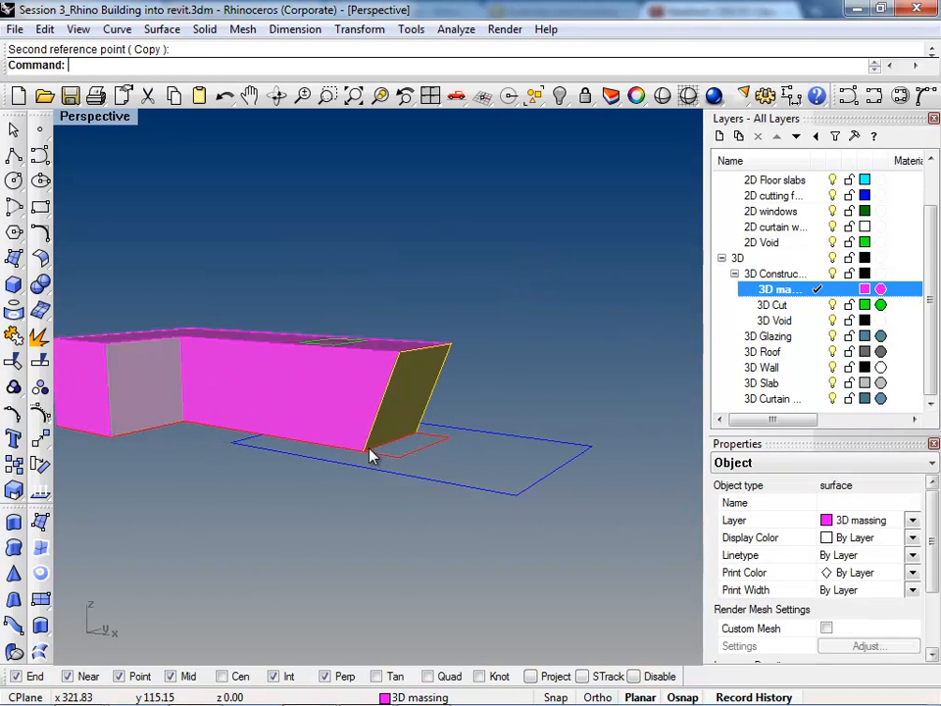
Step: Join the slanted end face back onto the massing polysurface
{"action": "left_click", "coordinate": [418, 407]}
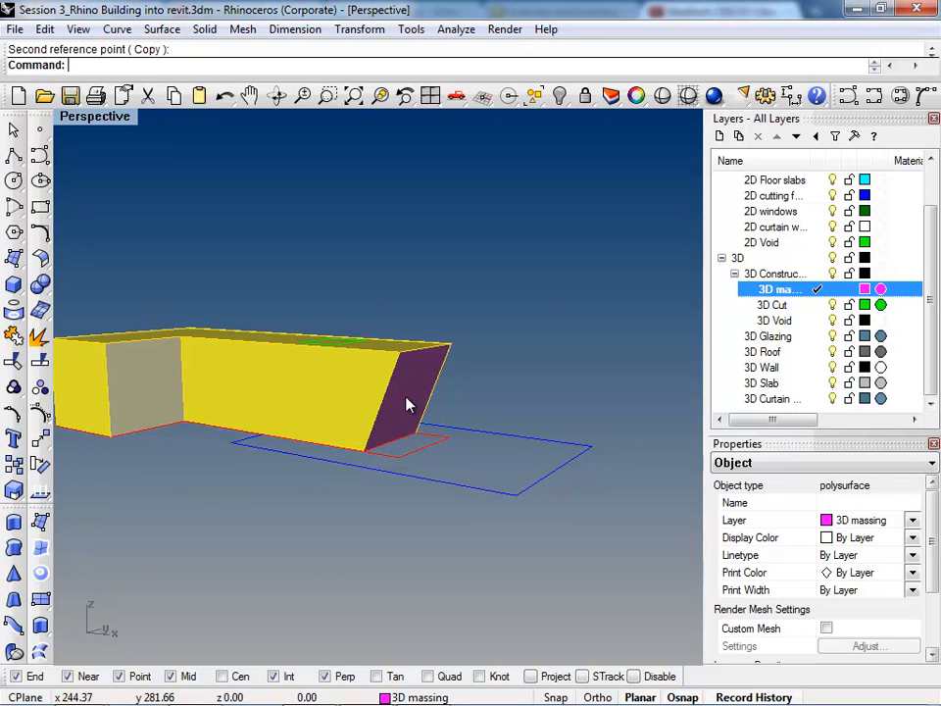
{"action": "left_click", "coordinate": [406, 397], "text": "shift"}
{"action": "type", "text": "j"}
{"action": "key", "text": "Return"}
{"action": "right_click_drag", "start_coordinate": [291, 472], "coordinate": [340, 513]}
{"action": "left_click", "coordinate": [340, 513]}
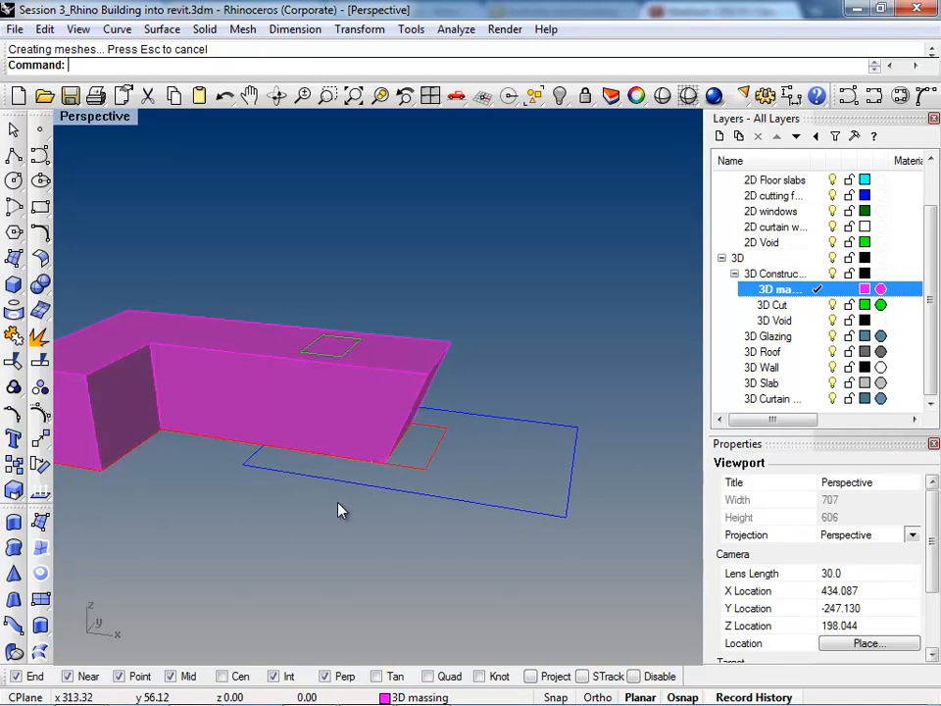
Step: Make 3D Cut the current layer and create a planar surface from the blue cutting rectangle with PlanarSrf
{"action": "right_click_drag", "start_coordinate": [439, 463], "coordinate": [348, 480]}
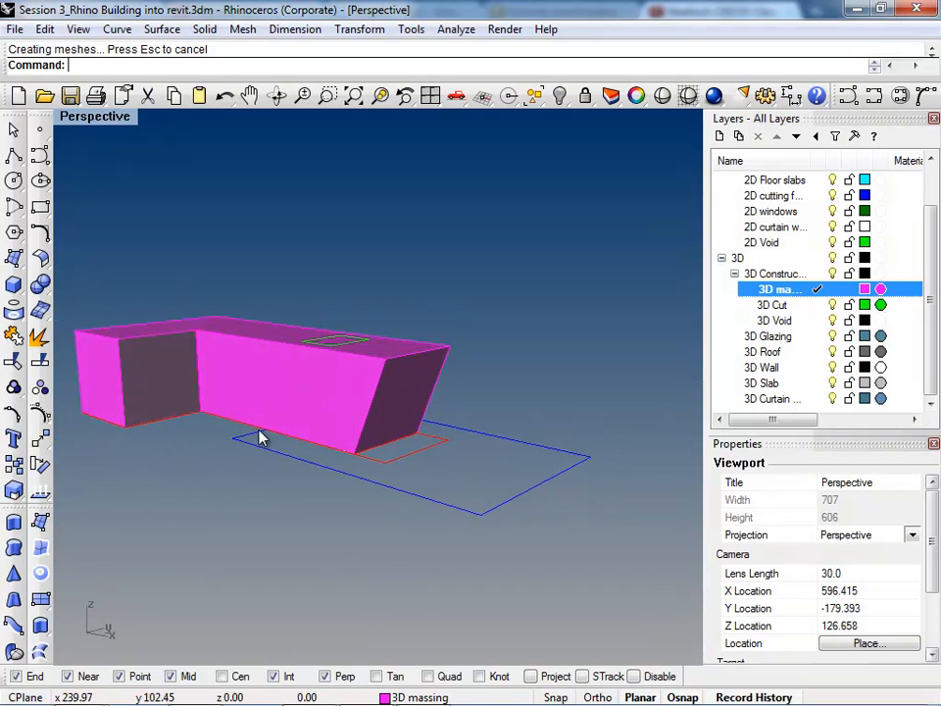
{"action": "right_click_drag", "start_coordinate": [232, 585], "coordinate": [420, 500]}
{"action": "left_click", "coordinate": [419, 507]}
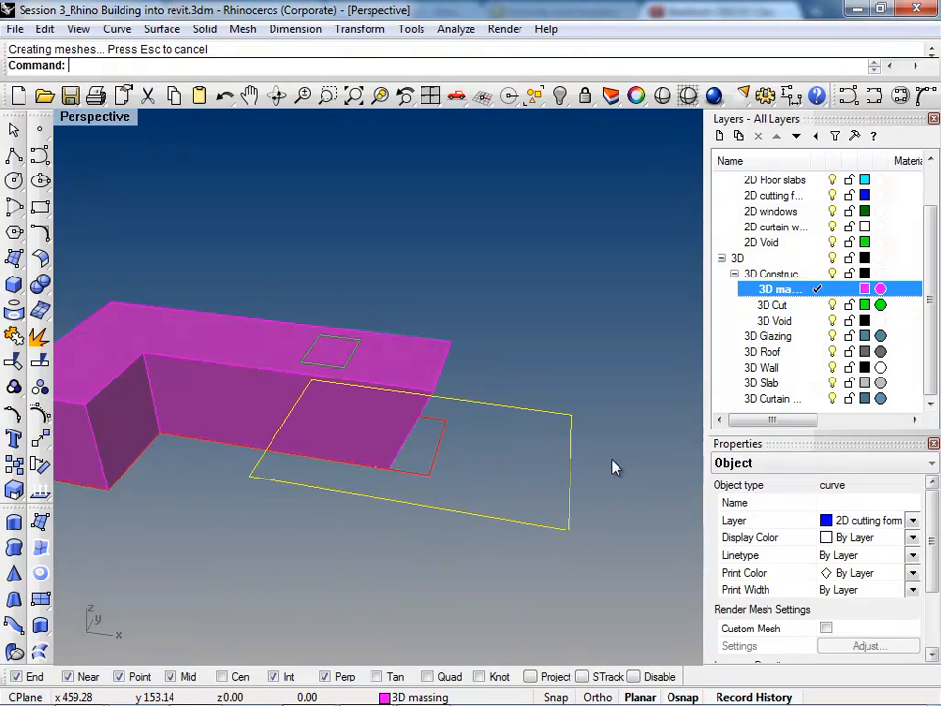
{"action": "double_click", "coordinate": [774, 304]}
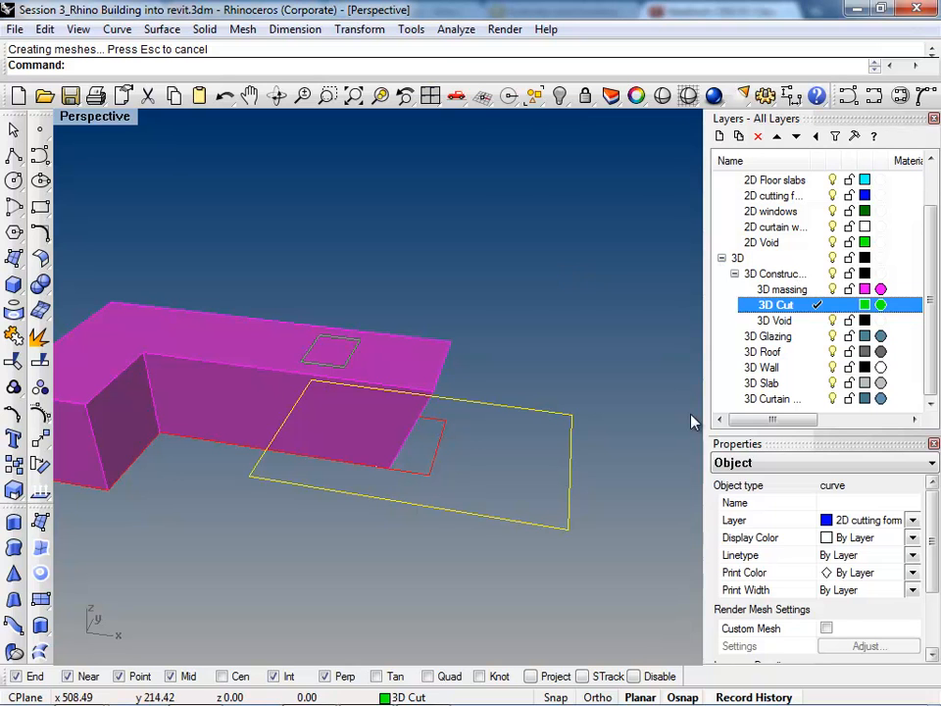
{"action": "left_click", "coordinate": [609, 449]}
{"action": "left_click", "coordinate": [578, 460]}
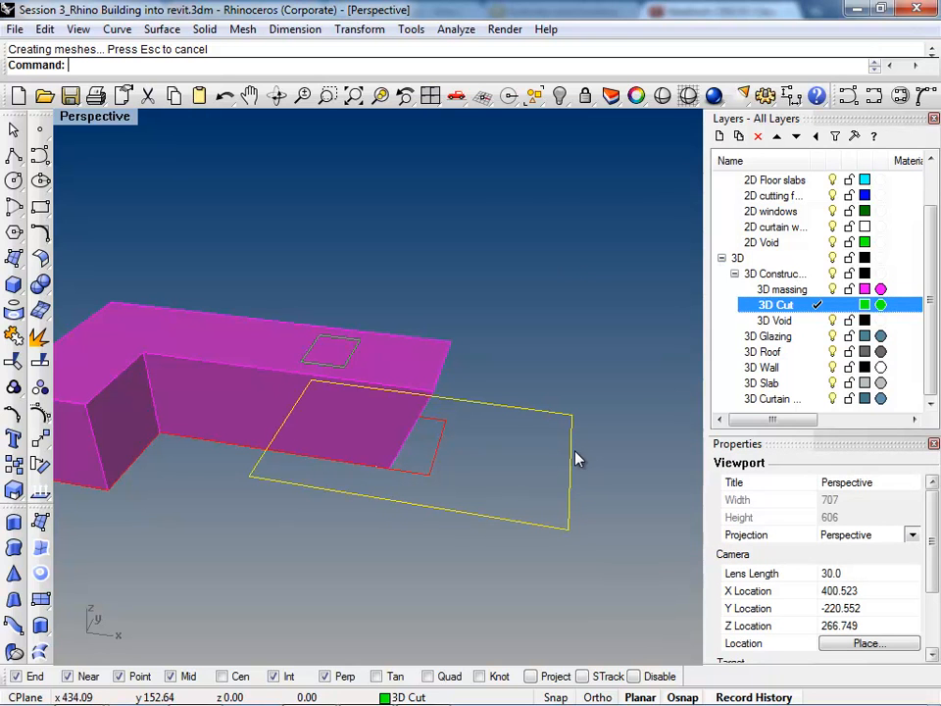
{"action": "type", "text": "lan"}
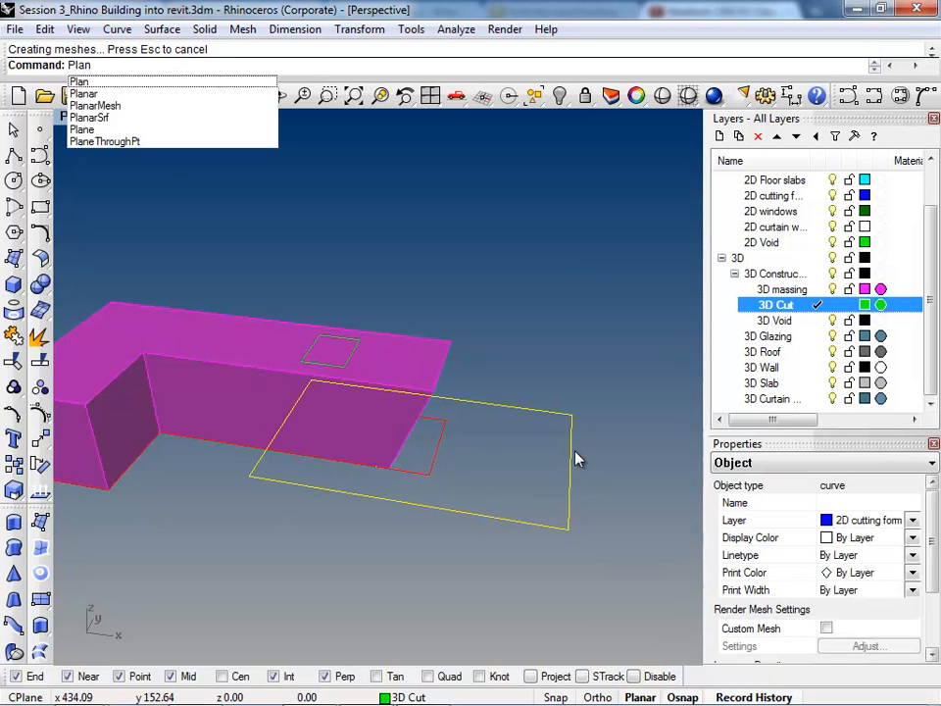
{"action": "type", "text": "rSrf"}
{"action": "key", "text": "Return"}
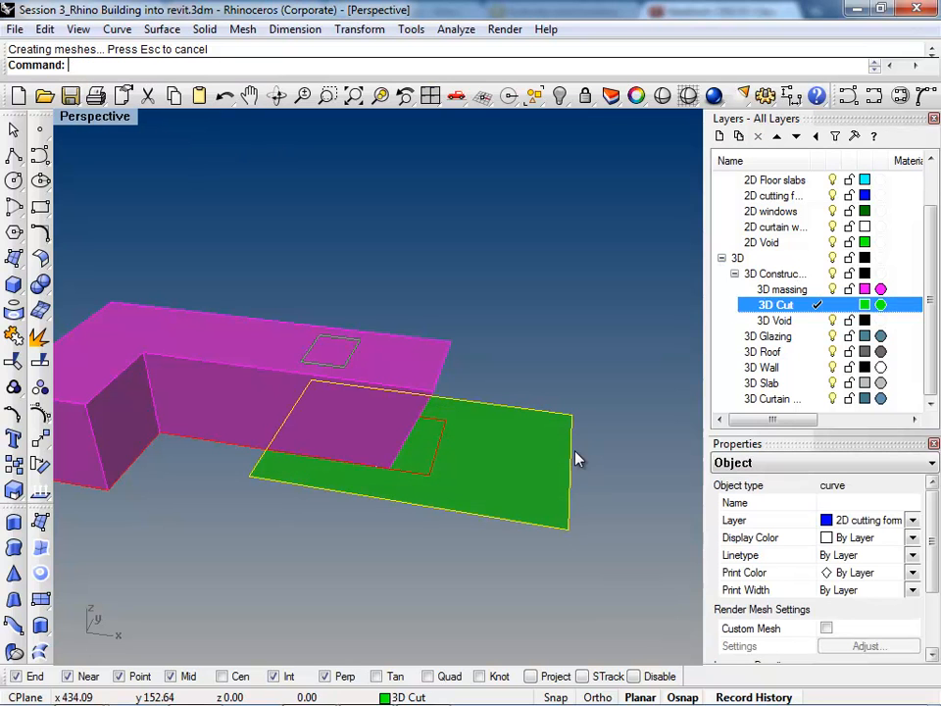
{"action": "left_click", "coordinate": [384, 555]}
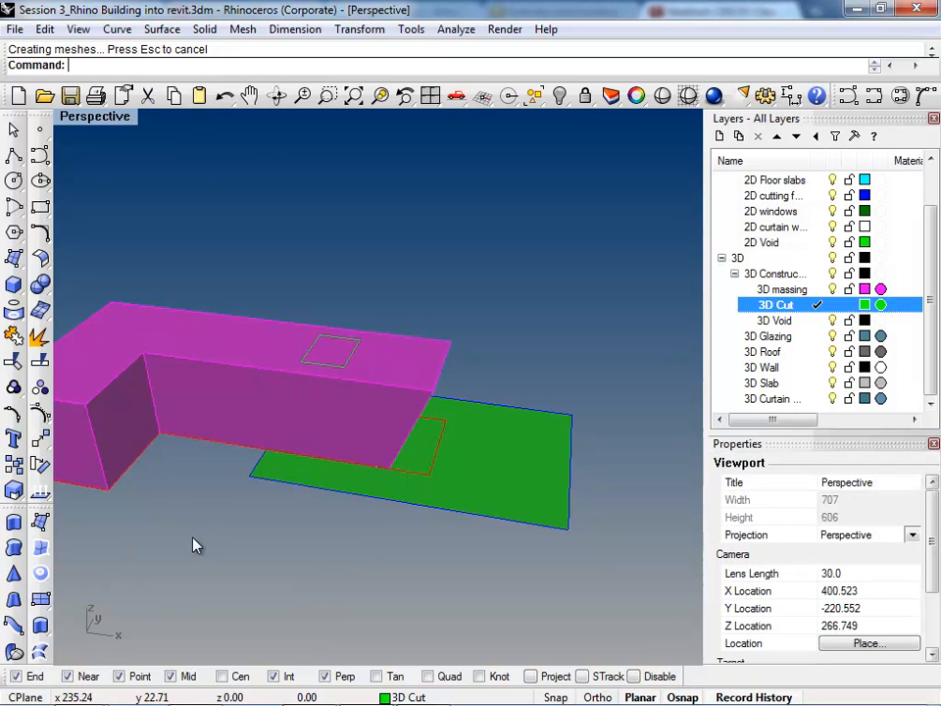
Step: Draw a trial corner-to-corner plane across the ground beside the massing and undo it
{"action": "left_click", "coordinate": [40, 599]}
{"action": "left_click", "coordinate": [182, 528]}
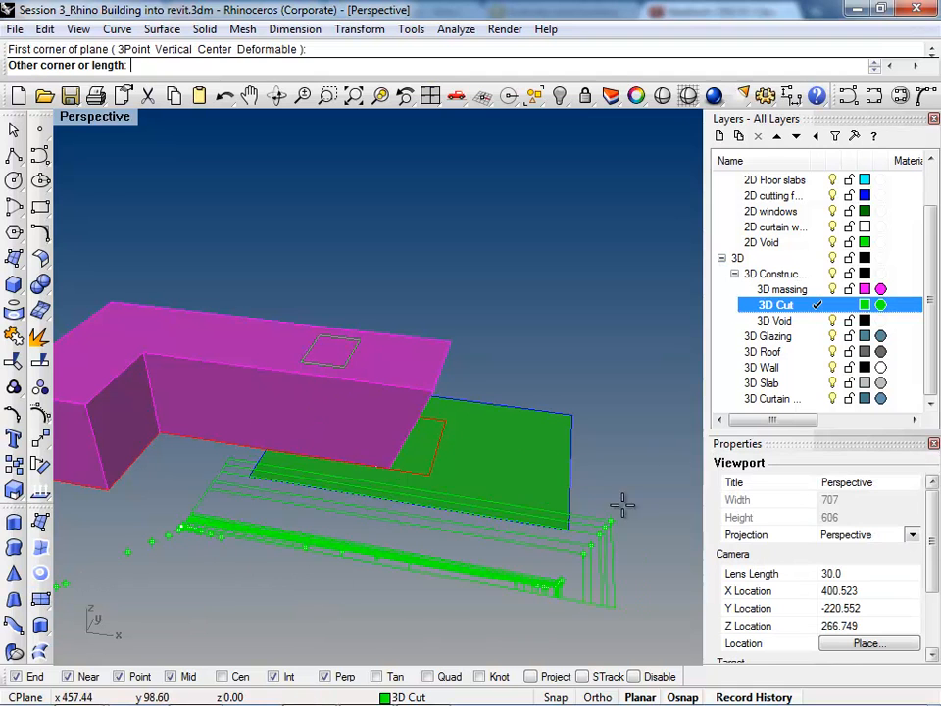
{"action": "left_click", "coordinate": [629, 372]}
{"action": "key", "text": "ctrl+z"}
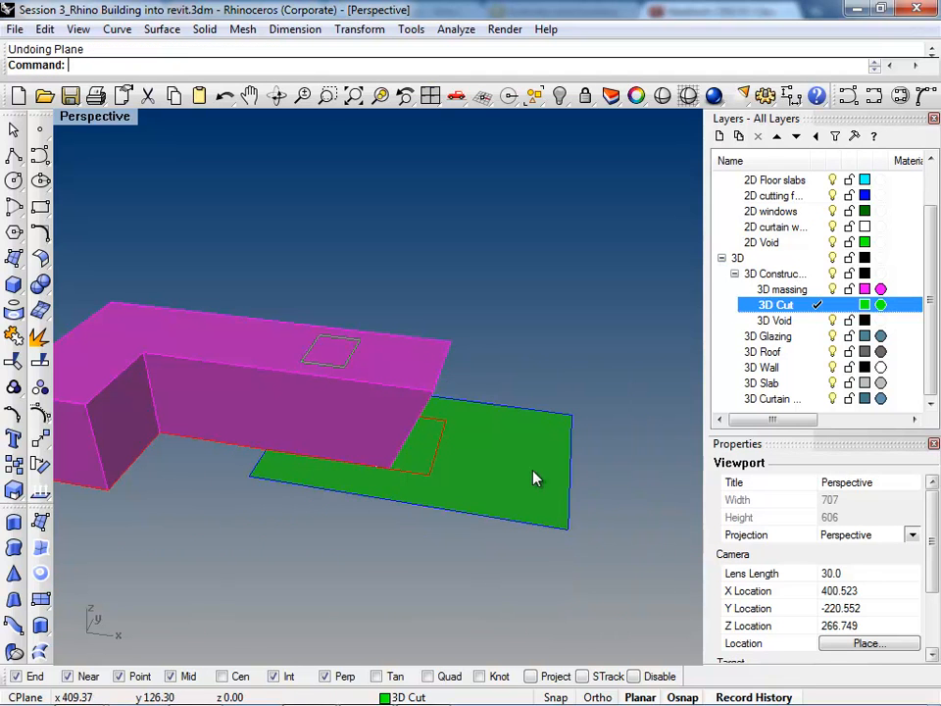
{"action": "left_click", "coordinate": [529, 481]}
{"action": "right_click_drag", "start_coordinate": [243, 451], "coordinate": [324, 547]}
{"action": "type", "text": "ot"}
{"action": "key", "text": "Down"}
{"action": "key", "text": "Down"}
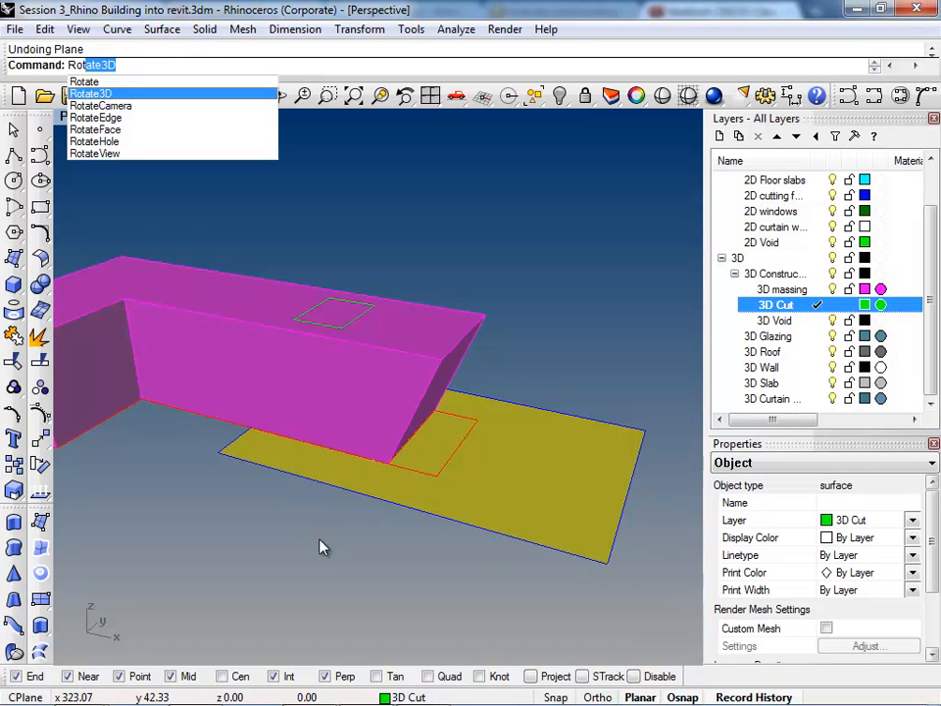
{"action": "key", "text": "Return"}
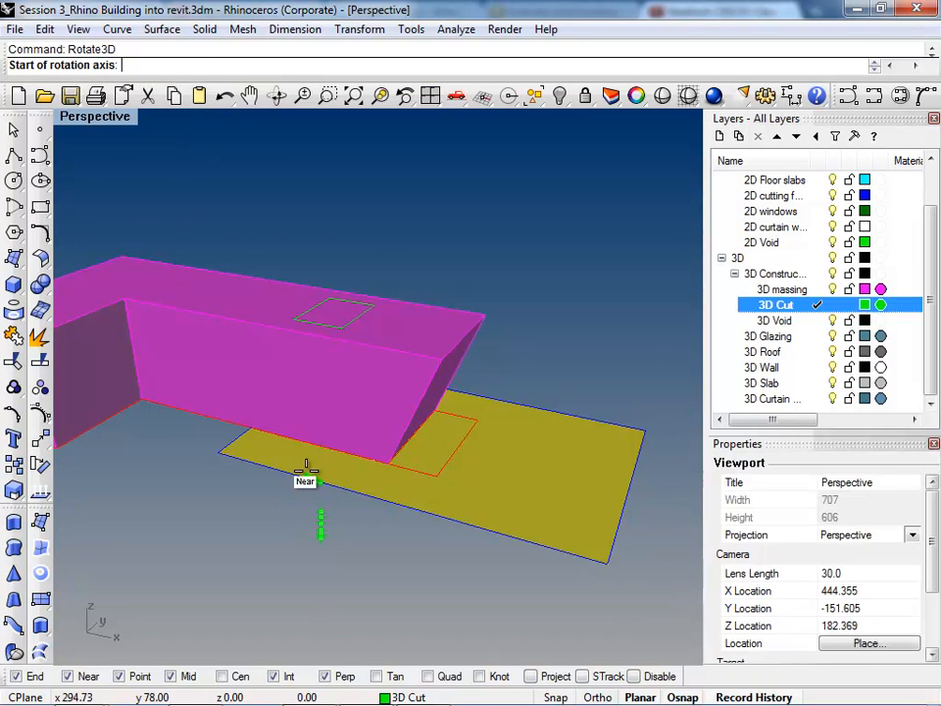
{"action": "left_click", "coordinate": [213, 454]}
{"action": "right_click_drag", "start_coordinate": [384, 473], "coordinate": [370, 531]}
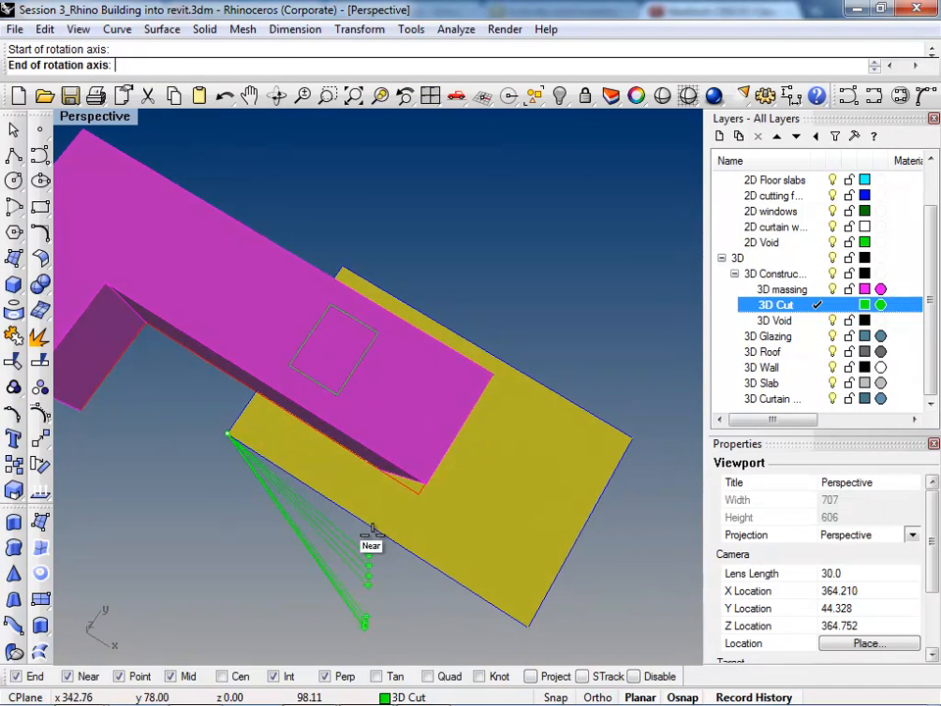
{"action": "left_click", "coordinate": [345, 253]}
{"action": "left_click", "coordinate": [520, 612]}
{"action": "right_click_drag", "start_coordinate": [519, 611], "coordinate": [628, 423]}
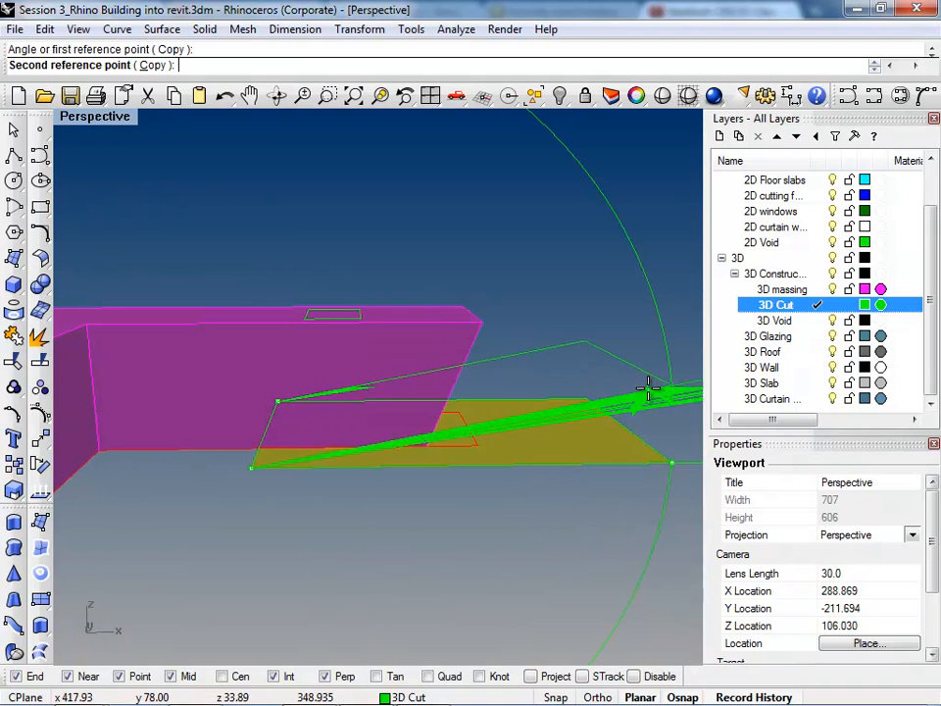
{"action": "key", "text": "Escape"}
{"action": "right_click_drag", "start_coordinate": [615, 391], "coordinate": [323, 537]}
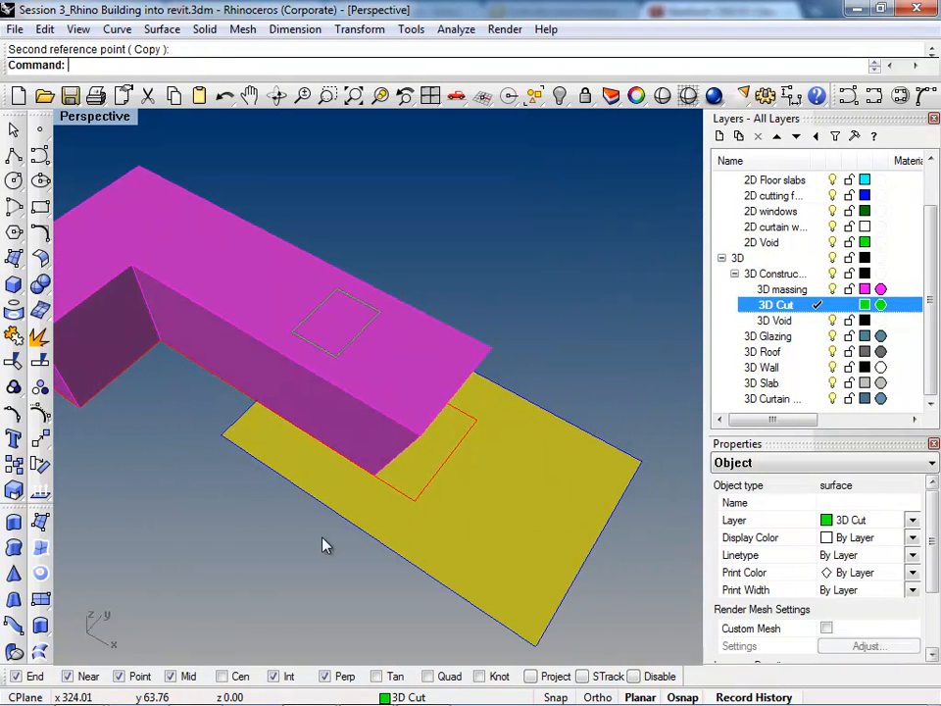
{"action": "right_click_drag", "start_coordinate": [380, 565], "coordinate": [297, 459]}
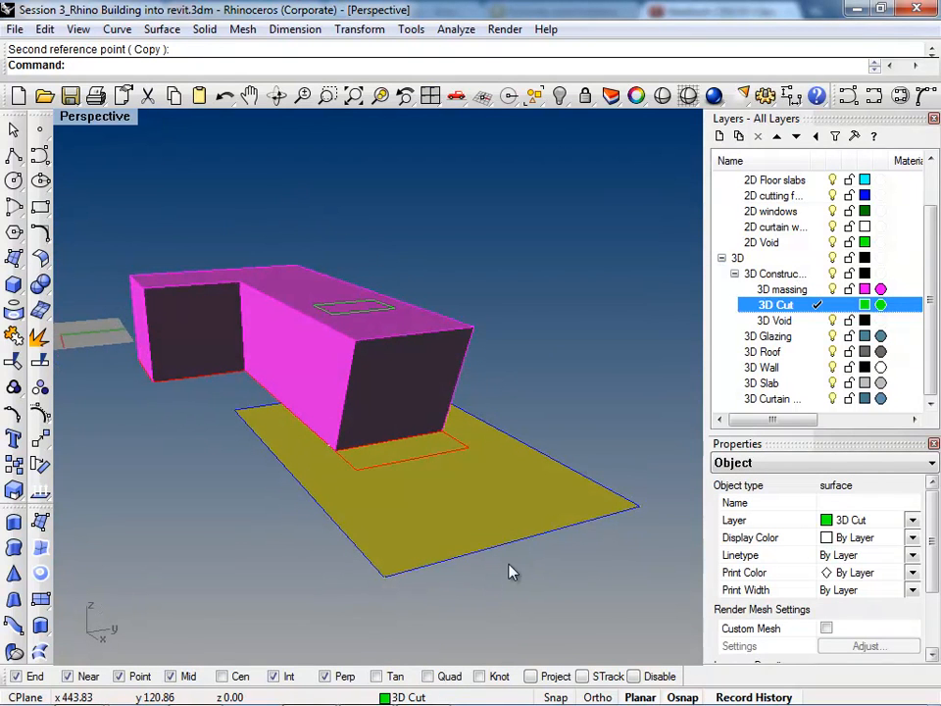
{"action": "left_click", "coordinate": [246, 558]}
Step: Rotate the cutting surface upward in 3D about its short edge beneath the massing so it slopes through the slanted end's edge
{"action": "left_click", "coordinate": [406, 532]}
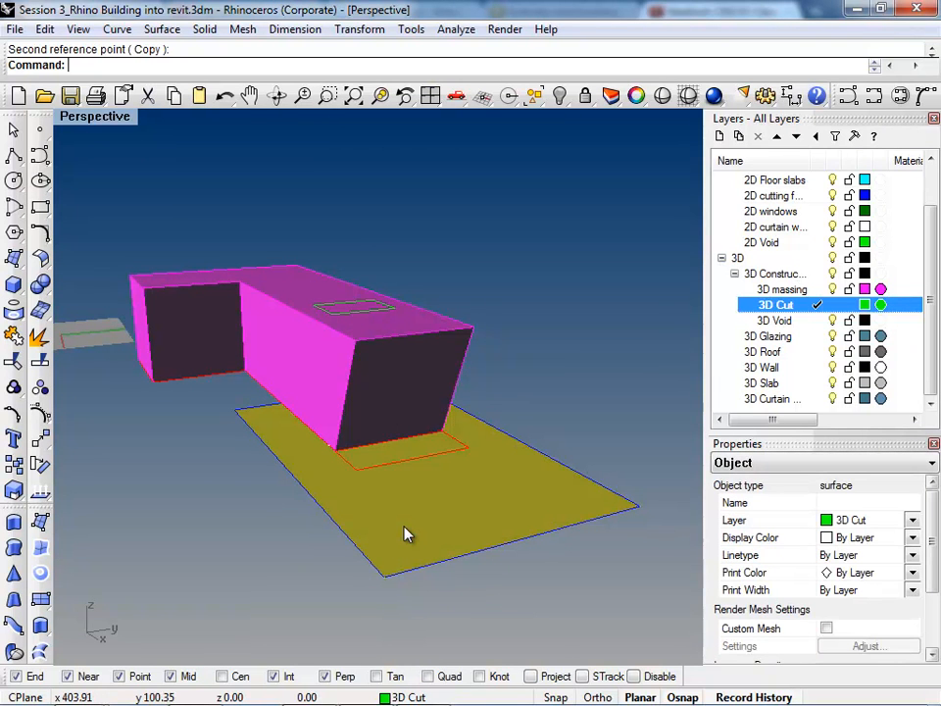
{"action": "key", "text": "Down"}
{"action": "key", "text": "Return"}
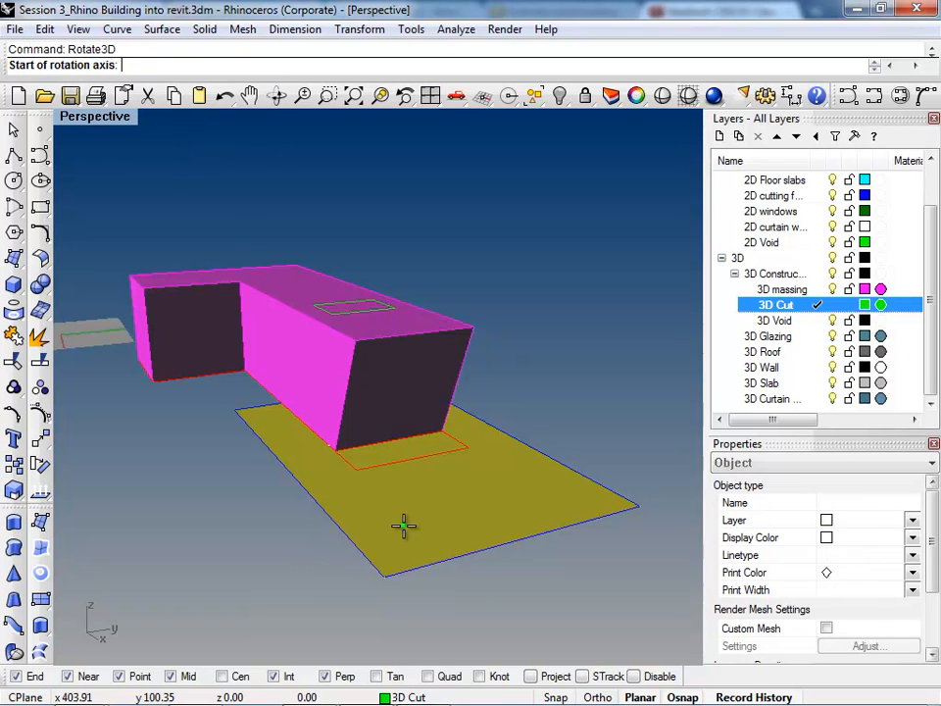
{"action": "left_click", "coordinate": [236, 404]}
{"action": "right_click_drag", "start_coordinate": [489, 471], "coordinate": [480, 380]}
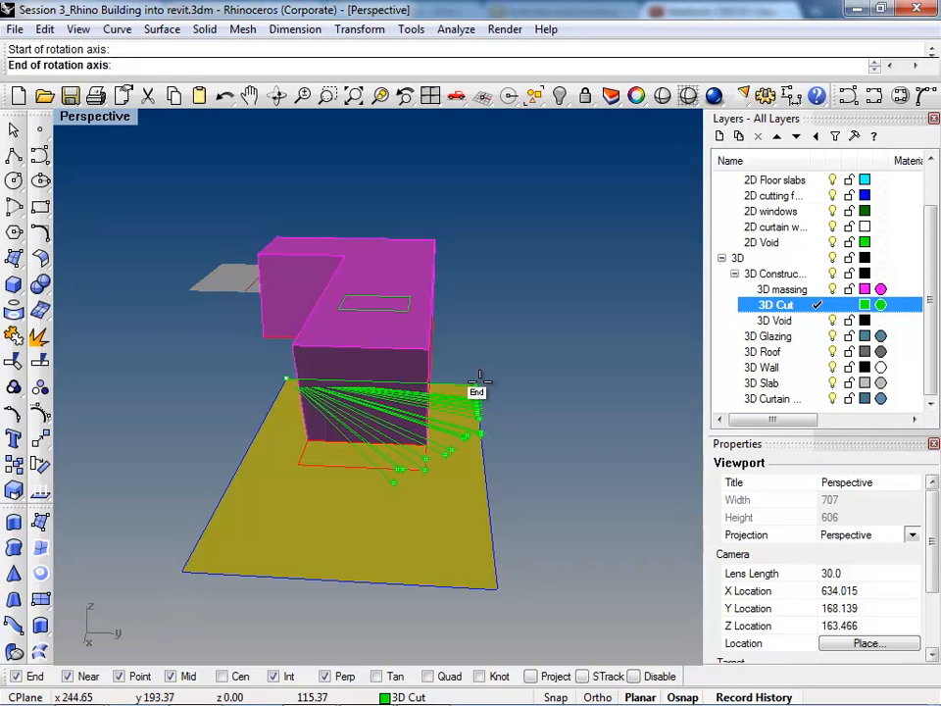
{"action": "left_click", "coordinate": [480, 380]}
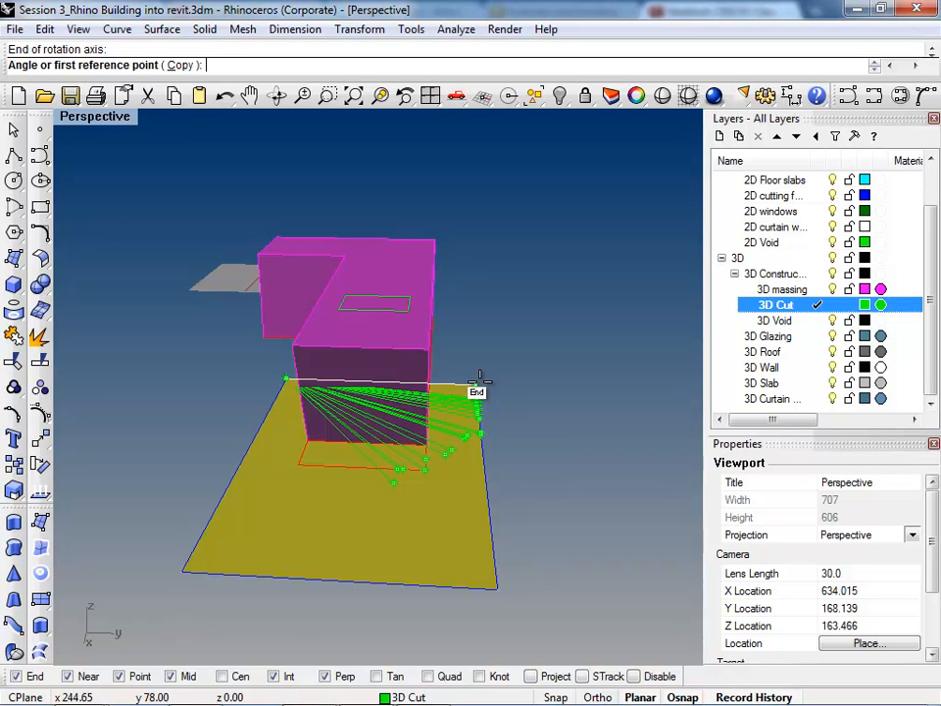
{"action": "left_click", "coordinate": [184, 560]}
{"action": "right_click_drag", "start_coordinate": [183, 567], "coordinate": [436, 502]}
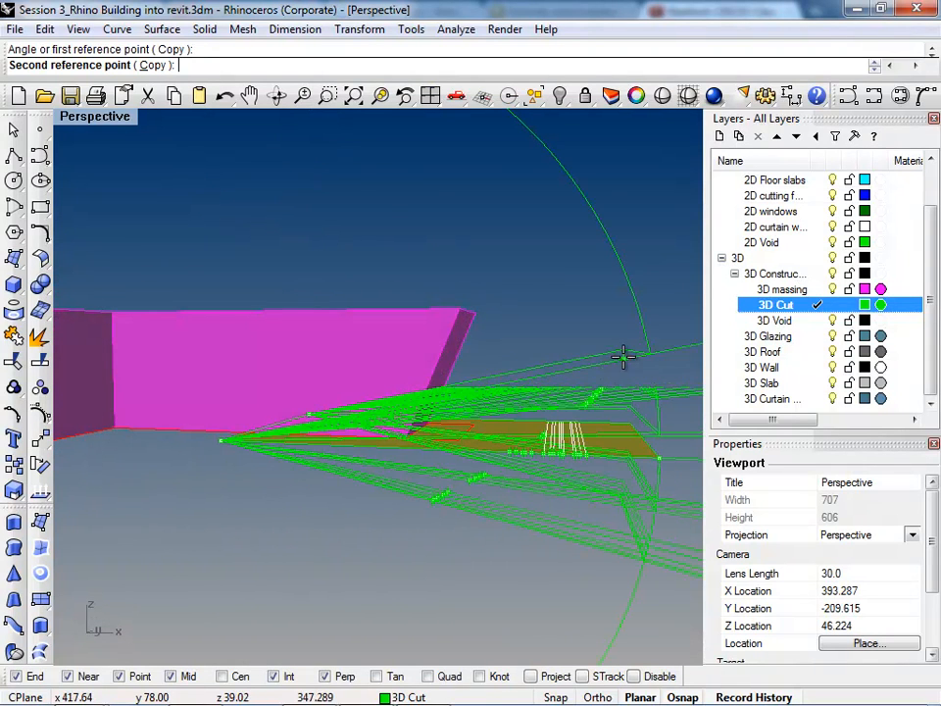
{"action": "scroll", "coordinate": [469, 332], "scroll_direction": "up", "scroll_amount": 7}
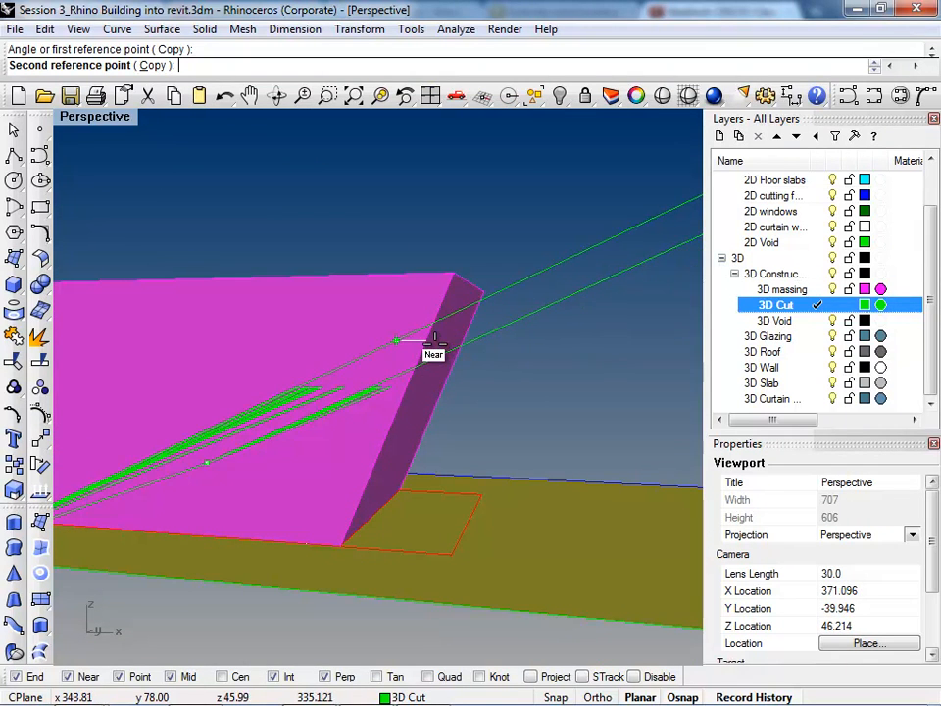
{"action": "left_click", "coordinate": [428, 349]}
{"action": "right_click_drag", "start_coordinate": [428, 350], "coordinate": [515, 544]}
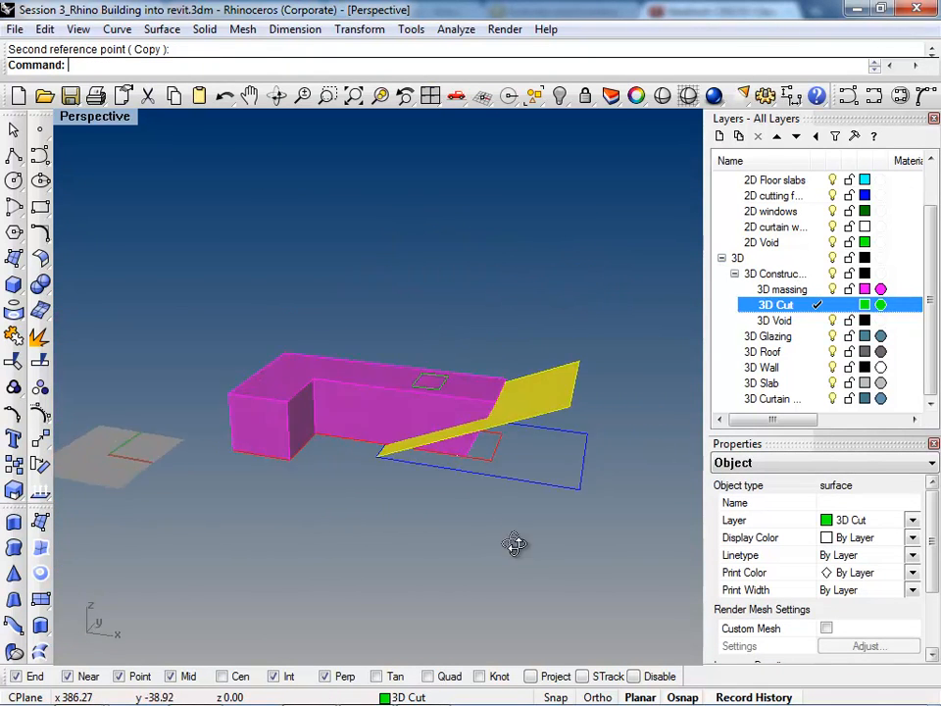
{"action": "scroll", "coordinate": [563, 436], "scroll_direction": "up", "scroll_amount": 3}
{"action": "scroll", "coordinate": [559, 395], "scroll_direction": "up", "scroll_amount": 3}
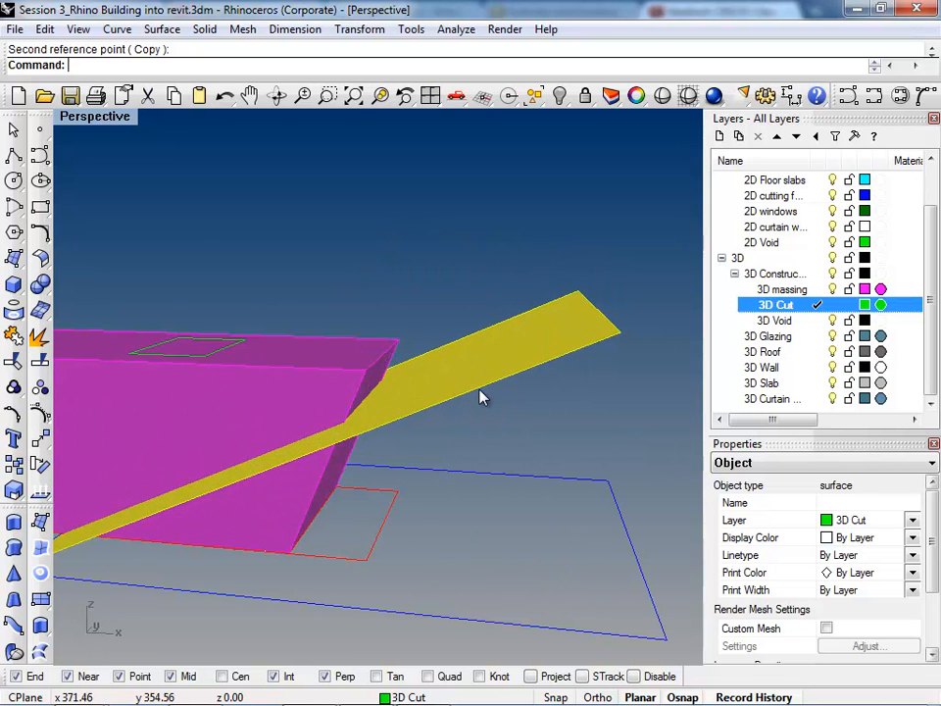
{"action": "scroll", "coordinate": [364, 393], "scroll_direction": "down", "scroll_amount": 3}
{"action": "left_click", "coordinate": [312, 400]}
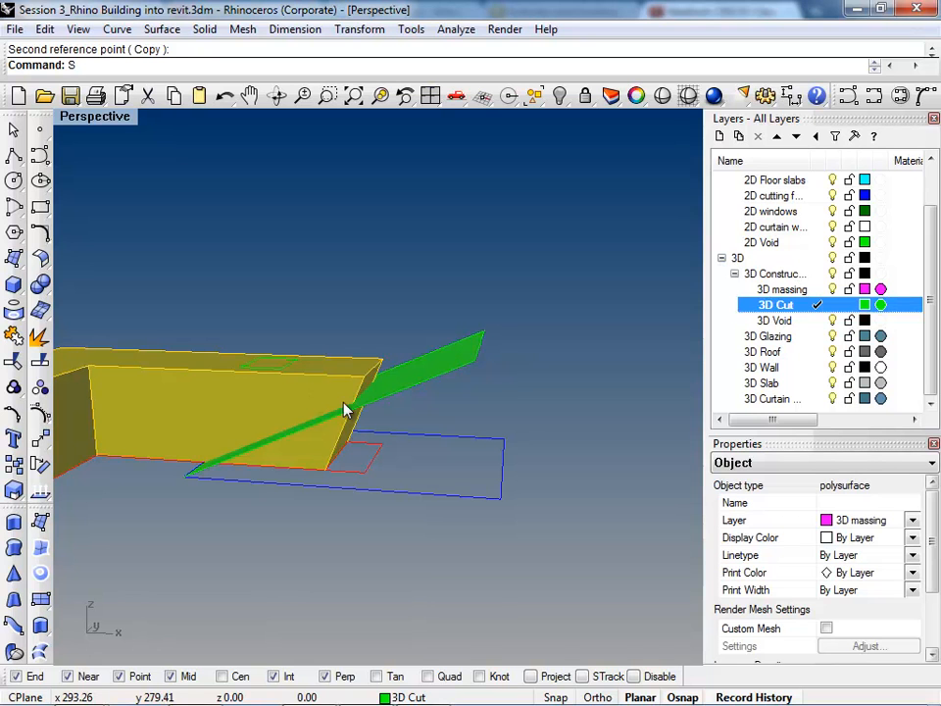
{"action": "type", "text": "plit"}
{"action": "key", "text": "Escape"}
Step: Trim away the lower part of the massing beneath the slanted end, using the tilted 3D Cut surface as the cutting object
{"action": "left_click", "coordinate": [412, 383]}
{"action": "type", "text": "Trim"}
{"action": "key", "text": "Return"}
{"action": "right_click_drag", "start_coordinate": [414, 337], "coordinate": [326, 445]}
{"action": "left_click", "coordinate": [310, 449]}
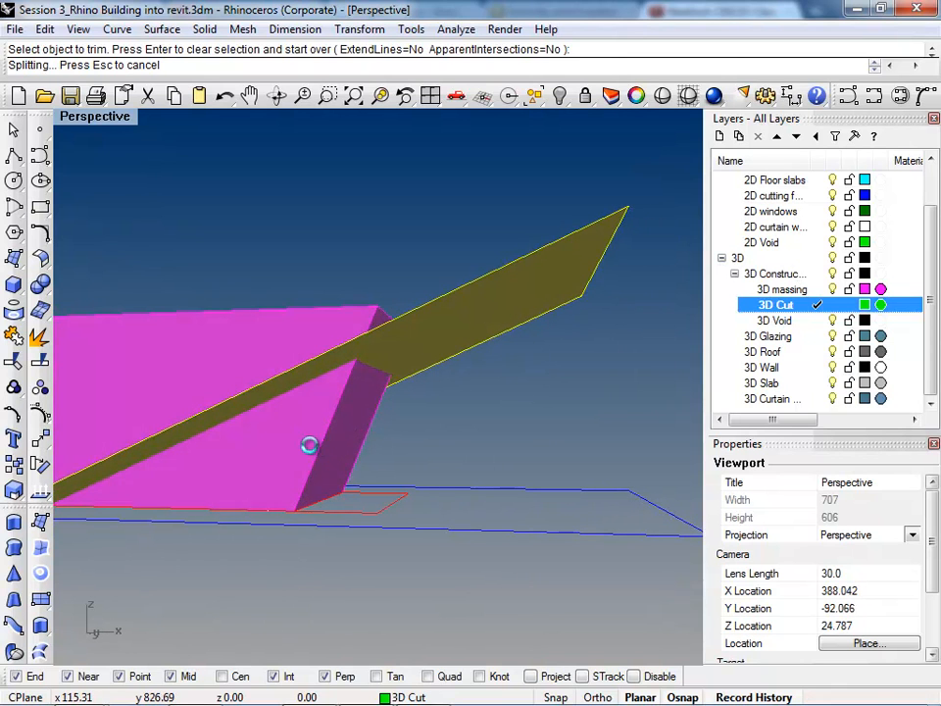
{"action": "right_click_drag", "start_coordinate": [310, 452], "coordinate": [355, 448]}
{"action": "key", "text": "Return"}
Step: Trim off the part of the tilted cutting surface that extends beyond the massing, using the massing as the cutting object
{"action": "right_click_drag", "start_coordinate": [474, 432], "coordinate": [381, 485]}
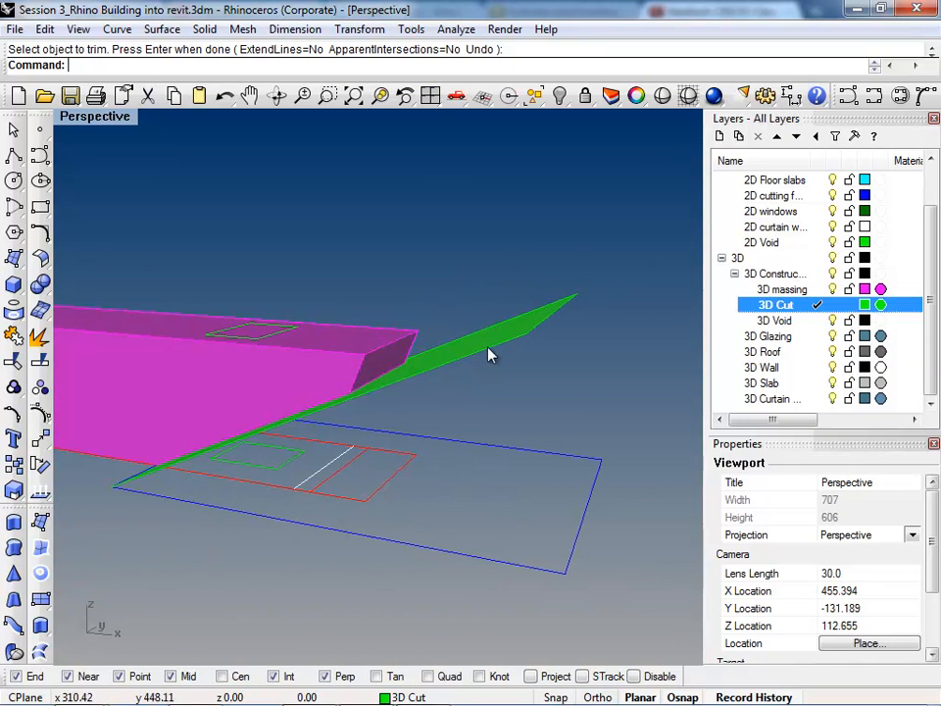
{"action": "right_click_drag", "start_coordinate": [401, 364], "coordinate": [400, 335]}
{"action": "left_click", "coordinate": [277, 384]}
{"action": "left_click", "coordinate": [300, 436]}
{"action": "right_click_drag", "start_coordinate": [300, 435], "coordinate": [356, 408]}
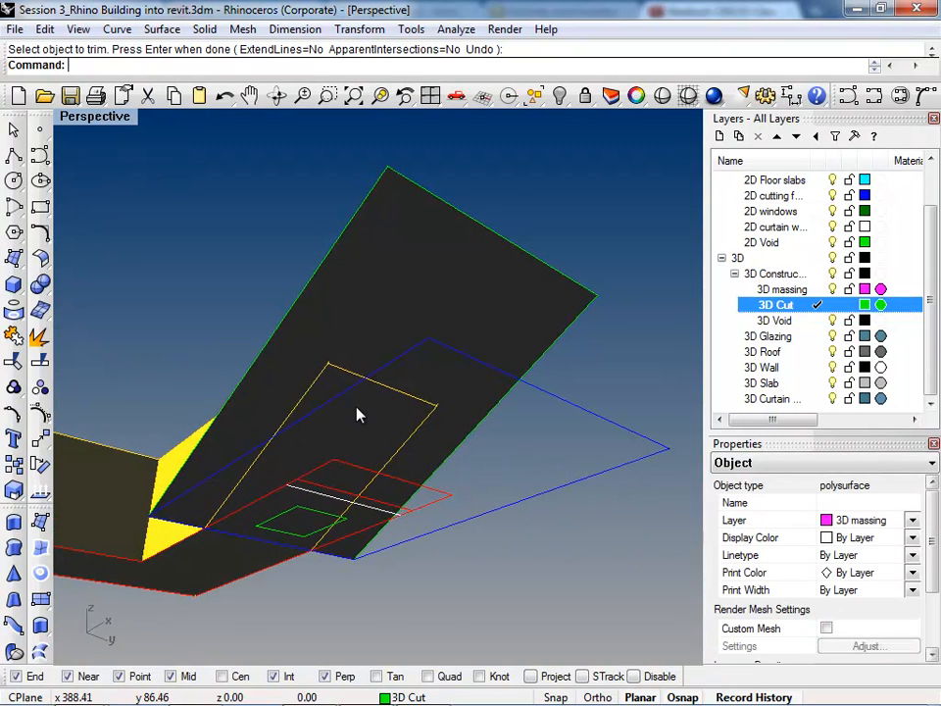
{"action": "left_click", "coordinate": [430, 262]}
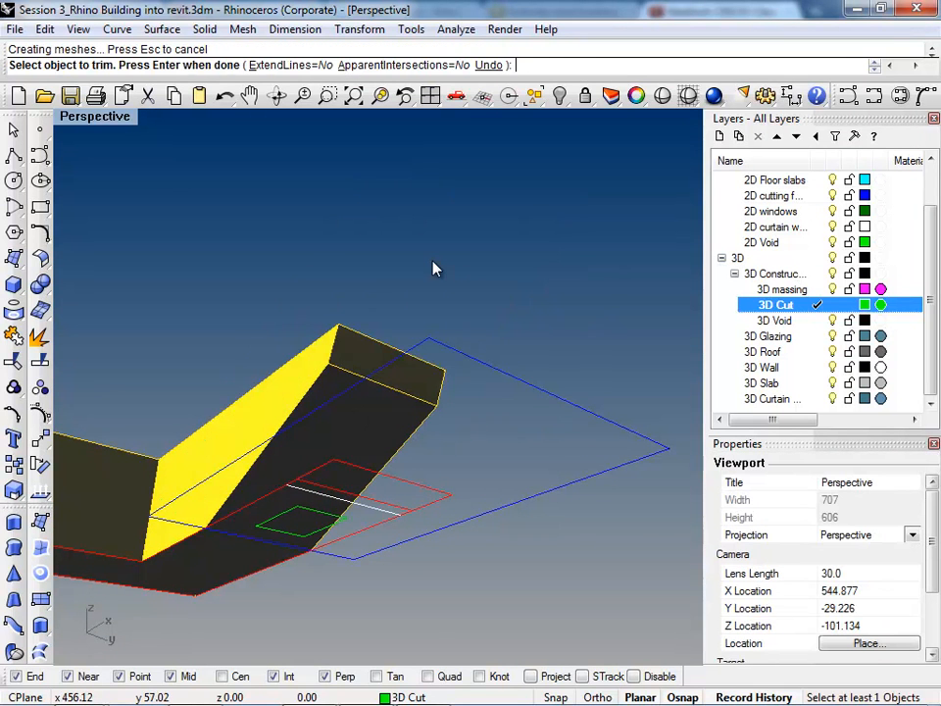
{"action": "key", "text": "Return"}
Step: Measure the distance between the white curtain wall line and the parallel red footprint line on the ground
{"action": "right_click_drag", "start_coordinate": [368, 379], "coordinate": [551, 451]}
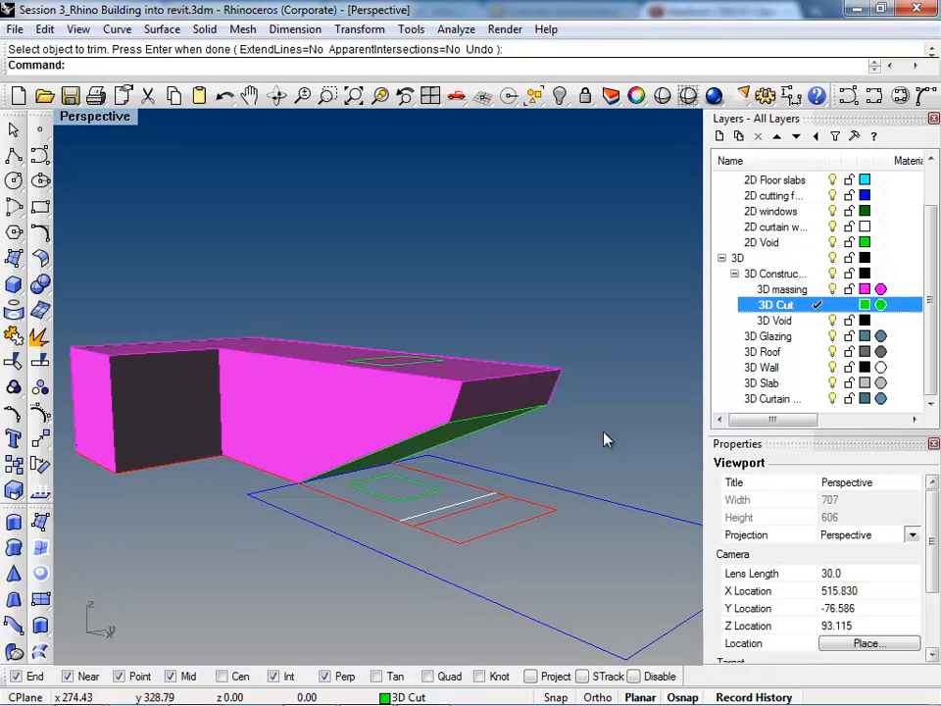
{"action": "right_click_drag", "start_coordinate": [472, 493], "coordinate": [519, 535]}
{"action": "scroll", "coordinate": [447, 508], "scroll_direction": "up", "scroll_amount": 3}
{"action": "left_click", "coordinate": [445, 506]}
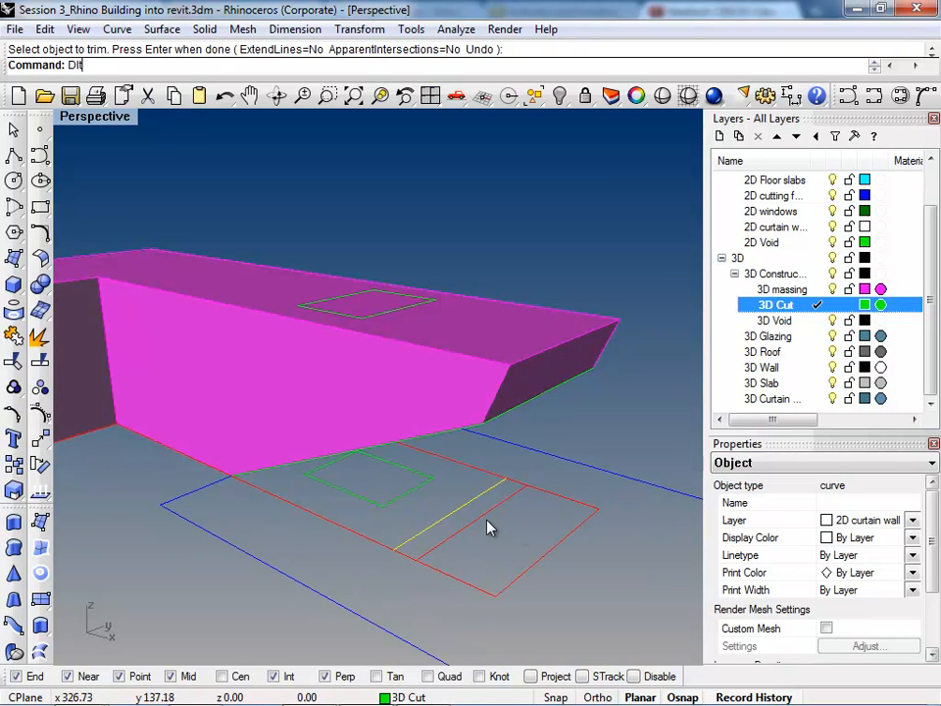
{"action": "key", "text": "Return"}
{"action": "left_click", "coordinate": [484, 513]}
{"action": "left_click", "coordinate": [460, 514]}
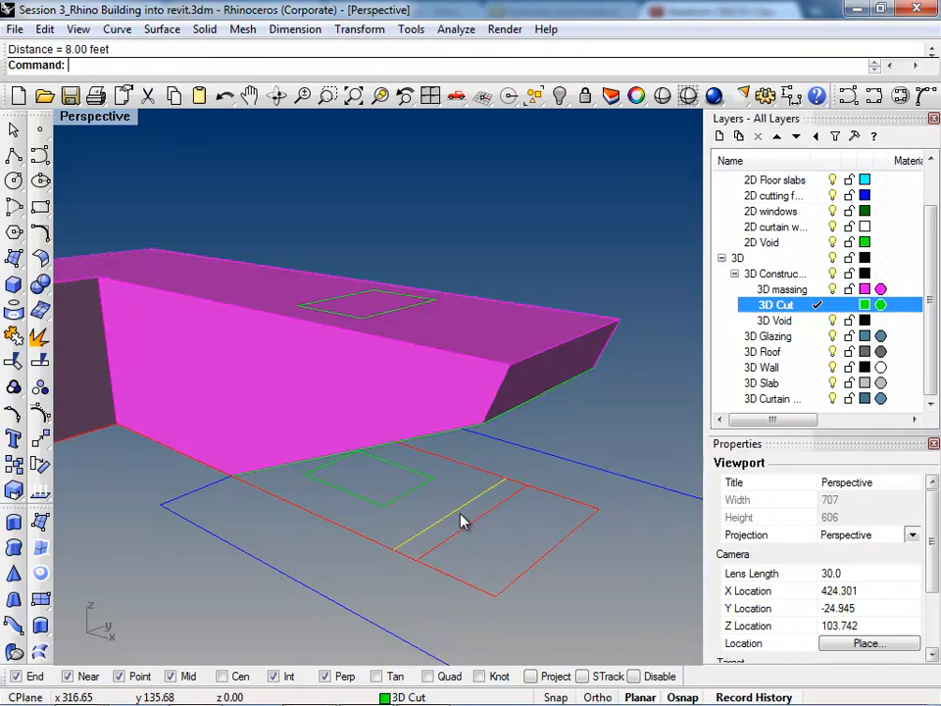
{"action": "scroll", "coordinate": [613, 473], "scroll_direction": "down", "scroll_amount": 2}
{"action": "key", "text": "Escape"}
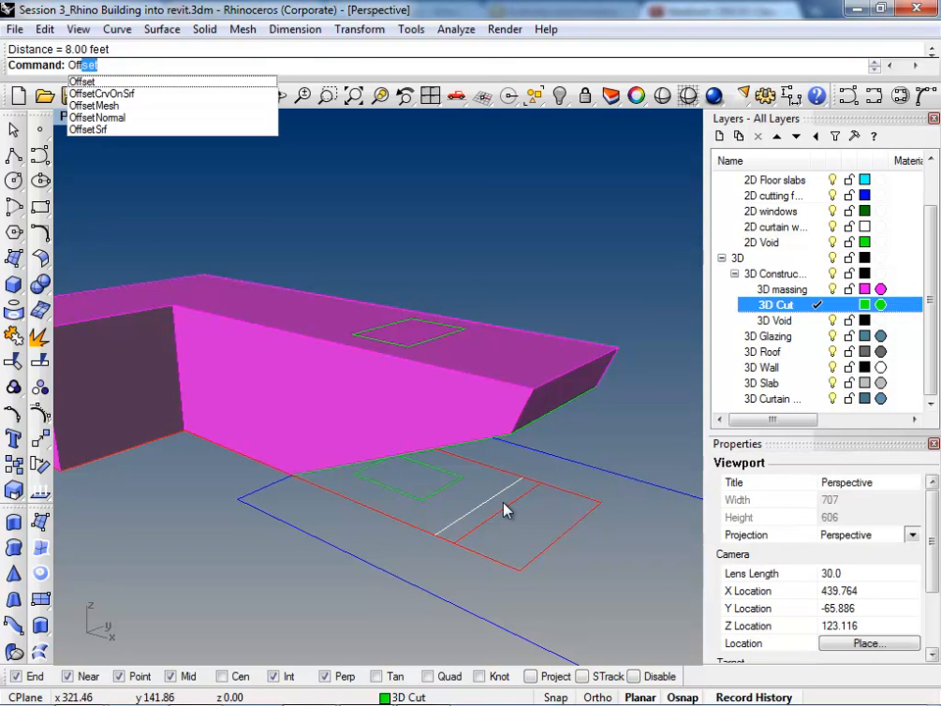
Step: Make 2D curtain wall the current layer and offset the building footprint curve inward by a distance of 8
{"action": "key", "text": "Return"}
{"action": "left_click", "coordinate": [495, 555]}
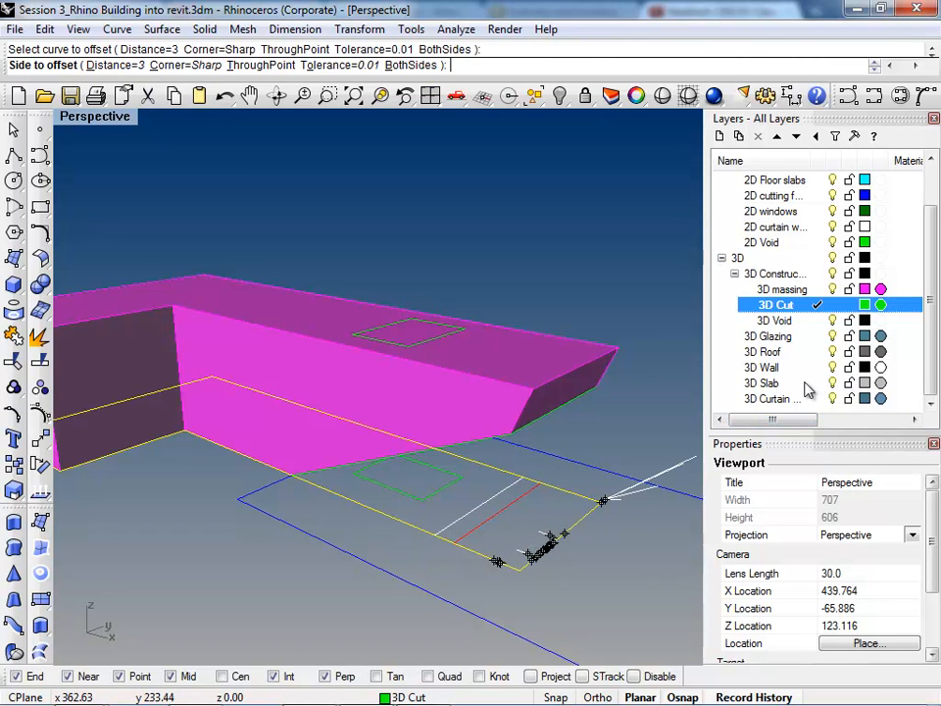
{"action": "scroll", "coordinate": [796, 304], "scroll_direction": "up", "scroll_amount": 3}
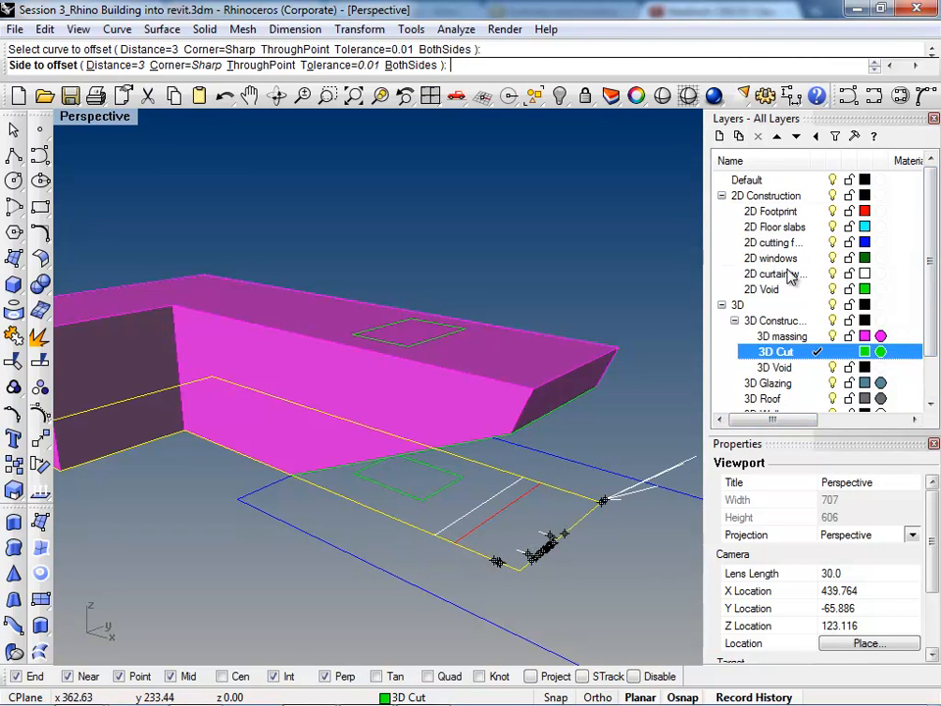
{"action": "left_click", "coordinate": [784, 274]}
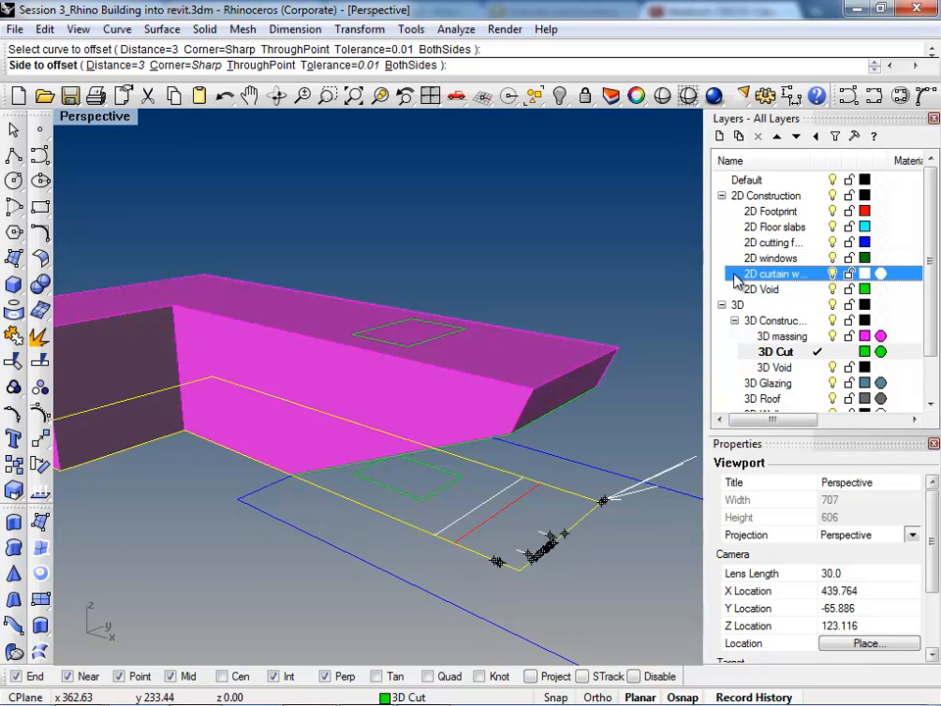
{"action": "left_click", "coordinate": [818, 274]}
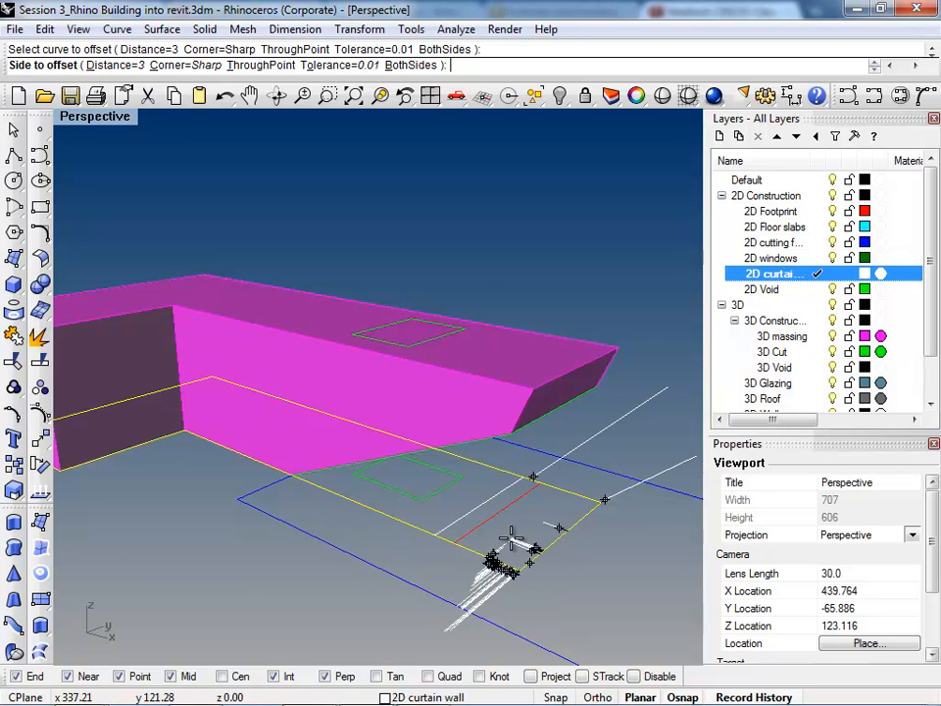
{"action": "scroll", "coordinate": [511, 539], "scroll_direction": "up", "scroll_amount": 2}
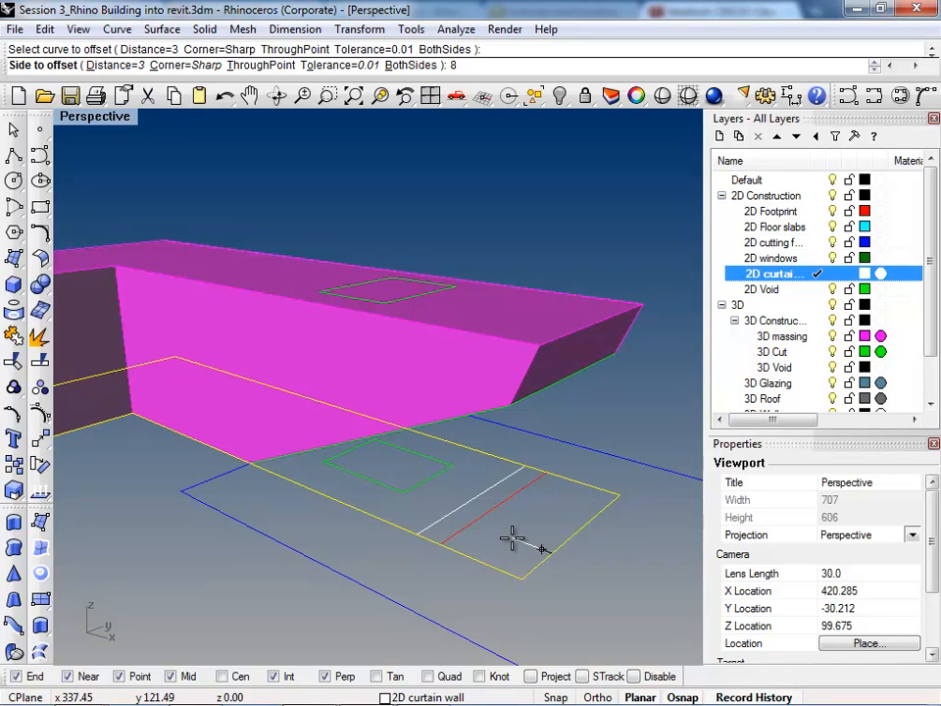
{"action": "key", "text": "Return"}
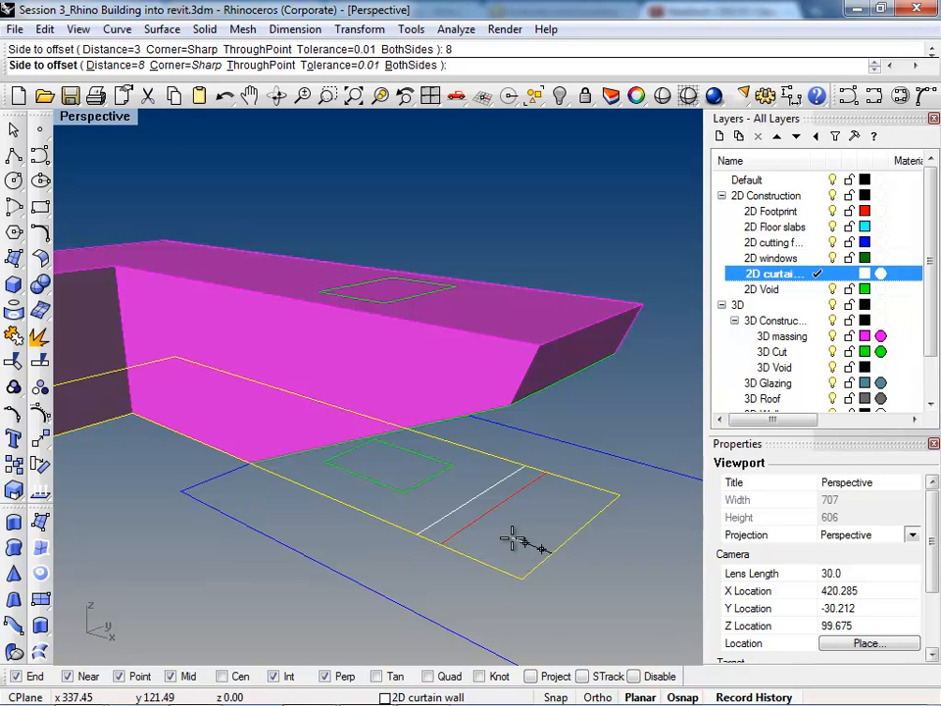
{"action": "left_click", "coordinate": [511, 539]}
Step: Extrude the offset curtain wall curve upward 60 without caps
{"action": "right_click_drag", "start_coordinate": [513, 546], "coordinate": [512, 496]}
{"action": "left_click", "coordinate": [454, 533]}
{"action": "left_click", "coordinate": [479, 504]}
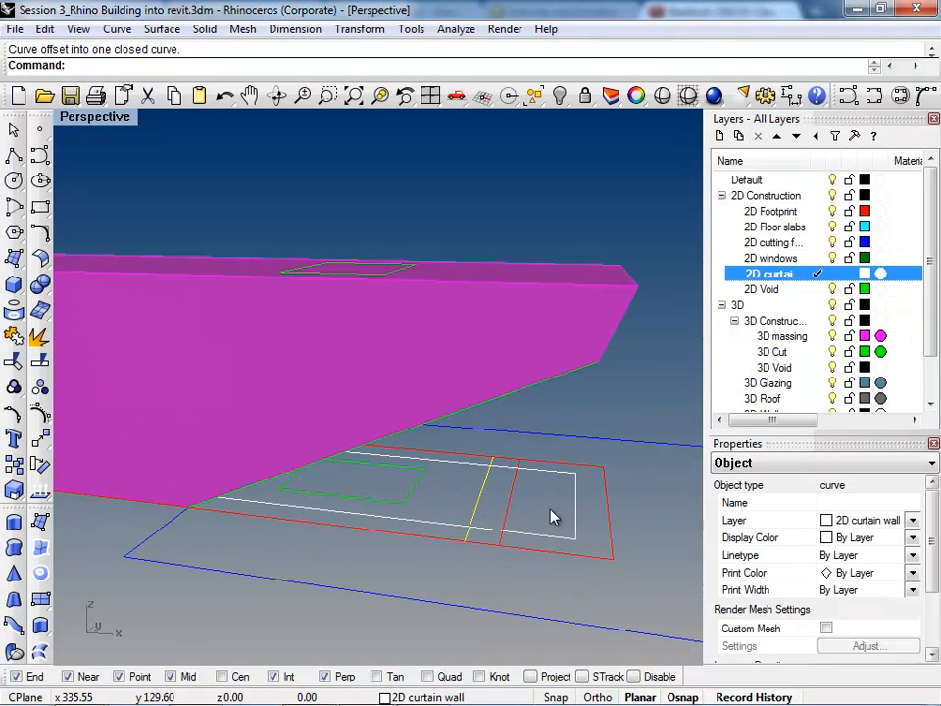
{"action": "right_click_drag", "start_coordinate": [584, 621], "coordinate": [558, 550]}
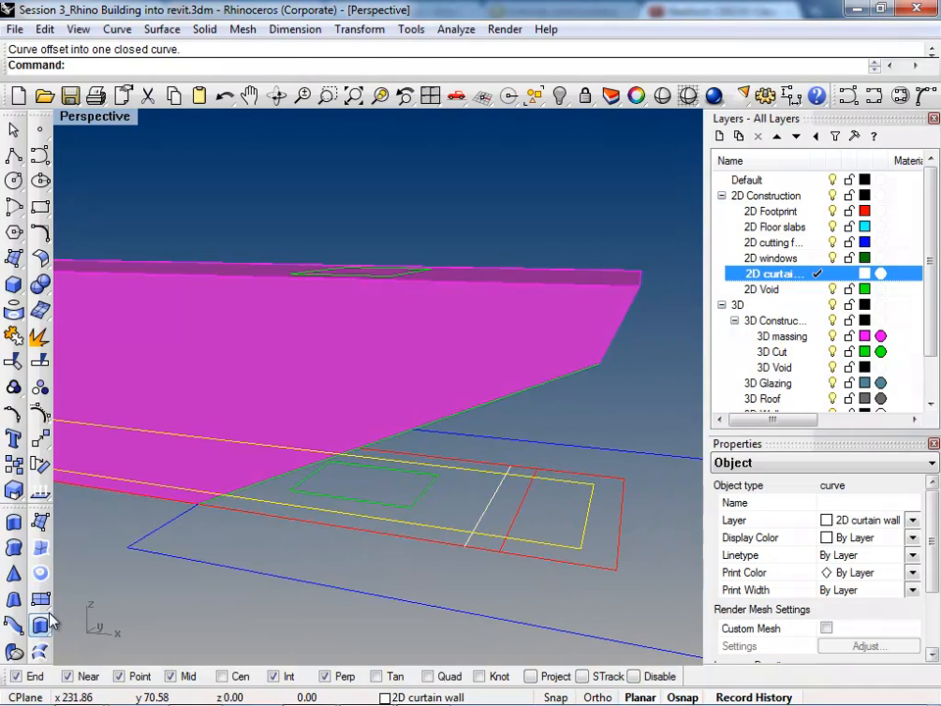
{"action": "left_click", "coordinate": [14, 485]}
{"action": "scroll", "coordinate": [383, 448], "scroll_direction": "up", "scroll_amount": 2}
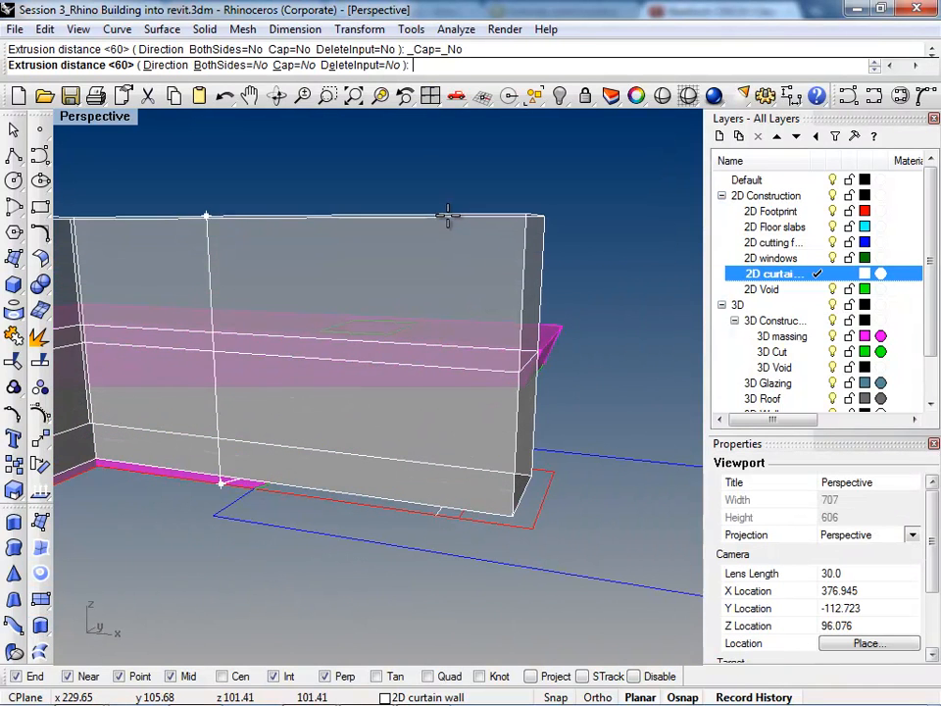
{"action": "type", "text": "60"}
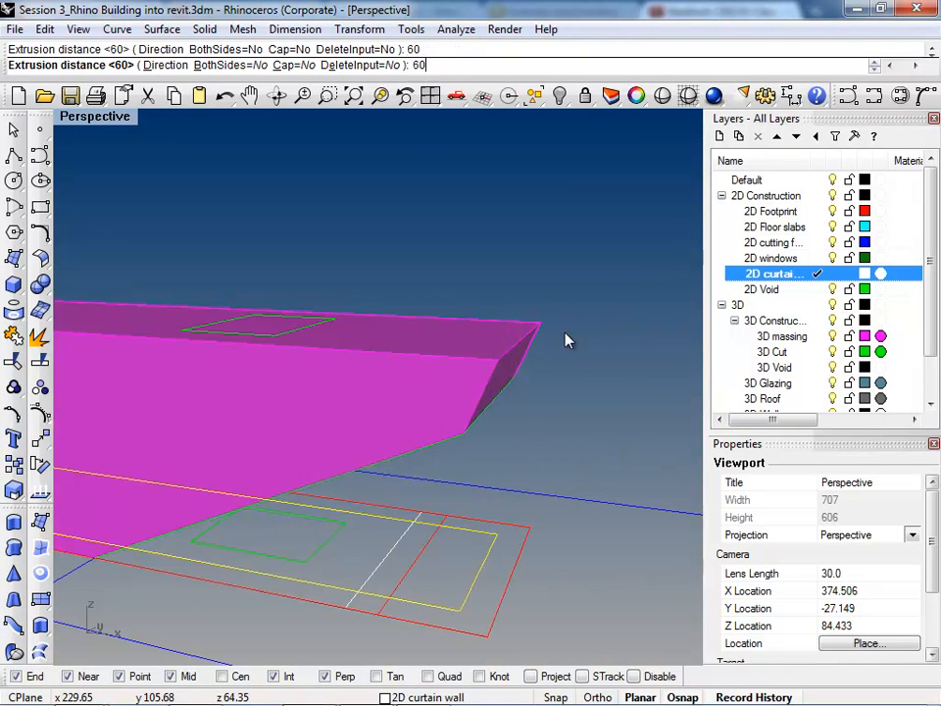
{"action": "key", "text": "Return"}
{"action": "key", "text": "Escape"}
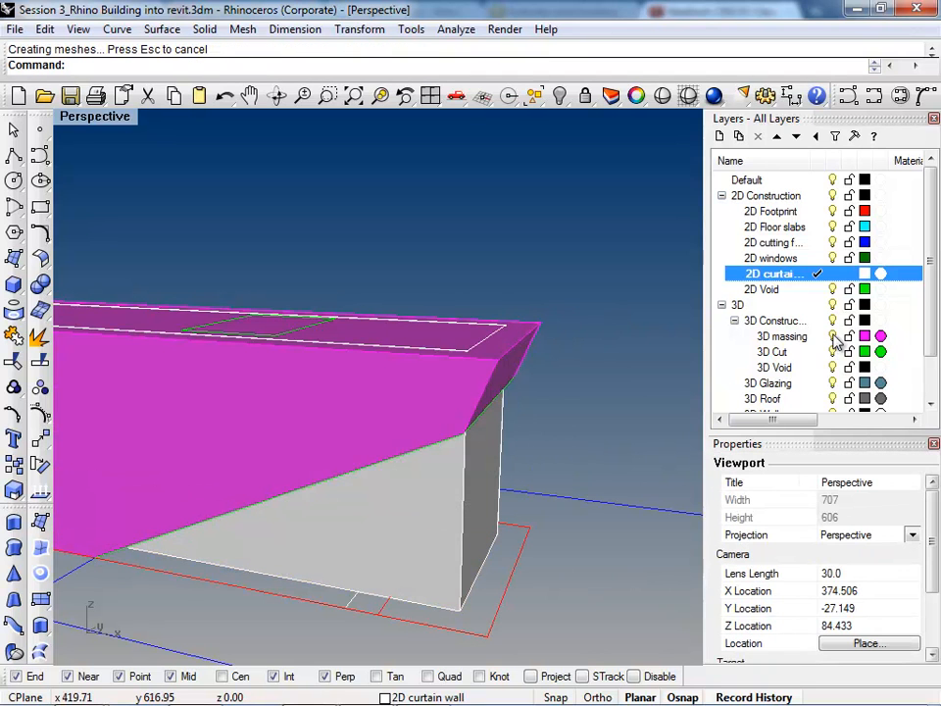
Step: Hide the 3D massing layer to check the extruded curtain walls against the sloped cut surface, and show the layer again
{"action": "left_click", "coordinate": [833, 337]}
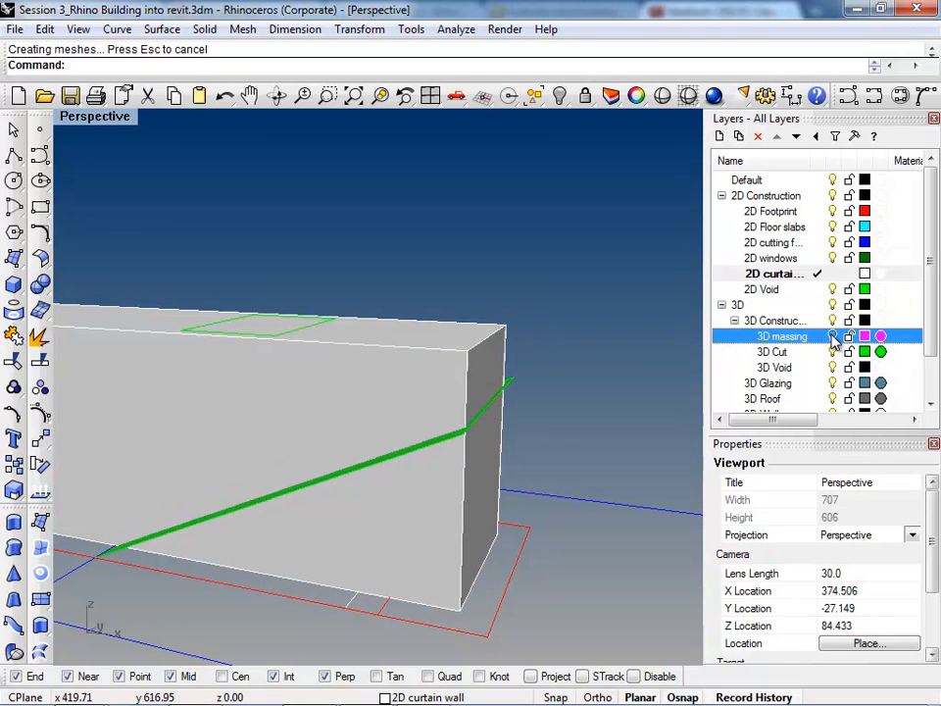
{"action": "right_click_drag", "start_coordinate": [560, 395], "coordinate": [471, 408]}
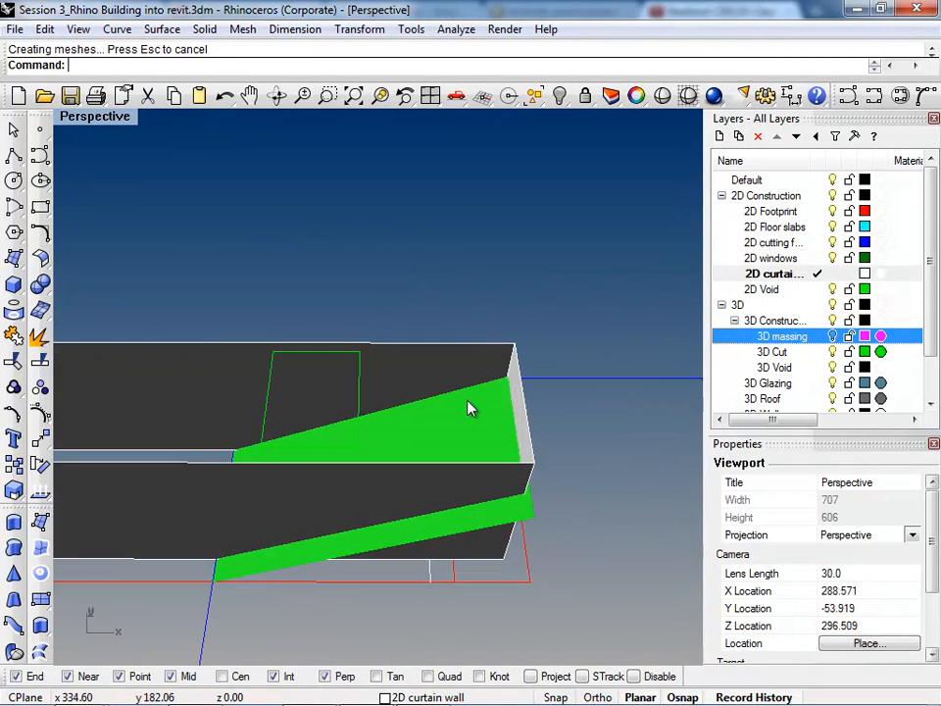
{"action": "left_click", "coordinate": [833, 336]}
Step: Join the sloped cut surface to the massing polysurface and hide the 3D massing layer
{"action": "right_click_drag", "start_coordinate": [394, 564], "coordinate": [296, 430]}
{"action": "left_click", "coordinate": [296, 431]}
{"action": "right_click_drag", "start_coordinate": [427, 492], "coordinate": [391, 462]}
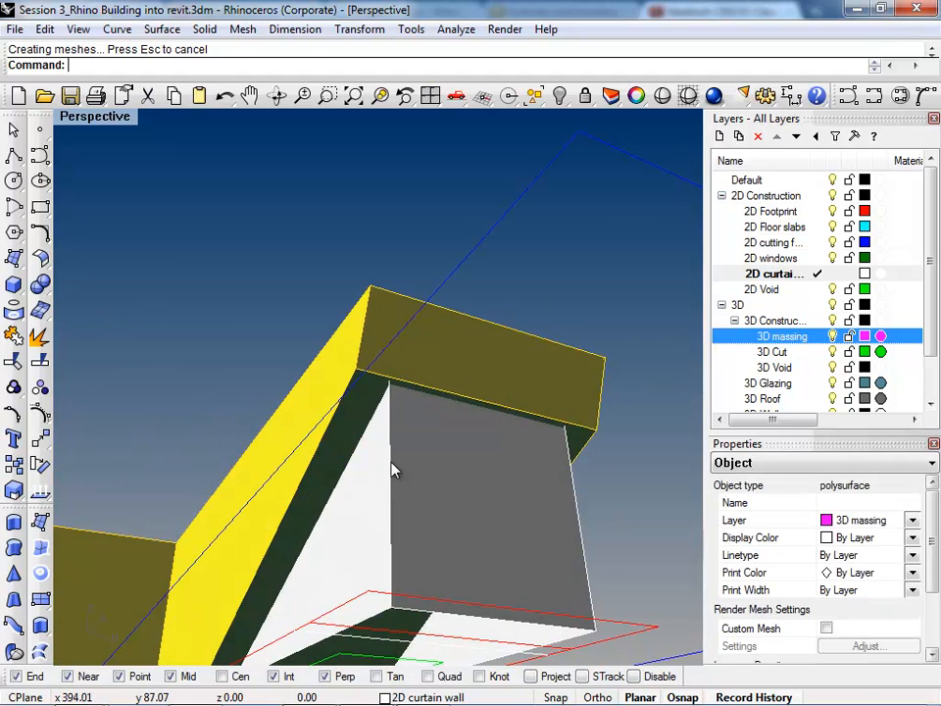
{"action": "right_click", "coordinate": [352, 433]}
{"action": "right_click", "coordinate": [345, 437]}
{"action": "right_click_drag", "start_coordinate": [422, 406], "coordinate": [461, 529]}
{"action": "left_click", "coordinate": [833, 338]}
{"action": "right_click_drag", "start_coordinate": [345, 540], "coordinate": [434, 640]}
{"action": "scroll", "coordinate": [469, 422], "scroll_direction": "up", "scroll_amount": 3}
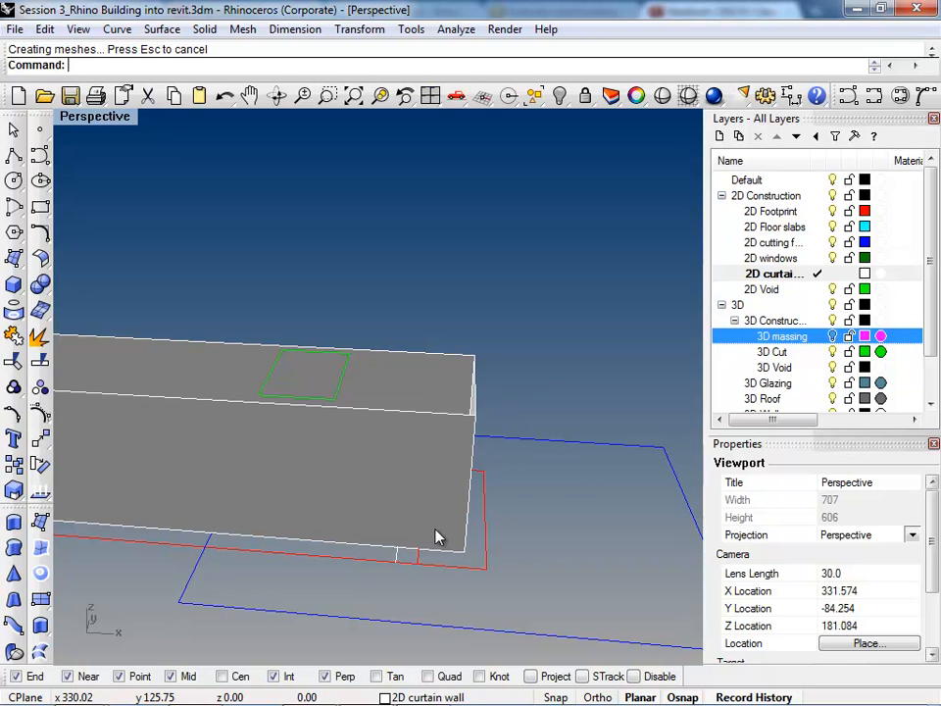
{"action": "type", "text": "Offset"}
{"action": "key", "text": "Return"}
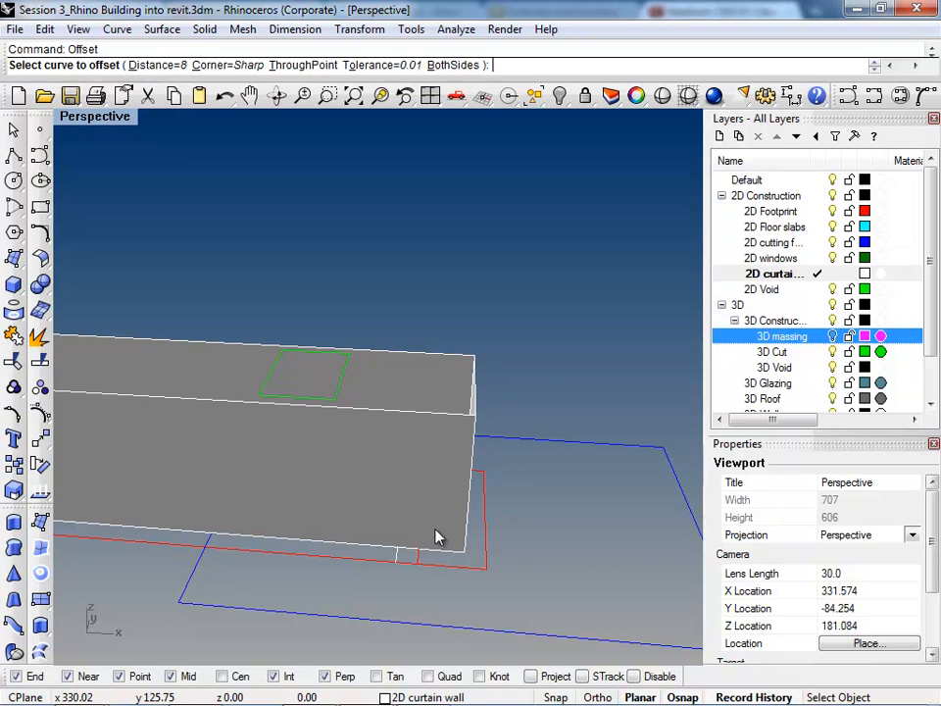
{"action": "left_click", "coordinate": [447, 562]}
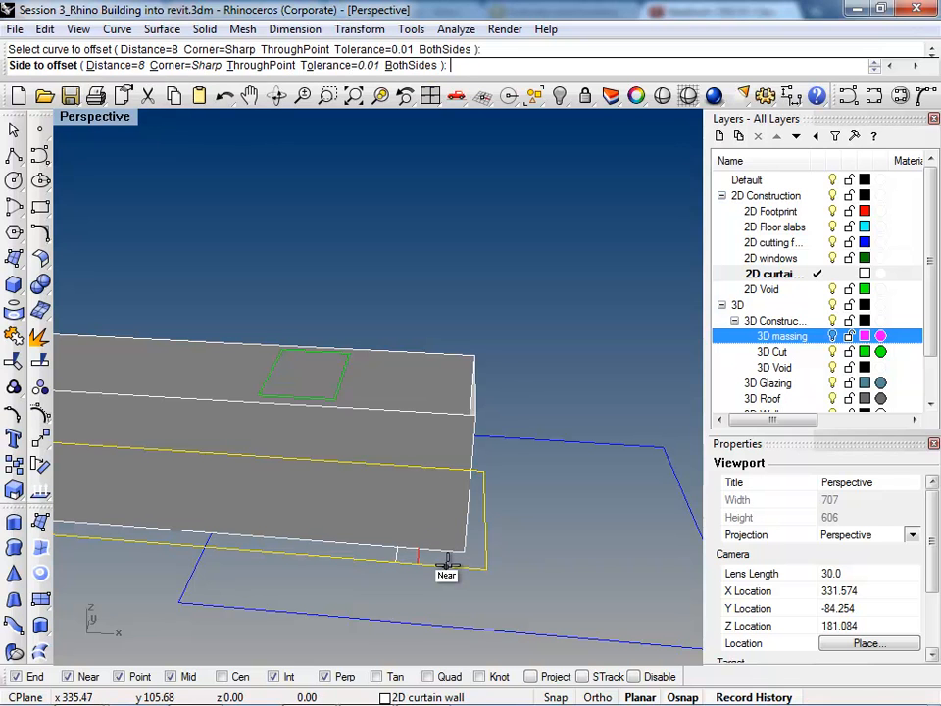
{"action": "right_click_drag", "start_coordinate": [424, 523], "coordinate": [437, 660]}
{"action": "scroll", "coordinate": [351, 370], "scroll_direction": "up", "scroll_amount": 7}
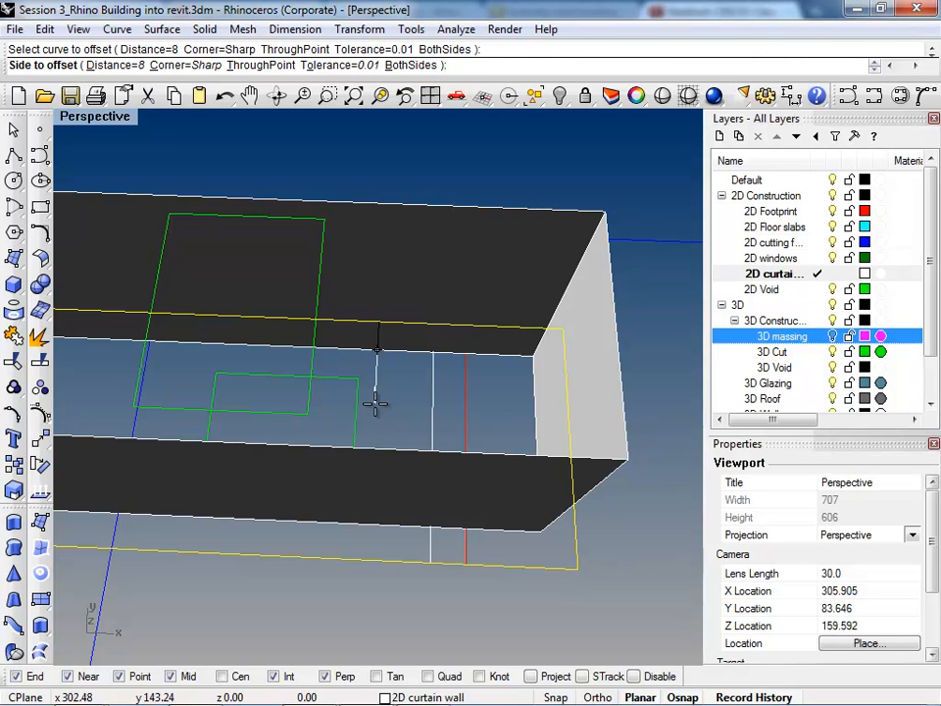
{"action": "left_click", "coordinate": [378, 394]}
{"action": "right_click_drag", "start_coordinate": [380, 394], "coordinate": [360, 501]}
{"action": "left_click", "coordinate": [502, 447]}
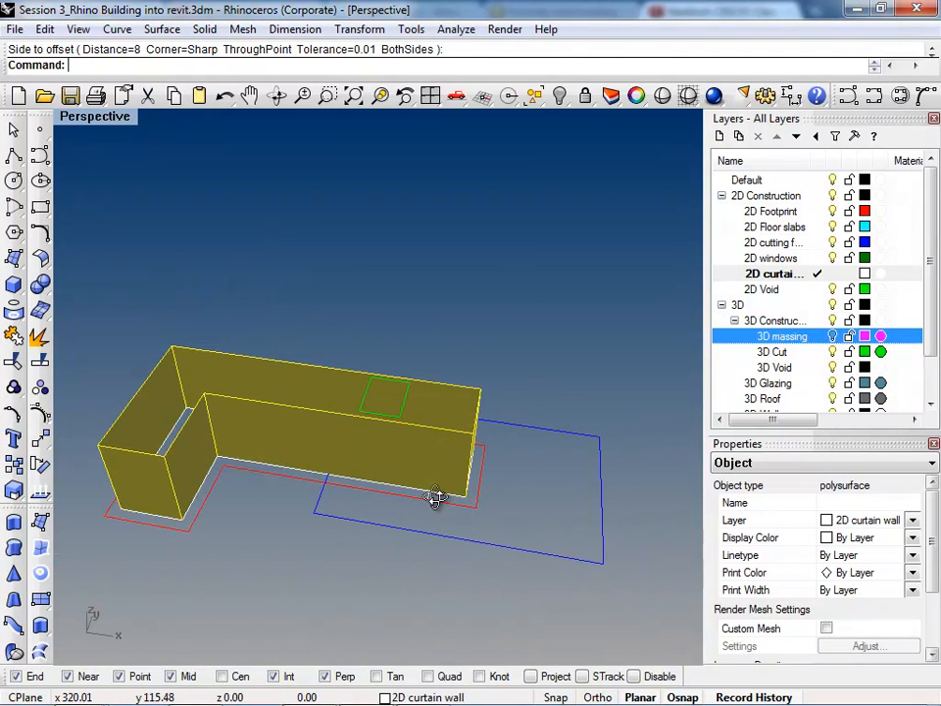
Step: Loft a slanted surface between the white curtain wall line on the ground and the top edge of the extrusion's end wall
{"action": "right_click_drag", "start_coordinate": [437, 487], "coordinate": [491, 425]}
{"action": "scroll", "coordinate": [494, 424], "scroll_direction": "up", "scroll_amount": 5}
{"action": "left_click", "coordinate": [557, 430]}
{"action": "type", "text": "L"}
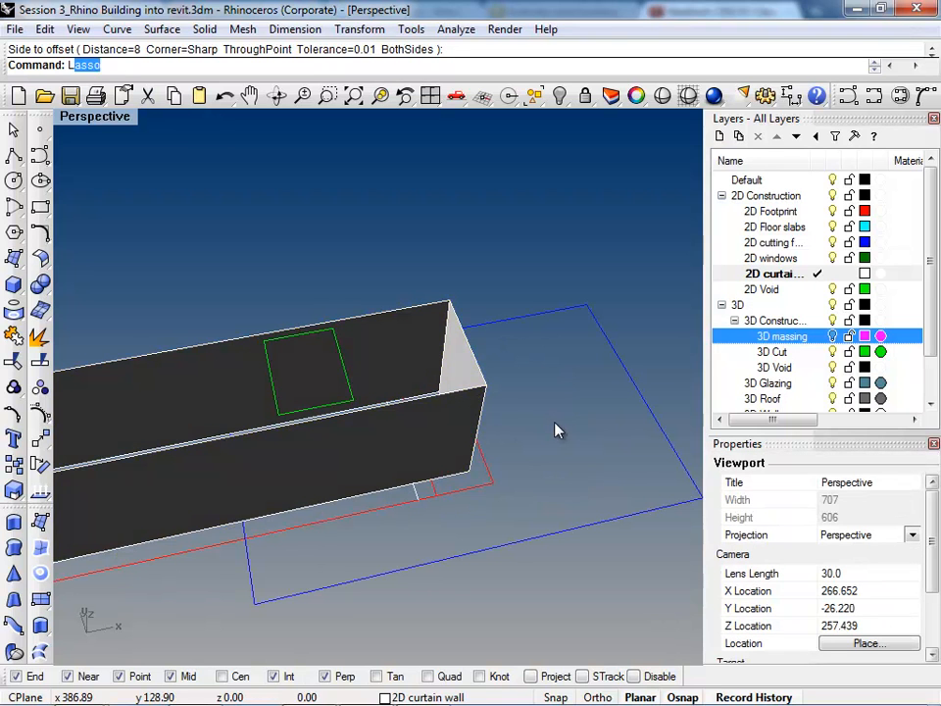
{"action": "type", "text": "oft"}
{"action": "key", "text": "Return"}
{"action": "right_click_drag", "start_coordinate": [577, 285], "coordinate": [407, 350]}
{"action": "scroll", "coordinate": [407, 350], "scroll_direction": "up", "scroll_amount": 3}
{"action": "left_click", "coordinate": [387, 420]}
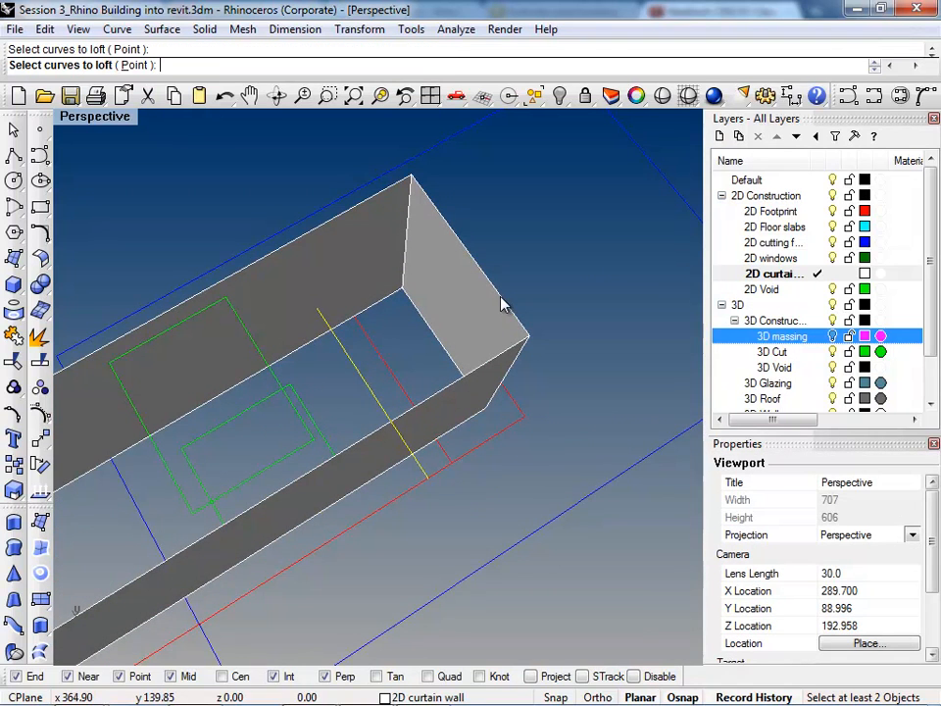
{"action": "key", "text": "Escape"}
{"action": "right_click", "coordinate": [389, 412]}
{"action": "left_click", "coordinate": [388, 411]}
{"action": "left_click", "coordinate": [512, 328]}
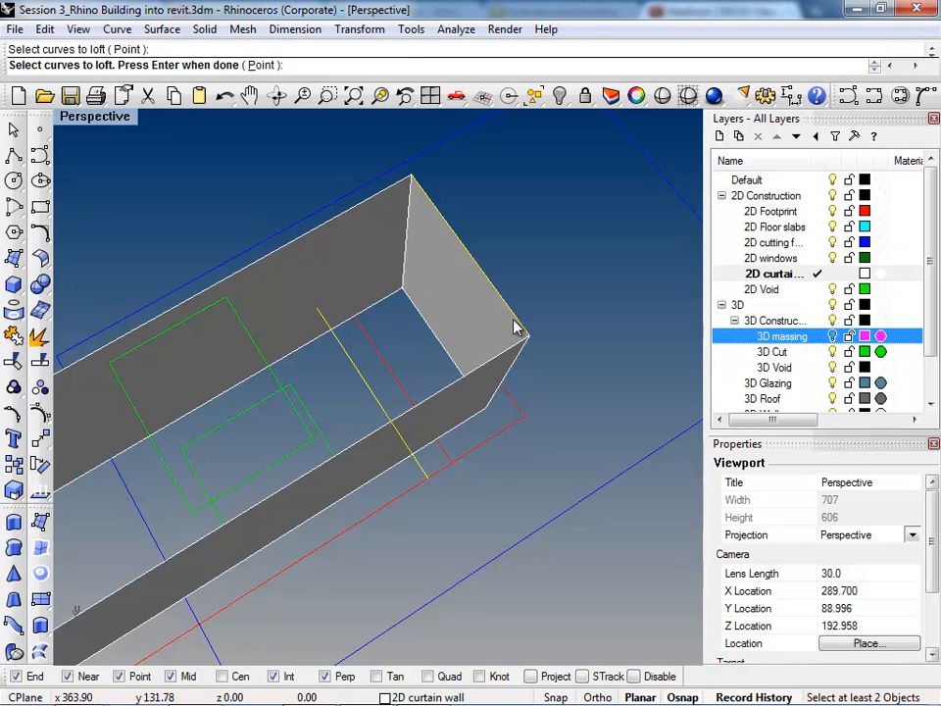
{"action": "key", "text": "Return"}
{"action": "key", "text": "Return"}
Step: Trim off the end of the extruded curtain walls beyond the slanted loft surface
{"action": "right_click_drag", "start_coordinate": [458, 420], "coordinate": [456, 305]}
{"action": "left_click", "coordinate": [420, 358]}
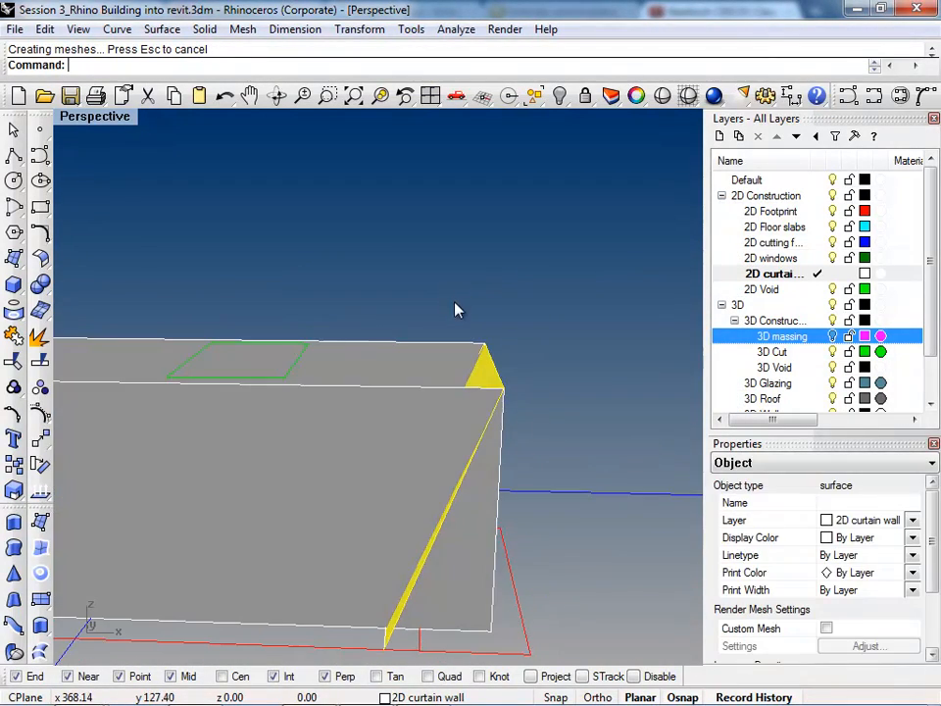
{"action": "type", "text": "Trim"}
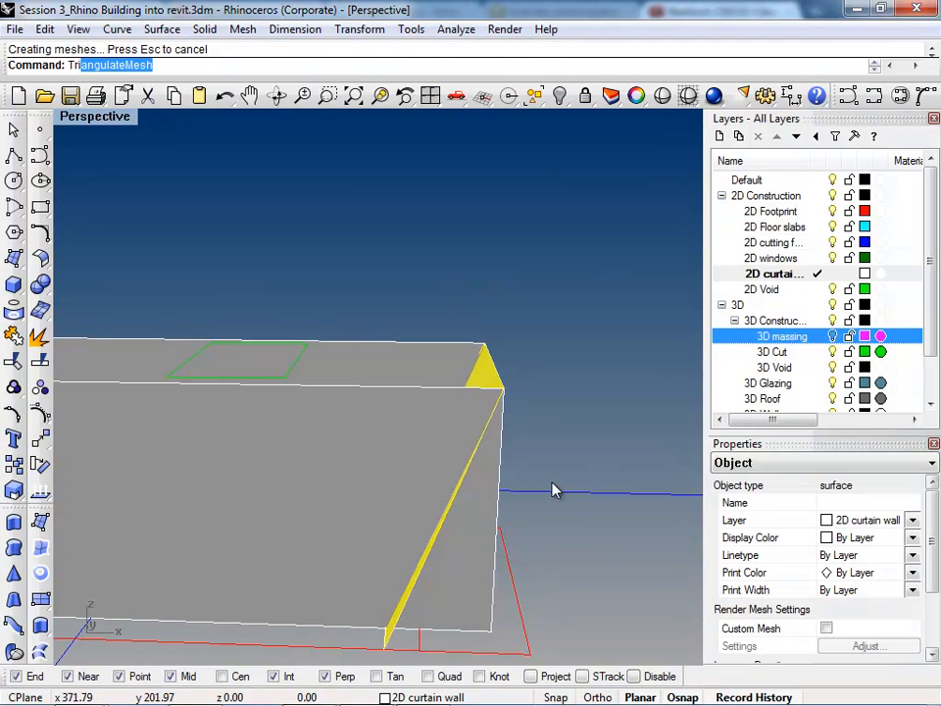
{"action": "key", "text": "Return"}
{"action": "right_click_drag", "start_coordinate": [500, 520], "coordinate": [471, 480]}
{"action": "left_click", "coordinate": [499, 487]}
{"action": "key", "text": "Return"}
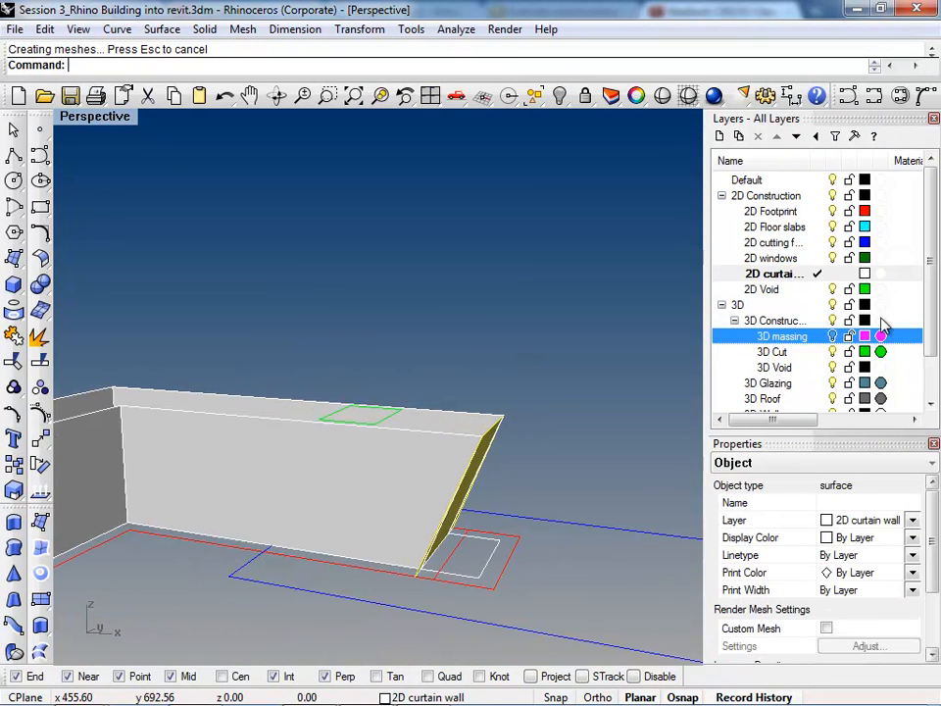
Step: Trim the excess of the slanted loft surface outside the extruded curtain walls, using the walls as the cutting object
{"action": "left_click", "coordinate": [832, 336]}
{"action": "left_click", "coordinate": [832, 336]}
{"action": "right_click_drag", "start_coordinate": [521, 555], "coordinate": [341, 470]}
{"action": "scroll", "coordinate": [342, 471], "scroll_direction": "up", "scroll_amount": 3}
{"action": "left_click", "coordinate": [341, 471]}
{"action": "key", "text": "Return"}
{"action": "right_click_drag", "start_coordinate": [371, 578], "coordinate": [336, 614]}
{"action": "left_click", "coordinate": [350, 611]}
{"action": "key", "text": "Return"}
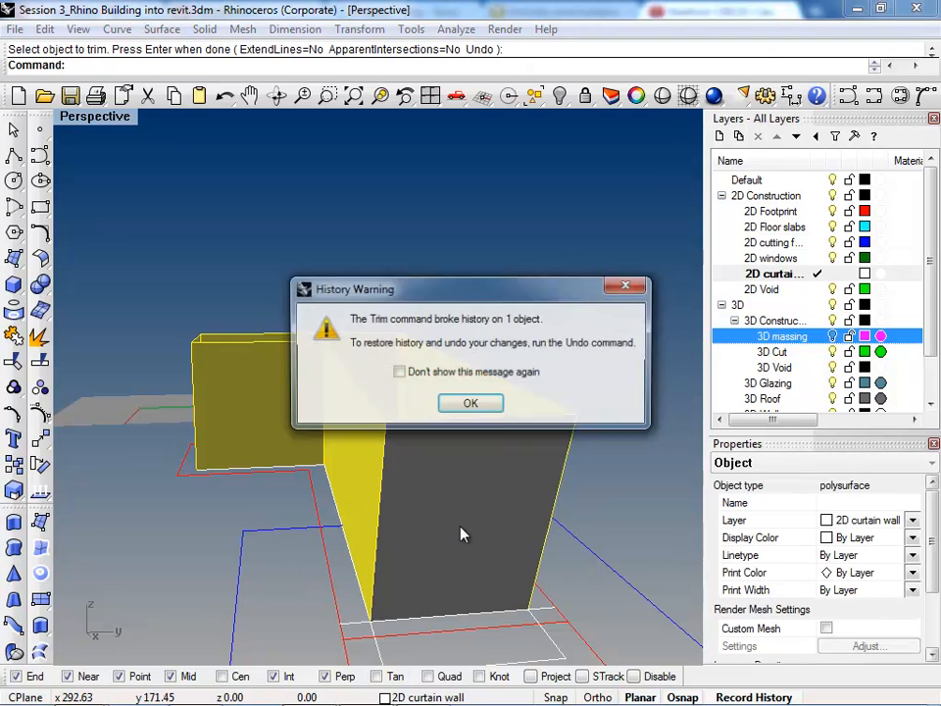
{"action": "left_click", "coordinate": [470, 405]}
Step: Set the History options to Record=No and Update=No
{"action": "type", "text": "His"}
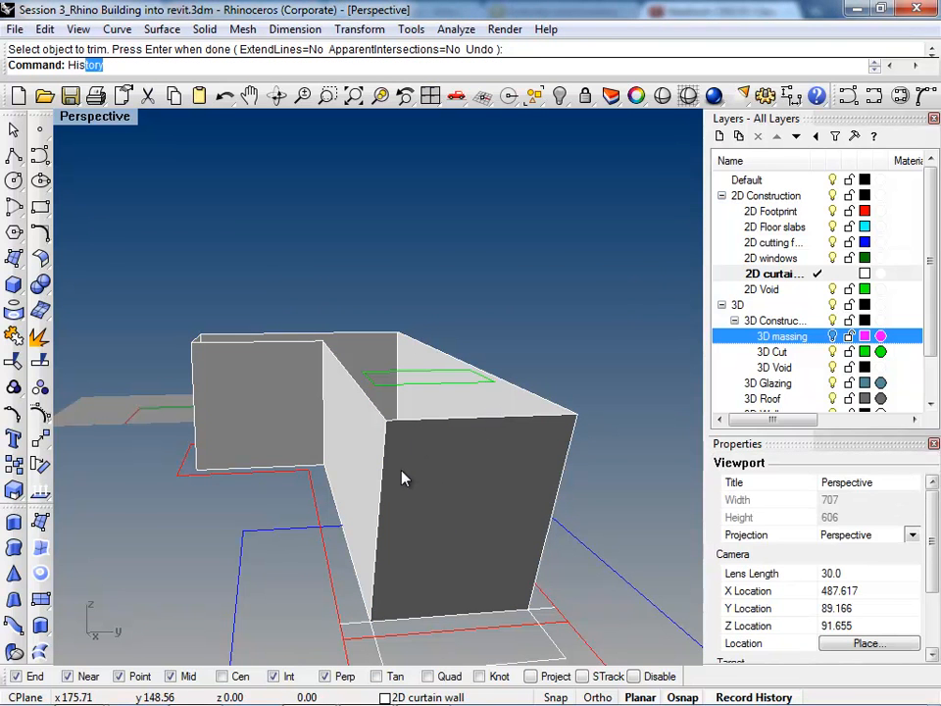
{"action": "key", "text": "Return"}
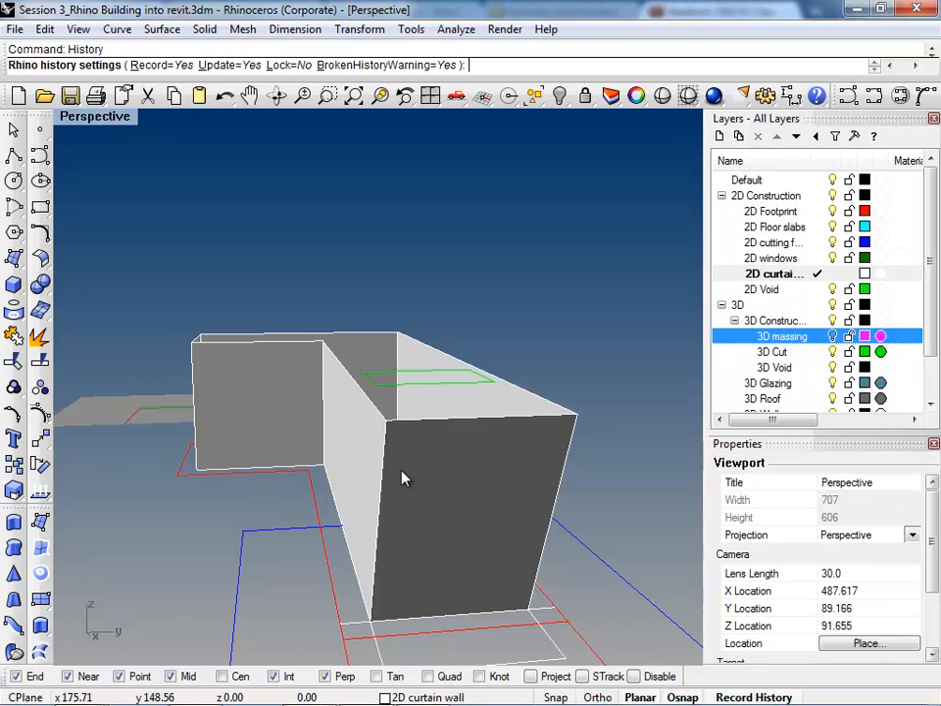
{"action": "left_click", "coordinate": [162, 65]}
{"action": "left_click", "coordinate": [236, 65]}
{"action": "key", "text": "Return"}
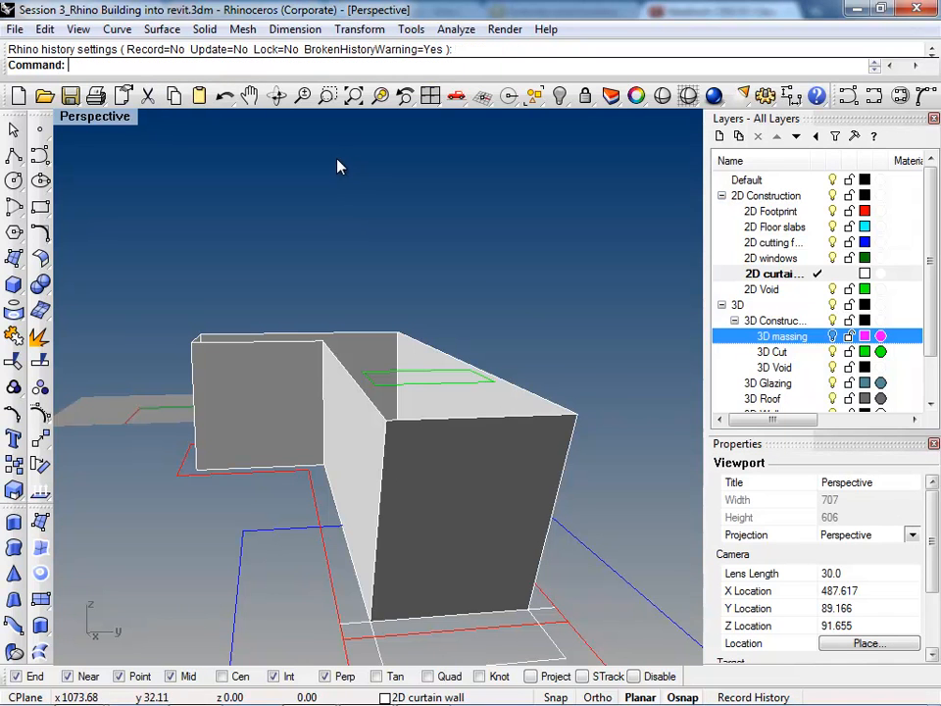
Step: Join the extruded curtain walls and the slanted end surface into one polysurface
{"action": "scroll", "coordinate": [337, 162], "scroll_direction": "down", "scroll_amount": 2}
{"action": "right_click_drag", "start_coordinate": [347, 379], "coordinate": [378, 351]}
{"action": "left_click", "coordinate": [374, 351]}
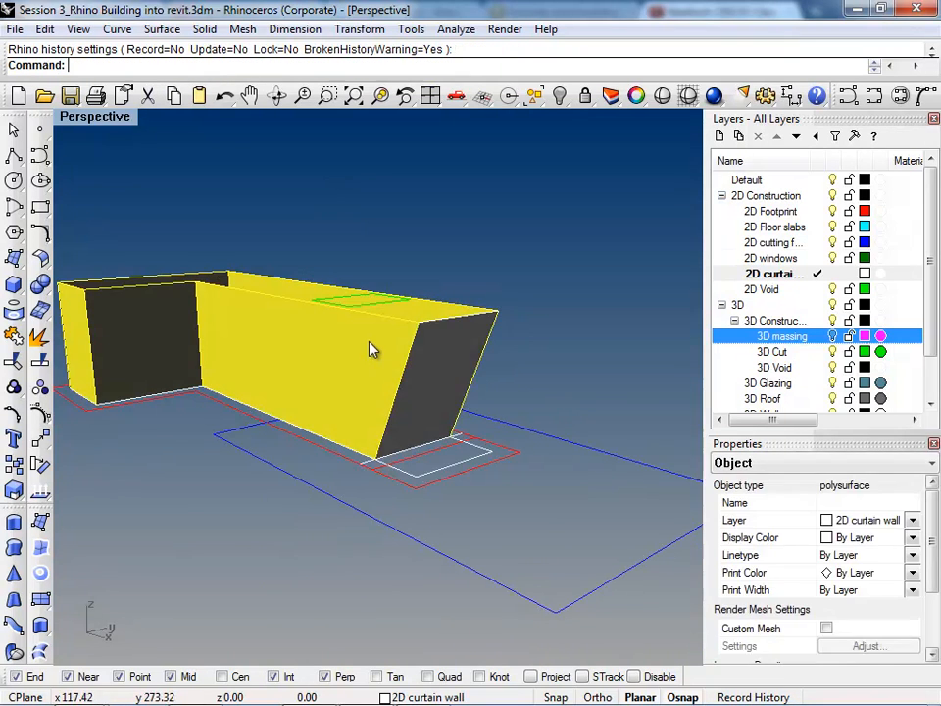
{"action": "key", "text": "ctrl+j"}
{"action": "left_click", "coordinate": [447, 353]}
{"action": "key", "text": "Return"}
{"action": "right_click_drag", "start_coordinate": [447, 355], "coordinate": [407, 400]}
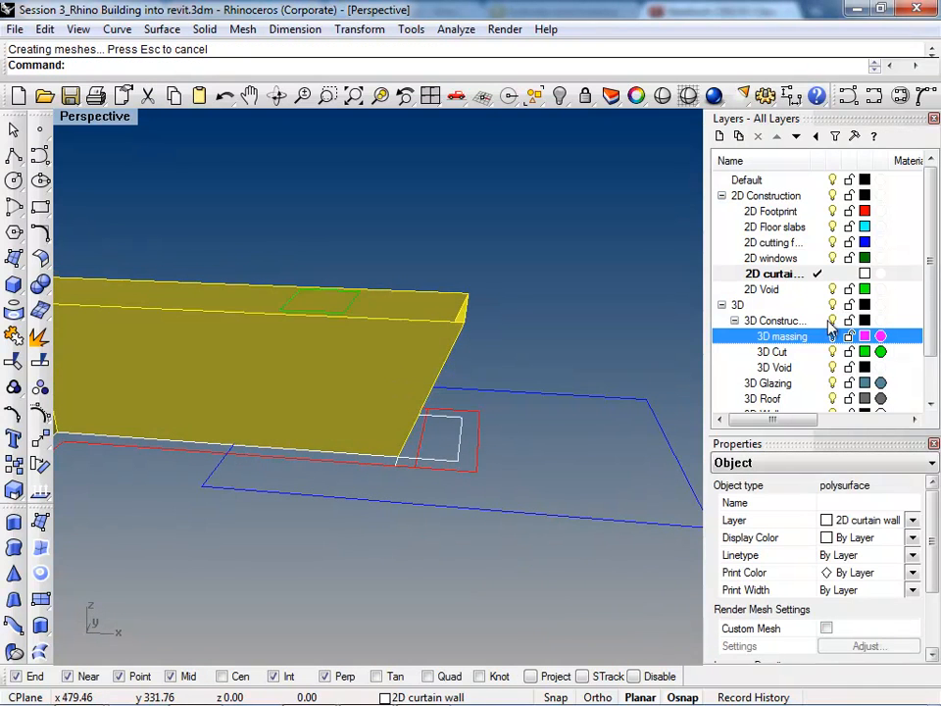
Step: Show the 3D massing layer and select the joined curtain wall polysurface
{"action": "left_click", "coordinate": [833, 336]}
{"action": "right_click_drag", "start_coordinate": [500, 447], "coordinate": [374, 456]}
{"action": "left_click", "coordinate": [557, 369]}
{"action": "scroll", "coordinate": [387, 381], "scroll_direction": "up", "scroll_amount": 4}
{"action": "left_click", "coordinate": [374, 456]}
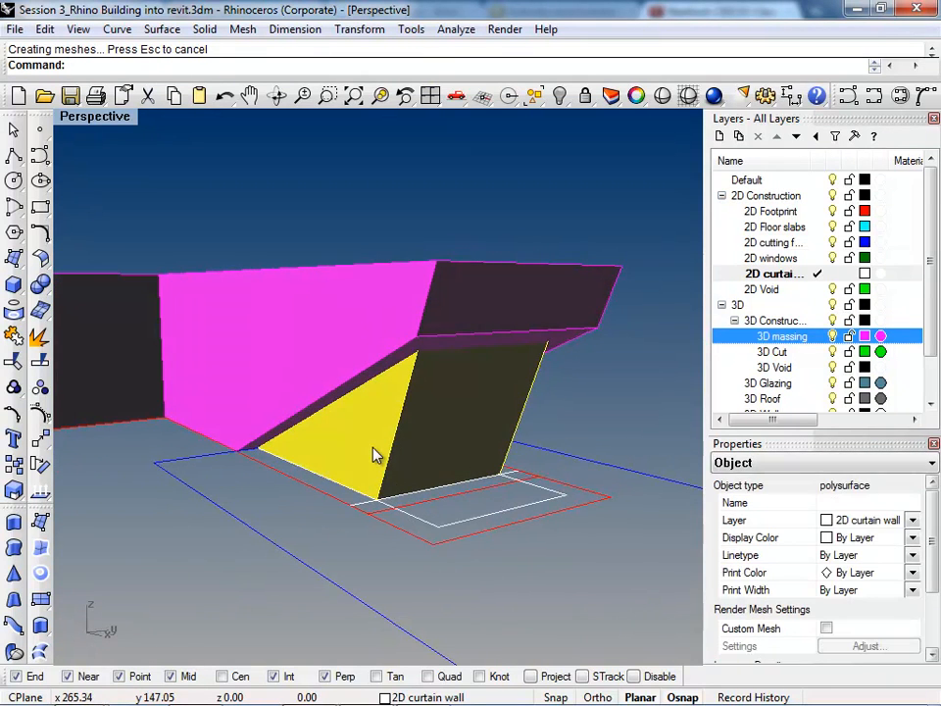
Step: Try to split the curtain wall polysurface with the massing, and undo the split
{"action": "type", "text": "t"}
{"action": "key", "text": "Return"}
{"action": "right_click_drag", "start_coordinate": [373, 456], "coordinate": [390, 336]}
{"action": "left_click", "coordinate": [392, 334]}
{"action": "key", "text": "Return"}
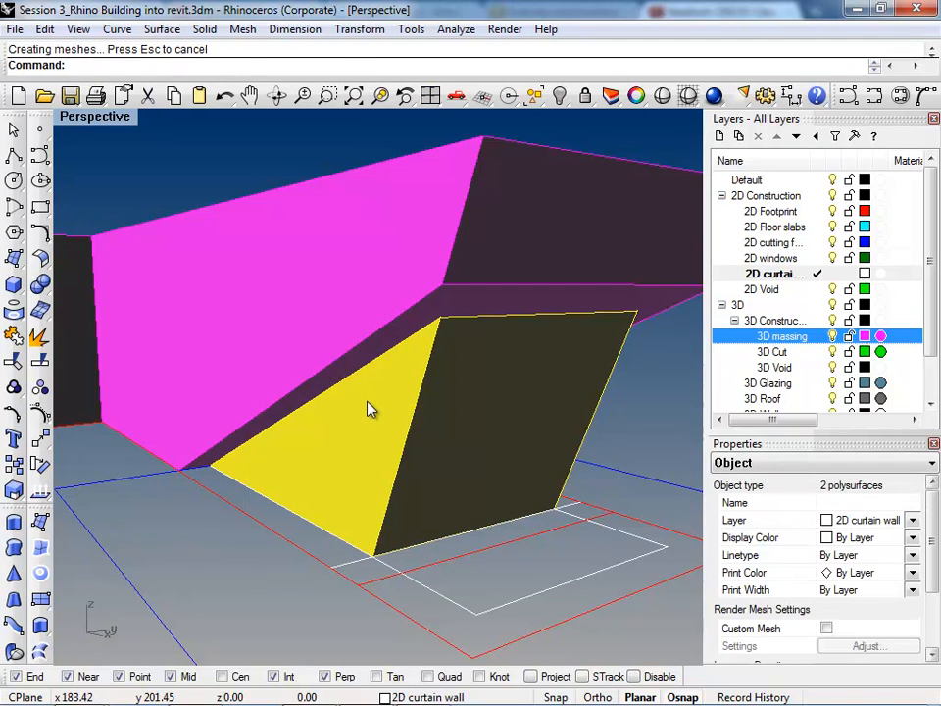
{"action": "key", "text": "ctrl+z"}
Step: Split the joined curtain wall polysurface, using the 3D massing polysurface as the cutting object
{"action": "right_click_drag", "start_coordinate": [366, 407], "coordinate": [383, 433]}
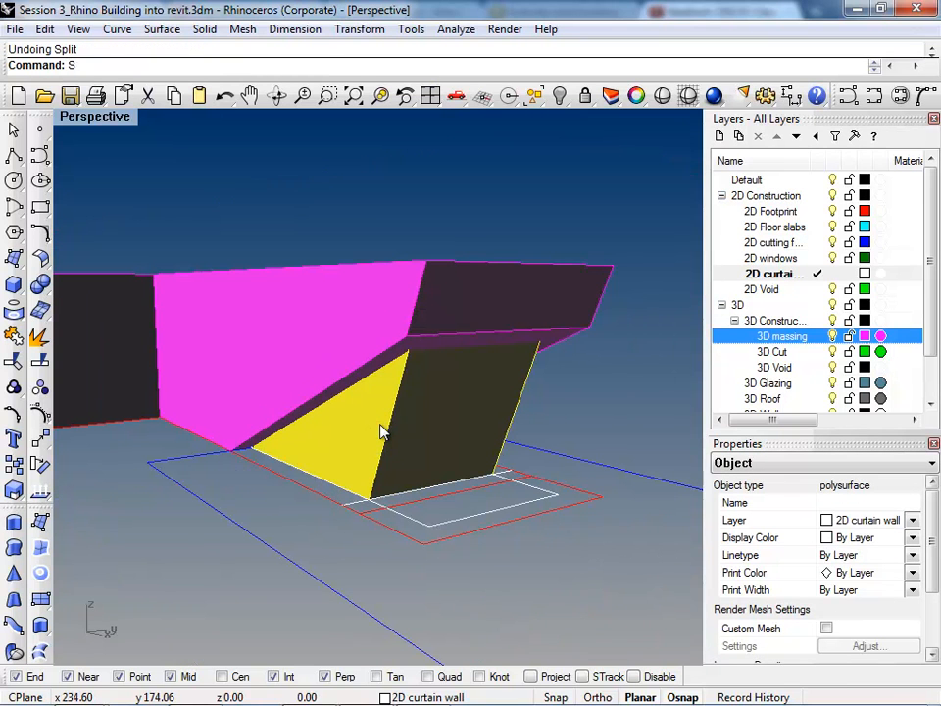
{"action": "type", "text": "t"}
{"action": "key", "text": "Return"}
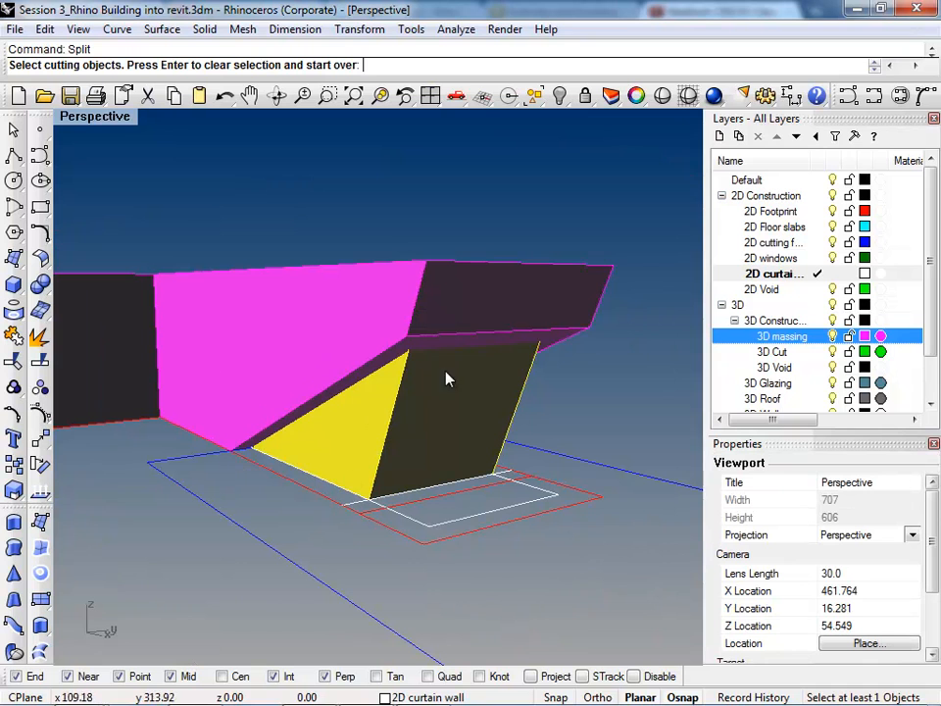
{"action": "right_click_drag", "start_coordinate": [415, 375], "coordinate": [382, 381]}
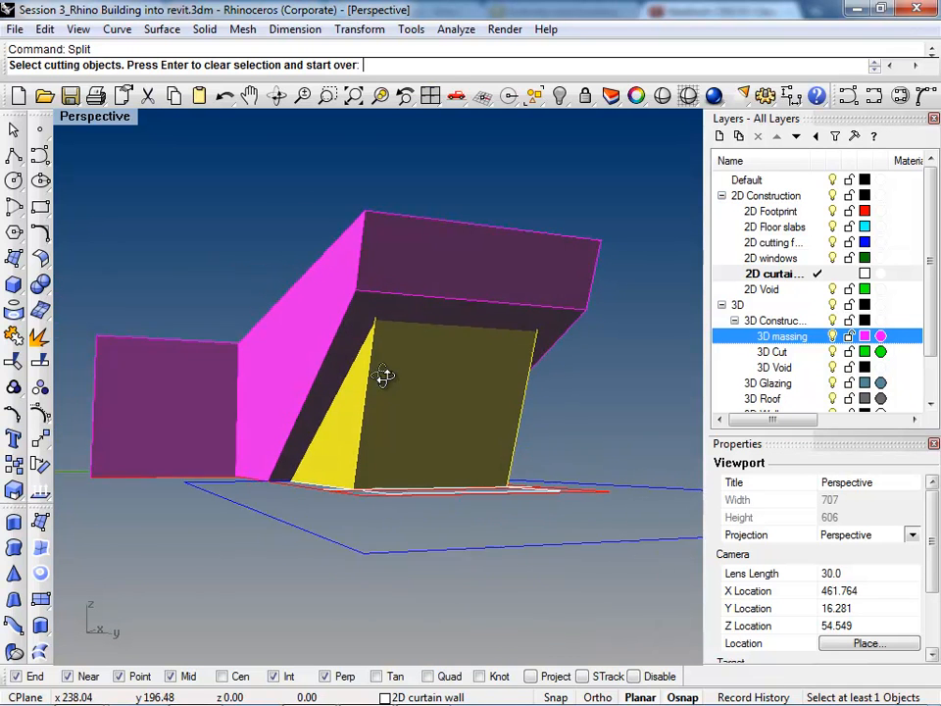
{"action": "scroll", "coordinate": [353, 338], "scroll_direction": "up", "scroll_amount": 4}
{"action": "left_click", "coordinate": [348, 337]}
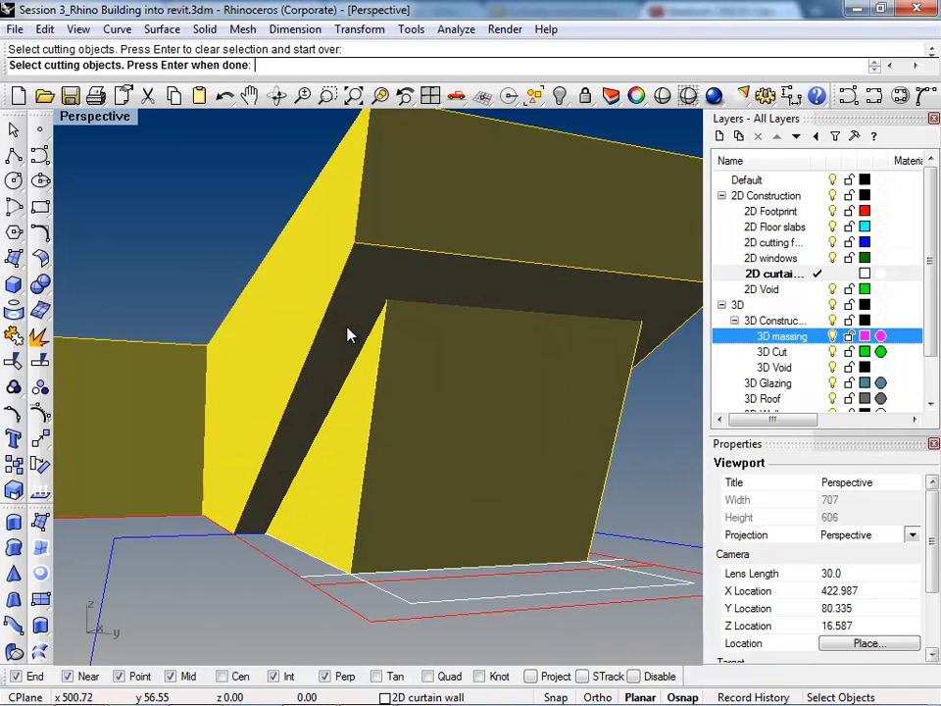
{"action": "key", "text": "Return"}
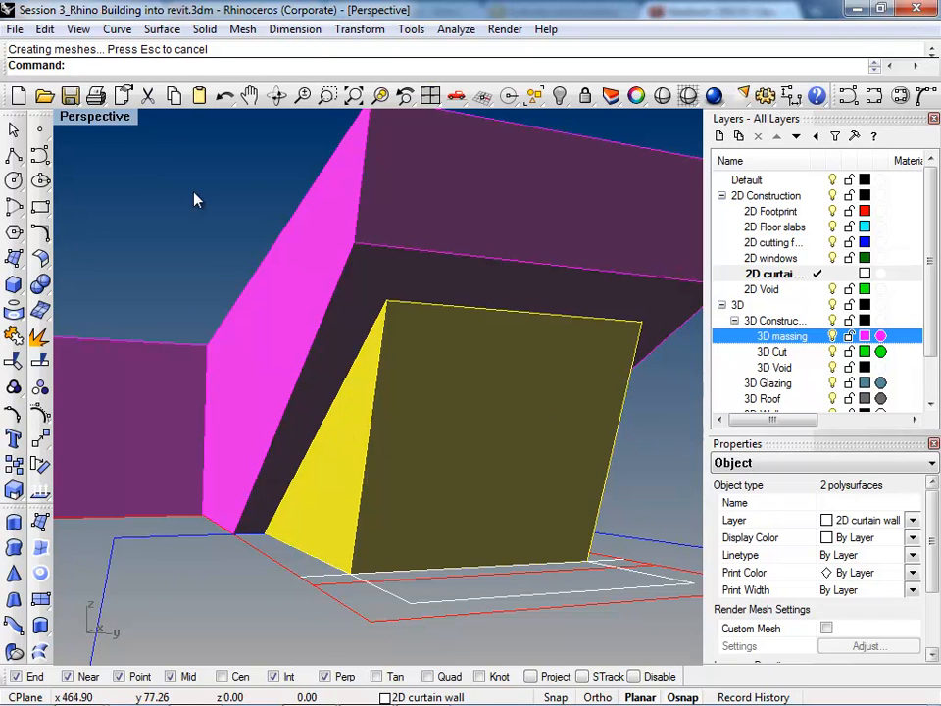
Step: Set the perspective viewport to Ghosted display and delete the split curtain wall portion inside the massing
{"action": "left_click", "coordinate": [118, 116]}
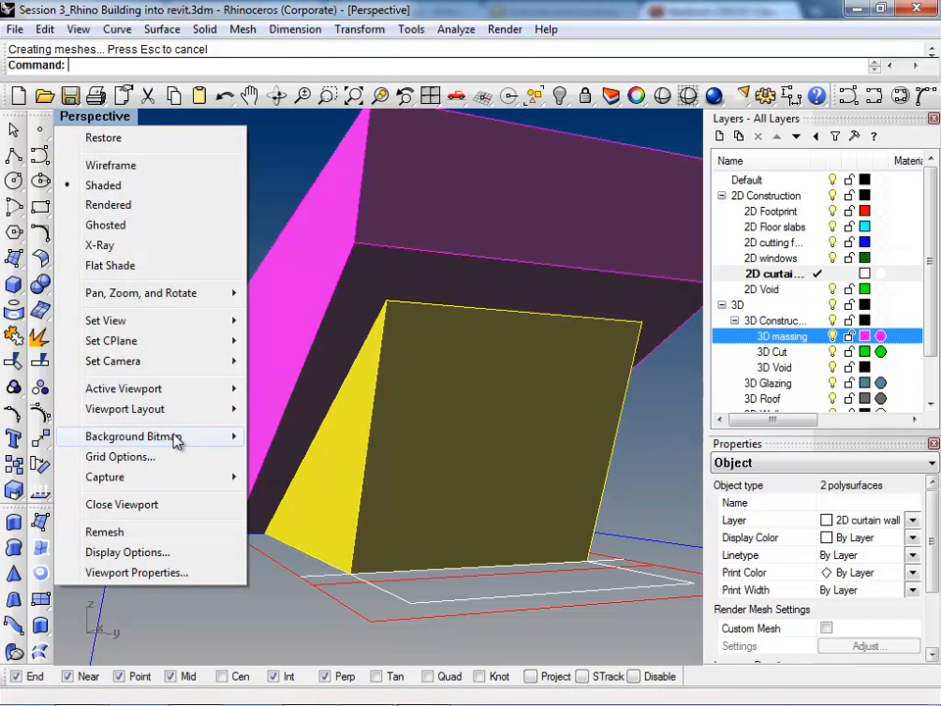
{"action": "left_click", "coordinate": [106, 225]}
{"action": "right_click_drag", "start_coordinate": [233, 425], "coordinate": [365, 409]}
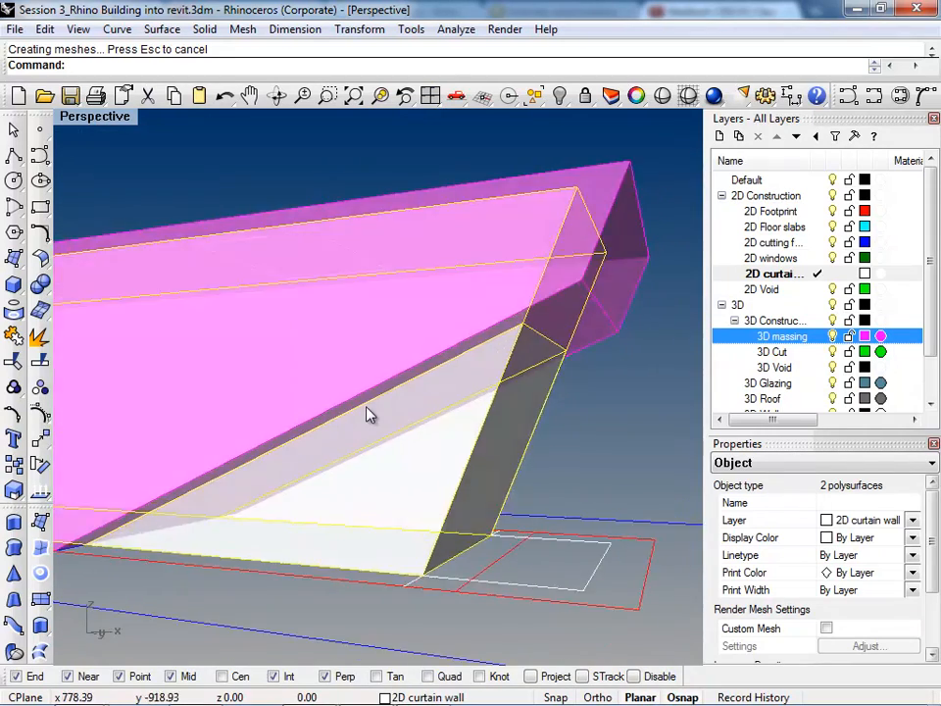
{"action": "scroll", "coordinate": [366, 409], "scroll_direction": "down", "scroll_amount": 6}
{"action": "right_click_drag", "start_coordinate": [488, 447], "coordinate": [416, 458]}
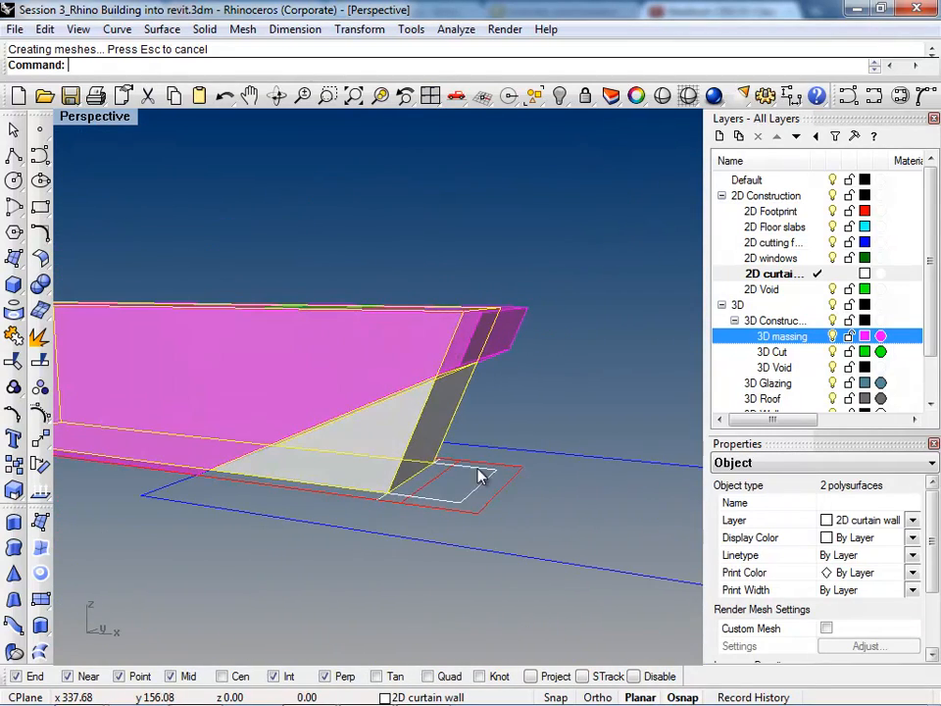
{"action": "left_click", "coordinate": [456, 410]}
{"action": "right_click_drag", "start_coordinate": [455, 410], "coordinate": [428, 483]}
{"action": "key", "text": "Delete"}
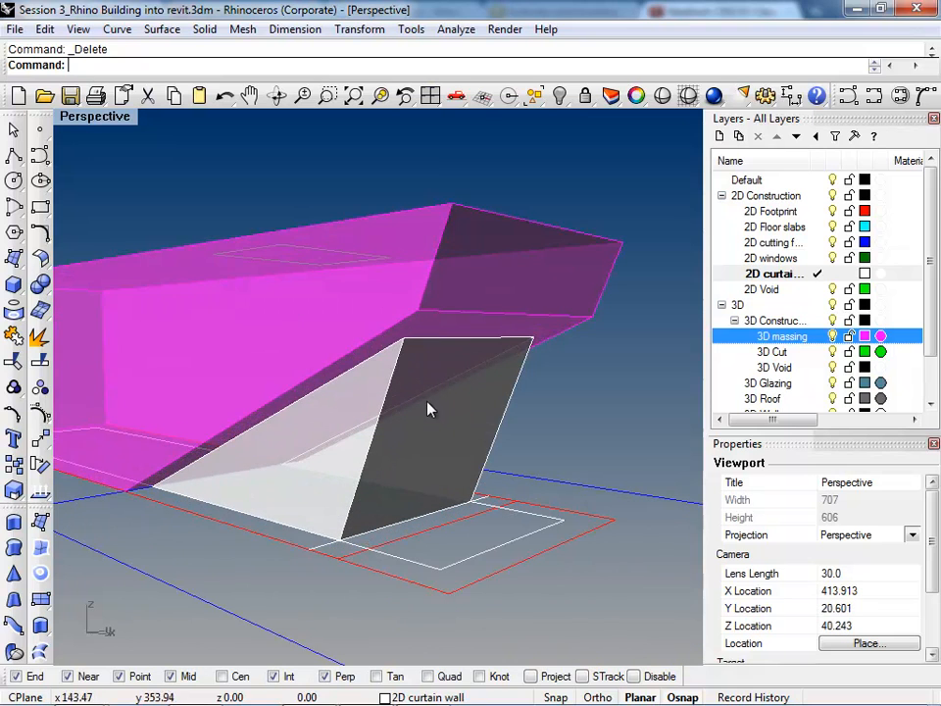
Step: Extract the sloped underside surface from the massing polysurface
{"action": "right_click_drag", "start_coordinate": [569, 505], "coordinate": [563, 293]}
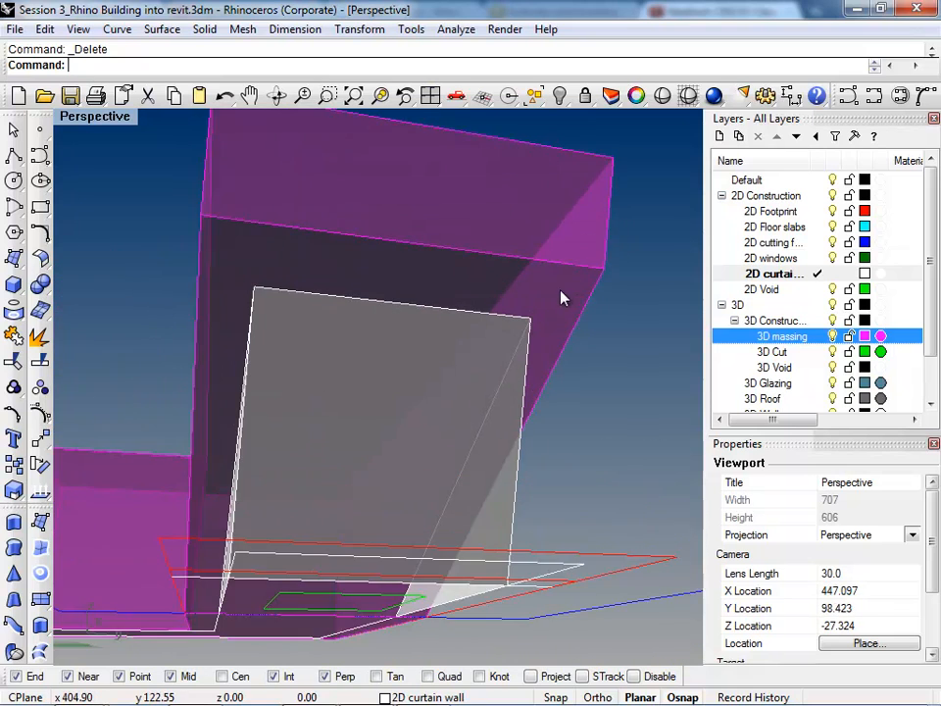
{"action": "left_click", "coordinate": [562, 292]}
{"action": "right_click_drag", "start_coordinate": [421, 392], "coordinate": [376, 419]}
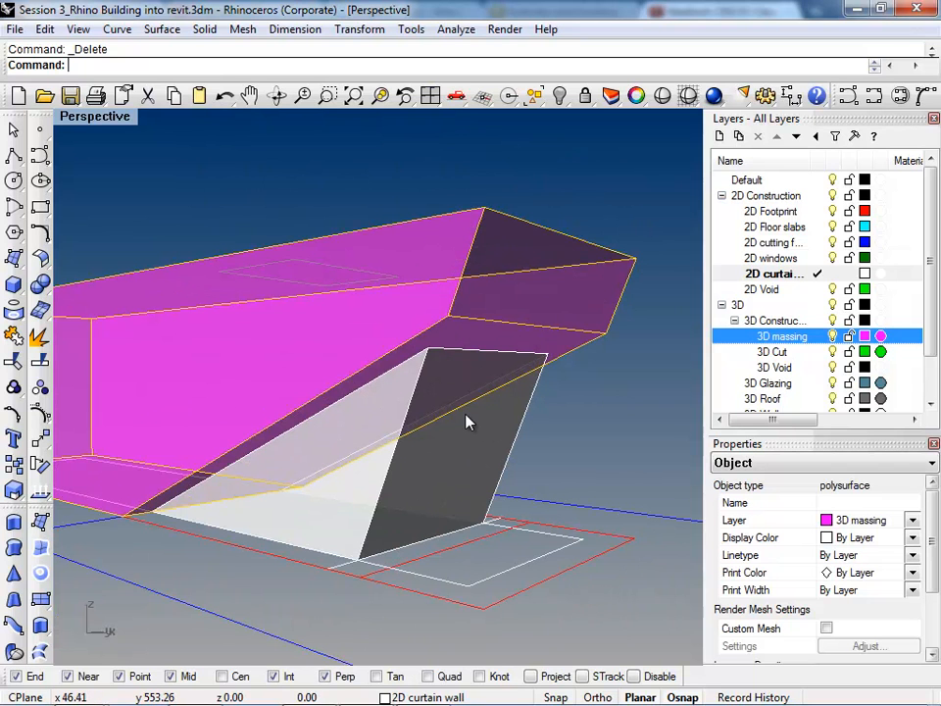
{"action": "type", "text": "ractSrf"}
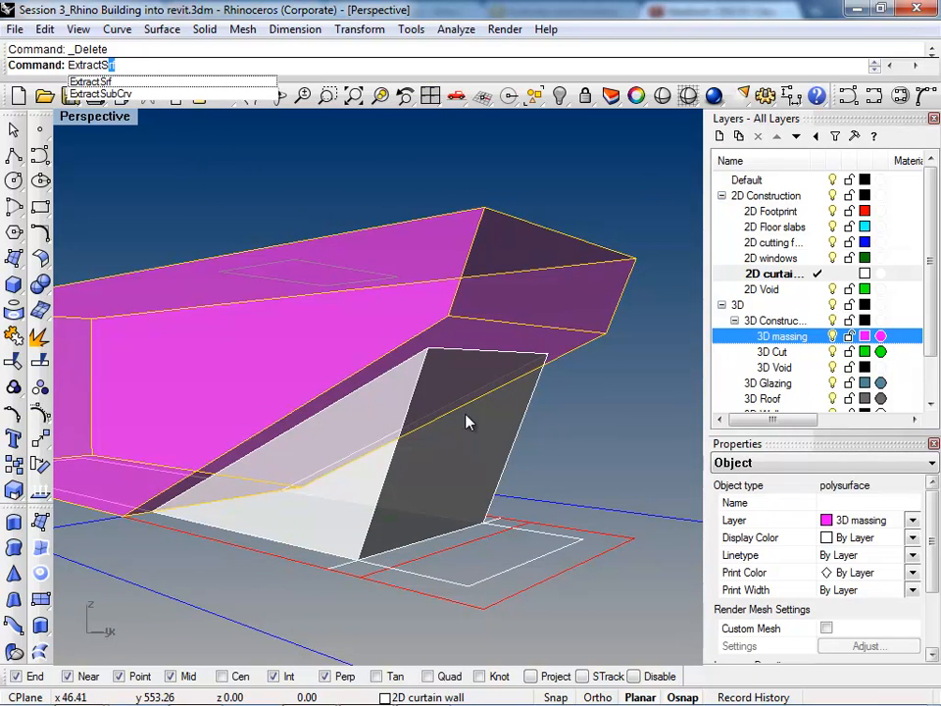
{"action": "key", "text": "Return"}
{"action": "scroll", "coordinate": [563, 348], "scroll_direction": "up", "scroll_amount": 3}
{"action": "left_click", "coordinate": [563, 348]}
{"action": "right_click_drag", "start_coordinate": [564, 348], "coordinate": [626, 327]}
{"action": "key", "text": "Return"}
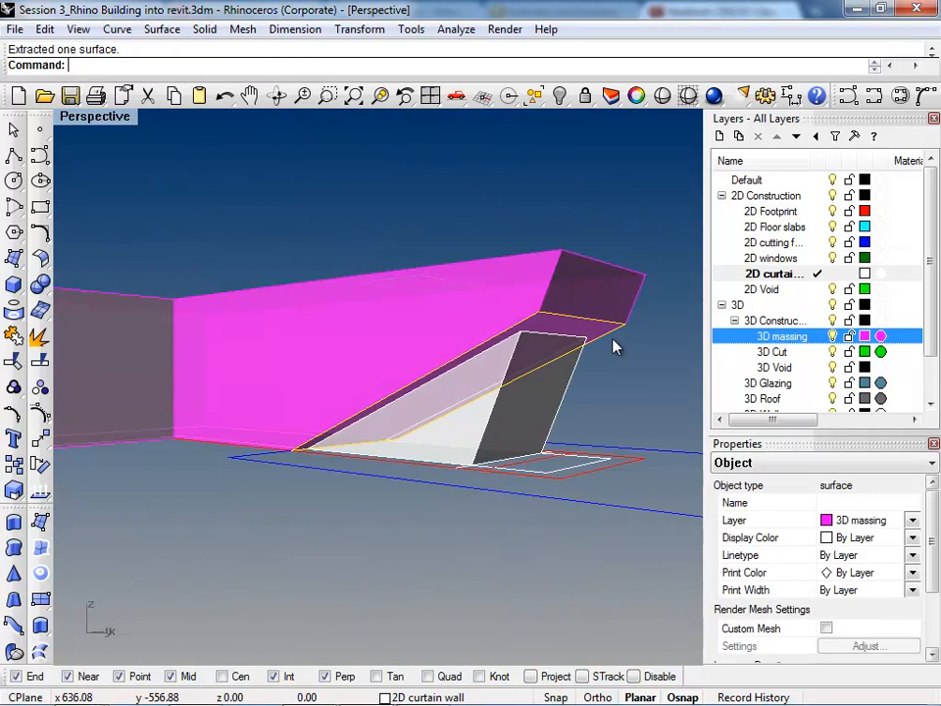
Step: Split the extracted sloped underside surface, using the remaining curtain wall polysurface as the cutting object
{"action": "type", "text": "Expl"}
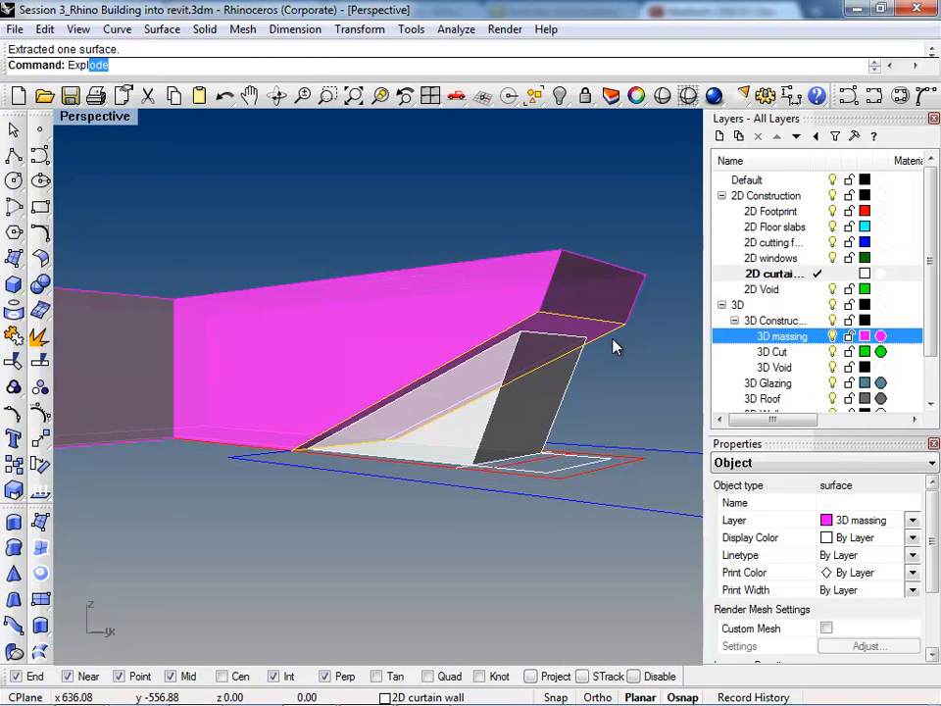
{"action": "key", "text": "BackSpace"}
{"action": "key", "text": "BackSpace"}
{"action": "key", "text": "BackSpace"}
{"action": "key", "text": "BackSpace"}
{"action": "key", "text": "BackSpace"}
{"action": "type", "text": "Spl"}
{"action": "key", "text": "Return"}
{"action": "left_click", "coordinate": [572, 397]}
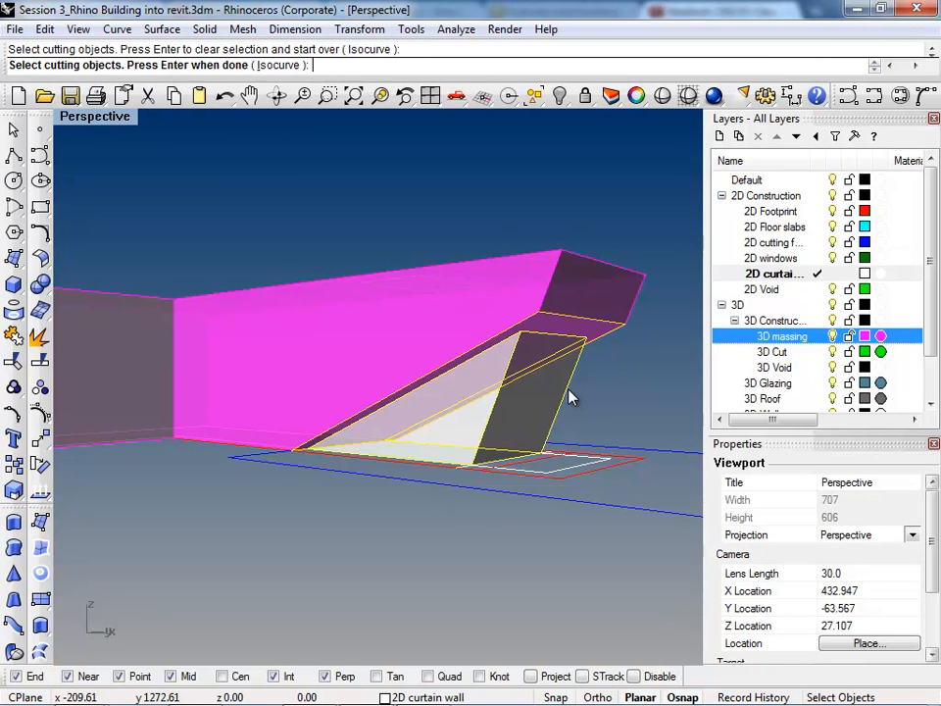
{"action": "key", "text": "Return"}
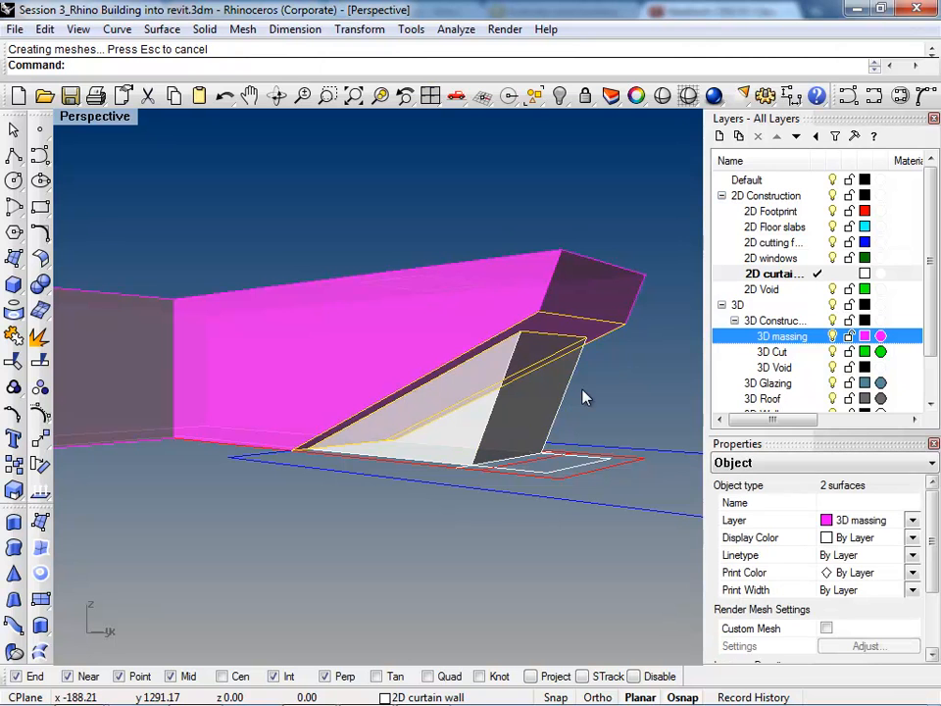
Step: Delete the piece of the sloped underside surface enclosed by the curtain walls
{"action": "left_click", "coordinate": [616, 332]}
{"action": "right_click_drag", "start_coordinate": [616, 332], "coordinate": [572, 331]}
{"action": "scroll", "coordinate": [572, 331], "scroll_direction": "up", "scroll_amount": 1}
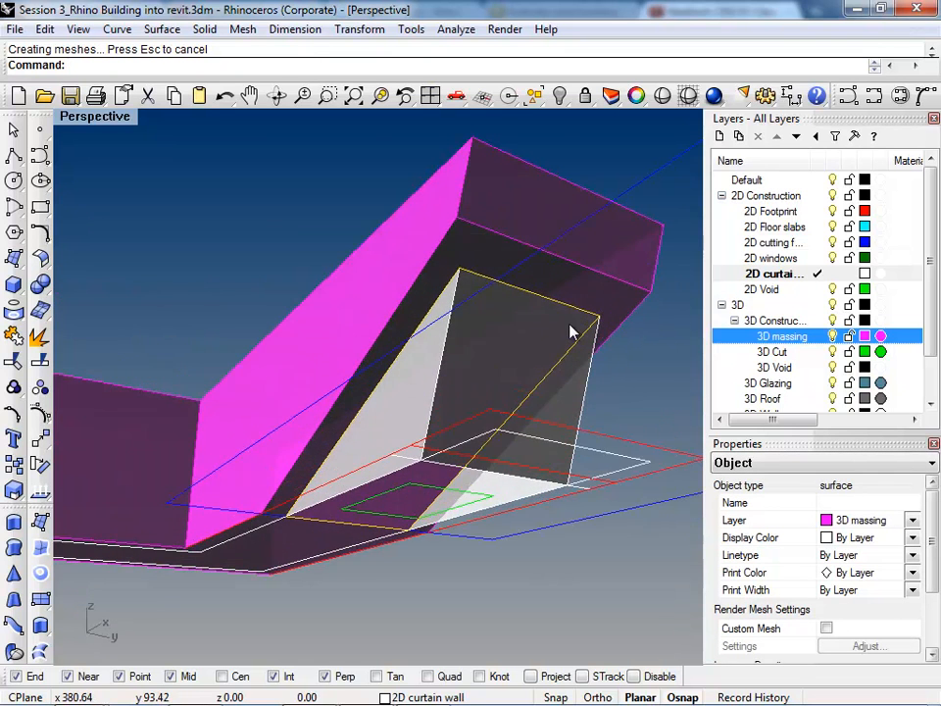
{"action": "key", "text": "Delete"}
{"action": "right_click_drag", "start_coordinate": [506, 384], "coordinate": [473, 422]}
{"action": "right_click_drag", "start_coordinate": [374, 450], "coordinate": [454, 483]}
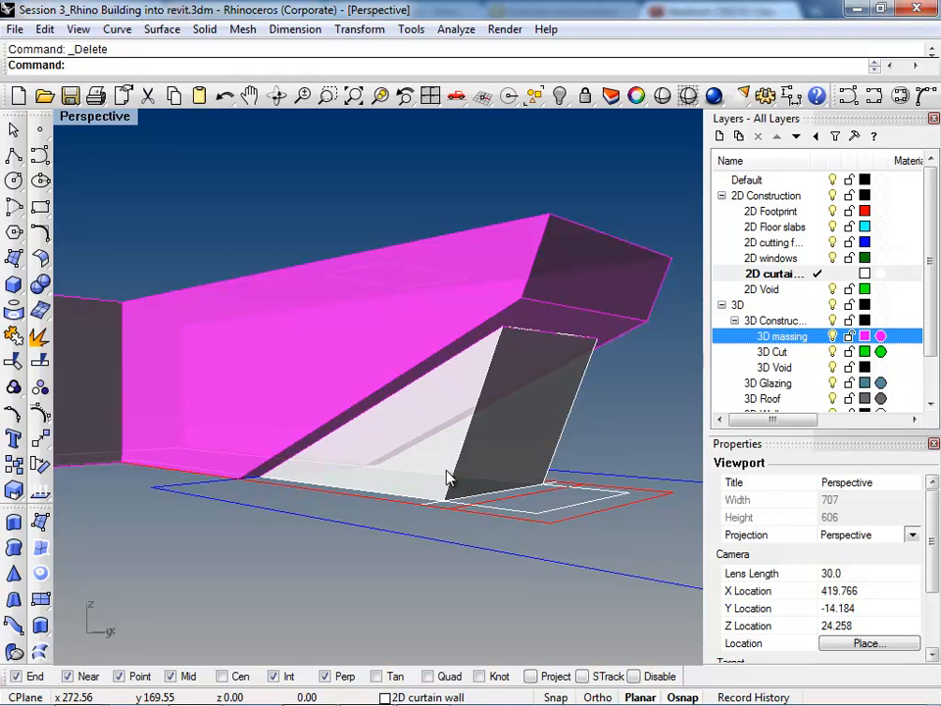
Step: Move the curtain wall polysurface to the 3D Glazing layer and return the viewport to Shaded display
{"action": "left_click", "coordinate": [381, 378]}
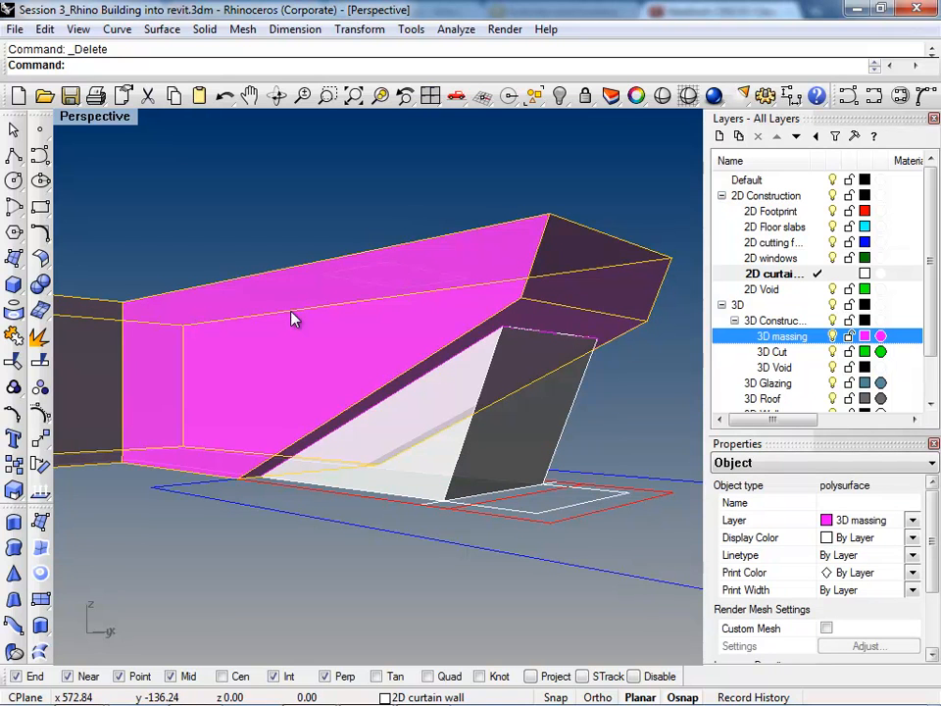
{"action": "left_click", "coordinate": [562, 432]}
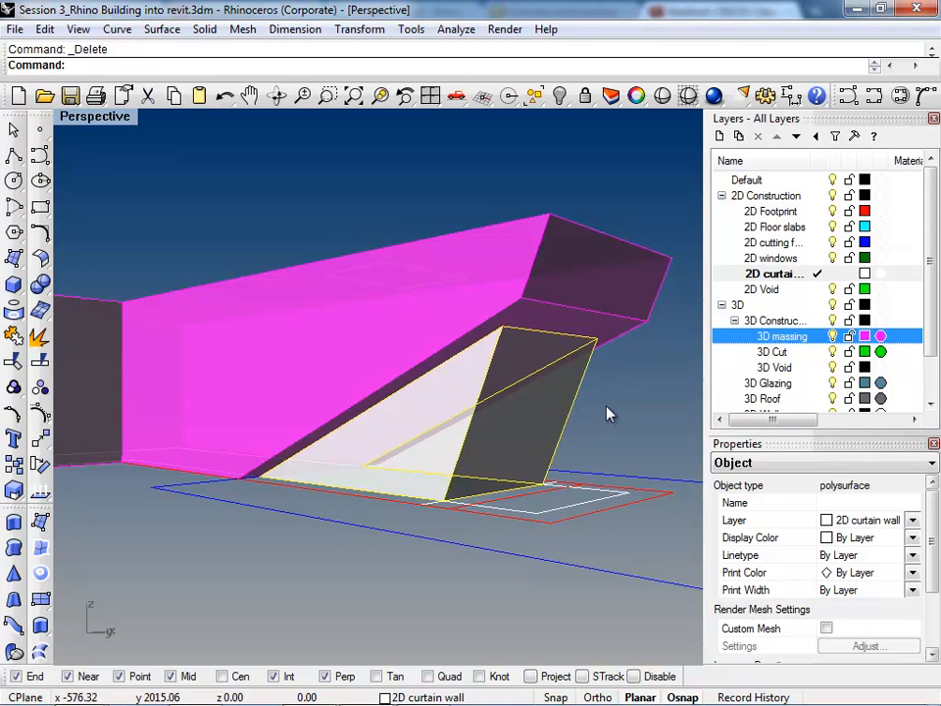
{"action": "key", "text": "Escape"}
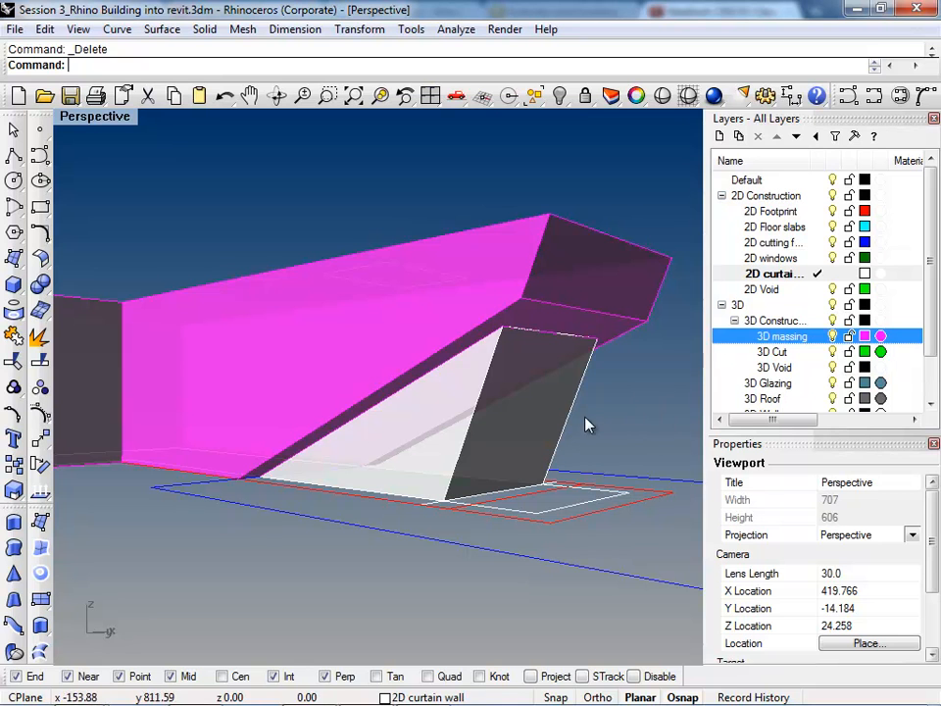
{"action": "left_click", "coordinate": [568, 421]}
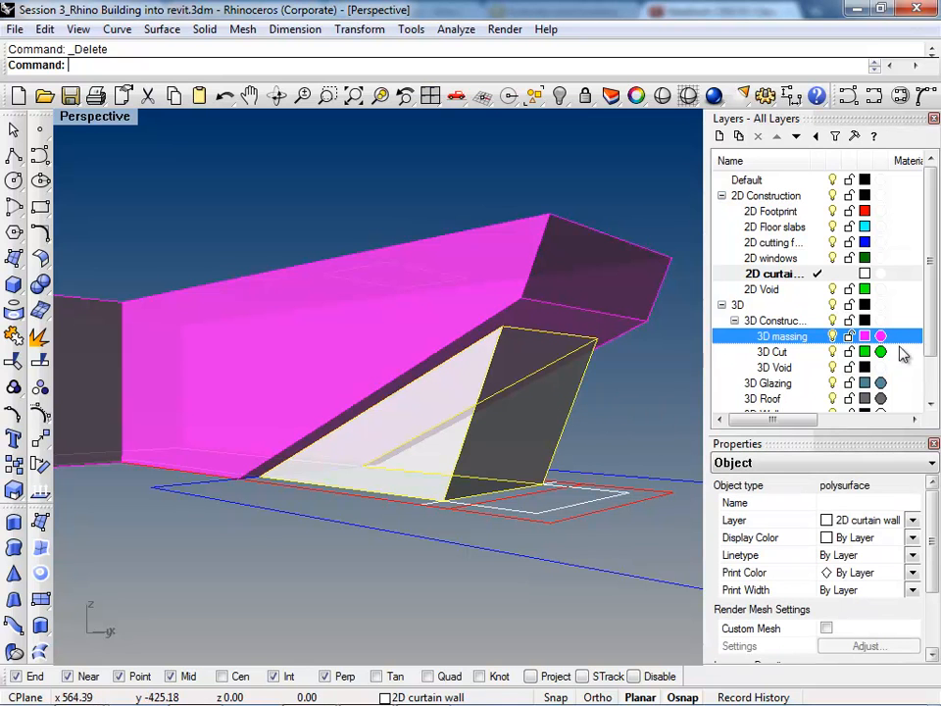
{"action": "scroll", "coordinate": [872, 370], "scroll_direction": "down", "scroll_amount": 1}
{"action": "right_click", "coordinate": [774, 351]}
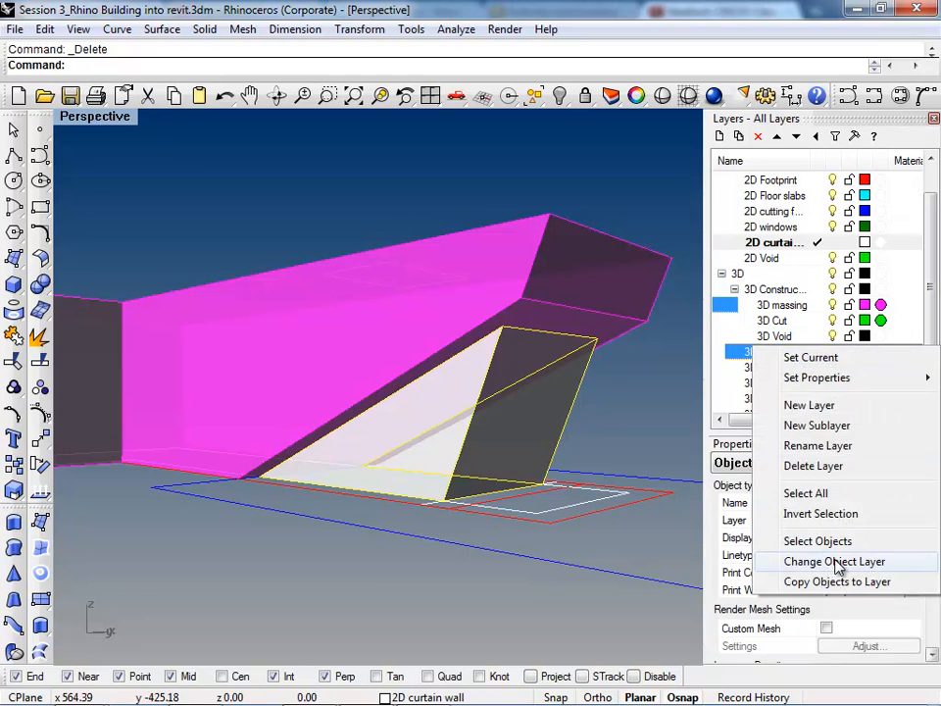
{"action": "left_click", "coordinate": [831, 561]}
{"action": "mouse_move", "coordinate": [641, 430]}
{"action": "right_mouse_down"}
{"action": "mouse_move", "coordinate": [346, 441]}
{"action": "mouse_move", "coordinate": [290, 409]}
{"action": "right_mouse_up"}
{"action": "key", "text": "ctrl+alt+s"}
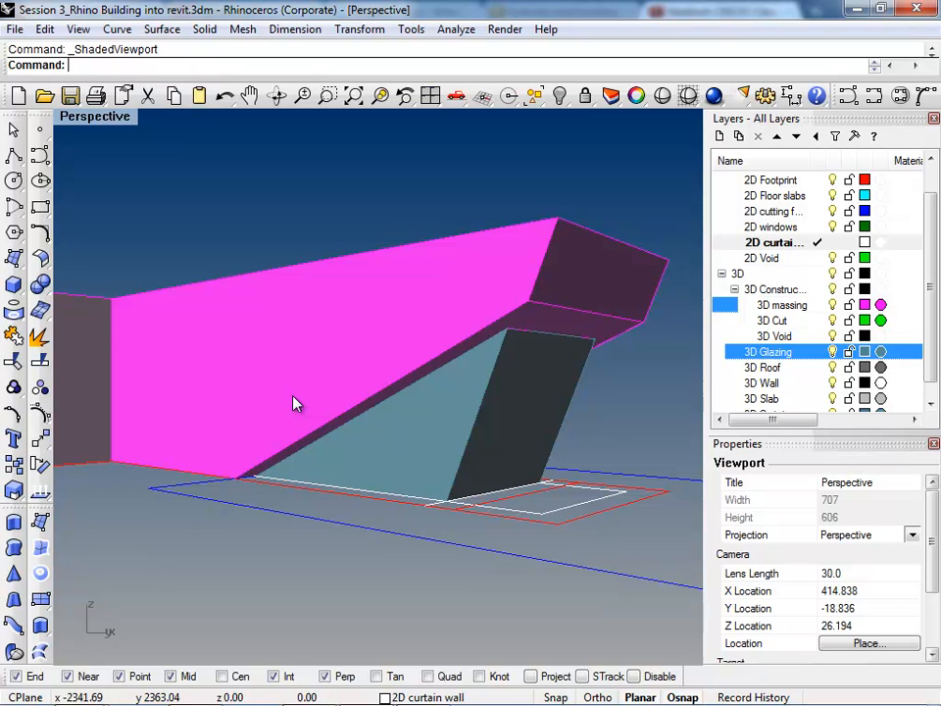
{"action": "left_click", "coordinate": [391, 430]}
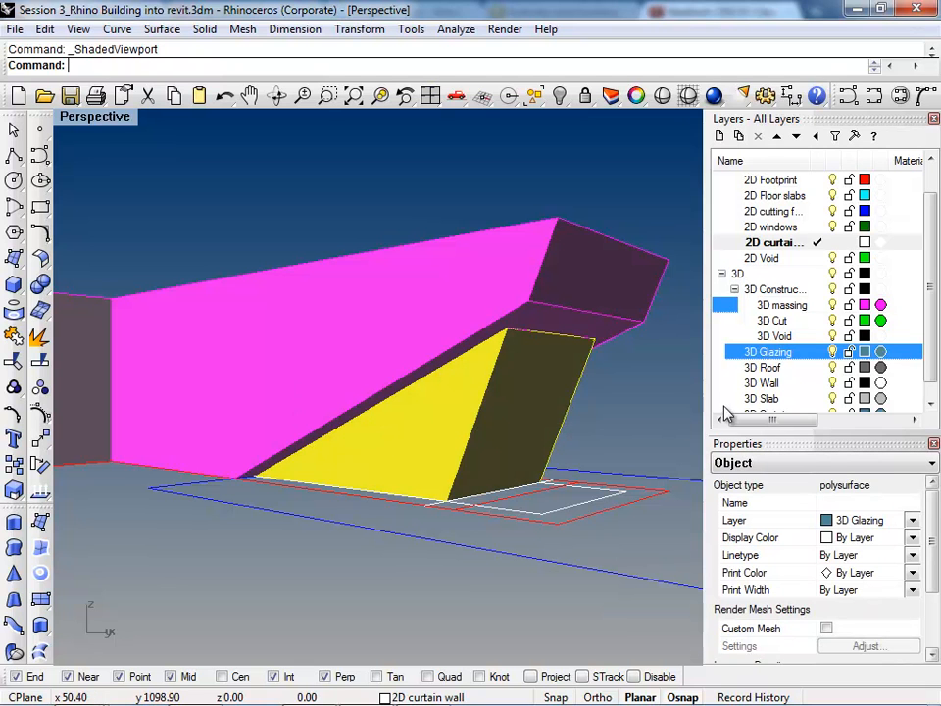
{"action": "scroll", "coordinate": [933, 273], "scroll_direction": "down", "scroll_amount": 2}
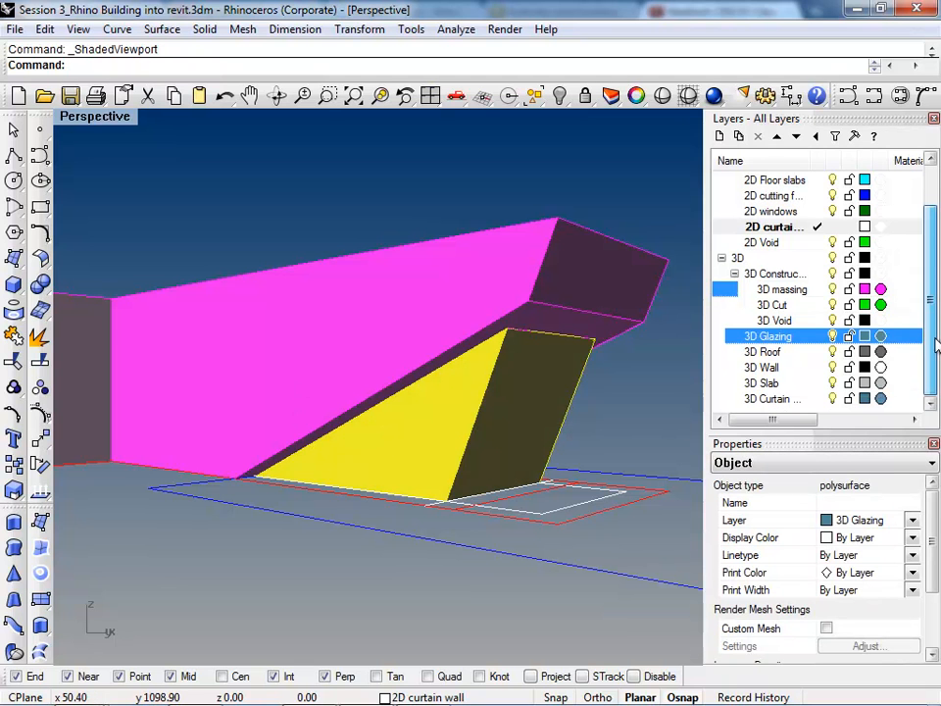
{"action": "right_click_drag", "start_coordinate": [512, 438], "coordinate": [456, 446]}
{"action": "scroll", "coordinate": [485, 460], "scroll_direction": "down", "scroll_amount": 6}
{"action": "scroll", "coordinate": [500, 380], "scroll_direction": "up", "scroll_amount": 5}
{"action": "key", "text": "Escape"}
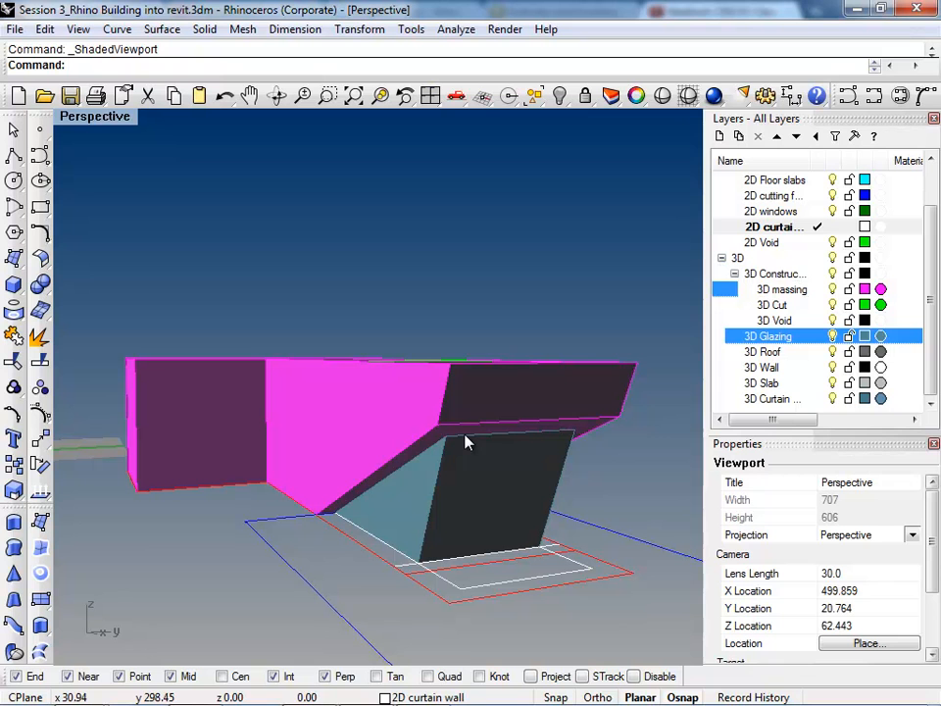
Step: Begin a FilletEdge with radius 10 on the massing, picking the near-side corner edges of the overhanging end and the wing
{"action": "right_click_drag", "start_coordinate": [351, 375], "coordinate": [464, 467]}
{"action": "type", "text": "Fillet"}
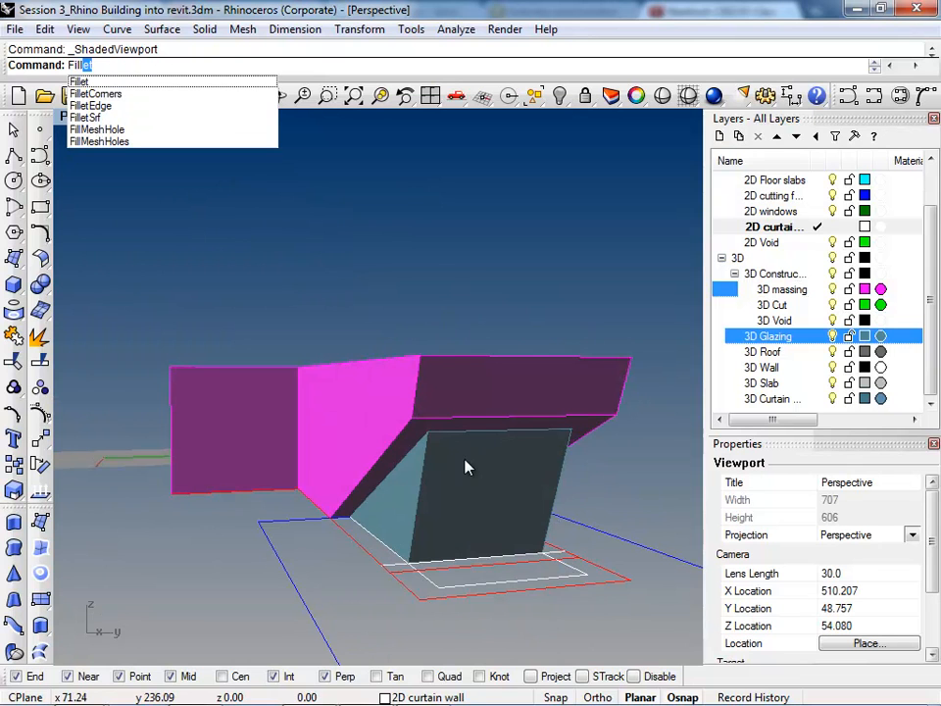
{"action": "key", "text": "Down"}
{"action": "key", "text": "Down"}
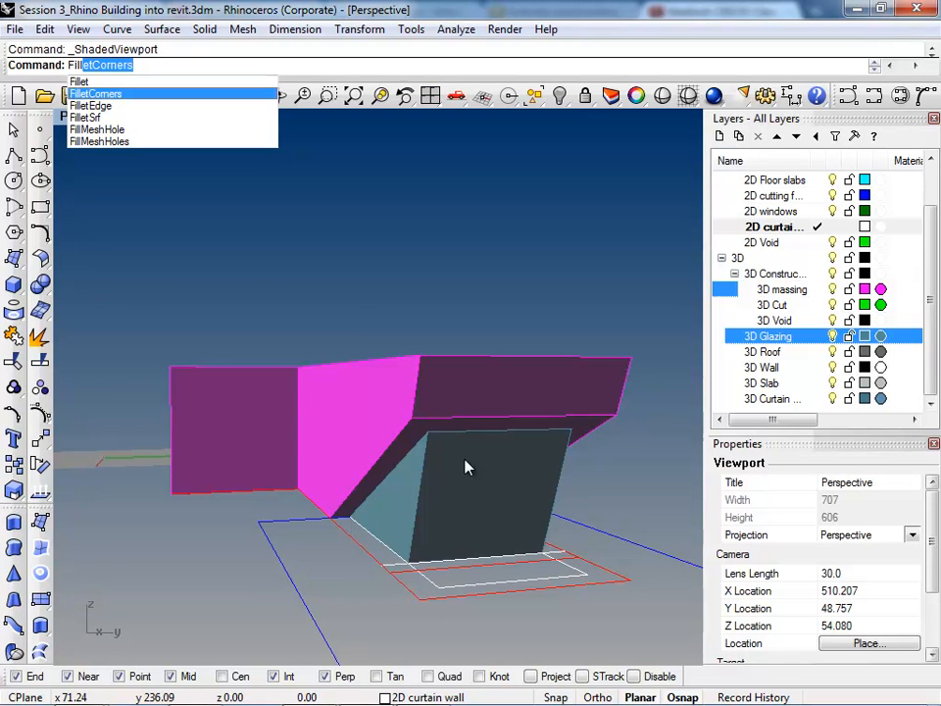
{"action": "key", "text": "Return"}
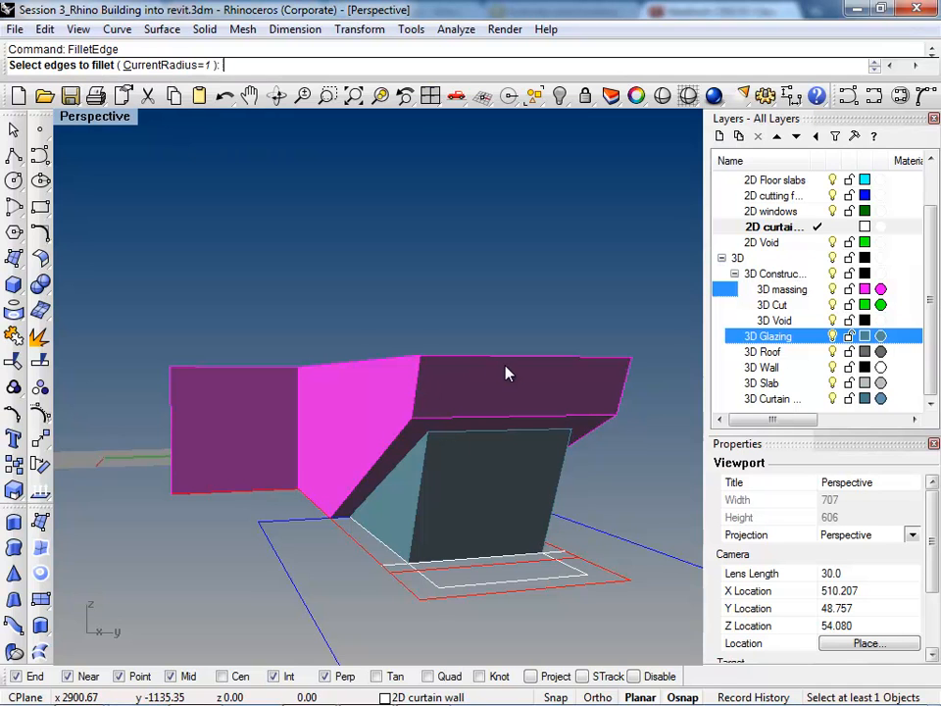
{"action": "left_click", "coordinate": [163, 66]}
{"action": "type", "text": "10"}
{"action": "key", "text": "Return"}
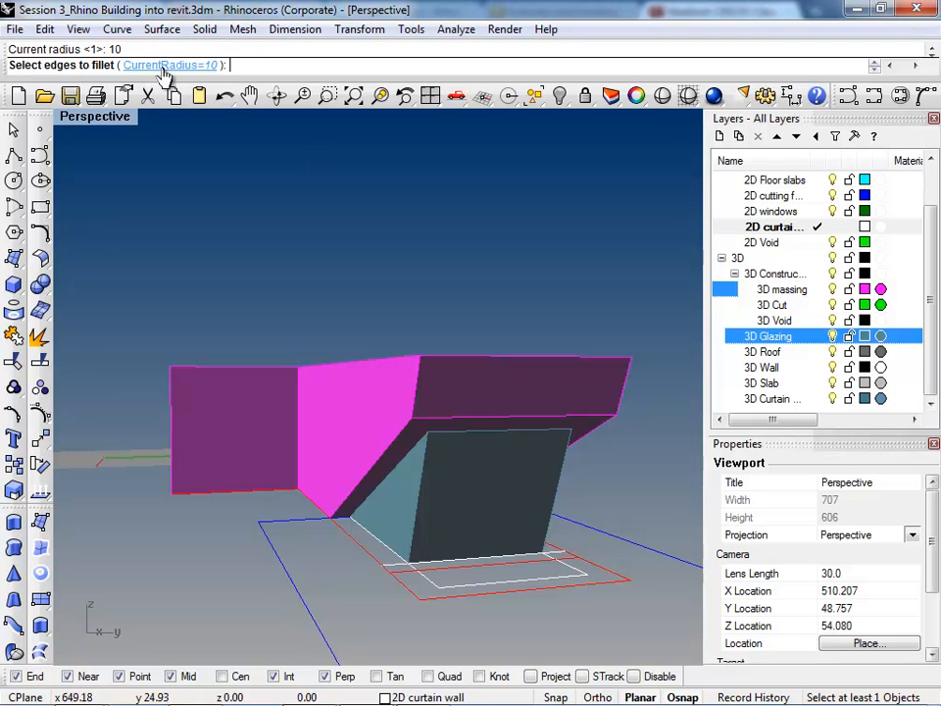
{"action": "left_click", "coordinate": [417, 393]}
{"action": "right_click_drag", "start_coordinate": [353, 381], "coordinate": [402, 432]}
{"action": "left_click", "coordinate": [237, 380]}
{"action": "left_click", "coordinate": [116, 413]}
{"action": "right_click_drag", "start_coordinate": [116, 414], "coordinate": [450, 439]}
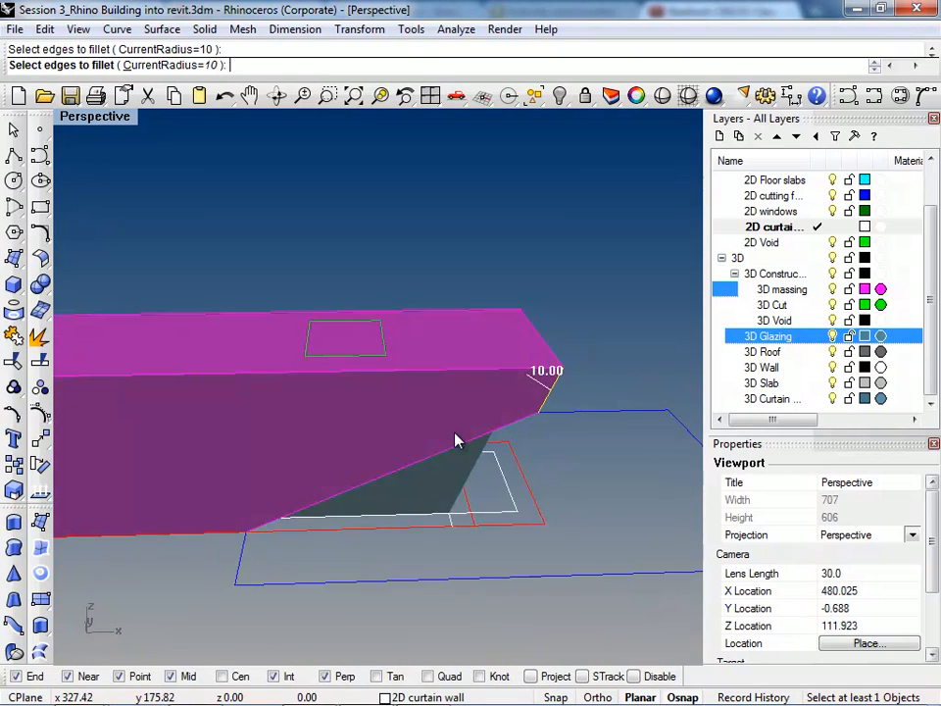
Step: Add the massing's remaining side corner edges to the fillet selection and apply the fillets
{"action": "scroll", "coordinate": [450, 439], "scroll_direction": "down", "scroll_amount": 9}
{"action": "scroll", "coordinate": [284, 447], "scroll_direction": "up", "scroll_amount": 3}
{"action": "left_click", "coordinate": [279, 483]}
{"action": "right_click_drag", "start_coordinate": [278, 476], "coordinate": [202, 473]}
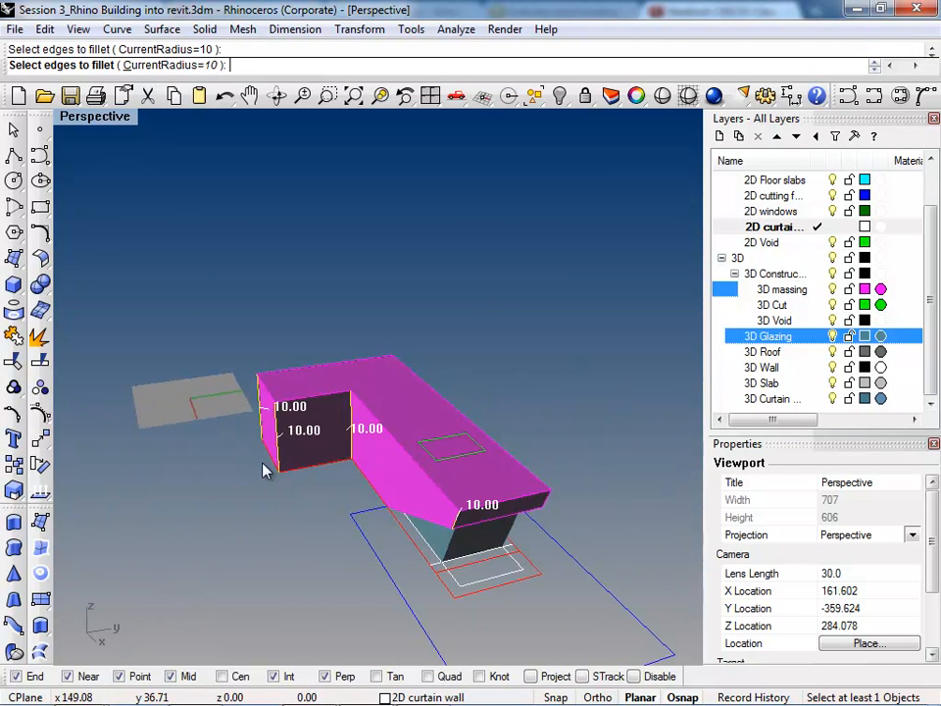
{"action": "scroll", "coordinate": [488, 496], "scroll_direction": "up", "scroll_amount": 4}
{"action": "left_click", "coordinate": [576, 497]}
{"action": "right_click_drag", "start_coordinate": [577, 503], "coordinate": [452, 410]}
{"action": "left_click", "coordinate": [509, 380]}
{"action": "right_click", "coordinate": [452, 410]}
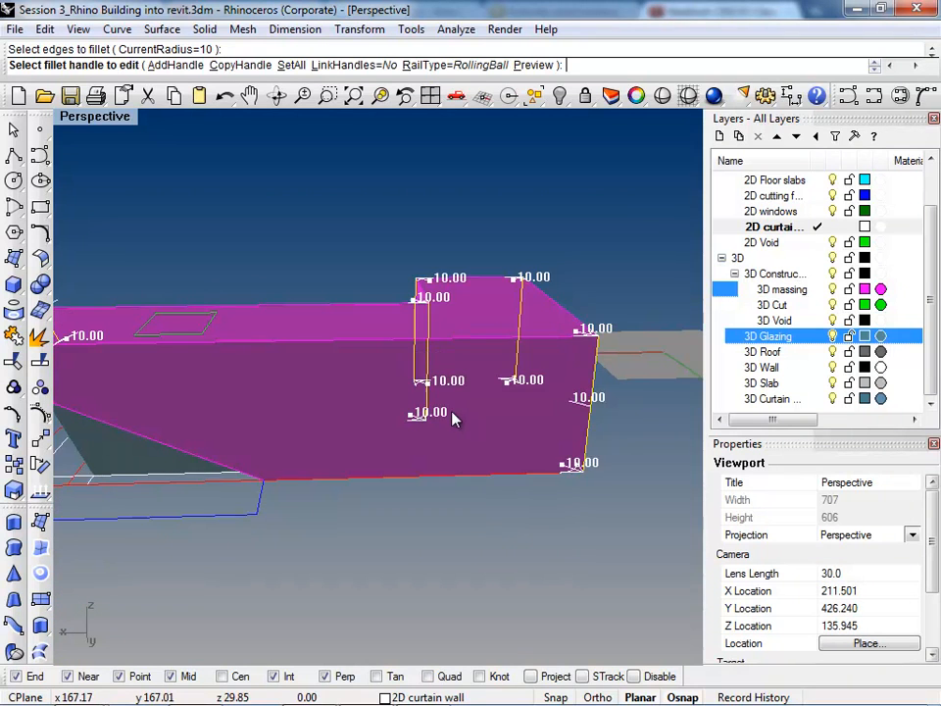
{"action": "right_click_drag", "start_coordinate": [300, 434], "coordinate": [329, 450]}
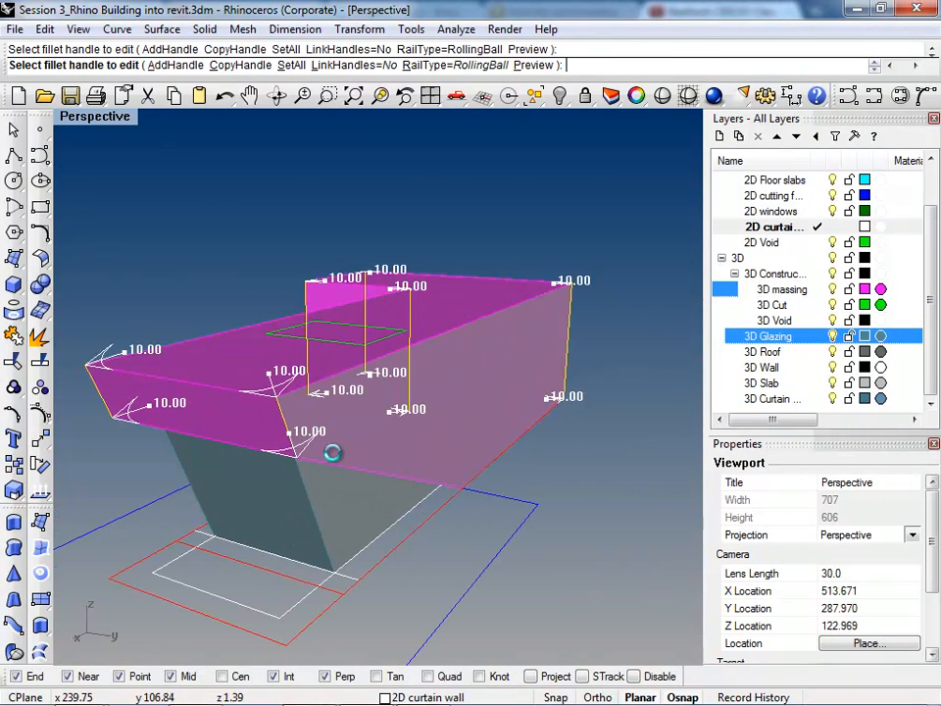
{"action": "right_click", "coordinate": [334, 456]}
Step: Examine in Rendered display how the filleted corners meet the sloped underside at the overhanging end
{"action": "right_click_drag", "start_coordinate": [481, 404], "coordinate": [359, 394]}
{"action": "scroll", "coordinate": [669, 249], "scroll_direction": "up", "scroll_amount": 8}
{"action": "scroll", "coordinate": [584, 302], "scroll_direction": "up", "scroll_amount": 5}
{"action": "scroll", "coordinate": [527, 358], "scroll_direction": "down", "scroll_amount": 12}
{"action": "scroll", "coordinate": [365, 394], "scroll_direction": "up", "scroll_amount": 5}
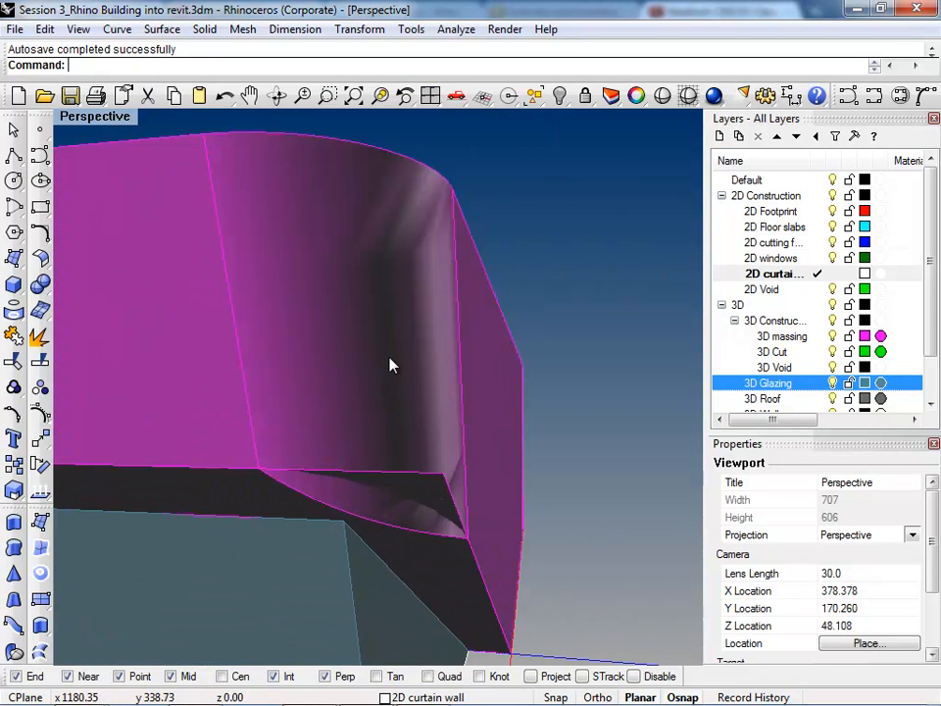
{"action": "key", "text": "ctrl+alt+r"}
{"action": "scroll", "coordinate": [383, 361], "scroll_direction": "down", "scroll_amount": 8}
{"action": "left_click", "coordinate": [467, 408]}
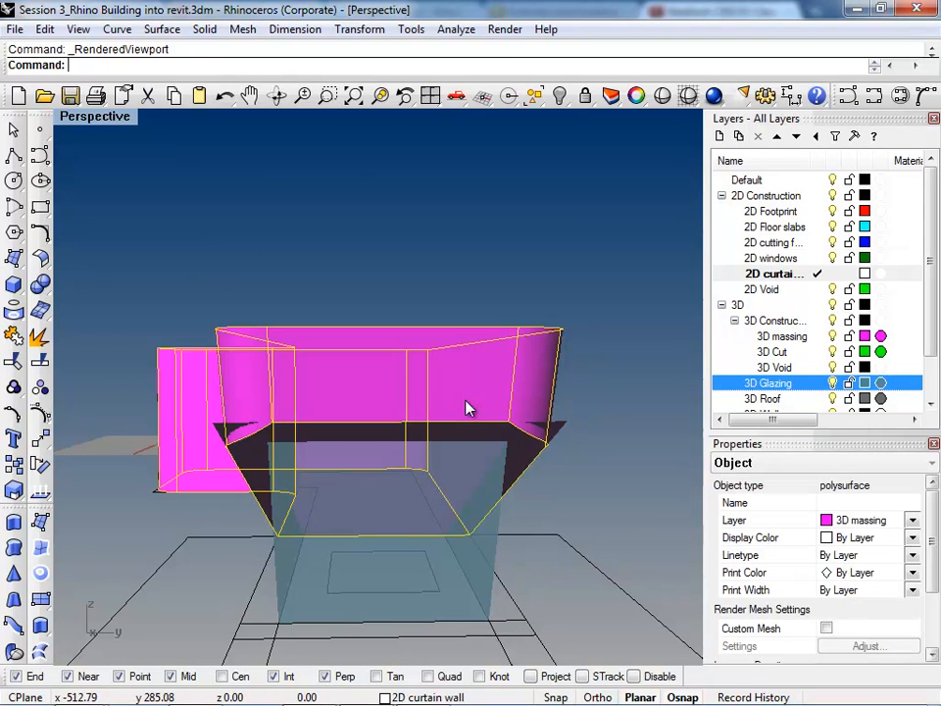
{"action": "right_click", "coordinate": [452, 395]}
{"action": "left_click", "coordinate": [520, 443]}
{"action": "right_click", "coordinate": [520, 443]}
{"action": "right_click_drag", "start_coordinate": [400, 388], "coordinate": [500, 494]}
Step: Undo the edge fillets on the massing
{"action": "key", "text": "ctrl+z"}
{"action": "key", "text": "ctrl+z"}
{"action": "scroll", "coordinate": [617, 437], "scroll_direction": "up", "scroll_amount": 5}
{"action": "right_click_drag", "start_coordinate": [567, 456], "coordinate": [412, 320]}
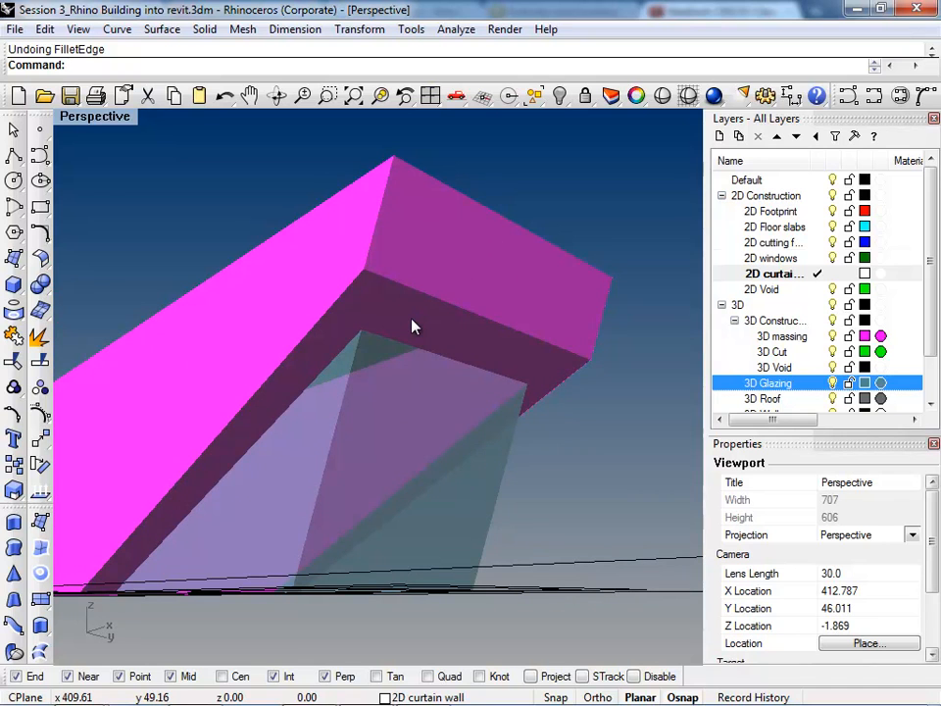
{"action": "right_click_drag", "start_coordinate": [414, 325], "coordinate": [456, 466]}
Step: Undo the curtain wall work back to before the 2D curtain wall curves were extruded
{"action": "key", "text": "ctrl+z"}
{"action": "key", "text": "ctrl+z"}
{"action": "key", "text": "ctrl+z"}
{"action": "key", "text": "ctrl+z"}
{"action": "key", "text": "ctrl+z"}
{"action": "key", "text": "ctrl+z"}
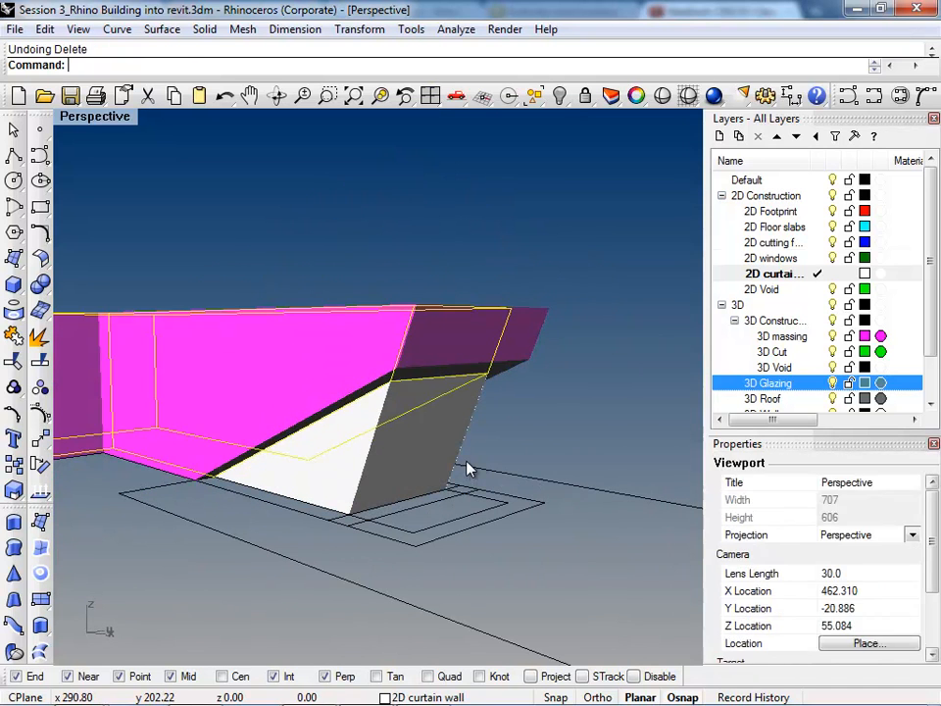
{"action": "key", "text": "ctrl+z"}
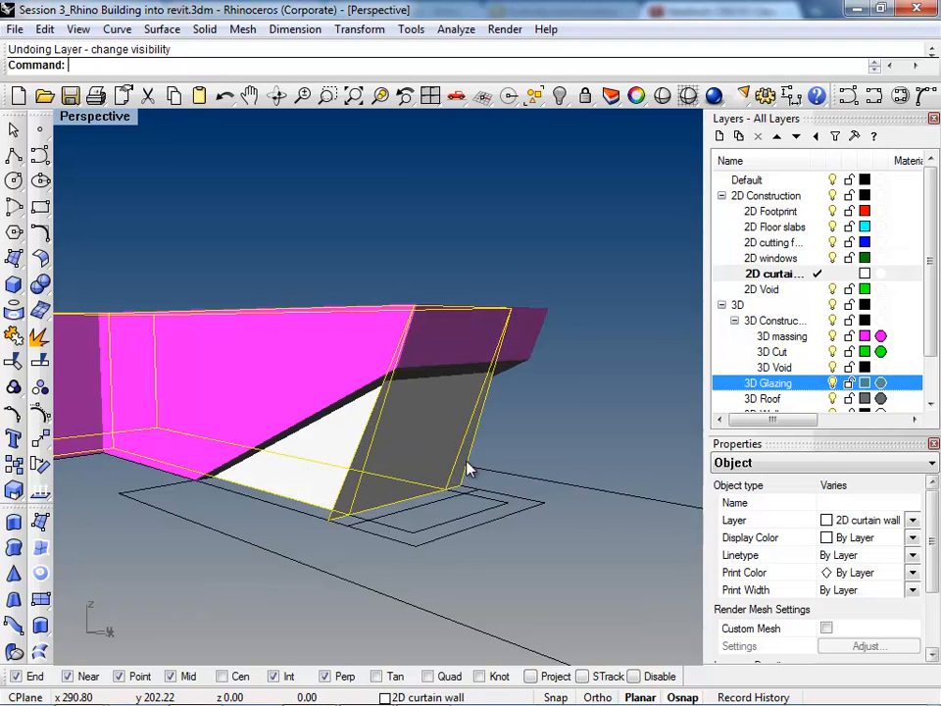
{"action": "key", "text": "ctrl+z"}
{"action": "key", "text": "ctrl+z"}
{"action": "key", "text": "ctrl+z"}
{"action": "key", "text": "ctrl+z"}
{"action": "key", "text": "ctrl+z"}
{"action": "key", "text": "ctrl+z"}
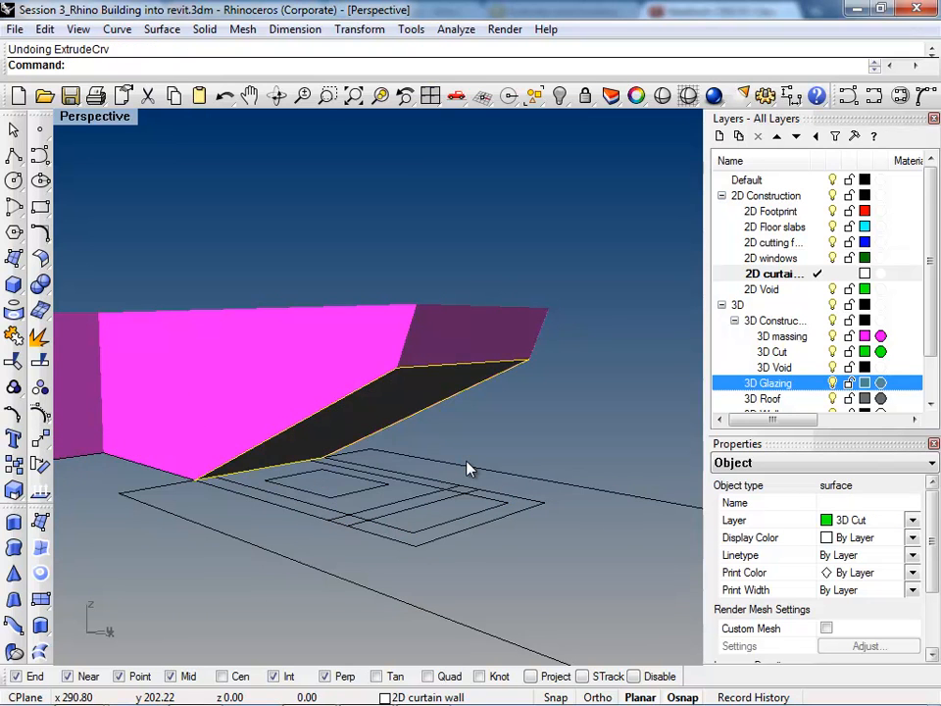
Step: Undo the massing's sloped cut and the 3D rotation of the cutting surface
{"action": "key", "text": "ctrl+z"}
{"action": "key", "text": "ctrl+z"}
{"action": "key", "text": "ctrl+z"}
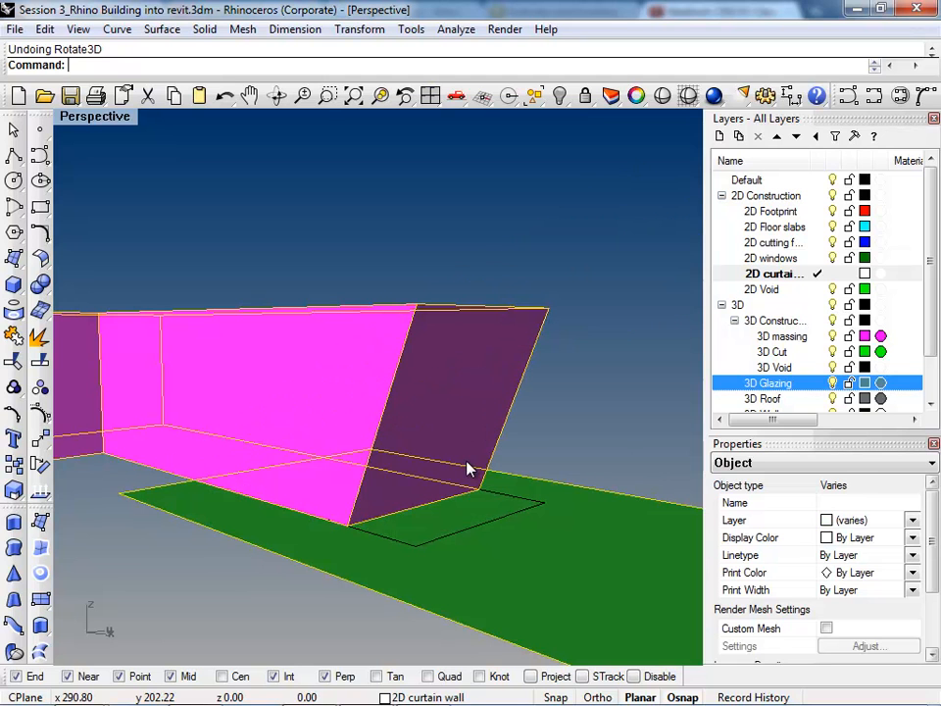
{"action": "right_click_drag", "start_coordinate": [467, 460], "coordinate": [399, 498]}
{"action": "key", "text": "Escape"}
{"action": "scroll", "coordinate": [519, 506], "scroll_direction": "down", "scroll_amount": 5}
{"action": "right_click_drag", "start_coordinate": [519, 506], "coordinate": [419, 403]}
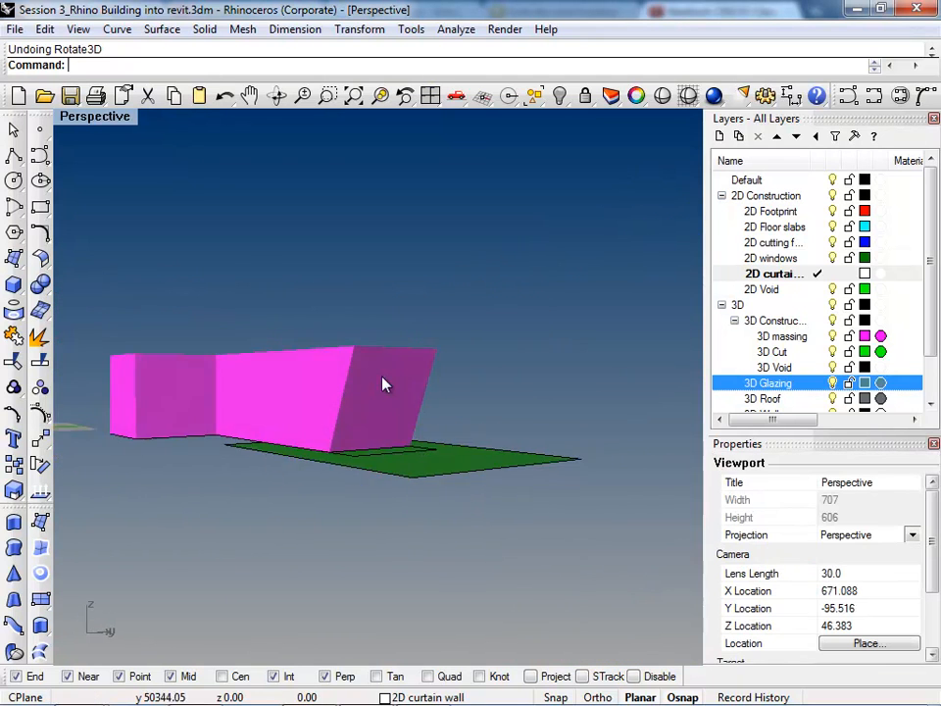
{"action": "scroll", "coordinate": [419, 403], "scroll_direction": "up", "scroll_amount": 5}
{"action": "left_click", "coordinate": [452, 400]}
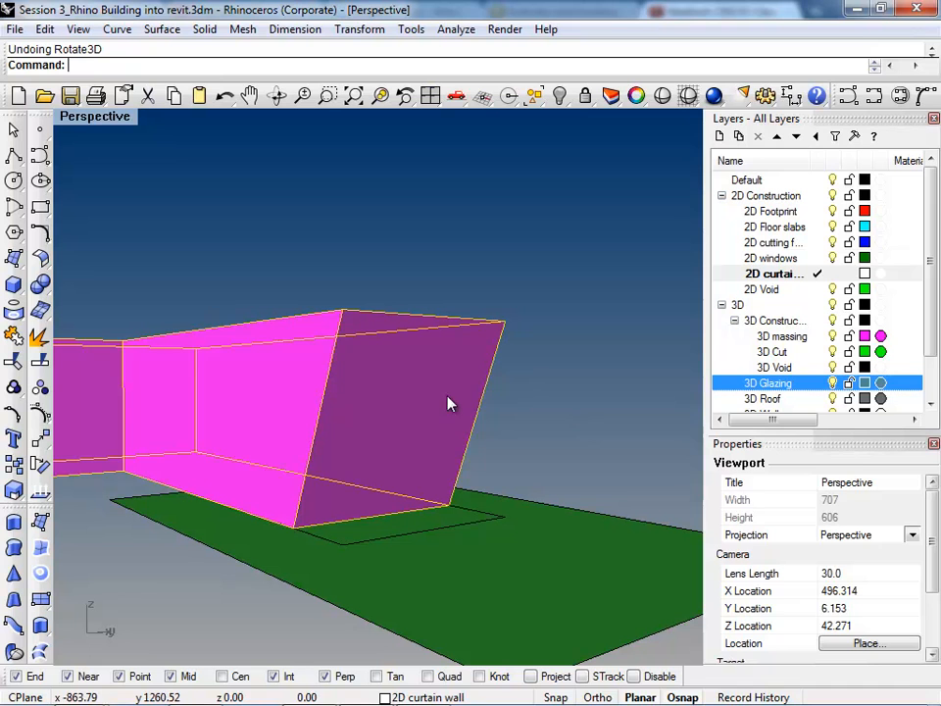
{"action": "type", "text": "Fillet"}
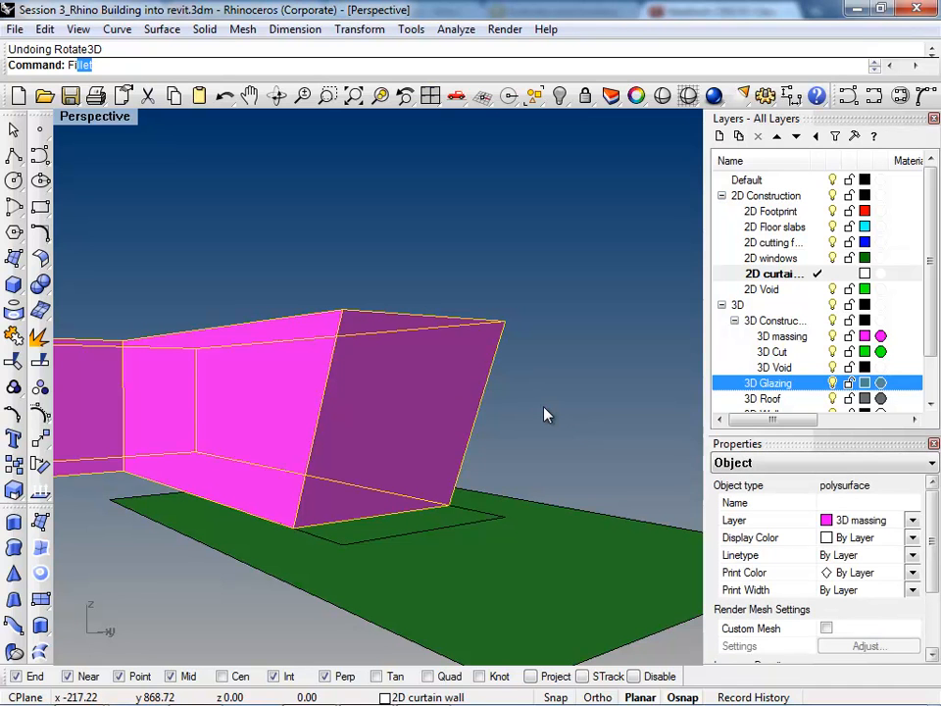
{"action": "key", "text": "Escape"}
{"action": "left_click", "coordinate": [432, 366]}
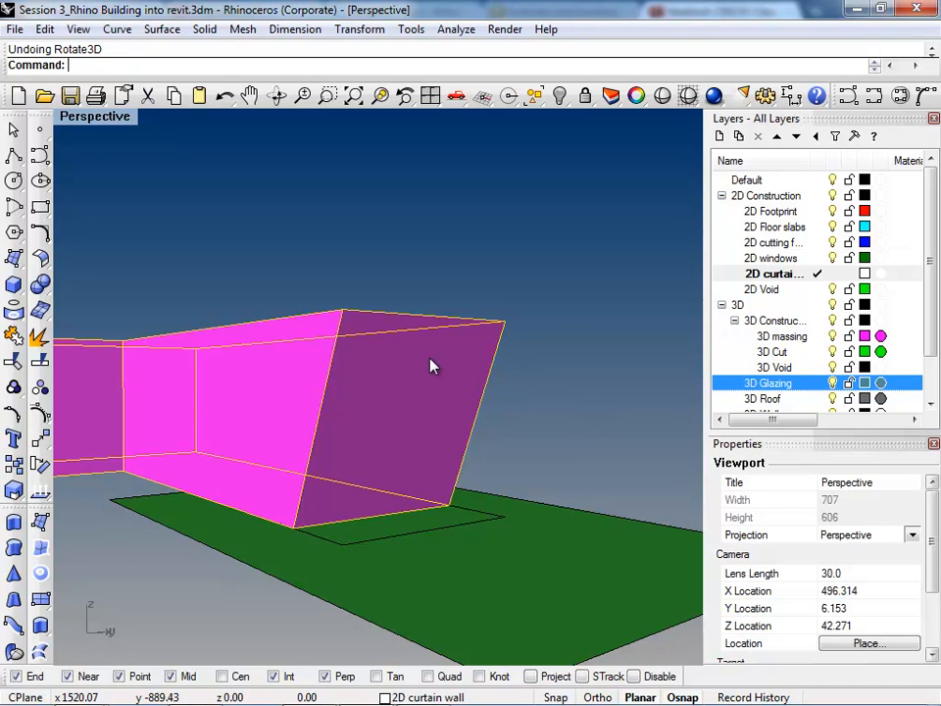
Step: Fillet the six side corner edges of the uncut massing with FilletEdge at radius 10
{"action": "right_click_drag", "start_coordinate": [388, 388], "coordinate": [436, 411]}
{"action": "type", "text": "Fille"}
{"action": "key", "text": "Down"}
{"action": "key", "text": "Down"}
{"action": "key", "text": "Down"}
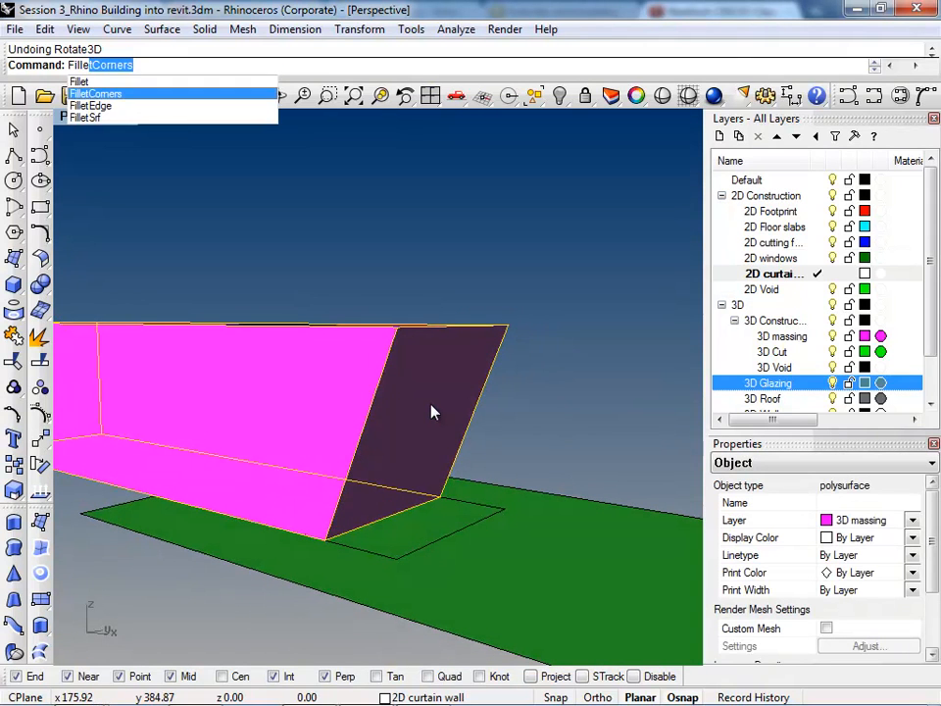
{"action": "key", "text": "Up"}
{"action": "key", "text": "Return"}
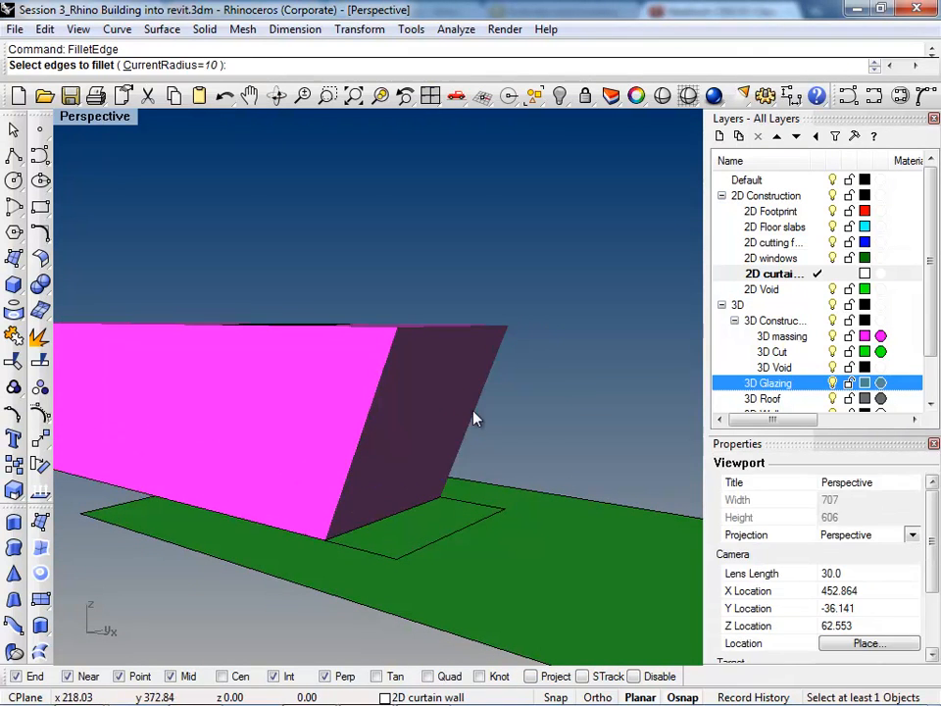
{"action": "left_click", "coordinate": [478, 412]}
{"action": "left_click", "coordinate": [363, 431]}
{"action": "right_click_drag", "start_coordinate": [364, 431], "coordinate": [447, 473]}
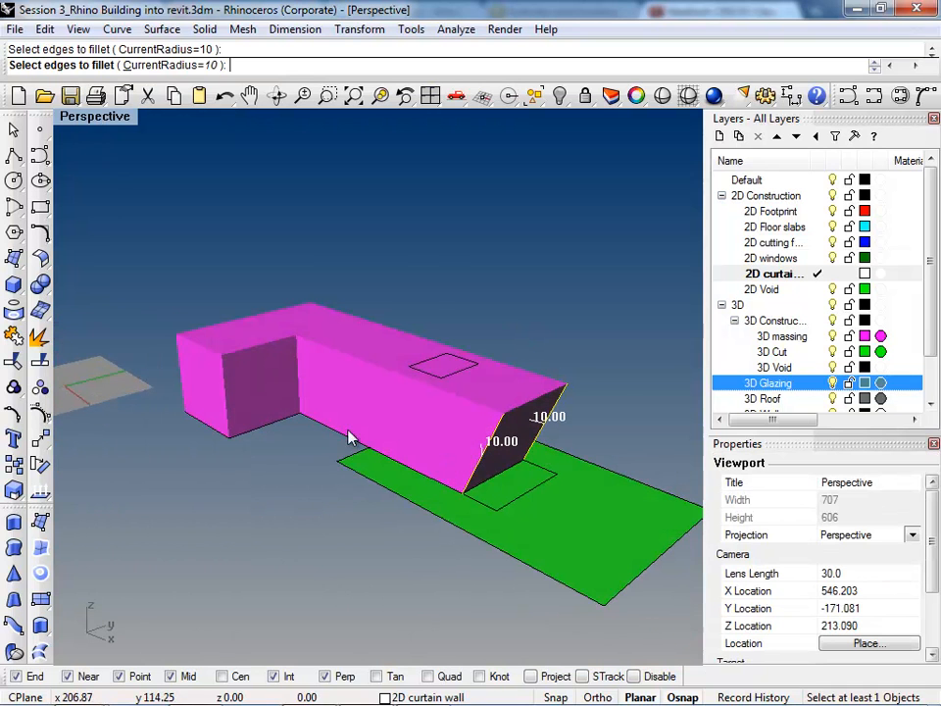
{"action": "left_click", "coordinate": [298, 385]}
{"action": "left_click", "coordinate": [225, 373]}
{"action": "left_click", "coordinate": [184, 385]}
{"action": "left_click", "coordinate": [315, 328]}
{"action": "mouse_move", "coordinate": [317, 328]}
{"action": "right_mouse_down"}
{"action": "mouse_move", "coordinate": [596, 445]}
{"action": "mouse_move", "coordinate": [555, 455]}
{"action": "mouse_move", "coordinate": [472, 378]}
{"action": "mouse_move", "coordinate": [481, 452]}
{"action": "mouse_move", "coordinate": [636, 423]}
{"action": "mouse_move", "coordinate": [604, 425]}
{"action": "mouse_move", "coordinate": [535, 381]}
{"action": "mouse_move", "coordinate": [594, 441]}
{"action": "mouse_move", "coordinate": [573, 364]}
{"action": "mouse_move", "coordinate": [574, 467]}
{"action": "mouse_move", "coordinate": [217, 425]}
{"action": "mouse_move", "coordinate": [218, 395]}
{"action": "mouse_move", "coordinate": [389, 461]}
{"action": "mouse_move", "coordinate": [525, 459]}
{"action": "mouse_move", "coordinate": [343, 456]}
{"action": "mouse_move", "coordinate": [406, 517]}
{"action": "mouse_move", "coordinate": [408, 561]}
{"action": "mouse_move", "coordinate": [399, 519]}
{"action": "right_mouse_up"}
{"action": "key", "text": "Return"}
{"action": "key", "text": "Return"}
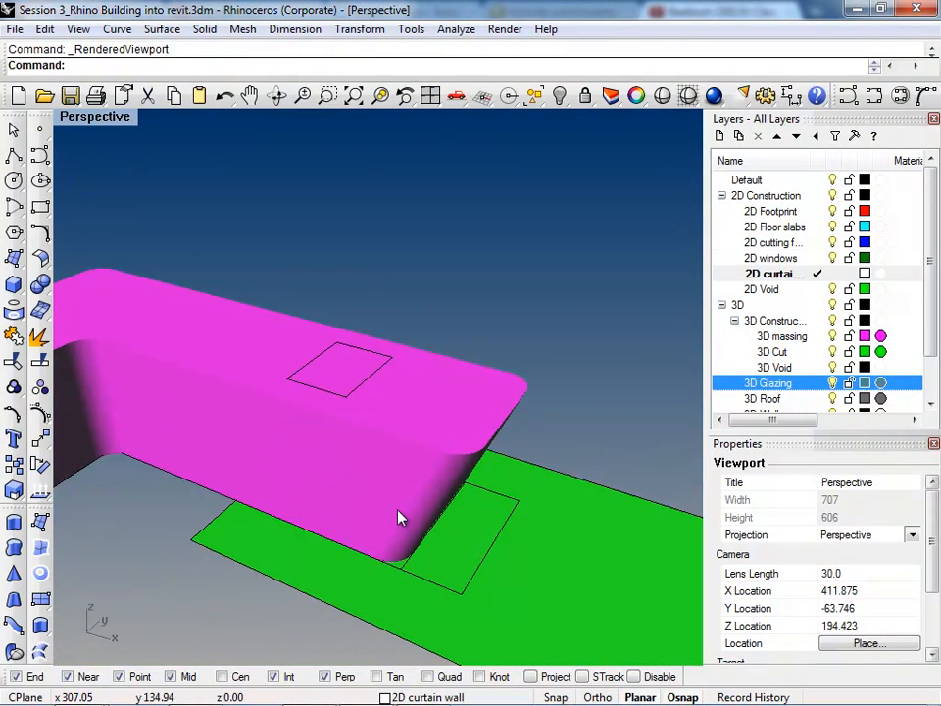
Step: Switch the viewport to Ghosted display and undo the fillets on the massing's side corners
{"action": "key", "text": "ctrl+alt+g"}
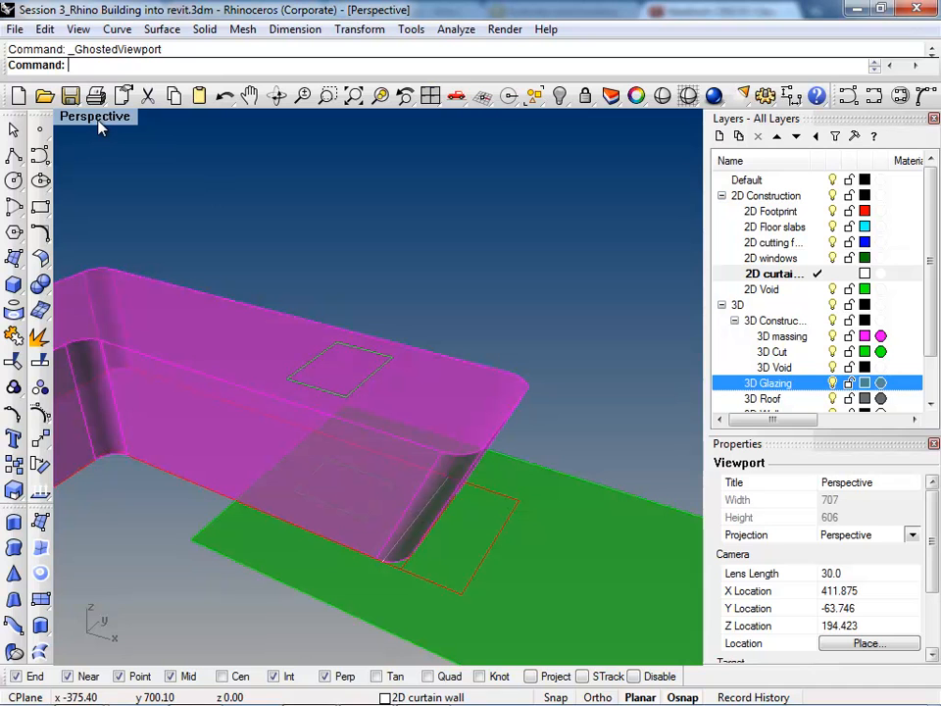
{"action": "key", "text": "ctrl+z"}
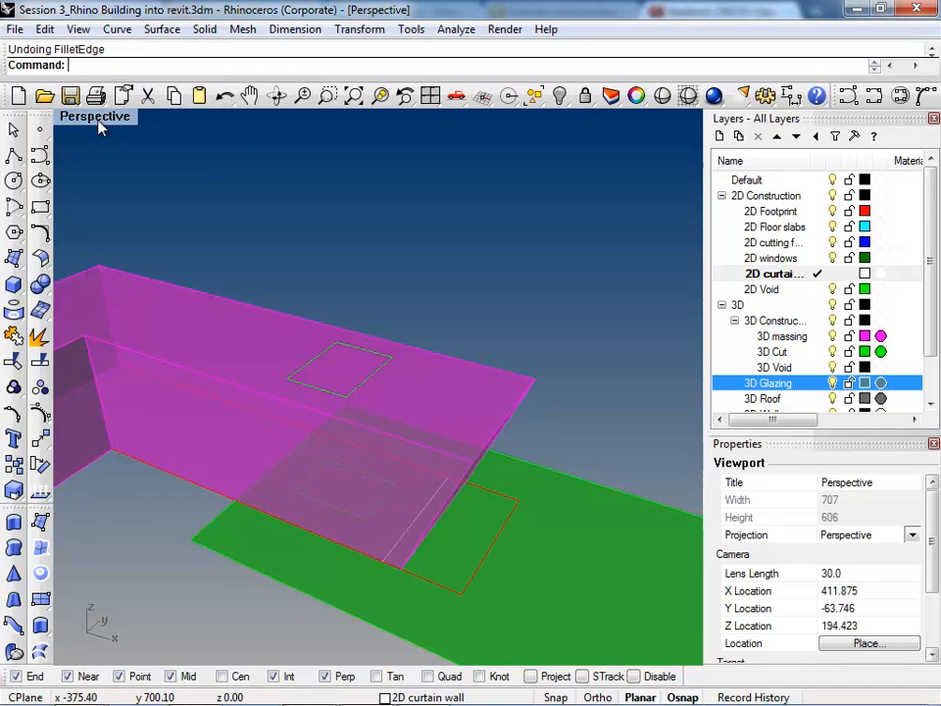
{"action": "left_click", "coordinate": [99, 125]}
{"action": "key", "text": "Escape"}
{"action": "right_click_drag", "start_coordinate": [444, 395], "coordinate": [392, 353]}
Step: Start a FilletEdge with radius 10 and pick the massing's two slanted end edges and four vertical corner edges
{"action": "type", "text": "Fillet"}
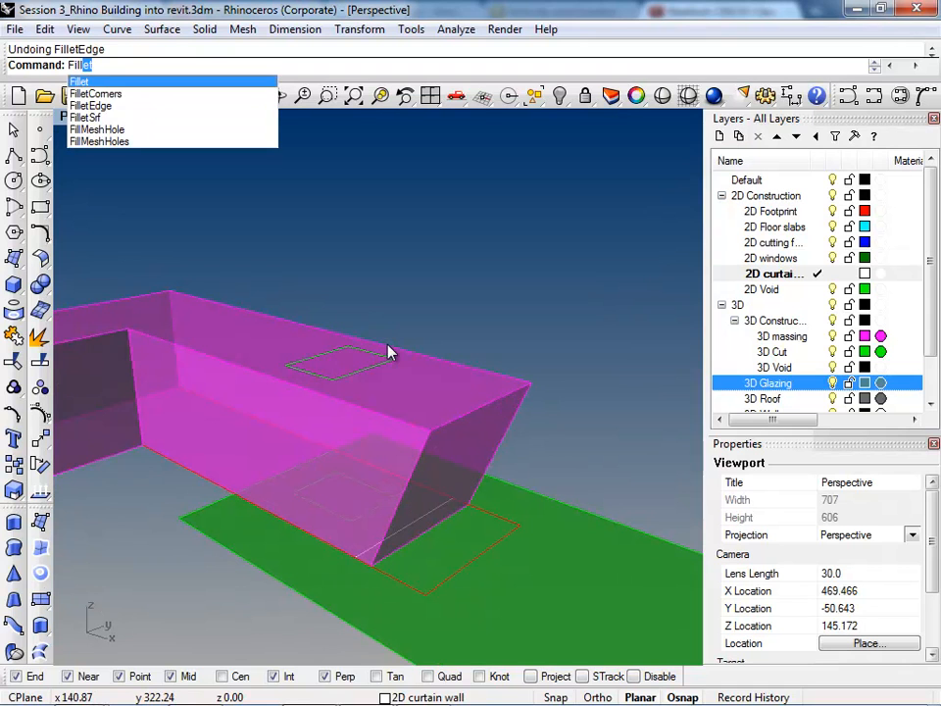
{"action": "key", "text": "Down"}
{"action": "key", "text": "Down"}
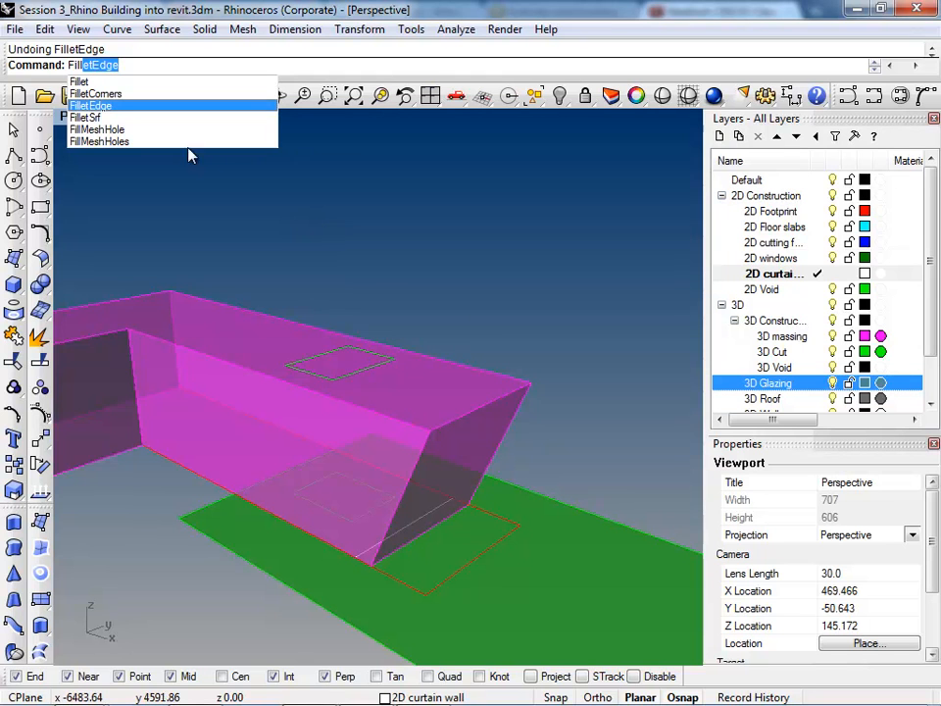
{"action": "left_click", "coordinate": [120, 106]}
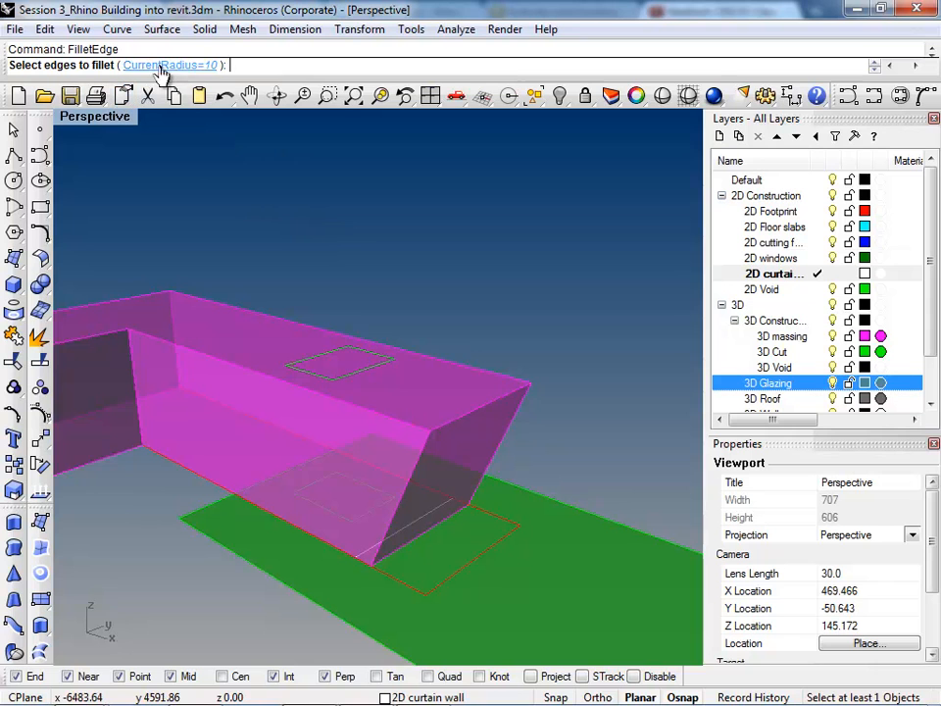
{"action": "left_click", "coordinate": [414, 471]}
{"action": "left_click", "coordinate": [512, 419]}
{"action": "scroll", "coordinate": [512, 413], "scroll_direction": "down", "scroll_amount": 3}
{"action": "scroll", "coordinate": [259, 342], "scroll_direction": "up", "scroll_amount": 4}
{"action": "left_click", "coordinate": [264, 343]}
{"action": "left_click", "coordinate": [244, 389]}
{"action": "left_click", "coordinate": [130, 423]}
{"action": "left_click", "coordinate": [72, 431]}
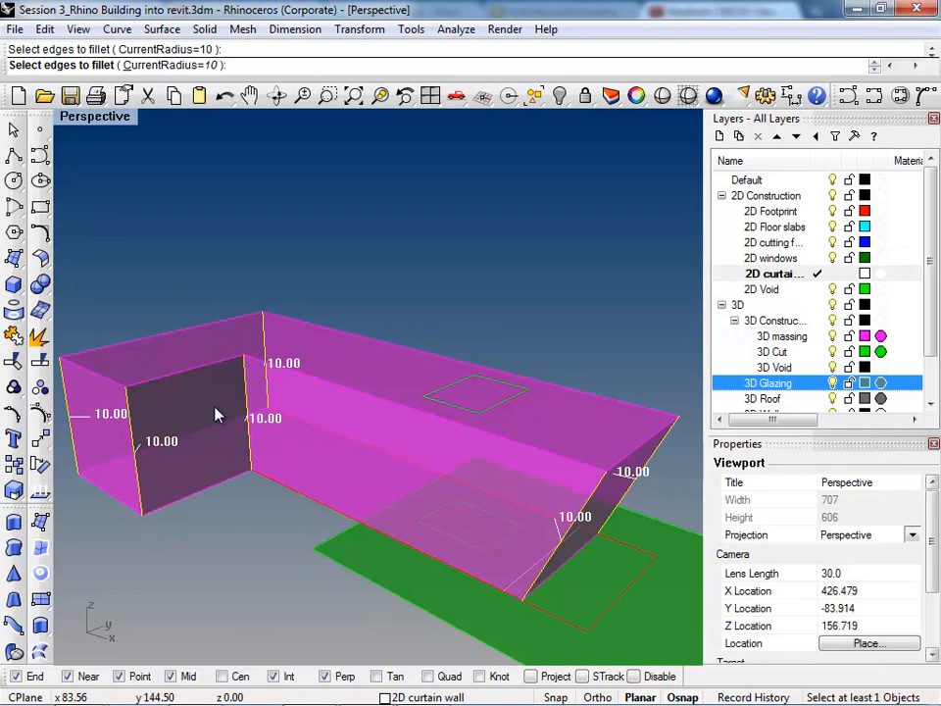
Step: Add the massing's roof perimeter edges to the fillet selection and apply the fillets
{"action": "left_click", "coordinate": [182, 376]}
{"action": "left_click", "coordinate": [176, 337]}
{"action": "left_click", "coordinate": [397, 402]}
{"action": "left_click", "coordinate": [422, 355]}
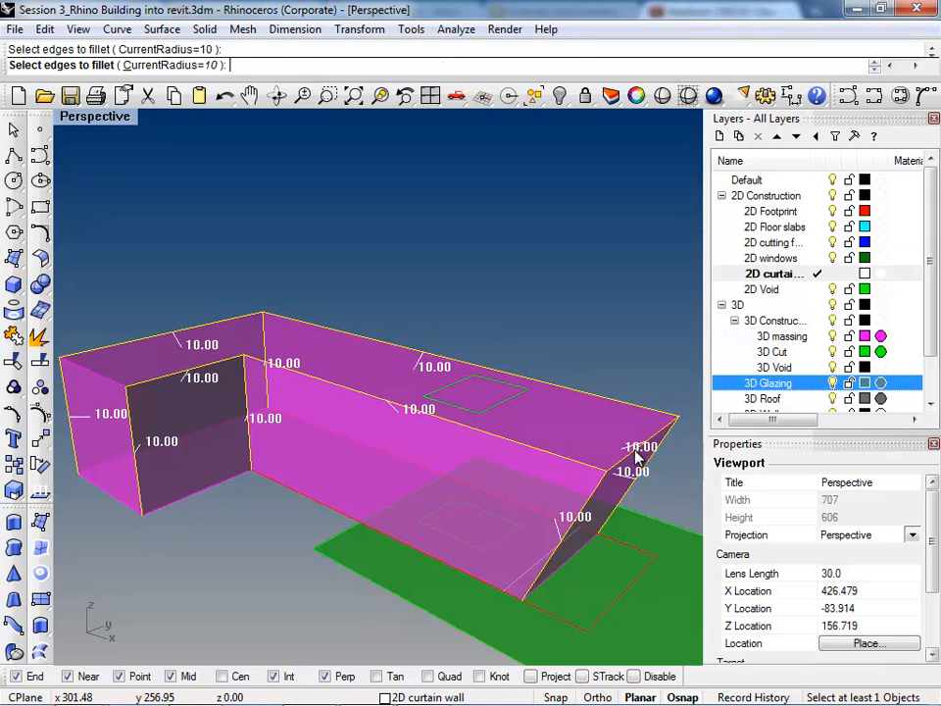
{"action": "key", "text": "Return"}
{"action": "key", "text": "Return"}
Step: Switch the viewport to Rendered display and undo the fillets on the side corners and roof edges
{"action": "right_click_drag", "start_coordinate": [489, 465], "coordinate": [336, 462]}
{"action": "key", "text": "ctrl+alt+r"}
{"action": "key", "text": "ctrl+z"}
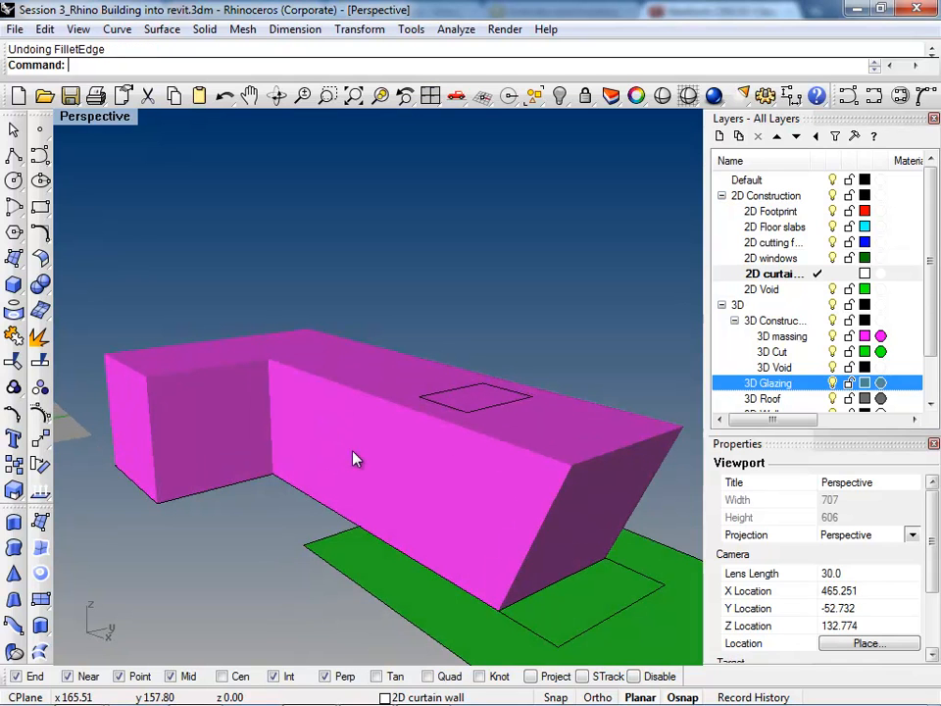
{"action": "scroll", "coordinate": [441, 382], "scroll_direction": "down", "scroll_amount": 4}
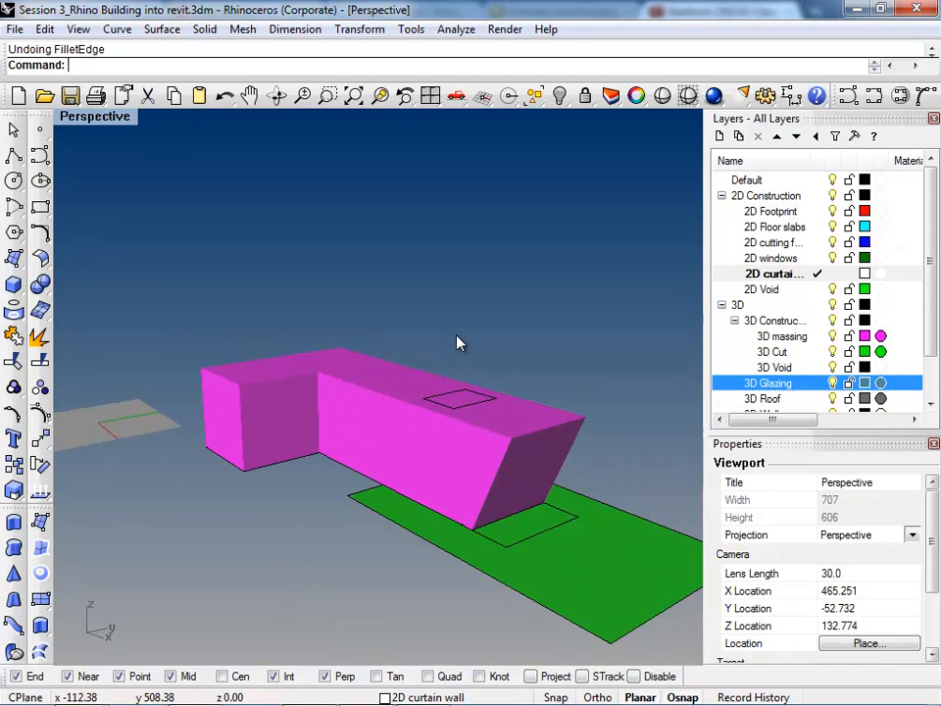
Step: Fillet the vertical edge at the L-shaped massing's inner corner with FilletEdge at radius 10
{"action": "scroll", "coordinate": [460, 342], "scroll_direction": "up", "scroll_amount": 2}
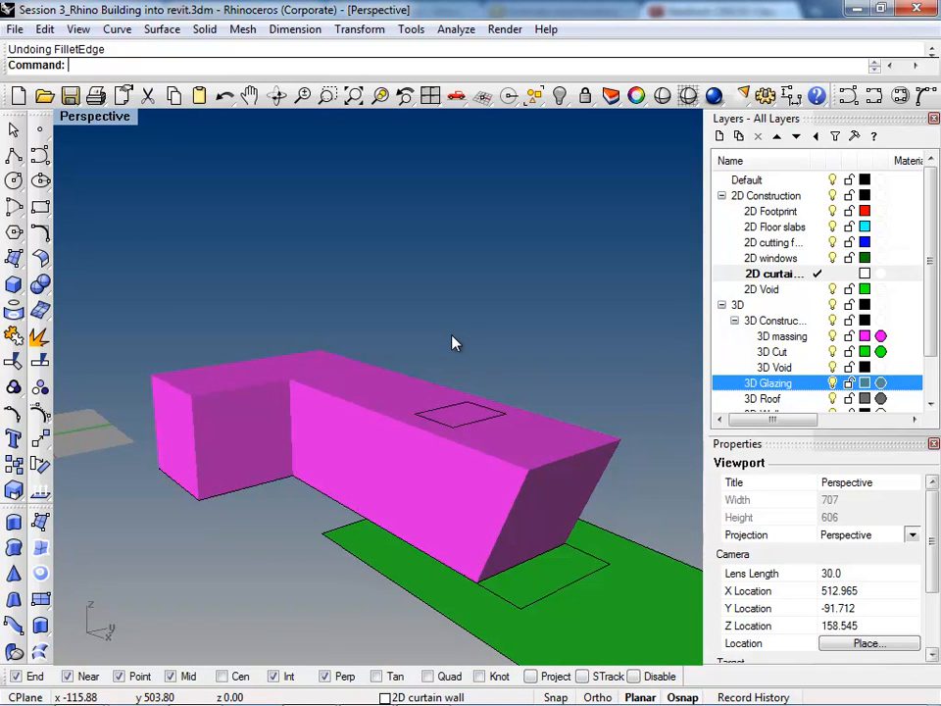
{"action": "right_click_drag", "start_coordinate": [509, 384], "coordinate": [529, 459]}
{"action": "scroll", "coordinate": [533, 458], "scroll_direction": "down", "scroll_amount": 2}
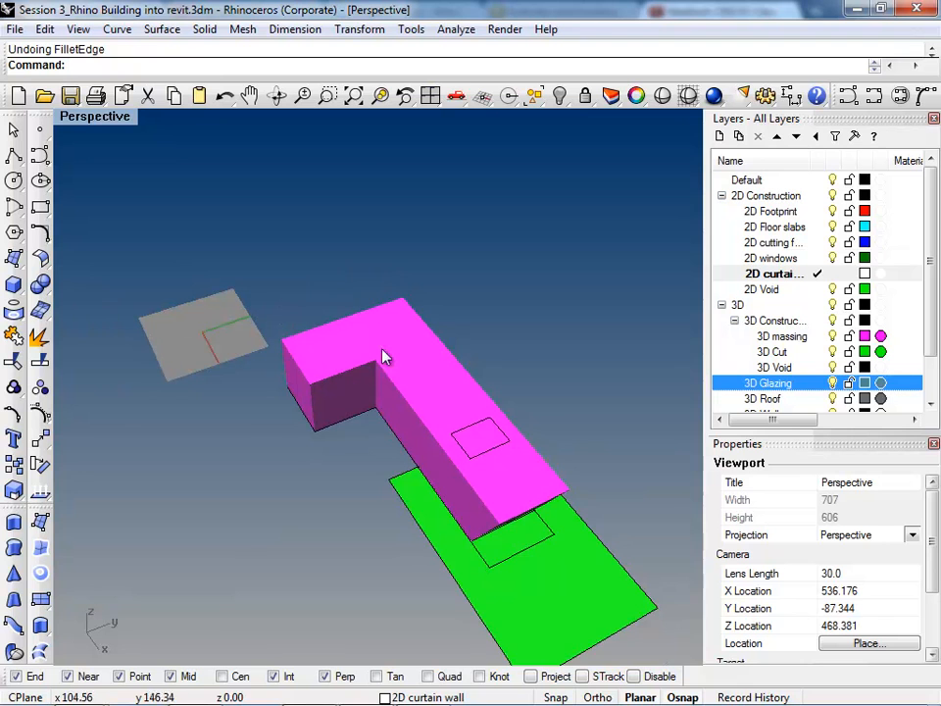
{"action": "scroll", "coordinate": [385, 404], "scroll_direction": "up", "scroll_amount": 4}
{"action": "type", "text": "F"}
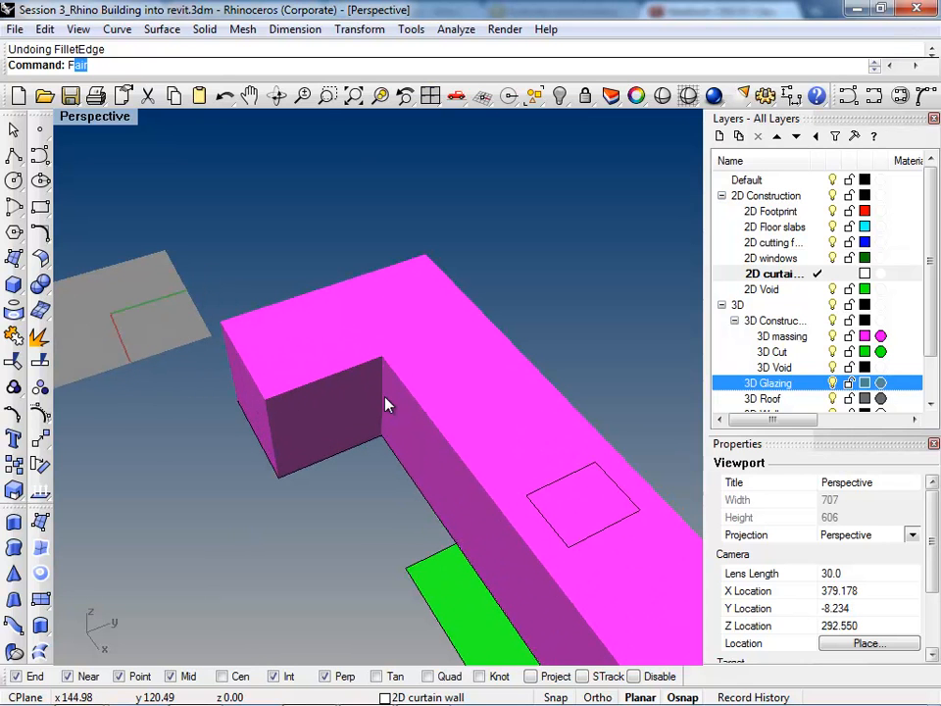
{"action": "type", "text": "illet"}
{"action": "key", "text": "Down"}
{"action": "key", "text": "Down"}
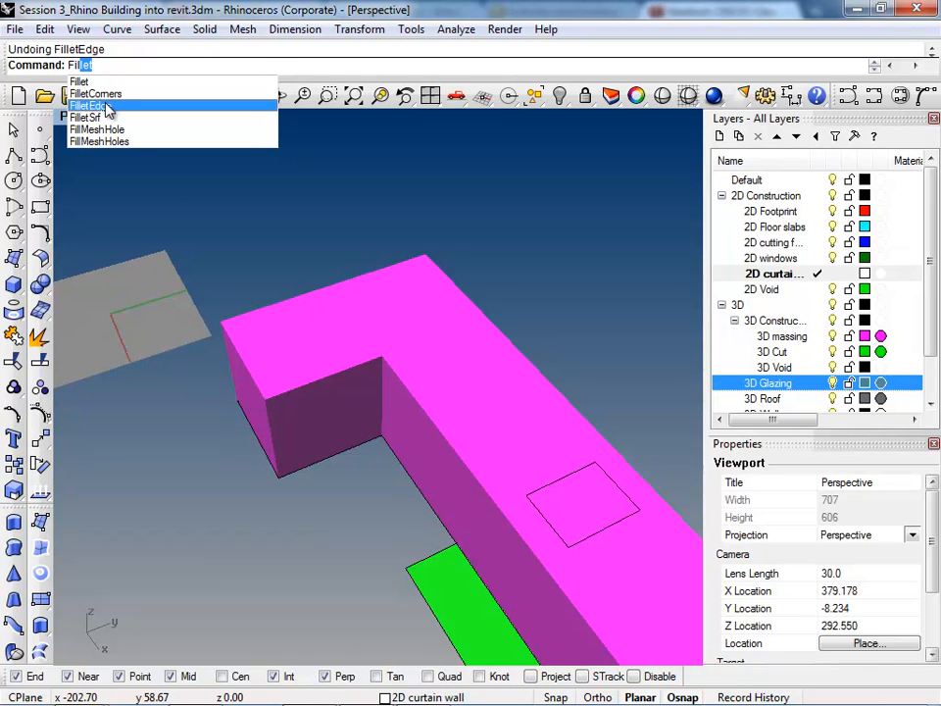
{"action": "key", "text": "Return"}
{"action": "right_click_drag", "start_coordinate": [447, 489], "coordinate": [446, 557]}
{"action": "left_click", "coordinate": [390, 467]}
{"action": "key", "text": "Return"}
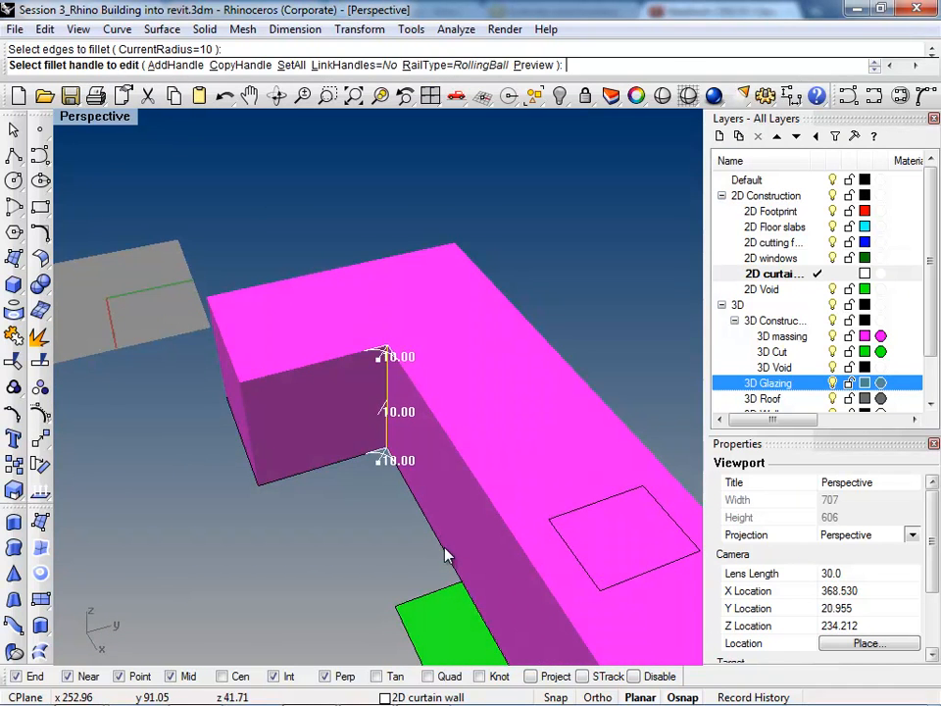
{"action": "key", "text": "Return"}
Step: Fillet the massing's two slanted end edges and three outer vertical corner edges with radius 10
{"action": "right_click_drag", "start_coordinate": [446, 478], "coordinate": [557, 542]}
{"action": "key", "text": "Return"}
{"action": "left_click", "coordinate": [506, 508]}
{"action": "left_click", "coordinate": [633, 438]}
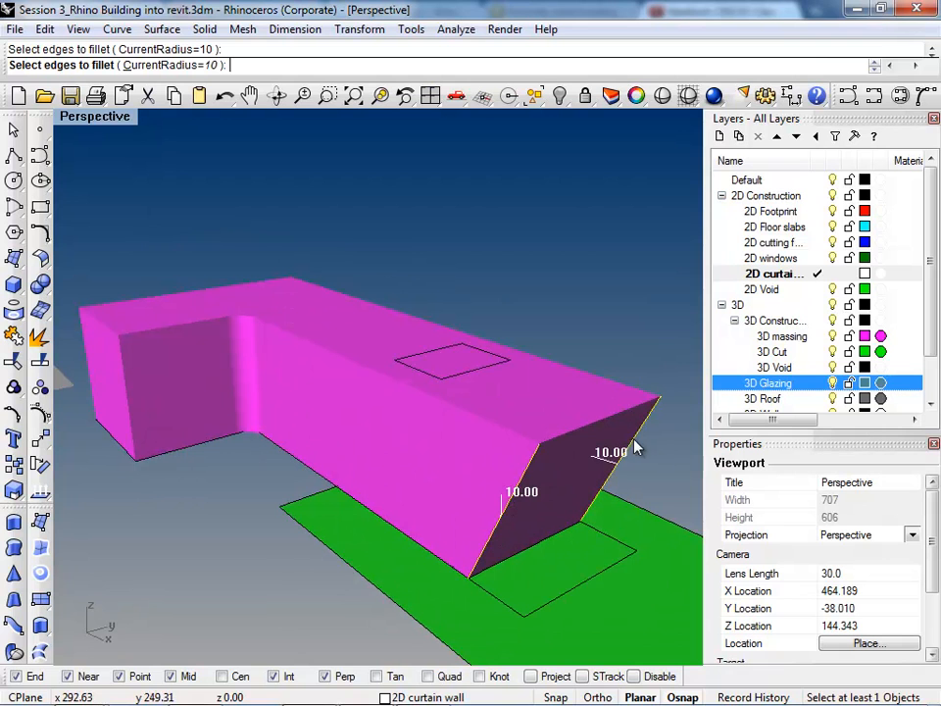
{"action": "left_click", "coordinate": [291, 306]}
{"action": "left_click", "coordinate": [92, 362]}
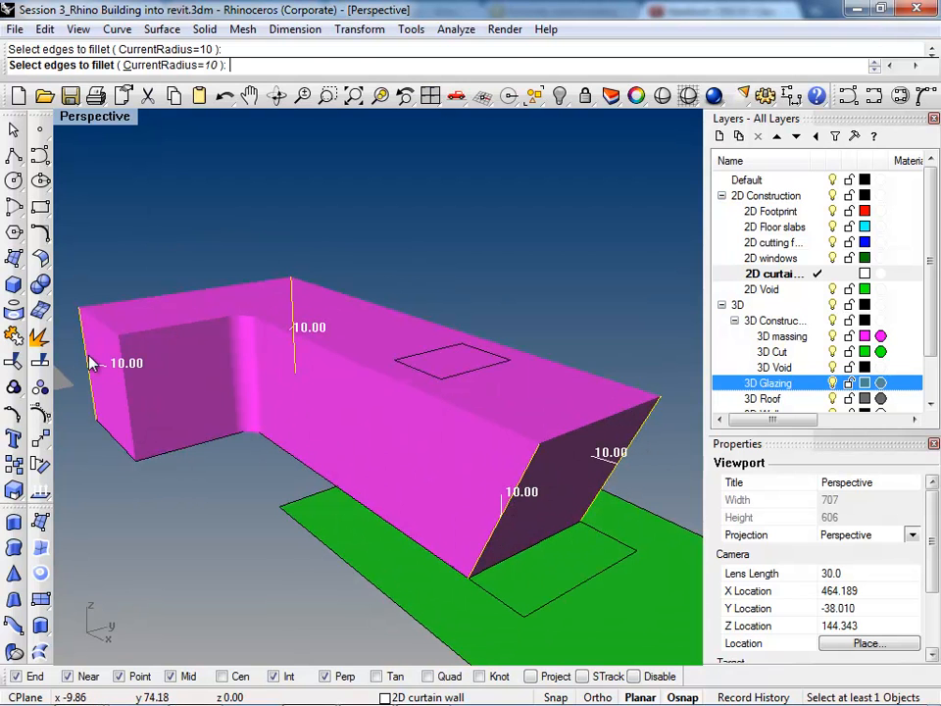
{"action": "left_click", "coordinate": [126, 389]}
{"action": "key", "text": "Return"}
{"action": "key", "text": "Return"}
Step: Inspect the filleted massing from several angles in Ghosted display
{"action": "right_click_drag", "start_coordinate": [267, 504], "coordinate": [245, 499]}
{"action": "key", "text": "ctrl+alt+g"}
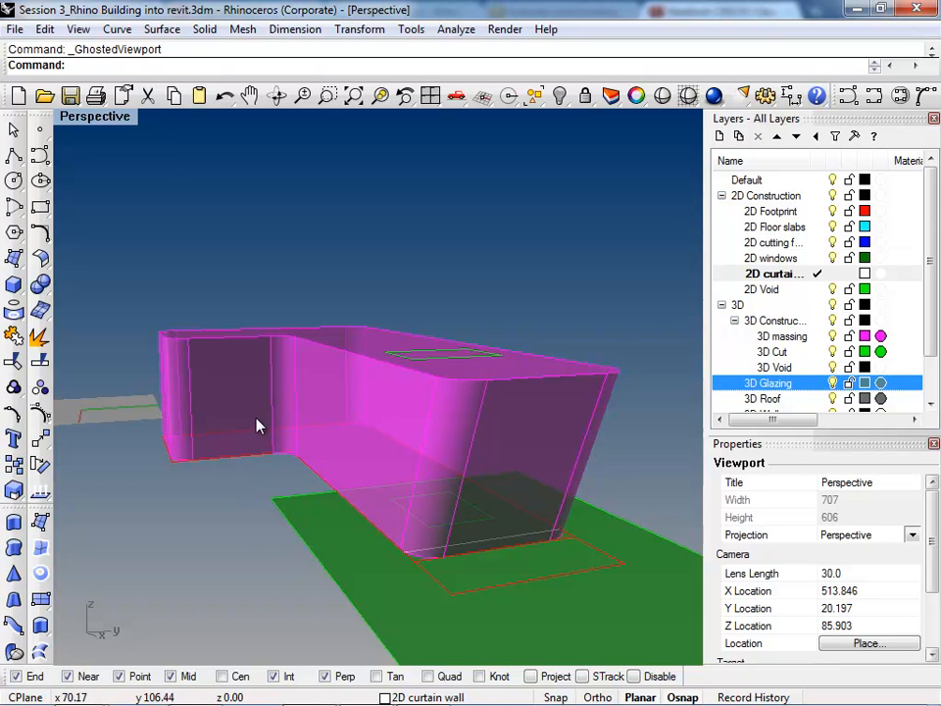
{"action": "right_click_drag", "start_coordinate": [369, 459], "coordinate": [544, 486]}
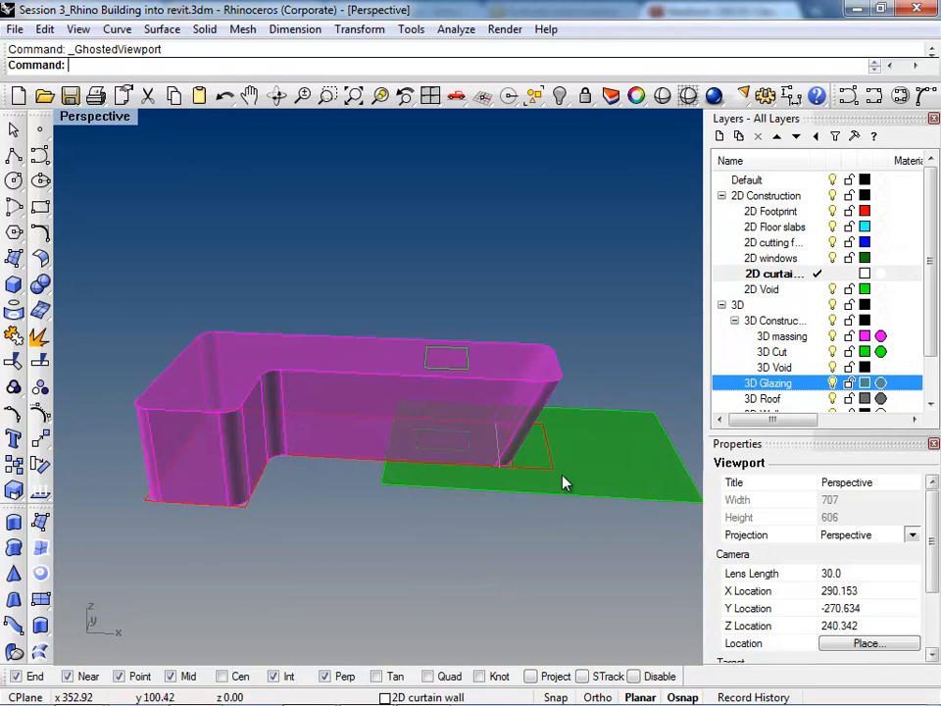
Step: In Shaded display, tilt the green cut surface upward about its short edge with Rotate3D so it slopes through the massing's slanted end
{"action": "left_click", "coordinate": [504, 544]}
{"action": "right_click_drag", "start_coordinate": [504, 544], "coordinate": [407, 553]}
{"action": "key", "text": "ctrl+alt+r"}
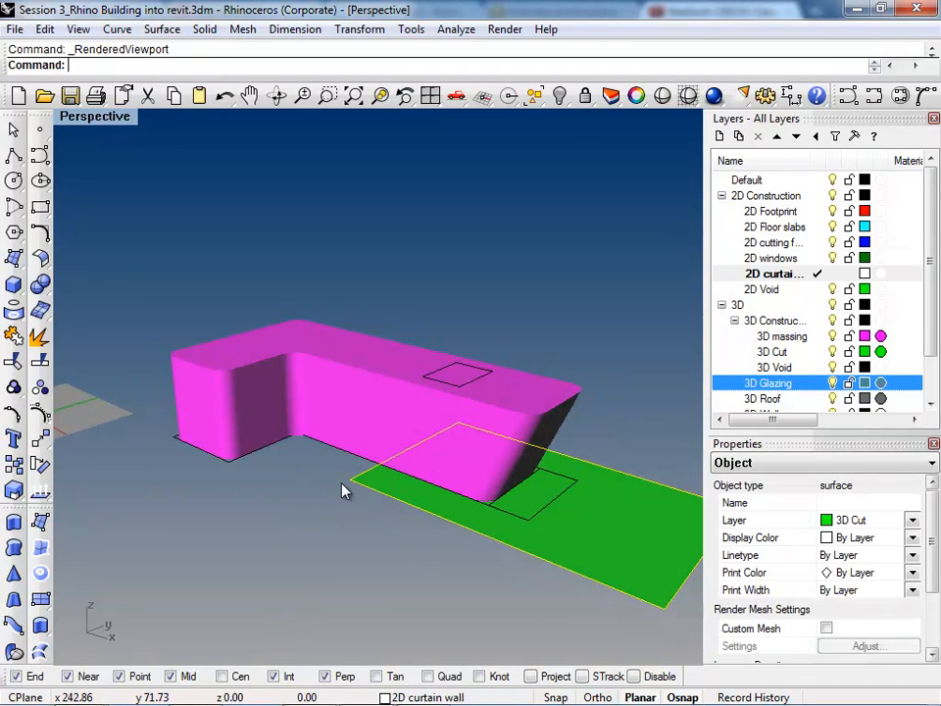
{"action": "key", "text": "ctrl+alt+s"}
{"action": "type", "text": "Rotate3D"}
{"action": "key", "text": "Return"}
{"action": "left_click", "coordinate": [342, 478]}
{"action": "right_click_drag", "start_coordinate": [342, 479], "coordinate": [634, 527]}
{"action": "left_click", "coordinate": [515, 464]}
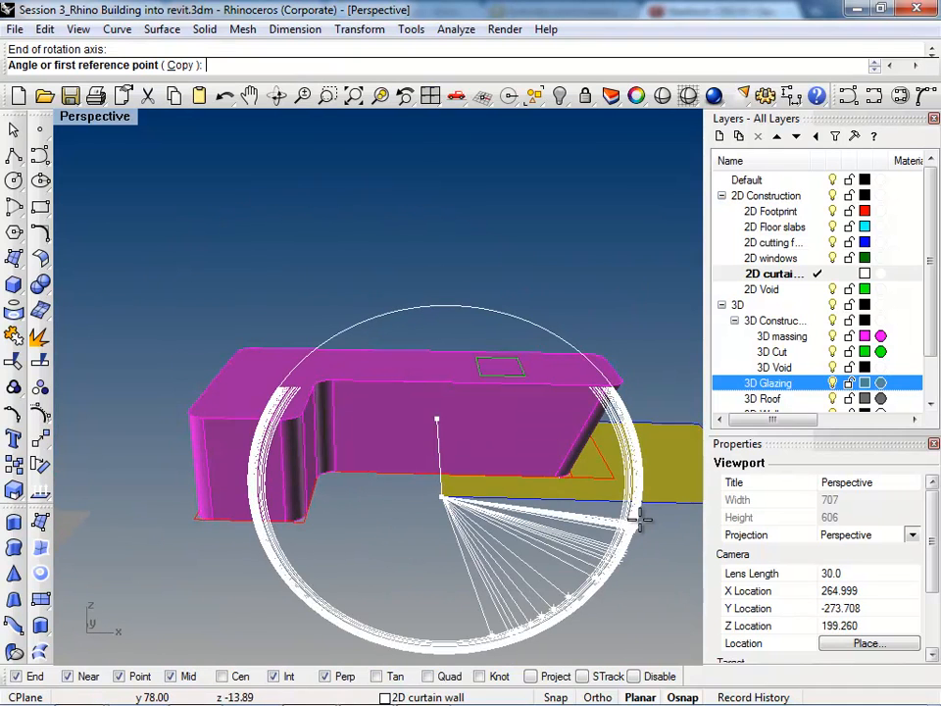
{"action": "left_click", "coordinate": [639, 505]}
{"action": "scroll", "coordinate": [649, 417], "scroll_direction": "up", "scroll_amount": 2}
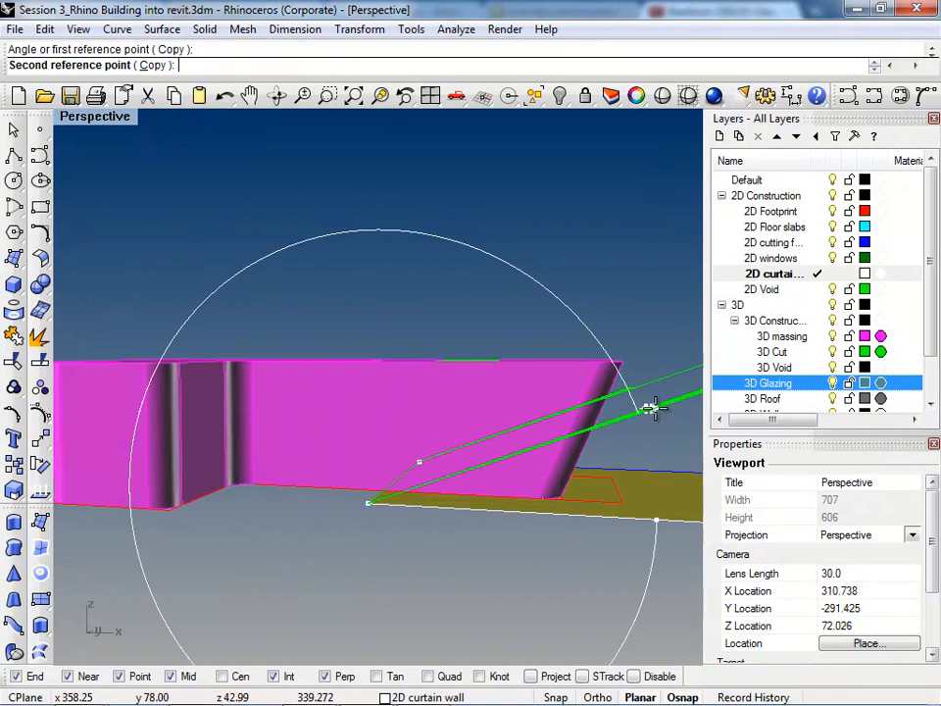
{"action": "left_click", "coordinate": [655, 396]}
Step: Split the massing with the tilted cut surface and delete the lower piece beneath the slanted end
{"action": "right_click_drag", "start_coordinate": [650, 449], "coordinate": [557, 503]}
{"action": "left_click", "coordinate": [498, 472]}
{"action": "type", "text": "Split"}
{"action": "key", "text": "Return"}
{"action": "left_click", "coordinate": [586, 485]}
{"action": "right_click", "coordinate": [587, 485]}
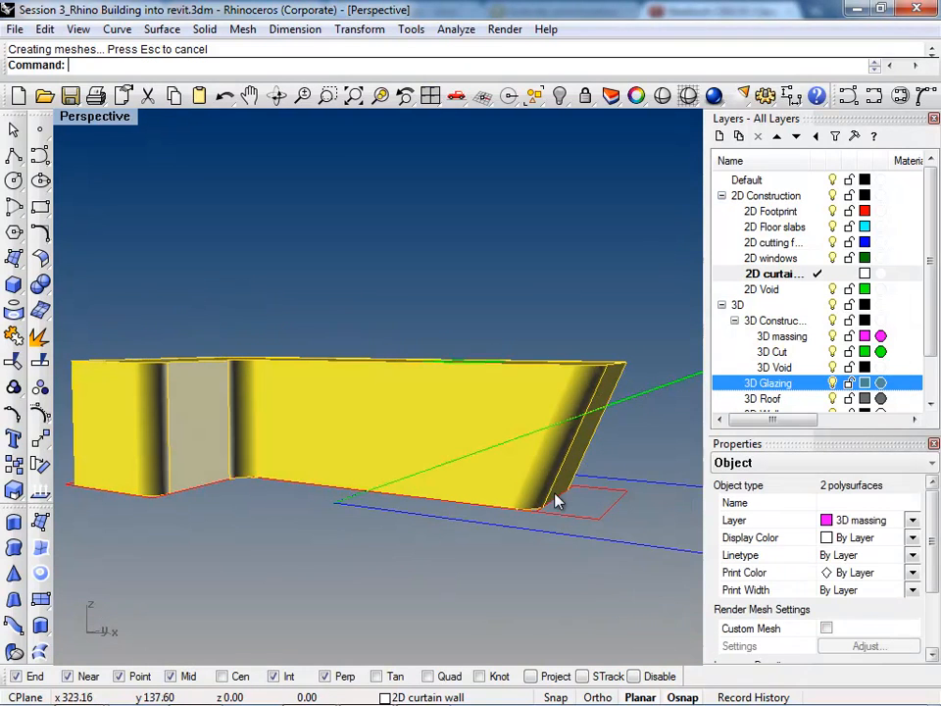
{"action": "left_click", "coordinate": [477, 392], "text": "ctrl"}
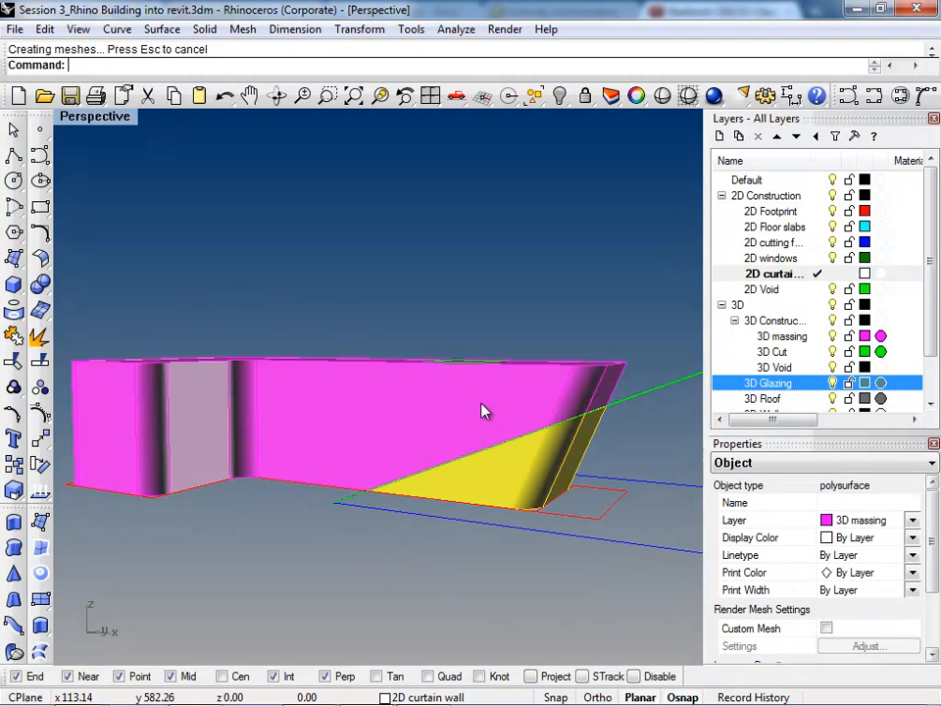
{"action": "key", "text": "Delete"}
Step: Split the sloped cut surface with the massing and delete the part outside the building
{"action": "right_click_drag", "start_coordinate": [479, 413], "coordinate": [616, 484]}
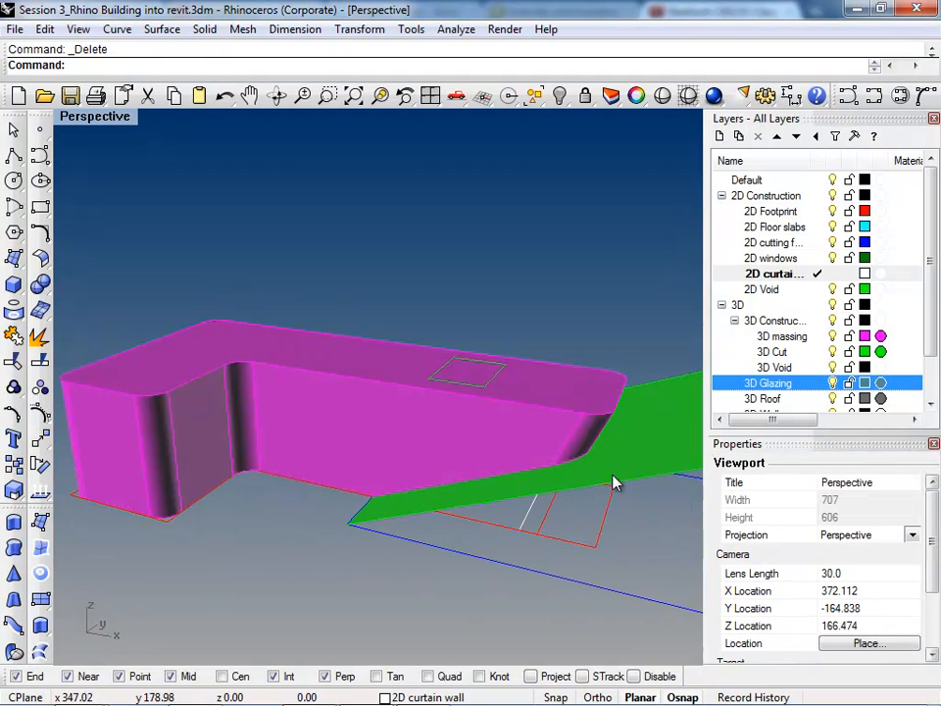
{"action": "left_click", "coordinate": [613, 482]}
{"action": "right_click", "coordinate": [606, 474]}
{"action": "left_click", "coordinate": [506, 435]}
{"action": "right_click", "coordinate": [530, 469]}
{"action": "right_click_drag", "start_coordinate": [530, 468], "coordinate": [506, 527]}
{"action": "key", "text": "Delete"}
Step: Offset the red building footprint outline inward by a distance of 8
{"action": "right_click_drag", "start_coordinate": [450, 515], "coordinate": [466, 551]}
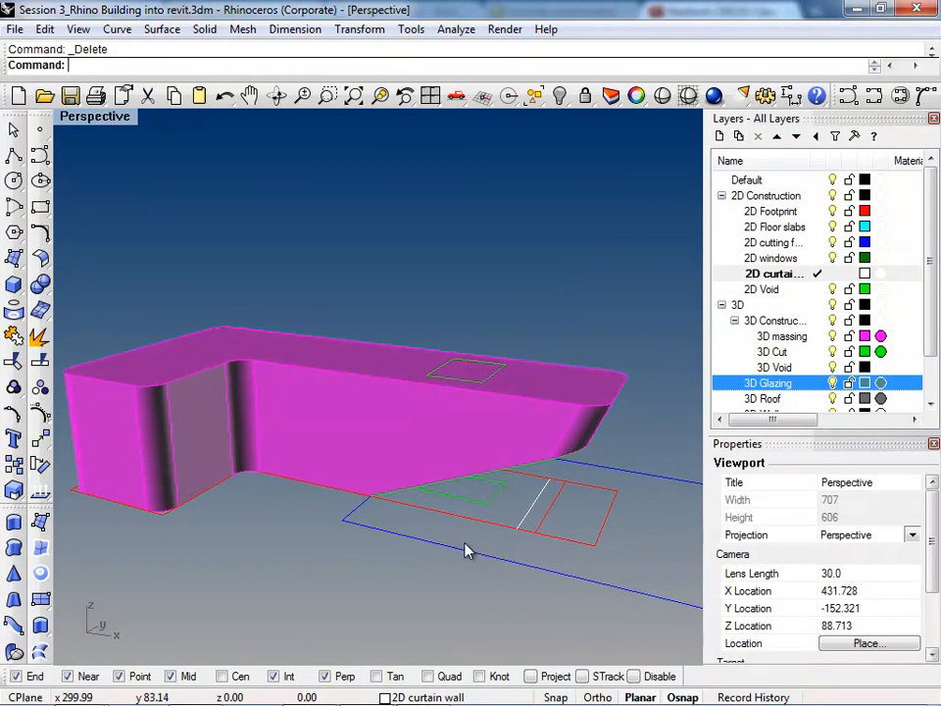
{"action": "right_click", "coordinate": [538, 507]}
{"action": "left_click", "coordinate": [550, 538]}
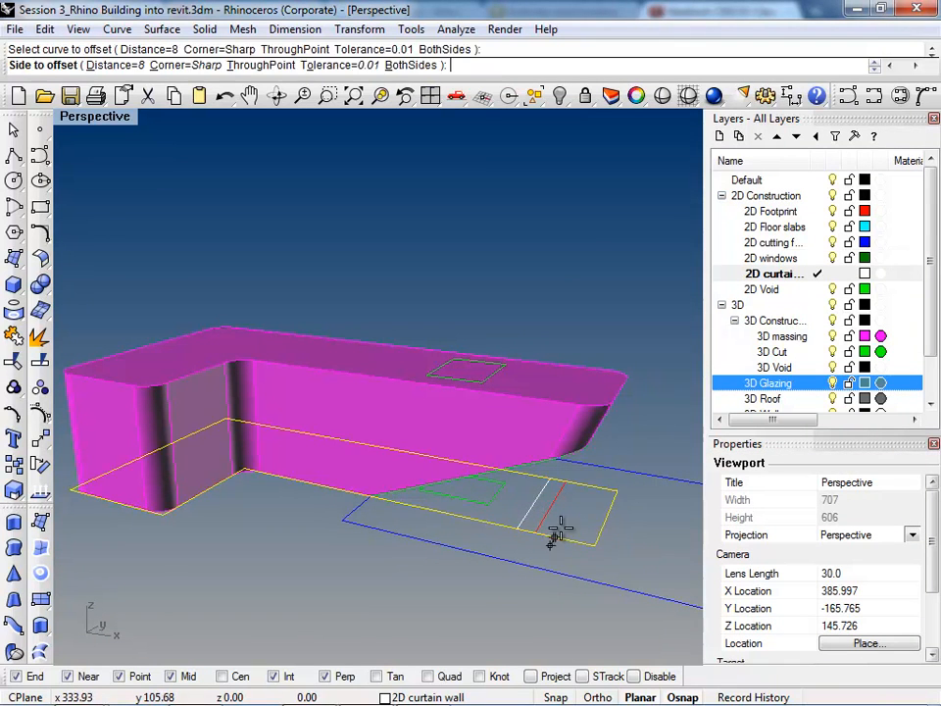
{"action": "left_click", "coordinate": [554, 525]}
{"action": "scroll", "coordinate": [566, 533], "scroll_direction": "up", "scroll_amount": 3}
Step: Extrude the offset footprint curve up to the top of the massing as a curtain wall surface
{"action": "left_click", "coordinate": [567, 533]}
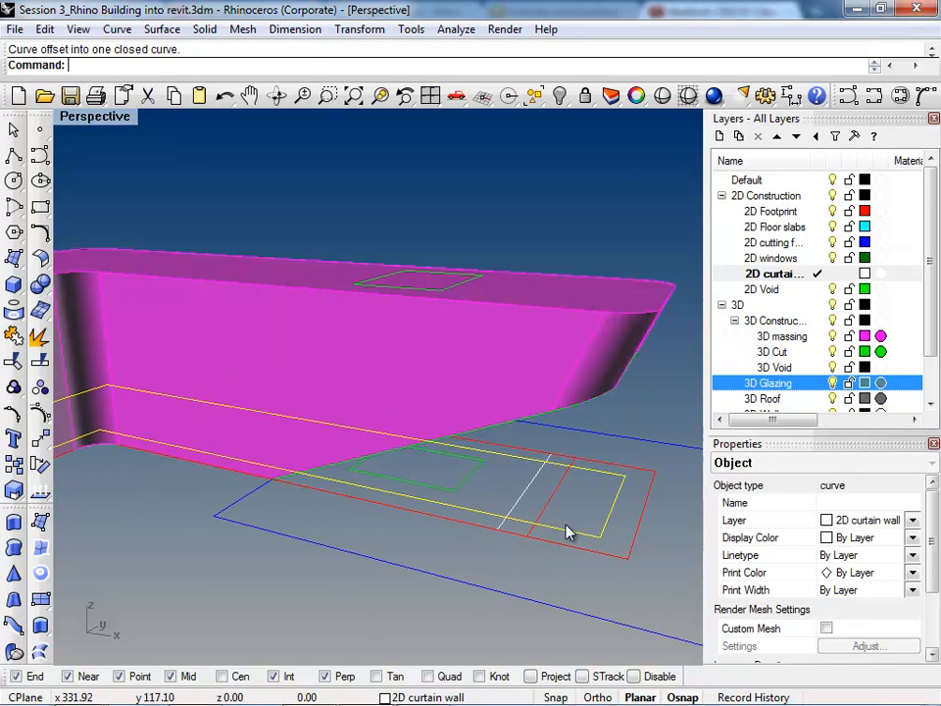
{"action": "left_click", "coordinate": [40, 625]}
{"action": "key", "text": "Return"}
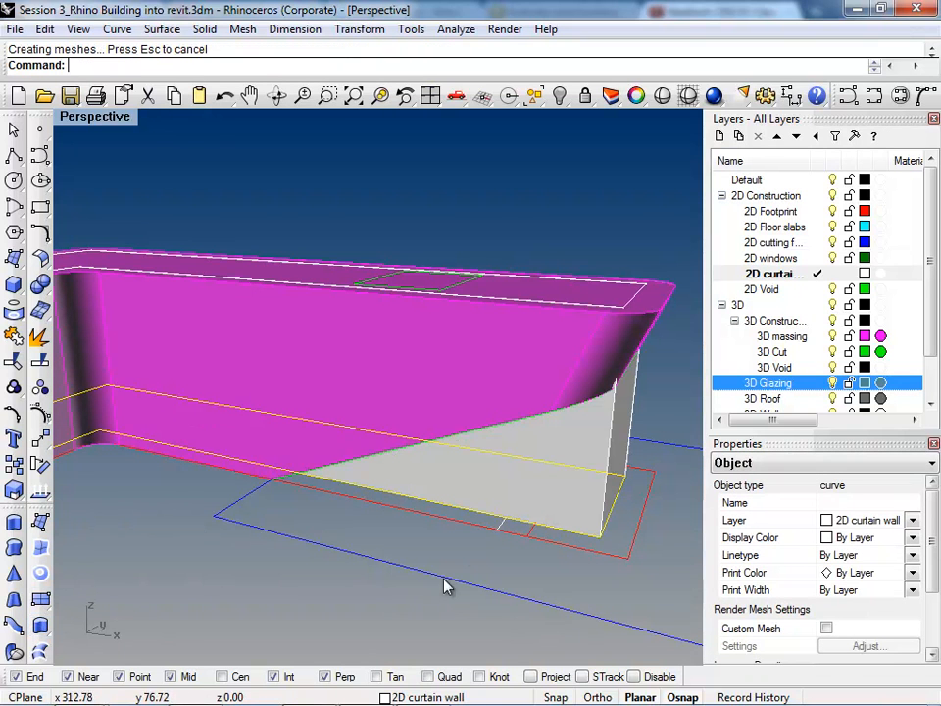
{"action": "right_click_drag", "start_coordinate": [502, 520], "coordinate": [480, 556]}
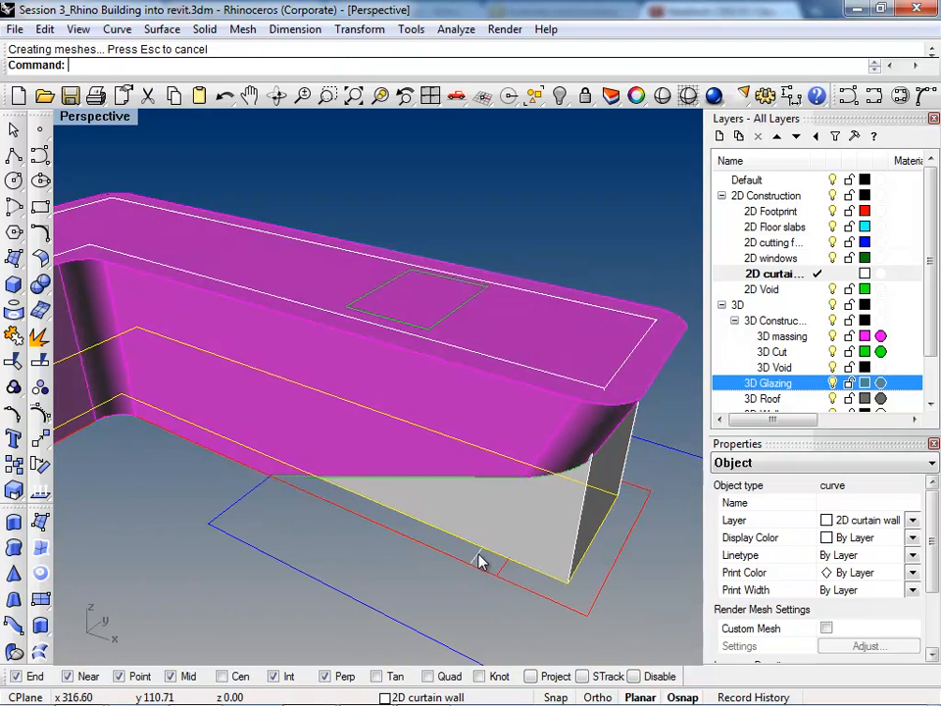
Step: Hide the 3D massing and 3D Cut layers to expose the extruded curtain wall
{"action": "left_click", "coordinate": [833, 337]}
{"action": "right_click_drag", "start_coordinate": [529, 417], "coordinate": [573, 495]}
{"action": "key", "text": "Escape"}
{"action": "left_click", "coordinate": [834, 351]}
{"action": "right_click_drag", "start_coordinate": [461, 421], "coordinate": [396, 488]}
Step: Loft a slanted end surface between the curtain wall line on the ground and the extruded wall's top end edge
{"action": "type", "text": "Loft"}
{"action": "key", "text": "Return"}
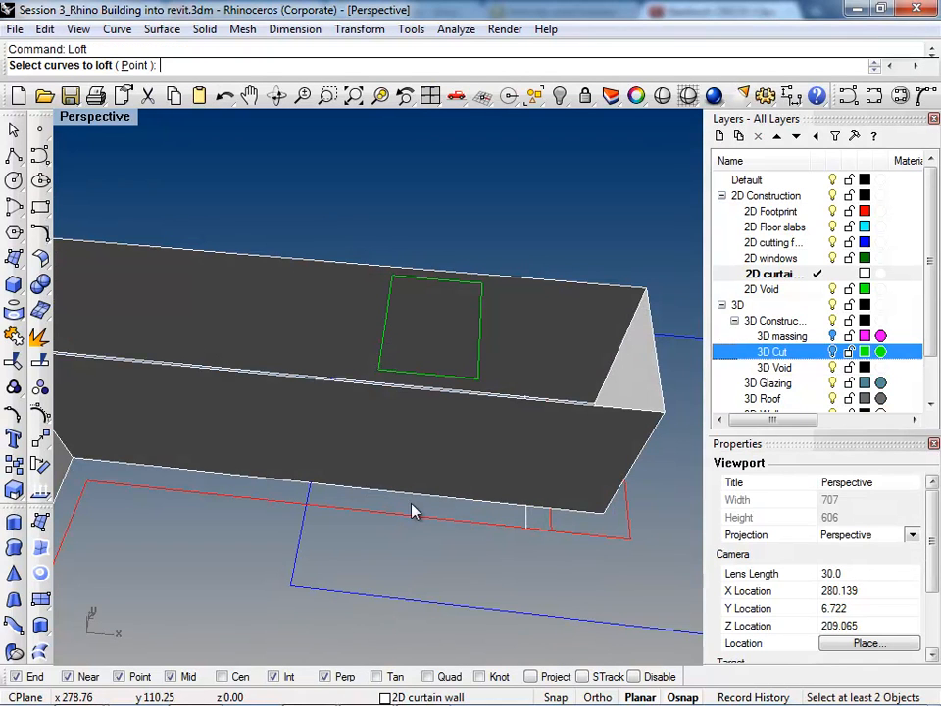
{"action": "left_click", "coordinate": [664, 386]}
{"action": "key", "text": "Return"}
{"action": "key", "text": "Return"}
Step: Trim the extruded wall's end beyond the slanted loft surface
{"action": "left_click", "coordinate": [603, 389]}
{"action": "left_click", "coordinate": [602, 390]}
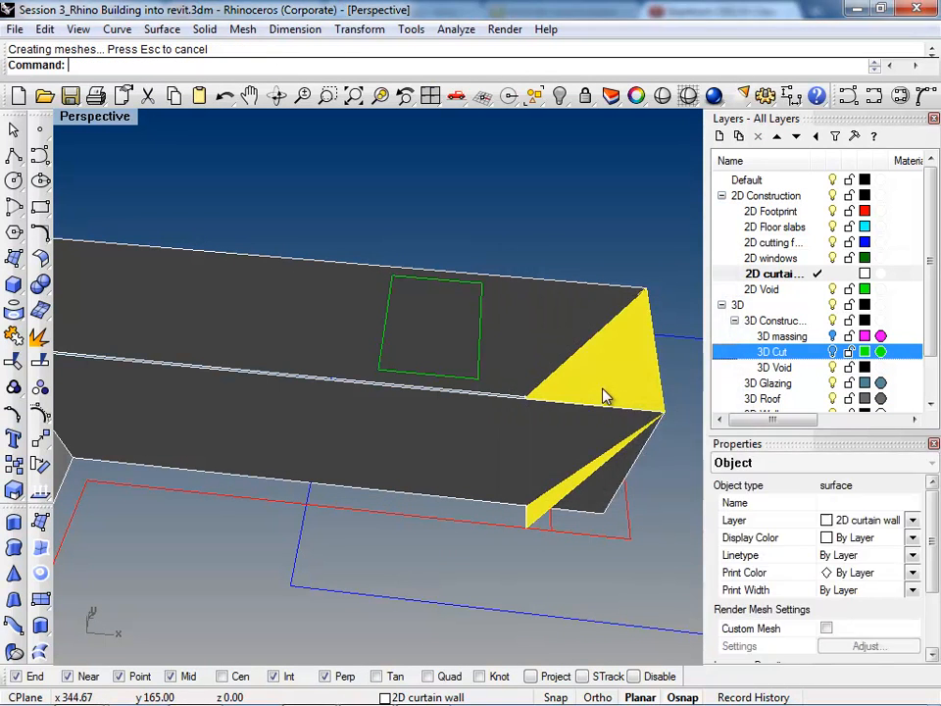
{"action": "key", "text": "ctrl+t"}
{"action": "left_click", "coordinate": [613, 469]}
{"action": "right_click_drag", "start_coordinate": [612, 474], "coordinate": [504, 500]}
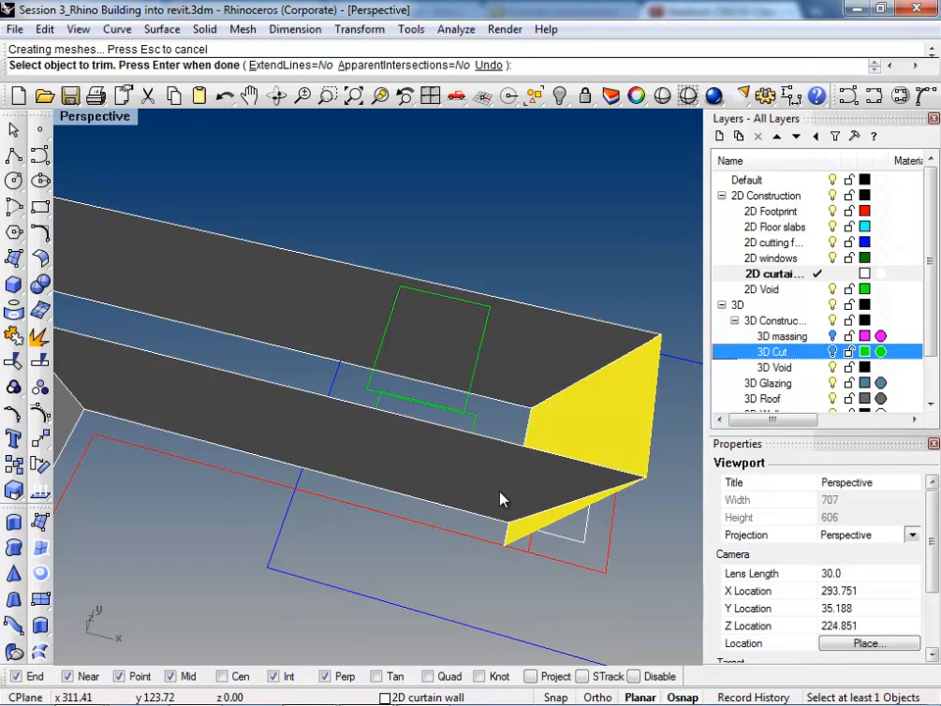
{"action": "key", "text": "Return"}
Step: Split the slanted loft surface with the extruded wall and delete the excess outside the wall
{"action": "type", "text": "Spl"}
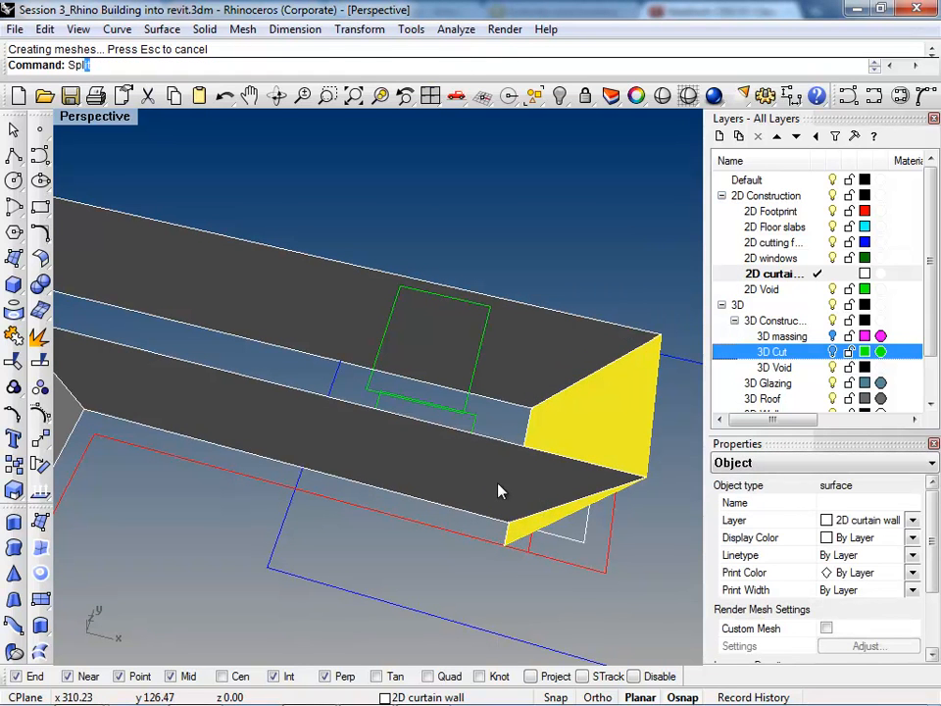
{"action": "type", "text": "it"}
{"action": "key", "text": "Return"}
{"action": "left_click", "coordinate": [500, 491]}
{"action": "key", "text": "Return"}
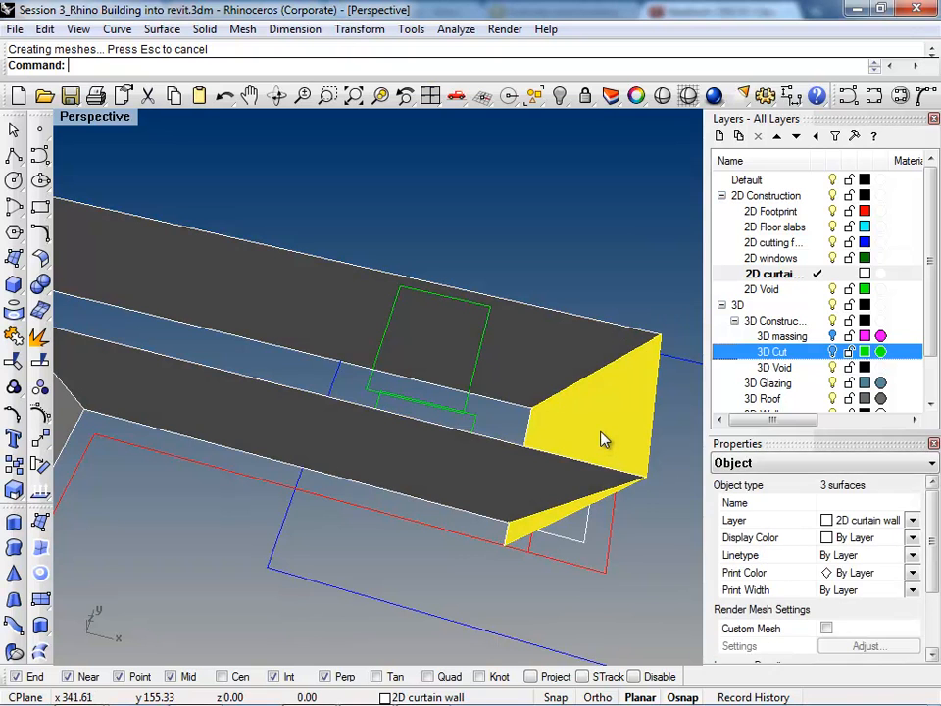
{"action": "left_click", "coordinate": [601, 432], "text": "ctrl"}
{"action": "key", "text": "Delete"}
Step: Join the trimmed curtain wall with its slanted end surface
{"action": "right_click_drag", "start_coordinate": [540, 486], "coordinate": [568, 383]}
{"action": "left_click", "coordinate": [575, 403]}
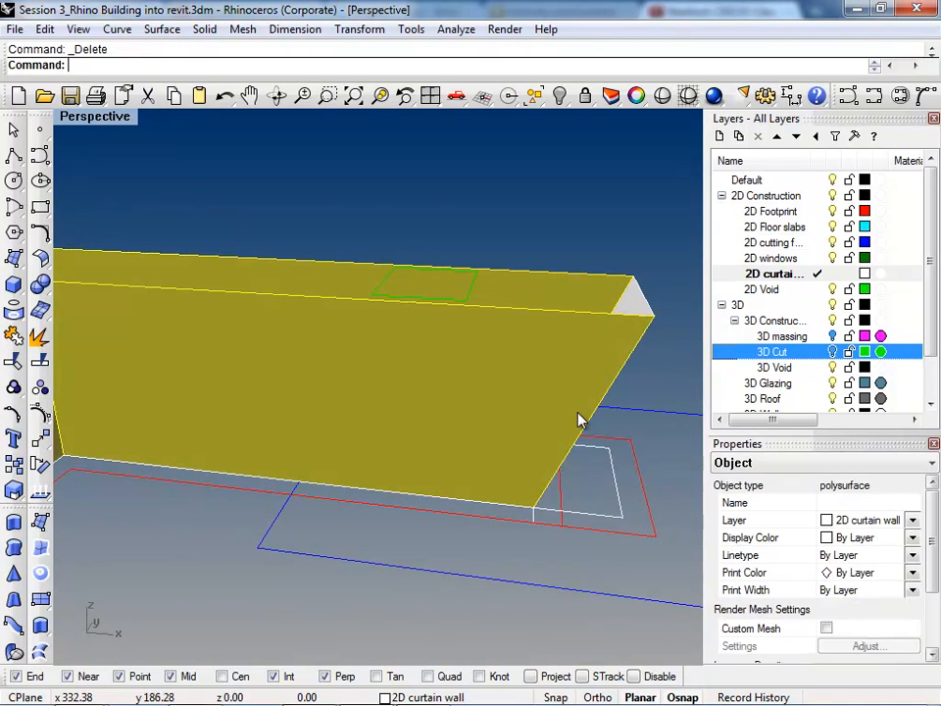
{"action": "key", "text": "ctrl+j"}
{"action": "left_click", "coordinate": [610, 345]}
{"action": "key", "text": "Return"}
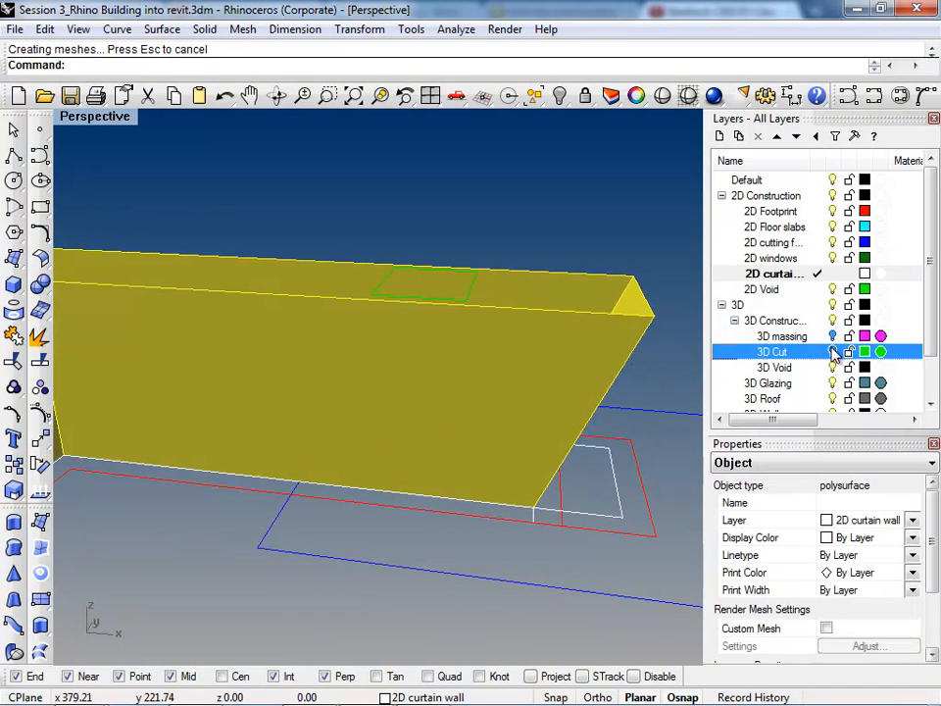
Step: Show the 3D Cut layer and keep the 3D massing layer hidden
{"action": "left_click", "coordinate": [833, 337]}
{"action": "left_click", "coordinate": [832, 352]}
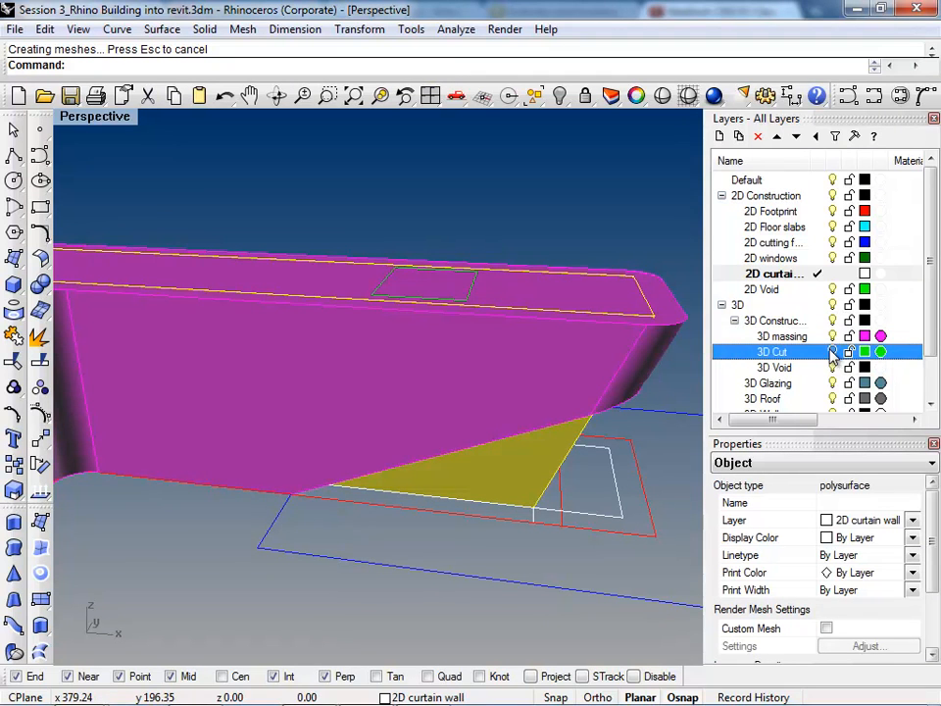
{"action": "left_click", "coordinate": [834, 336]}
{"action": "left_click", "coordinate": [833, 352]}
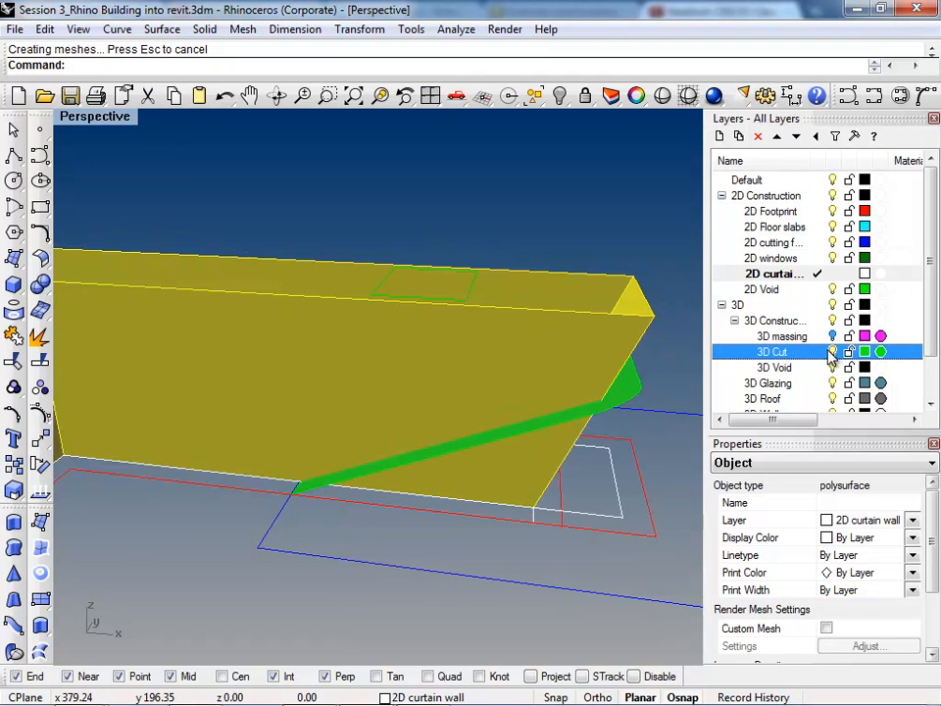
Step: Trim away the curtain wall above the sloped cut surface and trim out the cut surface's area inside the wall
{"action": "left_click", "coordinate": [637, 383]}
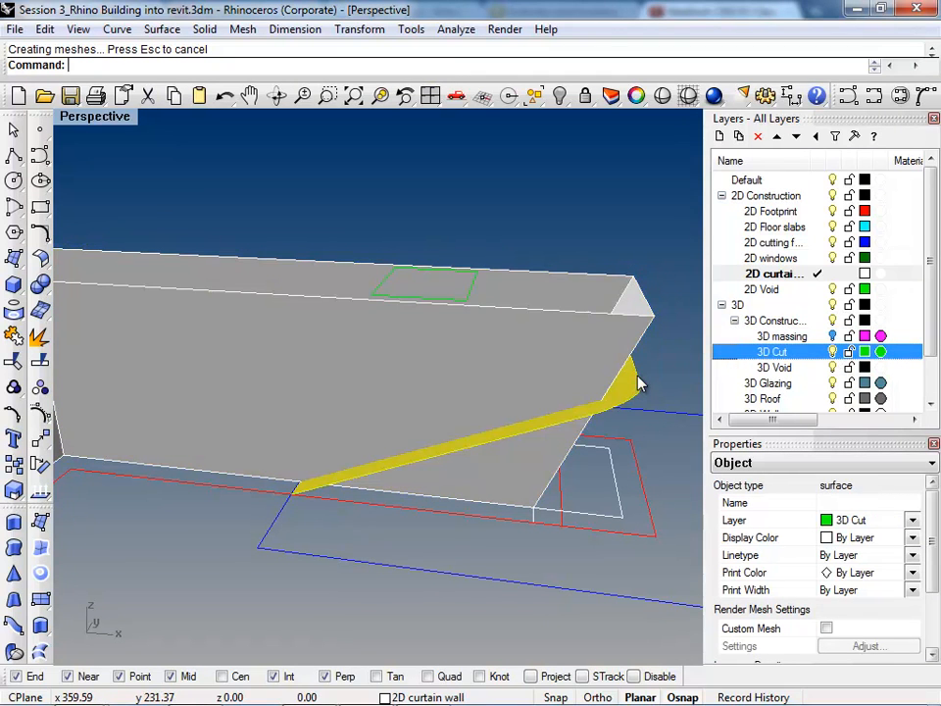
{"action": "key", "text": "ctrl+t"}
{"action": "left_click", "coordinate": [616, 327]}
{"action": "key", "text": "Return"}
{"action": "key", "text": "ctrl+t"}
{"action": "left_click", "coordinate": [571, 386]}
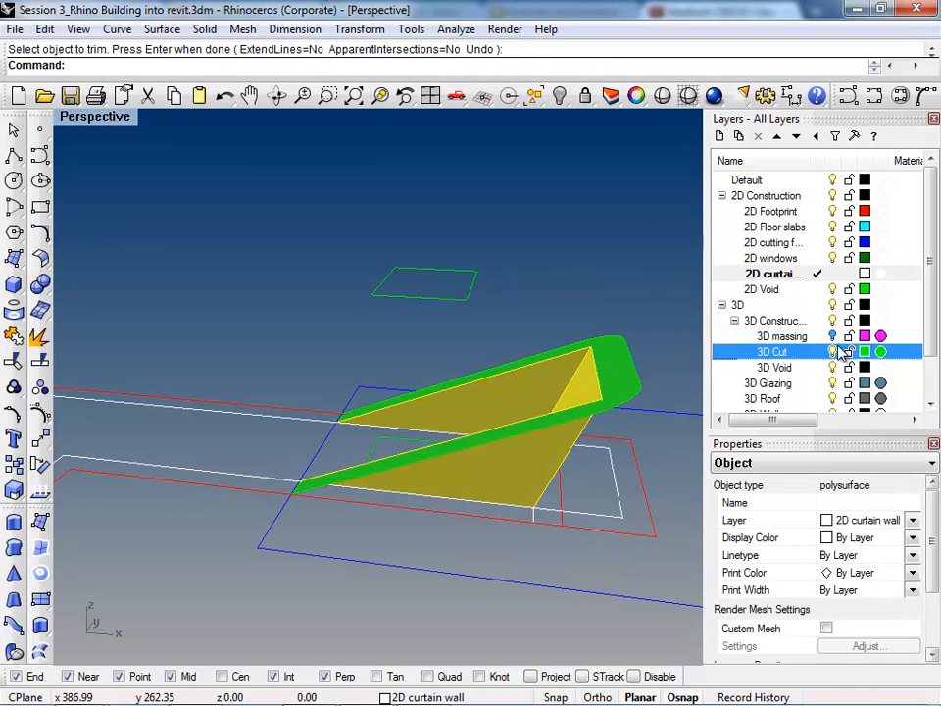
Step: Show the 3D massing layer and join the massing with the sloped cut surface beneath it
{"action": "left_click", "coordinate": [832, 337]}
{"action": "right_click_drag", "start_coordinate": [486, 495], "coordinate": [466, 303]}
{"action": "left_click", "coordinate": [463, 304]}
{"action": "key", "text": "ctrl+j"}
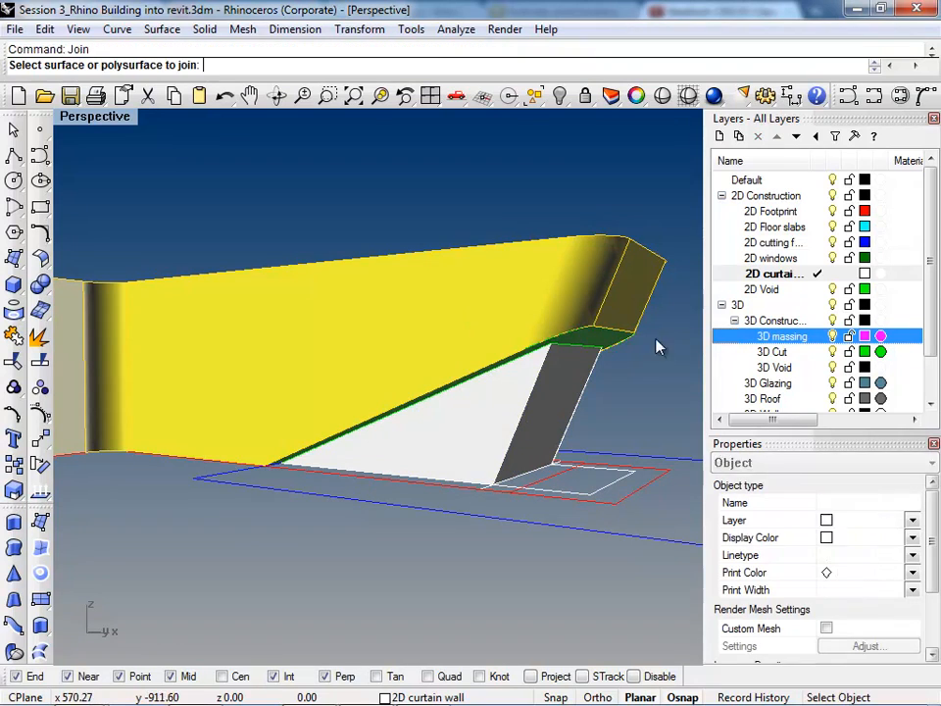
{"action": "left_click", "coordinate": [598, 342]}
{"action": "key", "text": "Return"}
Step: Move the curtain wall polysurface under the sloped cut to the 3D Glazing layer
{"action": "right_click_drag", "start_coordinate": [494, 403], "coordinate": [369, 512]}
{"action": "scroll", "coordinate": [418, 478], "scroll_direction": "down", "scroll_amount": 6}
{"action": "right_click_drag", "start_coordinate": [464, 503], "coordinate": [502, 512]}
{"action": "left_click", "coordinate": [438, 591]}
{"action": "right_click_drag", "start_coordinate": [438, 590], "coordinate": [335, 491]}
{"action": "scroll", "coordinate": [425, 526], "scroll_direction": "up", "scroll_amount": 5}
{"action": "right_click_drag", "start_coordinate": [426, 531], "coordinate": [692, 427]}
{"action": "left_click", "coordinate": [458, 449]}
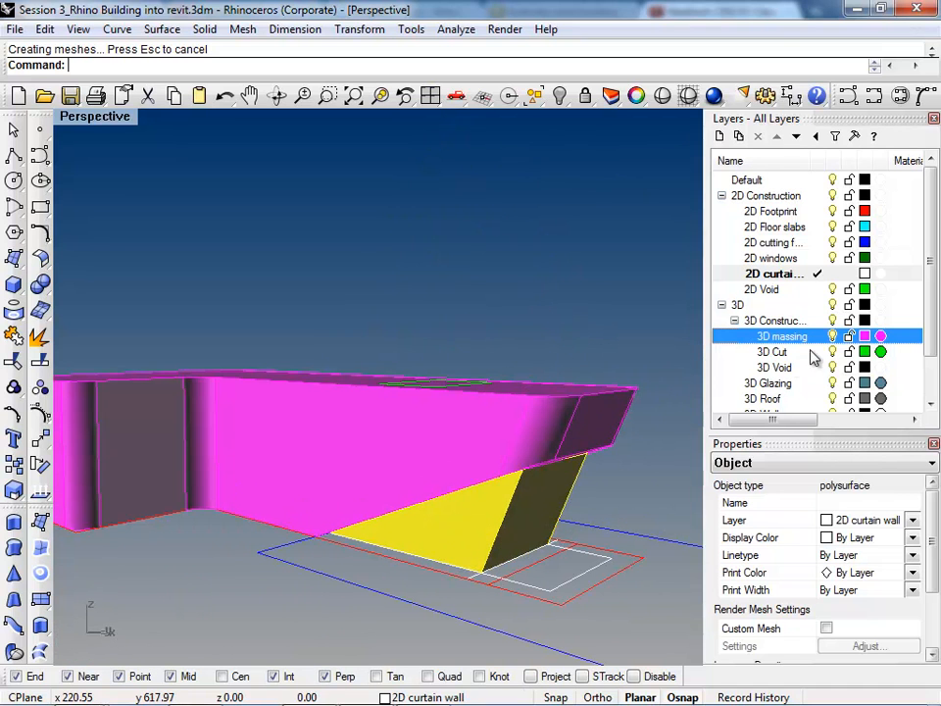
{"action": "right_click", "coordinate": [838, 386]}
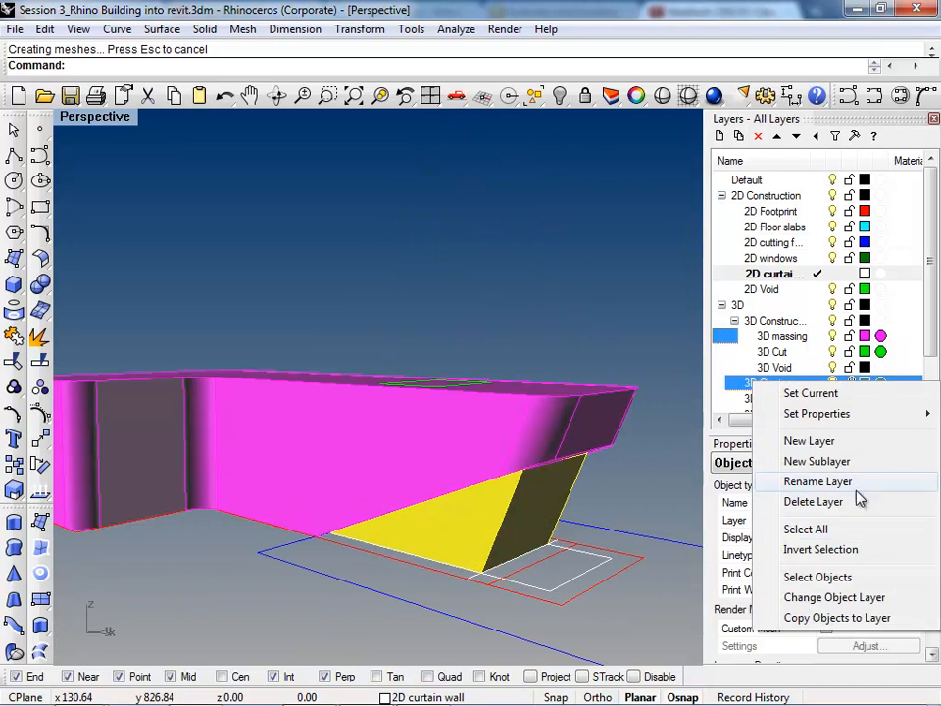
{"action": "left_click", "coordinate": [879, 595]}
Step: Move the main massing polysurface above the sloped cut to the 3D Wall layer
{"action": "left_click", "coordinate": [490, 402]}
{"action": "scroll", "coordinate": [922, 322], "scroll_direction": "down", "scroll_amount": 1}
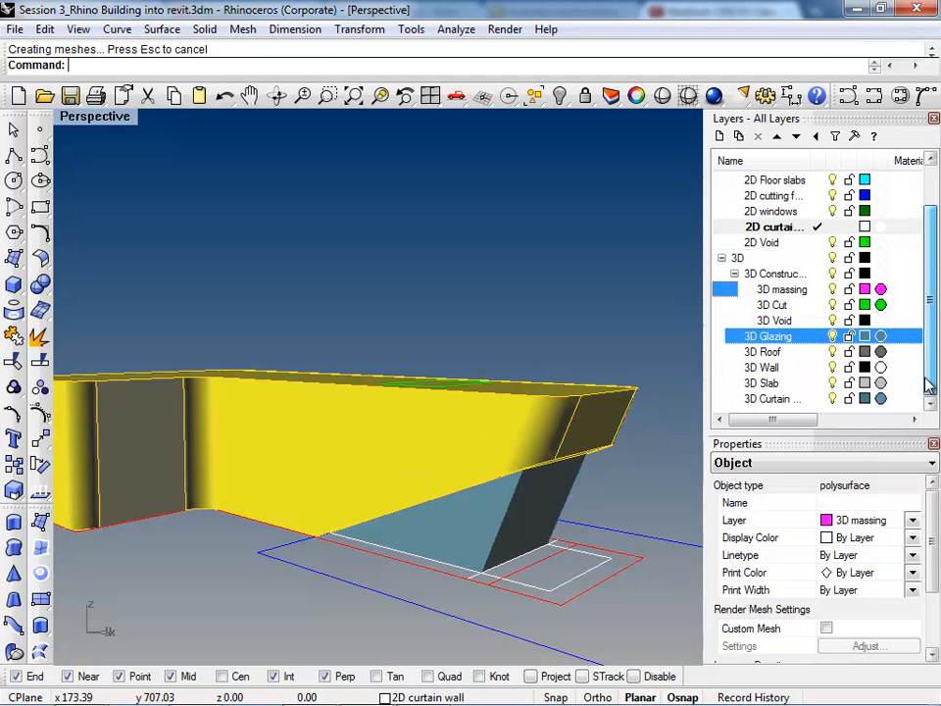
{"action": "right_click", "coordinate": [774, 368]}
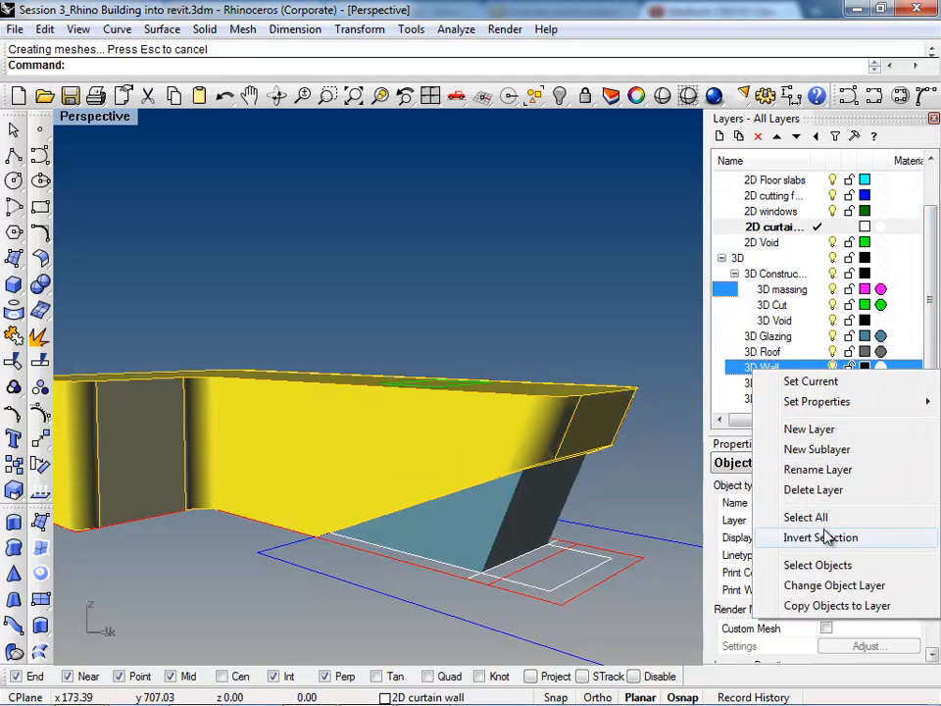
{"action": "left_click", "coordinate": [829, 584]}
{"action": "left_click", "coordinate": [609, 309]}
{"action": "right_click_drag", "start_coordinate": [608, 309], "coordinate": [482, 304]}
{"action": "scroll", "coordinate": [481, 304], "scroll_direction": "up", "scroll_amount": 5}
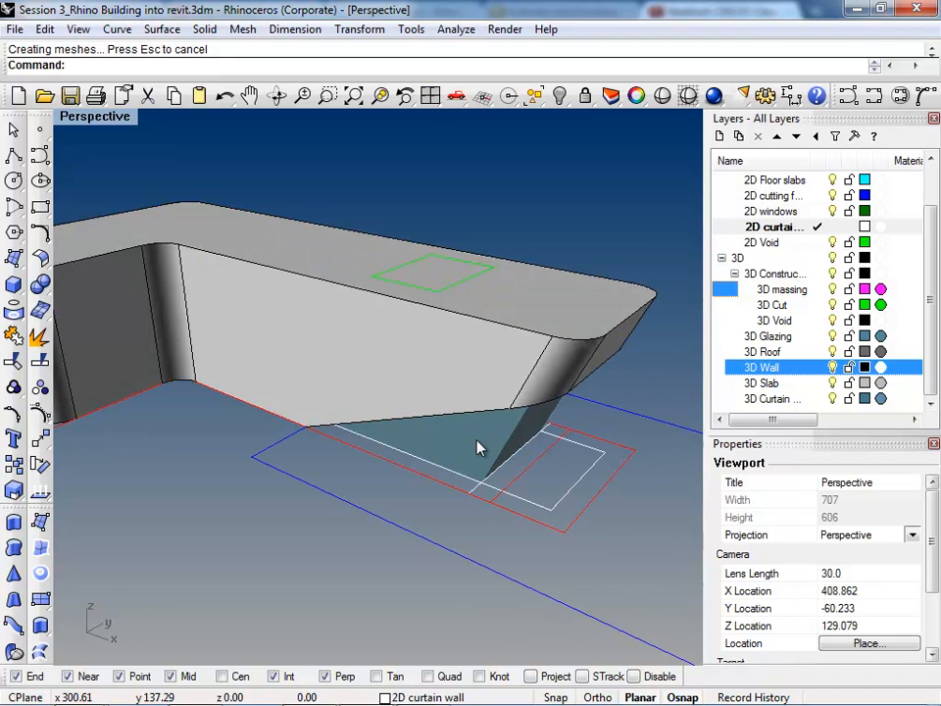
Step: Copy both the main wall polysurface and the glazing polysurface beneath it to the 3D massing layer
{"action": "left_click", "coordinate": [469, 399]}
{"action": "right_click_drag", "start_coordinate": [557, 481], "coordinate": [461, 372]}
{"action": "right_click", "coordinate": [751, 289]}
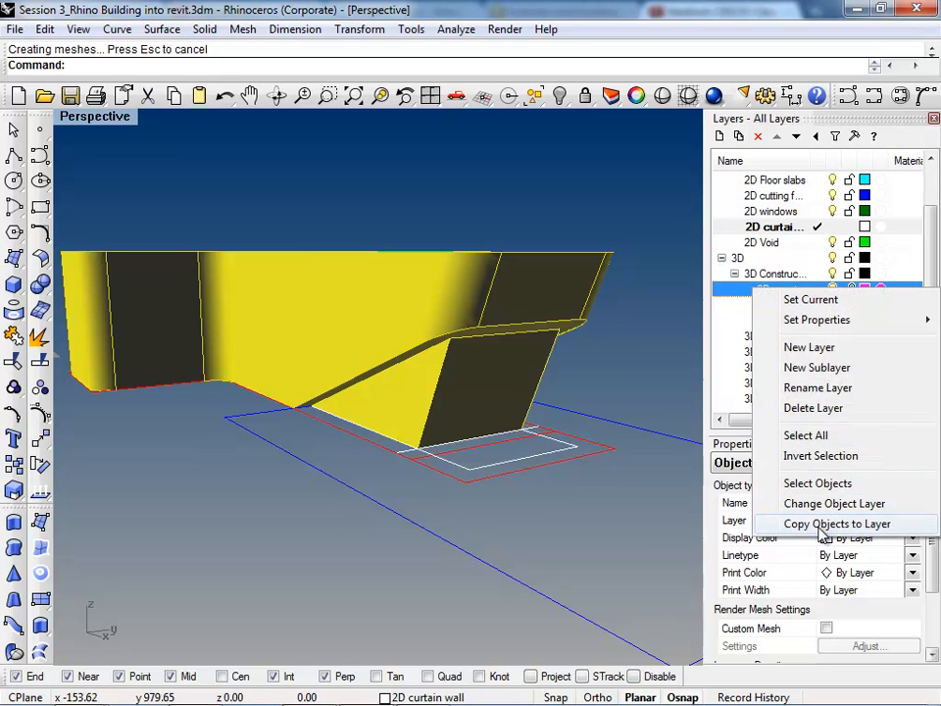
{"action": "left_click", "coordinate": [821, 526]}
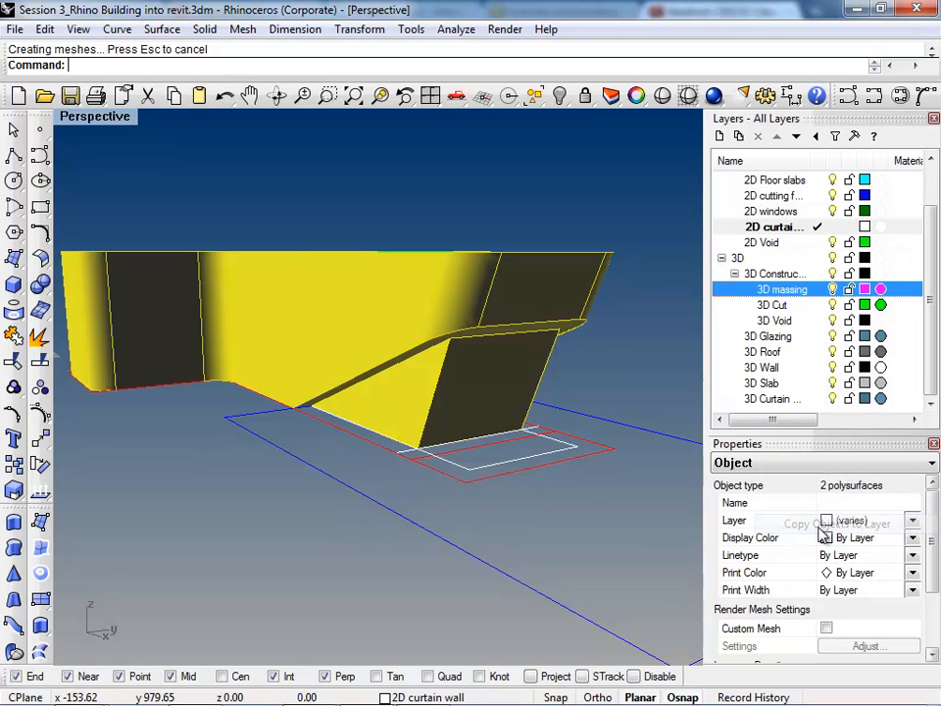
Step: Make 3D massing the current layer and hide the 3D Glazing, 3D Roof, 3D Wall, 3D Slab and 3D Curtain Wall layers
{"action": "left_click", "coordinate": [834, 338]}
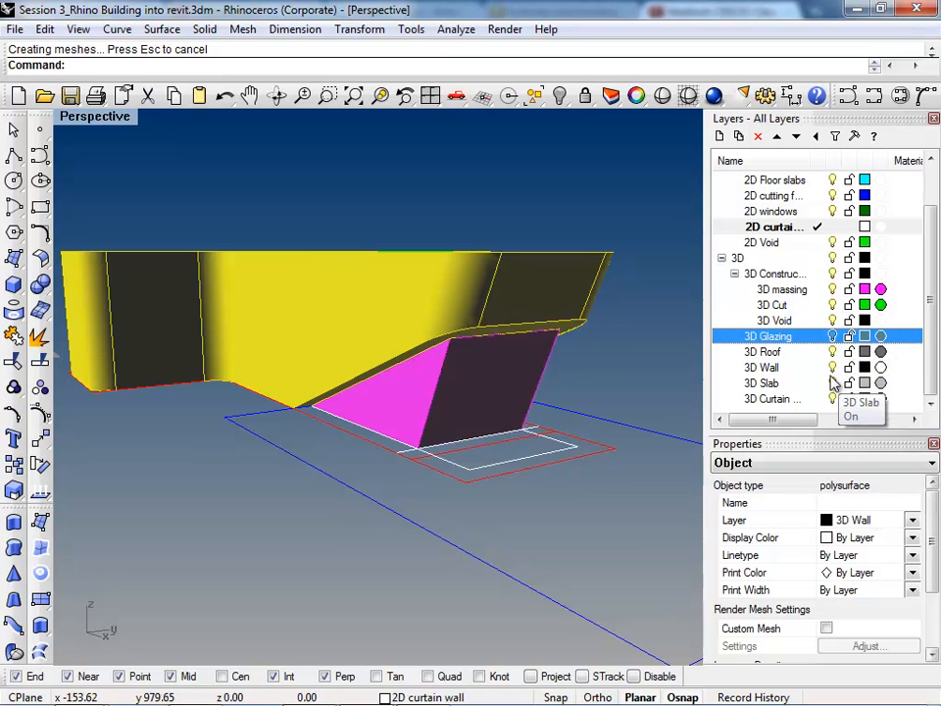
{"action": "left_click", "coordinate": [834, 351]}
{"action": "left_click", "coordinate": [833, 400]}
{"action": "left_click", "coordinate": [832, 406]}
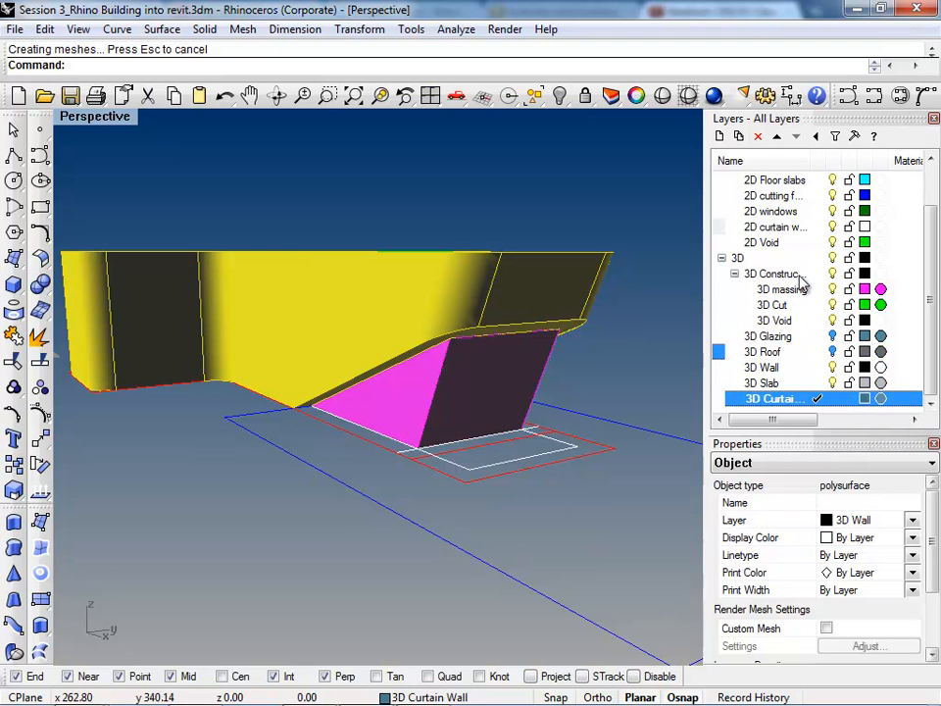
{"action": "left_click", "coordinate": [808, 291]}
{"action": "left_click", "coordinate": [832, 400]}
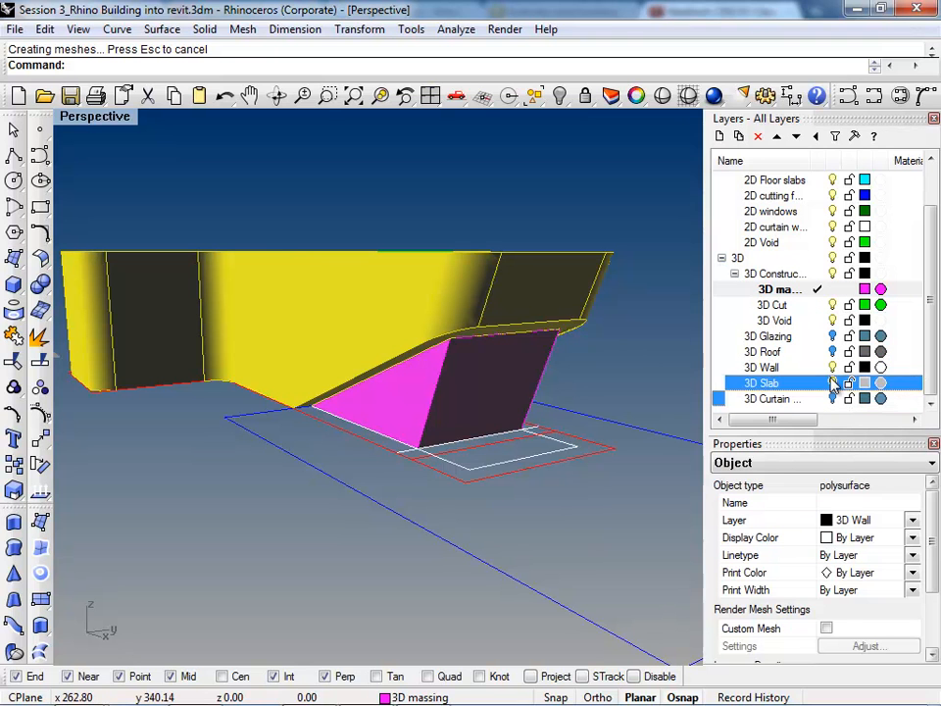
{"action": "left_click", "coordinate": [832, 383]}
{"action": "left_click", "coordinate": [832, 368]}
Step: Join the two copied massing polysurfaces into one and cap its open planar holes
{"action": "right_click_drag", "start_coordinate": [539, 404], "coordinate": [462, 336]}
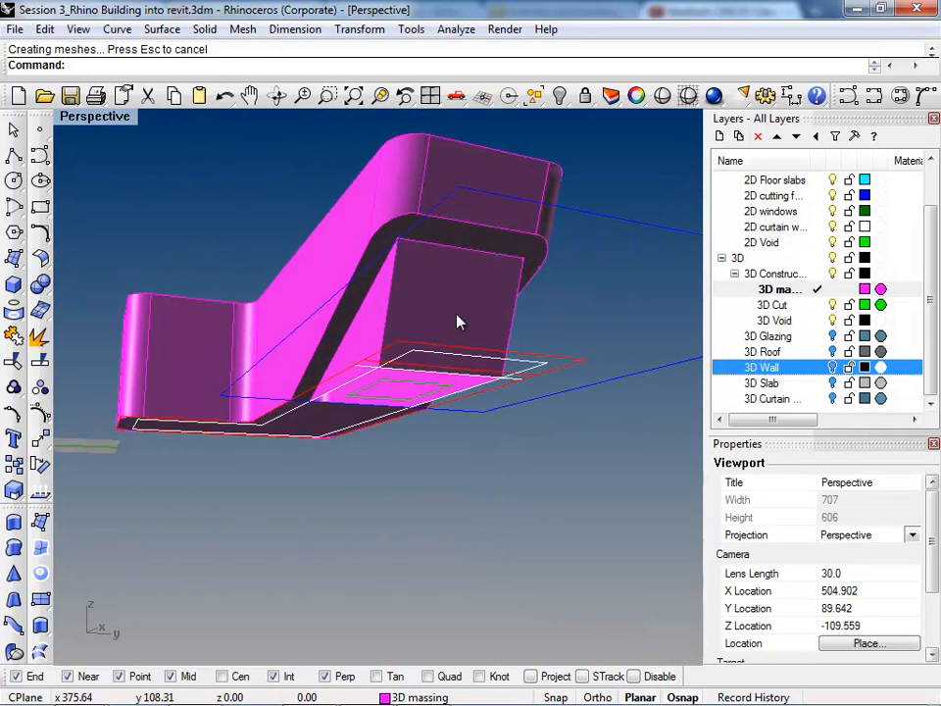
{"action": "left_click", "coordinate": [471, 238]}
{"action": "left_click", "coordinate": [477, 230], "text": "shift"}
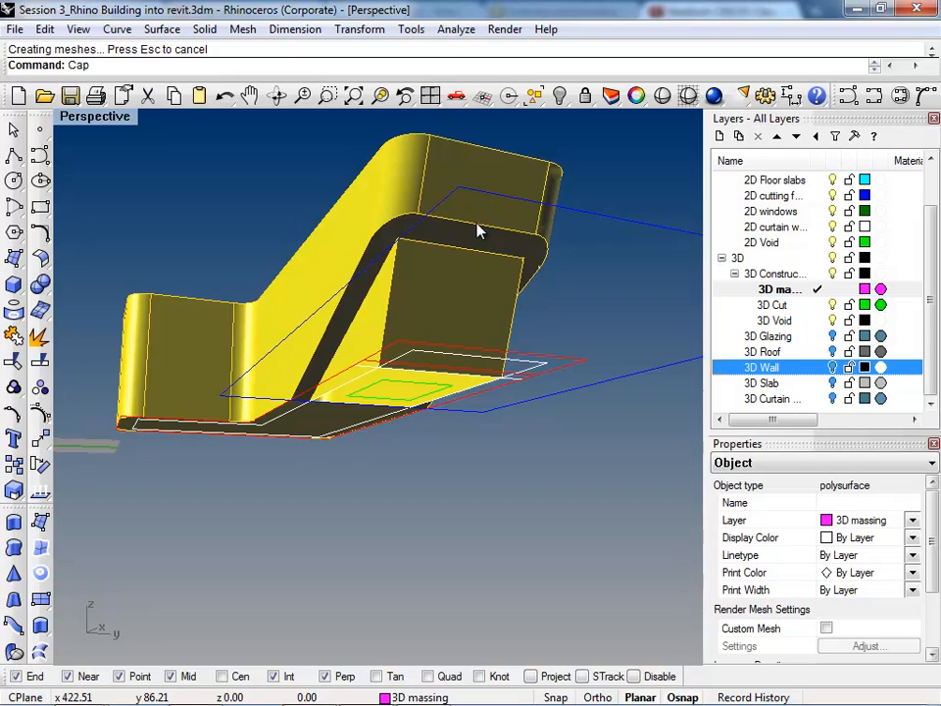
{"action": "right_click_drag", "start_coordinate": [401, 460], "coordinate": [372, 347]}
{"action": "right_click_drag", "start_coordinate": [398, 438], "coordinate": [315, 445]}
{"action": "left_click", "coordinate": [316, 451]}
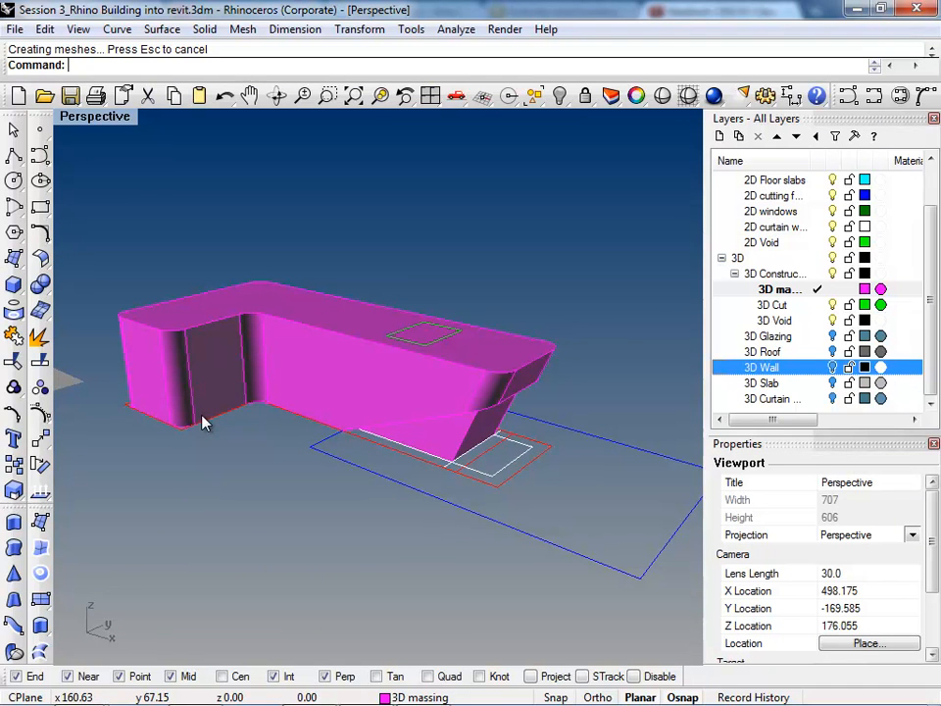
Step: On the 3D Slab layer, draw a box around the building footprint from about 60,15 to 407,246 with a height of -1
{"action": "right_click_drag", "start_coordinate": [382, 384], "coordinate": [411, 436]}
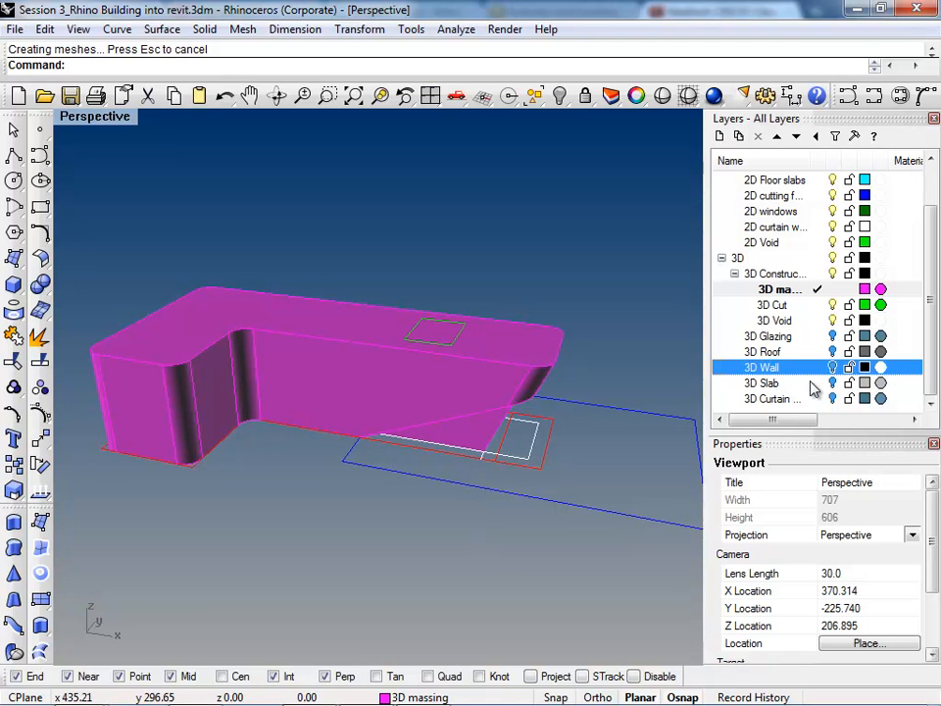
{"action": "left_click", "coordinate": [808, 385]}
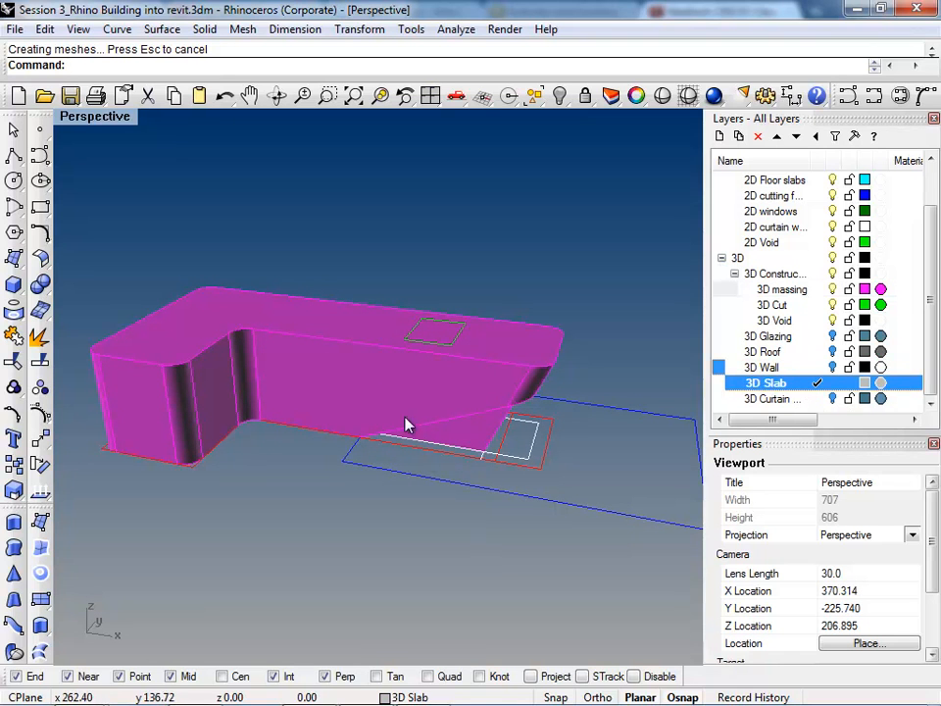
{"action": "right_click_drag", "start_coordinate": [443, 399], "coordinate": [480, 526]}
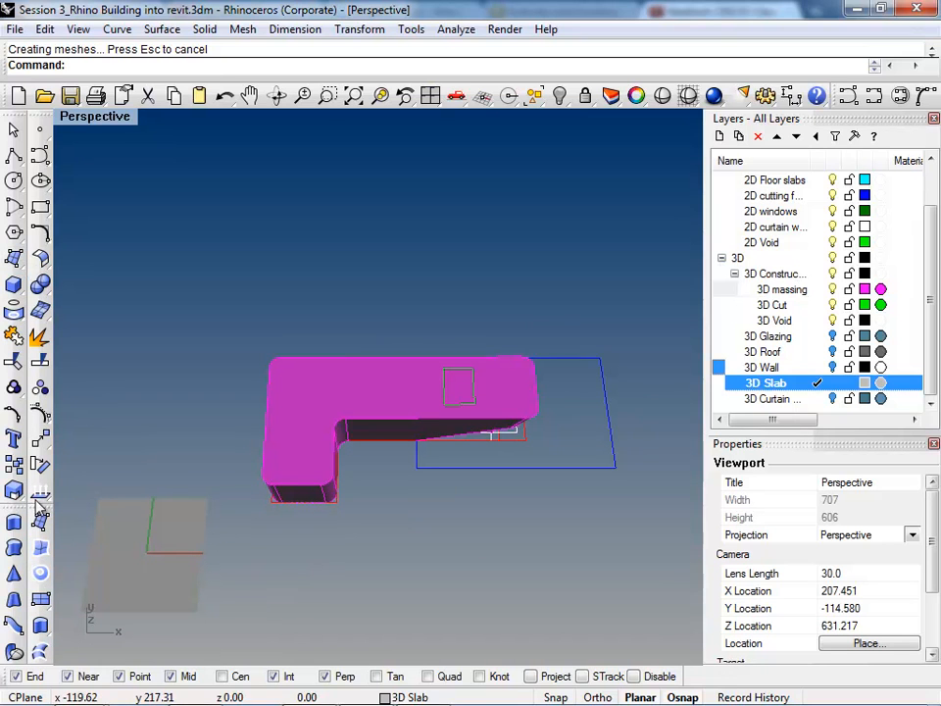
{"action": "type", "text": "Box"}
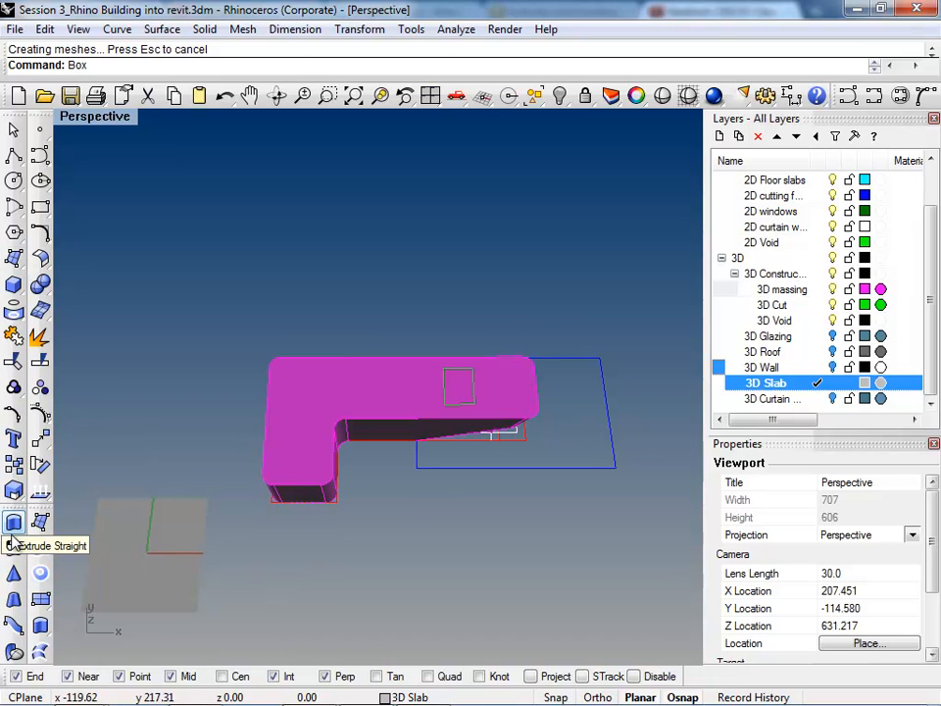
{"action": "key", "text": "Return"}
{"action": "scroll", "coordinate": [195, 506], "scroll_direction": "down", "scroll_amount": 1}
{"action": "scroll", "coordinate": [208, 529], "scroll_direction": "up", "scroll_amount": 1}
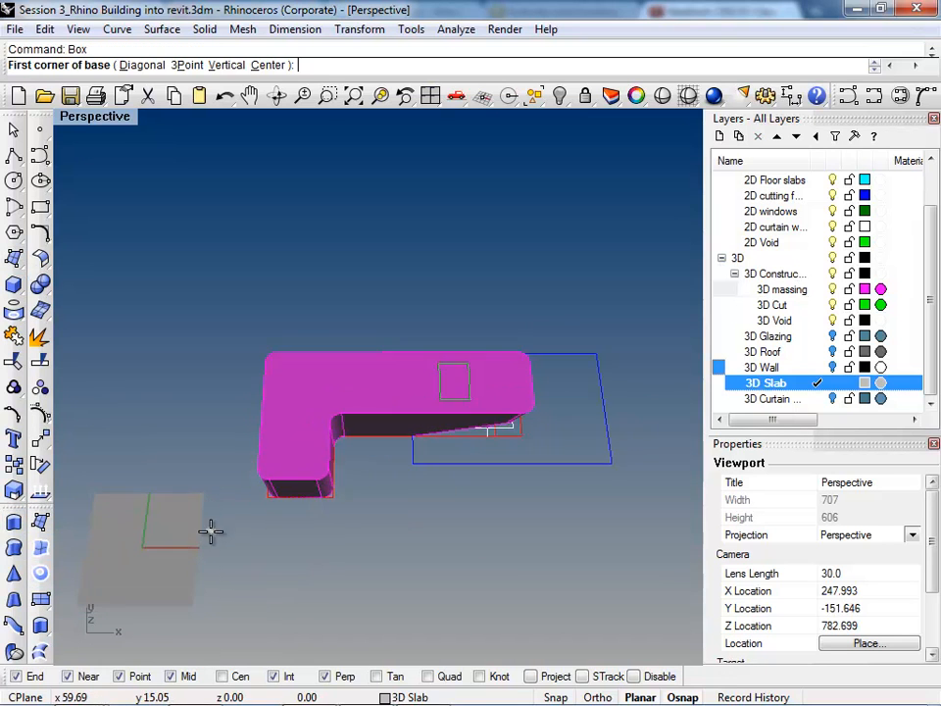
{"action": "left_click", "coordinate": [210, 533]}
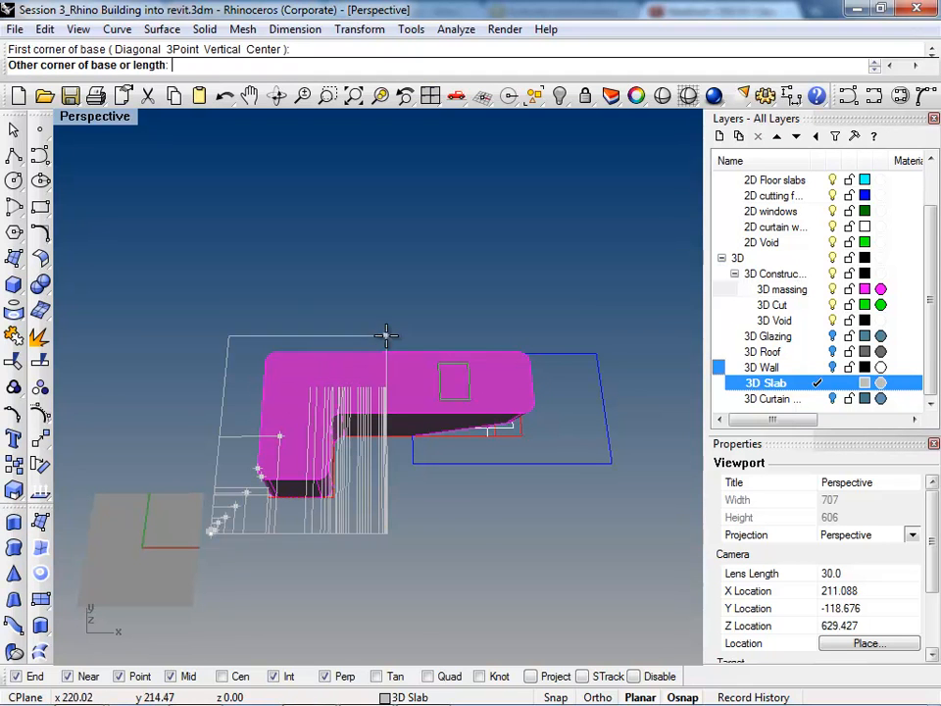
{"action": "left_click", "coordinate": [566, 308]}
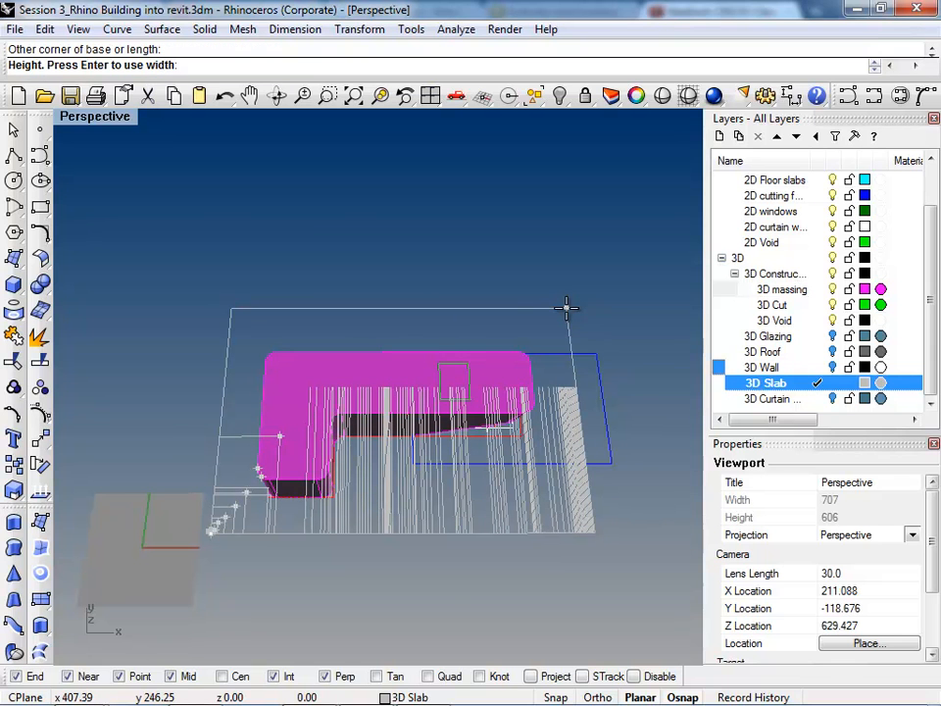
{"action": "right_click_drag", "start_coordinate": [565, 310], "coordinate": [466, 475]}
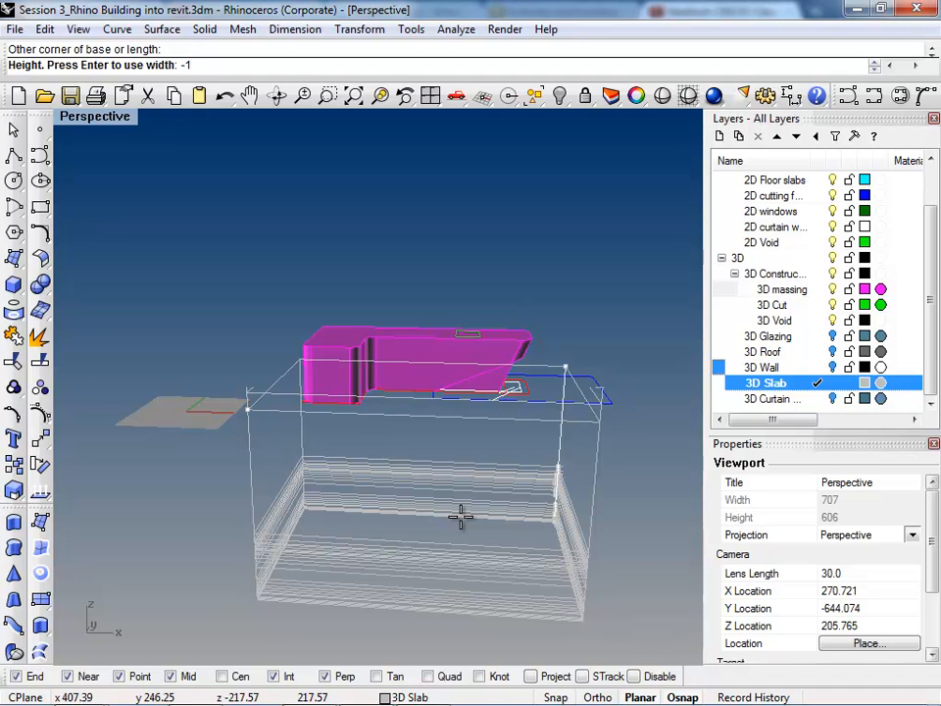
{"action": "key", "text": "Return"}
{"action": "scroll", "coordinate": [395, 488], "scroll_direction": "up", "scroll_amount": 10}
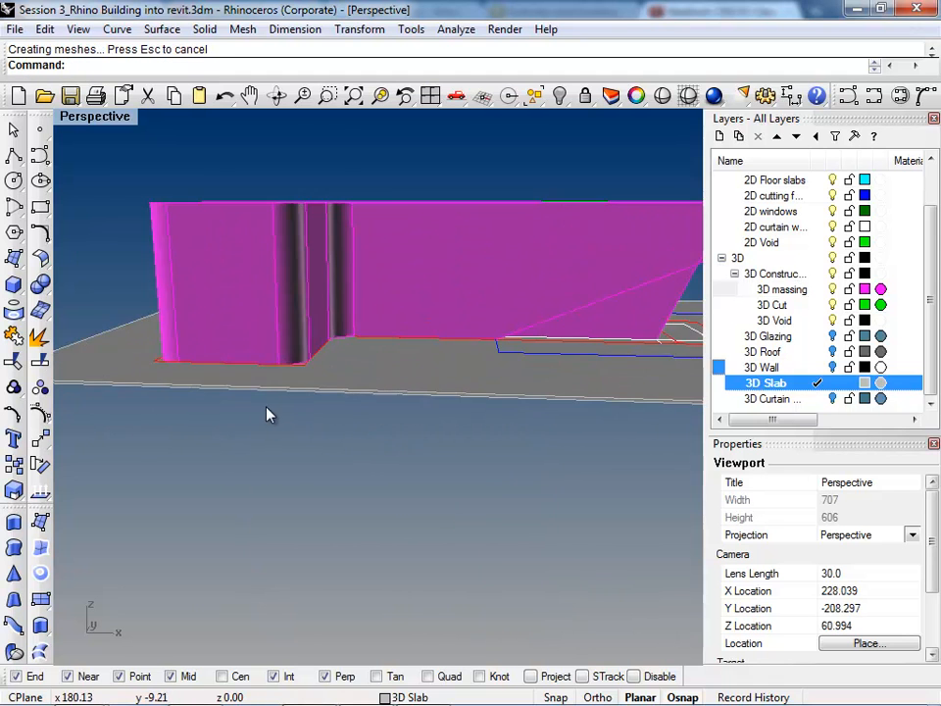
{"action": "scroll", "coordinate": [243, 431], "scroll_direction": "down", "scroll_amount": 6}
{"action": "right_click_drag", "start_coordinate": [315, 475], "coordinate": [286, 524]}
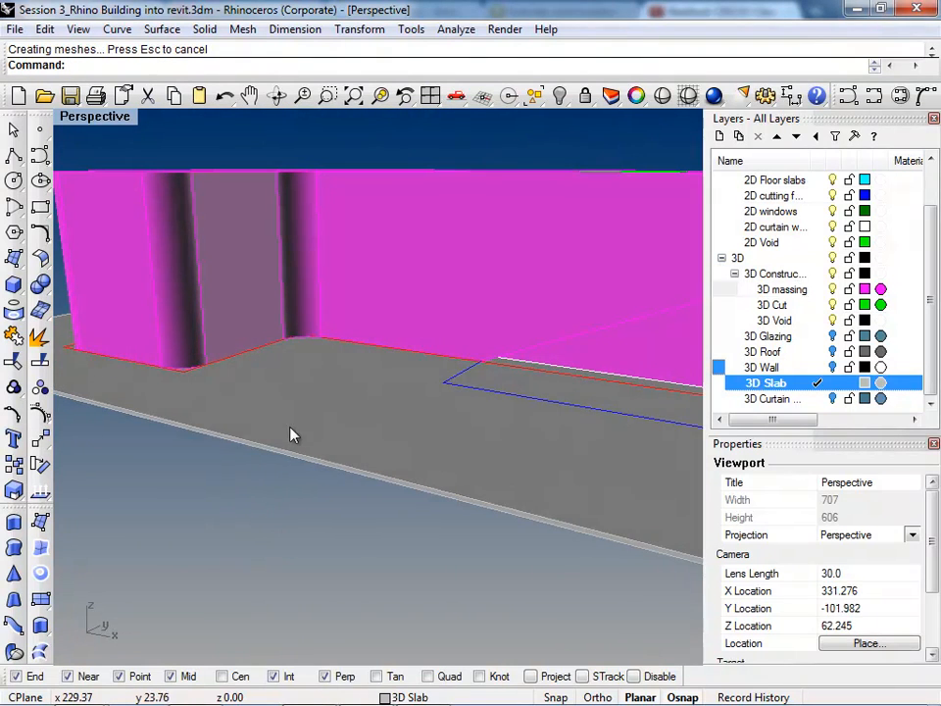
Step: Array the slab box with 1 in X, 1 in Y and 5 in Z at a Z spacing of 12
{"action": "left_click", "coordinate": [230, 424]}
{"action": "scroll", "coordinate": [232, 431], "scroll_direction": "down", "scroll_amount": 4}
{"action": "right_click_drag", "start_coordinate": [241, 480], "coordinate": [416, 548]}
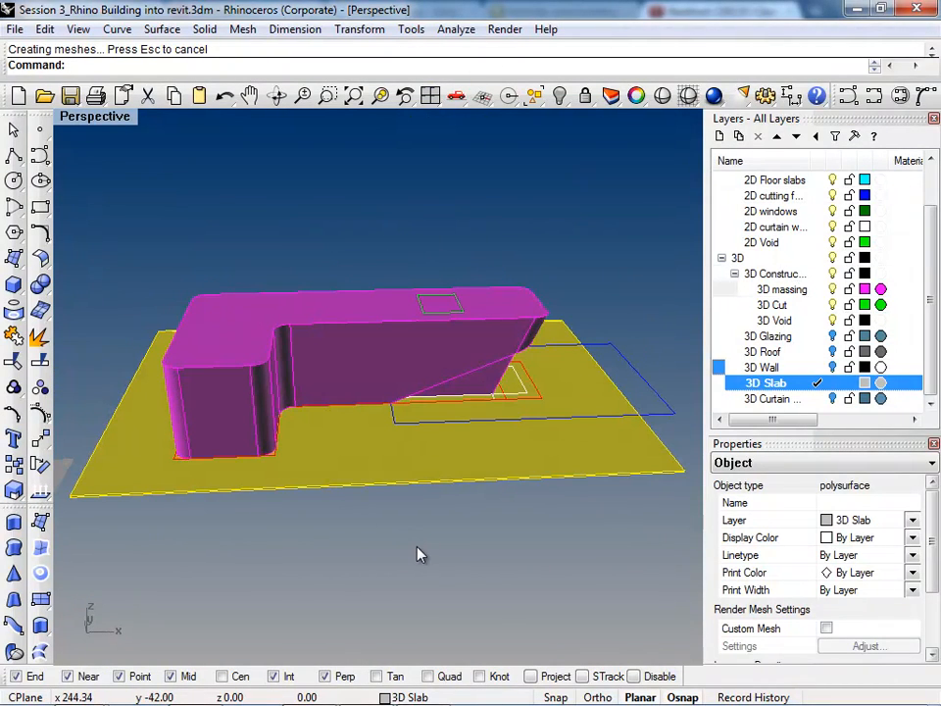
{"action": "type", "text": "rray"}
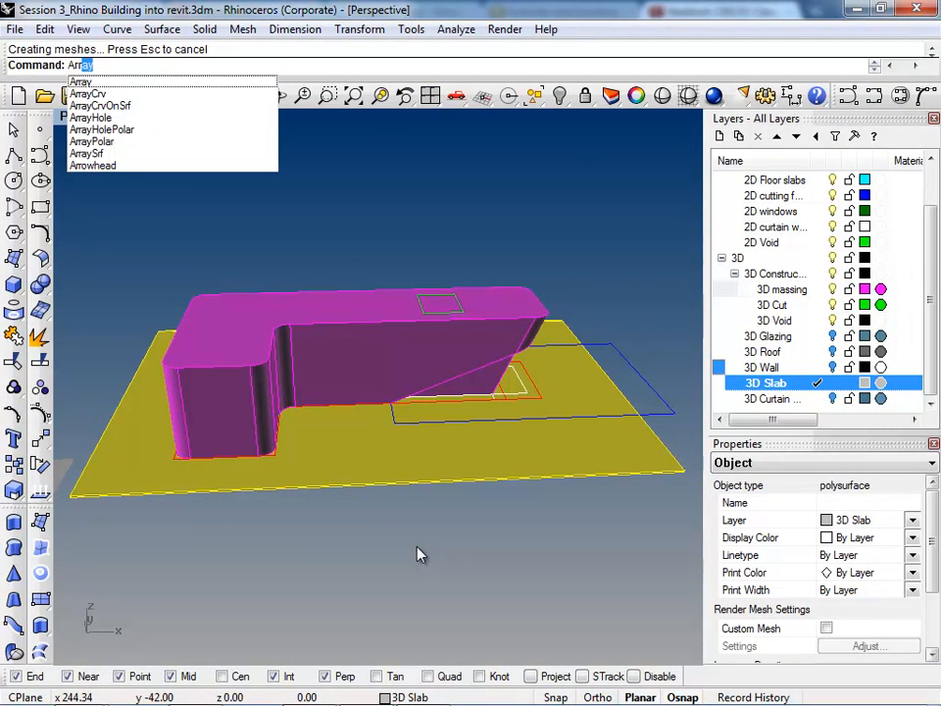
{"action": "key", "text": "Return"}
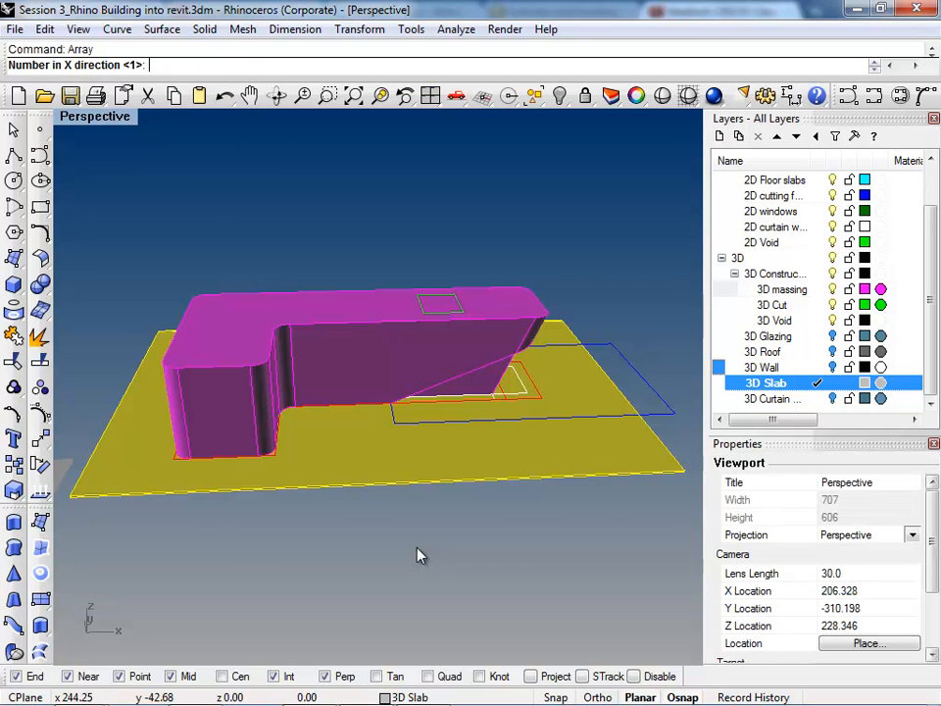
{"action": "right_click_drag", "start_coordinate": [439, 572], "coordinate": [272, 459]}
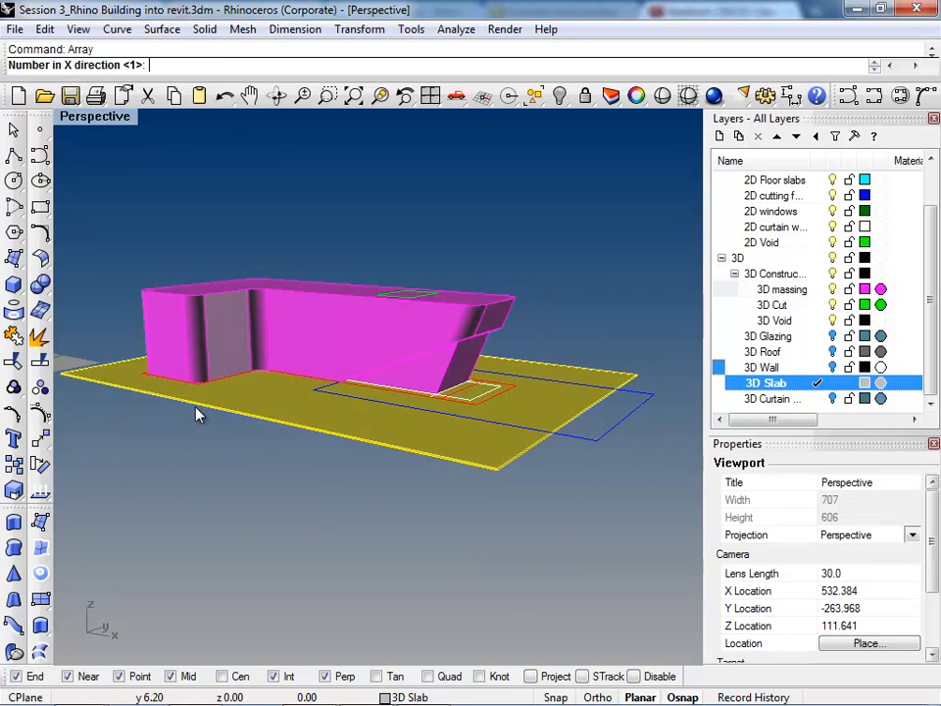
{"action": "key", "text": "Return"}
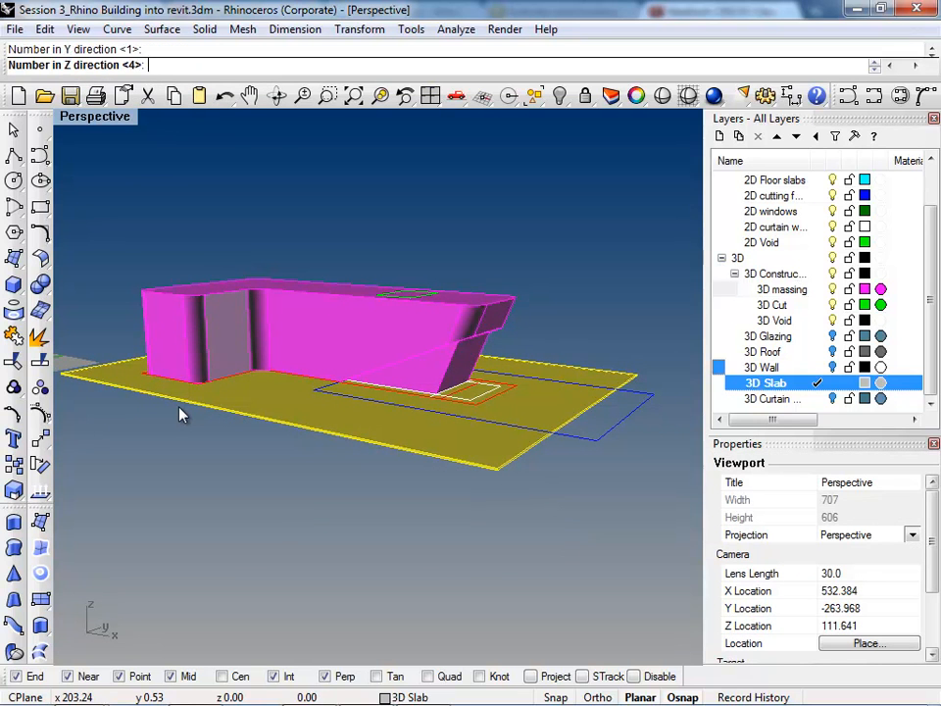
{"action": "type", "text": "5"}
{"action": "key", "text": "Return"}
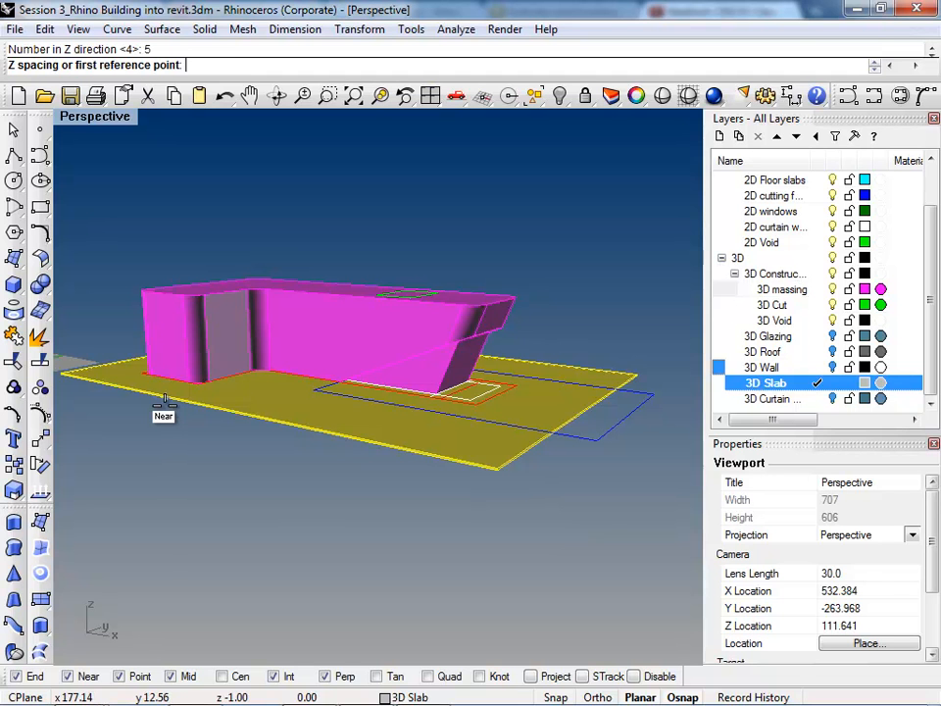
{"action": "type", "text": "12"}
{"action": "key", "text": "Return"}
{"action": "right_click_drag", "start_coordinate": [157, 323], "coordinate": [311, 430]}
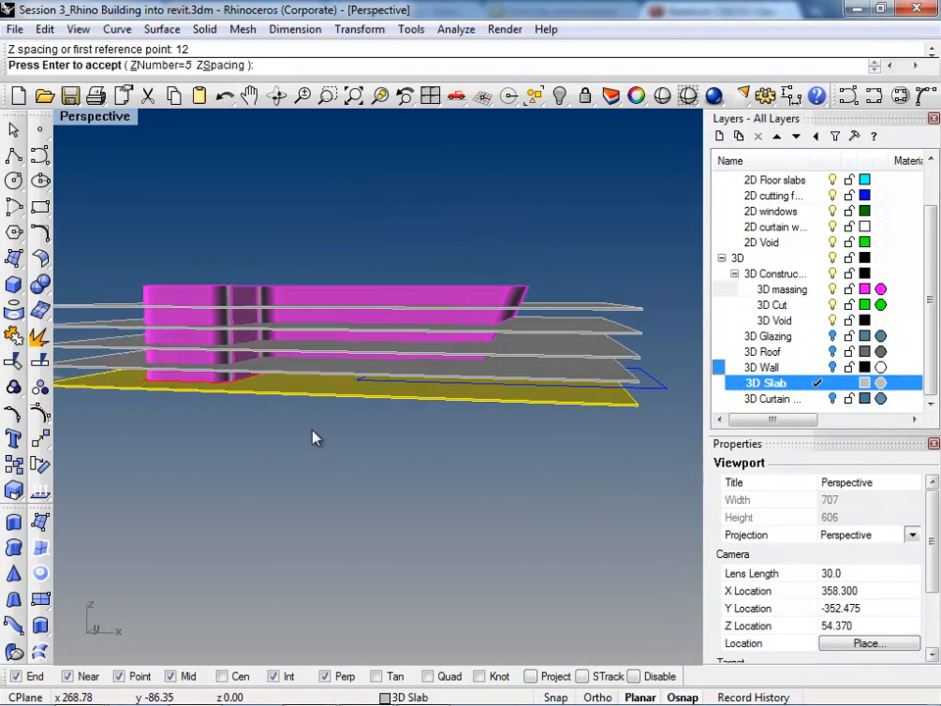
{"action": "key", "text": "Return"}
Step: Copy the capped massing polysurface to the 3D Slab layer
{"action": "mouse_move", "coordinate": [419, 297]}
{"action": "right_mouse_down"}
{"action": "mouse_move", "coordinate": [395, 377]}
{"action": "mouse_move", "coordinate": [407, 314]}
{"action": "right_mouse_up"}
{"action": "scroll", "coordinate": [407, 313], "scroll_direction": "up", "scroll_amount": 4}
{"action": "left_click", "coordinate": [354, 303]}
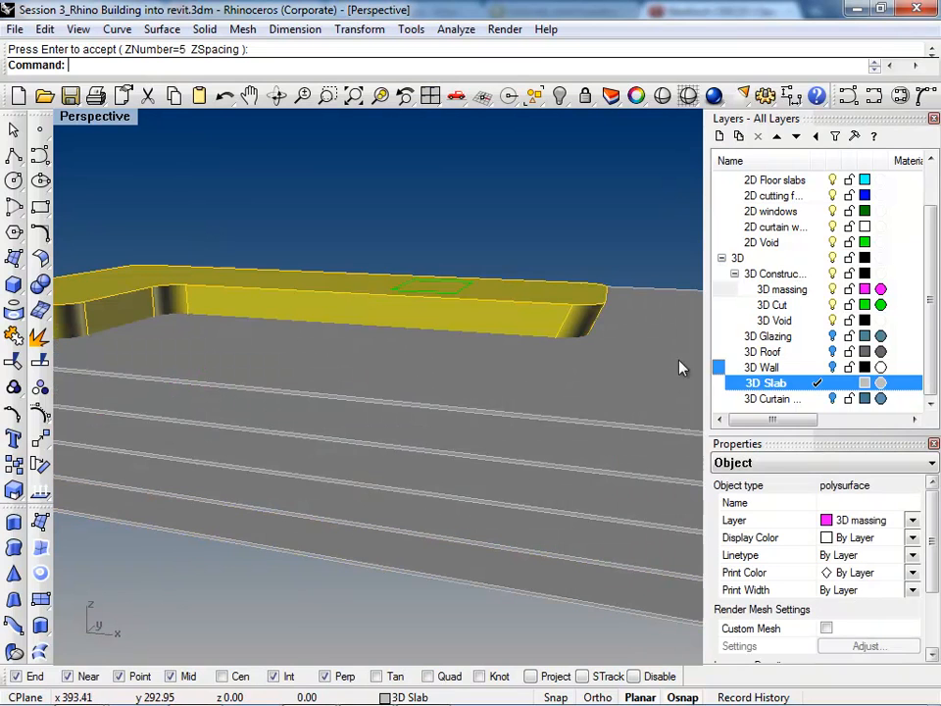
{"action": "right_click", "coordinate": [798, 383]}
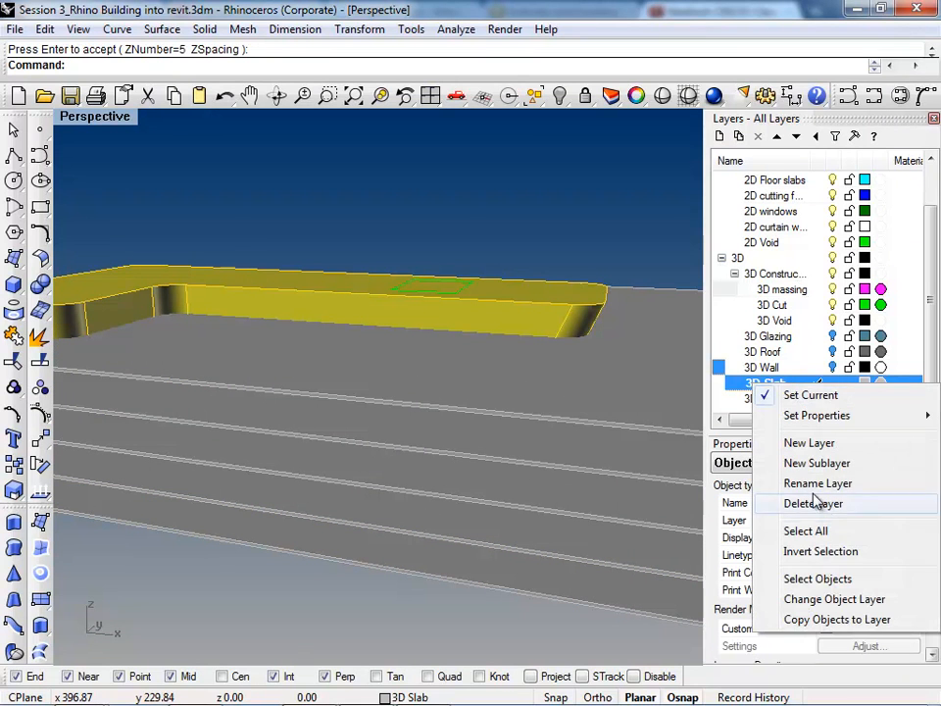
{"action": "left_click", "coordinate": [828, 620]}
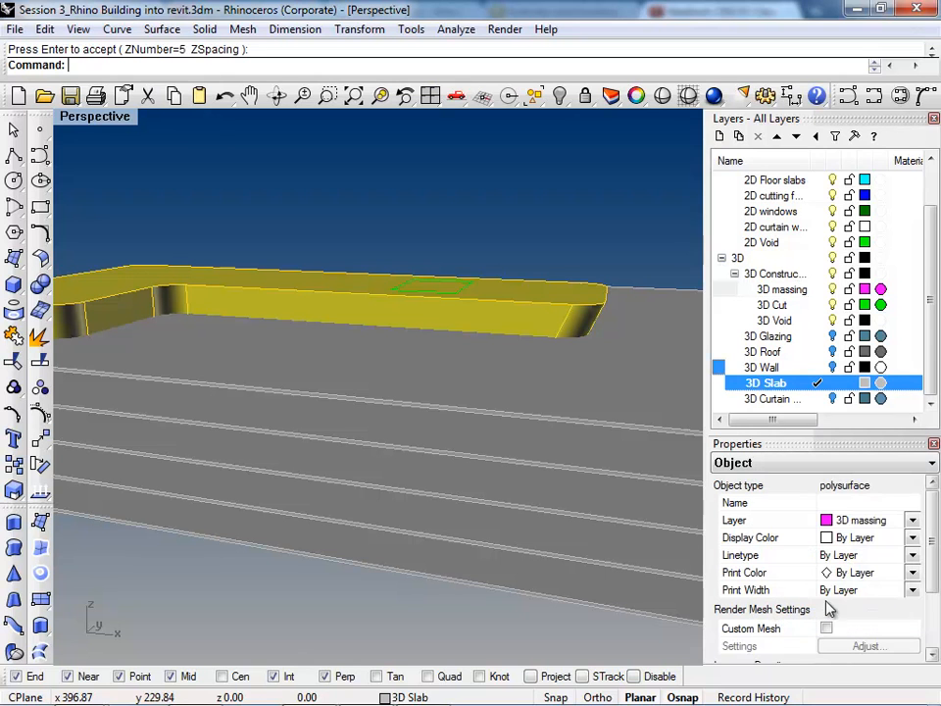
Step: Hide the 3D massing layer and the 2D Construction layer with its sublayers
{"action": "left_click", "coordinate": [832, 290]}
{"action": "scroll", "coordinate": [467, 311], "scroll_direction": "down", "scroll_amount": 5}
{"action": "right_click_drag", "start_coordinate": [468, 314], "coordinate": [470, 353]}
{"action": "left_click_drag", "start_coordinate": [928, 257], "coordinate": [928, 204]}
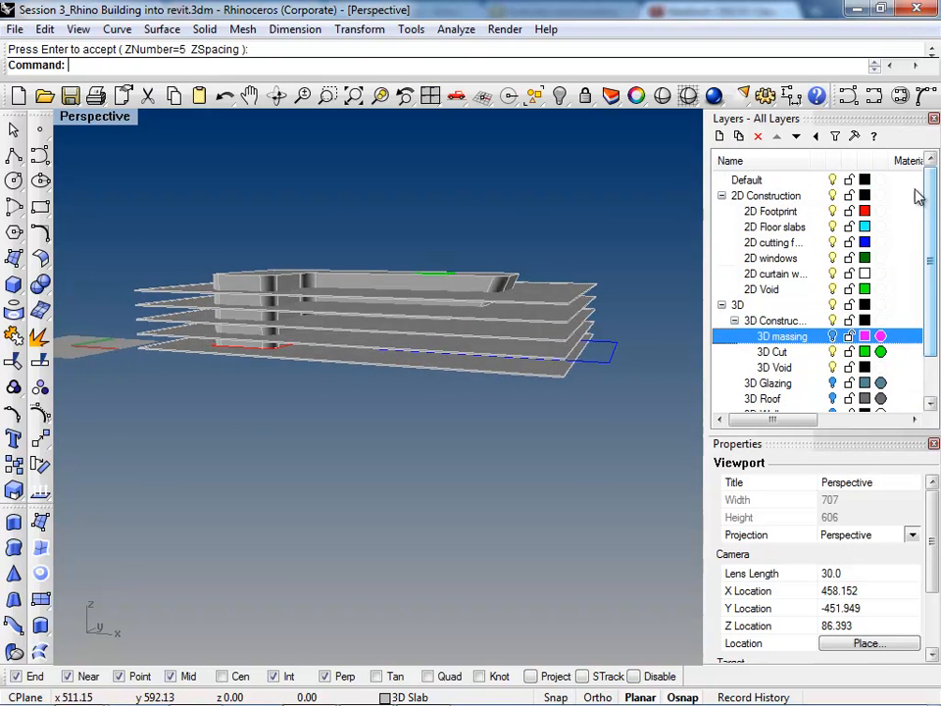
{"action": "left_click", "coordinate": [833, 196]}
Step: Try to Boolean-intersect all five slab boxes with the copied massing polysurface
{"action": "right_click_drag", "start_coordinate": [470, 375], "coordinate": [443, 328]}
{"action": "scroll", "coordinate": [451, 348], "scroll_direction": "down", "scroll_amount": 2}
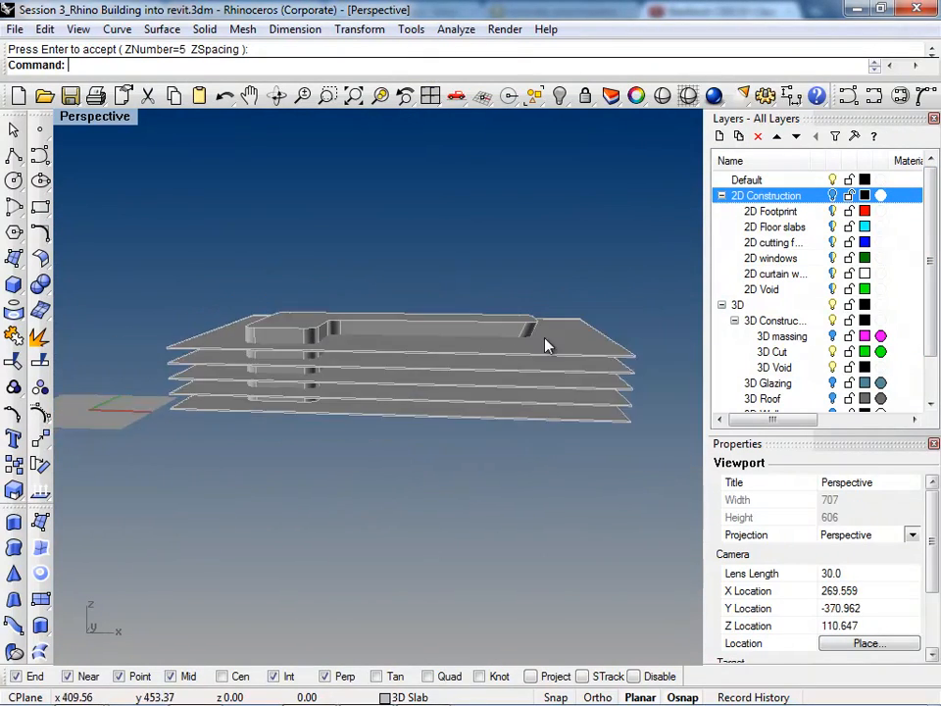
{"action": "scroll", "coordinate": [577, 336], "scroll_direction": "up", "scroll_amount": 6}
{"action": "left_click", "coordinate": [577, 337]}
{"action": "scroll", "coordinate": [578, 337], "scroll_direction": "down", "scroll_amount": 6}
{"action": "left_click", "coordinate": [580, 380], "text": "shift"}
{"action": "left_click", "coordinate": [575, 407], "text": "shift"}
{"action": "left_click", "coordinate": [575, 423], "text": "shift"}
{"action": "left_click", "coordinate": [566, 447], "text": "shift"}
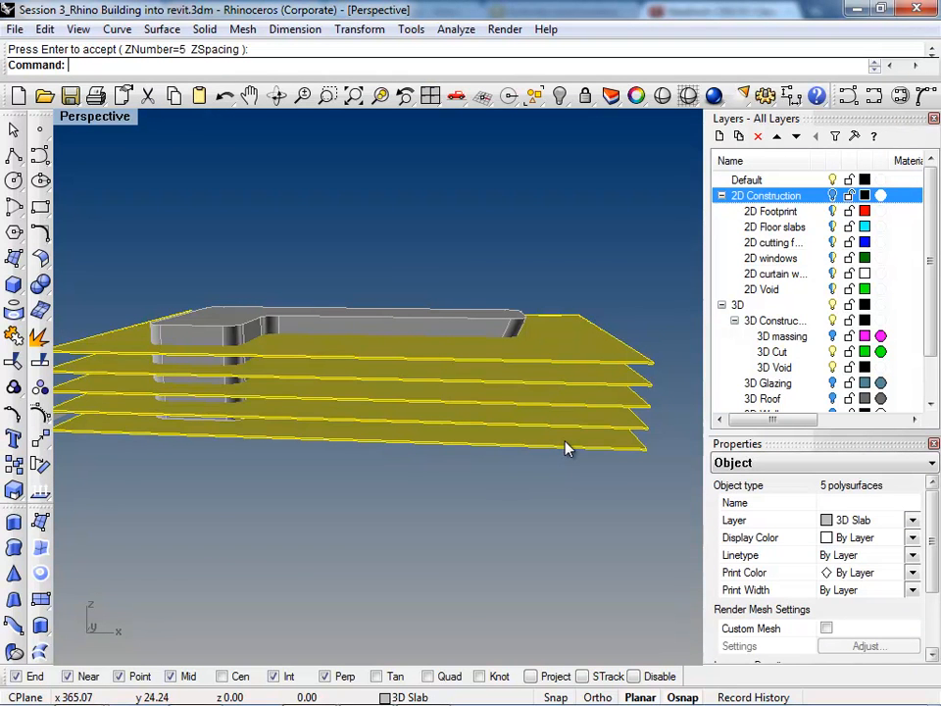
{"action": "type", "text": "oo"}
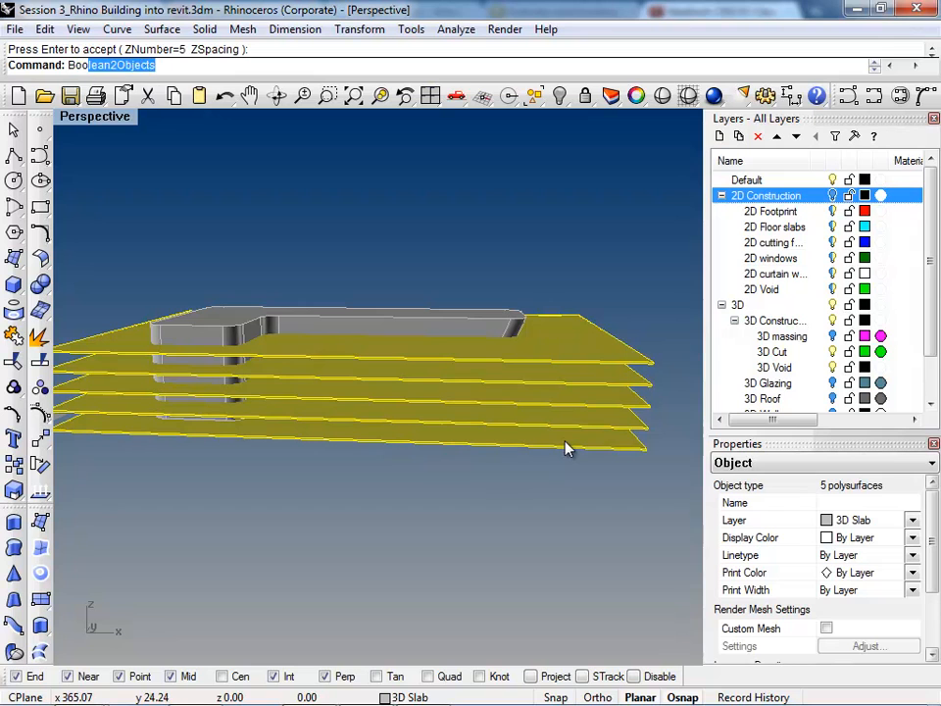
{"action": "key", "text": "Down"}
{"action": "key", "text": "Down"}
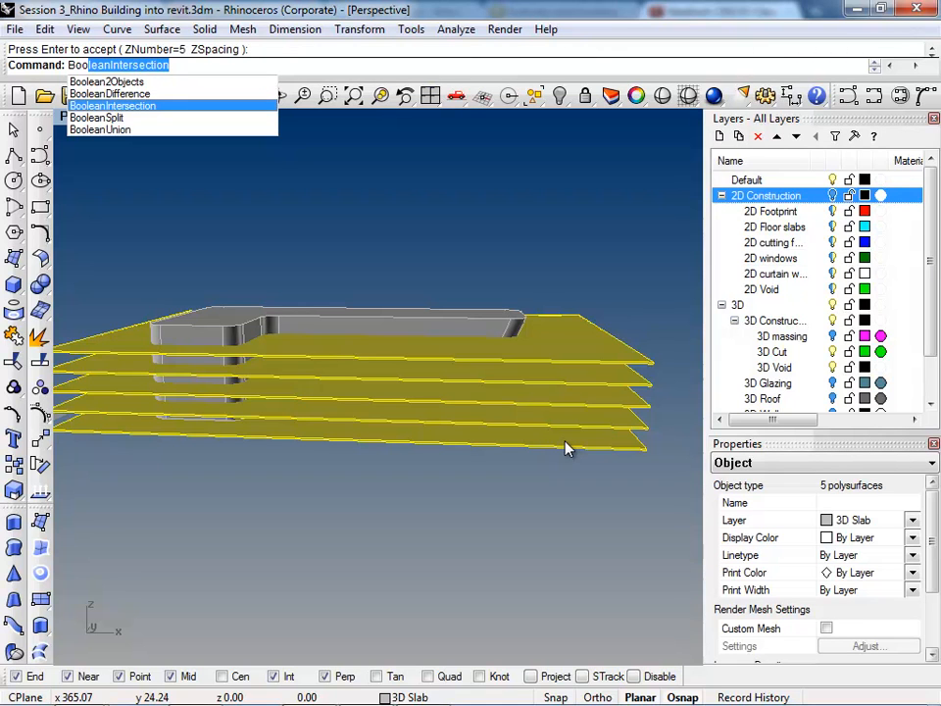
{"action": "key", "text": "Return"}
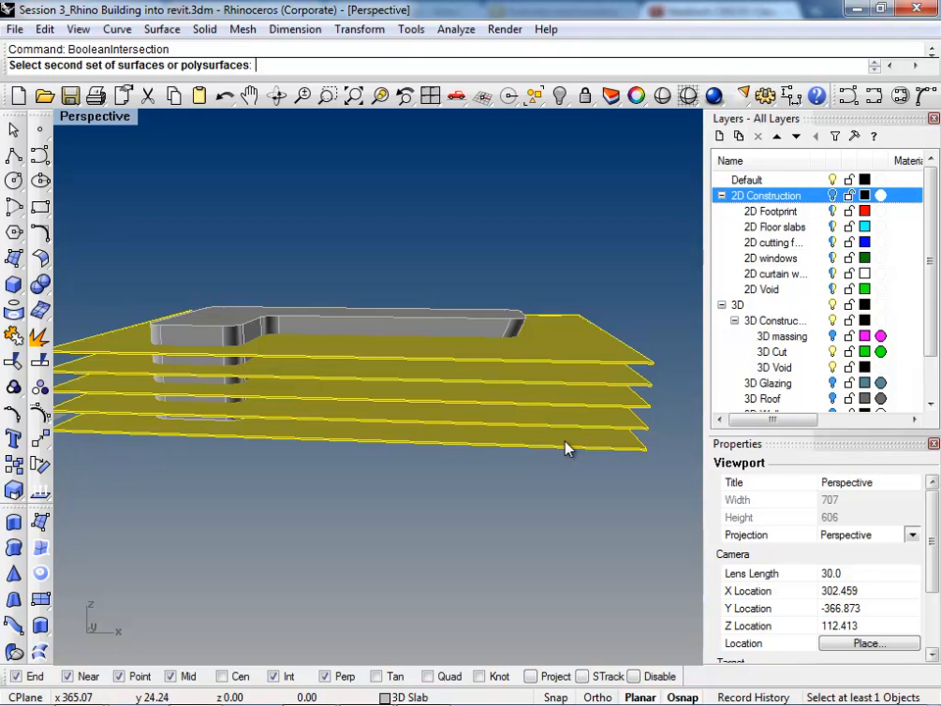
{"action": "left_click", "coordinate": [300, 324]}
{"action": "key", "text": "Return"}
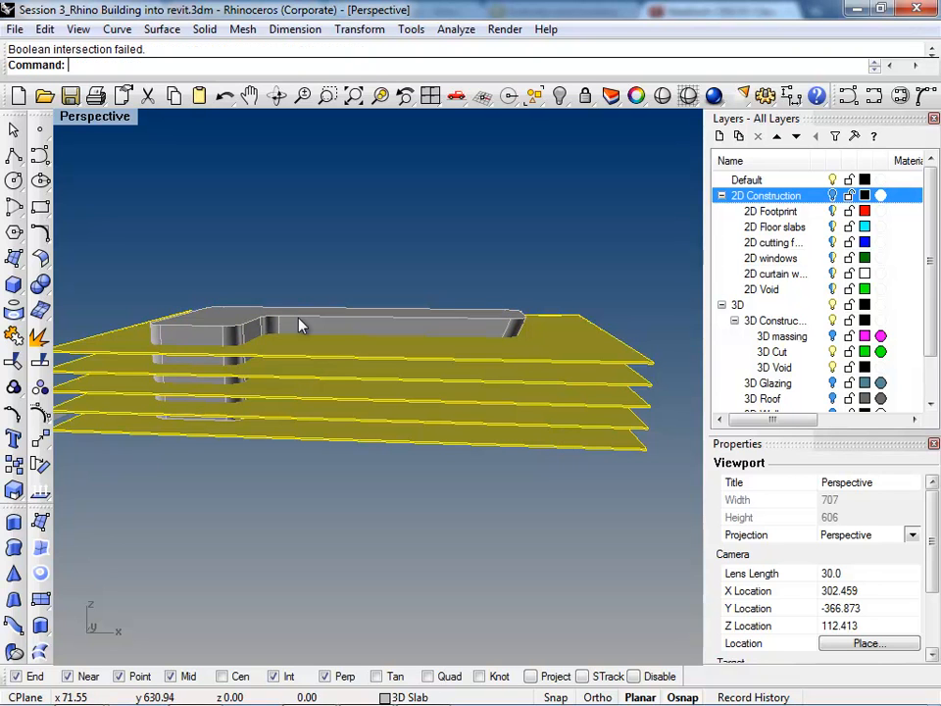
Step: Boolean-intersect only the upper four slab boxes with the copied massing polysurface, leaving the lowest slab out
{"action": "left_click", "coordinate": [497, 443], "text": "ctrl"}
{"action": "right_click_drag", "start_coordinate": [388, 511], "coordinate": [207, 414]}
{"action": "scroll", "coordinate": [231, 349], "scroll_direction": "up", "scroll_amount": 10}
{"action": "scroll", "coordinate": [230, 348], "scroll_direction": "up", "scroll_amount": 3}
{"action": "scroll", "coordinate": [282, 375], "scroll_direction": "down", "scroll_amount": 5}
{"action": "right_click_drag", "start_coordinate": [281, 378], "coordinate": [315, 456]}
{"action": "scroll", "coordinate": [332, 462], "scroll_direction": "down", "scroll_amount": 7}
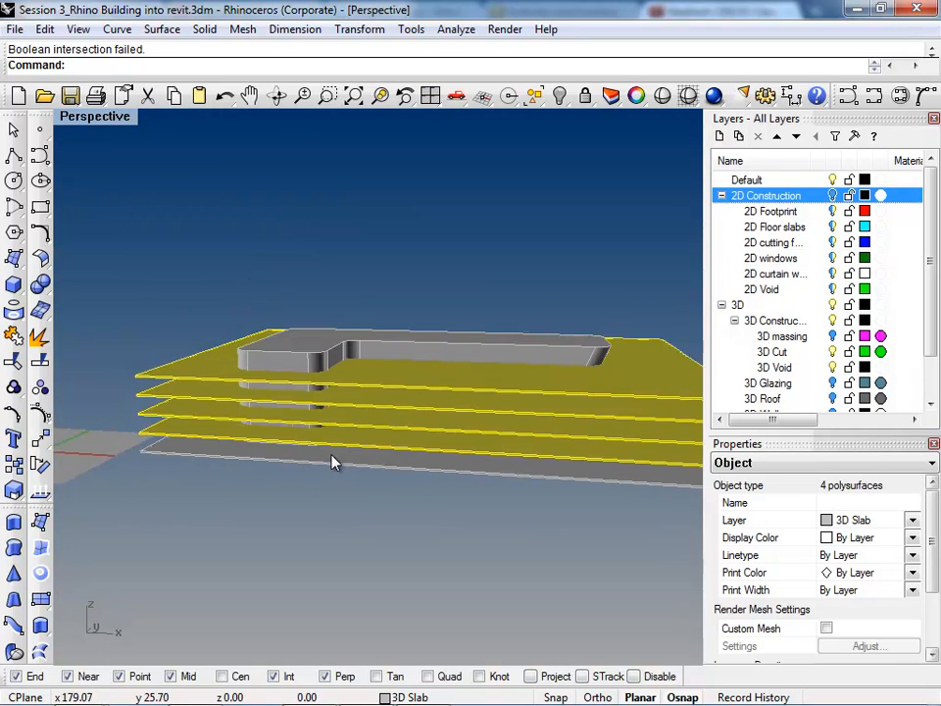
{"action": "scroll", "coordinate": [281, 360], "scroll_direction": "up", "scroll_amount": 5}
{"action": "scroll", "coordinate": [280, 360], "scroll_direction": "down", "scroll_amount": 3}
{"action": "right_click_drag", "start_coordinate": [280, 360], "coordinate": [304, 401]}
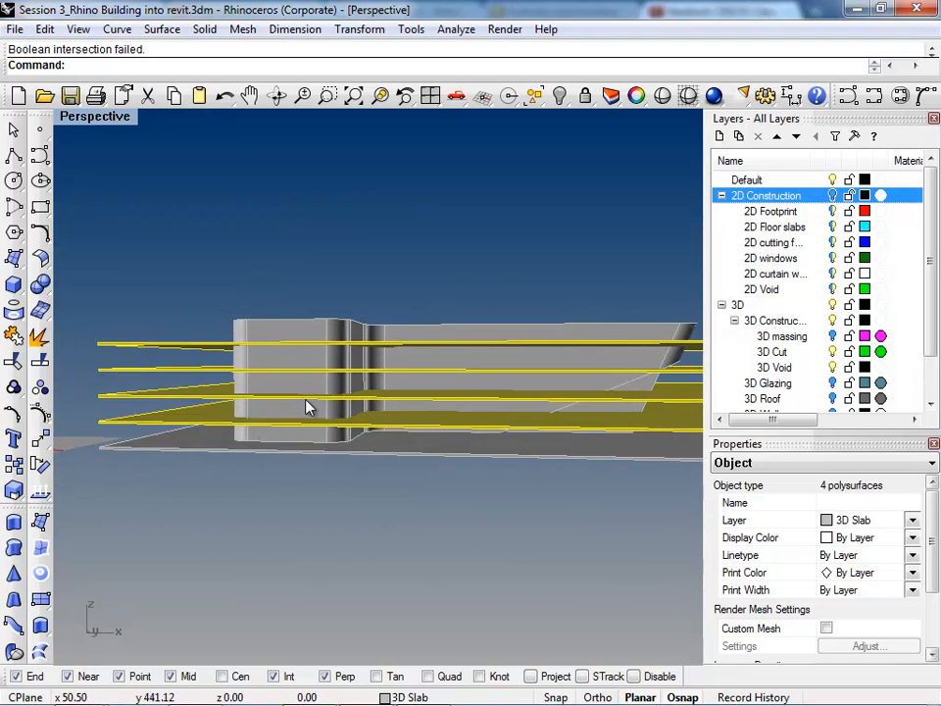
{"action": "scroll", "coordinate": [213, 376], "scroll_direction": "down", "scroll_amount": 5}
{"action": "right_click_drag", "start_coordinate": [443, 489], "coordinate": [443, 517]}
{"action": "scroll", "coordinate": [401, 470], "scroll_direction": "up", "scroll_amount": 3}
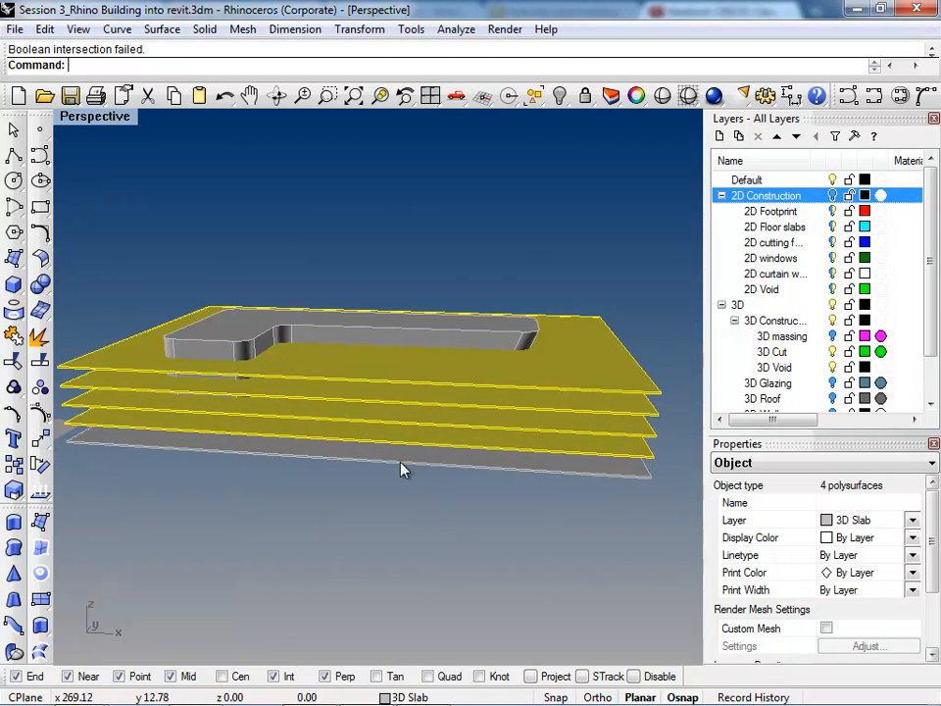
{"action": "type", "text": "Boolean2Objects"}
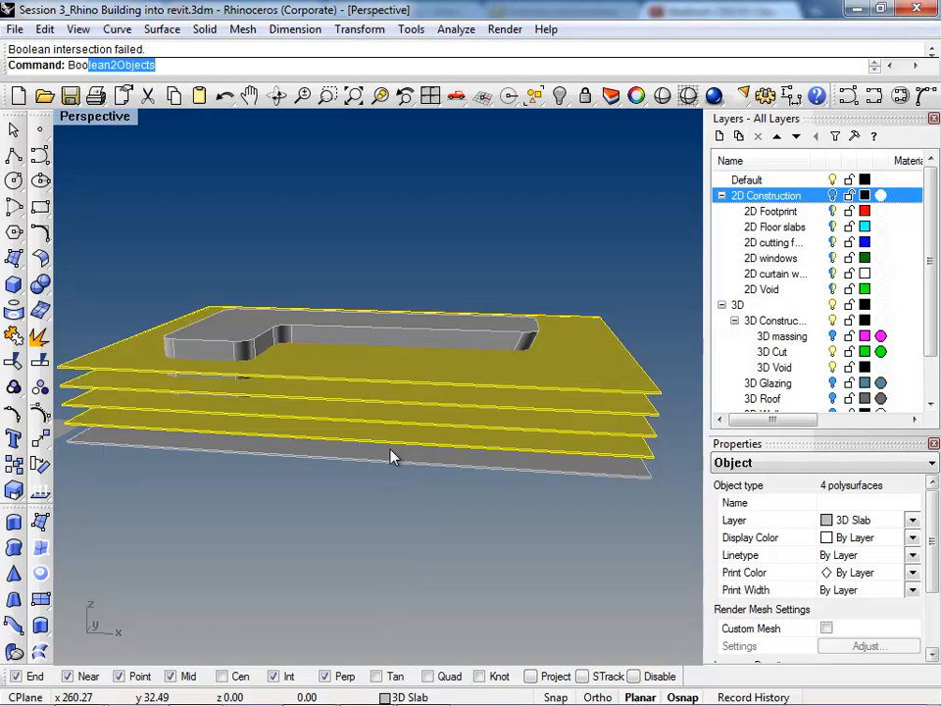
{"action": "key", "text": "Down"}
{"action": "key", "text": "Down"}
{"action": "key", "text": "Return"}
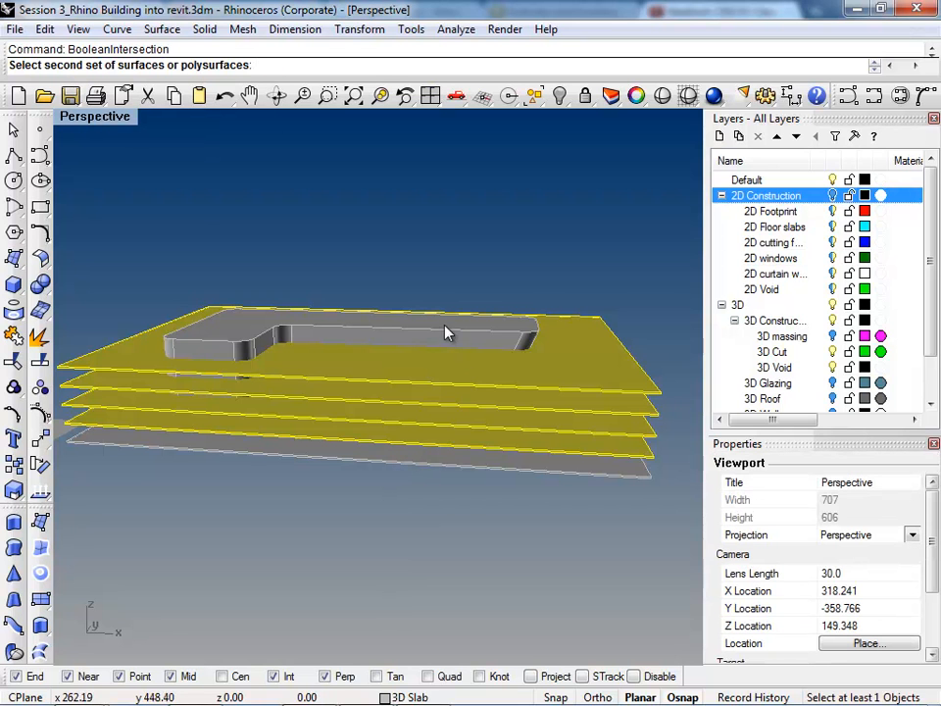
{"action": "left_click", "coordinate": [446, 336]}
{"action": "key", "text": "Return"}
Step: Delete the uncut lowest slab box beneath the four trimmed floor slabs
{"action": "right_click_drag", "start_coordinate": [445, 336], "coordinate": [456, 404]}
{"action": "scroll", "coordinate": [390, 411], "scroll_direction": "up", "scroll_amount": 5}
{"action": "scroll", "coordinate": [271, 391], "scroll_direction": "up", "scroll_amount": 4}
{"action": "scroll", "coordinate": [456, 404], "scroll_direction": "down", "scroll_amount": 5}
{"action": "left_click", "coordinate": [471, 498]}
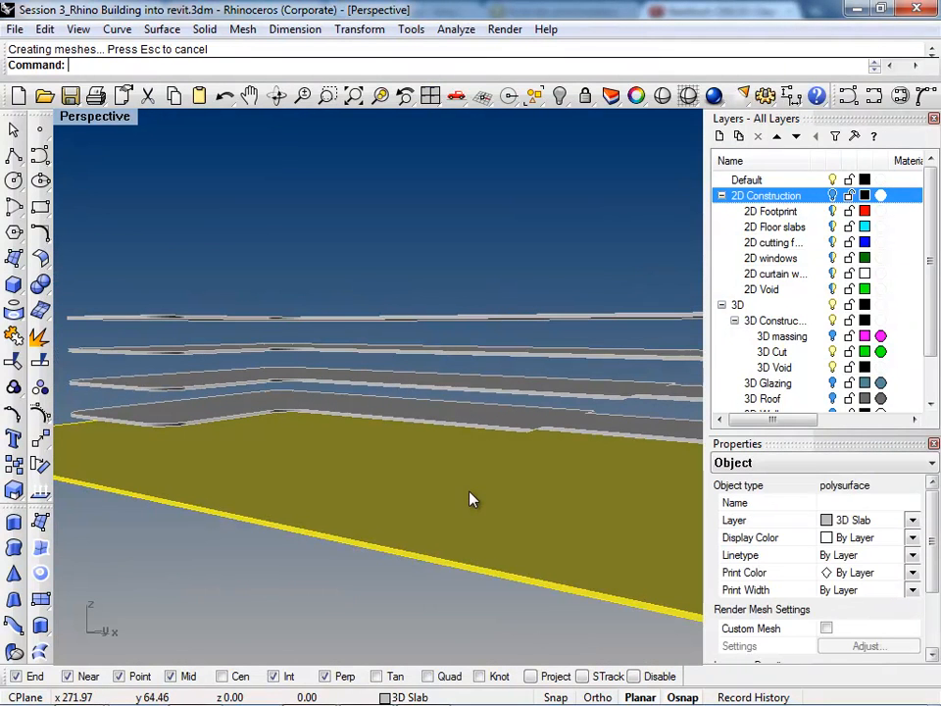
{"action": "key", "text": "Delete"}
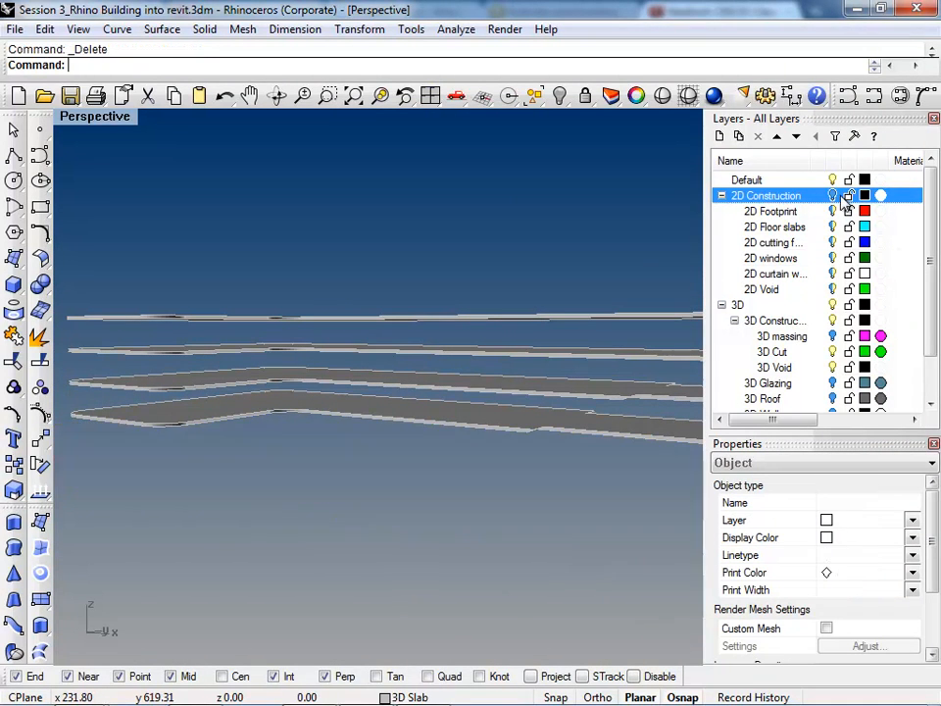
Step: Show the 3D massing layer and extract the two bottom surfaces from the massing polysurface
{"action": "left_click", "coordinate": [832, 336]}
{"action": "right_click_drag", "start_coordinate": [393, 530], "coordinate": [412, 400]}
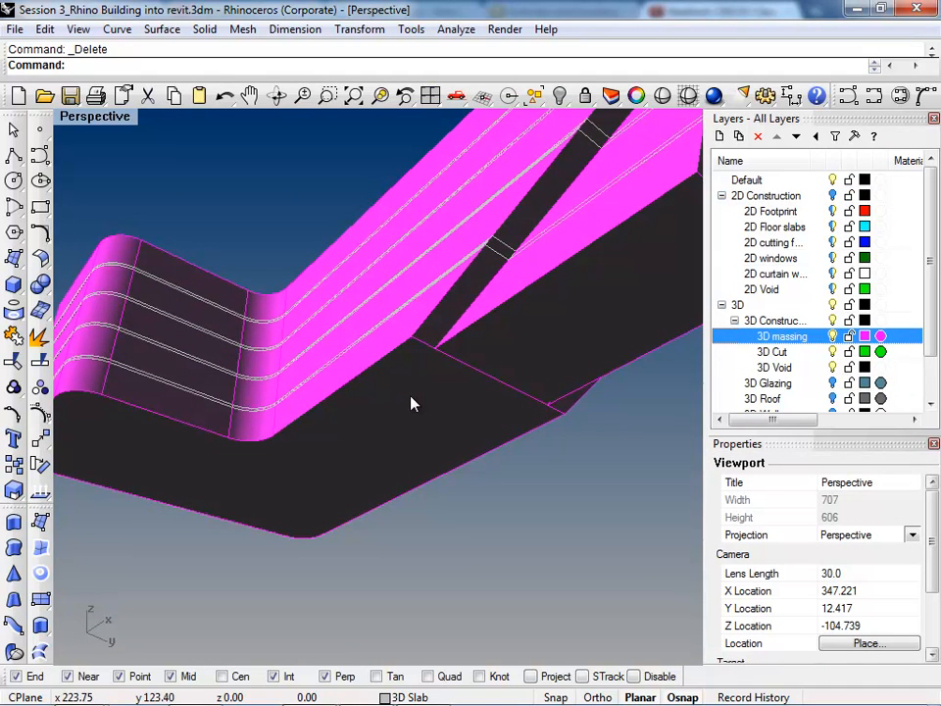
{"action": "type", "text": "rac"}
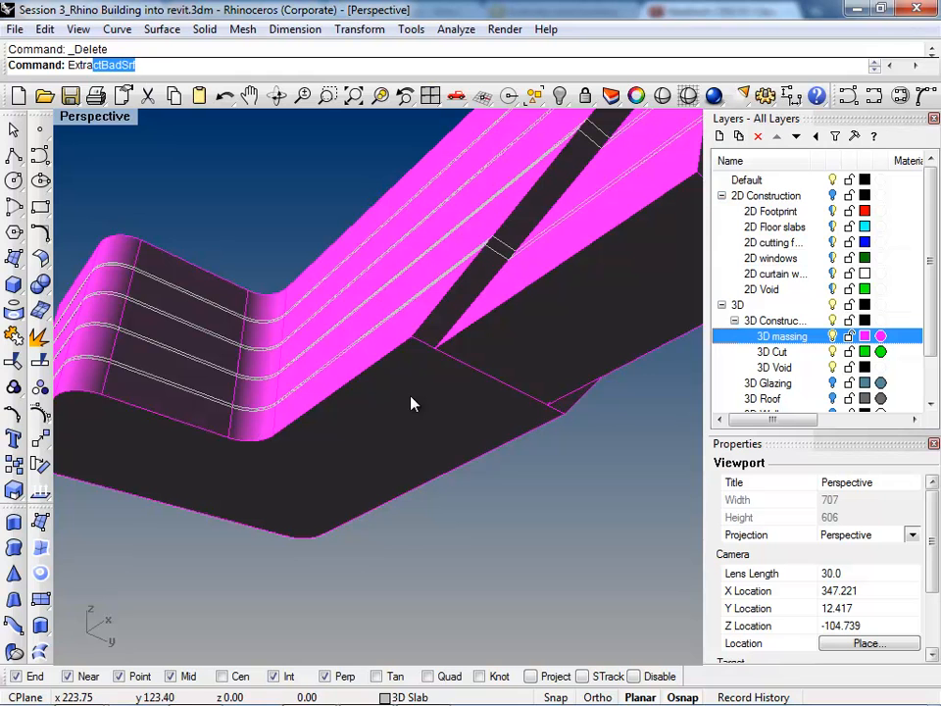
{"action": "type", "text": "Srf"}
{"action": "key", "text": "Return"}
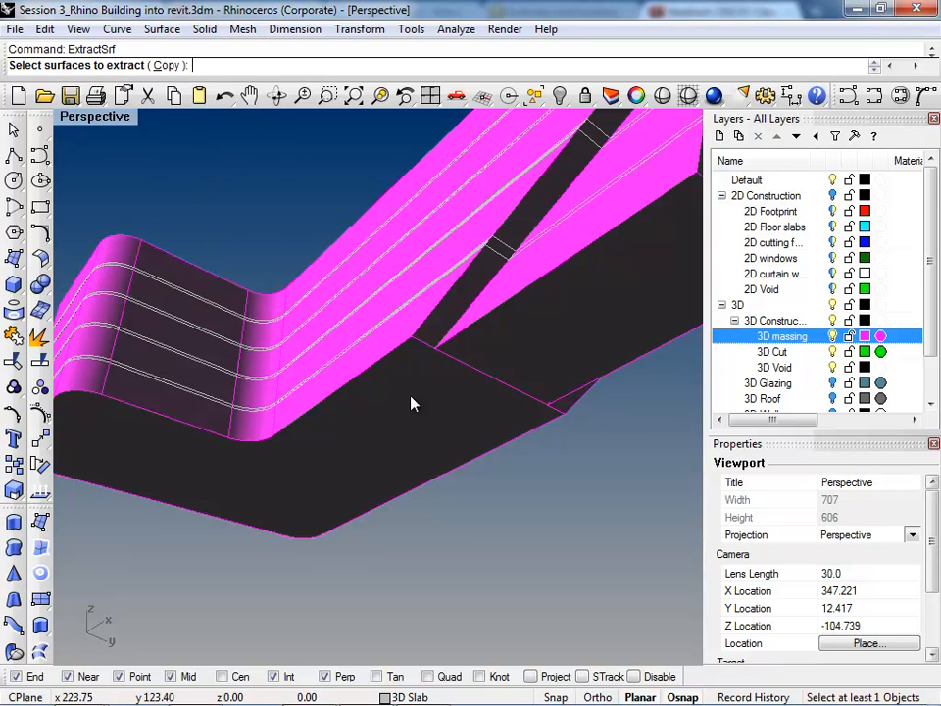
{"action": "left_click", "coordinate": [411, 402]}
{"action": "scroll", "coordinate": [408, 359], "scroll_direction": "down", "scroll_amount": 5}
{"action": "right_click_drag", "start_coordinate": [381, 410], "coordinate": [428, 471]}
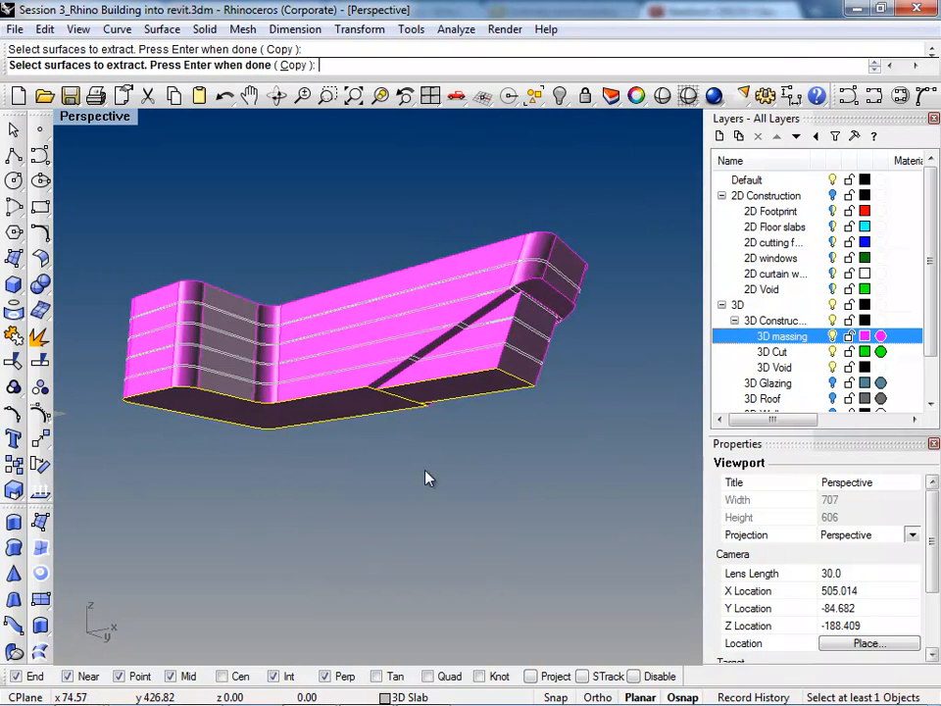
{"action": "key", "text": "Return"}
Step: Assign the two extracted bottom surfaces to the 3D Slab layer
{"action": "scroll", "coordinate": [840, 412], "scroll_direction": "down", "scroll_amount": 1}
{"action": "left_click", "coordinate": [761, 382]}
{"action": "right_click", "coordinate": [760, 382]}
{"action": "left_click", "coordinate": [811, 597]}
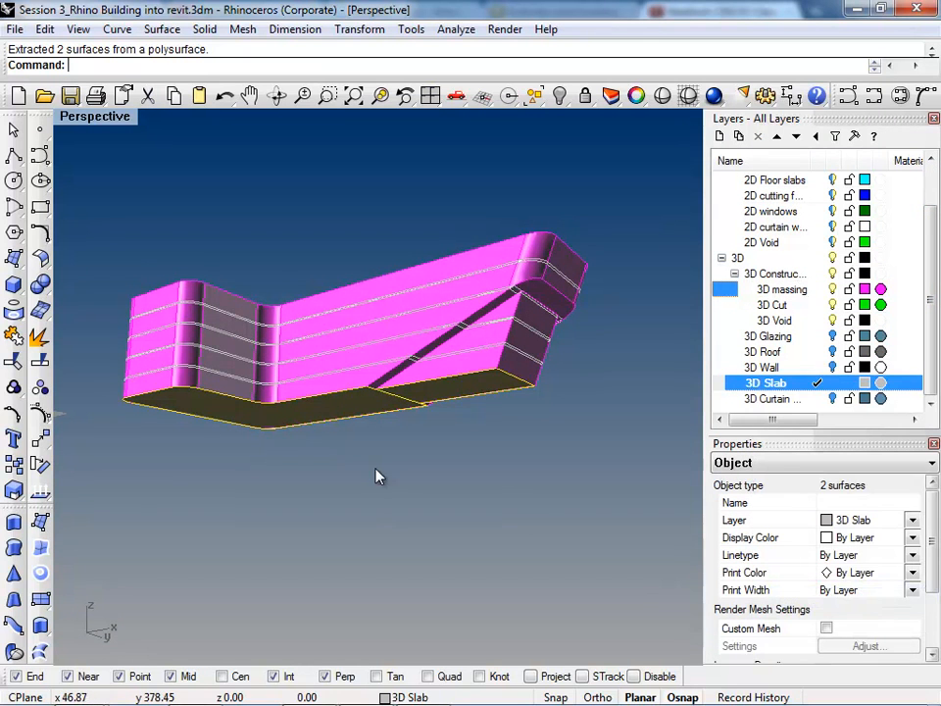
Step: Join the two bottom surfaces into one base slab and hide the 3D massing layer
{"action": "right_click_drag", "start_coordinate": [423, 444], "coordinate": [472, 460]}
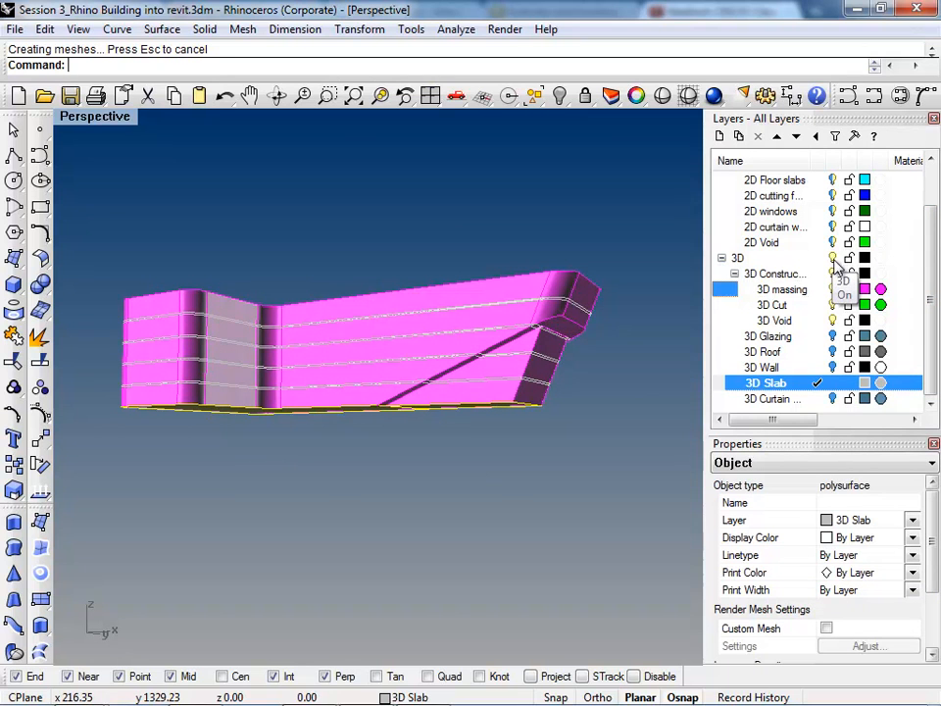
{"action": "left_click", "coordinate": [833, 289]}
{"action": "scroll", "coordinate": [360, 434], "scroll_direction": "up", "scroll_amount": 3}
{"action": "left_click", "coordinate": [393, 447]}
{"action": "scroll", "coordinate": [343, 444], "scroll_direction": "up", "scroll_amount": 2}
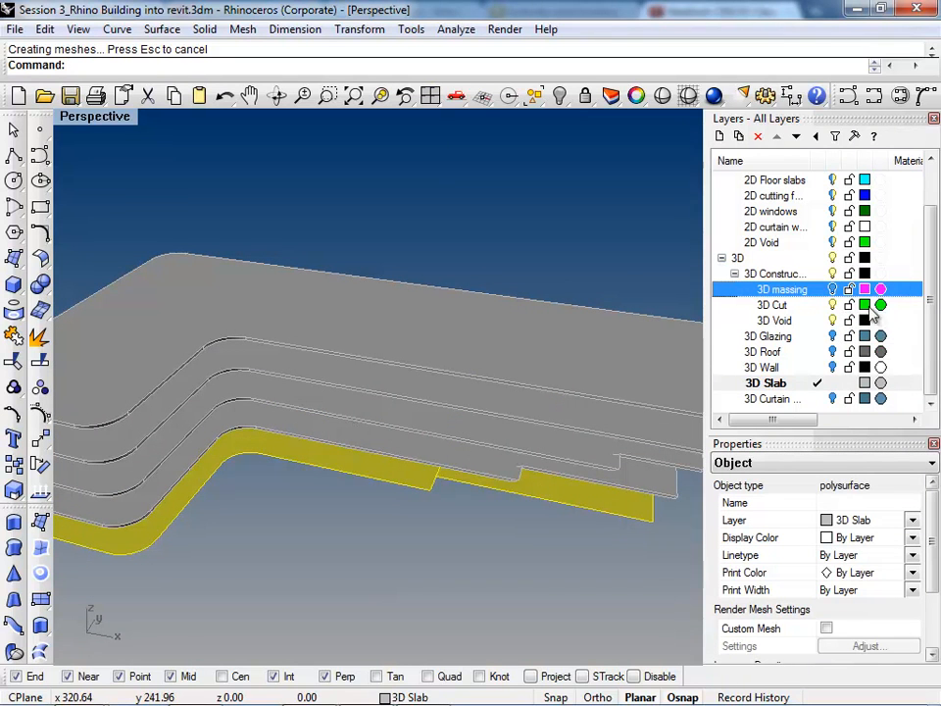
Step: Show the 3D Glazing and 3D Wall layers and inspect the slabs against the envelope in wireframe and shaded display
{"action": "left_click", "coordinate": [835, 338]}
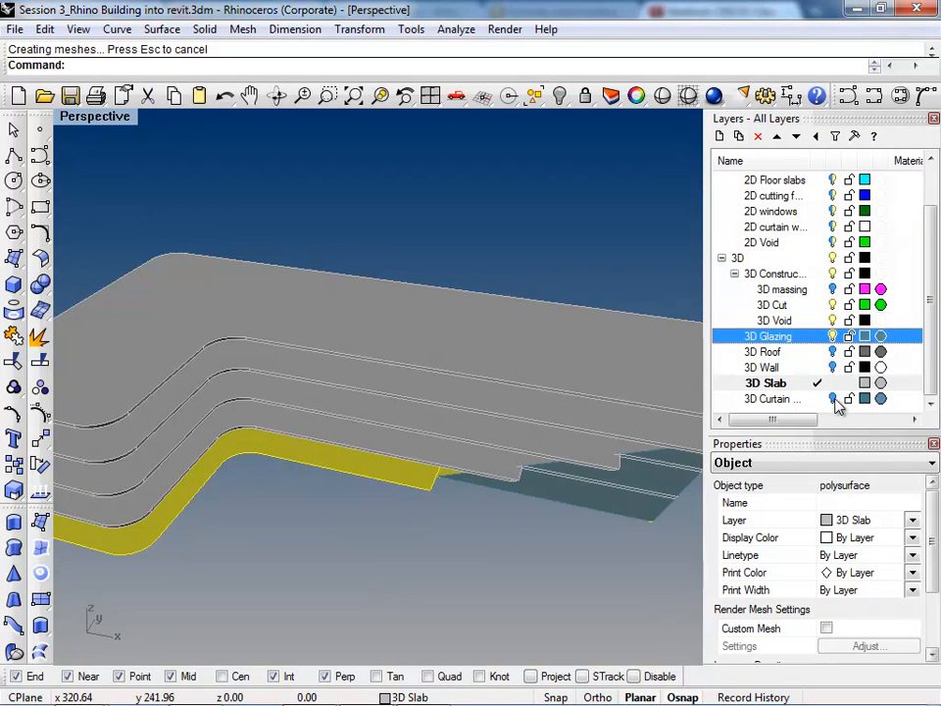
{"action": "left_click", "coordinate": [833, 368]}
{"action": "left_click", "coordinate": [469, 512]}
{"action": "right_click_drag", "start_coordinate": [416, 366], "coordinate": [303, 300]}
{"action": "scroll", "coordinate": [303, 300], "scroll_direction": "down", "scroll_amount": 5}
{"action": "right_click_drag", "start_coordinate": [416, 329], "coordinate": [487, 283]}
{"action": "scroll", "coordinate": [231, 234], "scroll_direction": "up", "scroll_amount": 4}
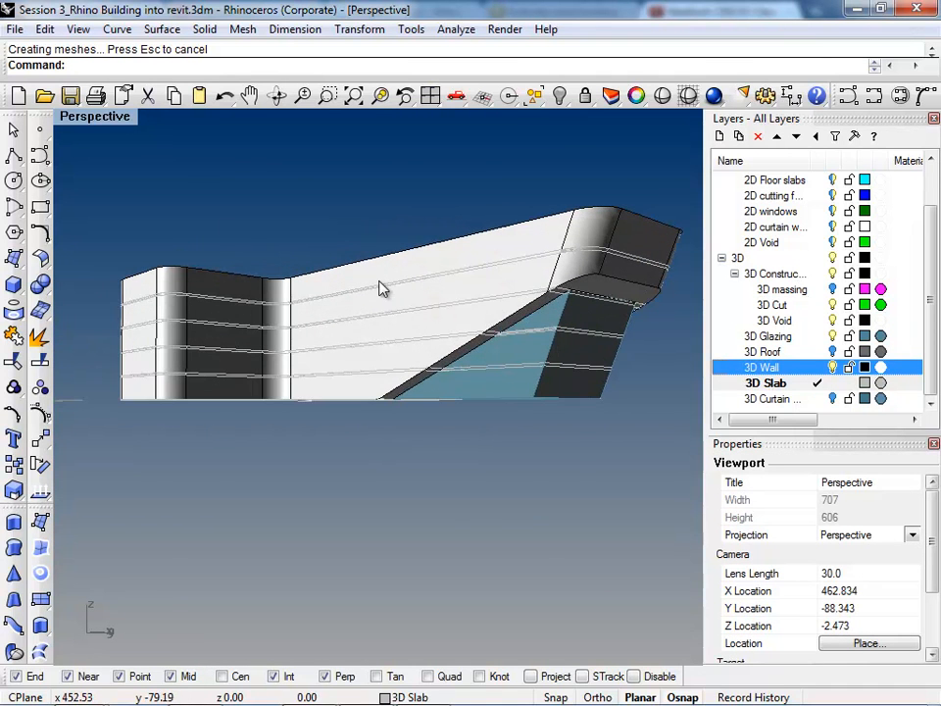
{"action": "right_click_drag", "start_coordinate": [399, 336], "coordinate": [511, 498]}
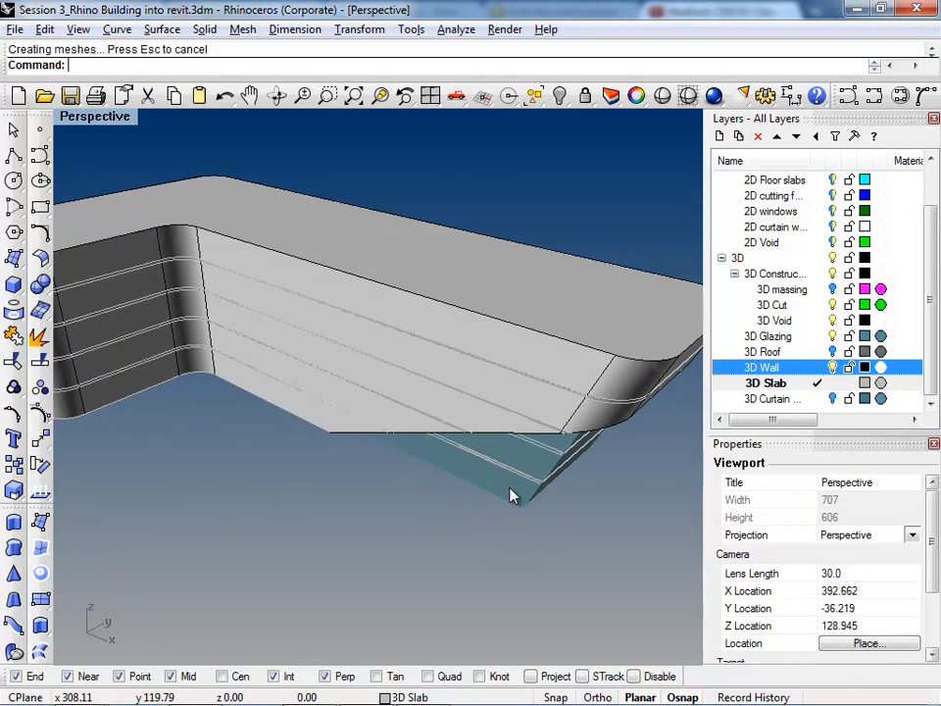
{"action": "key", "text": "ctrl+alt+w"}
{"action": "right_click_drag", "start_coordinate": [420, 442], "coordinate": [450, 512]}
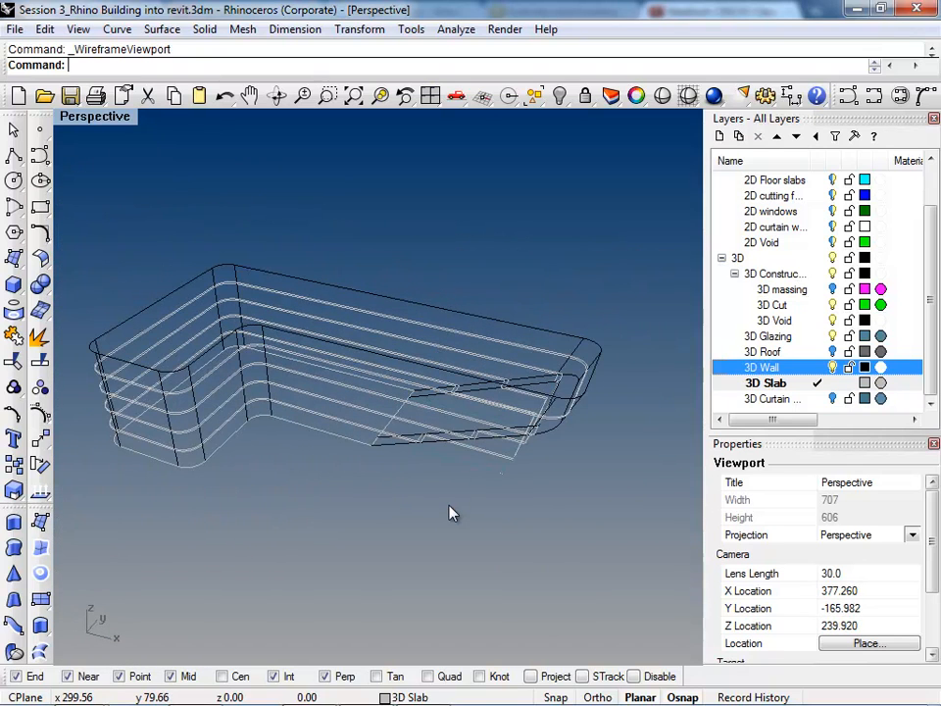
{"action": "key", "text": "ctrl+alt+s"}
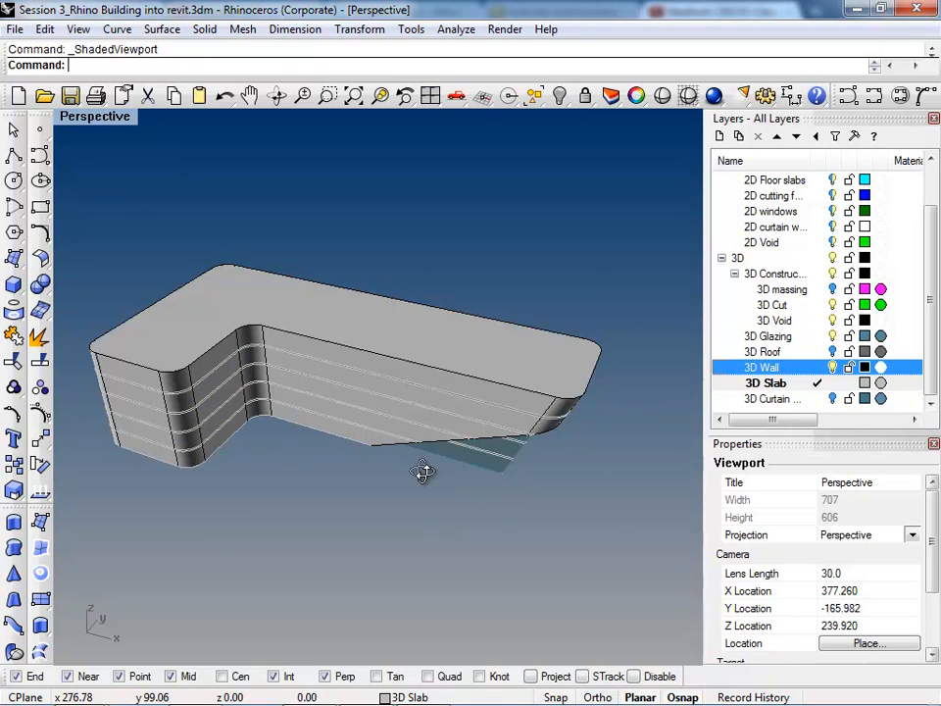
{"action": "right_click_drag", "start_coordinate": [418, 468], "coordinate": [450, 453]}
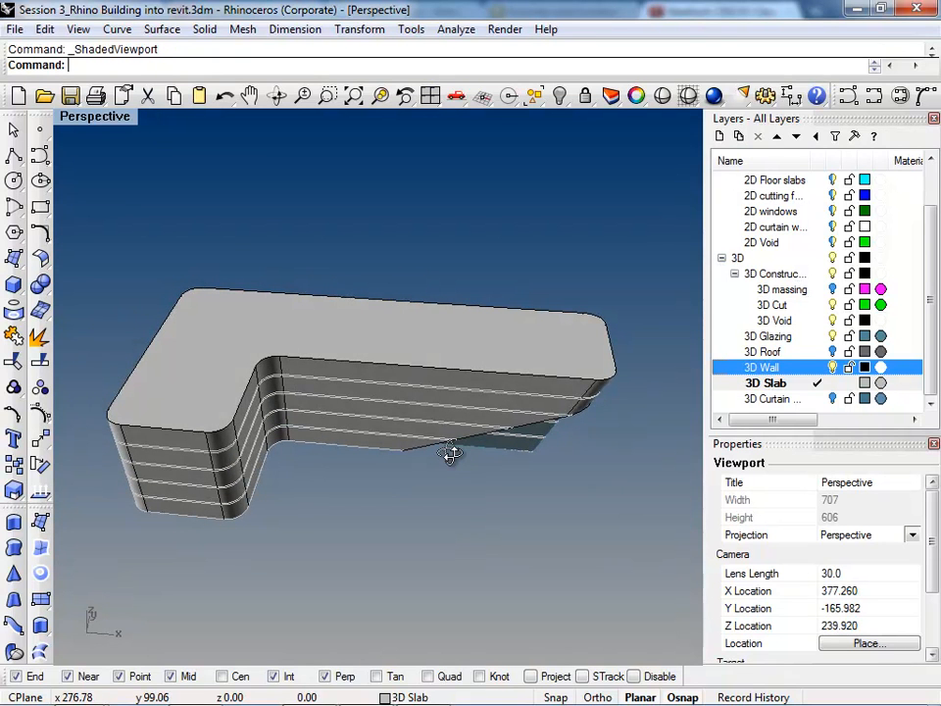
Step: Make 3D Cut the current layer, hide the 3D Wall, 3D Slab and 3D Glazing layers, and show the 2D Construction layers
{"action": "mouse_move", "coordinate": [420, 358]}
{"action": "right_mouse_down"}
{"action": "mouse_move", "coordinate": [421, 349]}
{"action": "mouse_move", "coordinate": [930, 307]}
{"action": "right_mouse_up"}
{"action": "left_click", "coordinate": [833, 366]}
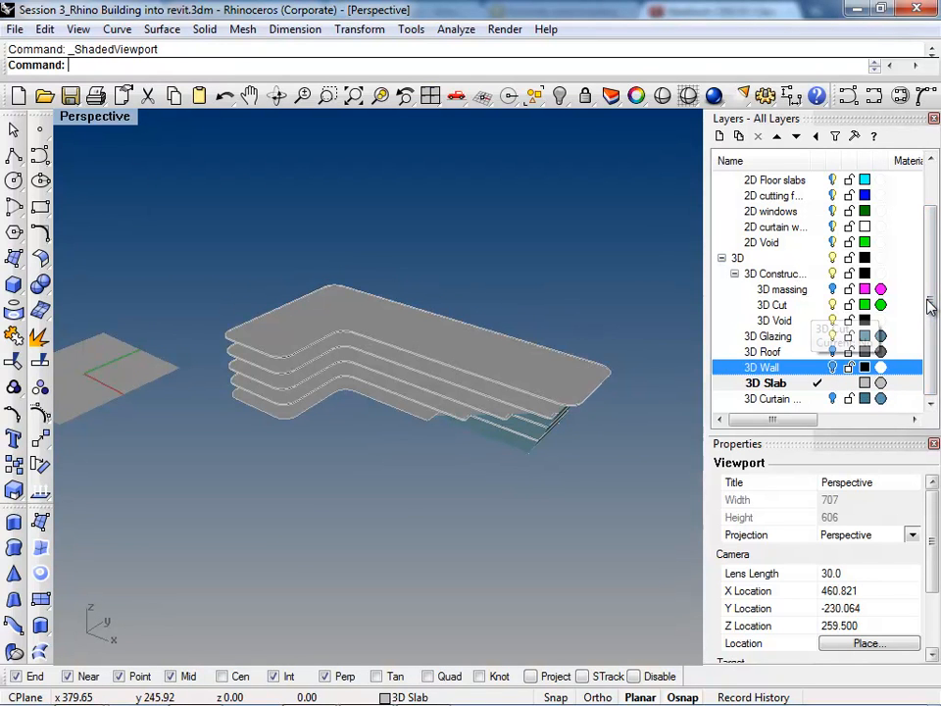
{"action": "left_click", "coordinate": [817, 305]}
{"action": "left_click", "coordinate": [833, 384]}
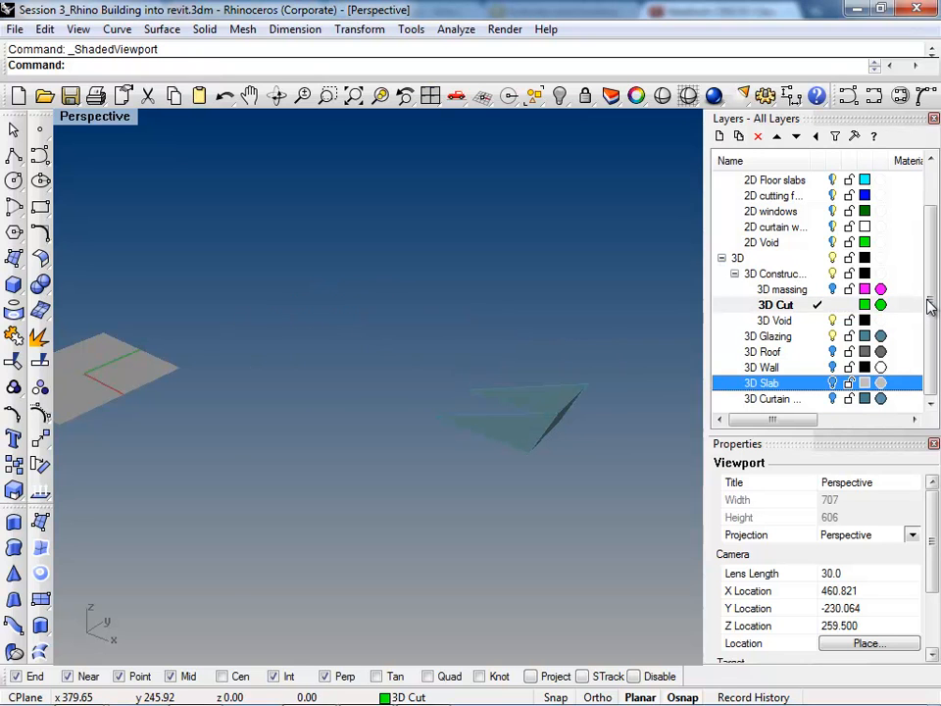
{"action": "left_click", "coordinate": [832, 336]}
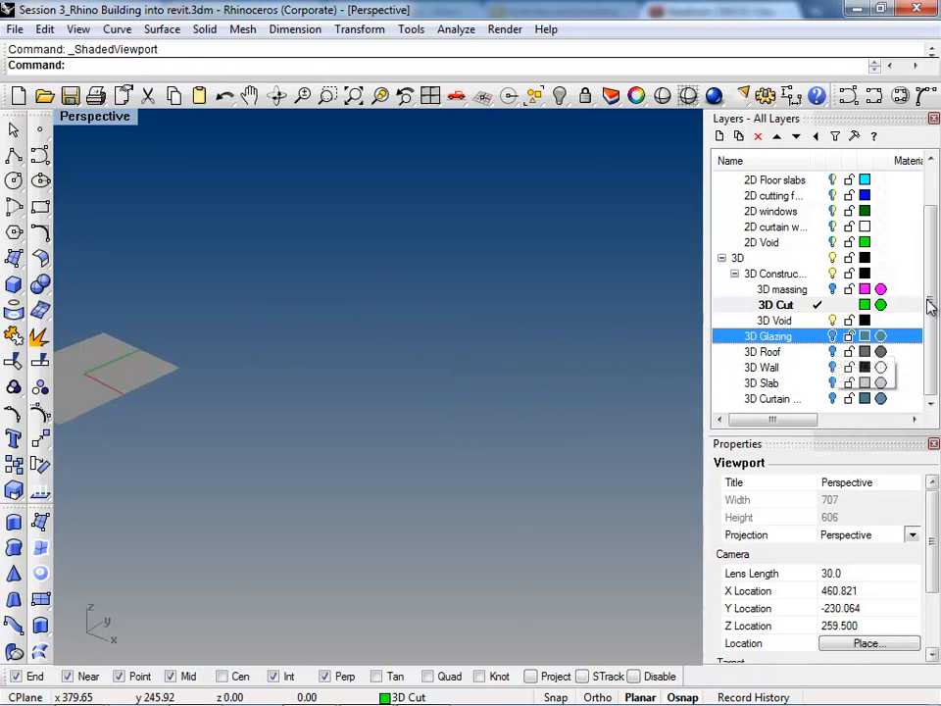
{"action": "scroll", "coordinate": [817, 294], "scroll_direction": "up", "scroll_amount": 1}
{"action": "left_click", "coordinate": [832, 195]}
Step: Start a Loft between the lower and upper rectangles of the 2D Void layer
{"action": "right_click_drag", "start_coordinate": [529, 400], "coordinate": [549, 397]}
{"action": "scroll", "coordinate": [549, 396], "scroll_direction": "up", "scroll_amount": 9}
{"action": "left_click", "coordinate": [505, 407]}
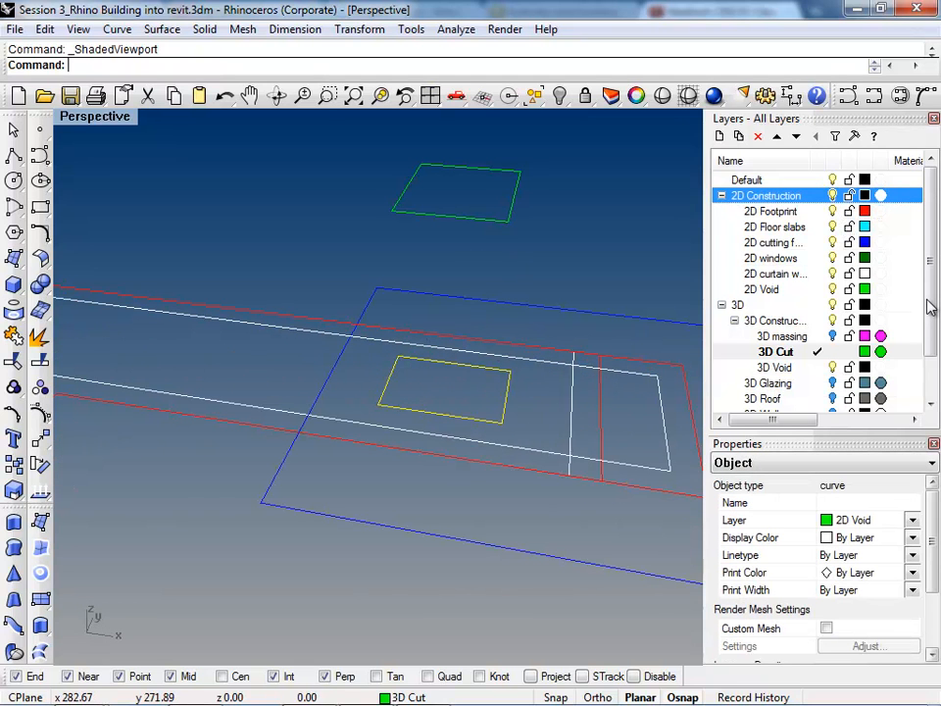
{"action": "left_click", "coordinate": [470, 168], "text": "shift"}
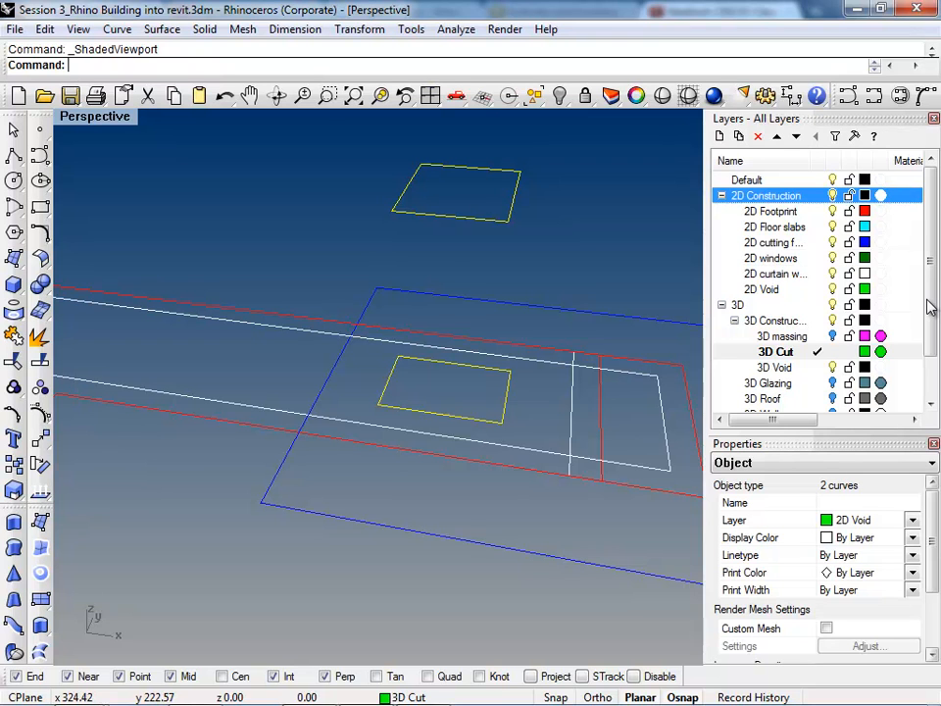
{"action": "type", "text": "Loft"}
{"action": "key", "text": "Return"}
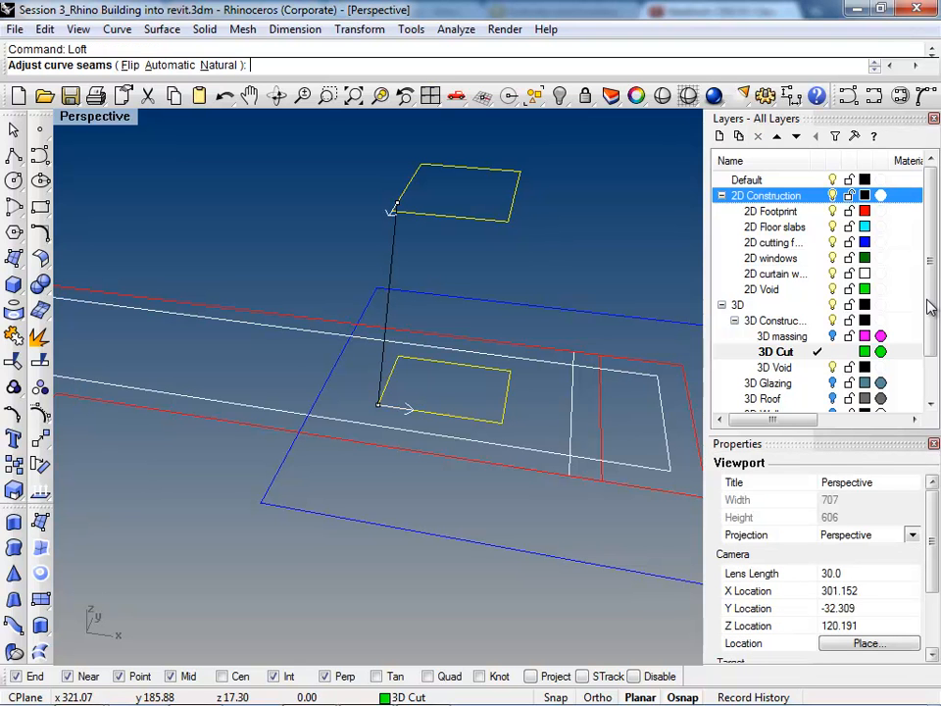
Step: Move the upper rectangle's loft seam point to the corner matching the lower rectangle's seam point
{"action": "mouse_move", "coordinate": [481, 413]}
{"action": "right_mouse_down"}
{"action": "mouse_move", "coordinate": [642, 461]}
{"action": "mouse_move", "coordinate": [676, 413]}
{"action": "mouse_move", "coordinate": [674, 429]}
{"action": "right_mouse_up"}
{"action": "scroll", "coordinate": [469, 231], "scroll_direction": "up", "scroll_amount": 4}
{"action": "mouse_move", "coordinate": [469, 235]}
{"action": "right_mouse_down"}
{"action": "mouse_move", "coordinate": [458, 285]}
{"action": "mouse_move", "coordinate": [437, 231]}
{"action": "mouse_move", "coordinate": [434, 244]}
{"action": "right_mouse_up"}
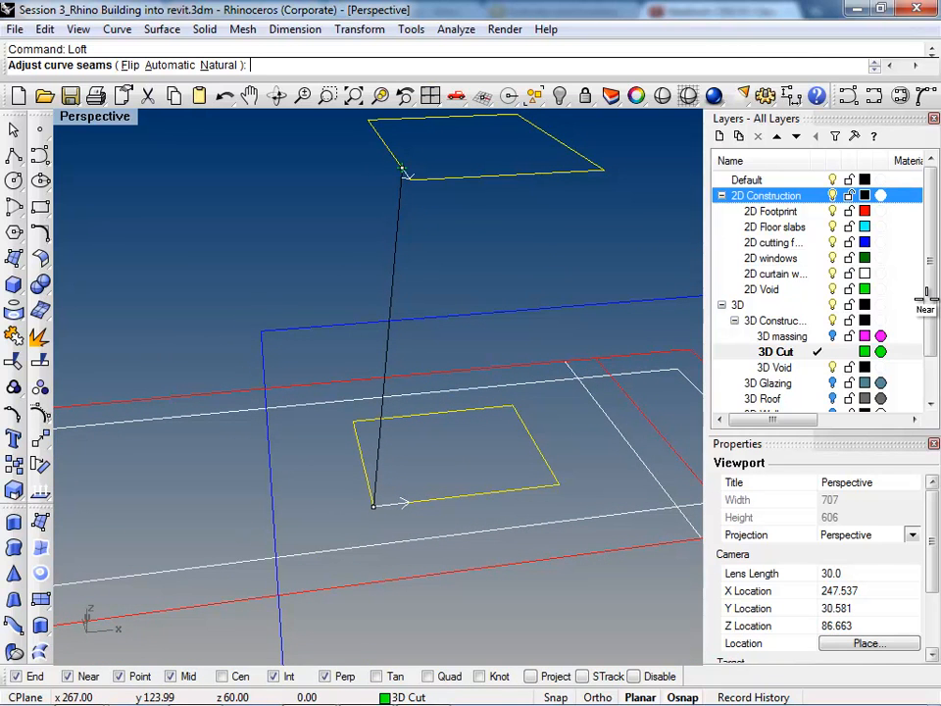
{"action": "left_click", "coordinate": [412, 179]}
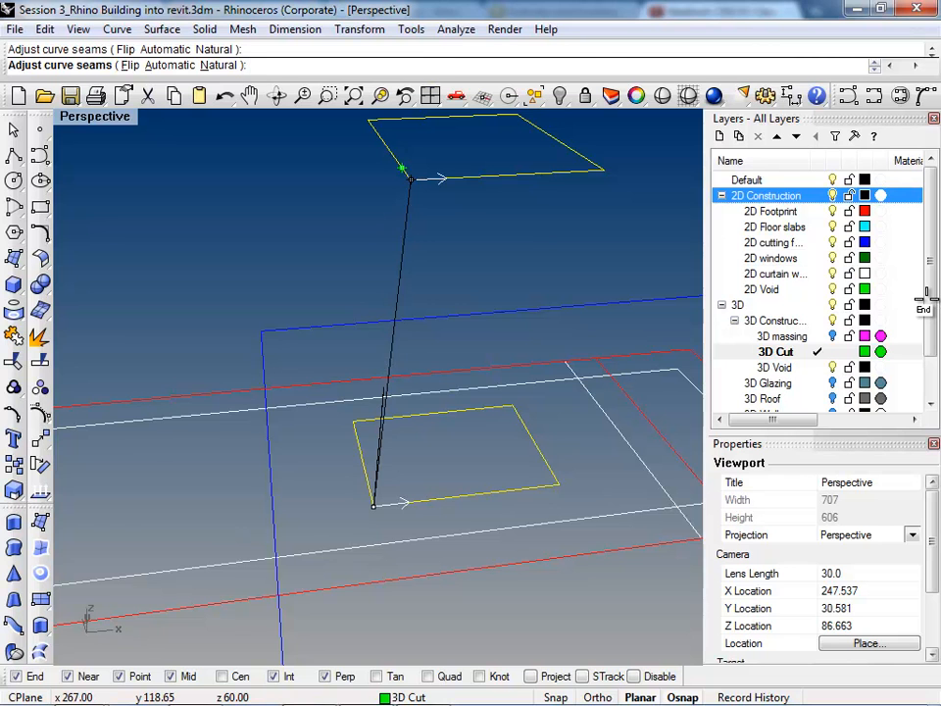
Step: Shift the upper seam point to the adjacent corner along the x direction and complete the twisted loft
{"action": "right_click_drag", "start_coordinate": [412, 180], "coordinate": [481, 361]}
{"action": "left_click_drag", "start_coordinate": [482, 361], "coordinate": [660, 293]}
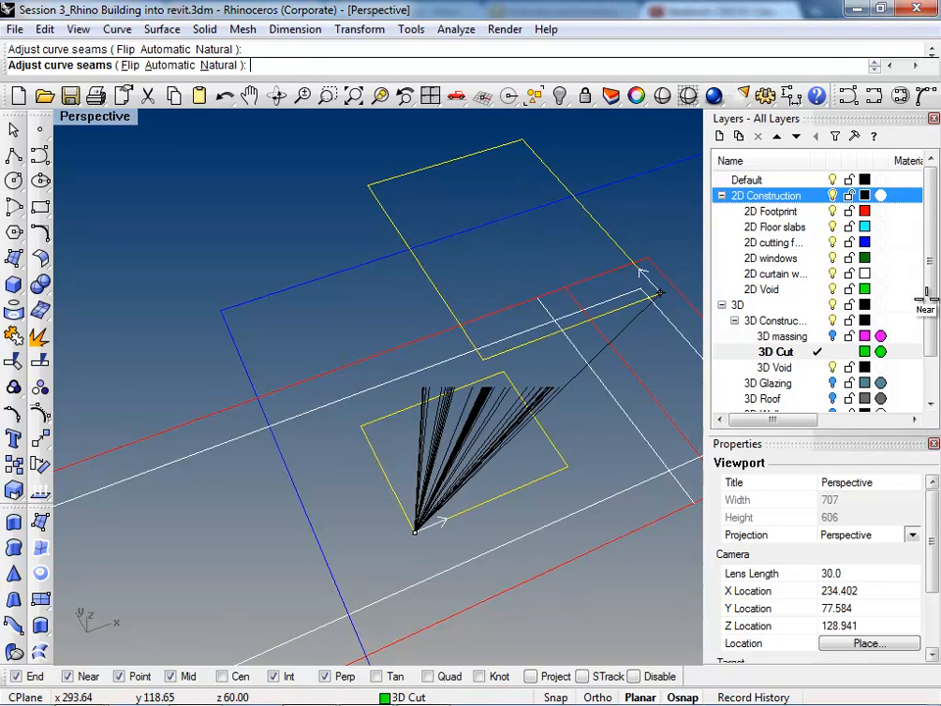
{"action": "scroll", "coordinate": [660, 297], "scroll_direction": "down", "scroll_amount": 5}
{"action": "right_click_drag", "start_coordinate": [660, 299], "coordinate": [569, 374]}
{"action": "right_click_drag", "start_coordinate": [926, 300], "coordinate": [931, 307]}
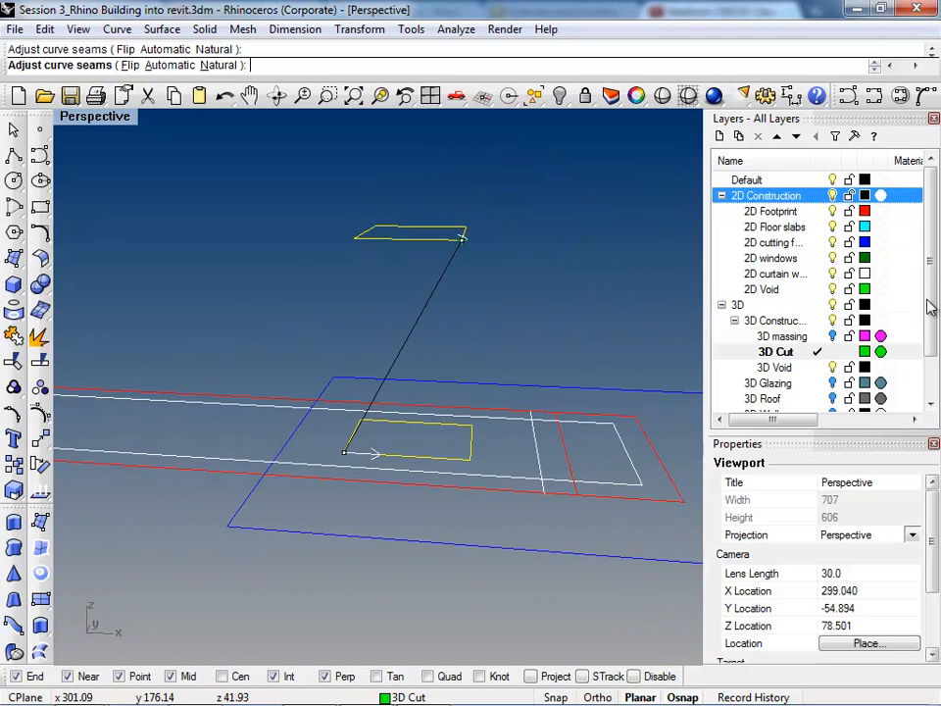
{"action": "key", "text": "Return"}
{"action": "key", "text": "Return"}
Step: Select the twisted loft and cap its open ends to make a closed solid
{"action": "right_click_drag", "start_coordinate": [422, 284], "coordinate": [299, 287]}
{"action": "scroll", "coordinate": [370, 279], "scroll_direction": "up", "scroll_amount": 4}
{"action": "left_click", "coordinate": [370, 279]}
{"action": "scroll", "coordinate": [216, 288], "scroll_direction": "down", "scroll_amount": 6}
{"action": "scroll", "coordinate": [299, 286], "scroll_direction": "up", "scroll_amount": 4}
{"action": "right_click_drag", "start_coordinate": [284, 363], "coordinate": [368, 305]}
{"action": "scroll", "coordinate": [367, 305], "scroll_direction": "up", "scroll_amount": 4}
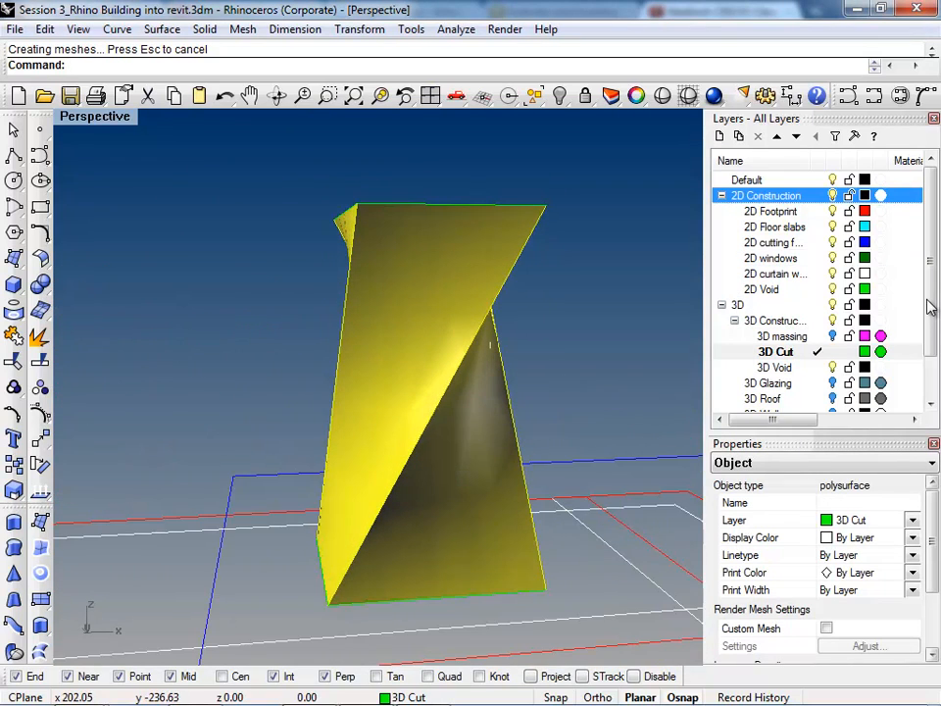
{"action": "mouse_move", "coordinate": [930, 306]}
{"action": "right_mouse_down"}
{"action": "mouse_move", "coordinate": [926, 299]}
{"action": "mouse_move", "coordinate": [929, 307]}
{"action": "right_mouse_up"}
{"action": "scroll", "coordinate": [930, 307], "scroll_direction": "down", "scroll_amount": 5}
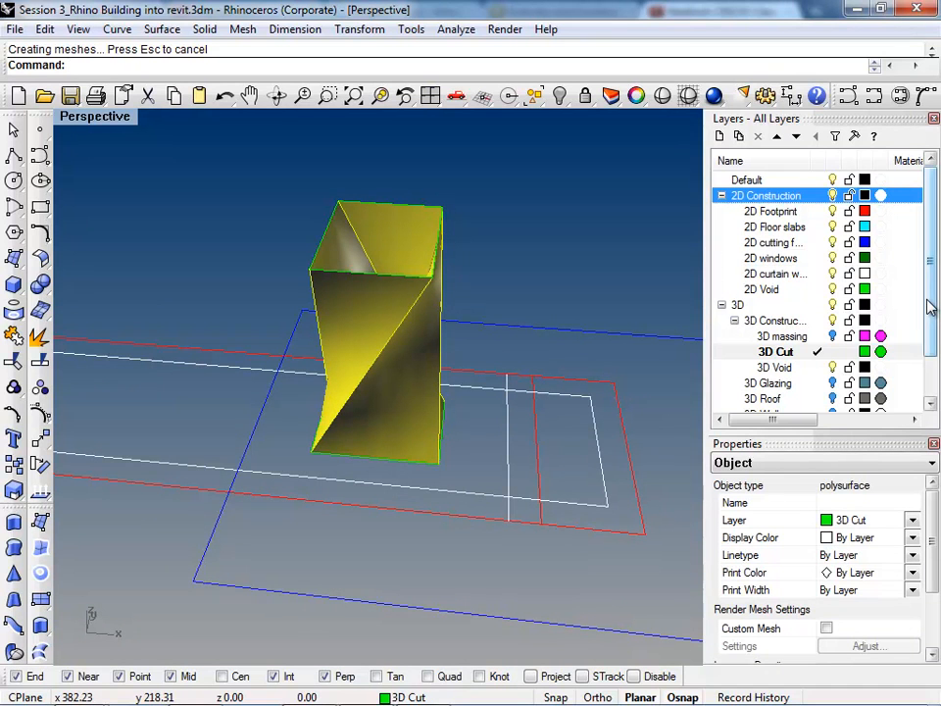
{"action": "scroll", "coordinate": [929, 307], "scroll_direction": "down", "scroll_amount": 3}
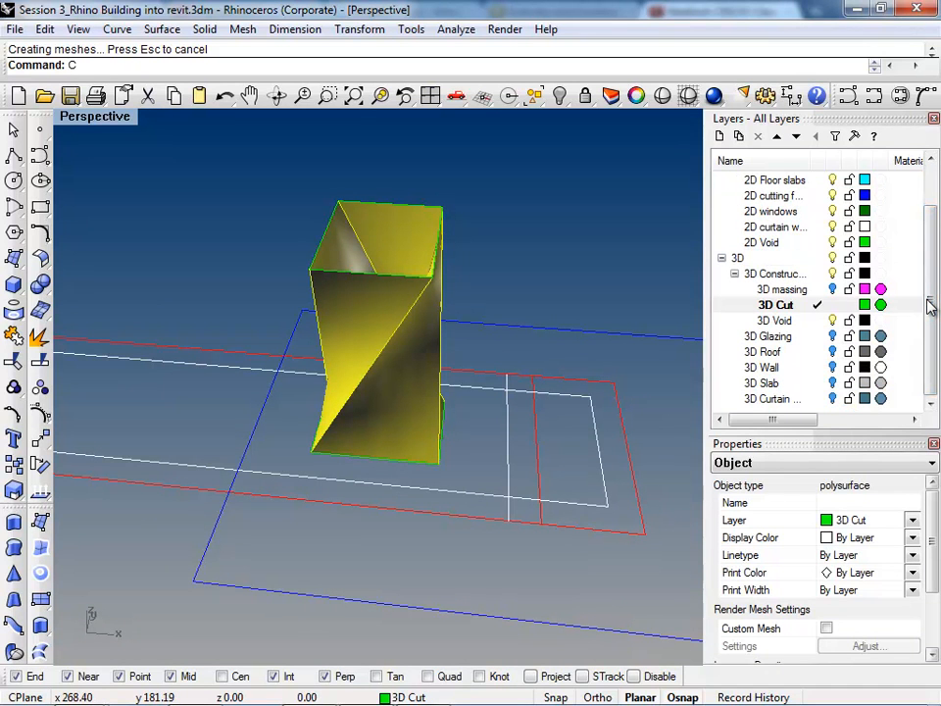
{"action": "key", "text": "Return"}
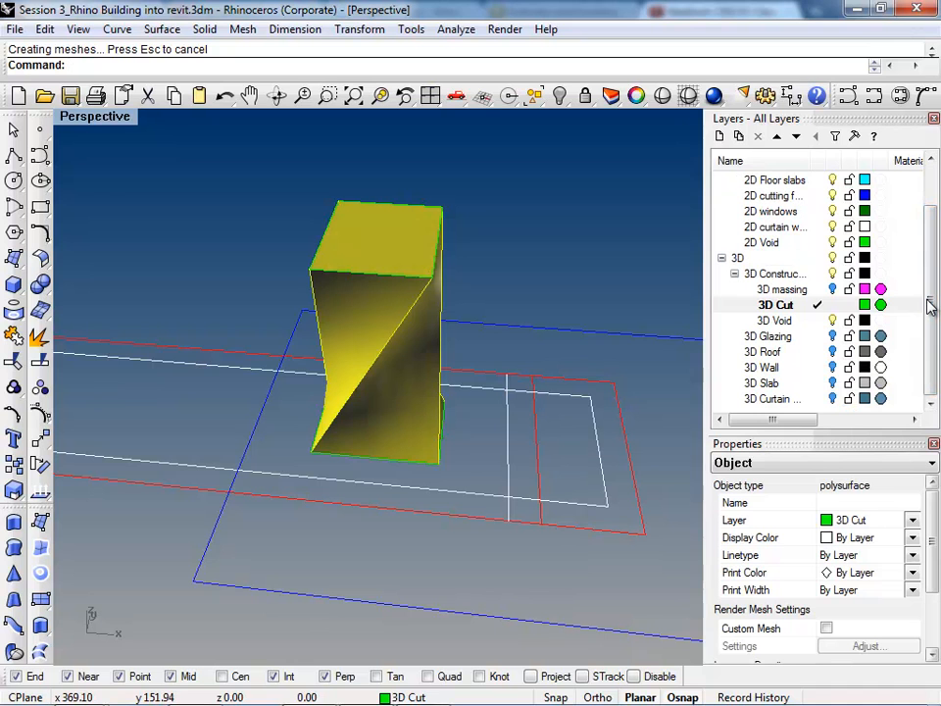
Step: Show the 3D Slab layer and subtract the twisted solid from the four upper floor slabs with BooleanDifference
{"action": "left_click", "coordinate": [832, 383]}
{"action": "right_click_drag", "start_coordinate": [490, 519], "coordinate": [472, 434]}
{"action": "scroll", "coordinate": [471, 435], "scroll_direction": "up", "scroll_amount": 2}
{"action": "left_click", "coordinate": [481, 412]}
{"action": "left_click", "coordinate": [482, 358], "text": "shift"}
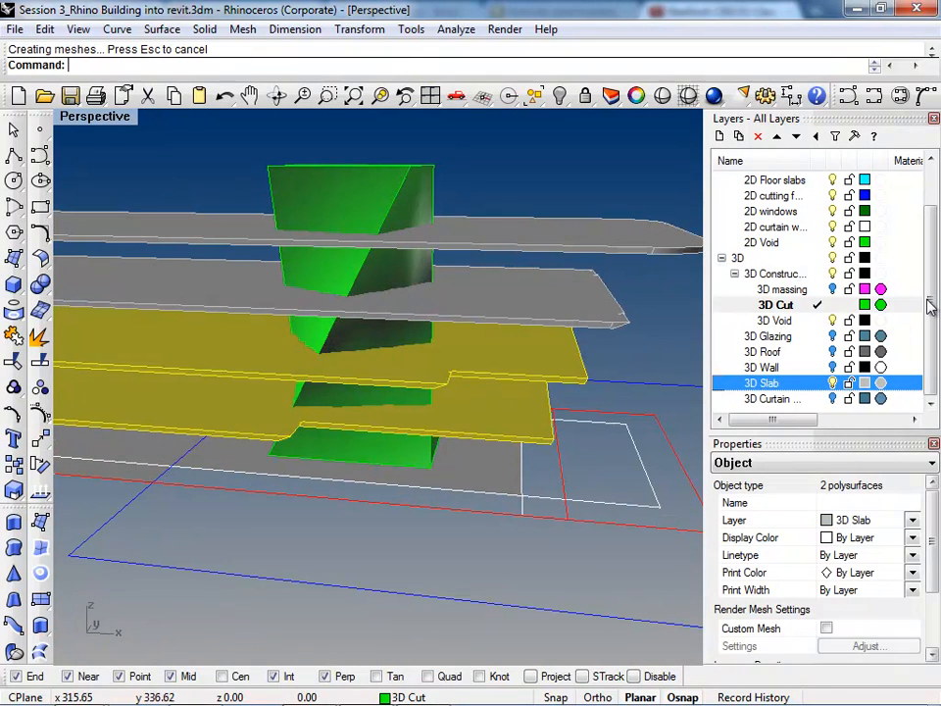
{"action": "left_click", "coordinate": [485, 299], "text": "shift"}
{"action": "left_click", "coordinate": [488, 236], "text": "shift"}
{"action": "type", "text": "Boolean2Objects"}
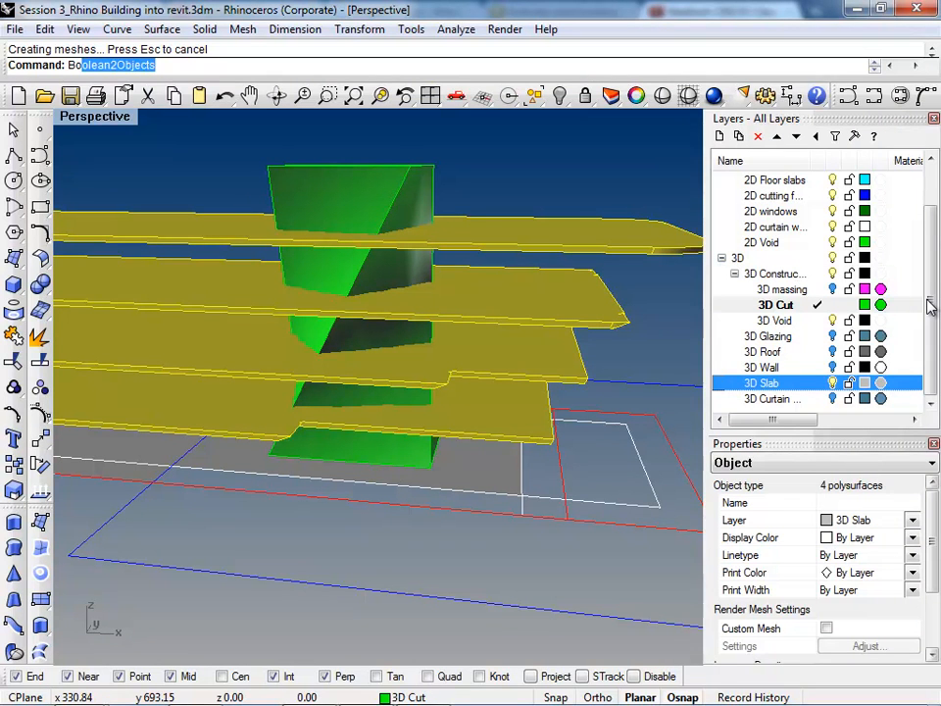
{"action": "key", "text": "Down"}
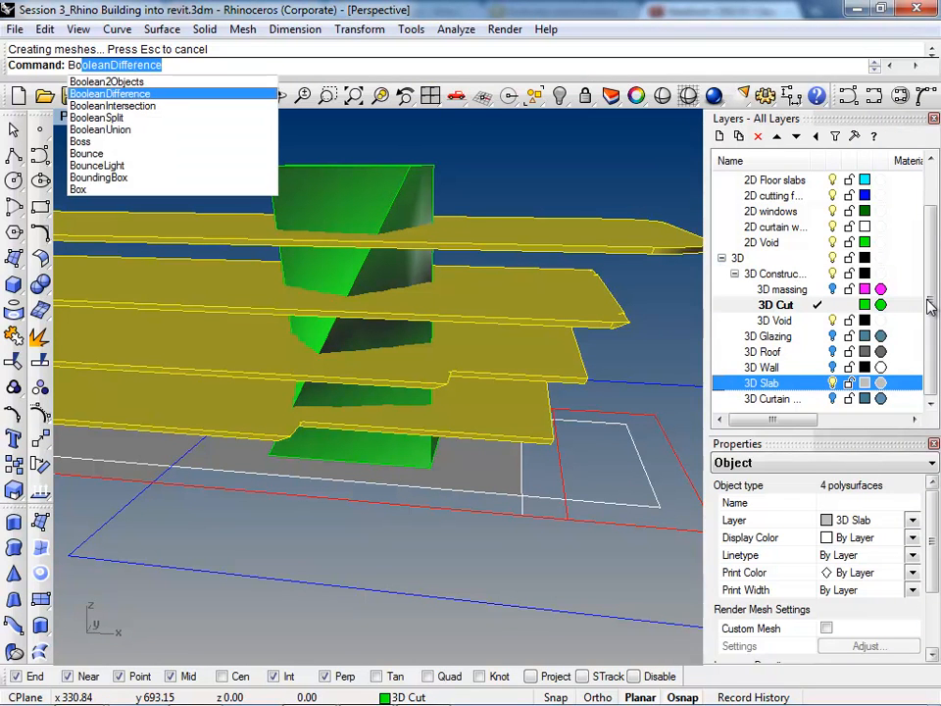
{"action": "key", "text": "Return"}
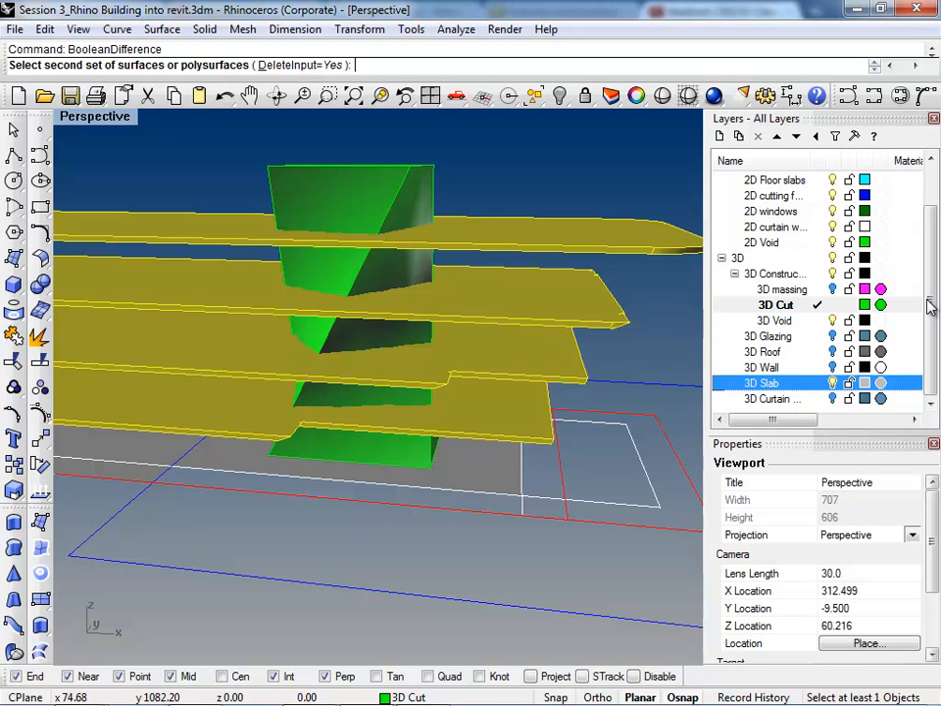
{"action": "left_click", "coordinate": [376, 203]}
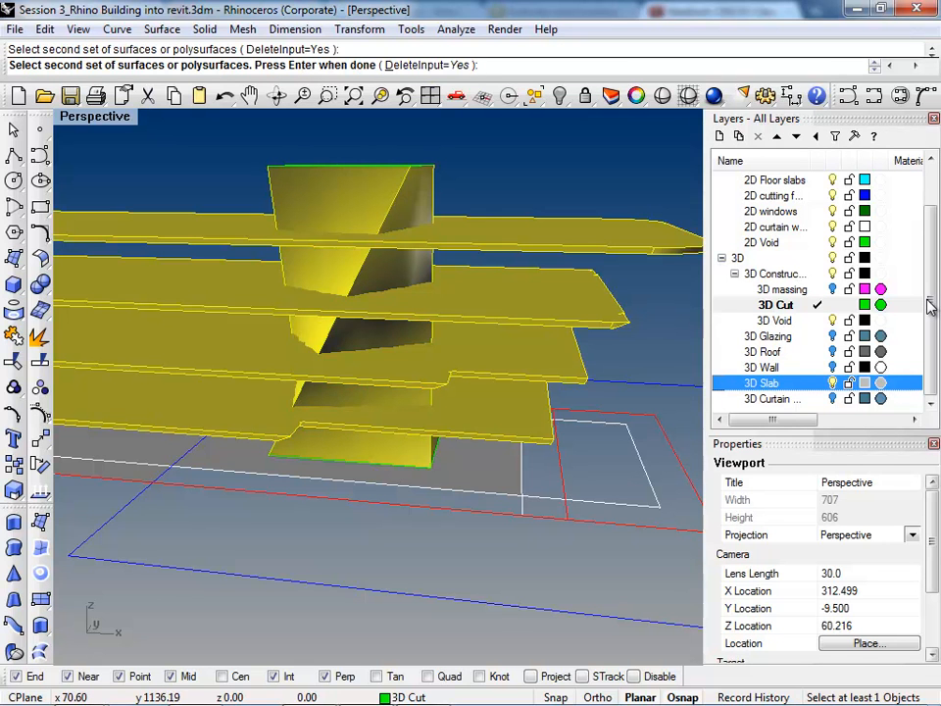
{"action": "key", "text": "Return"}
Step: Examine the void openings through the floor slabs from below, inside and above
{"action": "mouse_move", "coordinate": [441, 255]}
{"action": "right_mouse_down"}
{"action": "mouse_move", "coordinate": [432, 470]}
{"action": "mouse_move", "coordinate": [393, 461]}
{"action": "mouse_move", "coordinate": [324, 382]}
{"action": "mouse_move", "coordinate": [284, 279]}
{"action": "right_mouse_up"}
{"action": "scroll", "coordinate": [373, 323], "scroll_direction": "up", "scroll_amount": 3}
{"action": "right_click_drag", "start_coordinate": [441, 441], "coordinate": [392, 353]}
{"action": "scroll", "coordinate": [402, 395], "scroll_direction": "up", "scroll_amount": 8}
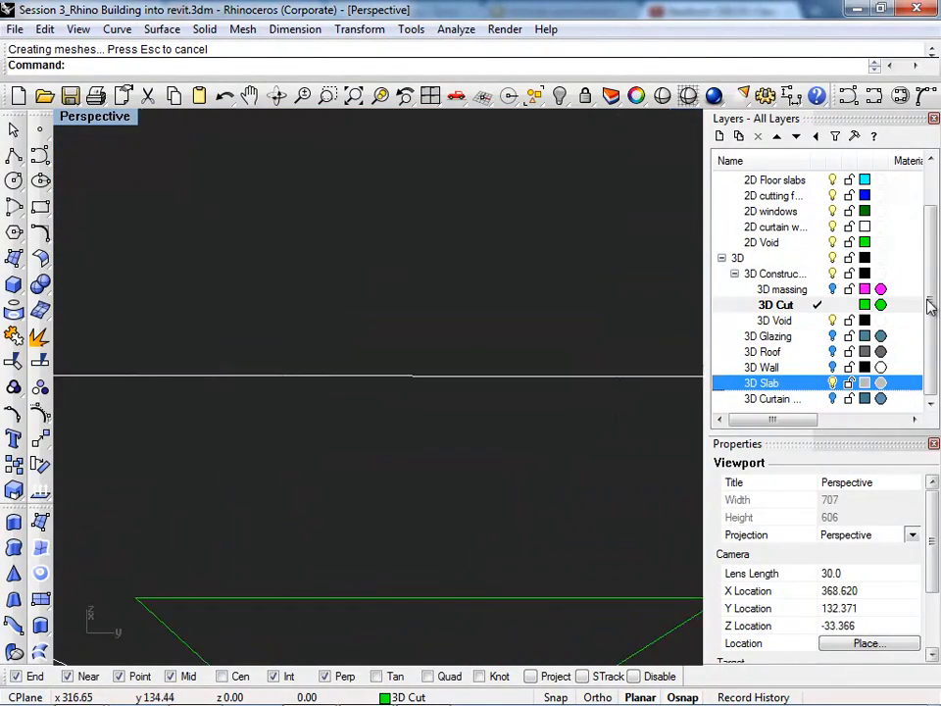
{"action": "right_click_drag", "start_coordinate": [432, 490], "coordinate": [412, 363]}
{"action": "scroll", "coordinate": [343, 373], "scroll_direction": "up", "scroll_amount": 2}
{"action": "mouse_move", "coordinate": [372, 421]}
{"action": "right_mouse_down"}
{"action": "mouse_move", "coordinate": [344, 343]}
{"action": "mouse_move", "coordinate": [351, 326]}
{"action": "mouse_move", "coordinate": [383, 392]}
{"action": "mouse_move", "coordinate": [392, 470]}
{"action": "right_mouse_up"}
{"action": "scroll", "coordinate": [372, 373], "scroll_direction": "down", "scroll_amount": 8}
{"action": "scroll", "coordinate": [392, 441], "scroll_direction": "down", "scroll_amount": 3}
{"action": "mouse_move", "coordinate": [344, 255]}
{"action": "right_mouse_down"}
{"action": "mouse_move", "coordinate": [386, 336]}
{"action": "mouse_move", "coordinate": [471, 275]}
{"action": "right_mouse_up"}
{"action": "scroll", "coordinate": [386, 336], "scroll_direction": "up", "scroll_amount": 4}
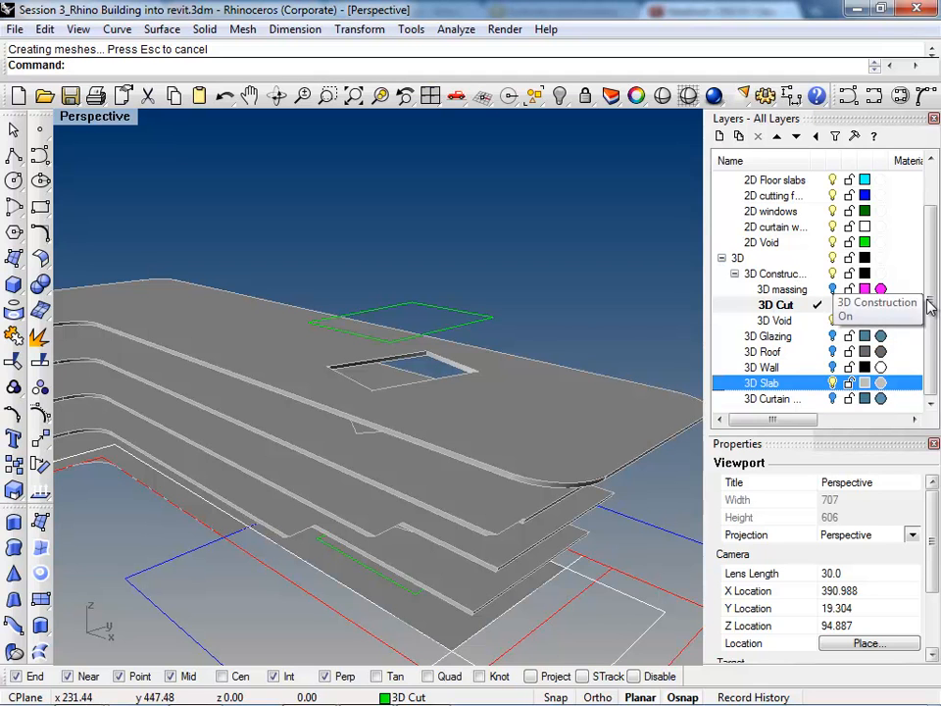
Step: Show the 3D Wall layer and extract the top roof surface from the wall polysurface
{"action": "left_click", "coordinate": [833, 367]}
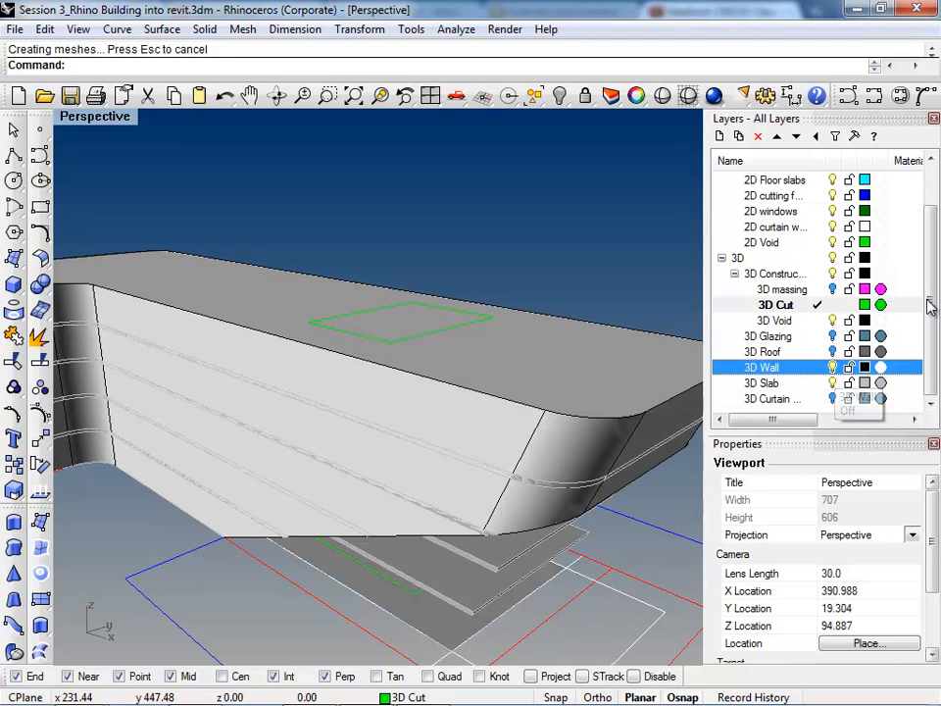
{"action": "type", "text": "Extra"}
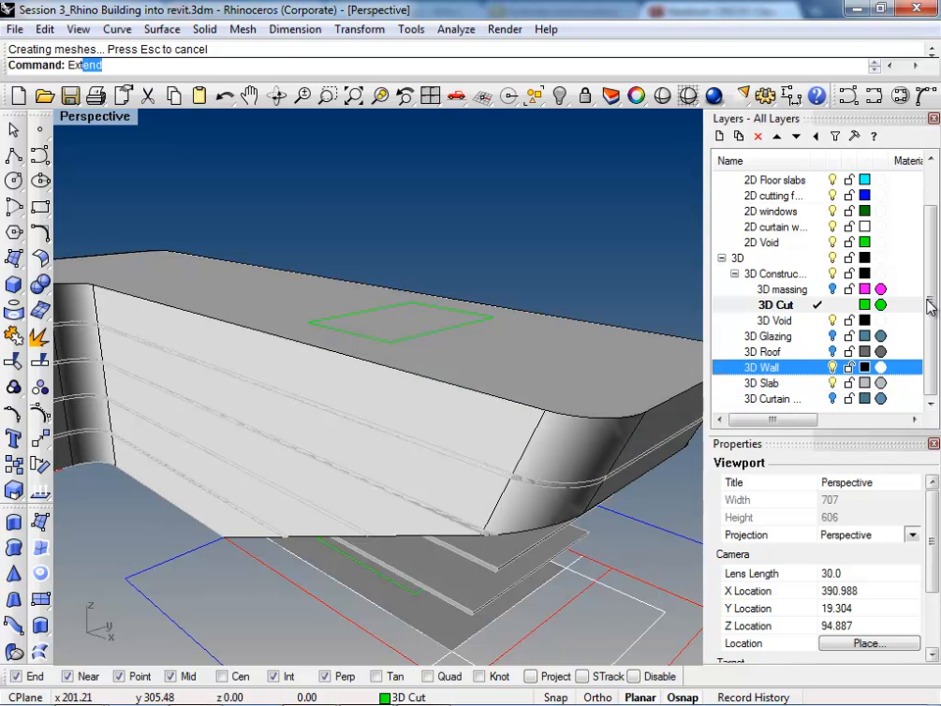
{"action": "key", "text": "Down"}
{"action": "key", "text": "Down"}
{"action": "key", "text": "Down"}
{"action": "key", "text": "Return"}
{"action": "right_click_drag", "start_coordinate": [284, 267], "coordinate": [339, 345]}
{"action": "key", "text": "Return"}
Step: Move the extracted roof surface to the 3D Roof layer and show that layer
{"action": "right_click", "coordinate": [769, 352]}
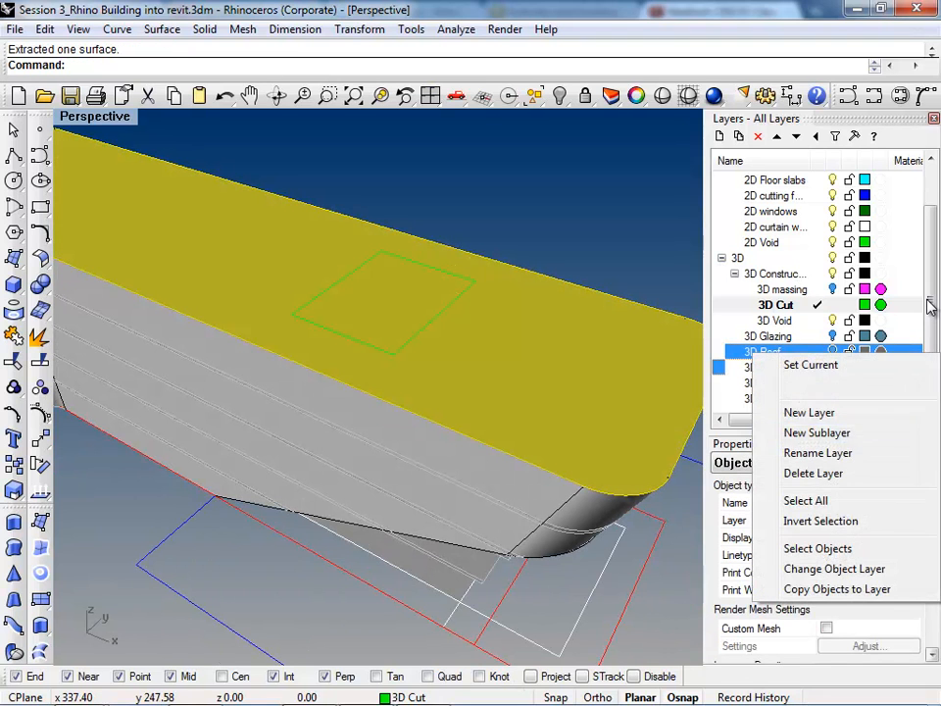
{"action": "left_click", "coordinate": [834, 568]}
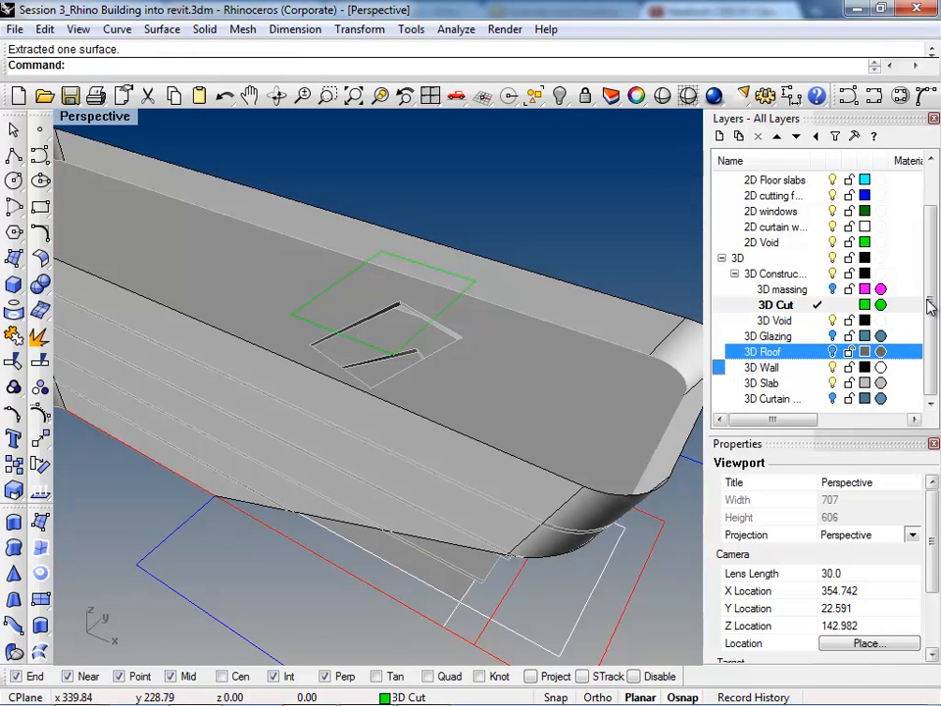
{"action": "left_click", "coordinate": [832, 352]}
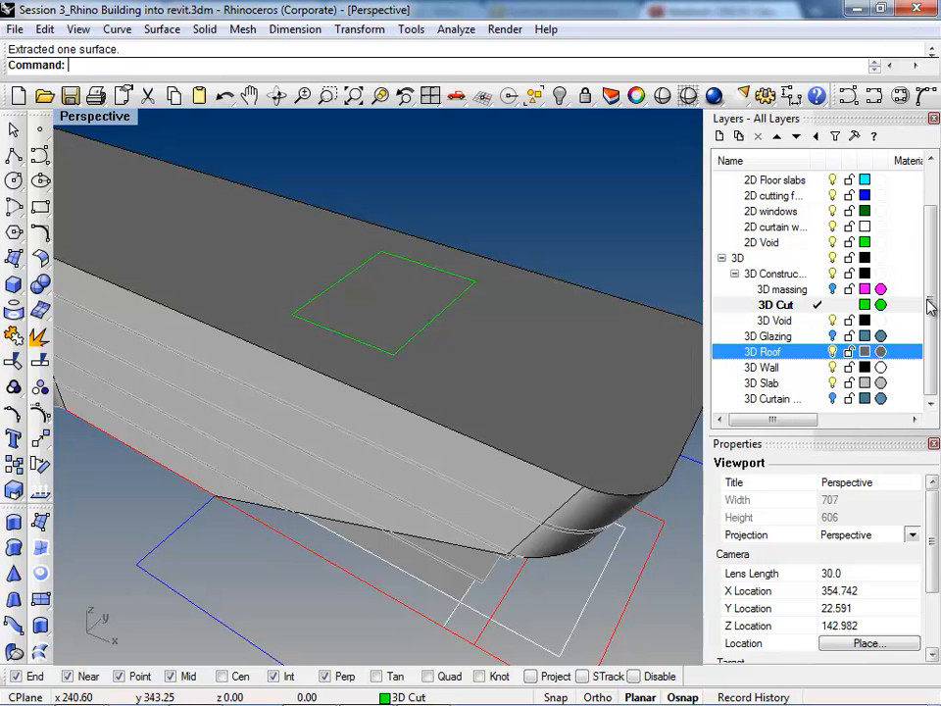
Step: Split the roof surface with the upper void rectangle
{"action": "left_click", "coordinate": [549, 400]}
{"action": "type", "text": "Split"}
{"action": "key", "text": "Return"}
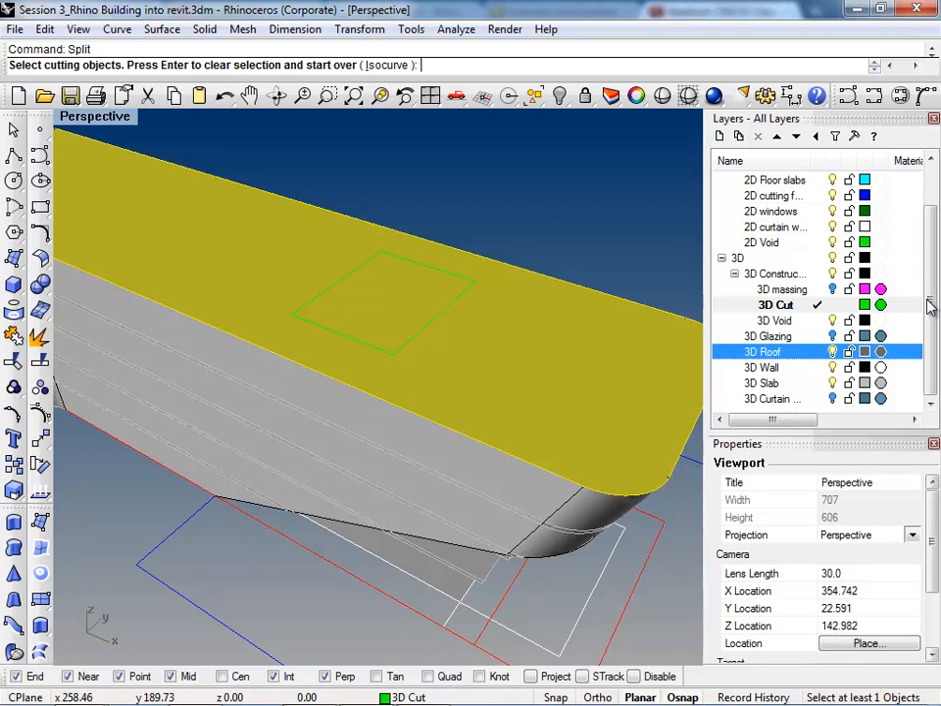
{"action": "left_click", "coordinate": [417, 334]}
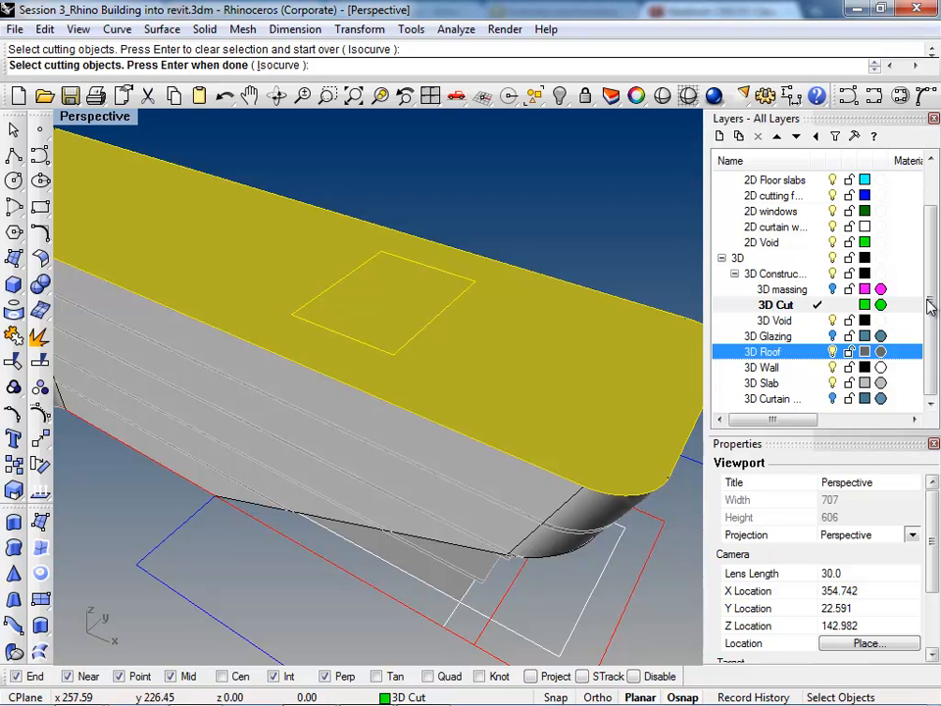
{"action": "mouse_move", "coordinate": [490, 381]}
{"action": "right_mouse_down"}
{"action": "mouse_move", "coordinate": [538, 309]}
{"action": "mouse_move", "coordinate": [520, 274]}
{"action": "mouse_move", "coordinate": [515, 294]}
{"action": "right_mouse_up"}
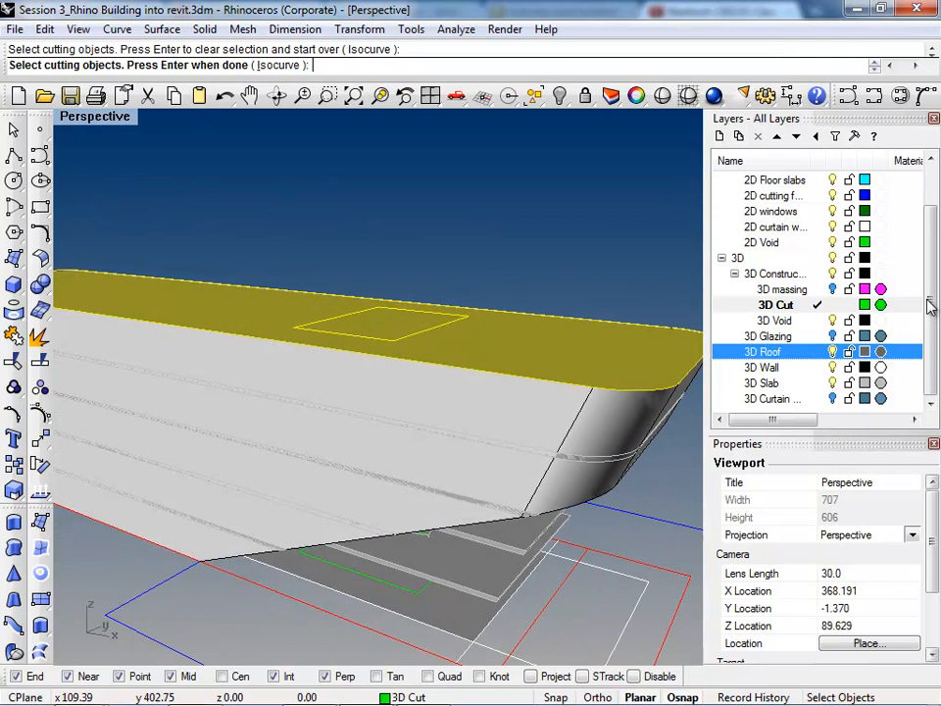
{"action": "key", "text": "Return"}
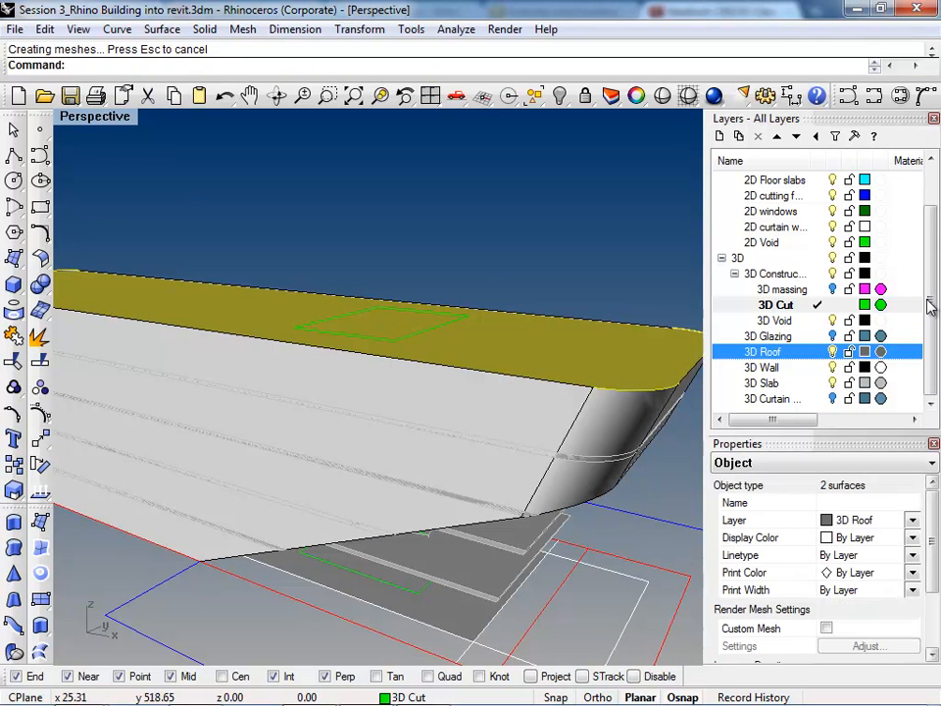
Step: Move the rectangular skylight piece of the split roof to the 3D Glazing layer and show that layer
{"action": "right_click_drag", "start_coordinate": [927, 299], "coordinate": [930, 305]}
{"action": "right_click", "coordinate": [770, 337]}
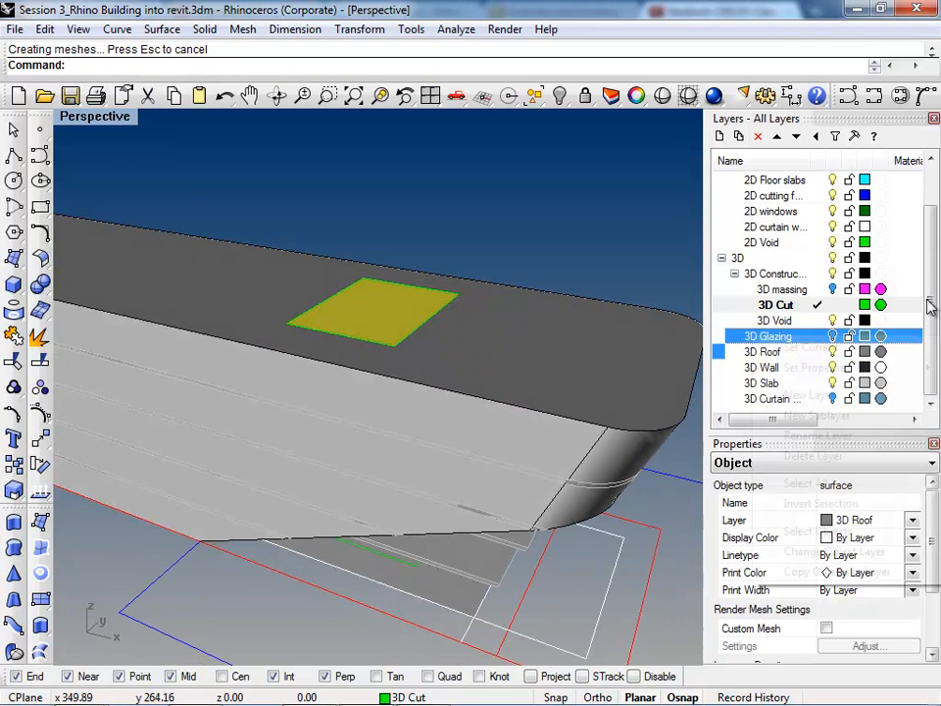
{"action": "left_click", "coordinate": [835, 551]}
{"action": "left_click", "coordinate": [832, 336]}
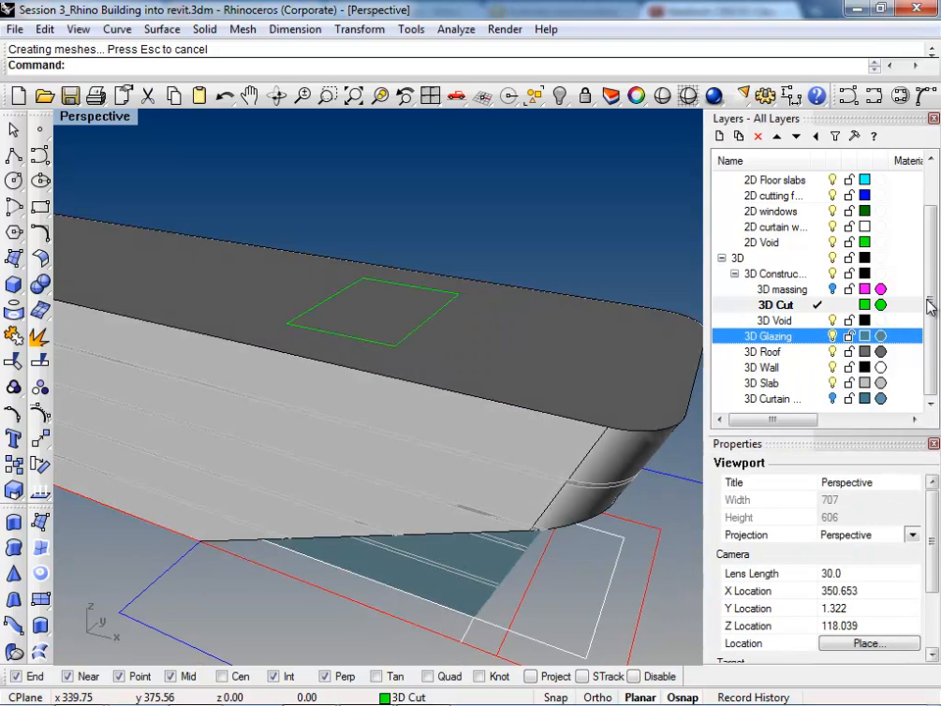
{"action": "left_click", "coordinate": [374, 314]}
{"action": "right_click", "coordinate": [768, 337]}
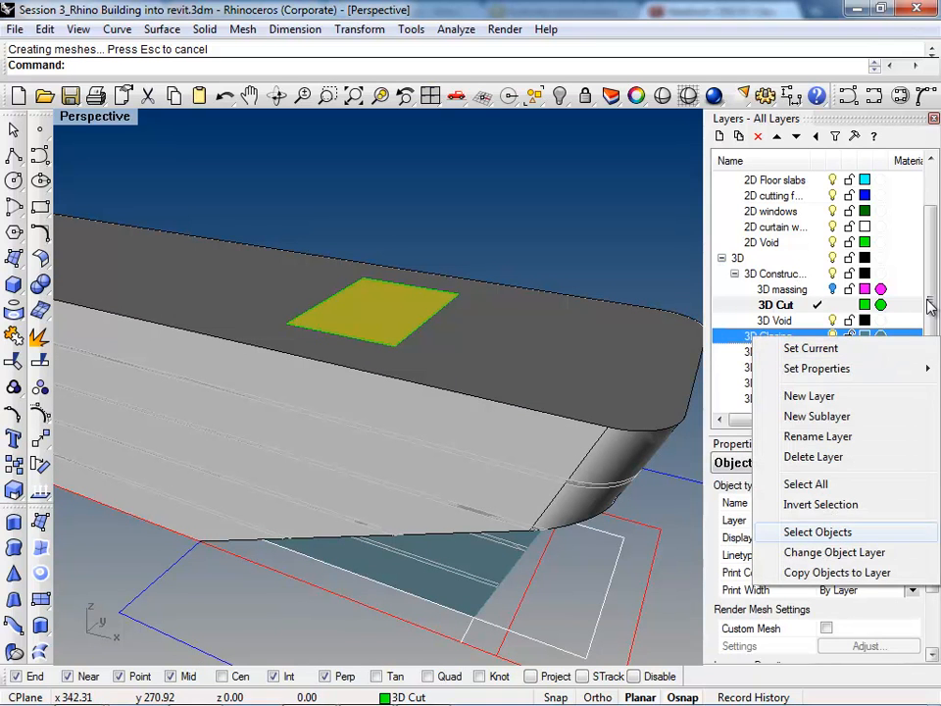
{"action": "left_click", "coordinate": [834, 552]}
{"action": "left_click", "coordinate": [549, 271]}
{"action": "scroll", "coordinate": [549, 277], "scroll_direction": "down", "scroll_amount": 3}
Step: Move the glazing polysurface below the wall to the 3D Curtain layer and show that layer
{"action": "left_click", "coordinate": [465, 472]}
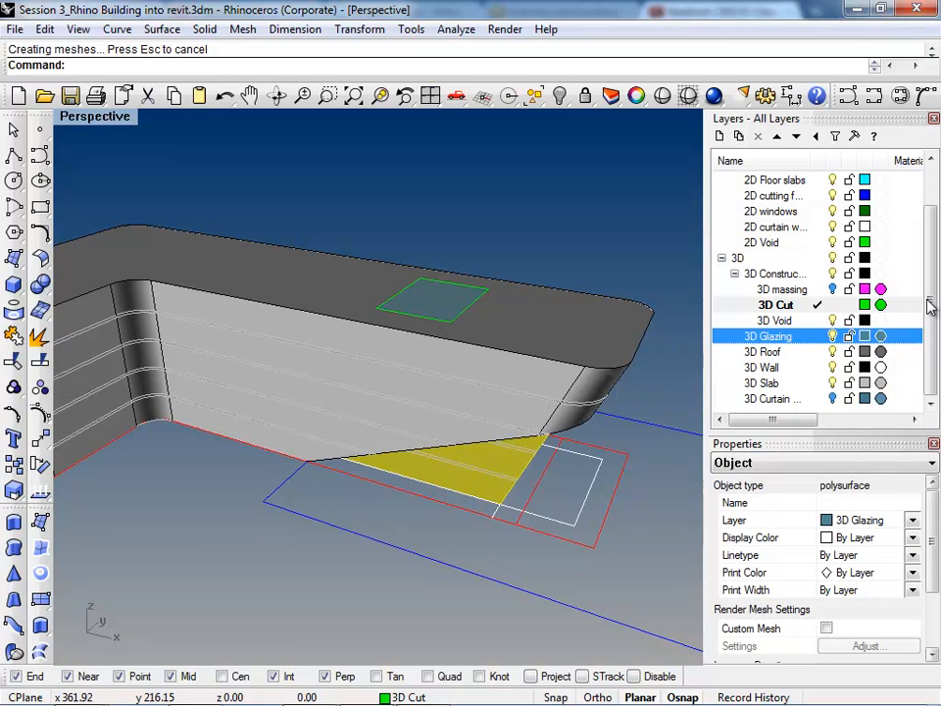
{"action": "left_click", "coordinate": [772, 399]}
{"action": "right_click", "coordinate": [772, 399]}
{"action": "left_click", "coordinate": [835, 614]}
{"action": "left_click", "coordinate": [608, 255]}
{"action": "mouse_move", "coordinate": [608, 255]}
{"action": "right_mouse_down"}
{"action": "mouse_move", "coordinate": [539, 304]}
{"action": "mouse_move", "coordinate": [491, 255]}
{"action": "right_mouse_up"}
Step: Set the viewport to rendered display and inspect the glazing, skylight and interior of the building
{"action": "key", "text": "ctrl+alt+r"}
{"action": "mouse_move", "coordinate": [549, 520]}
{"action": "right_mouse_down"}
{"action": "mouse_move", "coordinate": [451, 392]}
{"action": "mouse_move", "coordinate": [432, 441]}
{"action": "right_mouse_up"}
{"action": "scroll", "coordinate": [451, 304], "scroll_direction": "up", "scroll_amount": 4}
{"action": "mouse_move", "coordinate": [471, 304]}
{"action": "right_mouse_down"}
{"action": "mouse_move", "coordinate": [510, 441]}
{"action": "mouse_move", "coordinate": [510, 490]}
{"action": "right_mouse_up"}
{"action": "scroll", "coordinate": [520, 446], "scroll_direction": "up", "scroll_amount": 4}
{"action": "scroll", "coordinate": [490, 451], "scroll_direction": "down", "scroll_amount": 4}
{"action": "mouse_move", "coordinate": [480, 432]}
{"action": "right_mouse_down"}
{"action": "mouse_move", "coordinate": [441, 439]}
{"action": "mouse_move", "coordinate": [519, 334]}
{"action": "right_mouse_up"}
{"action": "scroll", "coordinate": [510, 353], "scroll_direction": "down", "scroll_amount": 4}
{"action": "right_click_drag", "start_coordinate": [471, 392], "coordinate": [579, 245]}
{"action": "scroll", "coordinate": [510, 382], "scroll_direction": "up", "scroll_amount": 4}
{"action": "right_click_drag", "start_coordinate": [510, 382], "coordinate": [411, 265]}
{"action": "mouse_move", "coordinate": [264, 240]}
{"action": "right_mouse_down"}
{"action": "mouse_move", "coordinate": [284, 299]}
{"action": "mouse_move", "coordinate": [309, 323]}
{"action": "mouse_move", "coordinate": [377, 351]}
{"action": "right_mouse_up"}
{"action": "scroll", "coordinate": [378, 351], "scroll_direction": "down", "scroll_amount": 5}
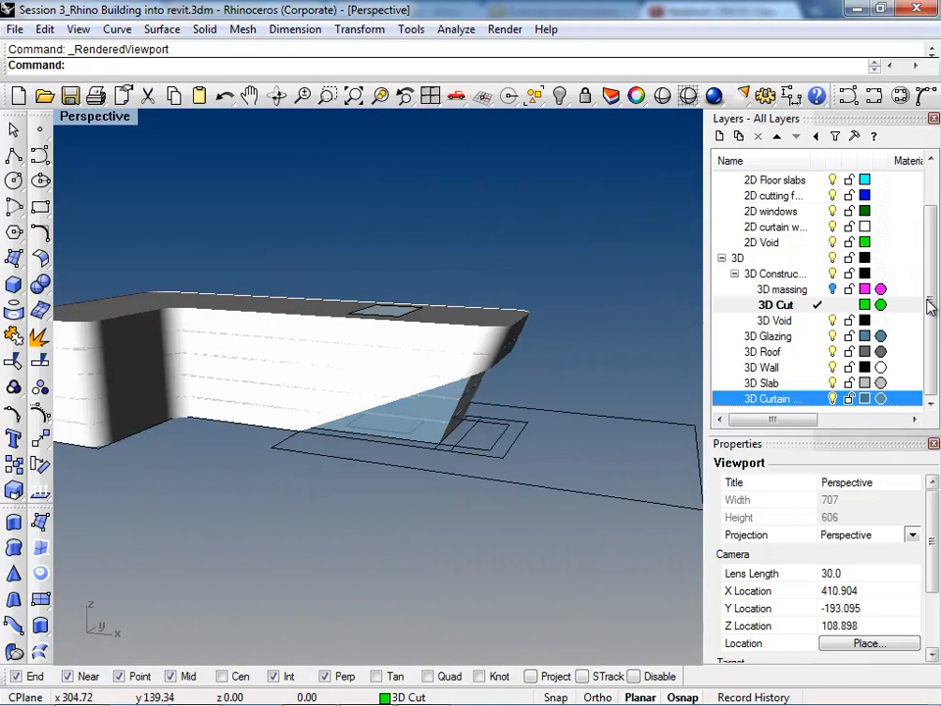
Step: Hide the 2D Construction layers and return the viewport to shaded display
{"action": "scroll", "coordinate": [930, 306], "scroll_direction": "up", "scroll_amount": 1}
{"action": "left_click", "coordinate": [832, 195]}
{"action": "right_click_drag", "start_coordinate": [441, 334], "coordinate": [363, 431]}
{"action": "scroll", "coordinate": [416, 406], "scroll_direction": "down", "scroll_amount": 3}
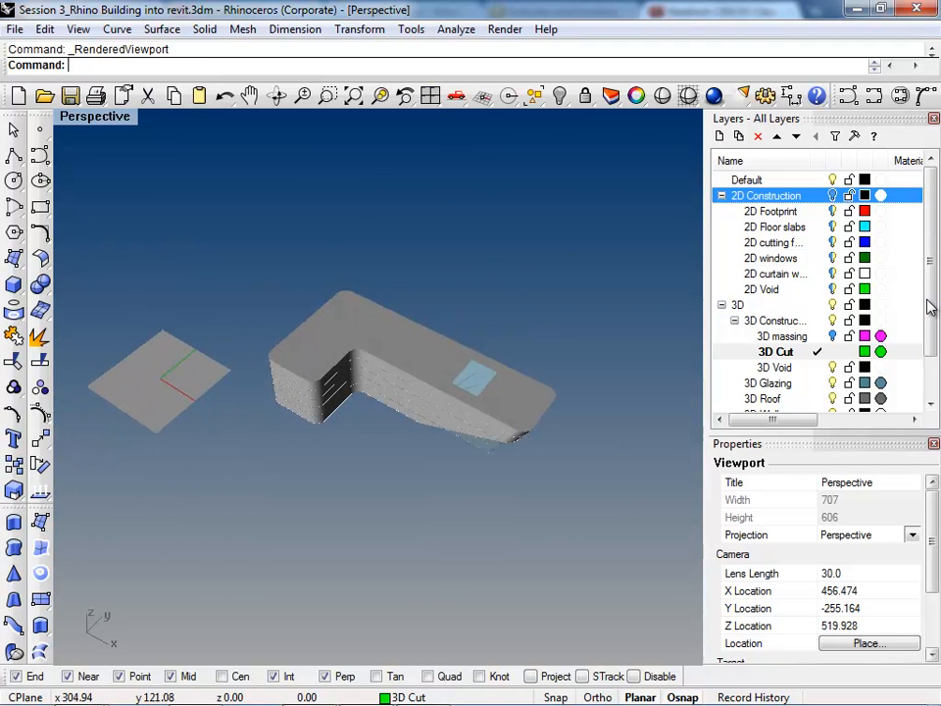
{"action": "key", "text": "ctrl+alt+s"}
{"action": "right_click_drag", "start_coordinate": [353, 488], "coordinate": [397, 392]}
{"action": "scroll", "coordinate": [412, 348], "scroll_direction": "up", "scroll_amount": 5}
{"action": "right_click_drag", "start_coordinate": [412, 348], "coordinate": [344, 387]}
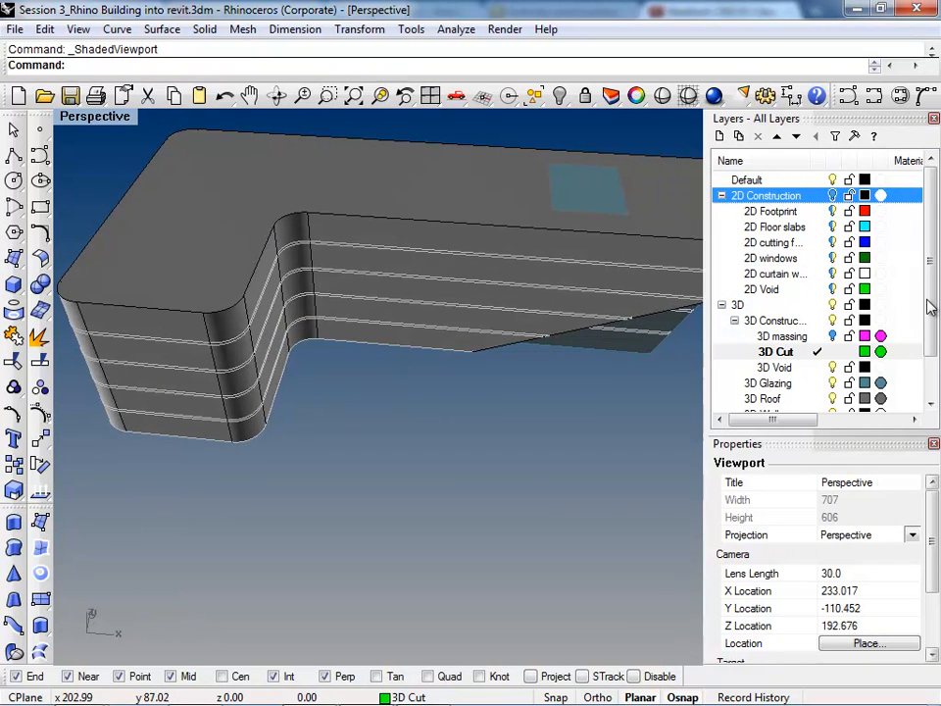
{"action": "scroll", "coordinate": [193, 463], "scroll_direction": "down", "scroll_amount": 4}
{"action": "scroll", "coordinate": [343, 373], "scroll_direction": "up", "scroll_amount": 4}
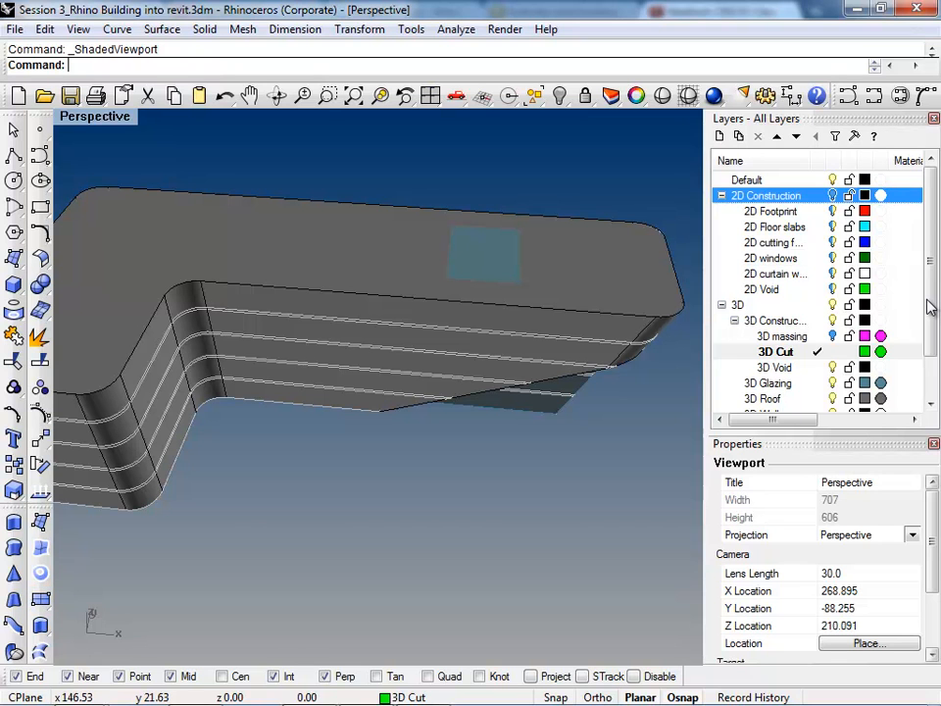
Step: Select the 3D Wall polysurface and examine it against the roof, slabs and curtain glazing
{"action": "type", "text": "Bo"}
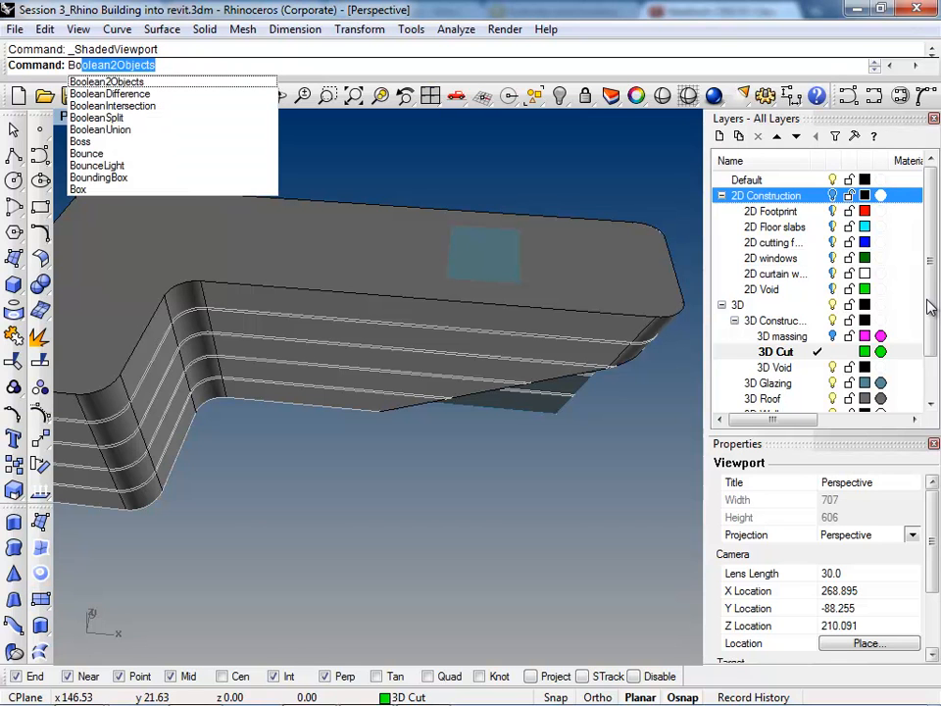
{"action": "key", "text": "Escape"}
{"action": "right_click_drag", "start_coordinate": [441, 422], "coordinate": [333, 398]}
{"action": "scroll", "coordinate": [378, 304], "scroll_direction": "up", "scroll_amount": 4}
{"action": "left_click", "coordinate": [412, 319]}
{"action": "scroll", "coordinate": [324, 312], "scroll_direction": "down", "scroll_amount": 3}
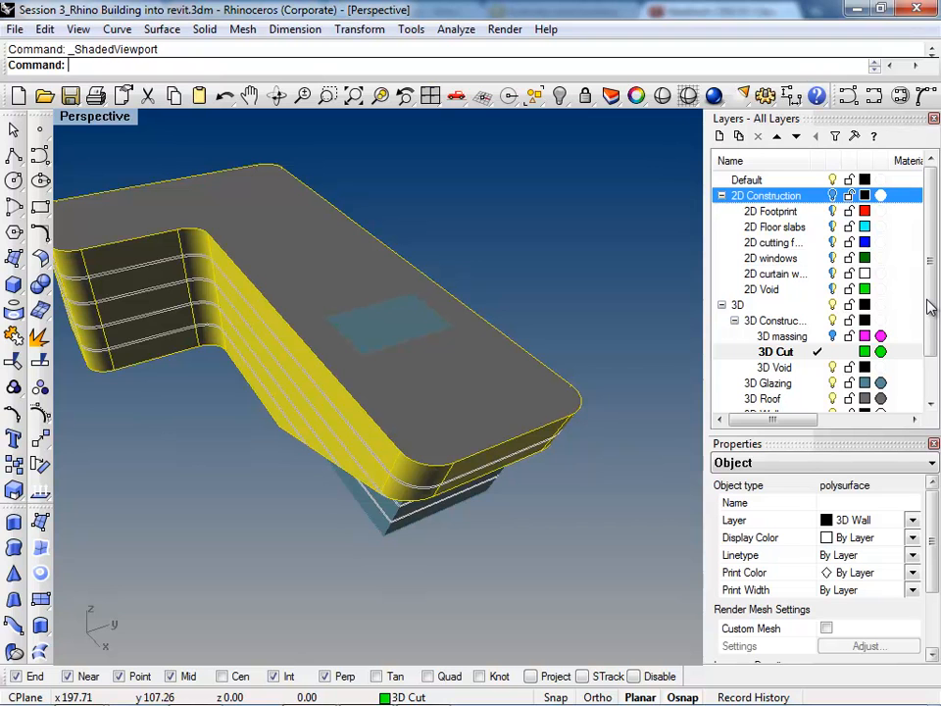
{"action": "mouse_move", "coordinate": [373, 383]}
{"action": "right_mouse_down"}
{"action": "mouse_move", "coordinate": [392, 309]}
{"action": "mouse_move", "coordinate": [394, 221]}
{"action": "mouse_move", "coordinate": [390, 319]}
{"action": "mouse_move", "coordinate": [390, 296]}
{"action": "right_mouse_up"}
{"action": "scroll", "coordinate": [391, 353], "scroll_direction": "down", "scroll_amount": 4}
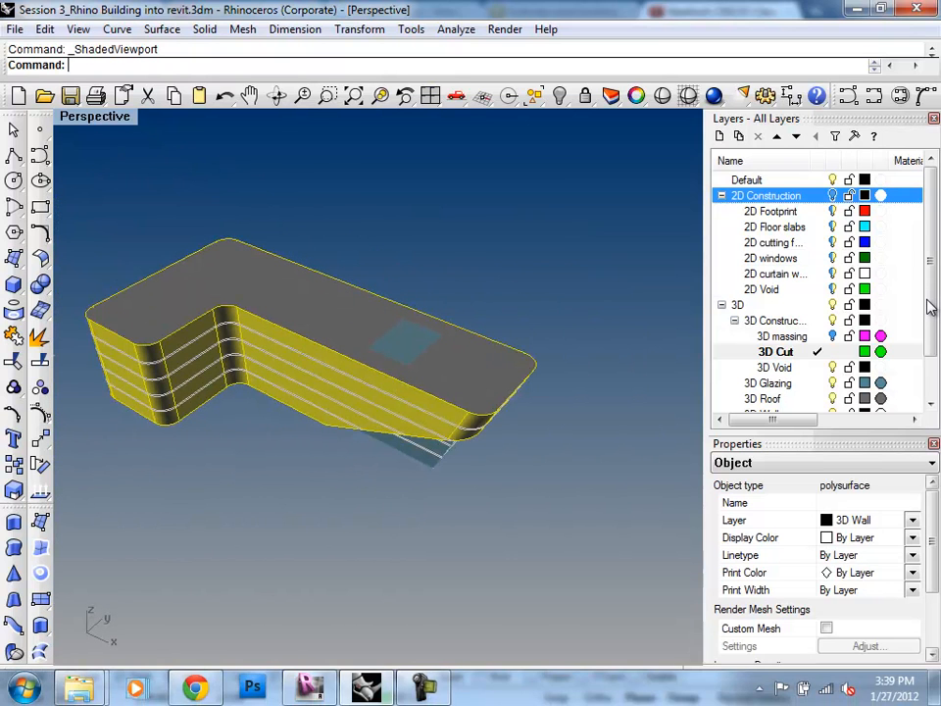
Step: Select only the 3D Wall polysurface, leaving the curtain glazing polysurface below it out of the selection
{"action": "key", "text": "Escape"}
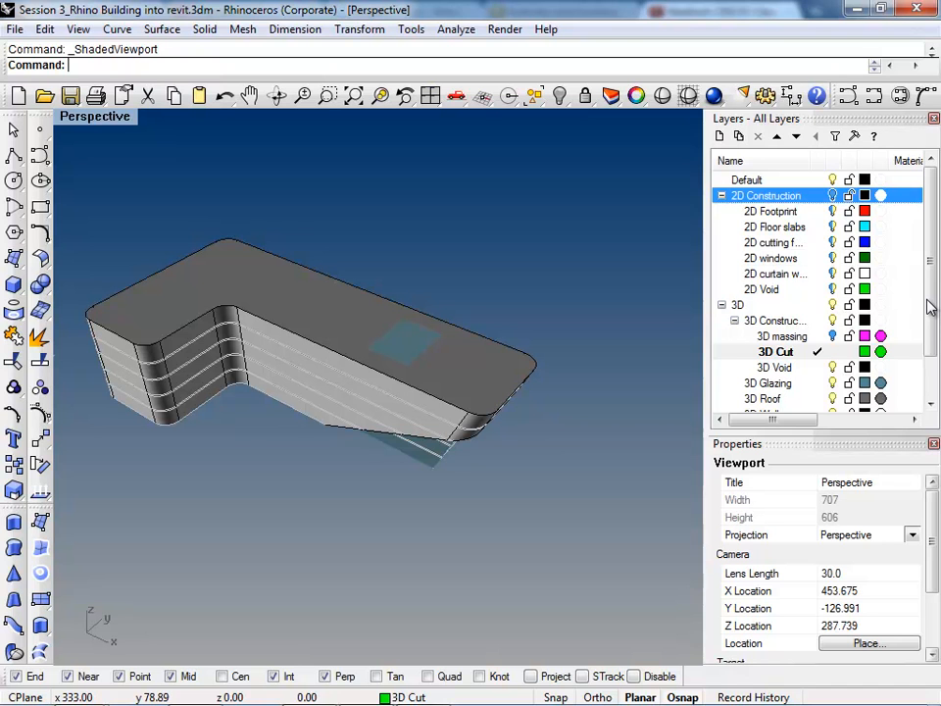
{"action": "right_click_drag", "start_coordinate": [926, 299], "coordinate": [929, 306]}
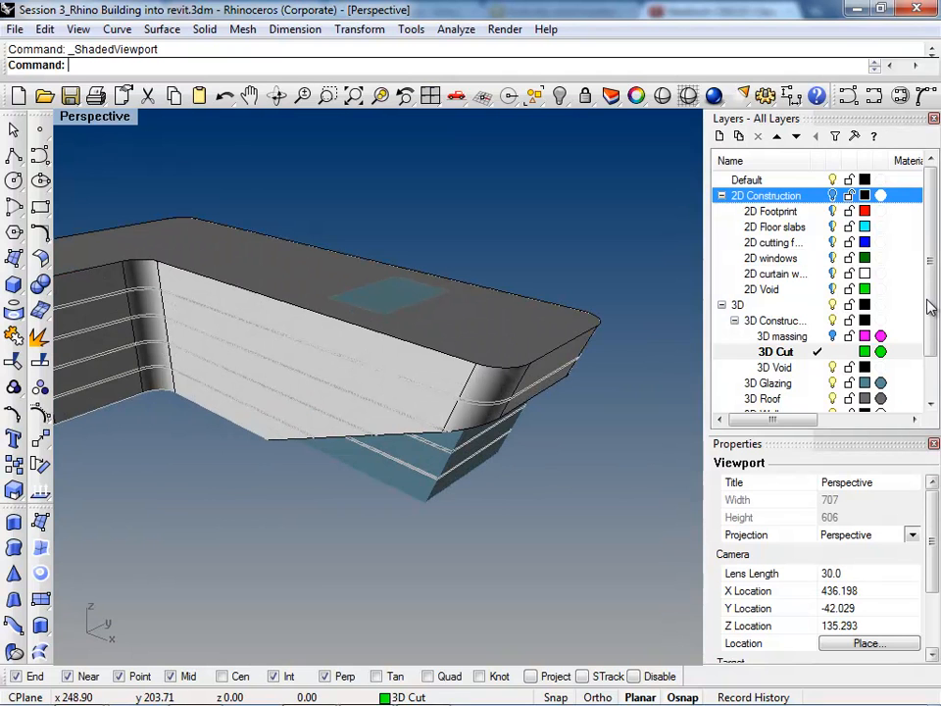
{"action": "right_click_drag", "start_coordinate": [930, 306], "coordinate": [930, 306]}
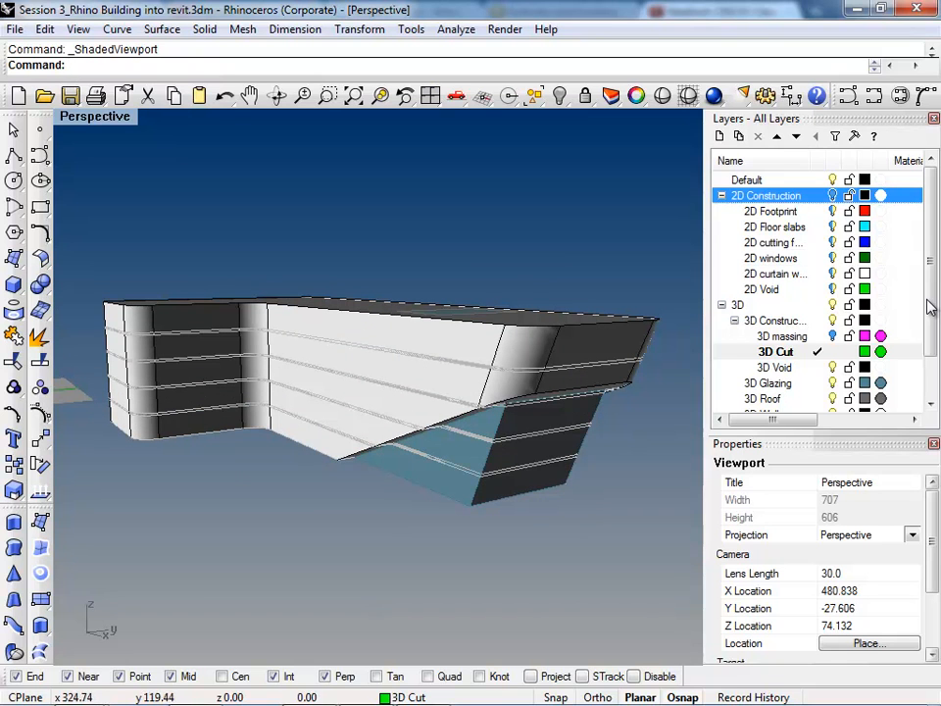
{"action": "left_click", "coordinate": [451, 451]}
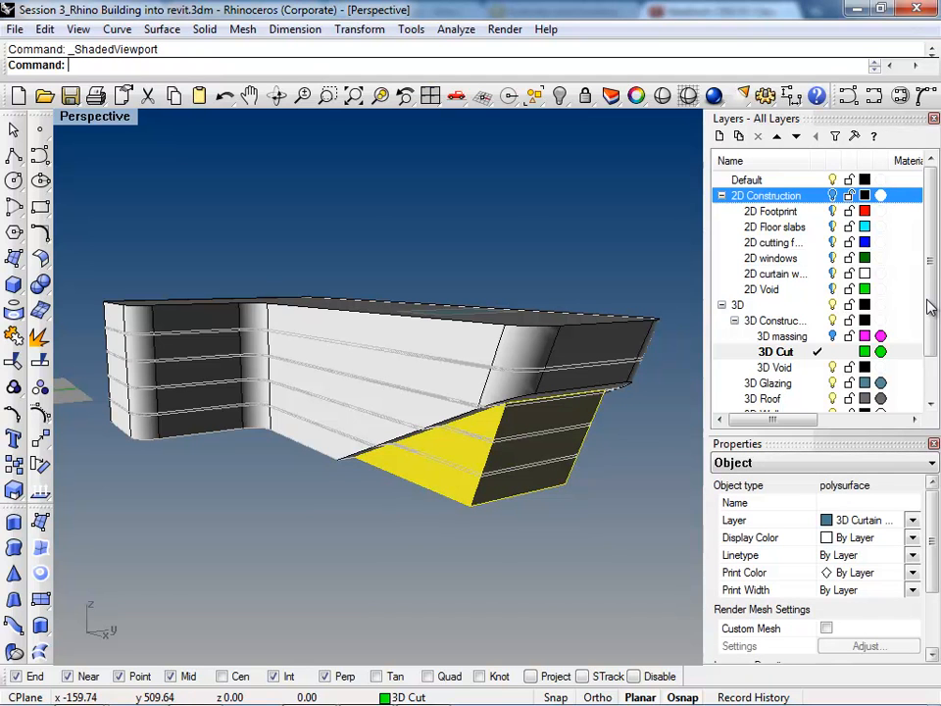
{"action": "left_click", "coordinate": [421, 377], "text": "shift"}
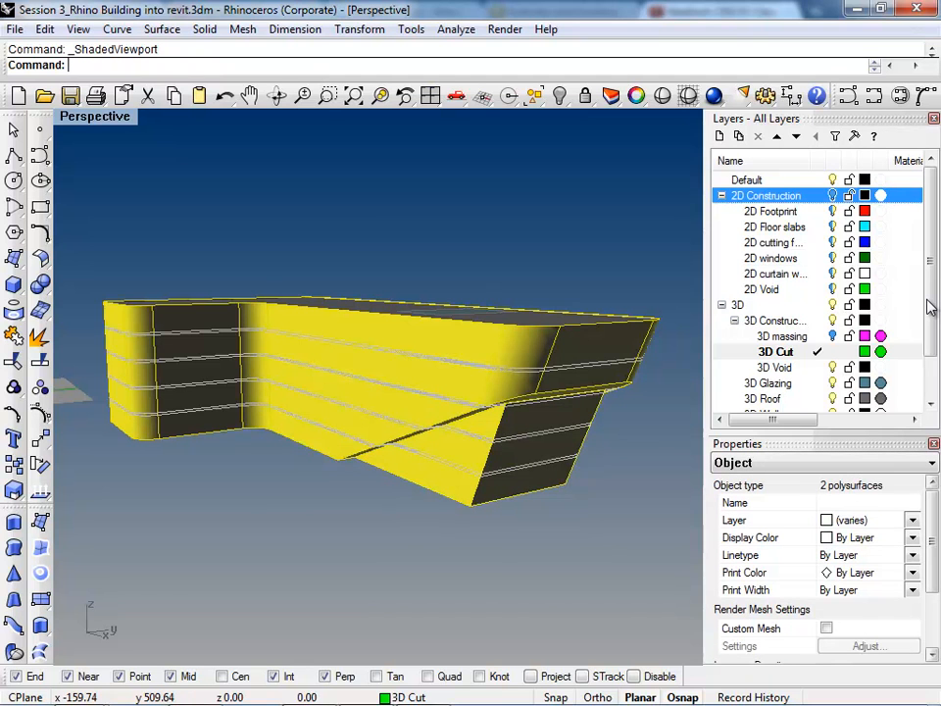
{"action": "left_click", "coordinate": [451, 451], "text": "ctrl"}
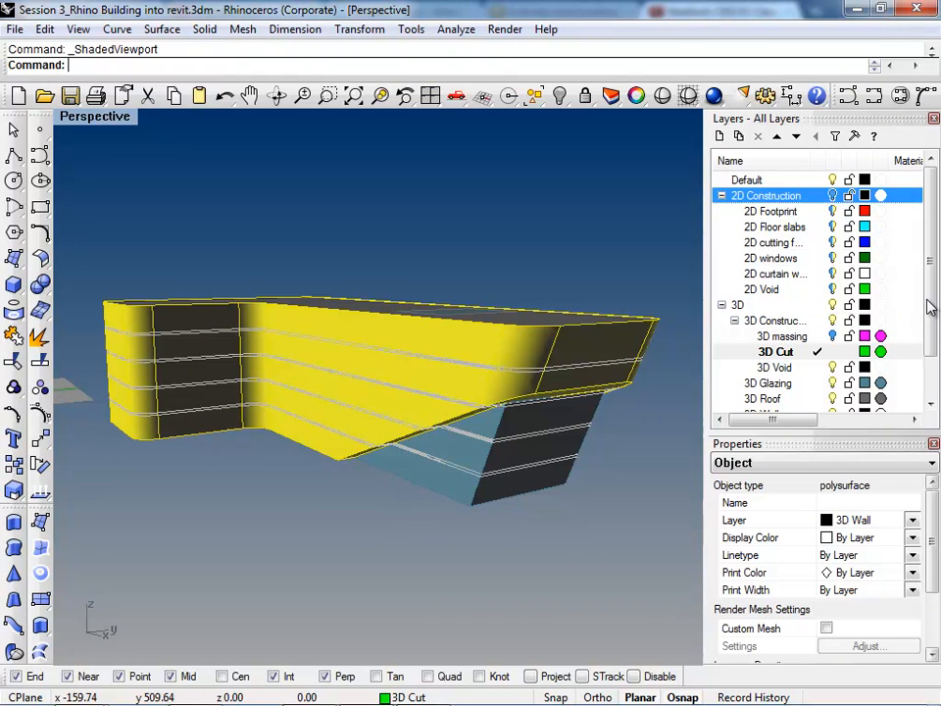
{"action": "type", "text": "Expo"}
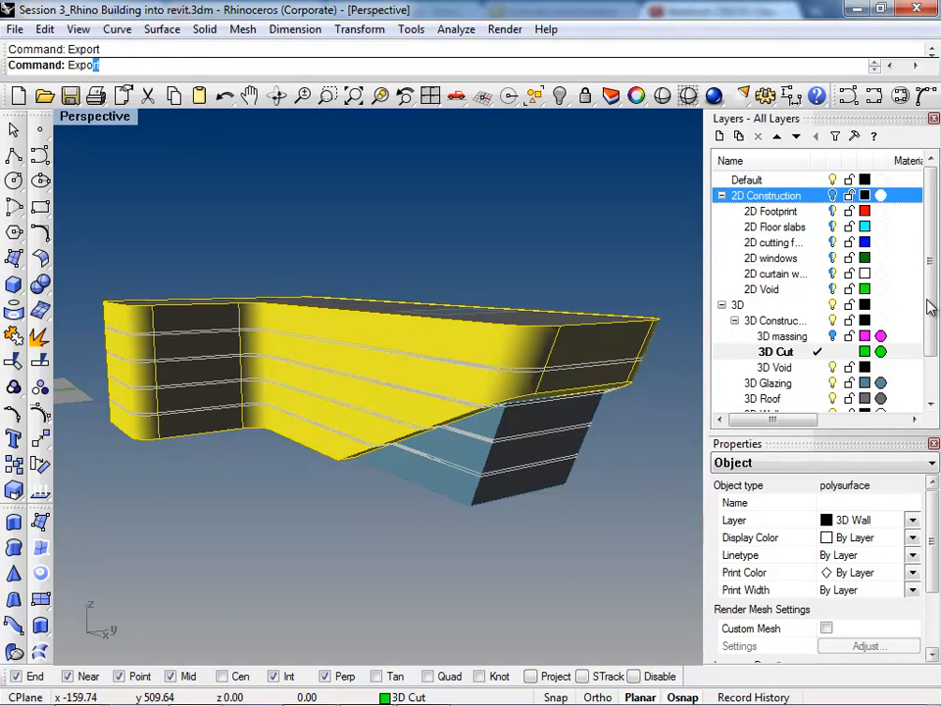
{"action": "key", "text": "Return"}
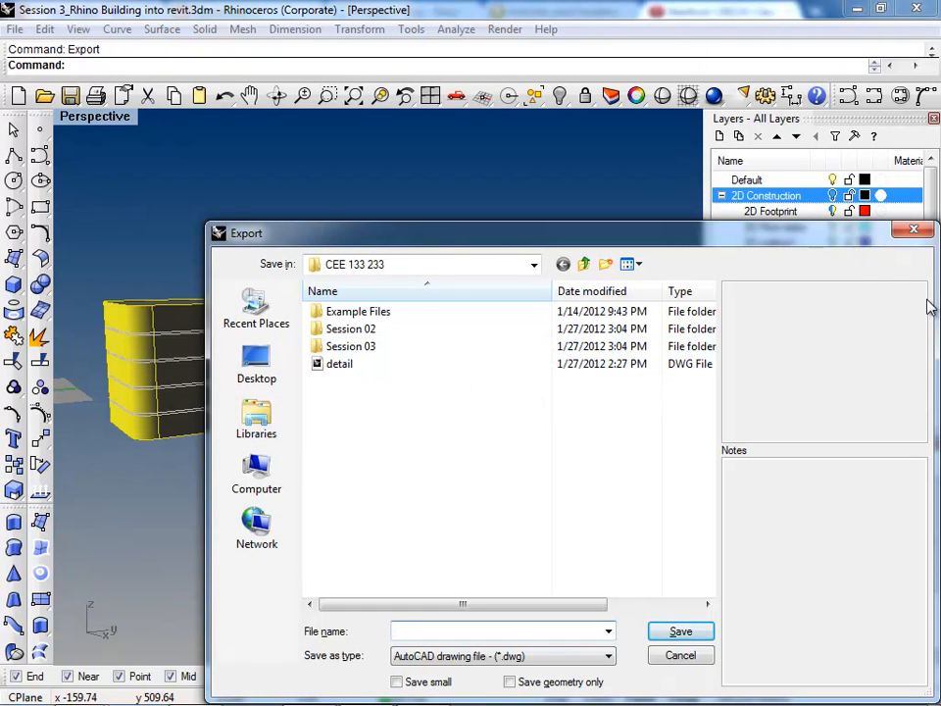
{"action": "left_click", "coordinate": [584, 264]}
{"action": "left_click", "coordinate": [585, 264]}
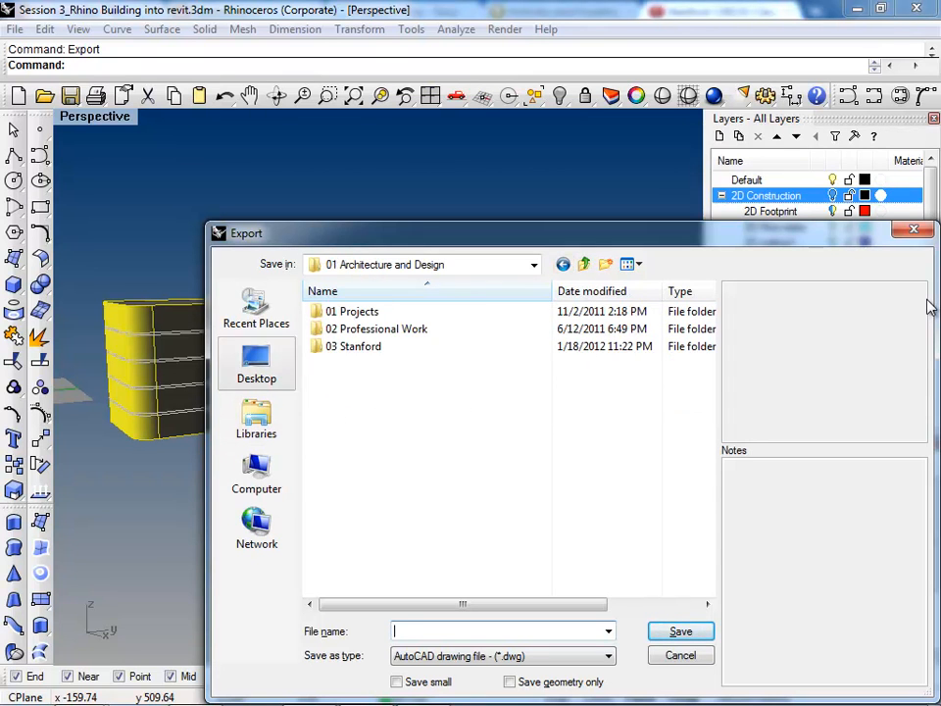
{"action": "left_click", "coordinate": [256, 365]}
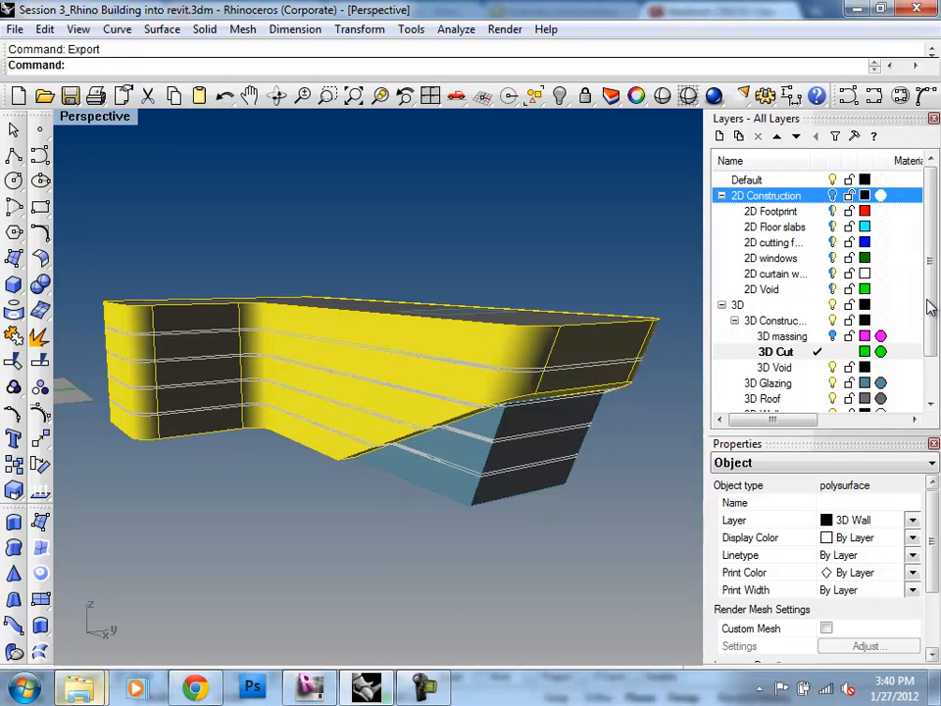
Step: Switch to Windows Explorer, open the network folder \\ceeserver\cee110files, and return to Rhino
{"action": "left_click", "coordinate": [81, 689]}
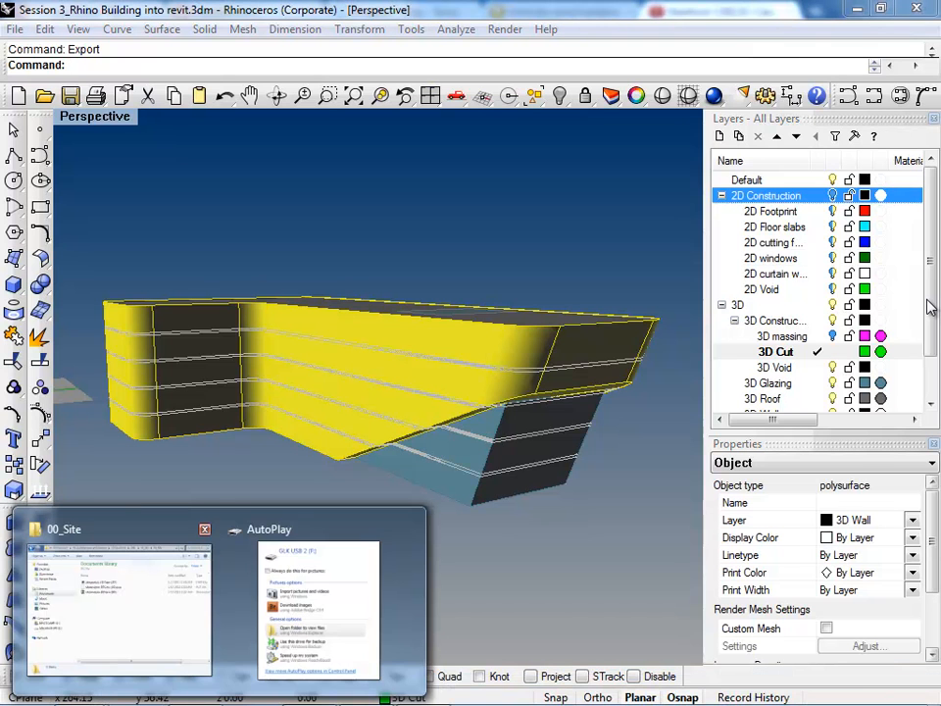
{"action": "left_click", "coordinate": [119, 609]}
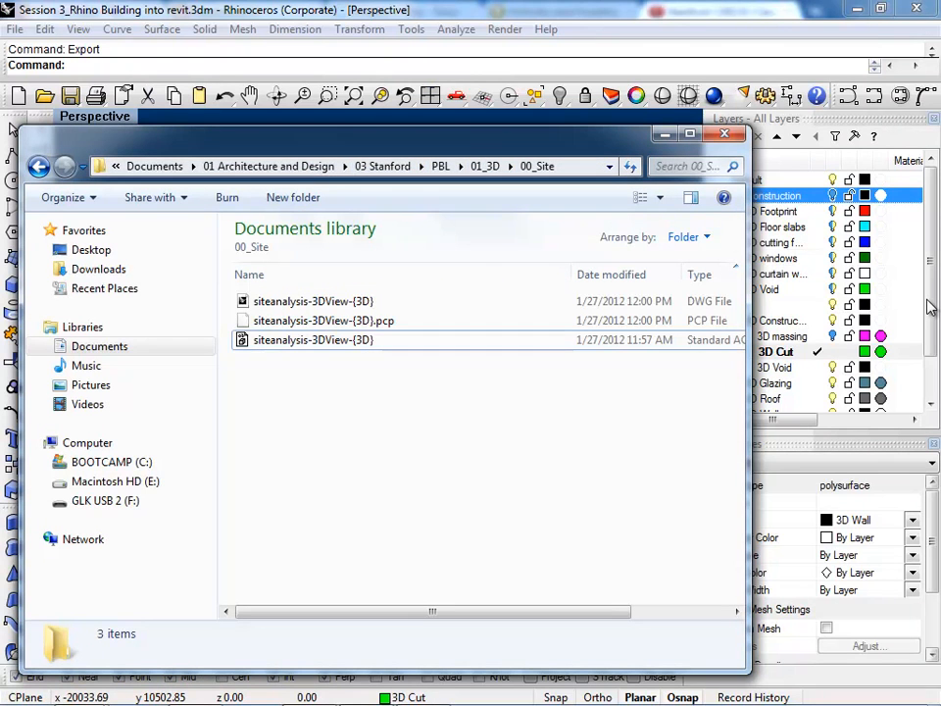
{"action": "left_click", "coordinate": [578, 167]}
{"action": "left_click", "coordinate": [578, 167]}
{"action": "double_click", "coordinate": [579, 167]}
{"action": "double_click", "coordinate": [578, 167]}
{"action": "left_click", "coordinate": [579, 167]}
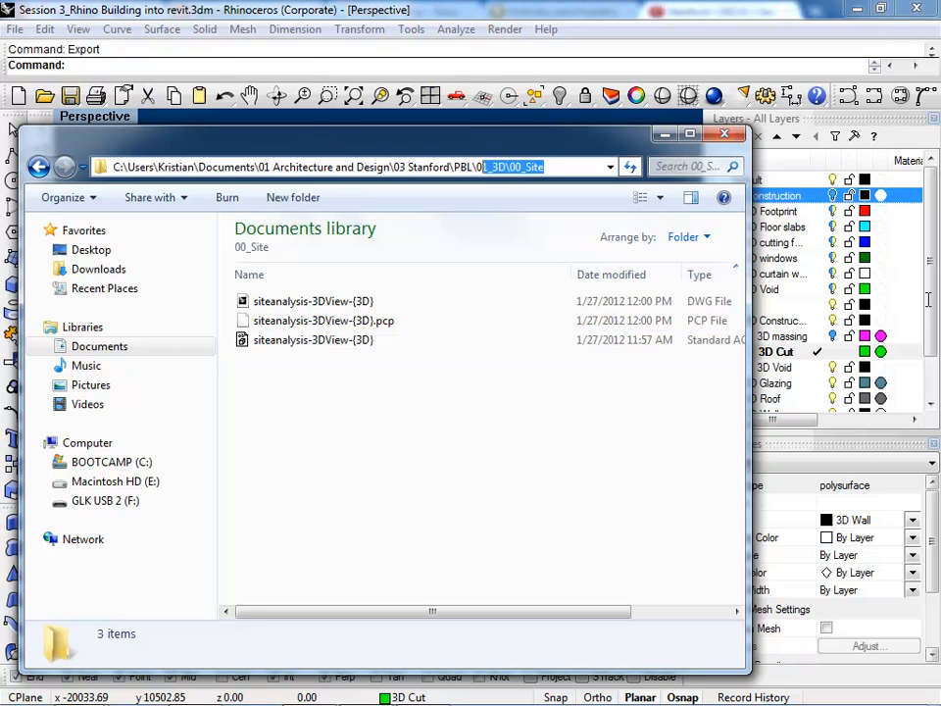
{"action": "key", "text": "ctrl+a"}
{"action": "type", "text": "\\\\"}
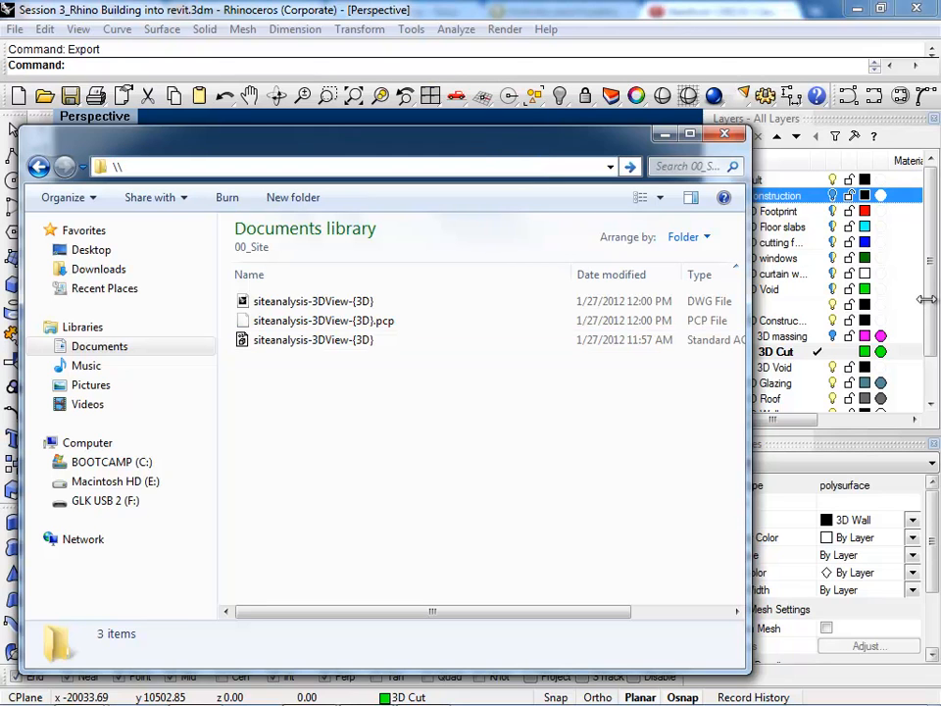
{"action": "type", "text": "cee"}
{"action": "key", "text": "Down"}
{"action": "key", "text": "Down"}
{"action": "key", "text": "Down"}
{"action": "key", "text": "Return"}
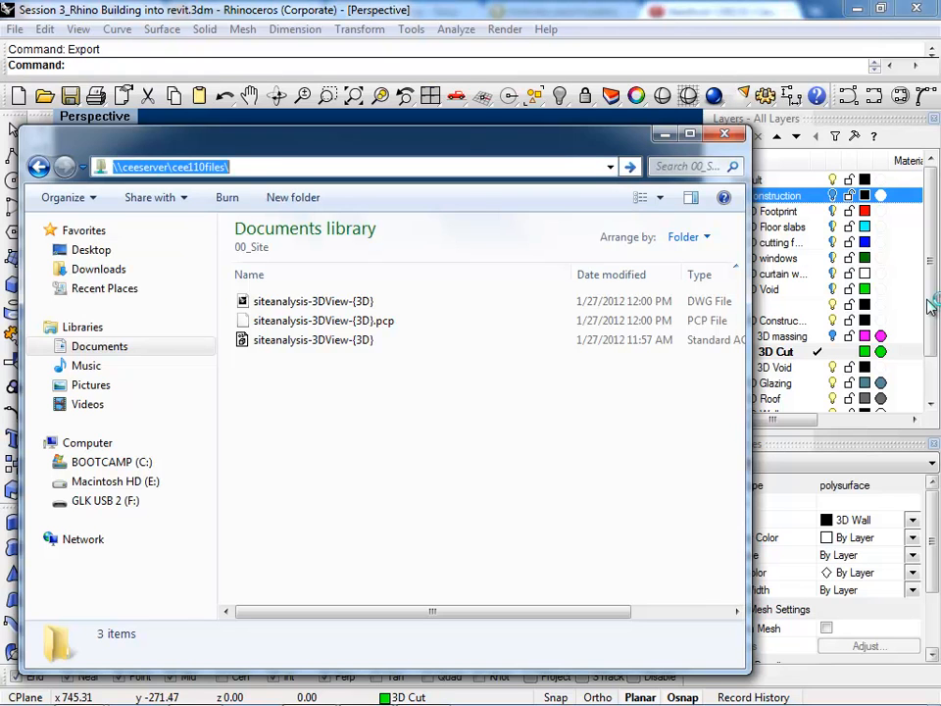
{"action": "key", "text": "Return"}
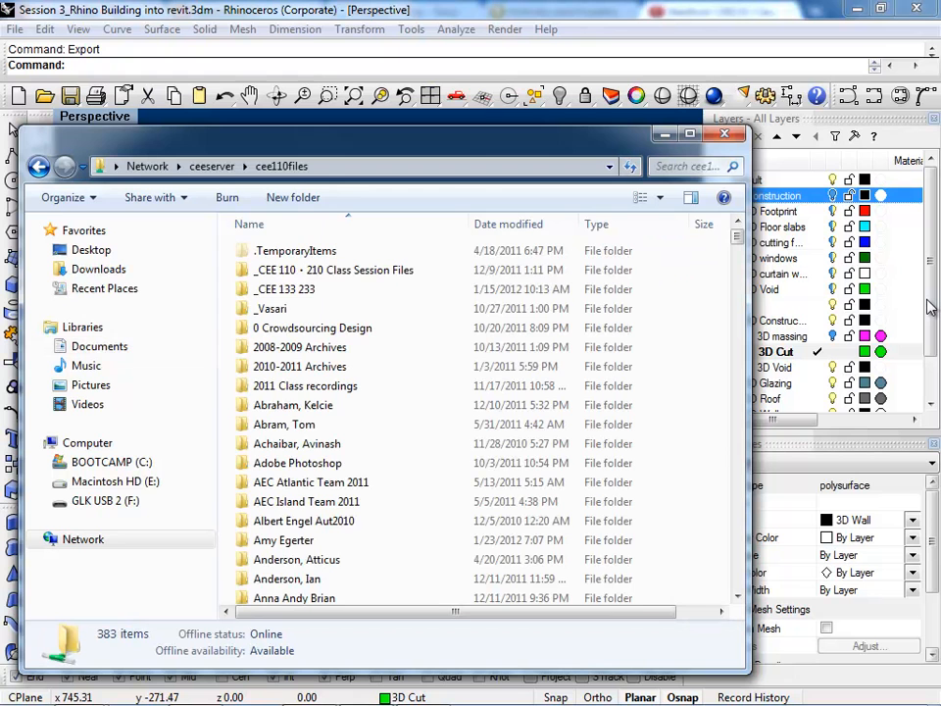
{"action": "key", "text": "Escape"}
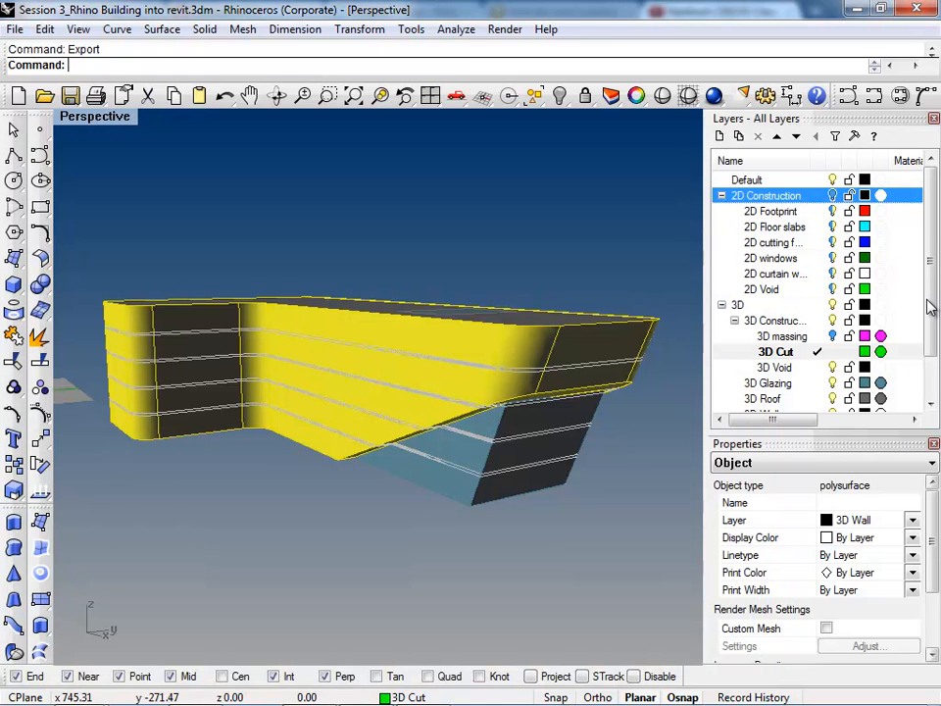
Step: Start exporting the selected wall polysurface and set the export file format to ACIS (*.sat)
{"action": "type", "text": "Expo"}
{"action": "key", "text": "Return"}
{"action": "key", "text": "Tab"}
{"action": "key", "text": "alt+Down"}
{"action": "key", "text": "Up"}
{"action": "key", "text": "Up"}
{"action": "key", "text": "Up"}
{"action": "key", "text": "Up"}
{"action": "key", "text": "Up"}
{"action": "key", "text": "Up"}
{"action": "key", "text": "Up"}
{"action": "key", "text": "Up"}
{"action": "key", "text": "Up"}
{"action": "key", "text": "Up"}
{"action": "key", "text": "Up"}
{"action": "key", "text": "Up"}
{"action": "key", "text": "Up"}
{"action": "key", "text": "Up"}
{"action": "key", "text": "Up"}
{"action": "key", "text": "Up"}
{"action": "key", "text": "Up"}
{"action": "key", "text": "Up"}
{"action": "key", "text": "Up"}
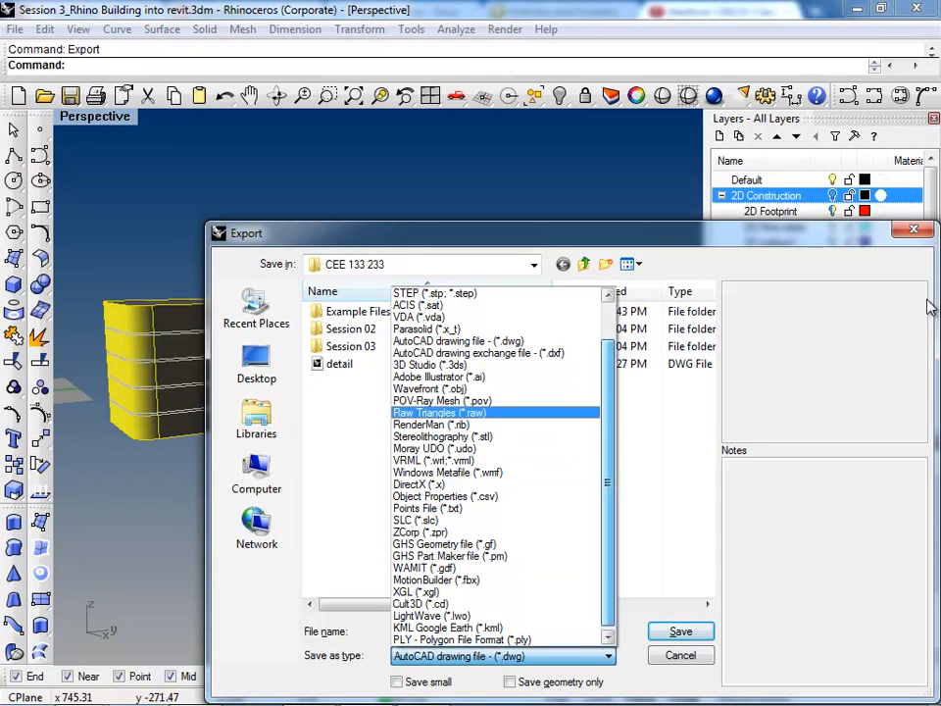
{"action": "scroll", "coordinate": [930, 307], "scroll_direction": "up", "scroll_amount": 1}
{"action": "key", "text": "Up"}
{"action": "key", "text": "Up"}
{"action": "key", "text": "Up"}
{"action": "key", "text": "Up"}
{"action": "key", "text": "Up"}
{"action": "key", "text": "Up"}
{"action": "key", "text": "Up"}
{"action": "key", "text": "Up"}
{"action": "key", "text": "Up"}
{"action": "key", "text": "Down"}
{"action": "key", "text": "Down"}
{"action": "key", "text": "Down"}
{"action": "key", "text": "Down"}
{"action": "key", "text": "Down"}
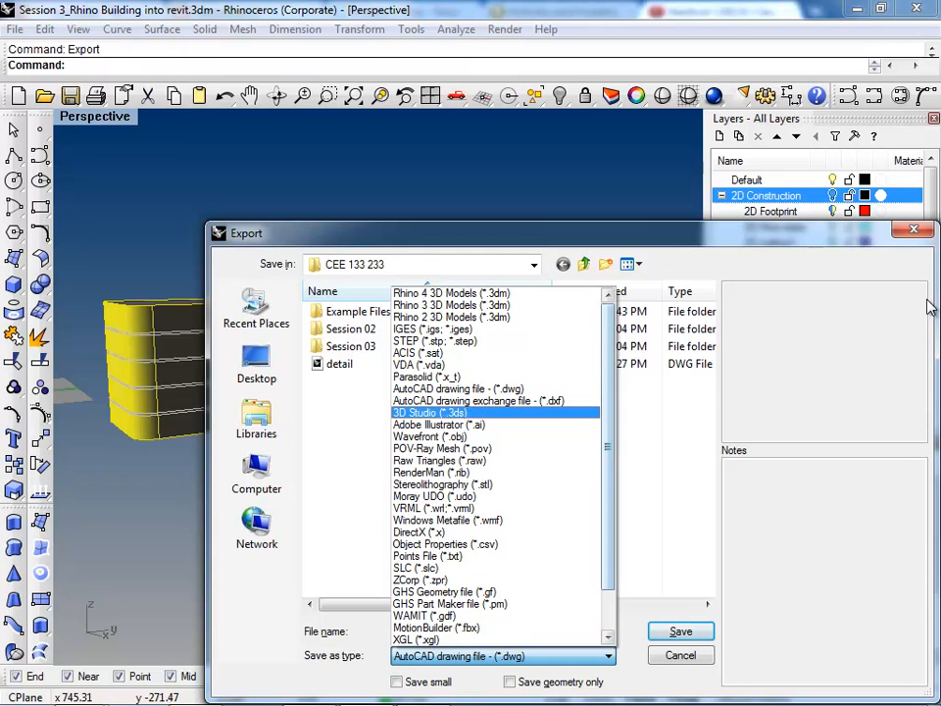
{"action": "key", "text": "Up"}
{"action": "key", "text": "Up"}
{"action": "key", "text": "Up"}
{"action": "key", "text": "Up"}
{"action": "key", "text": "Up"}
{"action": "key", "text": "Return"}
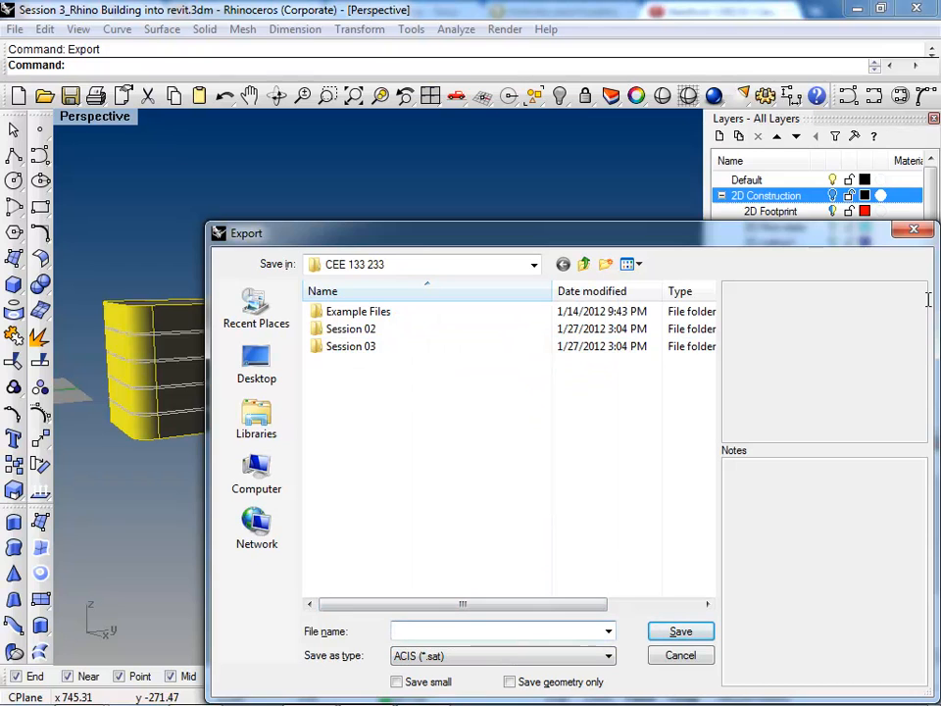
Step: Save the export as "rhino form_session 3" in the CEE 133 233 folder using the Default ACIS export type, then clear the selection
{"action": "type", "text": "rhino form_session 3"}
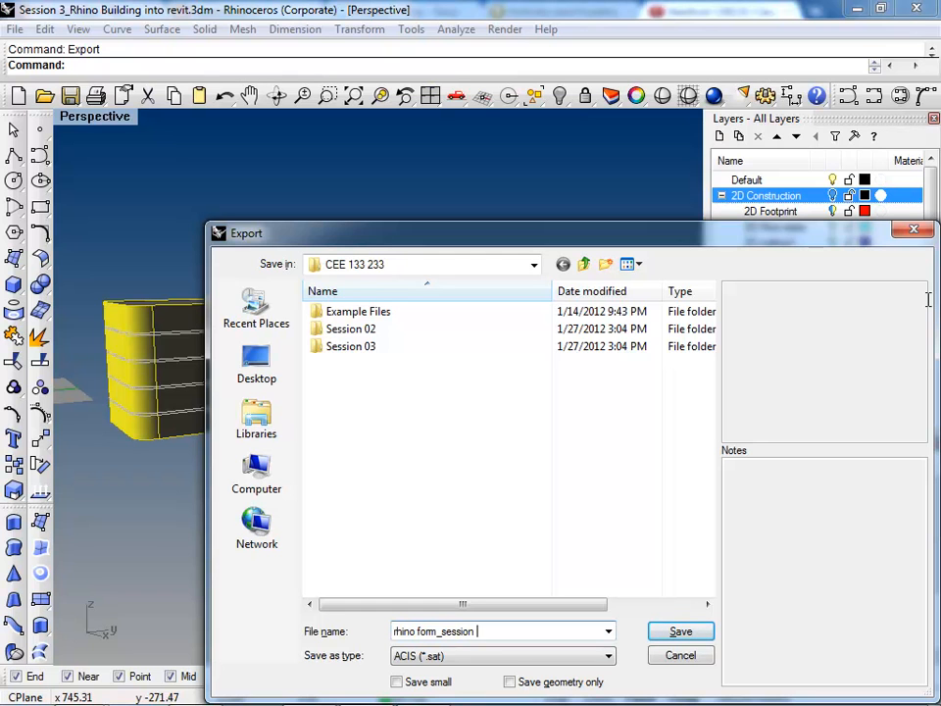
{"action": "key", "text": "Return"}
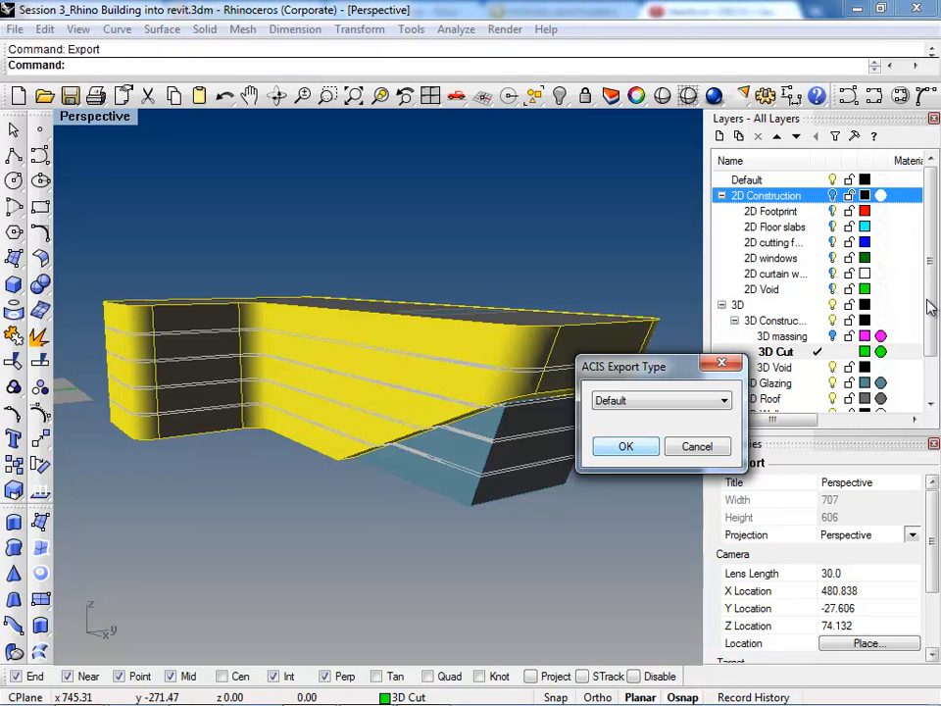
{"action": "key", "text": "Return"}
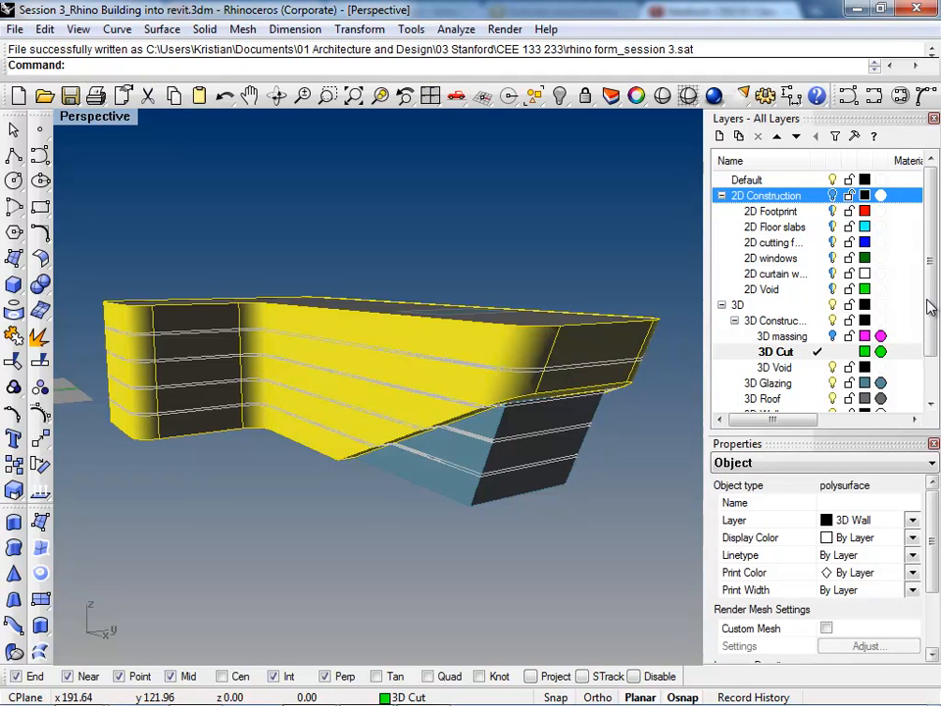
{"action": "key", "text": "Escape"}
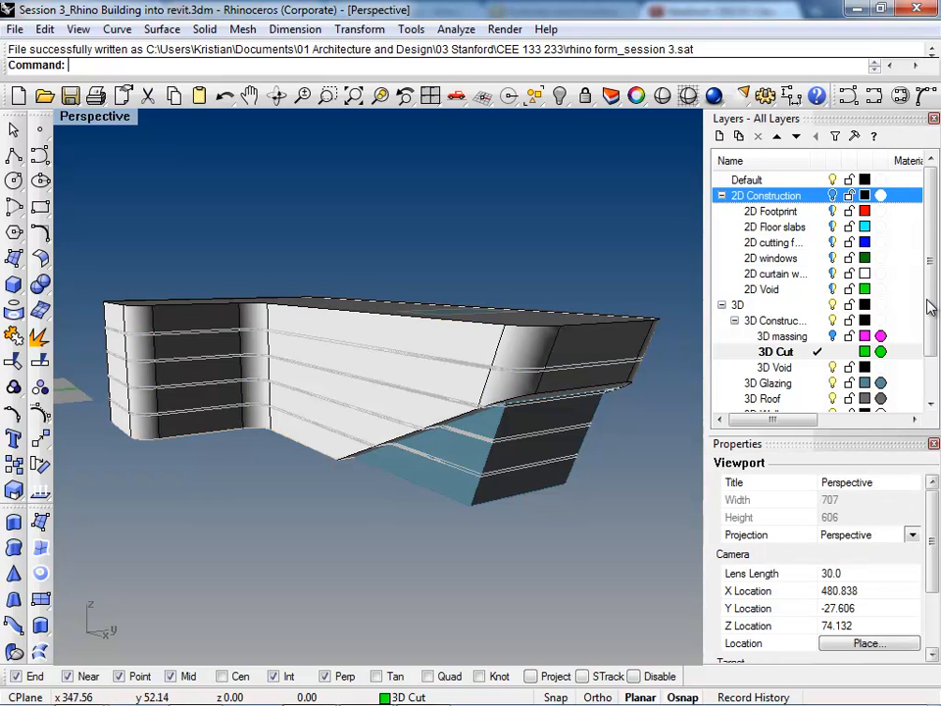
Step: Switch to Windows Explorer, show the cee110files folder, and open the GLK USB 2 (F:) drive to view its files
{"action": "left_click", "coordinate": [79, 688]}
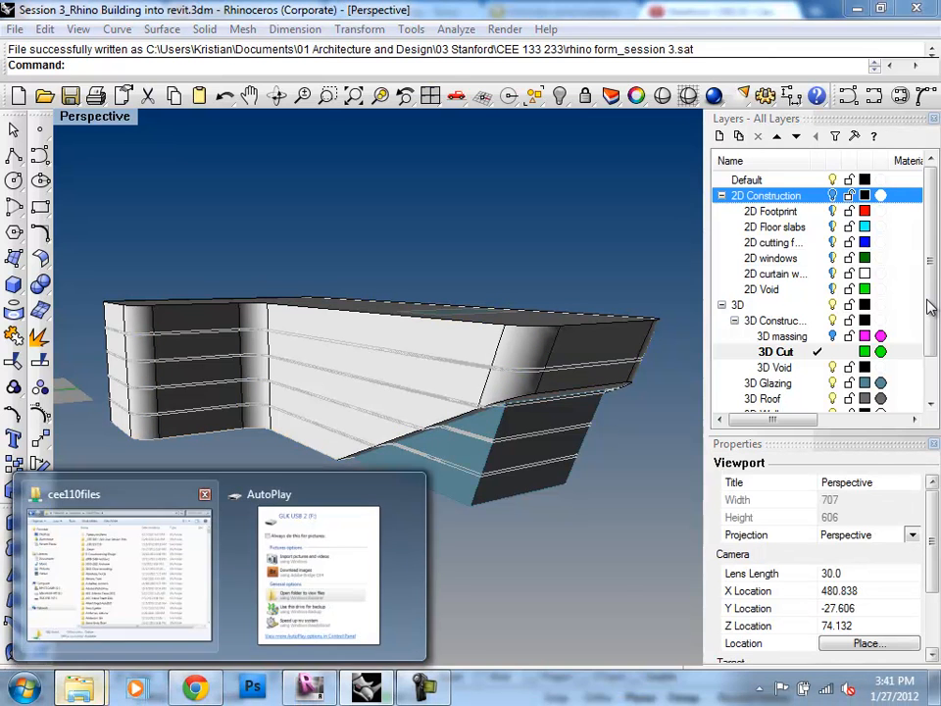
{"action": "left_click", "coordinate": [117, 568]}
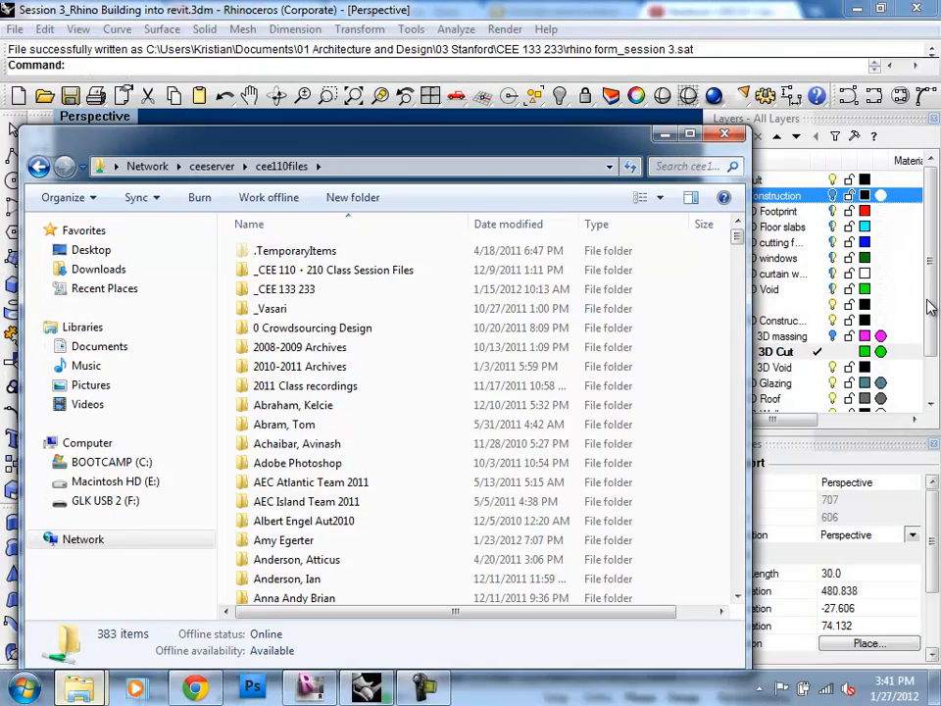
{"action": "mouse_move", "coordinate": [79, 689]}
{"action": "mouse_move", "coordinate": [319, 574]}
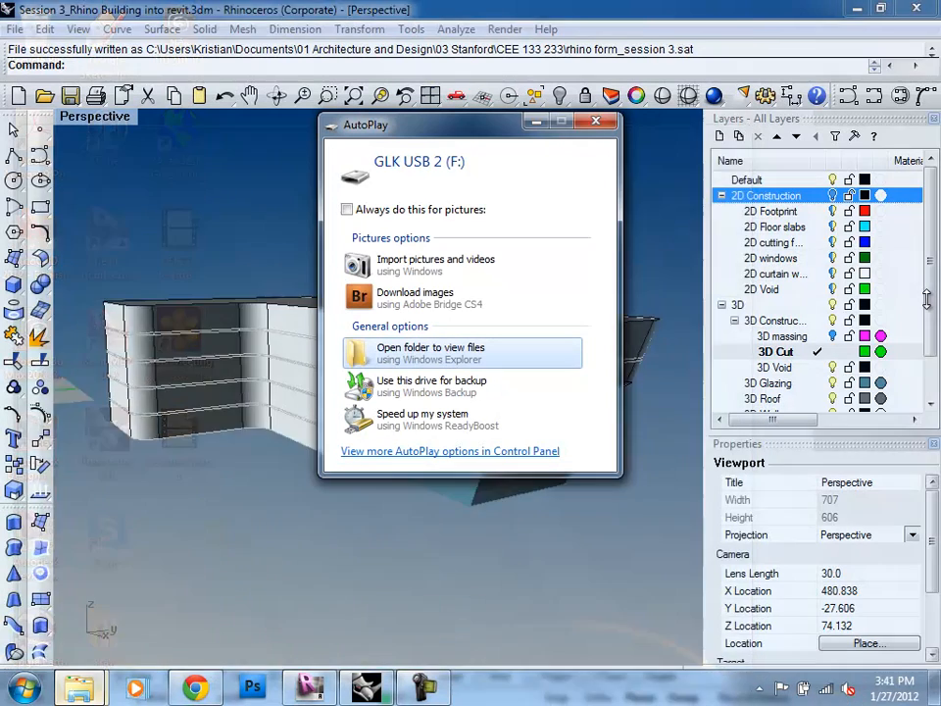
{"action": "left_click", "coordinate": [319, 573]}
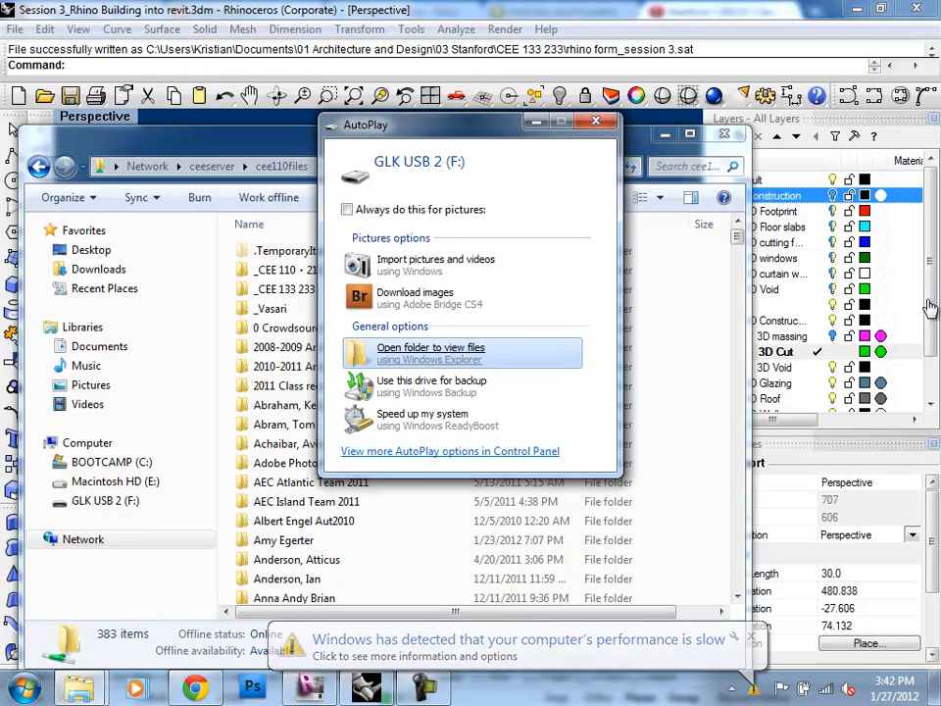
{"action": "left_click", "coordinate": [431, 350]}
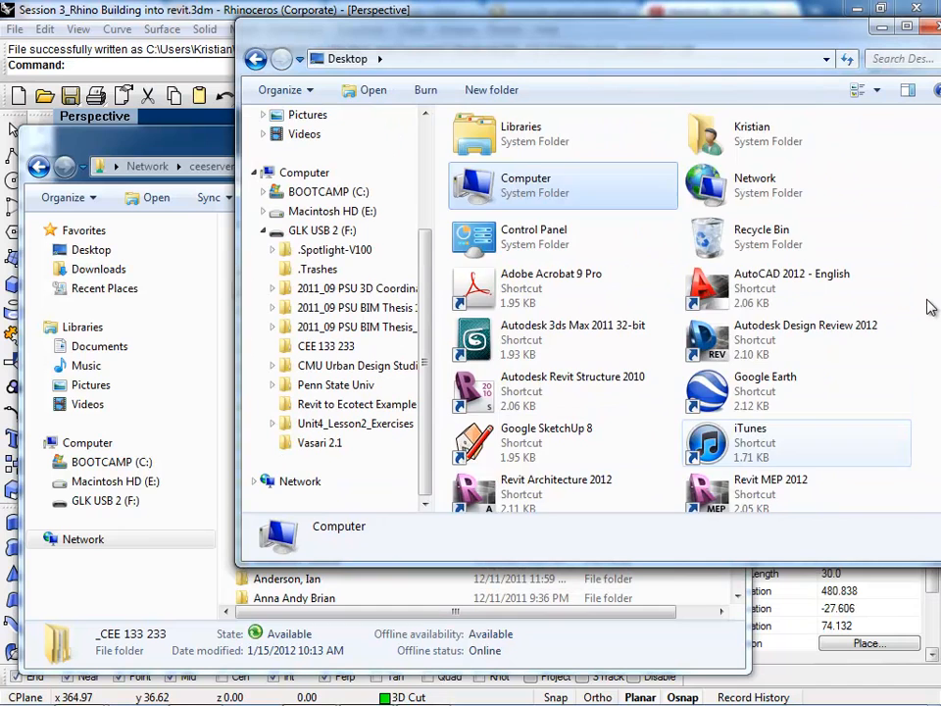
Step: Look through the Desktop folder's shortcuts and recorded session files, with its window arranged over the network folder
{"action": "left_click", "coordinate": [796, 443]}
{"action": "scroll", "coordinate": [796, 443], "scroll_direction": "down", "scroll_amount": 3}
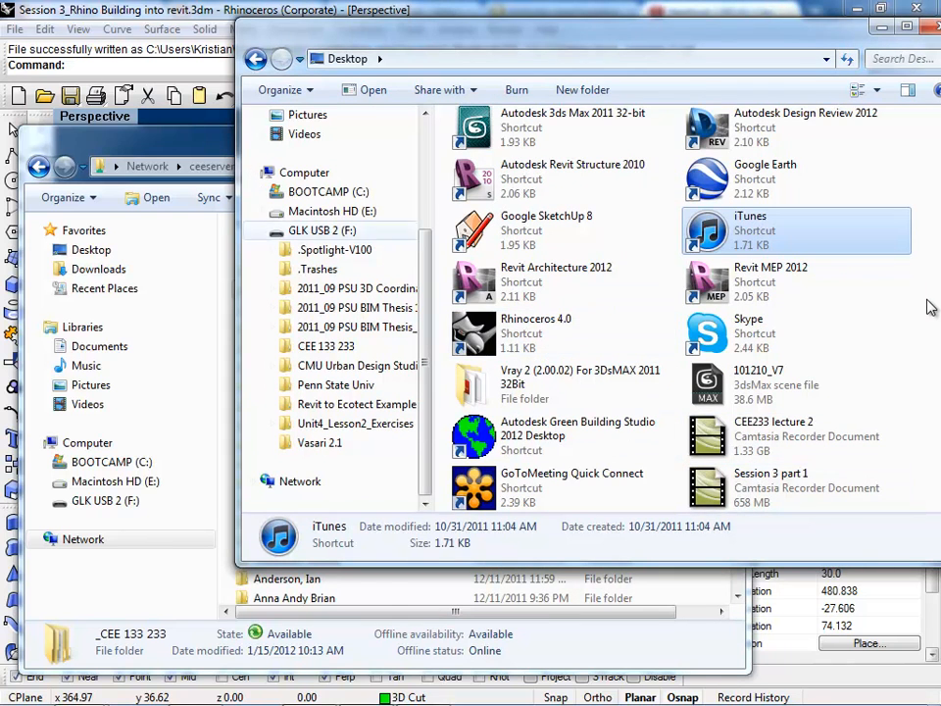
{"action": "left_click_drag", "start_coordinate": [568, 35], "coordinate": [825, 64]}
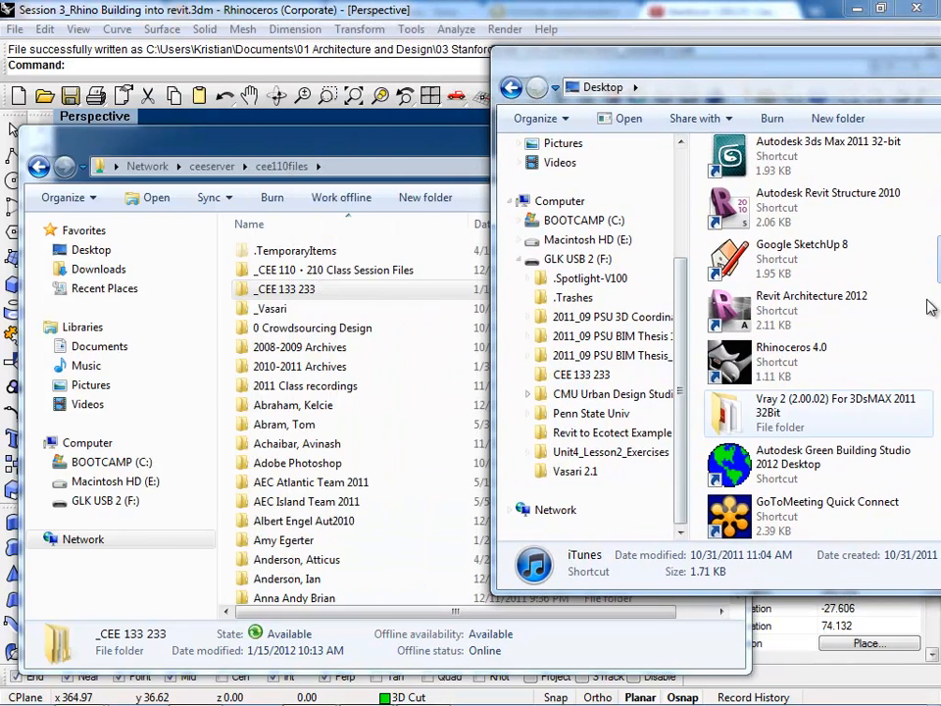
{"action": "left_click_drag", "start_coordinate": [745, 61], "coordinate": [556, 67]}
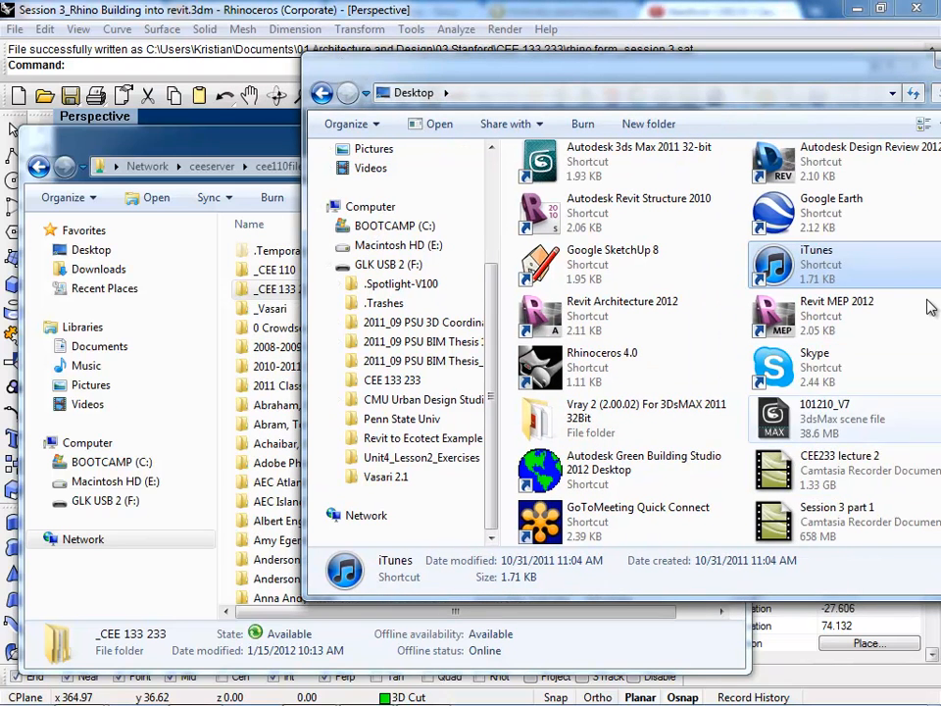
{"action": "scroll", "coordinate": [931, 308], "scroll_direction": "up", "scroll_amount": 3}
{"action": "scroll", "coordinate": [931, 308], "scroll_direction": "down", "scroll_amount": 3}
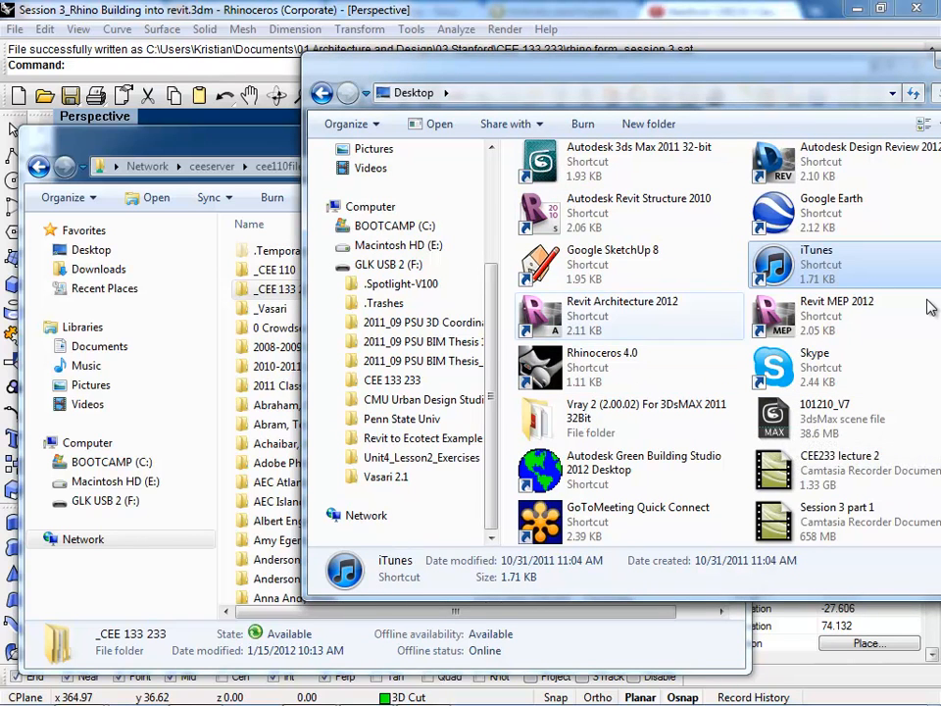
{"action": "left_click_drag", "start_coordinate": [677, 67], "coordinate": [453, 39]}
{"action": "scroll", "coordinate": [637, 441], "scroll_direction": "up", "scroll_amount": 3}
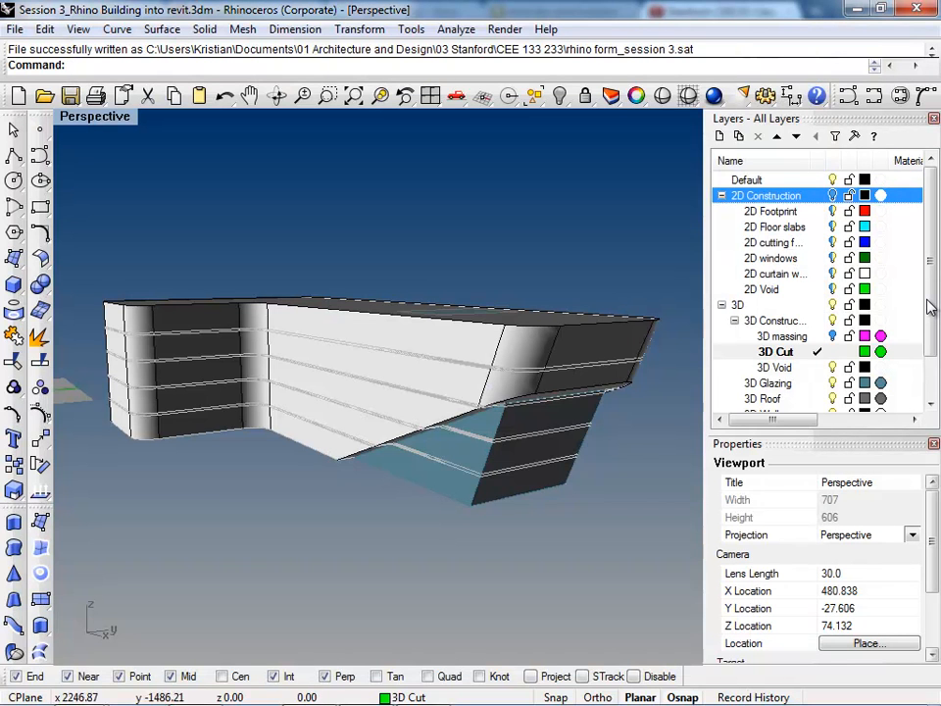
Step: Select the wall polysurface, switch to the Windows Explorer Desktop window, and open 01 Architecture and Design in the Documents library
{"action": "left_click", "coordinate": [534, 340]}
{"action": "mouse_move", "coordinate": [369, 702]}
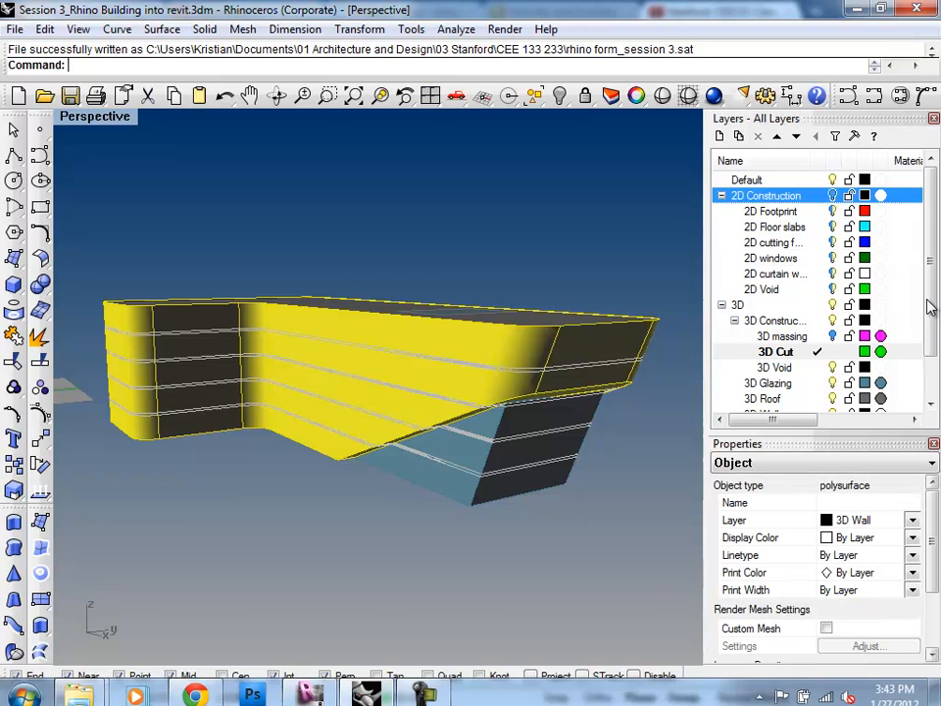
{"action": "mouse_move", "coordinate": [78, 688]}
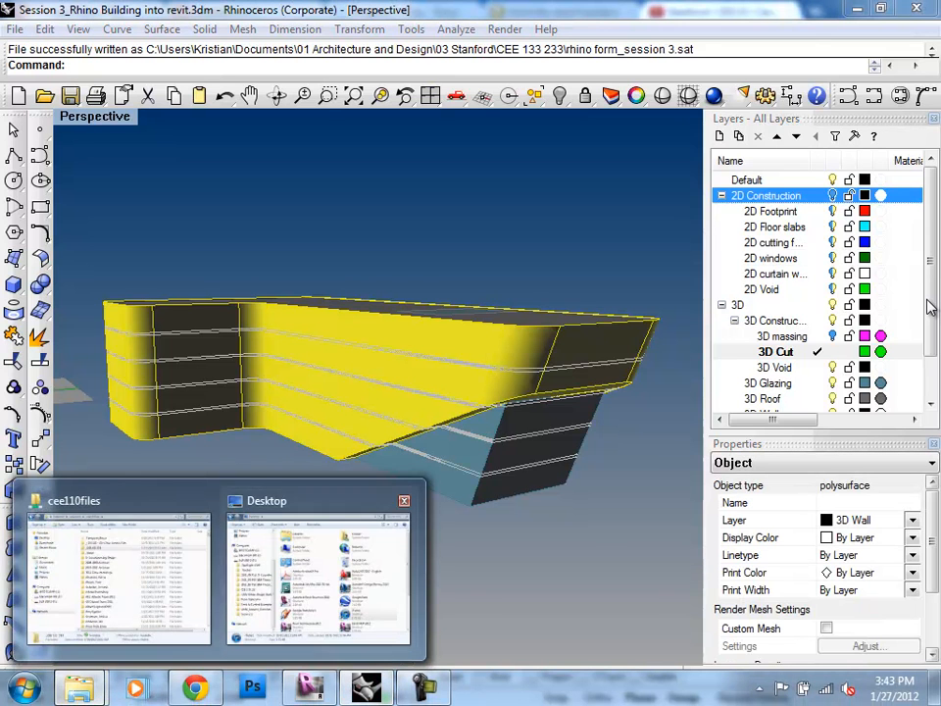
{"action": "left_click", "coordinate": [320, 574]}
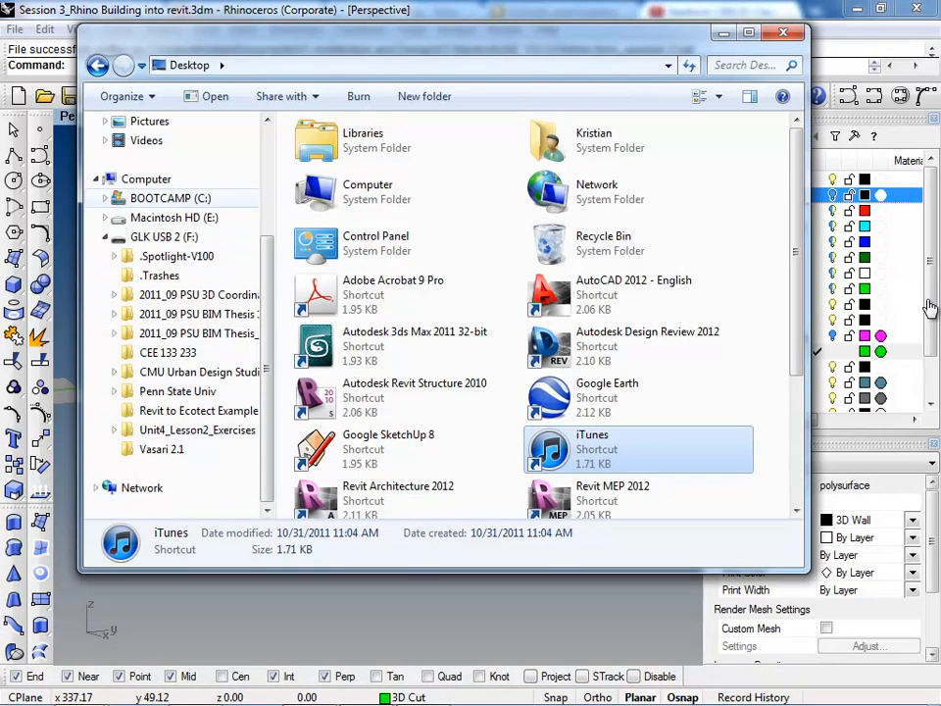
{"action": "scroll", "coordinate": [172, 294], "scroll_direction": "up", "scroll_amount": 2}
{"action": "scroll", "coordinate": [171, 196], "scroll_direction": "up", "scroll_amount": 1}
{"action": "left_click", "coordinate": [158, 198]}
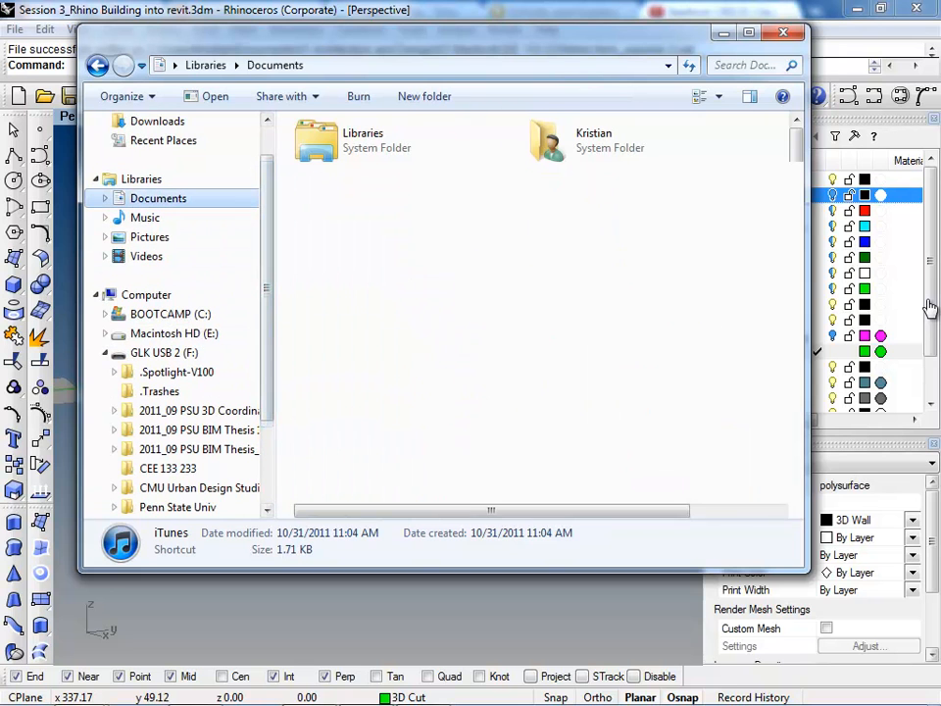
{"action": "double_click", "coordinate": [377, 200]}
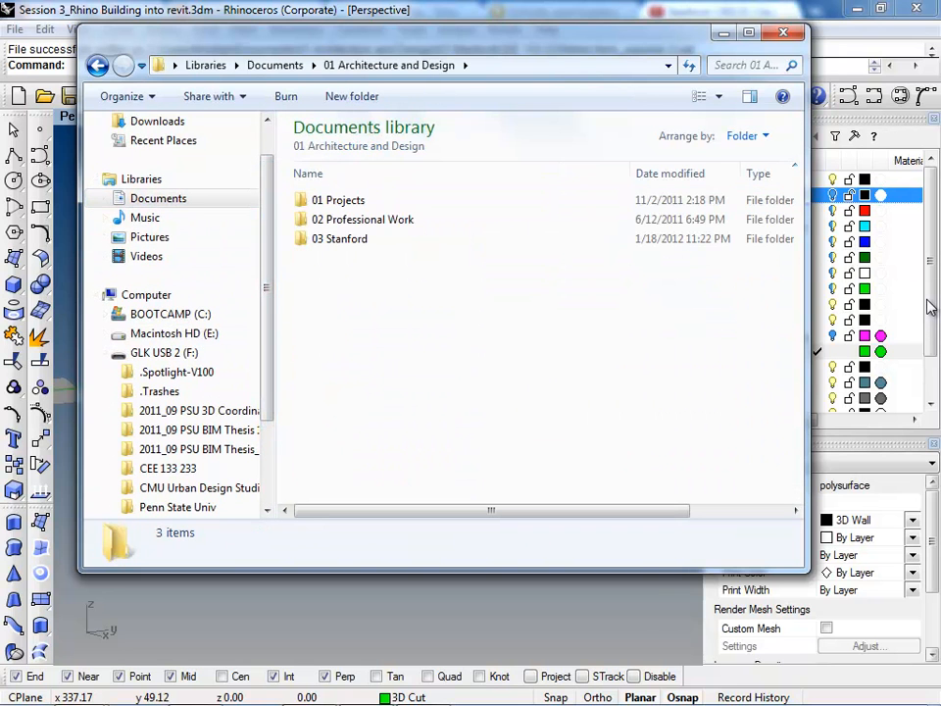
Step: Open the CEE 133 233 folder inside 03 Stanford and select the exported rhino form_session 3 SAT file
{"action": "mouse_move", "coordinate": [677, 37]}
{"action": "left_mouse_down"}
{"action": "mouse_move", "coordinate": [683, 133]}
{"action": "mouse_move", "coordinate": [688, 111]}
{"action": "left_mouse_up"}
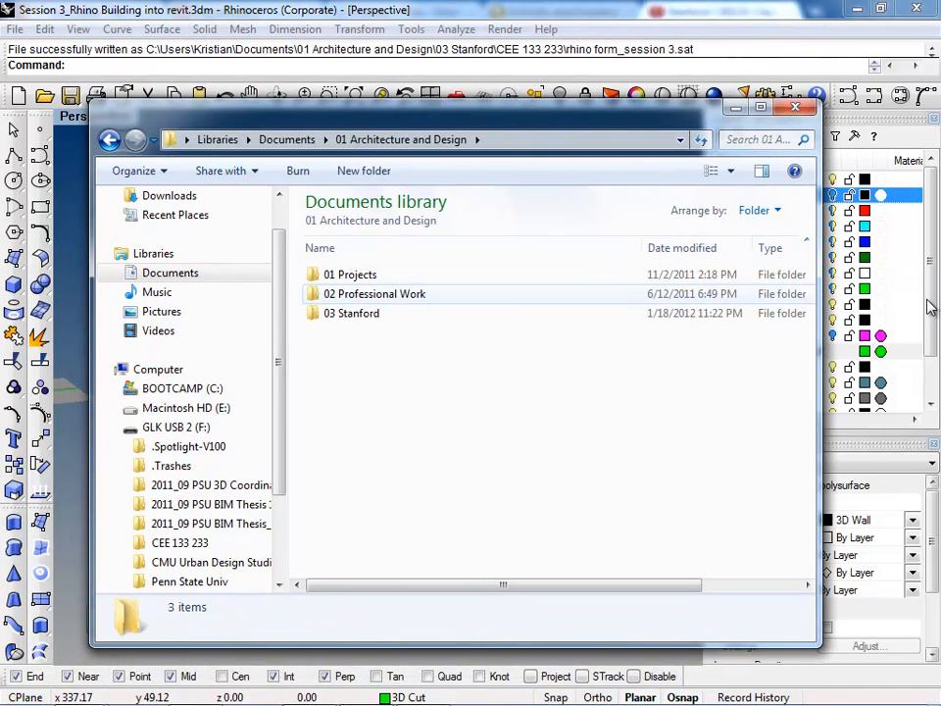
{"action": "double_click", "coordinate": [351, 313]}
{"action": "double_click", "coordinate": [353, 275]}
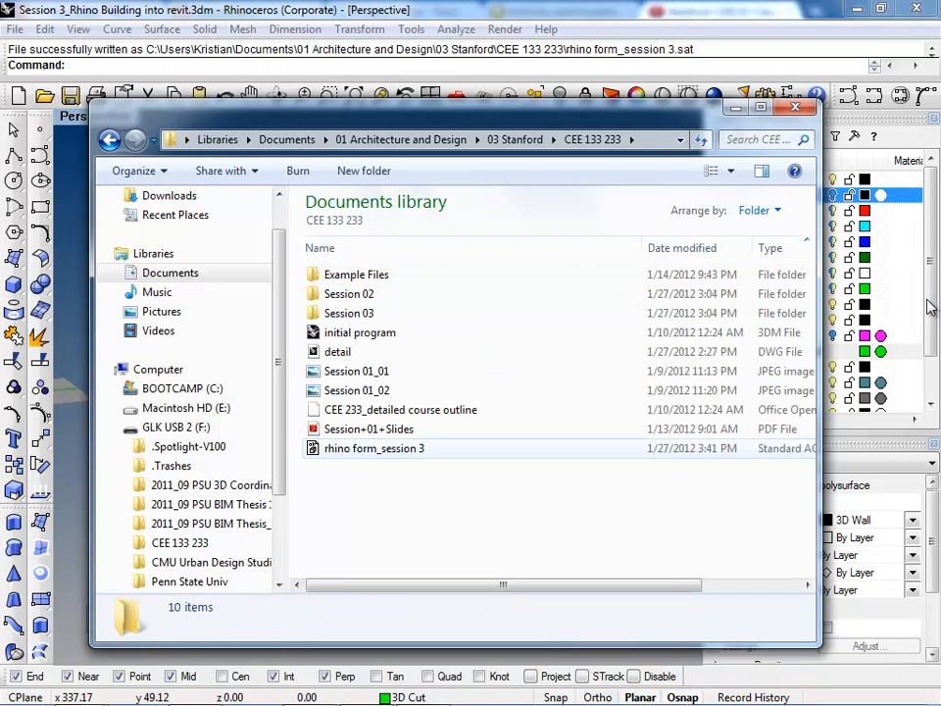
{"action": "left_click", "coordinate": [377, 448]}
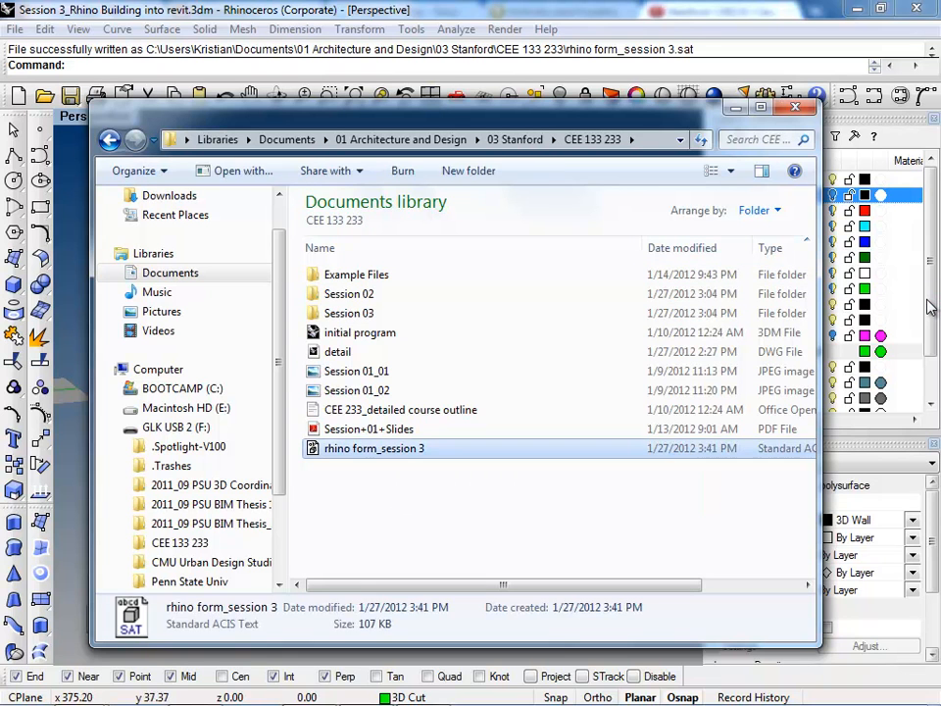
Step: Copy the rhino form_session 3 file into the _CEE 133 233 folder of the cee110files network share and open that folder
{"action": "left_click", "coordinate": [79, 688]}
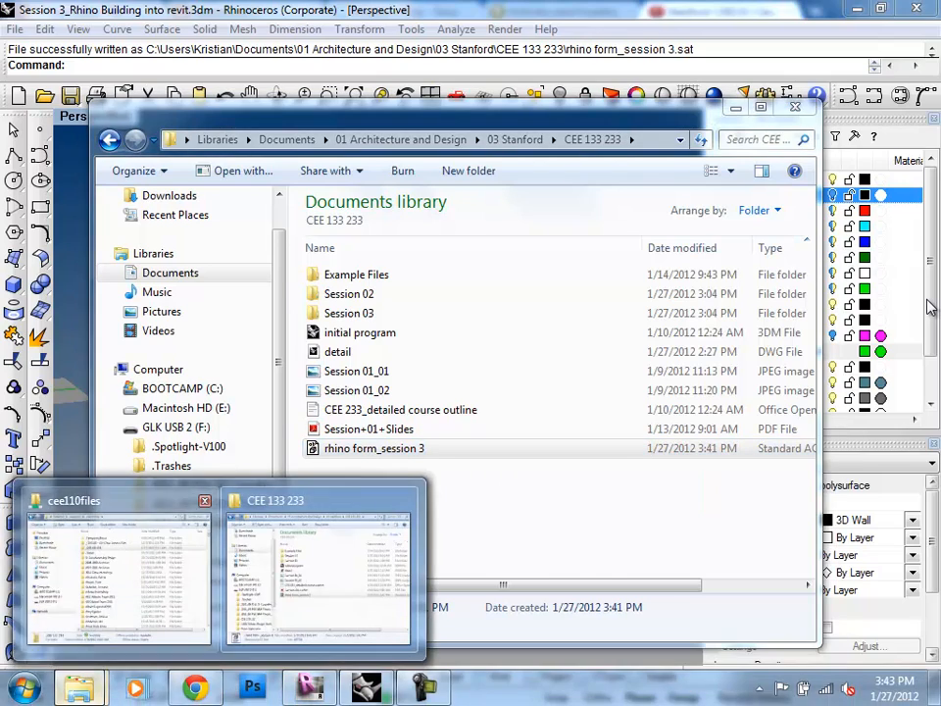
{"action": "left_click", "coordinate": [117, 578]}
{"action": "left_click", "coordinate": [785, 448]}
{"action": "left_click_drag", "start_coordinate": [441, 110], "coordinate": [787, 132]}
{"action": "left_click_drag", "start_coordinate": [720, 470], "coordinate": [290, 288]}
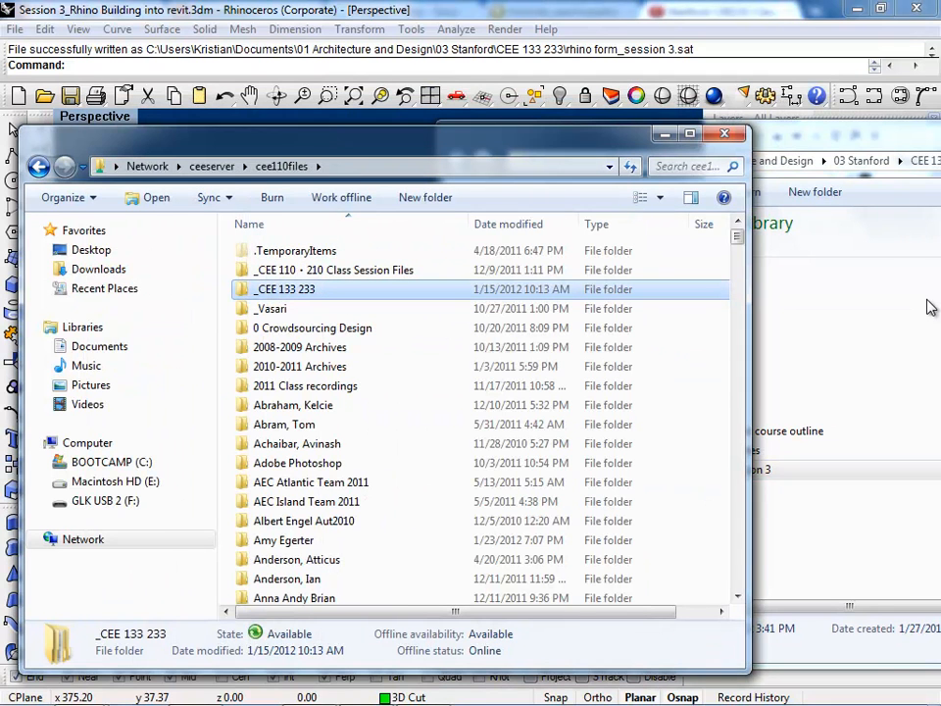
{"action": "double_click", "coordinate": [284, 289]}
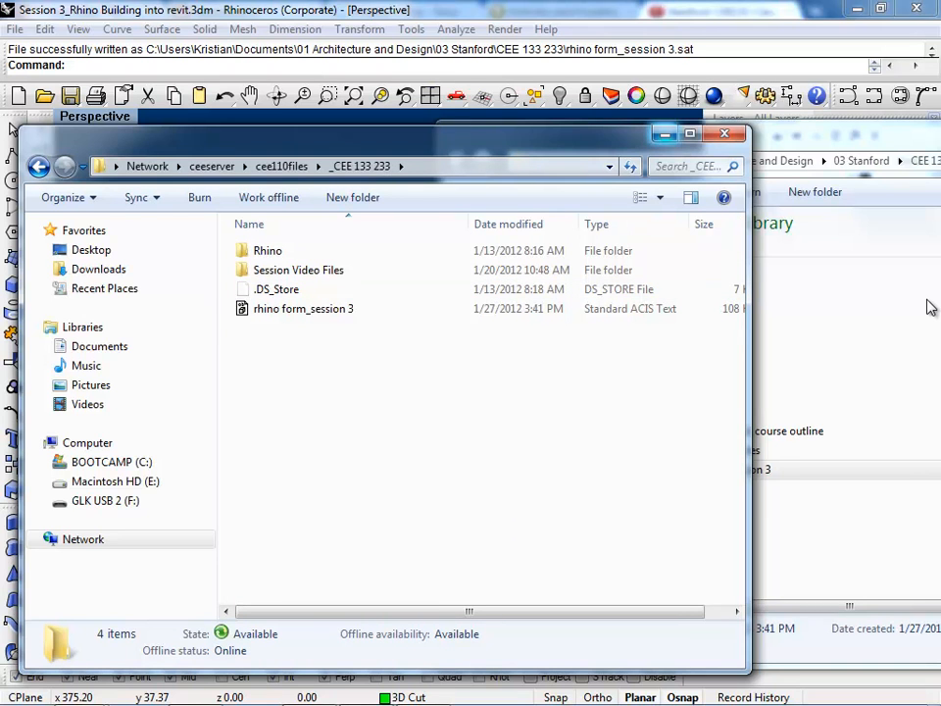
Step: Minimize the network and local CEE 133 233 folder windows
{"action": "left_click", "coordinate": [665, 135]}
{"action": "mouse_move", "coordinate": [666, 134]}
{"action": "left_mouse_down"}
{"action": "mouse_move", "coordinate": [491, 124]}
{"action": "mouse_move", "coordinate": [367, 133]}
{"action": "left_mouse_up"}
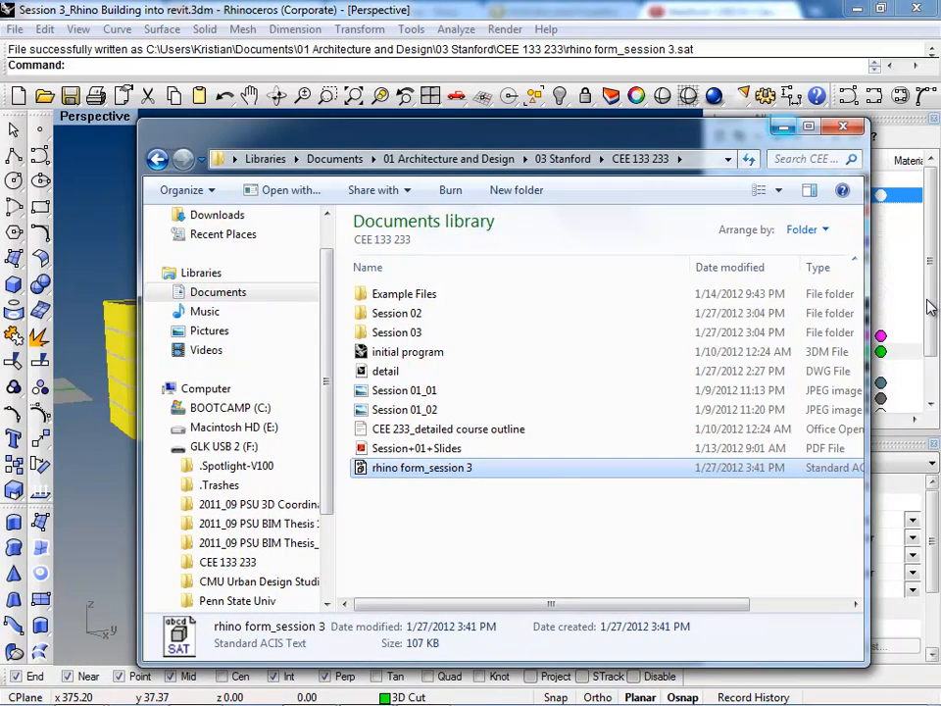
{"action": "left_click", "coordinate": [783, 126]}
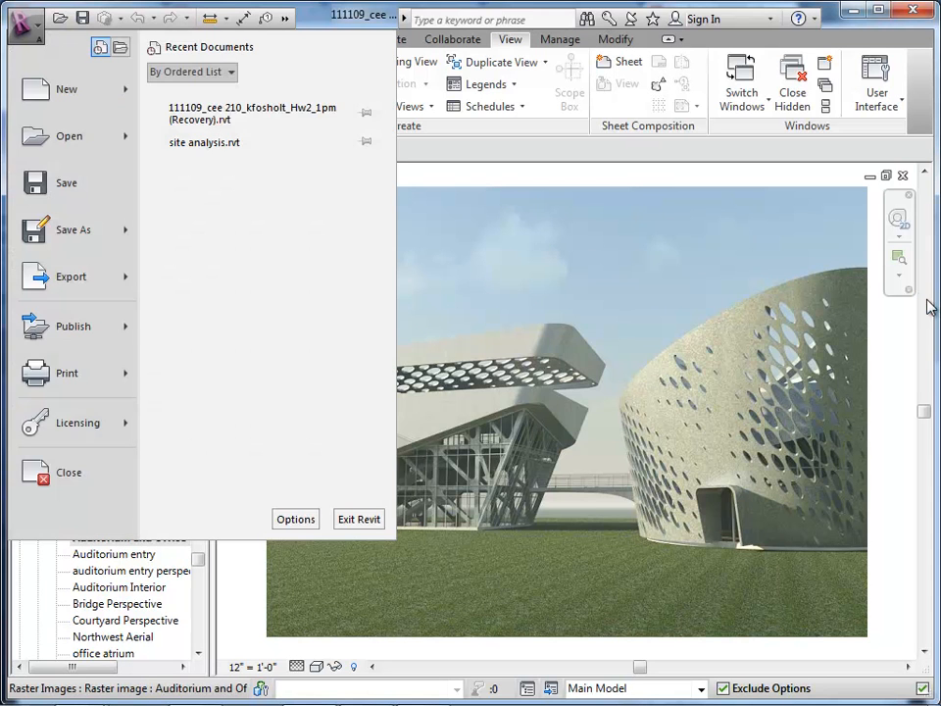
Step: Switch to Revit and create a new project from the default template file
{"action": "key", "text": "Down"}
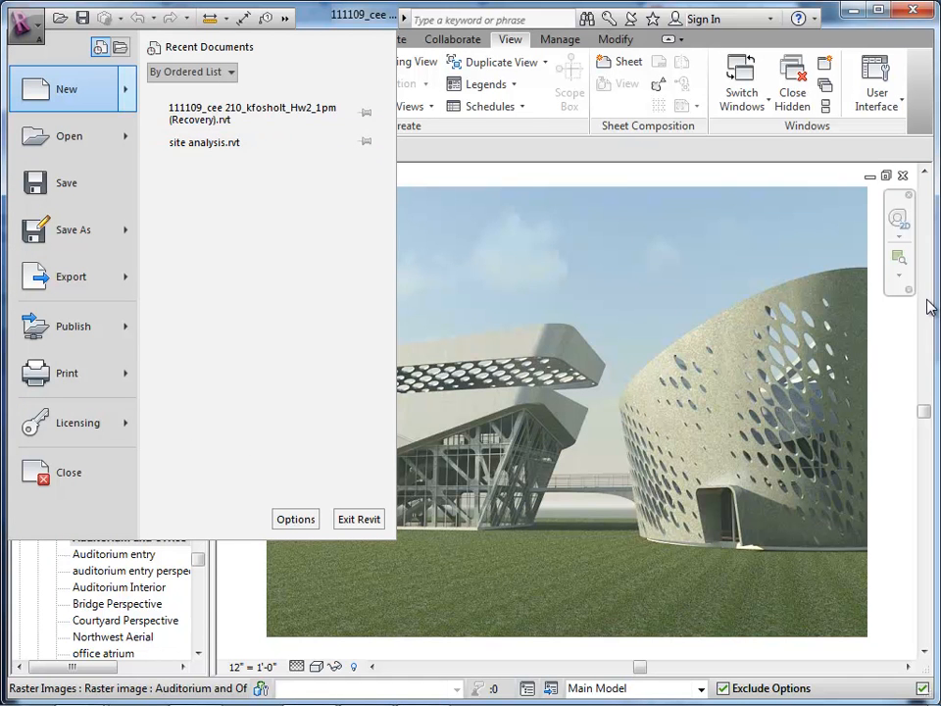
{"action": "key", "text": "Right"}
{"action": "key", "text": "Down"}
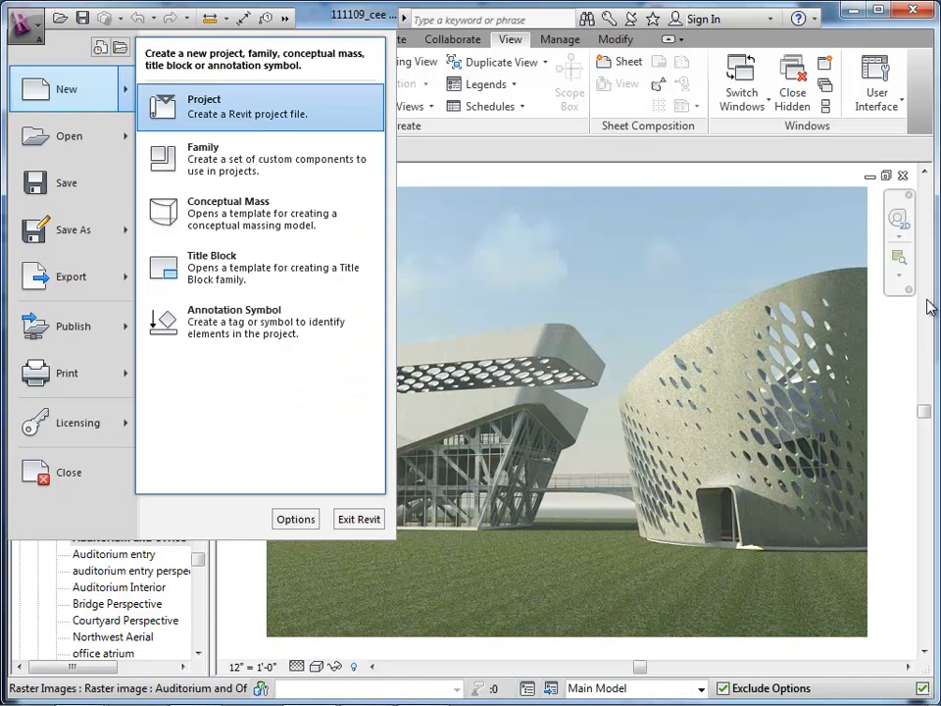
{"action": "key", "text": "Return"}
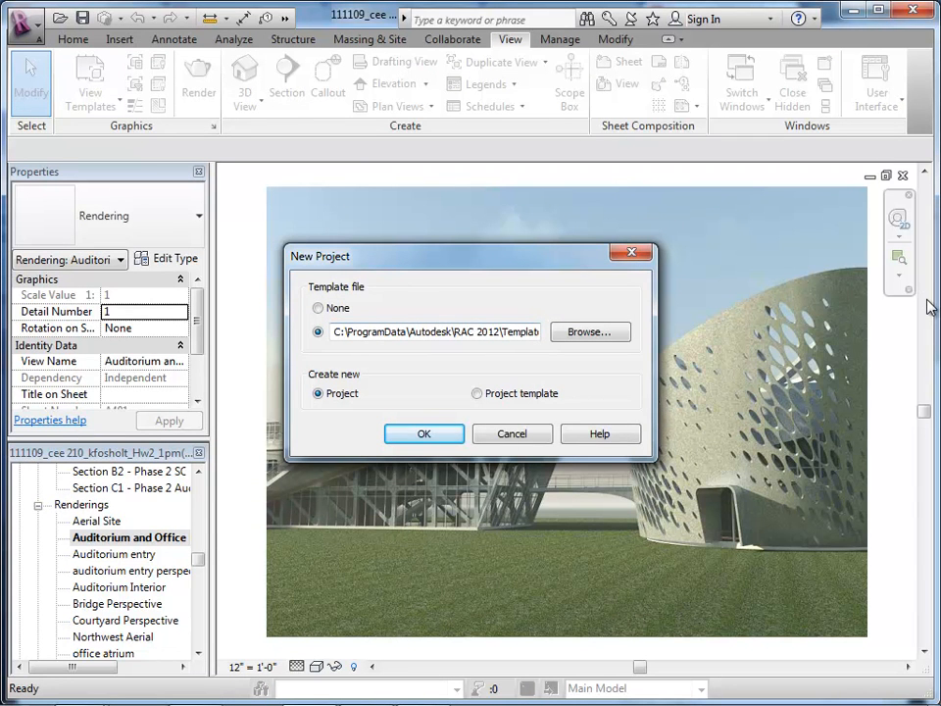
{"action": "key", "text": "Return"}
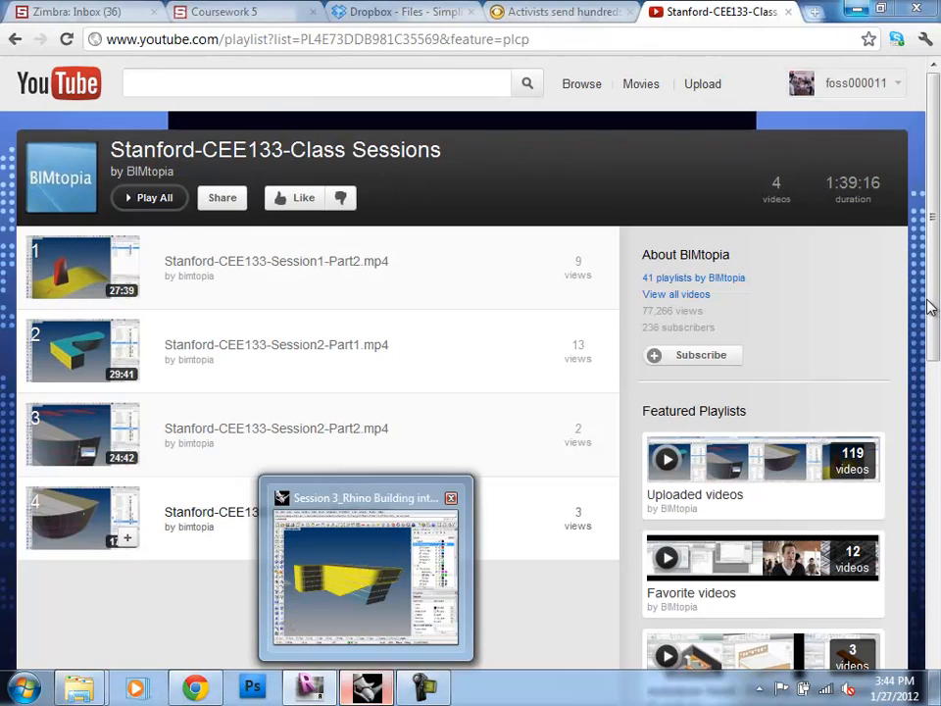
Step: Switch through the Rhino and browser windows back to the new Revit project
{"action": "left_click", "coordinate": [366, 578]}
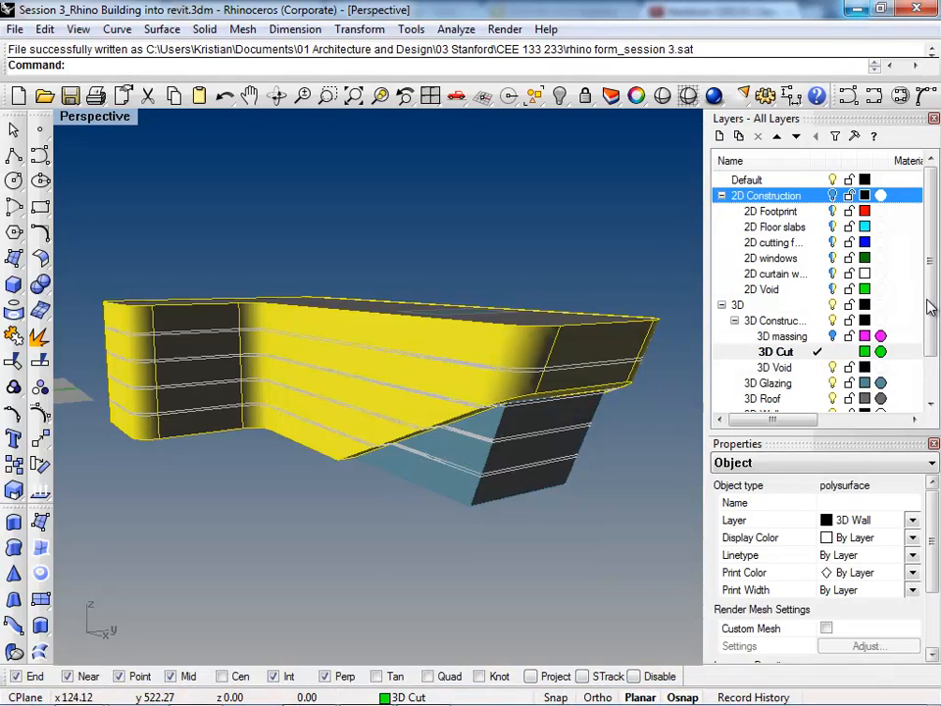
{"action": "key", "text": "alt+Tab"}
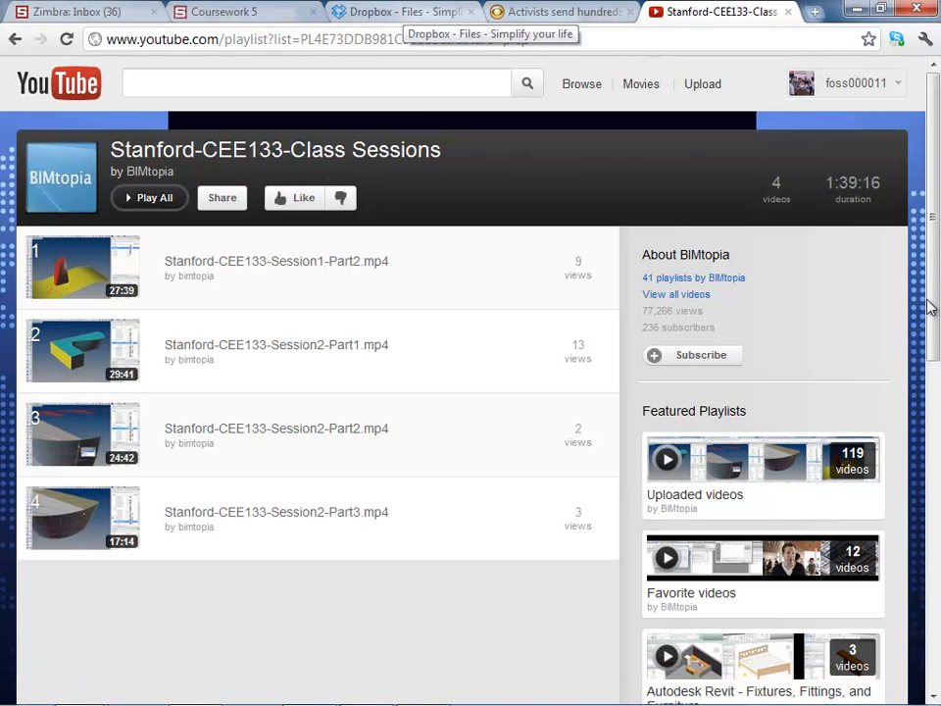
{"action": "key", "text": "alt+Tab"}
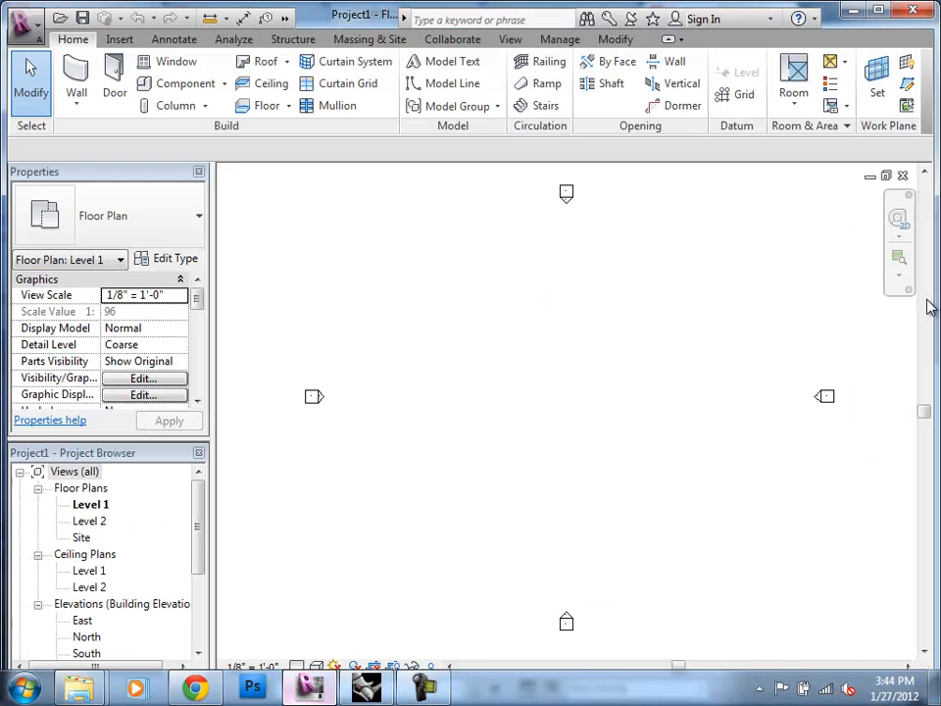
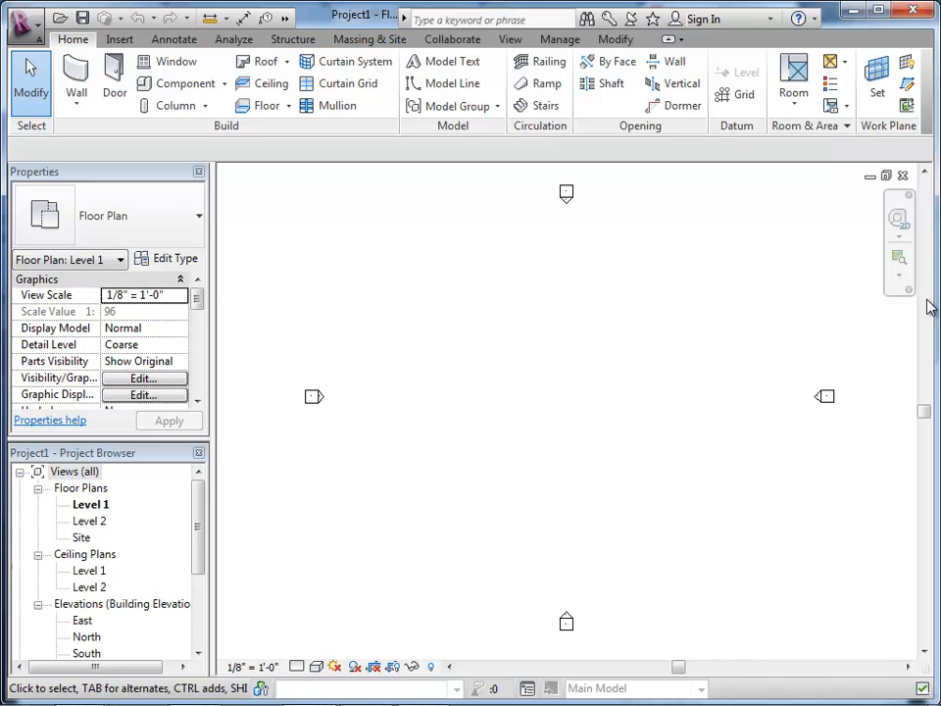
Step: Create an in-place mass in the Level 1 plan with the name Mass 1
{"action": "scroll", "coordinate": [927, 300], "scroll_direction": "down", "scroll_amount": 2}
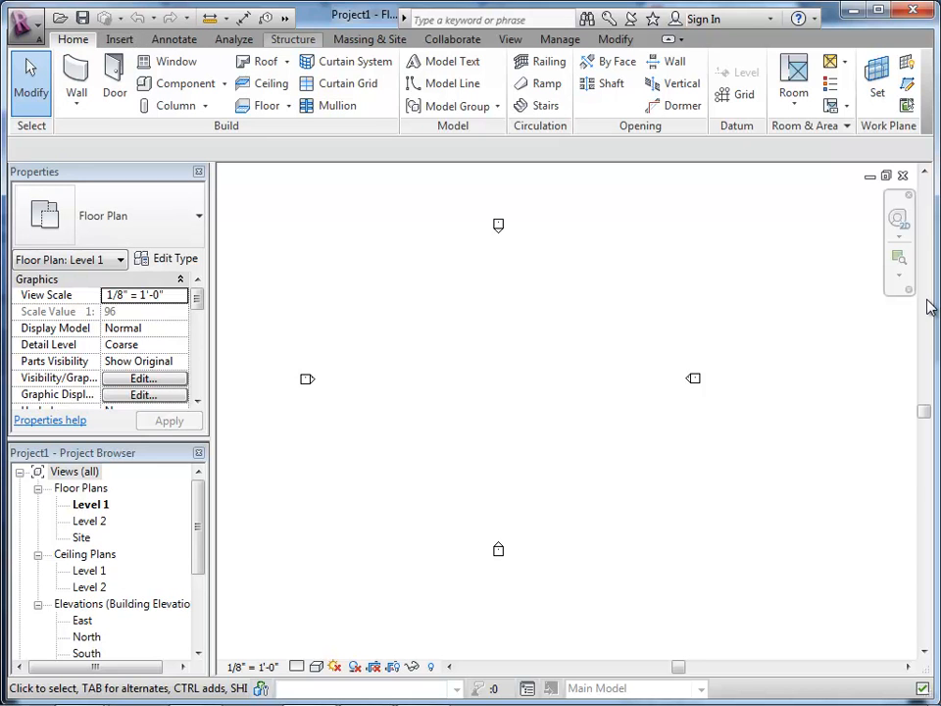
{"action": "left_click", "coordinate": [369, 39]}
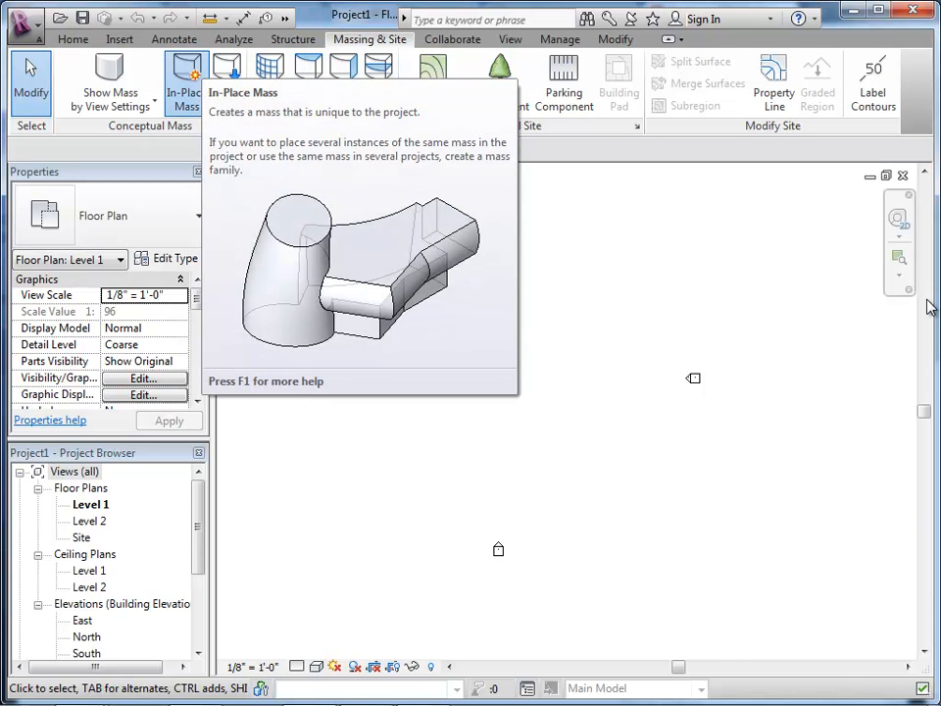
{"action": "left_click", "coordinate": [186, 87]}
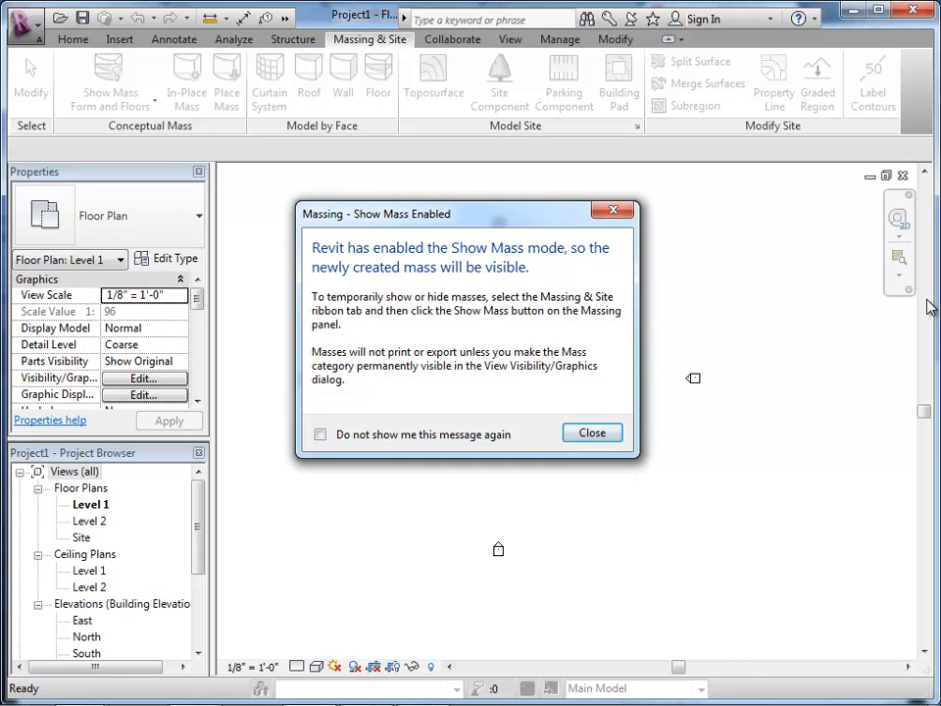
{"action": "key", "text": "Return"}
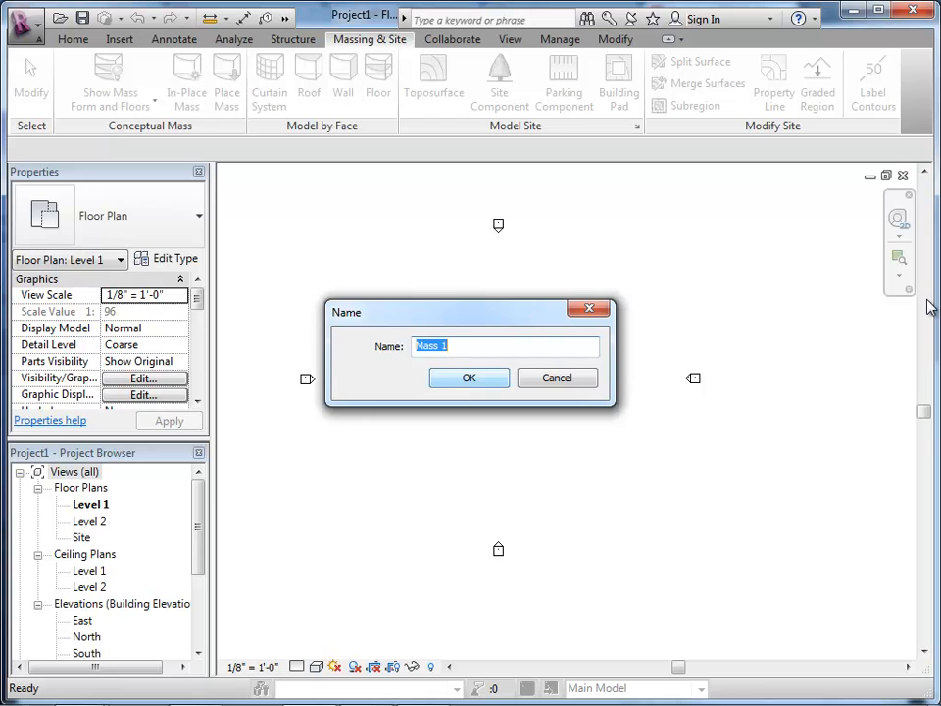
{"action": "key", "text": "Return"}
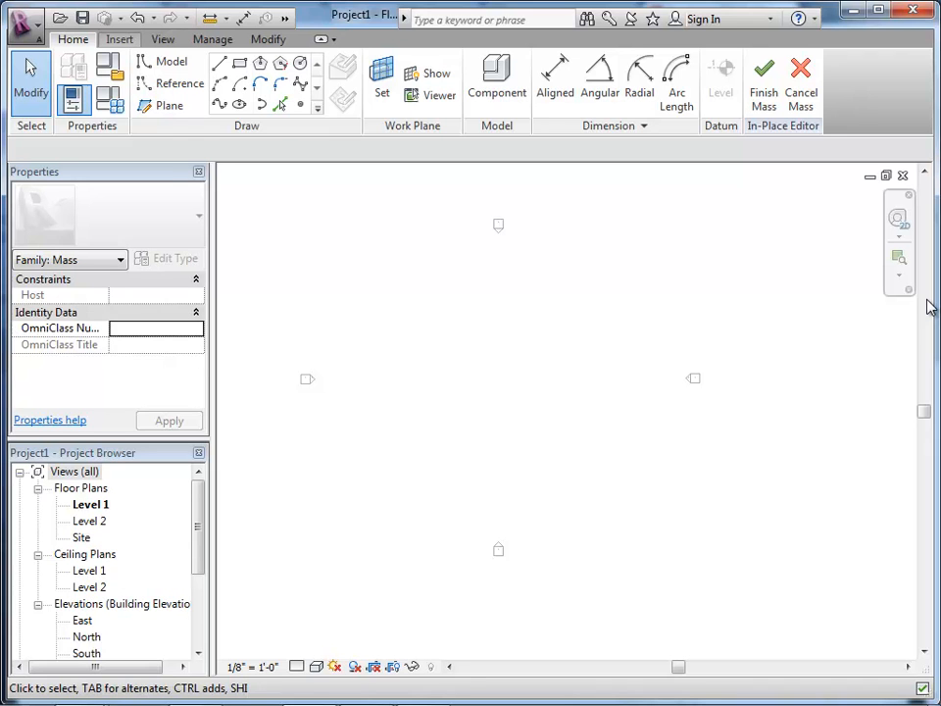
Step: Start linking a CAD file and browse to the CEE 133 233 folder inside 03 Stanford
{"action": "left_click", "coordinate": [119, 40]}
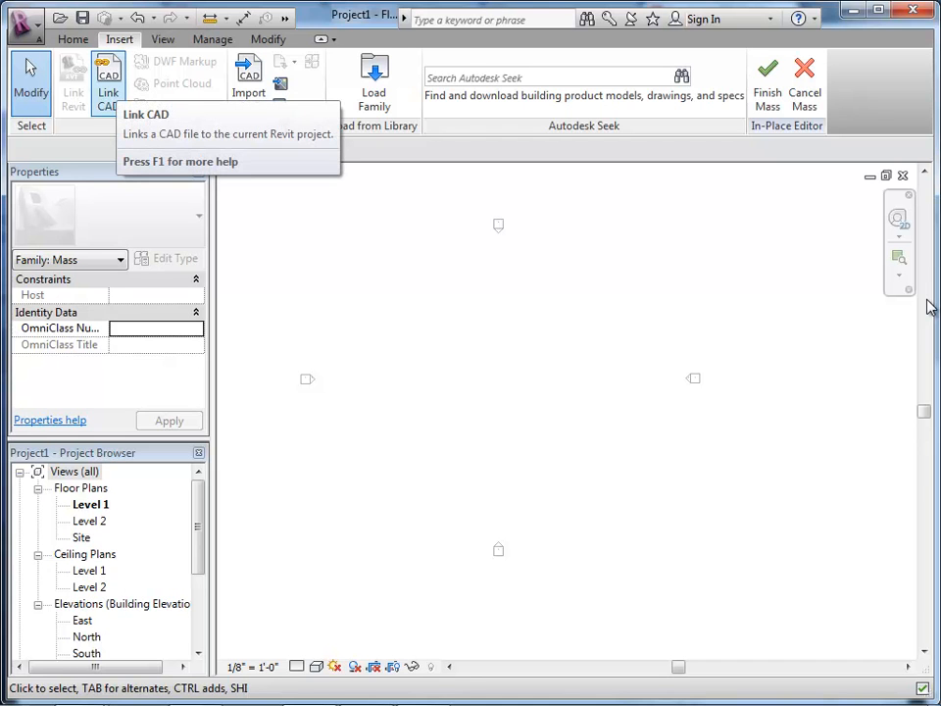
{"action": "left_click", "coordinate": [108, 85]}
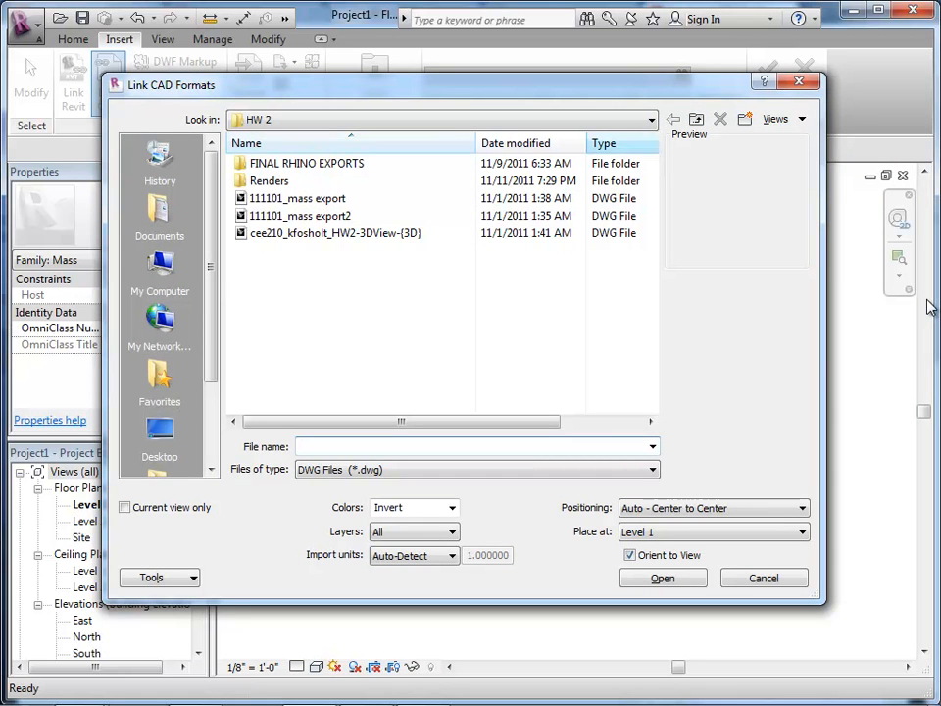
{"action": "left_click", "coordinate": [441, 120]}
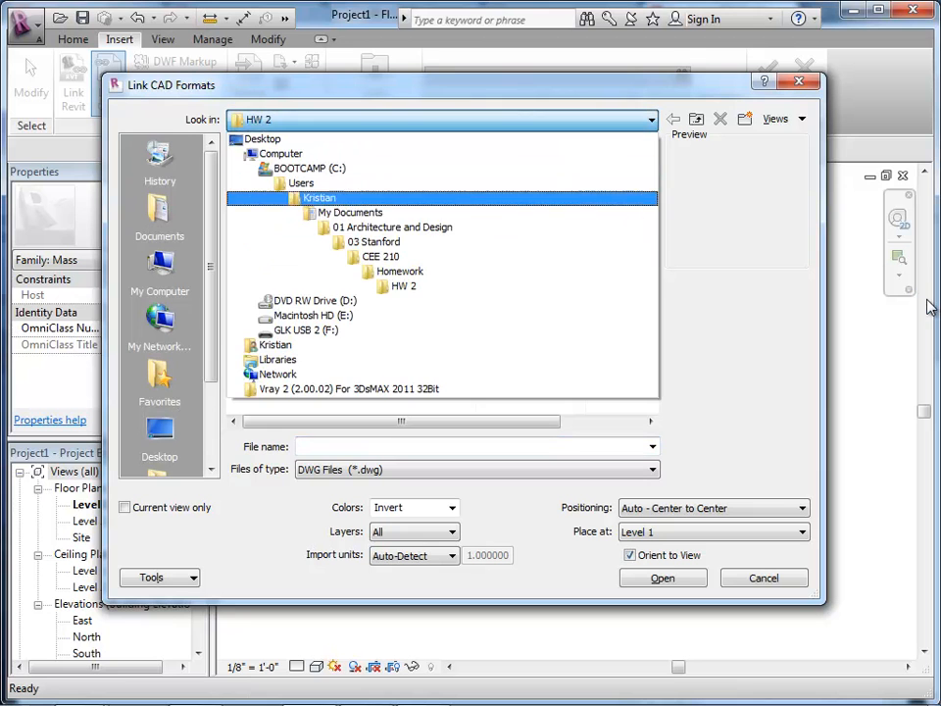
{"action": "key", "text": "Return"}
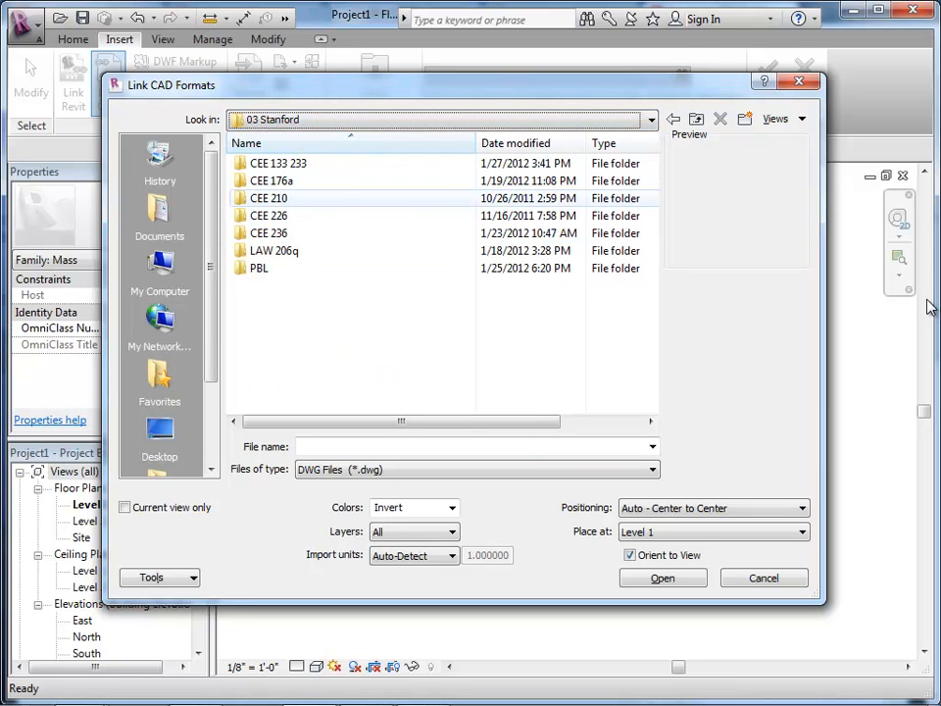
{"action": "double_click", "coordinate": [277, 164]}
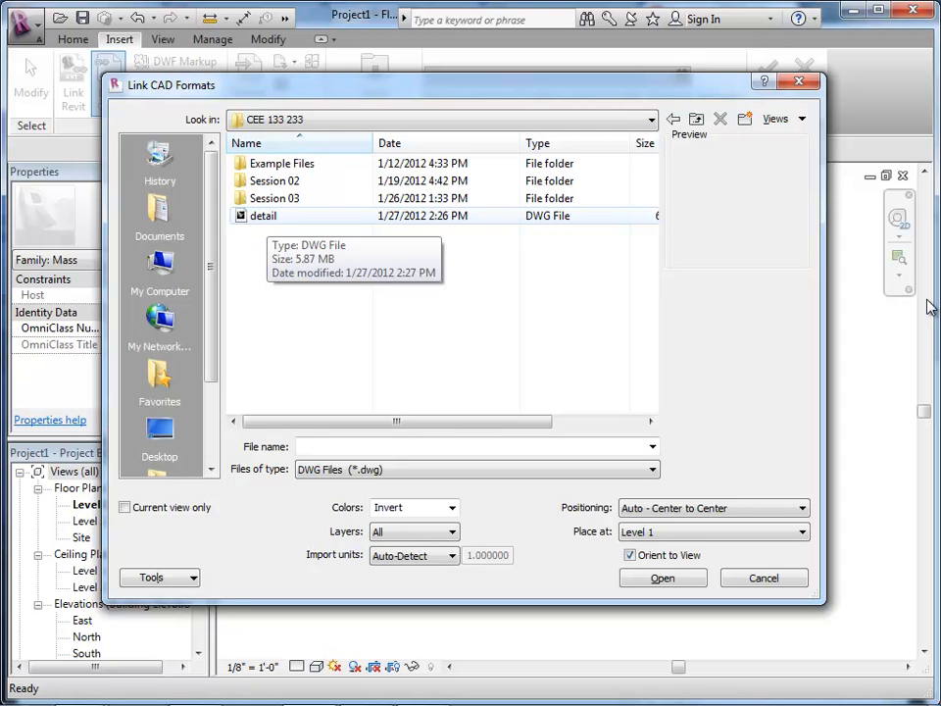
Step: Limit the file type to ACIS SAT files and select rhino form_session 3 for linking
{"action": "left_click", "coordinate": [263, 215]}
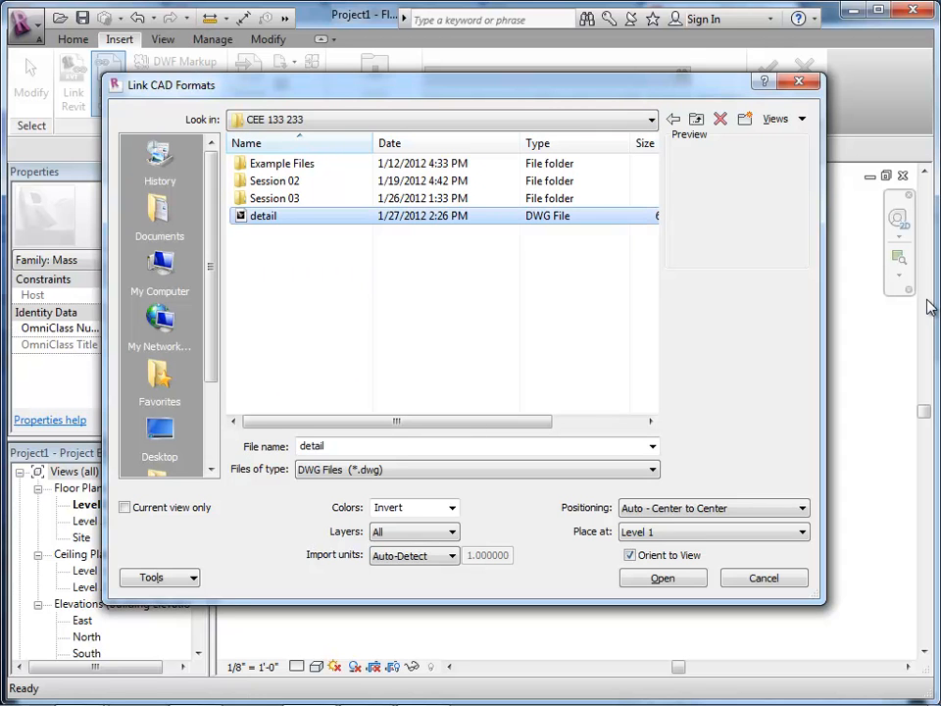
{"action": "left_click", "coordinate": [471, 469]}
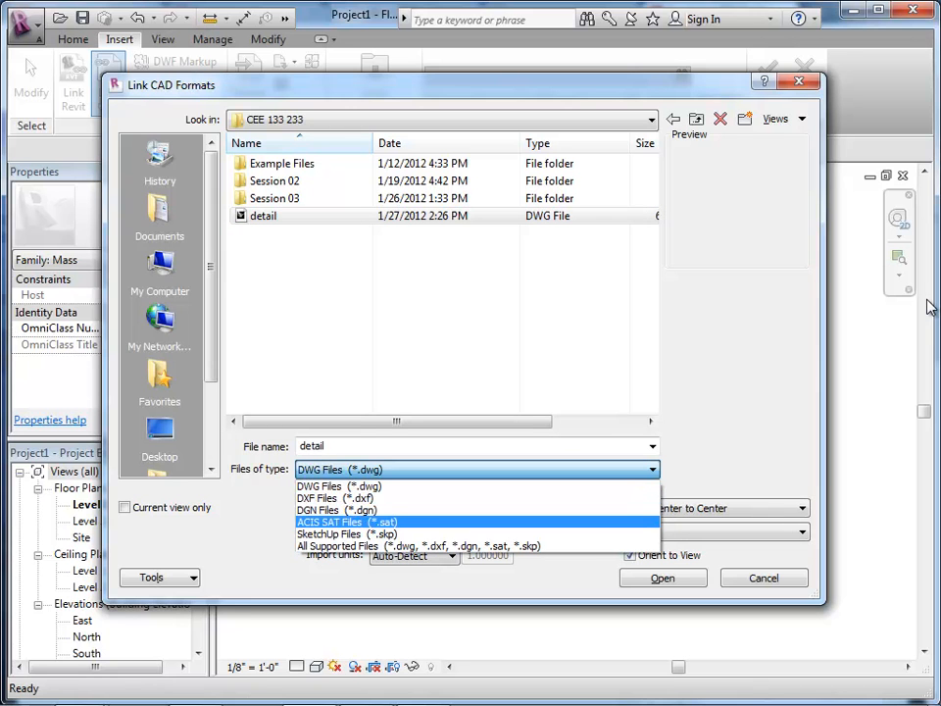
{"action": "left_click", "coordinate": [347, 521]}
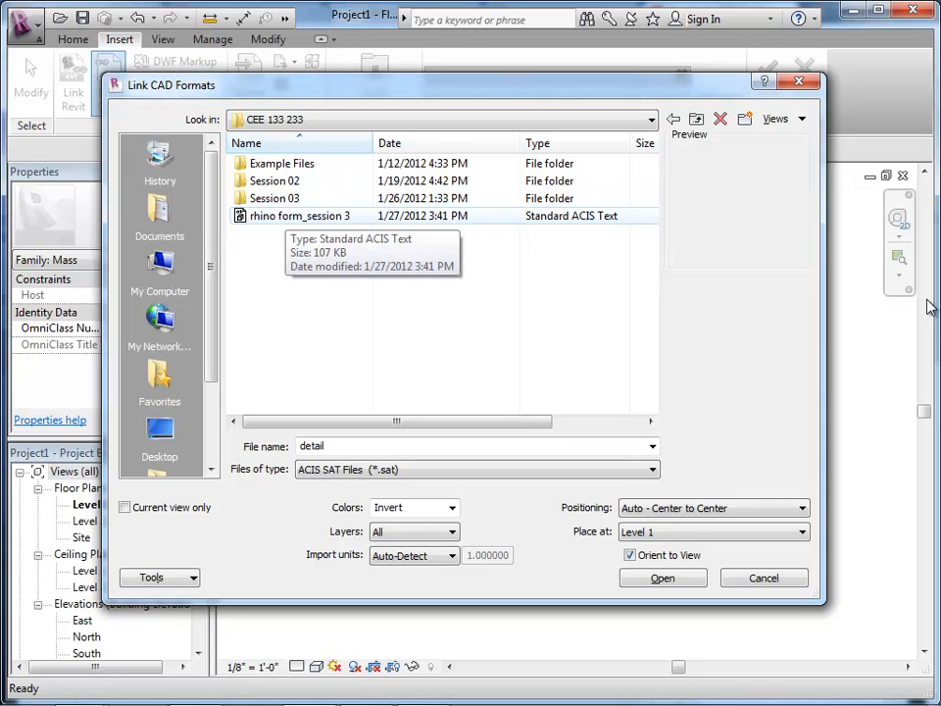
{"action": "left_click", "coordinate": [294, 215]}
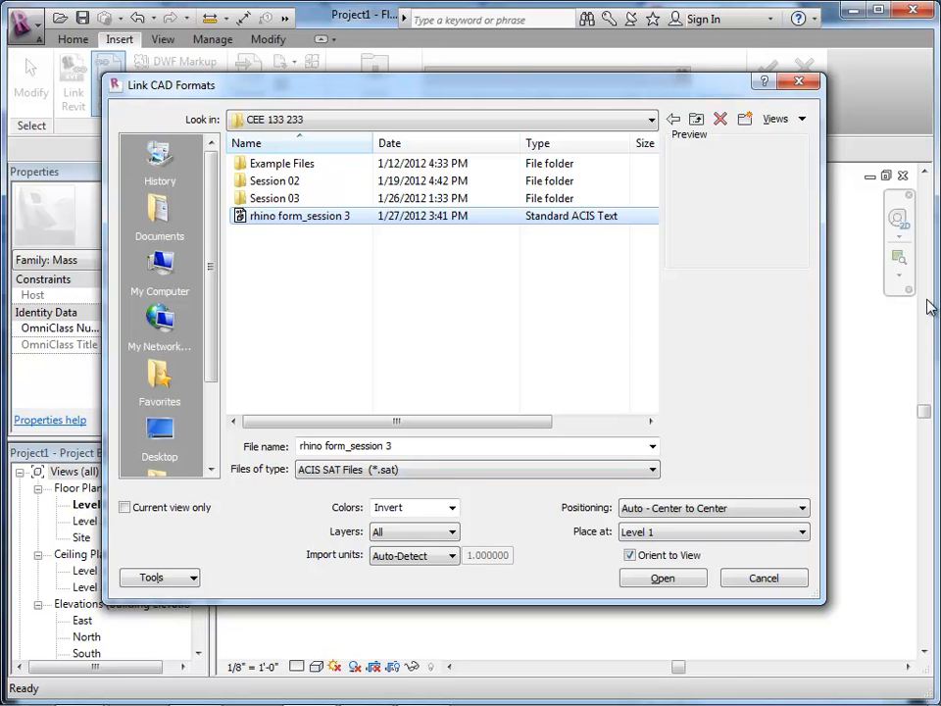
Step: Review the link's positioning and placement options, keeping Auto - Center to Center at Level 1
{"action": "left_click", "coordinate": [713, 508]}
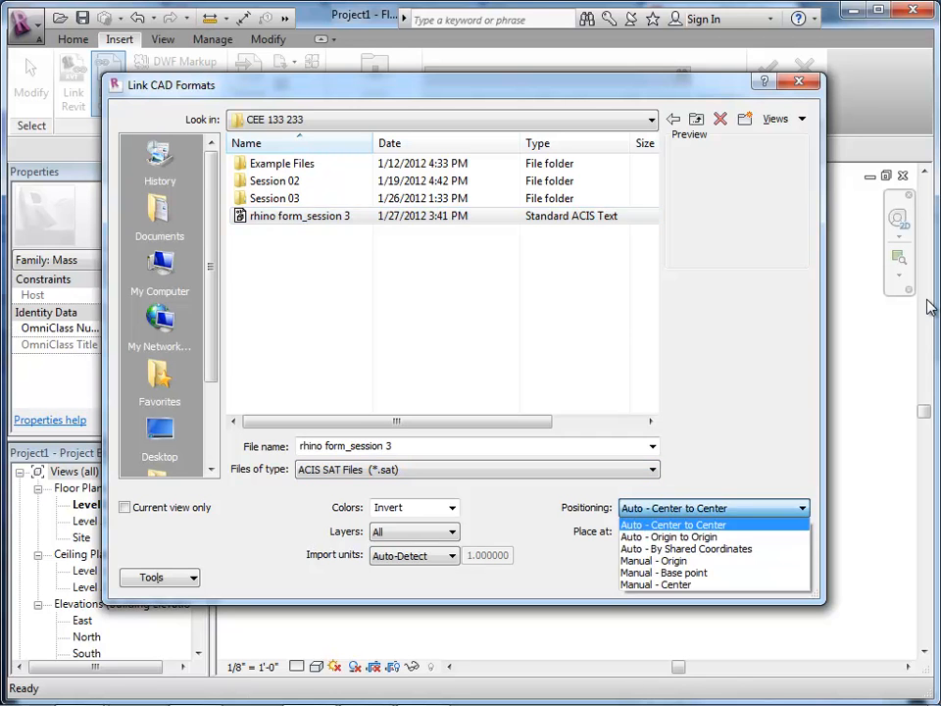
{"action": "left_click", "coordinate": [713, 508]}
{"action": "left_click", "coordinate": [714, 508]}
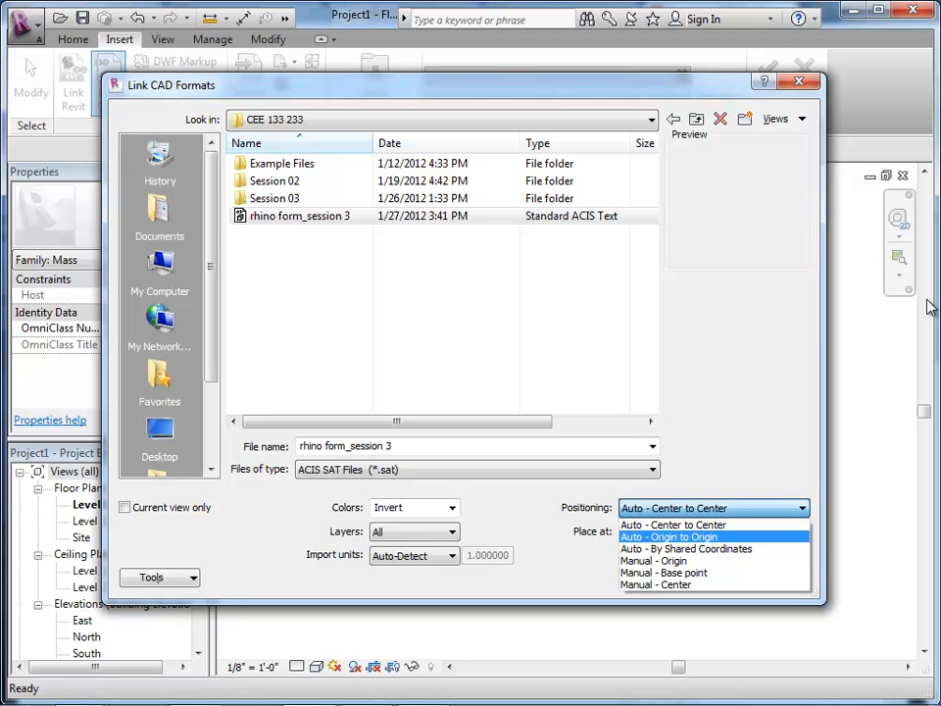
{"action": "key", "text": "Up"}
{"action": "key", "text": "Tab"}
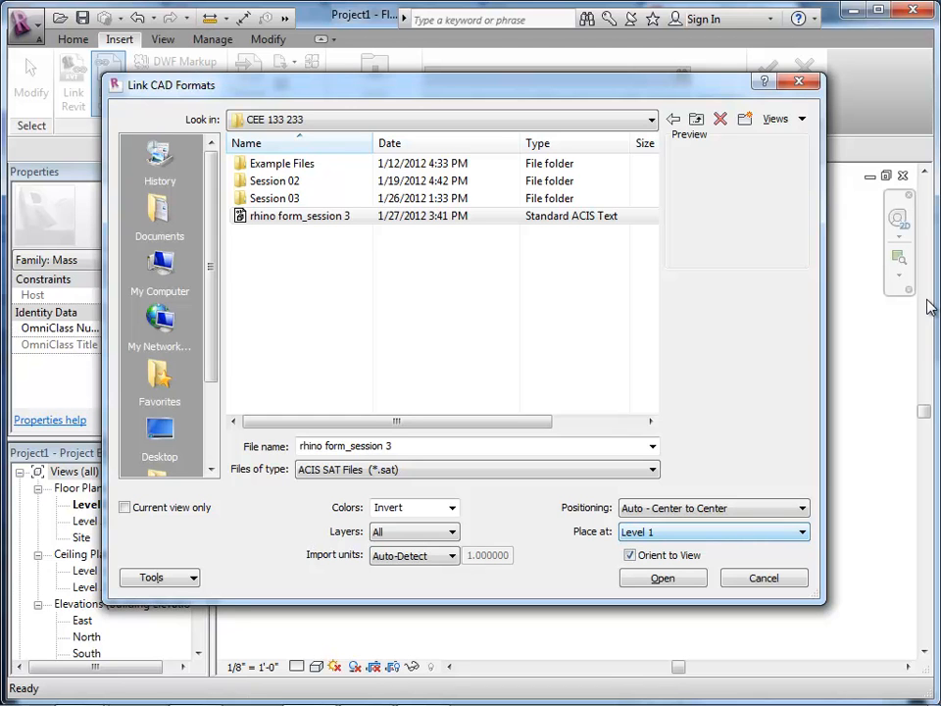
{"action": "key", "text": "alt+Down"}
{"action": "key", "text": "Escape"}
Step: Set the import units to feet and link the SAT file into the mass
{"action": "key", "text": "Tab"}
{"action": "key", "text": "alt+Down"}
{"action": "key", "text": "Down"}
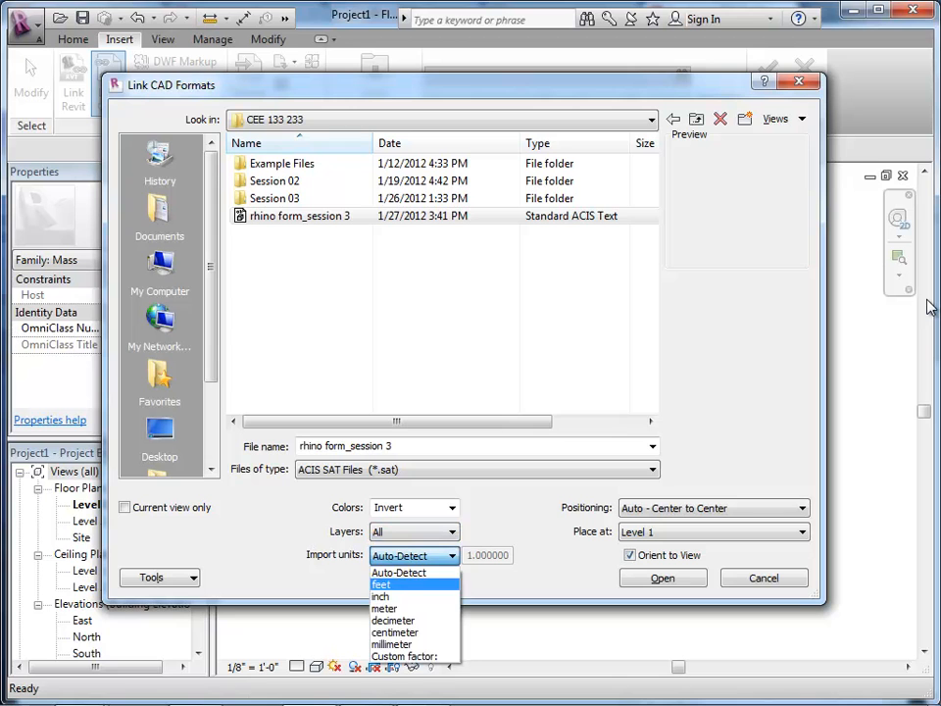
{"action": "key", "text": "Return"}
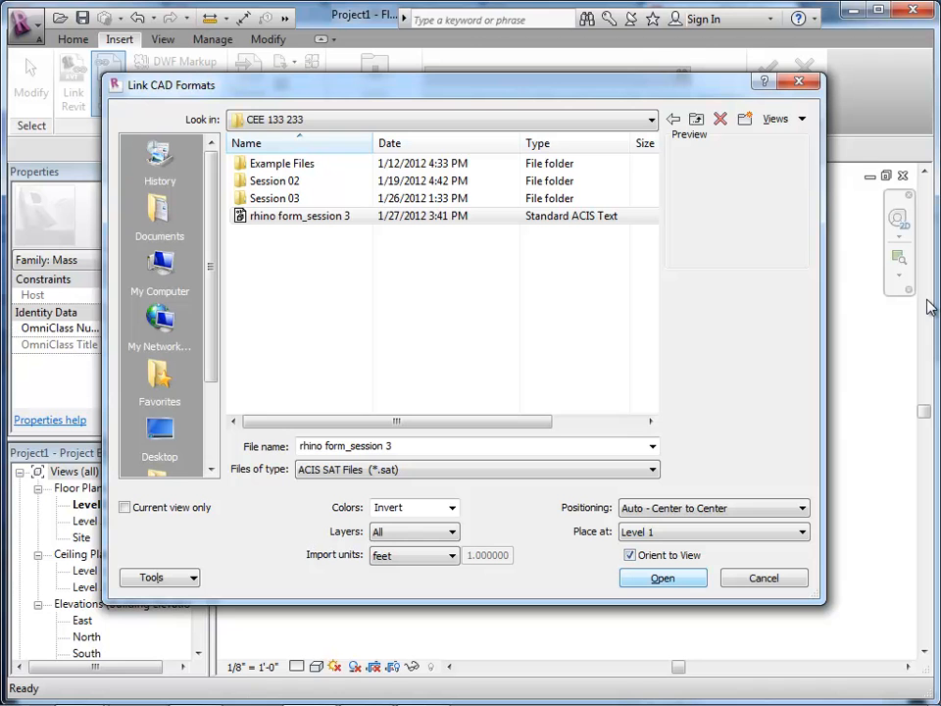
{"action": "key", "text": "Return"}
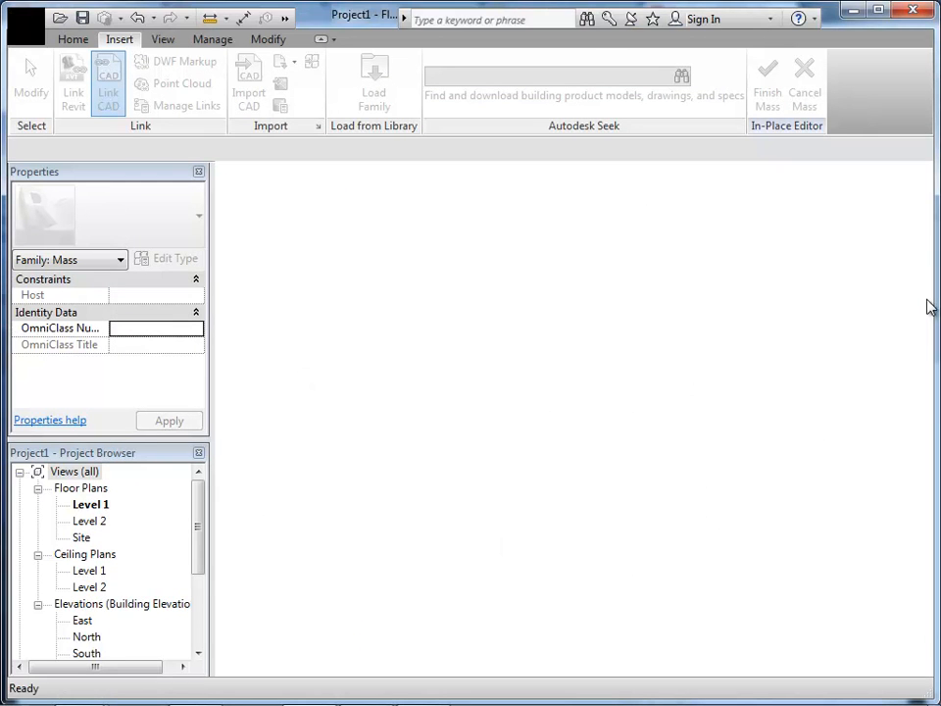
{"action": "key", "text": "Escape"}
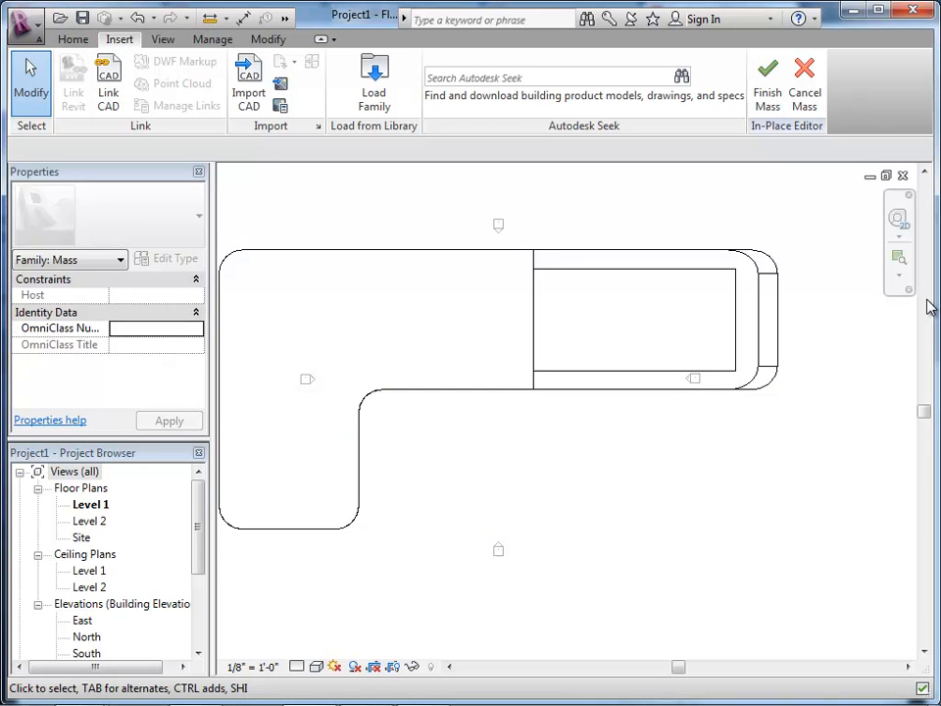
Step: Open the default 3D view to inspect the linked building form
{"action": "scroll", "coordinate": [930, 308], "scroll_direction": "down", "scroll_amount": 2}
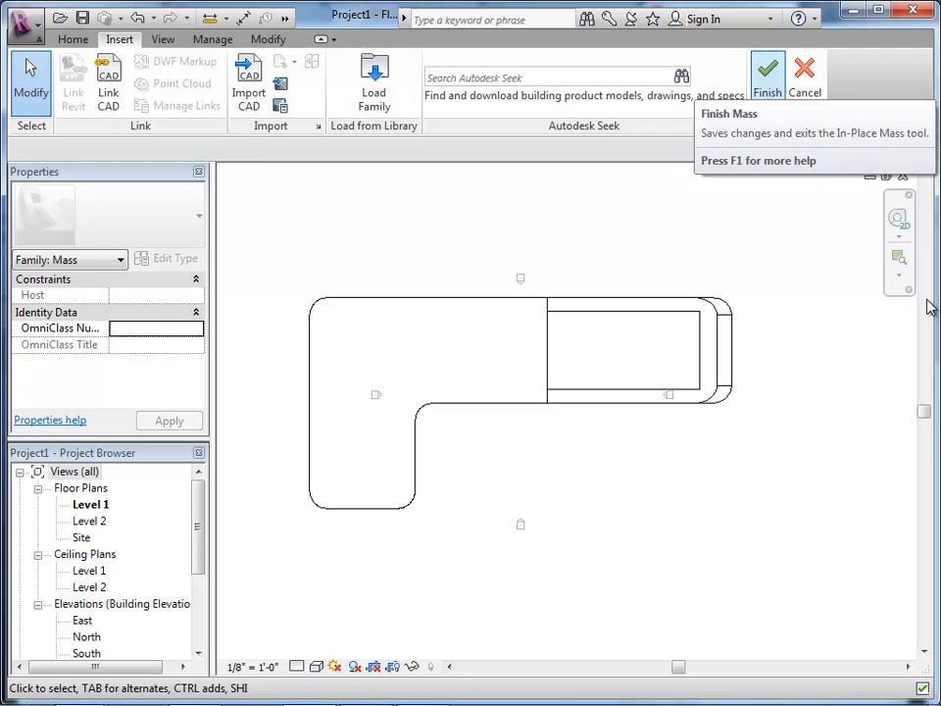
{"action": "scroll", "coordinate": [423, 452], "scroll_direction": "down", "scroll_amount": 5}
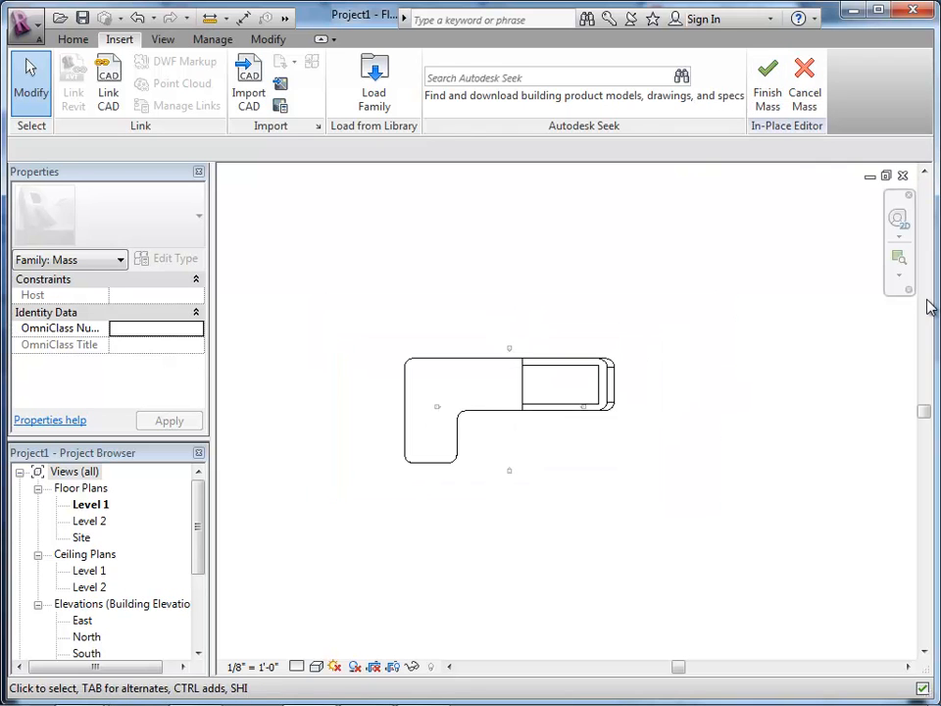
{"action": "scroll", "coordinate": [929, 307], "scroll_direction": "up", "scroll_amount": 1}
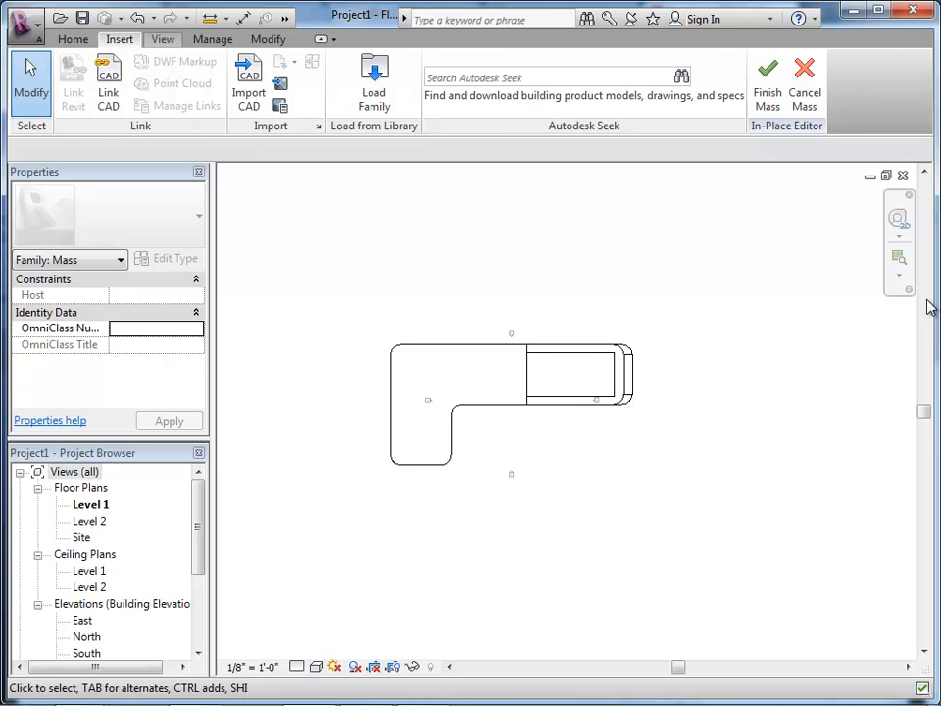
{"action": "left_click", "coordinate": [163, 39]}
{"action": "left_click", "coordinate": [167, 83]}
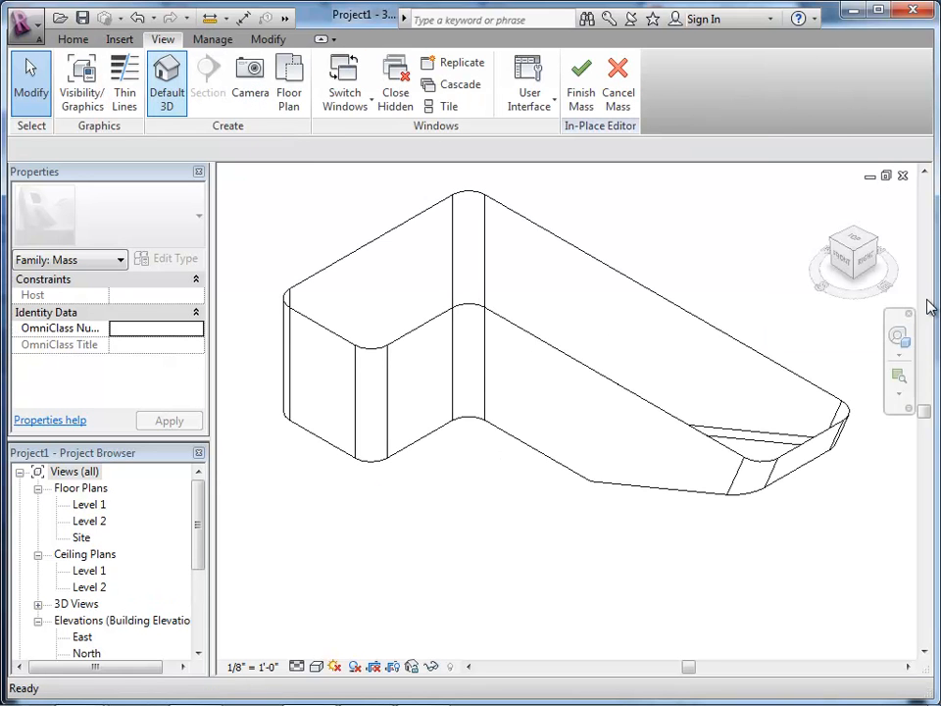
{"action": "scroll", "coordinate": [930, 307], "scroll_direction": "down", "scroll_amount": 2}
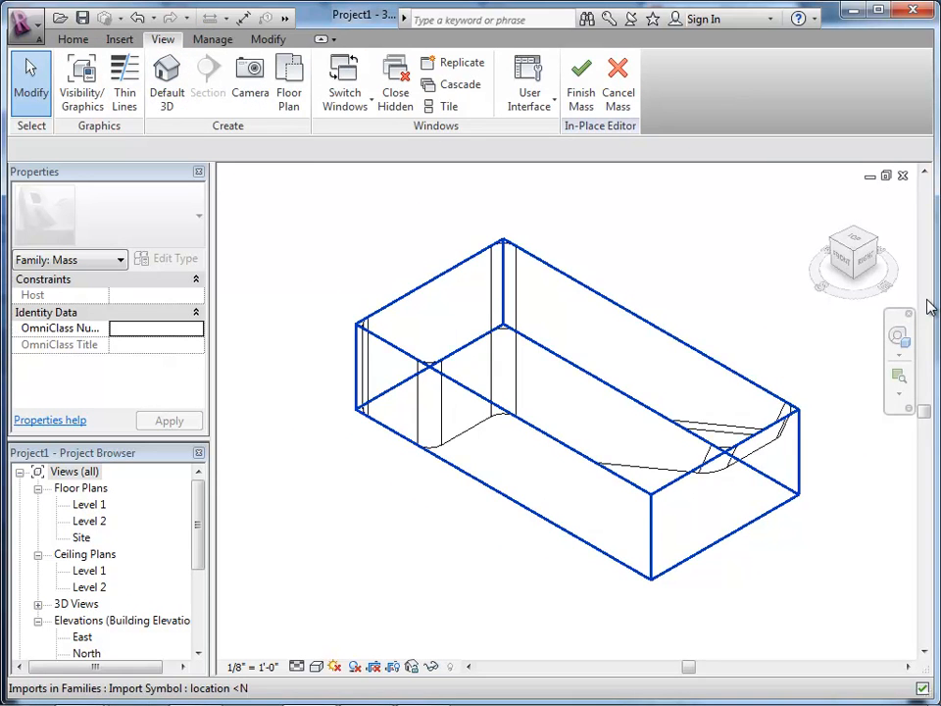
{"action": "mouse_move", "coordinate": [930, 307]}
{"action": "middle_mouse_down", "text": "shift"}
{"action": "mouse_move", "coordinate": [925, 298]}
{"action": "mouse_move", "coordinate": [930, 307]}
{"action": "middle_mouse_up", "text": "shift"}
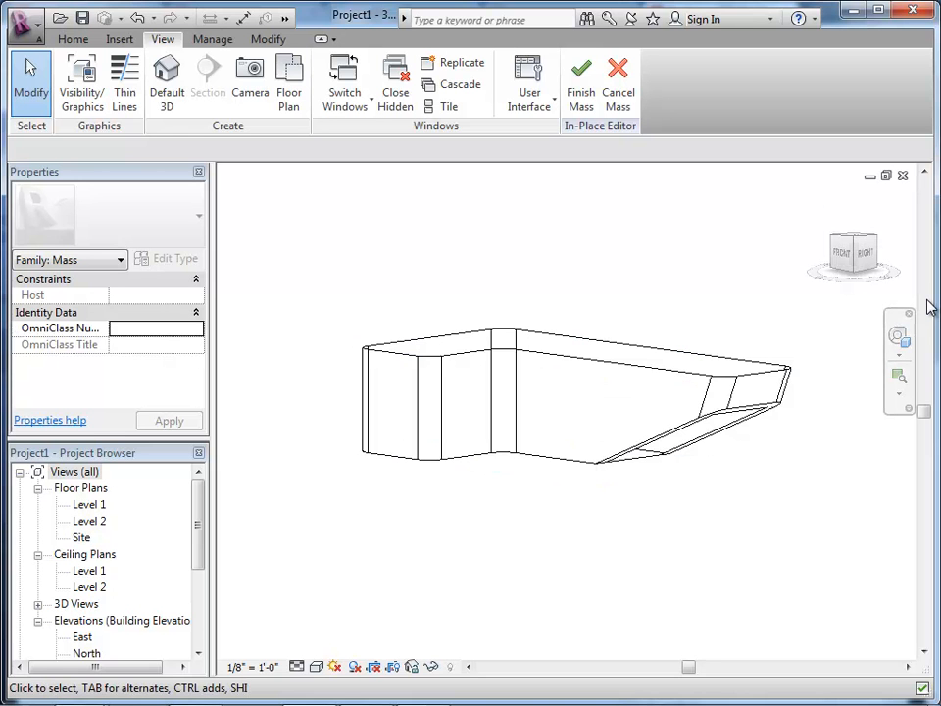
Step: Switch to Rhino to examine the original building model from several angles, and return to the Revit 3D view
{"action": "left_click", "coordinate": [366, 688]}
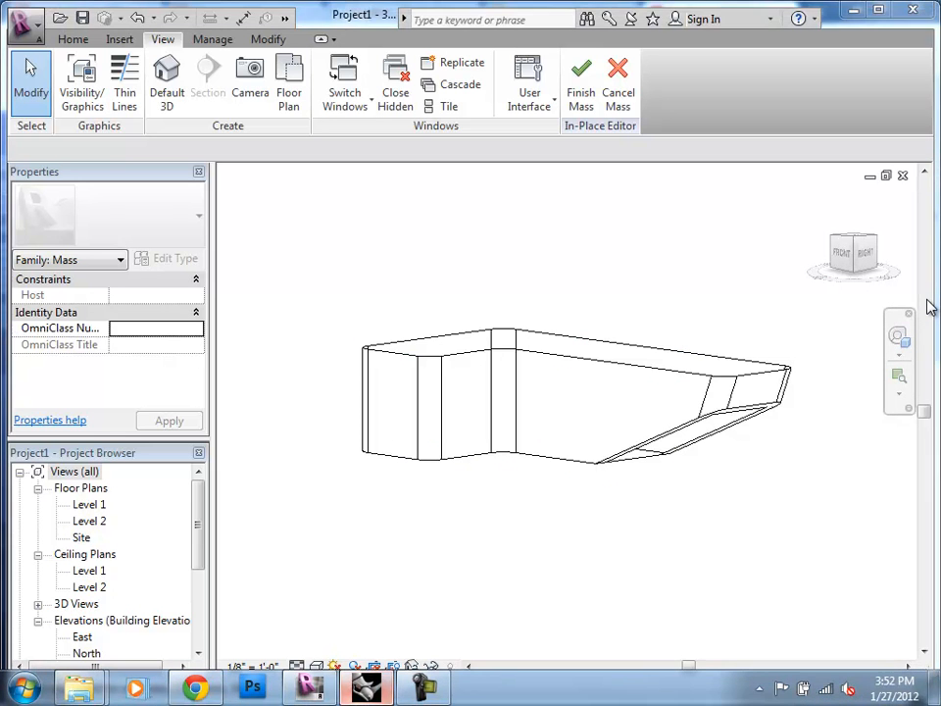
{"action": "scroll", "coordinate": [378, 392], "scroll_direction": "down", "scroll_amount": 5}
{"action": "right_click_drag", "start_coordinate": [422, 372], "coordinate": [377, 432]}
{"action": "scroll", "coordinate": [255, 451], "scroll_direction": "up", "scroll_amount": 5}
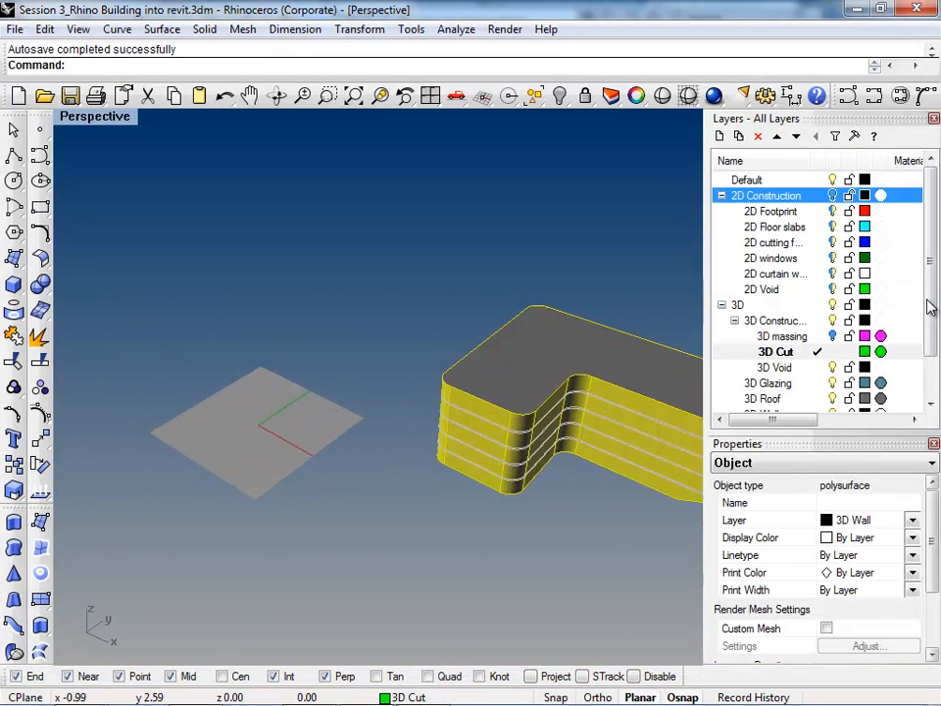
{"action": "scroll", "coordinate": [255, 432], "scroll_direction": "down", "scroll_amount": 2}
{"action": "right_click_drag", "start_coordinate": [304, 422], "coordinate": [390, 486]}
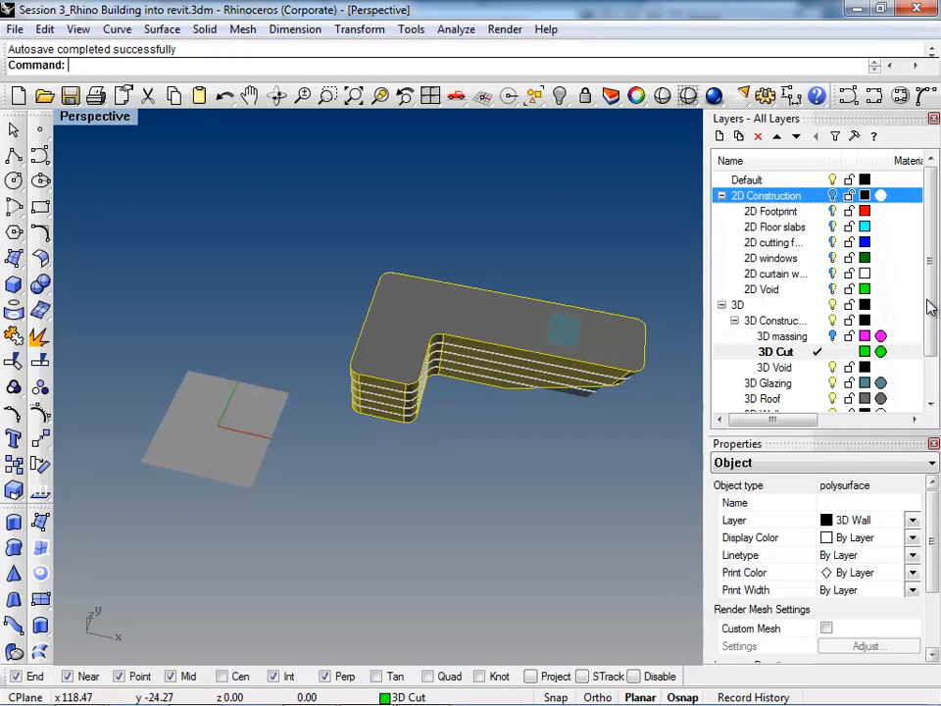
{"action": "right_click_drag", "start_coordinate": [412, 407], "coordinate": [456, 458]}
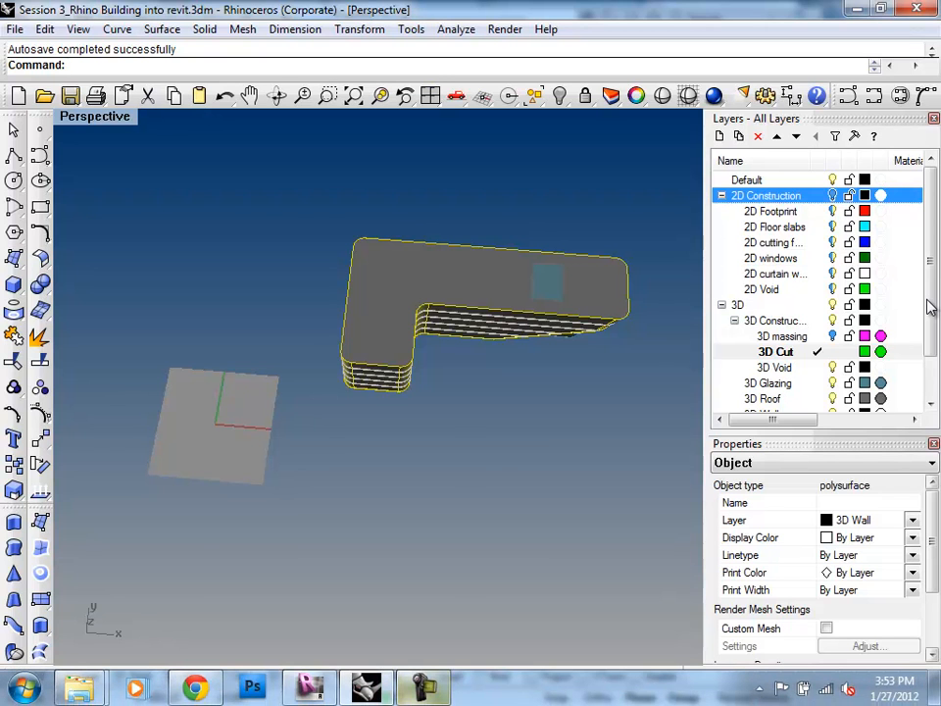
{"action": "mouse_move", "coordinate": [310, 688]}
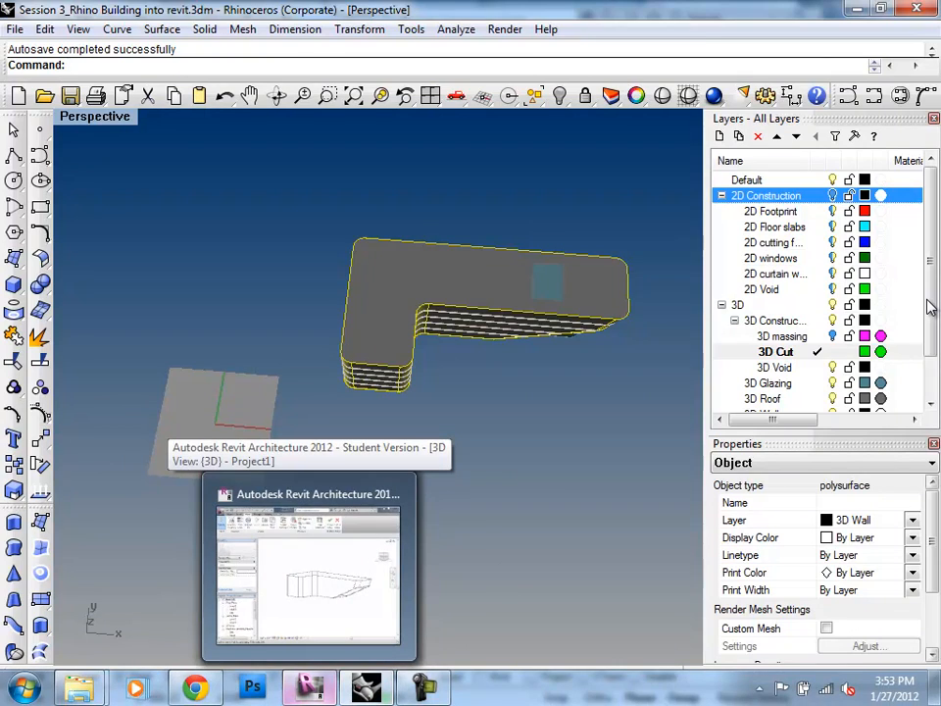
{"action": "left_click", "coordinate": [309, 569]}
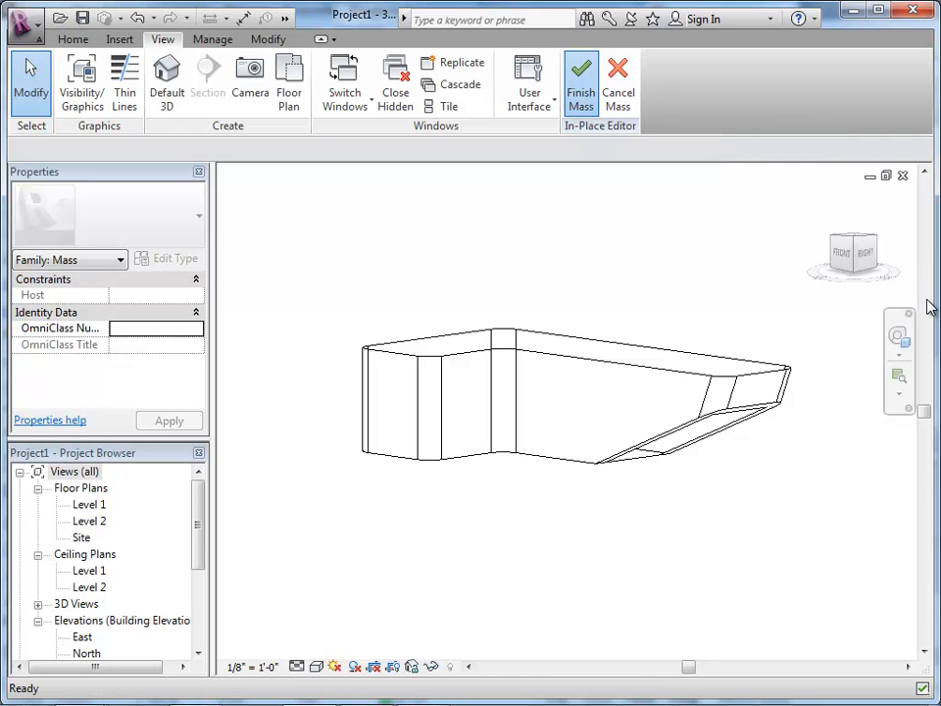
Step: Finish the in-place mass and set the 3D view's visual style to Shaded
{"action": "left_click", "coordinate": [581, 84]}
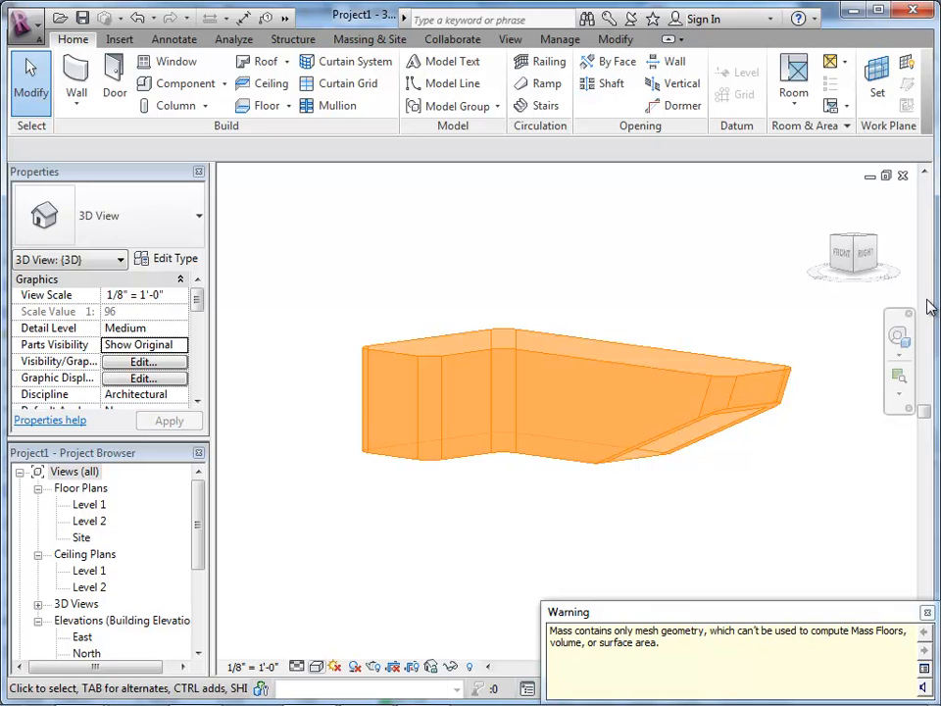
{"action": "left_click", "coordinate": [316, 666]}
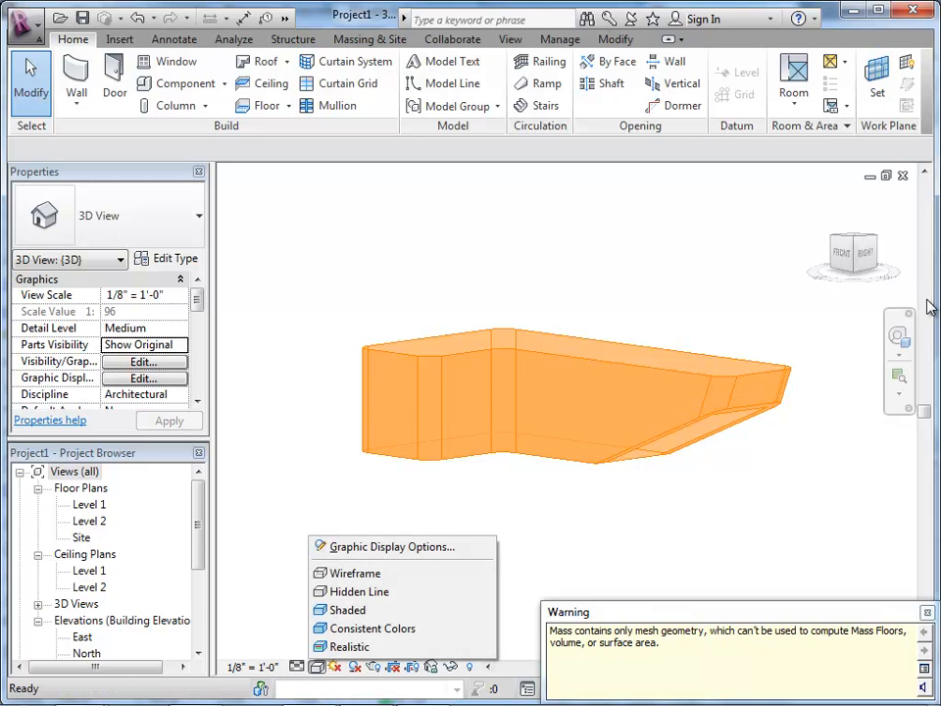
{"action": "key", "text": "Up"}
{"action": "key", "text": "Up"}
{"action": "key", "text": "Up"}
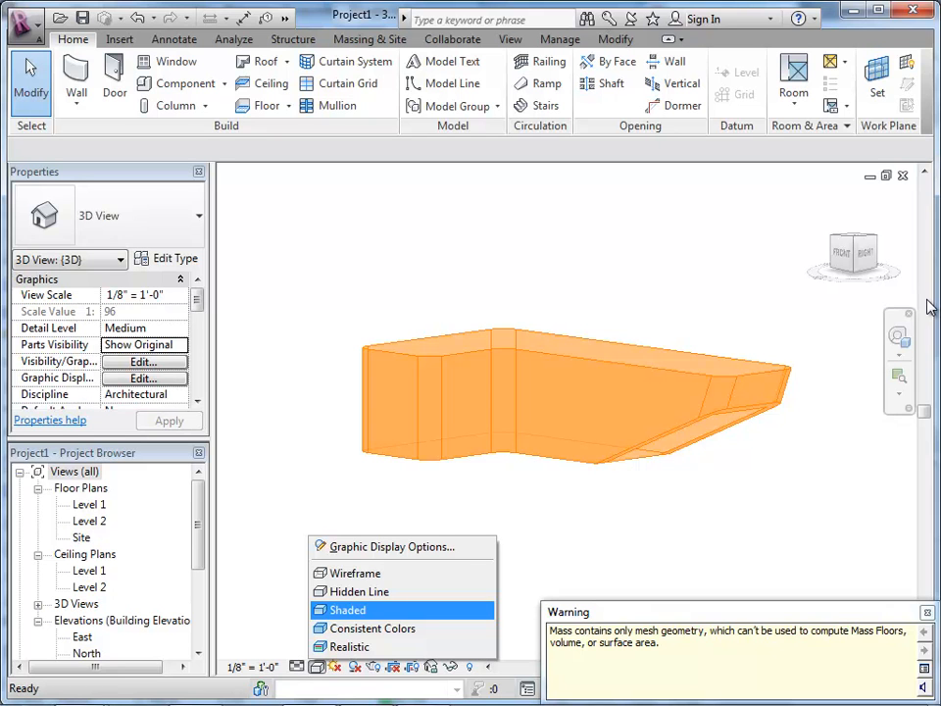
{"action": "left_click", "coordinate": [349, 610]}
{"action": "scroll", "coordinate": [748, 424], "scroll_direction": "up", "scroll_amount": 3}
{"action": "scroll", "coordinate": [509, 549], "scroll_direction": "down", "scroll_amount": 5}
{"action": "scroll", "coordinate": [534, 500], "scroll_direction": "up", "scroll_amount": 3}
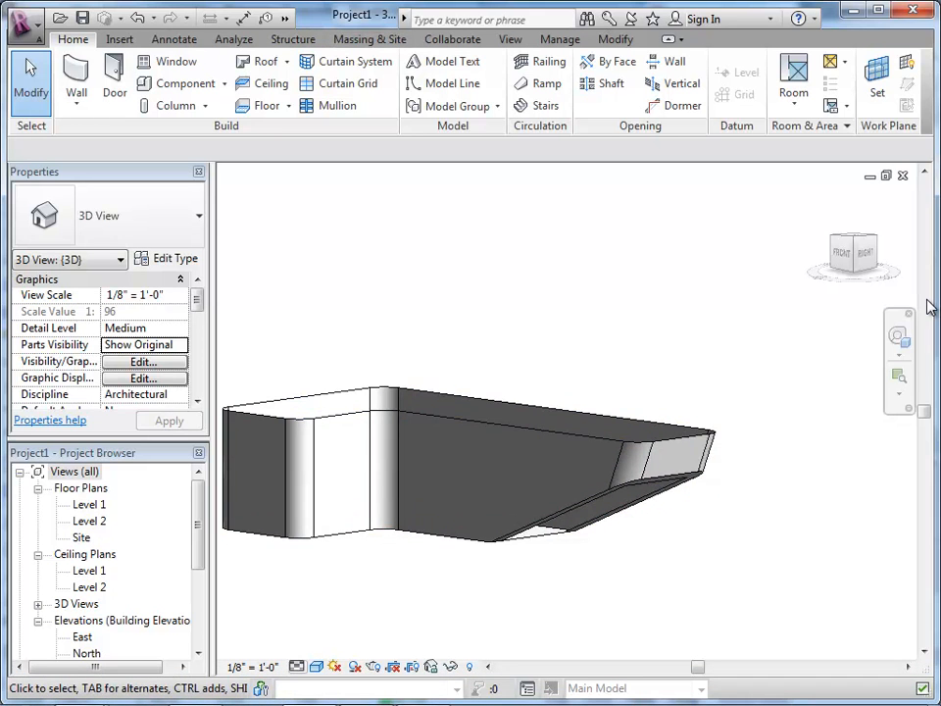
{"action": "left_click", "coordinate": [297, 666]}
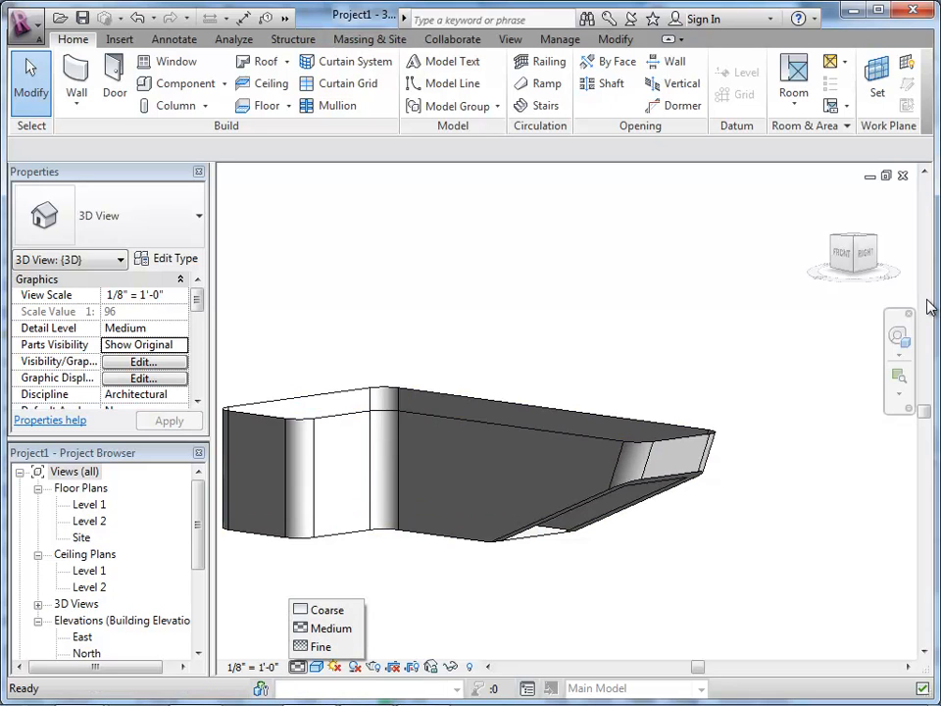
{"action": "left_click", "coordinate": [316, 667]}
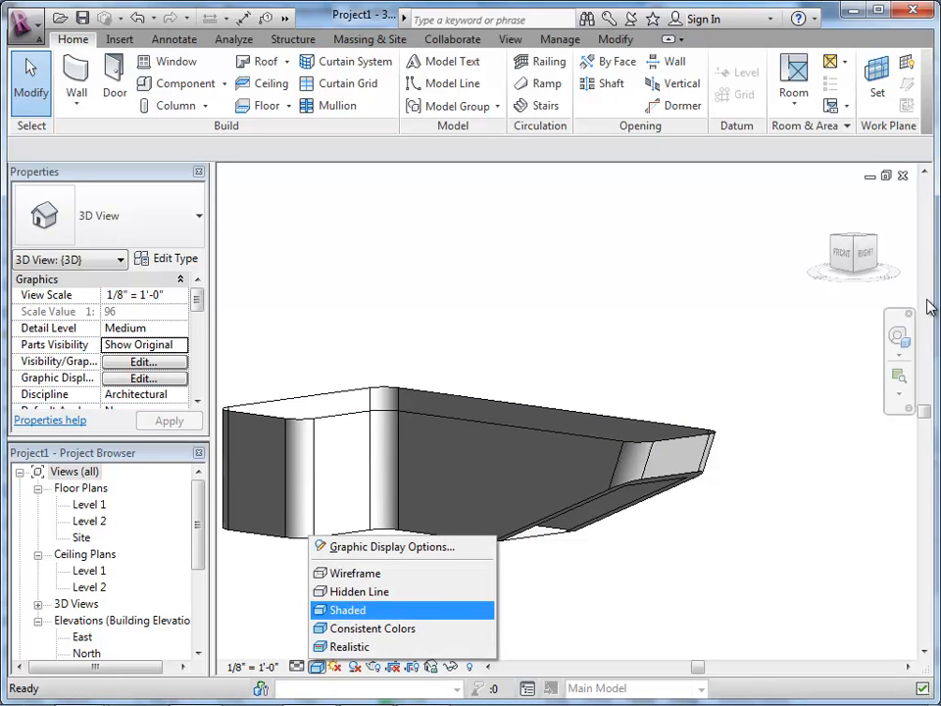
{"action": "left_click", "coordinate": [348, 610]}
{"action": "scroll", "coordinate": [631, 600], "scroll_direction": "down", "scroll_amount": 1}
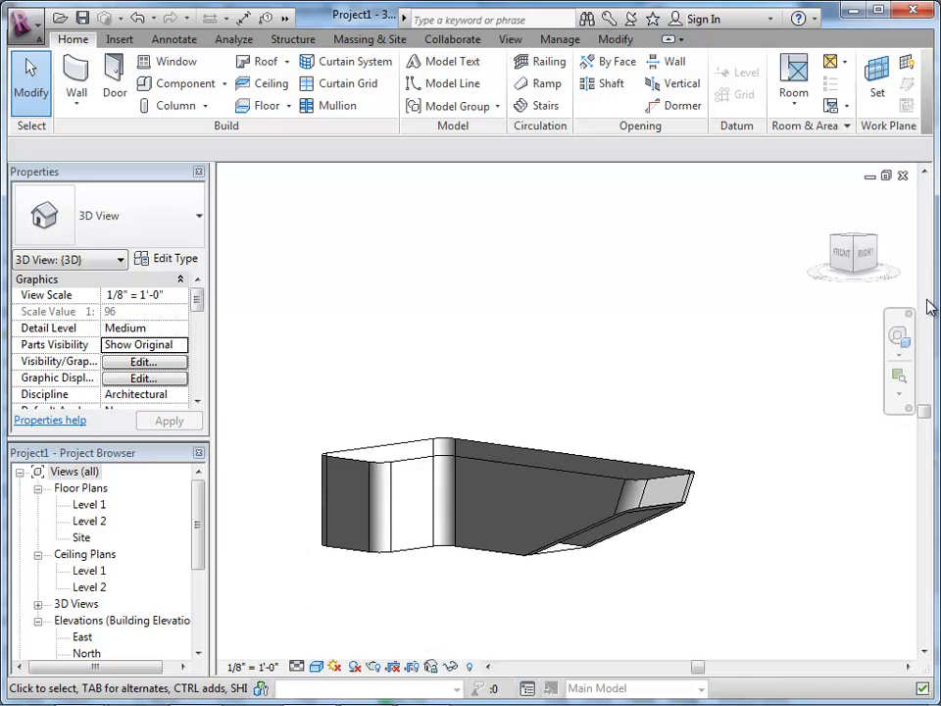
{"action": "scroll", "coordinate": [434, 578], "scroll_direction": "up", "scroll_amount": 1}
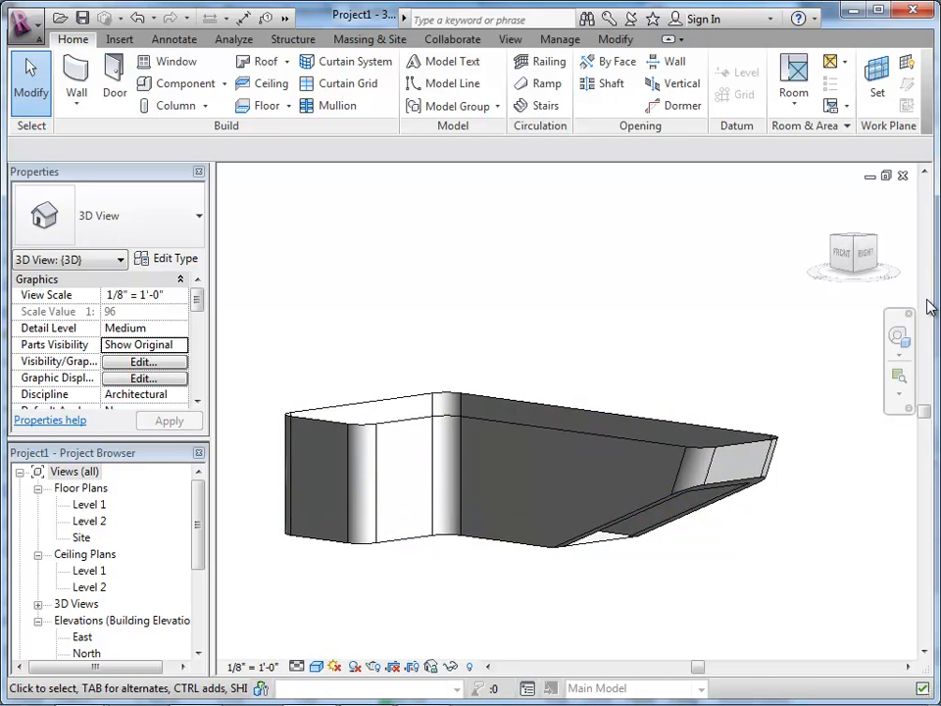
{"action": "scroll", "coordinate": [929, 307], "scroll_direction": "up", "scroll_amount": 1}
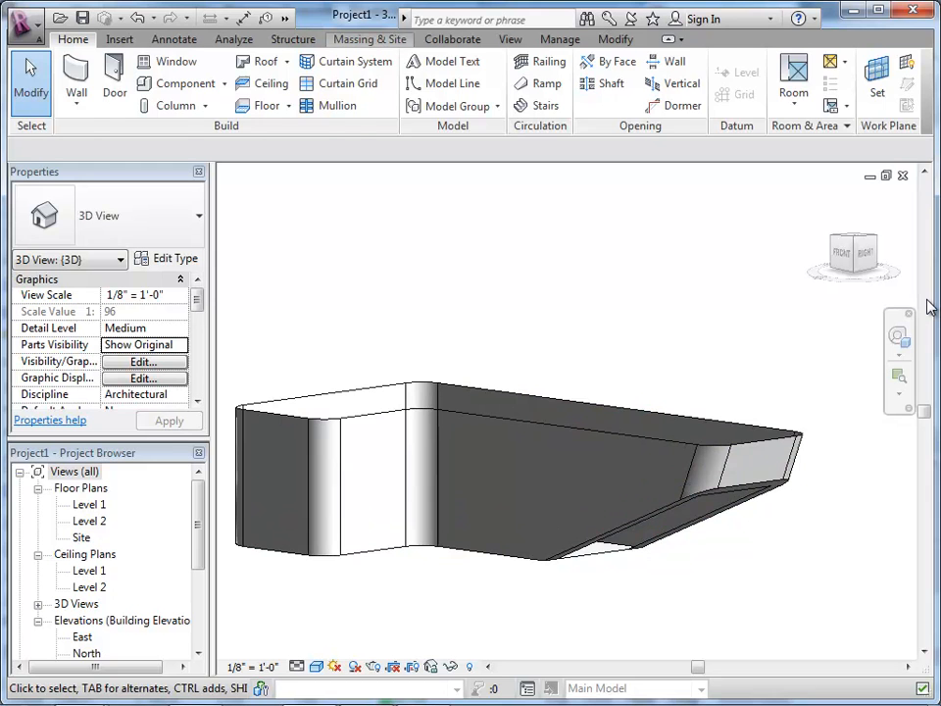
Step: Start a wall by face on the mass and choose the Generic - 4" Brick basic wall type
{"action": "left_click", "coordinate": [370, 39]}
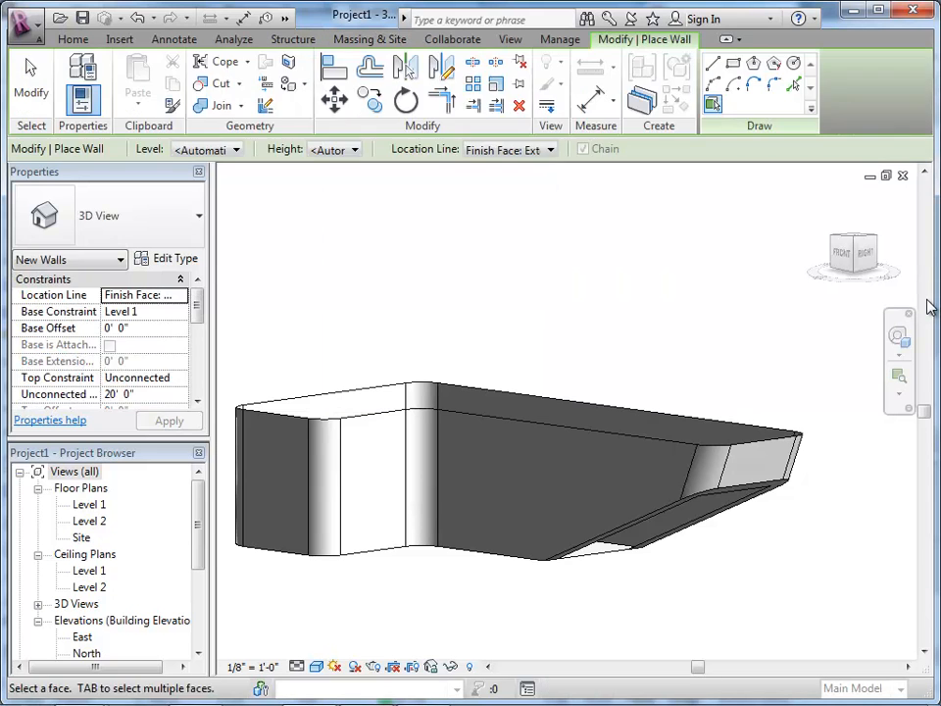
{"action": "mouse_move", "coordinate": [930, 307]}
{"action": "middle_mouse_down", "text": "shift"}
{"action": "mouse_move", "coordinate": [937, 312]}
{"action": "mouse_move", "coordinate": [930, 306]}
{"action": "middle_mouse_up", "text": "shift"}
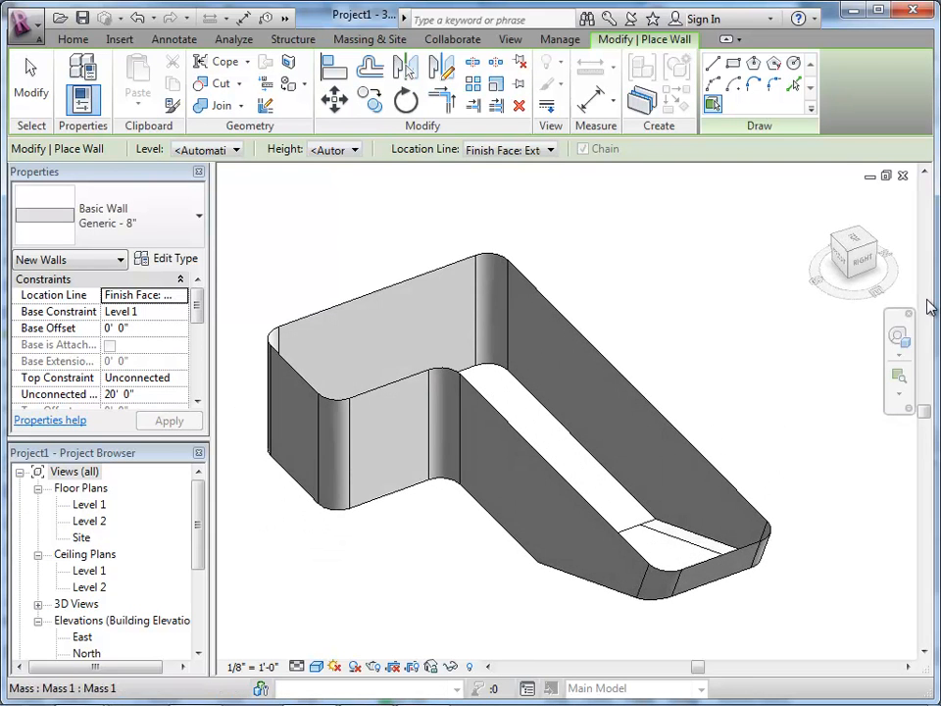
{"action": "key", "text": "alt+Down"}
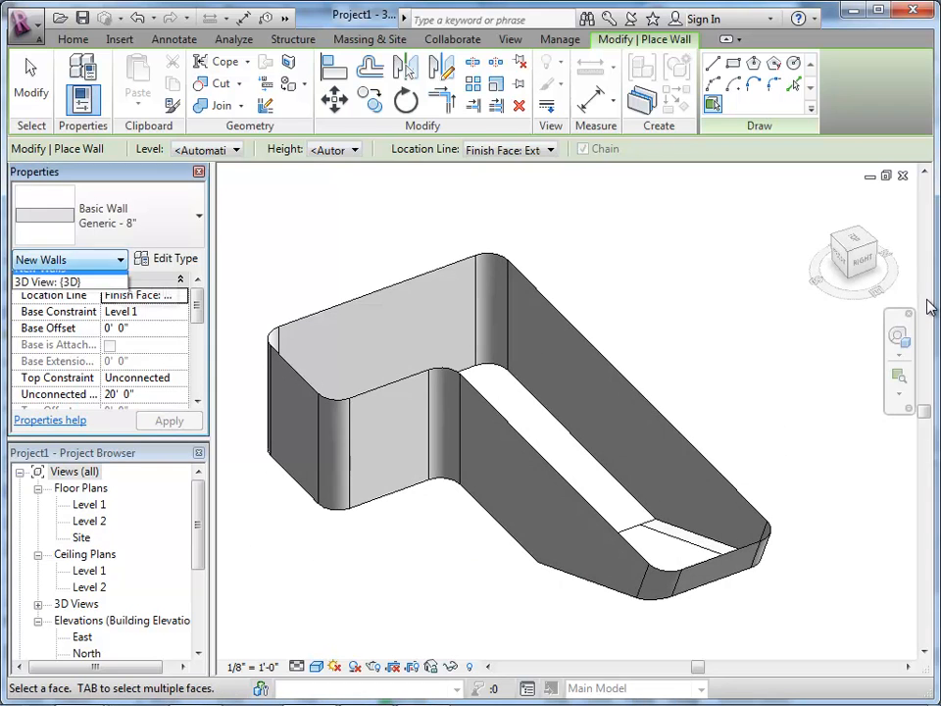
{"action": "key", "text": "Escape"}
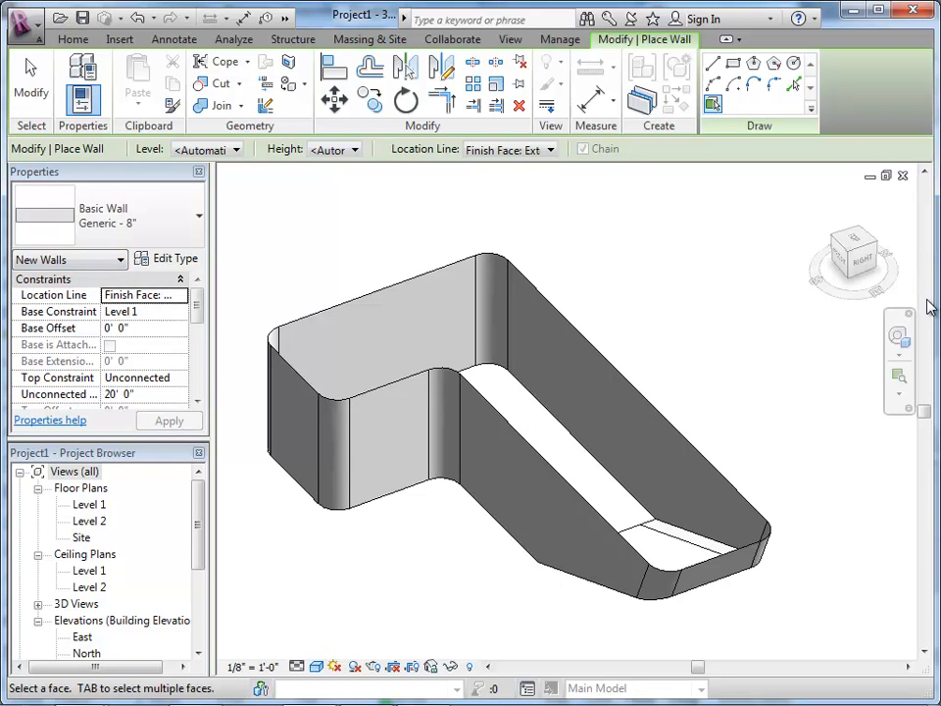
{"action": "left_click", "coordinate": [147, 216]}
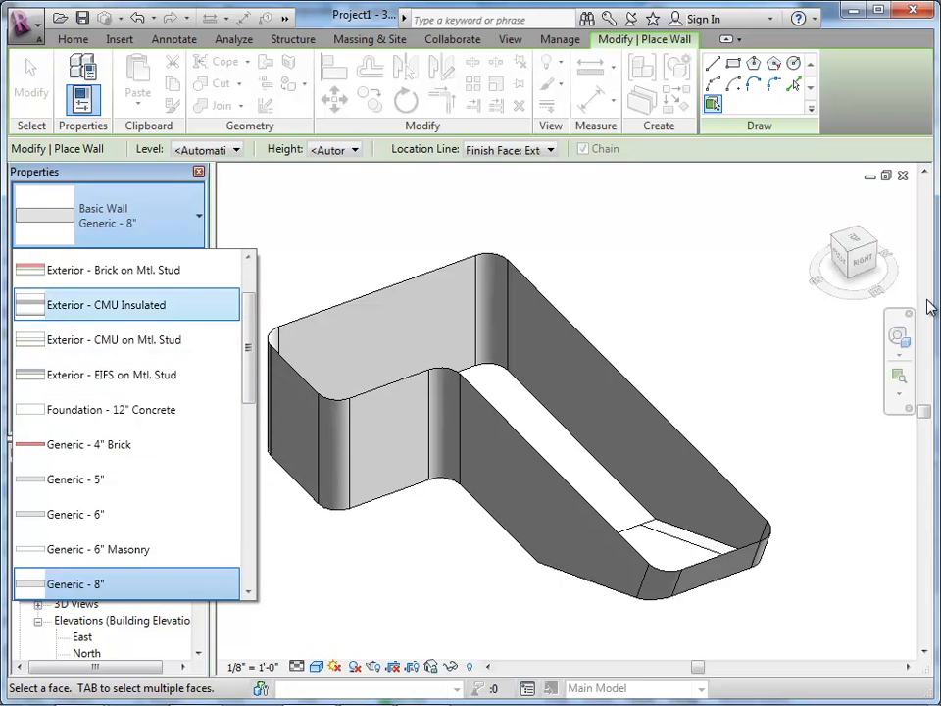
{"action": "scroll", "coordinate": [127, 422], "scroll_direction": "down", "scroll_amount": 5}
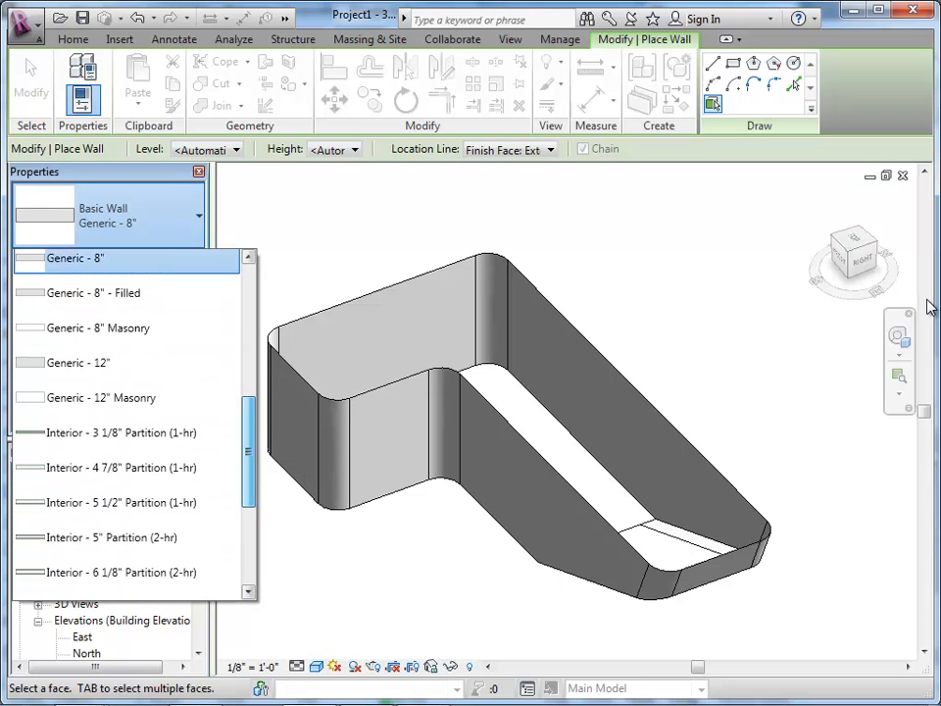
{"action": "scroll", "coordinate": [128, 422], "scroll_direction": "up", "scroll_amount": 3}
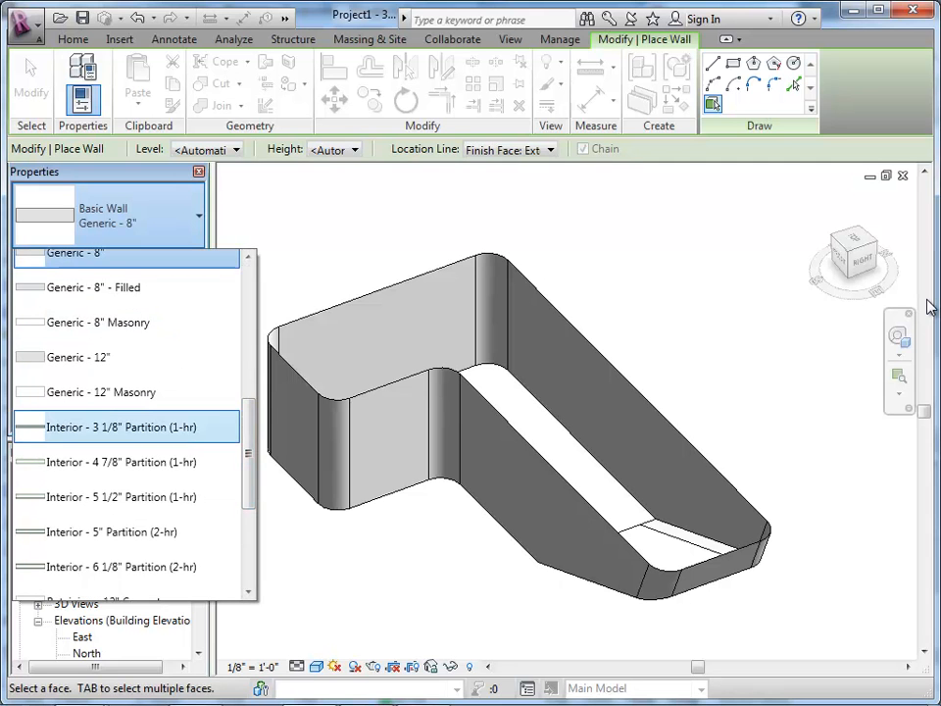
{"action": "scroll", "coordinate": [128, 422], "scroll_direction": "up", "scroll_amount": 3}
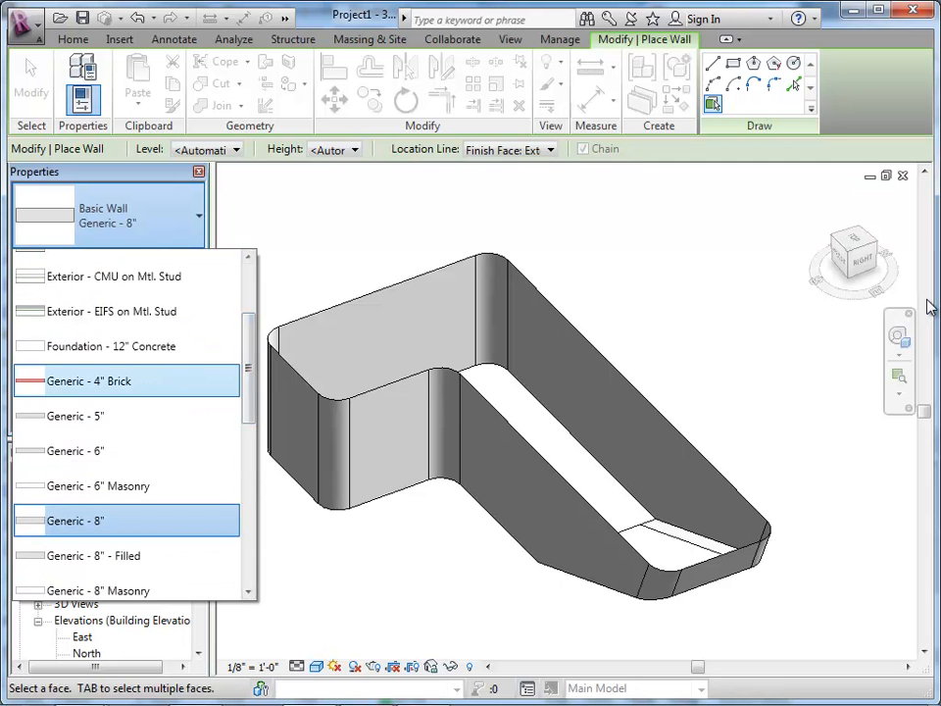
{"action": "left_click", "coordinate": [108, 378]}
Step: Set the new walls' level to Level 1 and their location line to Finish Face: Interior
{"action": "middle_click_drag", "start_coordinate": [460, 520], "coordinate": [490, 422], "text": "shift"}
{"action": "scroll", "coordinate": [490, 422], "scroll_direction": "up", "scroll_amount": 2}
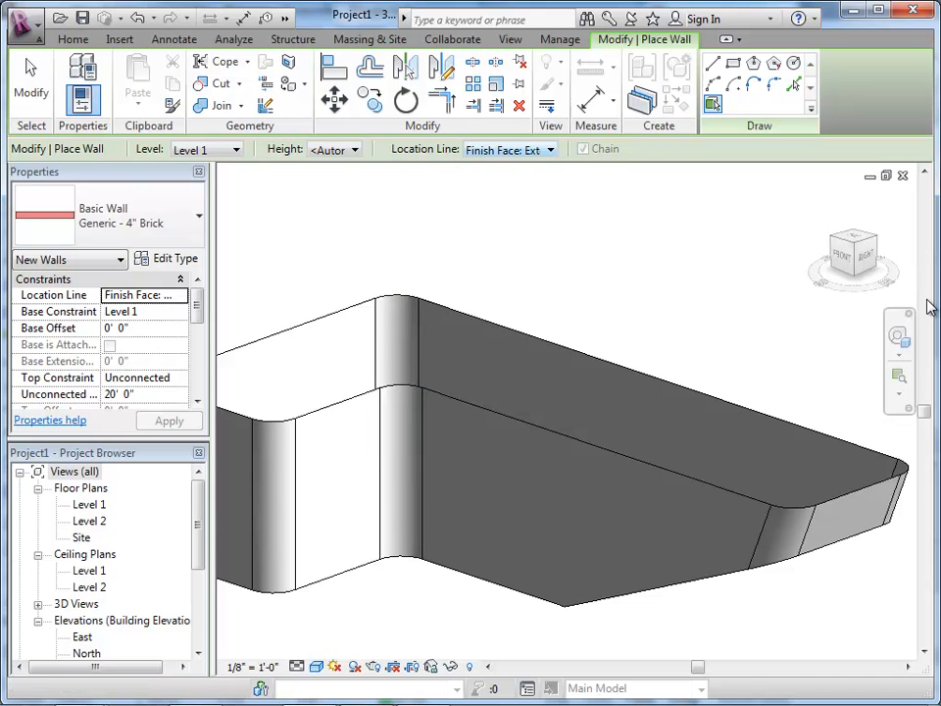
{"action": "left_click", "coordinate": [551, 150]}
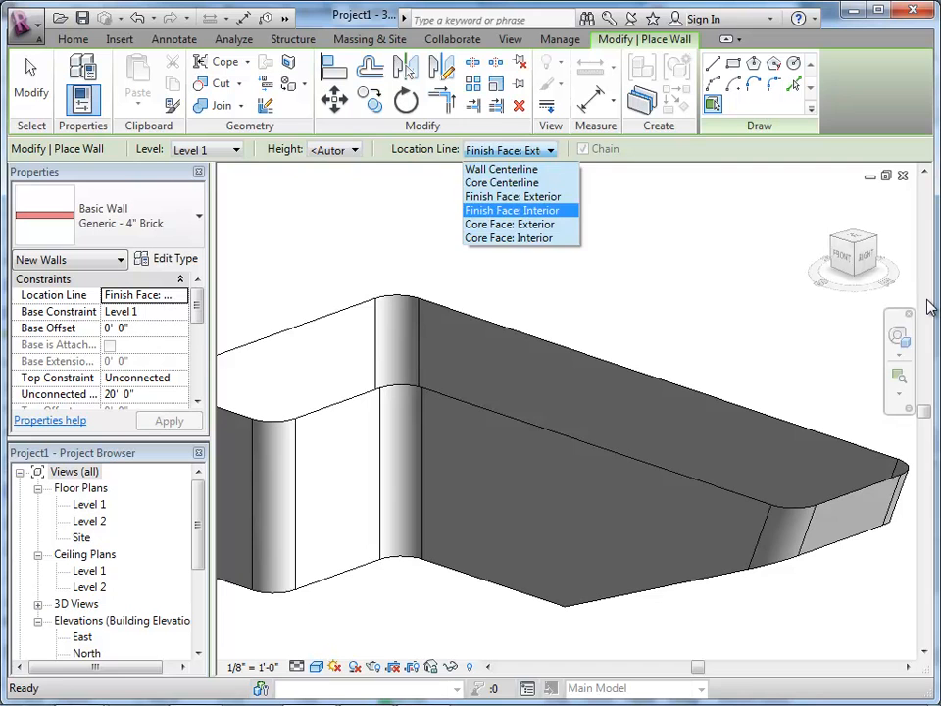
{"action": "left_click", "coordinate": [511, 210]}
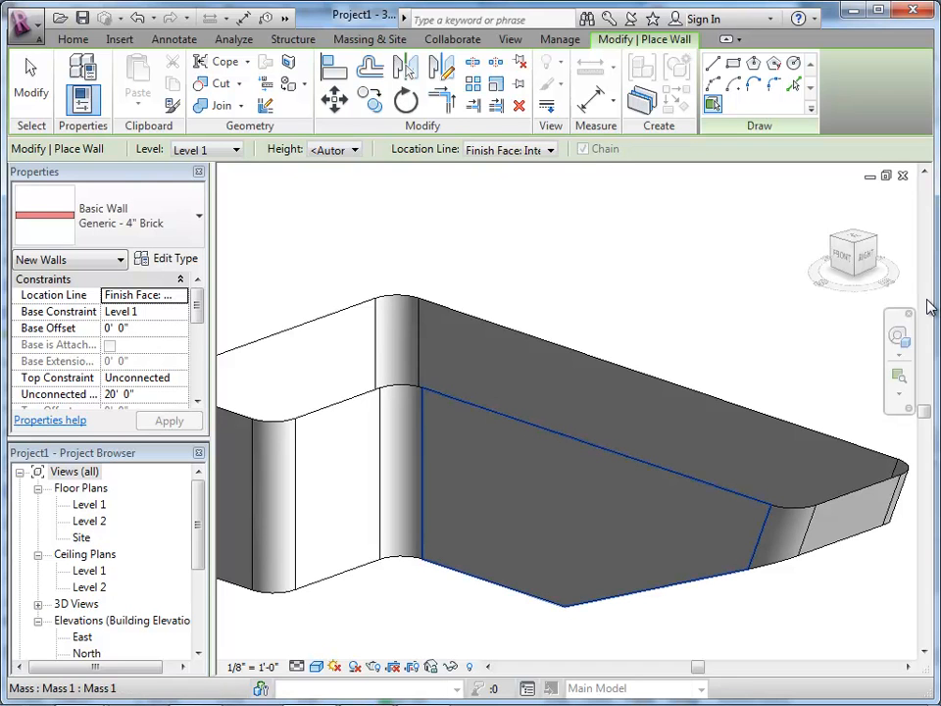
Step: Apply brick walls to the mass's long front face, the sloped end face and the two rounded corners beside it
{"action": "left_click", "coordinate": [647, 515]}
{"action": "scroll", "coordinate": [783, 506], "scroll_direction": "up", "scroll_amount": 1}
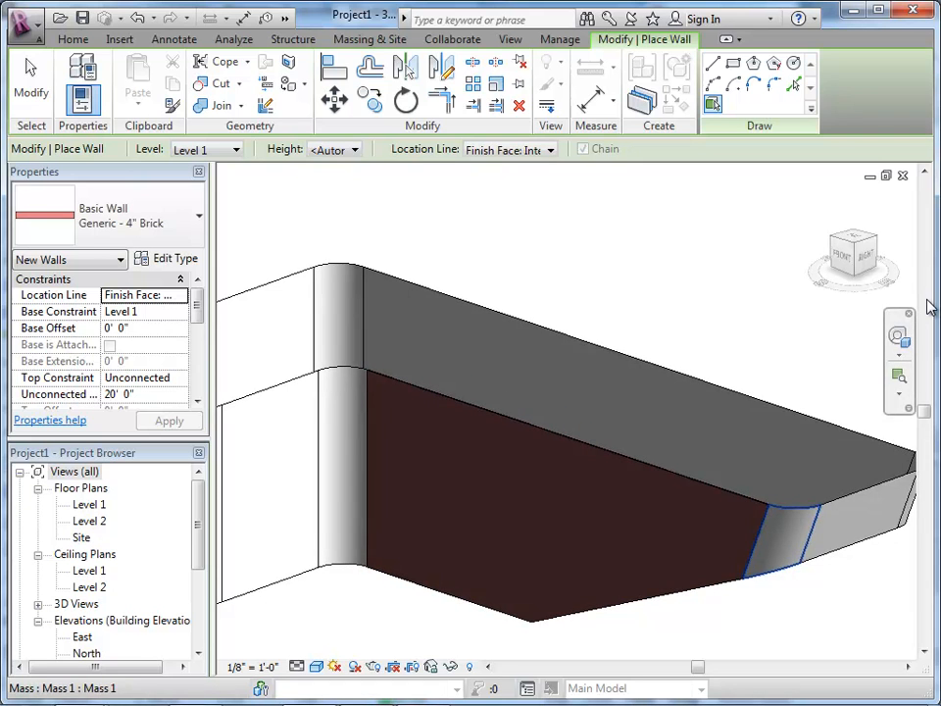
{"action": "left_click", "coordinate": [782, 539]}
{"action": "scroll", "coordinate": [382, 428], "scroll_direction": "down", "scroll_amount": 3}
{"action": "scroll", "coordinate": [729, 466], "scroll_direction": "up", "scroll_amount": 4}
{"action": "left_click", "coordinate": [696, 488]}
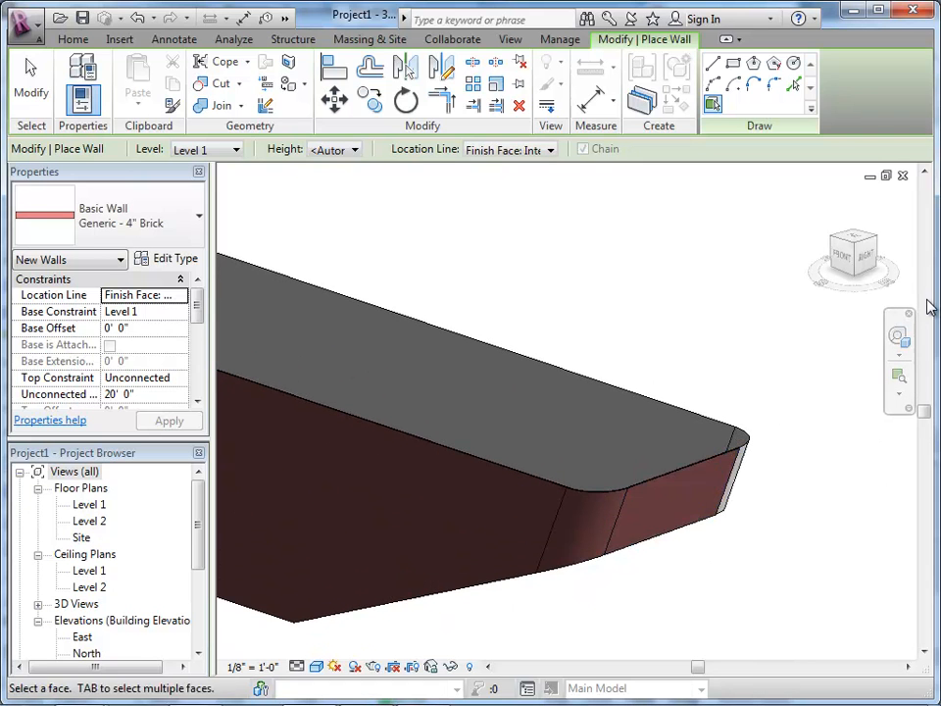
{"action": "scroll", "coordinate": [735, 451], "scroll_direction": "up", "scroll_amount": 1}
{"action": "left_click", "coordinate": [724, 480]}
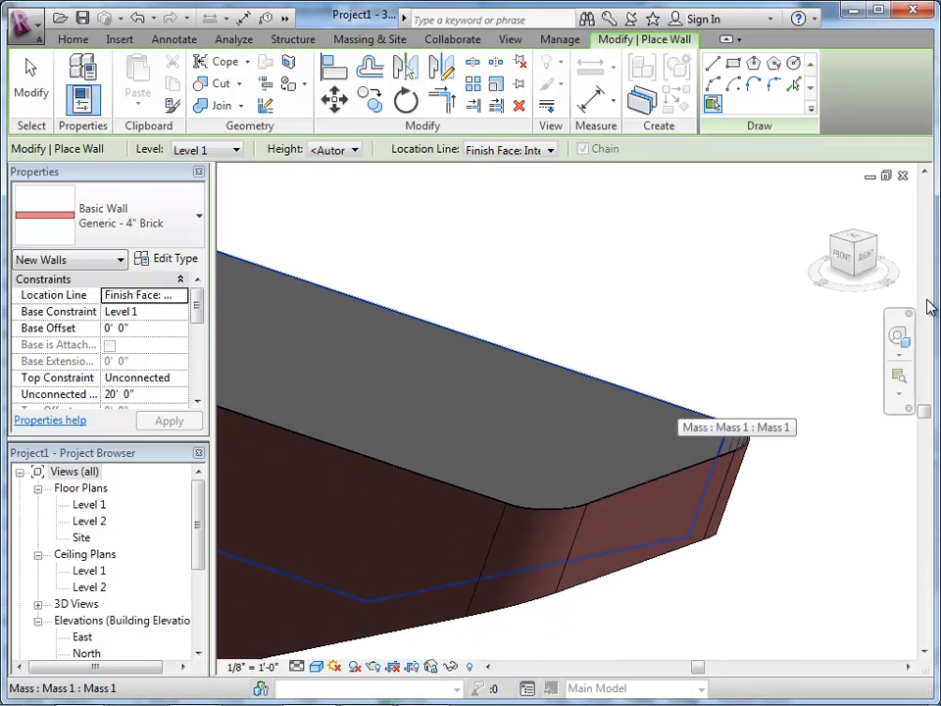
Step: Apply brick walls to the mass's long rear face, the adjoining rounded rear corner and the short rear face
{"action": "left_click", "coordinate": [686, 436]}
{"action": "scroll", "coordinate": [750, 510], "scroll_direction": "down", "scroll_amount": 4}
{"action": "scroll", "coordinate": [432, 380], "scroll_direction": "up", "scroll_amount": 2}
{"action": "scroll", "coordinate": [386, 347], "scroll_direction": "up", "scroll_amount": 2}
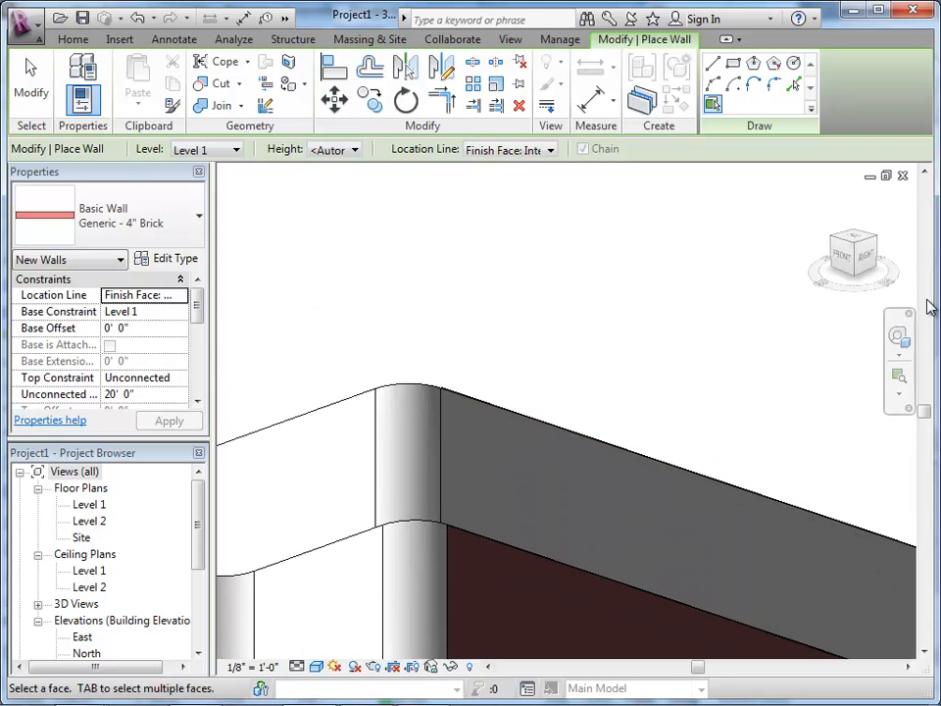
{"action": "left_click", "coordinate": [407, 422]}
{"action": "left_click", "coordinate": [338, 442]}
{"action": "scroll", "coordinate": [526, 318], "scroll_direction": "down", "scroll_amount": 2}
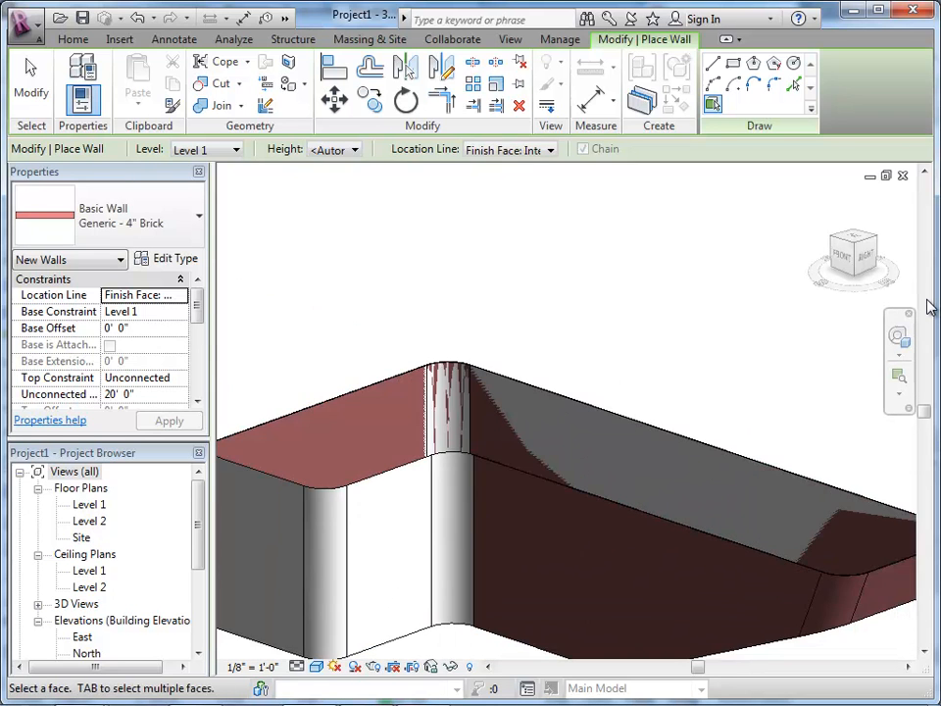
Step: Apply brick walls to the far rounded corner and the flat end face of the mass's wide wing
{"action": "scroll", "coordinate": [446, 412], "scroll_direction": "down", "scroll_amount": 2}
{"action": "scroll", "coordinate": [323, 436], "scroll_direction": "up", "scroll_amount": 4}
{"action": "left_click", "coordinate": [320, 476]}
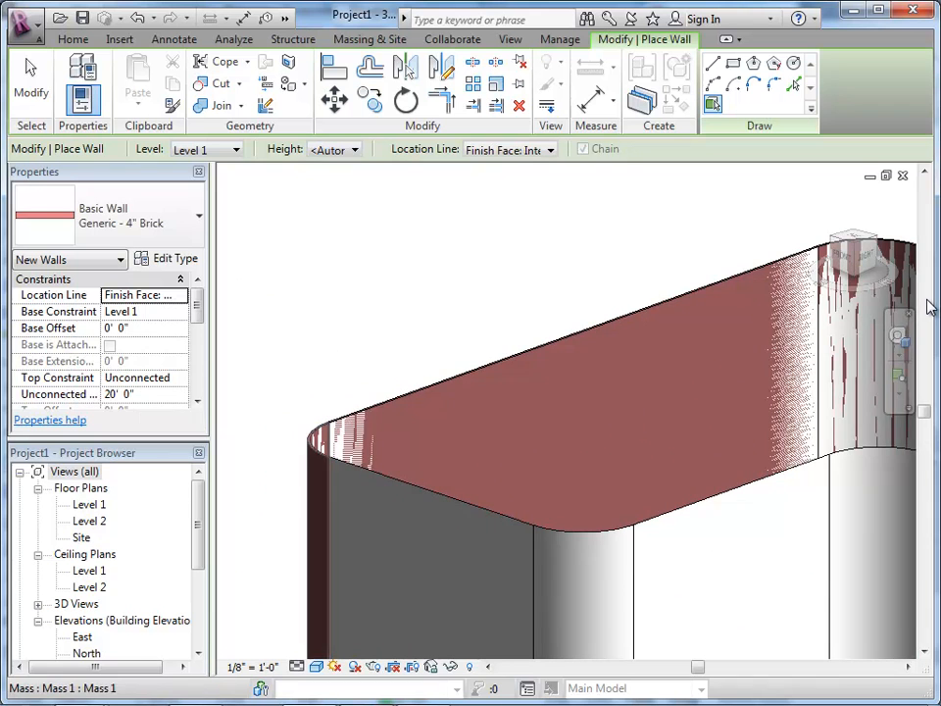
{"action": "left_click", "coordinate": [363, 500]}
{"action": "scroll", "coordinate": [329, 403], "scroll_direction": "down", "scroll_amount": 1}
{"action": "scroll", "coordinate": [548, 500], "scroll_direction": "up", "scroll_amount": 1}
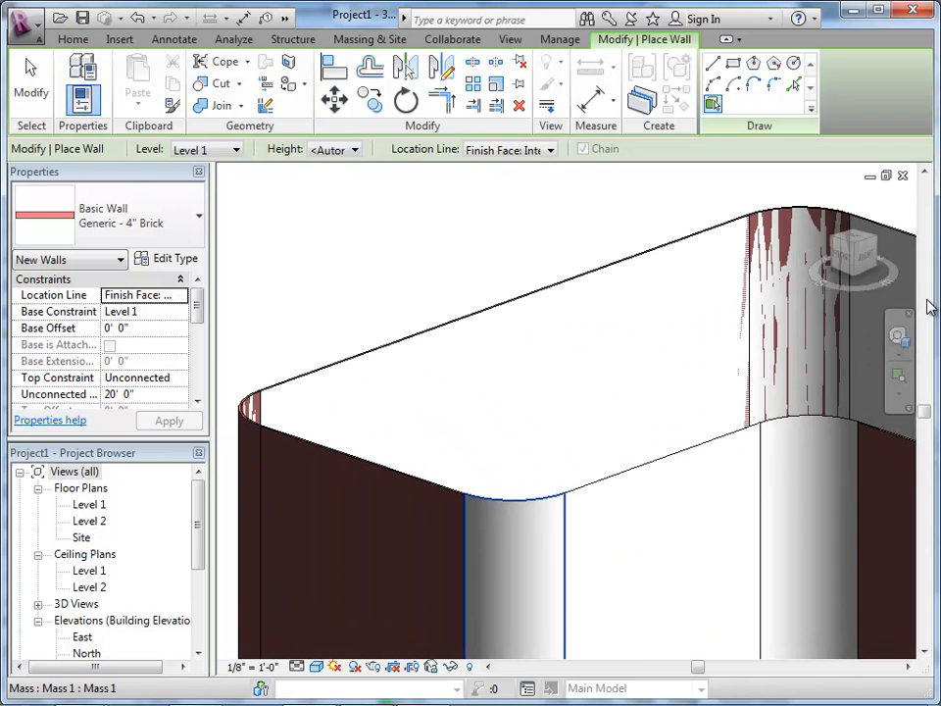
Step: Apply brick walls to the wide wing's rounded front corner, its front face and the inner curved corner, and end wall placement
{"action": "left_click", "coordinate": [520, 549]}
{"action": "left_click", "coordinate": [647, 539]}
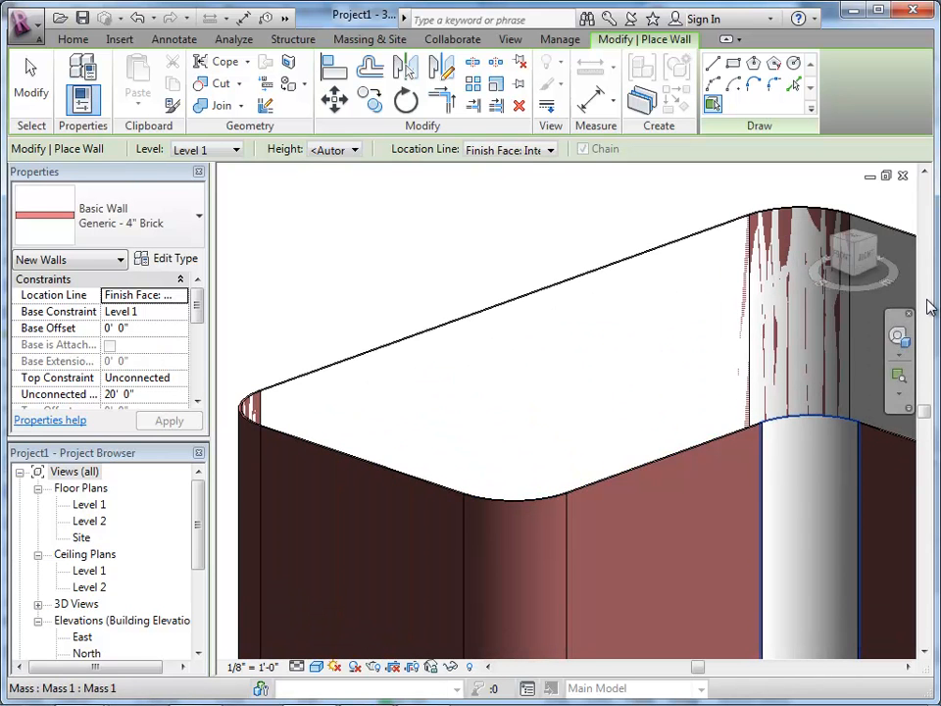
{"action": "left_click", "coordinate": [810, 539]}
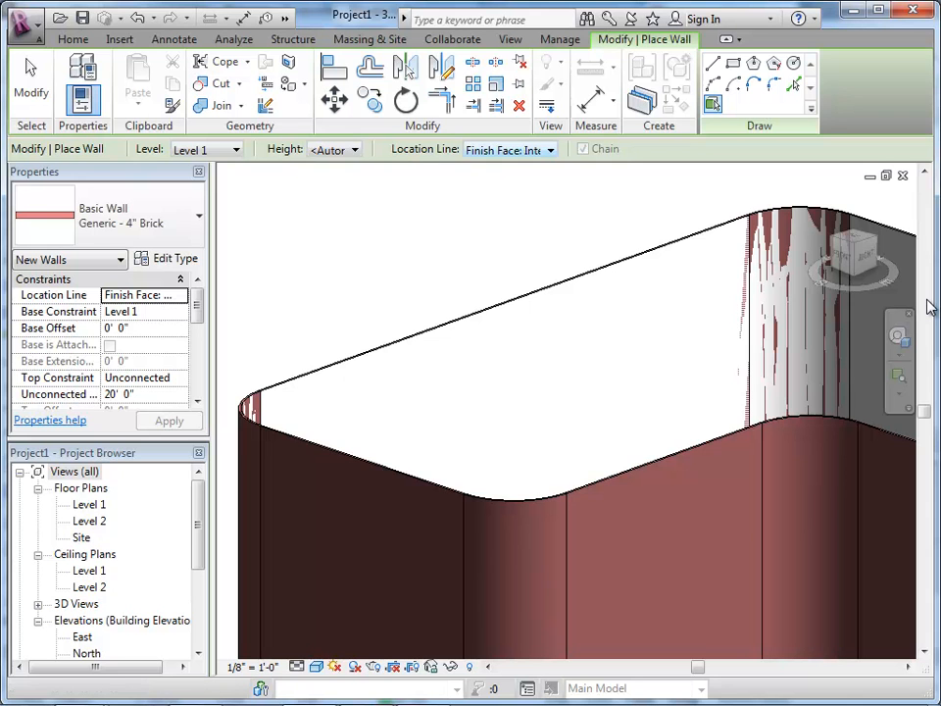
{"action": "scroll", "coordinate": [421, 309], "scroll_direction": "down", "scroll_amount": 8}
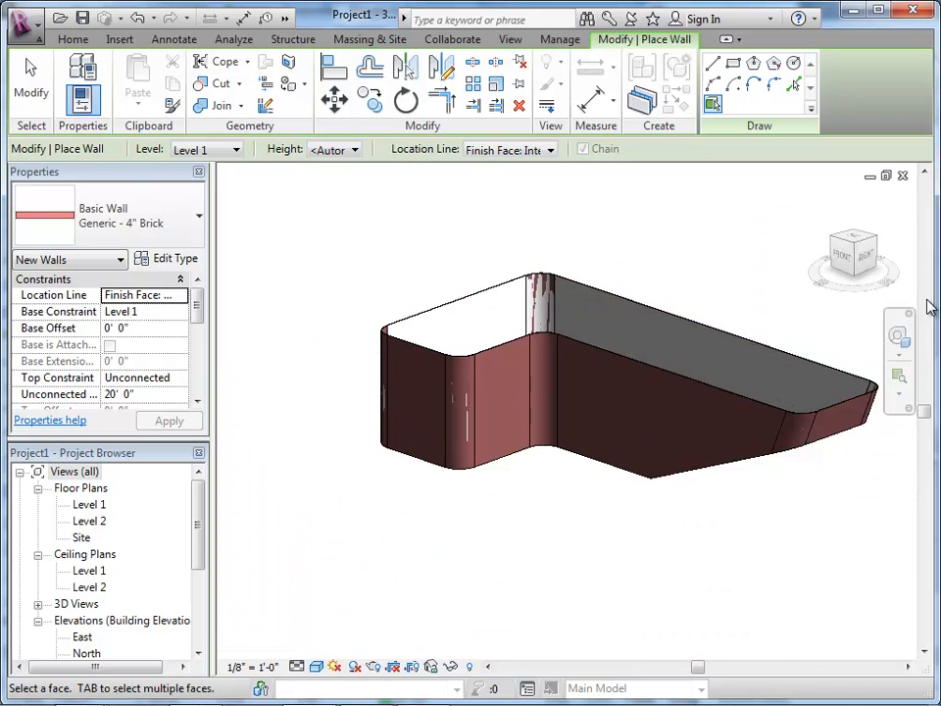
{"action": "scroll", "coordinate": [630, 352], "scroll_direction": "up", "scroll_amount": 4}
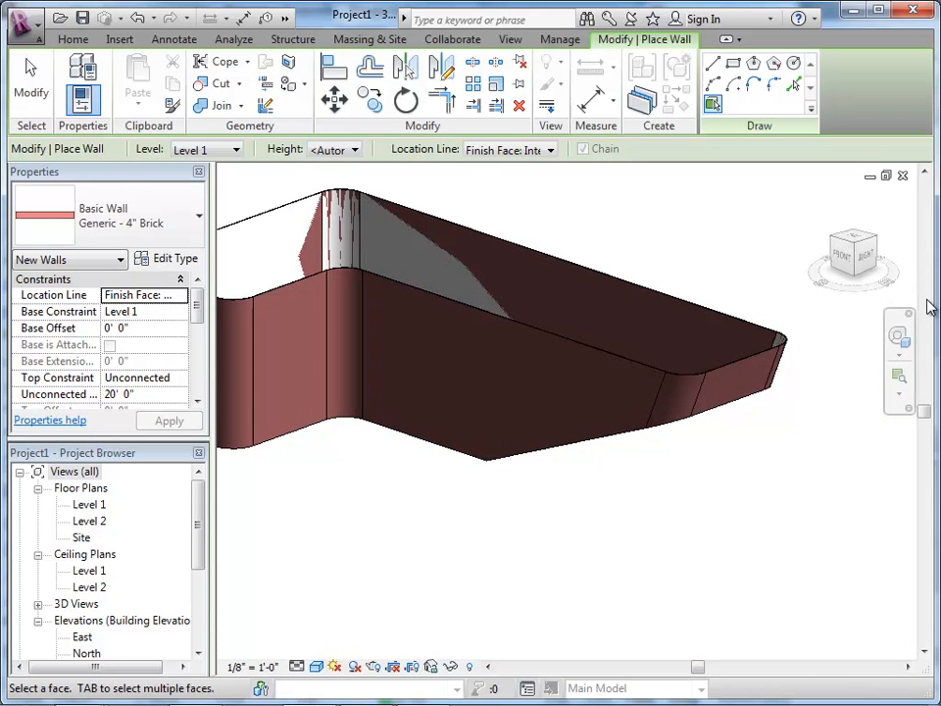
{"action": "key", "text": "Escape"}
{"action": "key", "text": "Escape"}
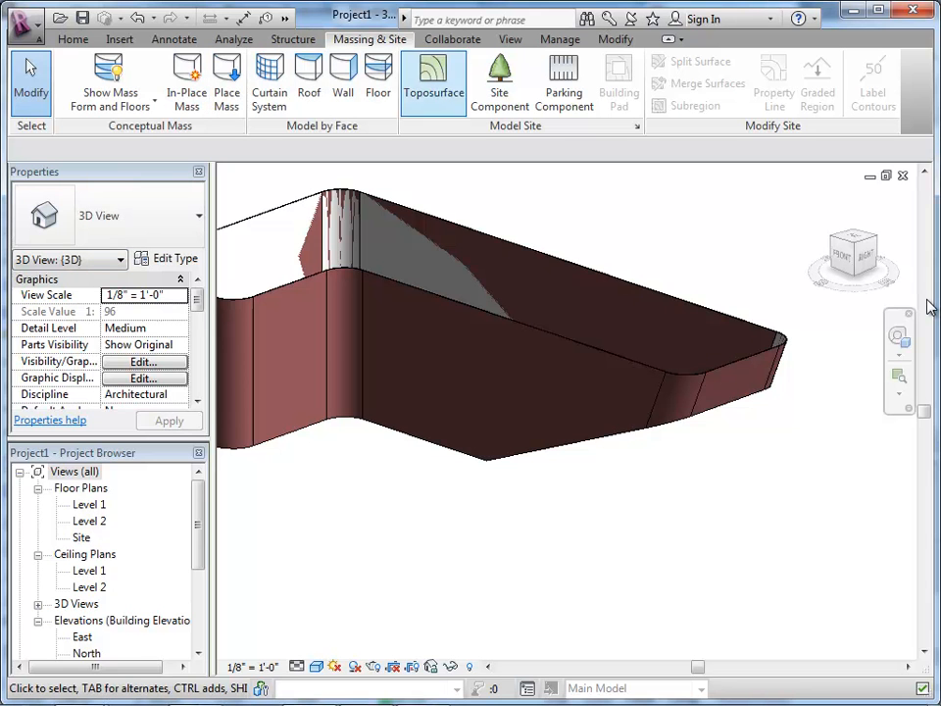
Step: Hide the mass element in the 3D view so that only the brick walls show
{"action": "mouse_move", "coordinate": [930, 306]}
{"action": "middle_mouse_down", "text": "shift"}
{"action": "mouse_move", "coordinate": [936, 312]}
{"action": "mouse_move", "coordinate": [930, 307]}
{"action": "middle_mouse_up", "text": "shift"}
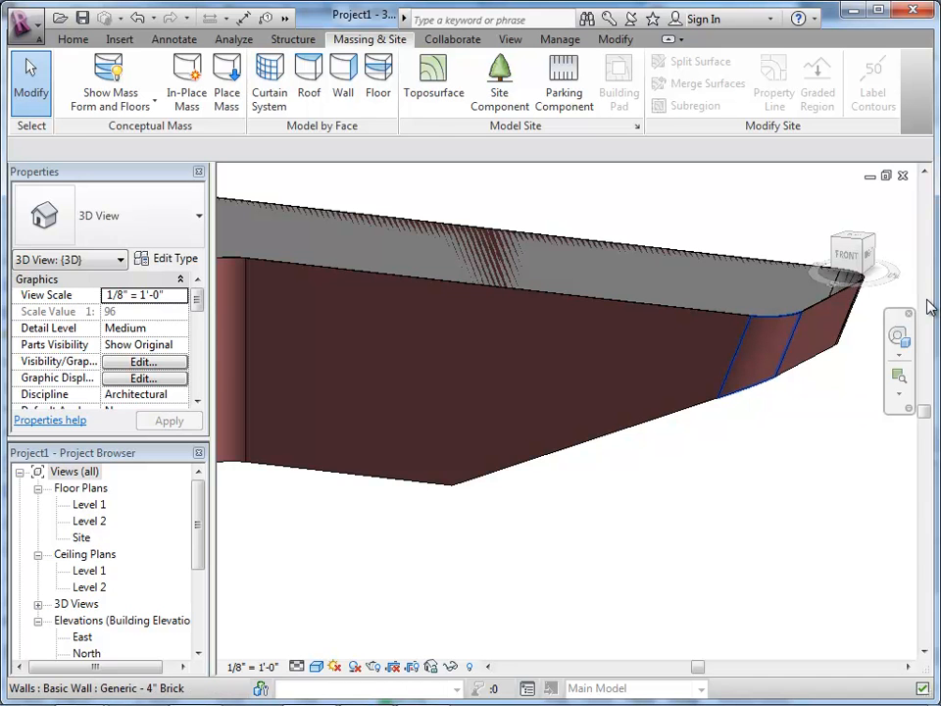
{"action": "left_click", "coordinate": [930, 307]}
{"action": "scroll", "coordinate": [931, 307], "scroll_direction": "down", "scroll_amount": 1}
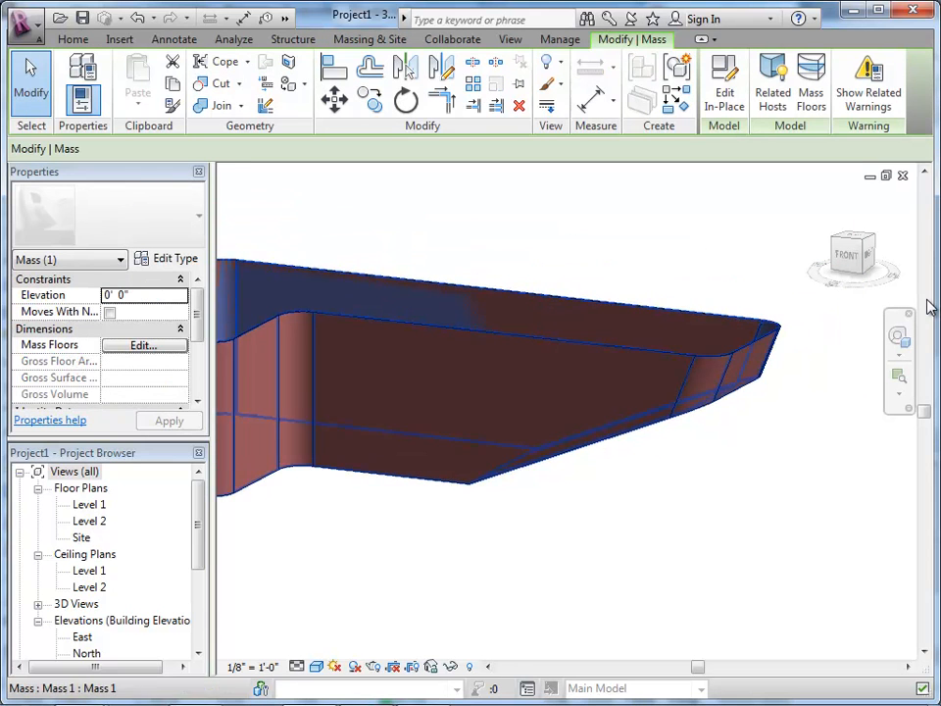
{"action": "right_click", "coordinate": [531, 322]}
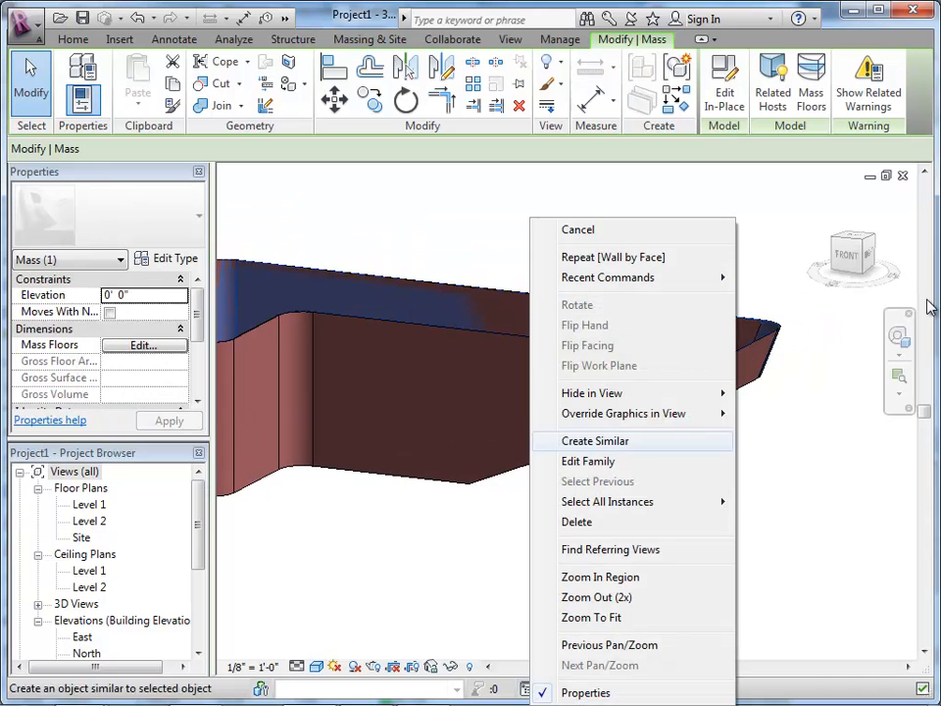
{"action": "mouse_move", "coordinate": [592, 393]}
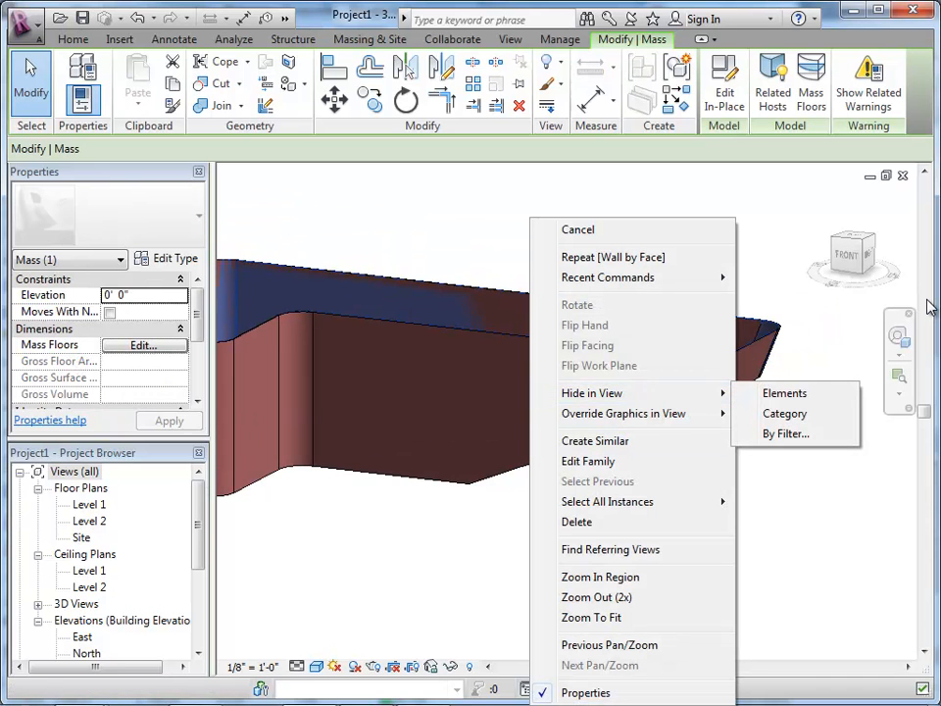
{"action": "left_click", "coordinate": [785, 393]}
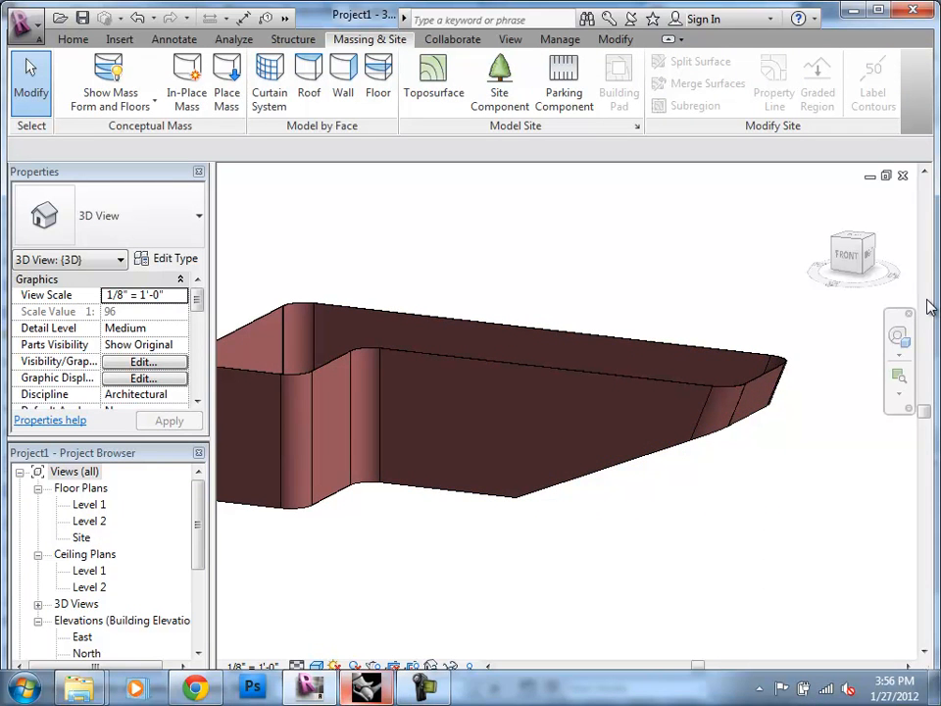
Step: Try placing a Single-Flush 36" x 84" door in the long front wall, about 17'-6" from the inner curved corner
{"action": "mouse_move", "coordinate": [367, 687]}
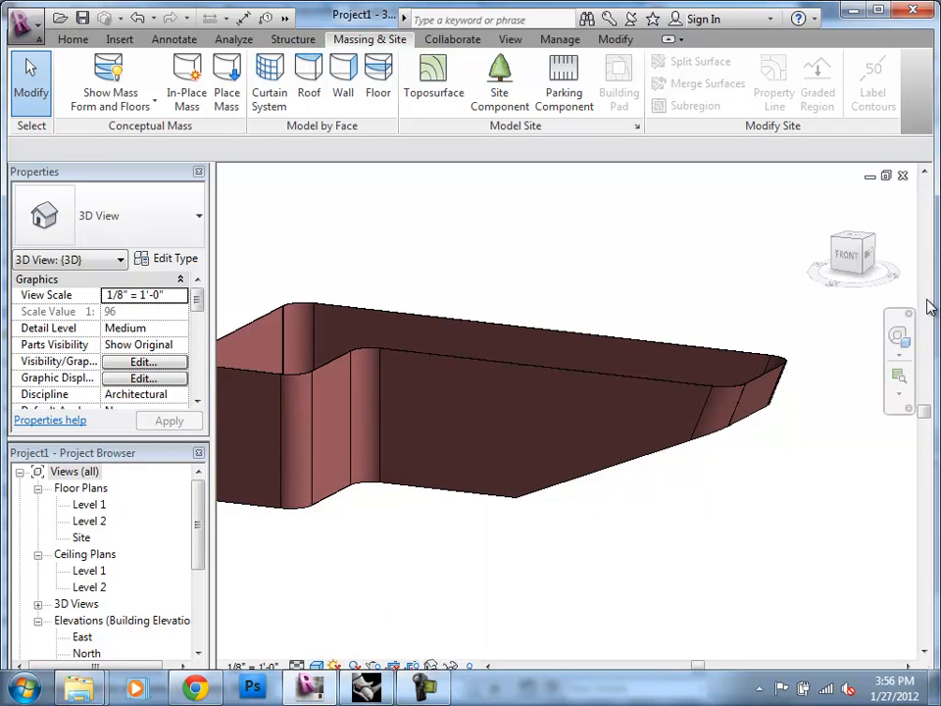
{"action": "left_click", "coordinate": [73, 39]}
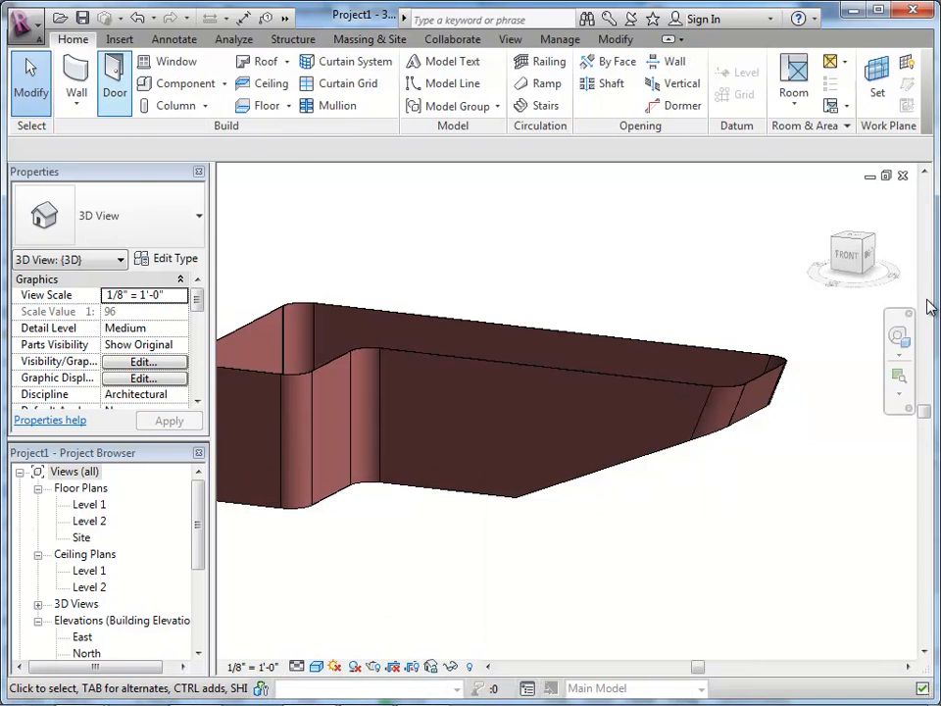
{"action": "left_click", "coordinate": [113, 78]}
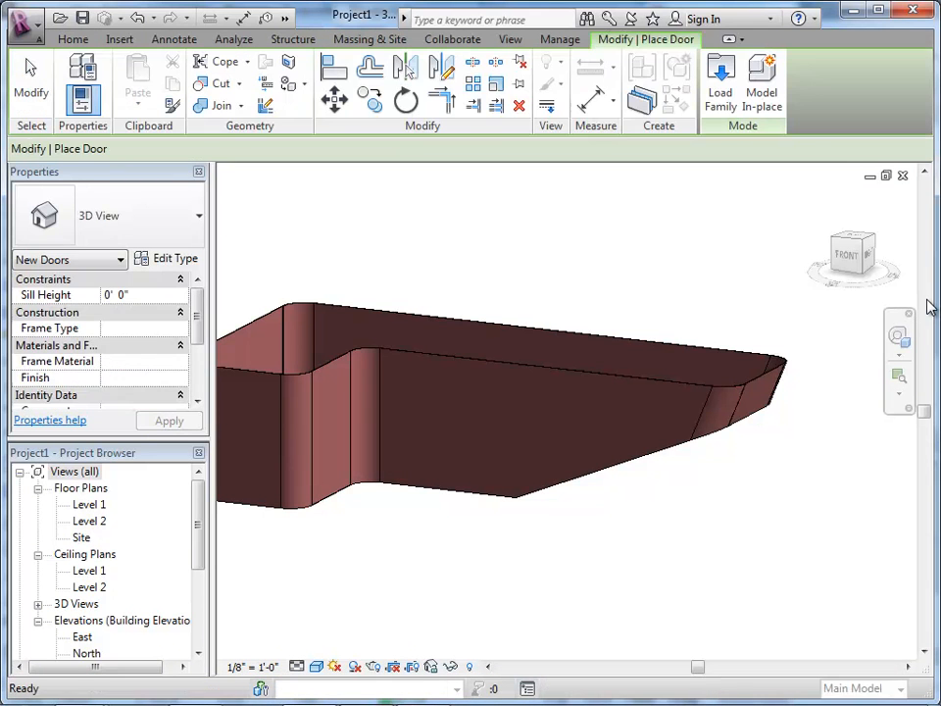
{"action": "scroll", "coordinate": [400, 474], "scroll_direction": "up", "scroll_amount": 2}
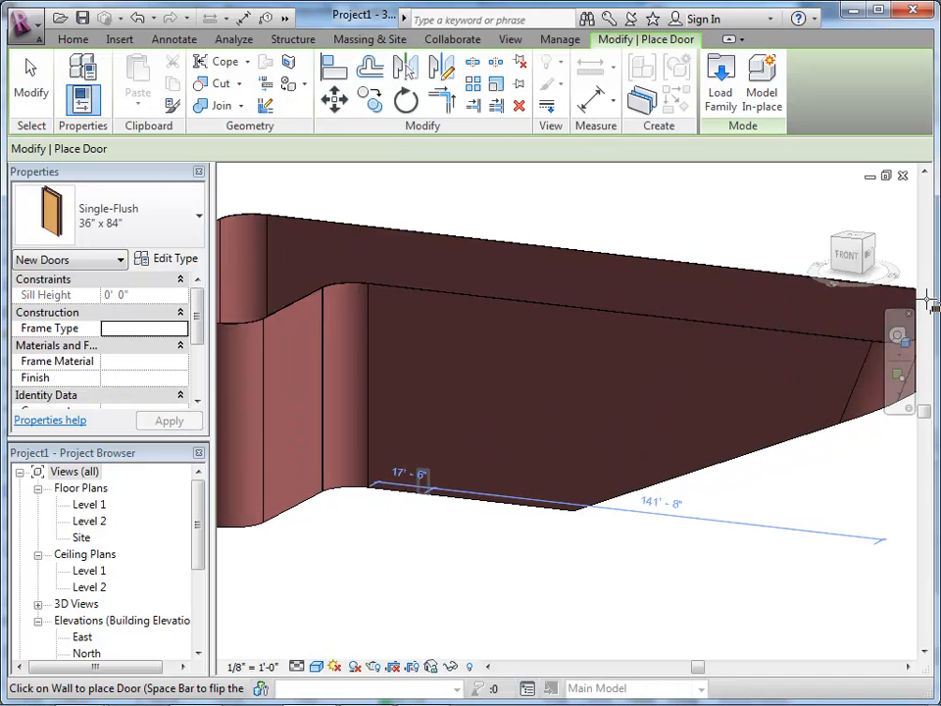
{"action": "left_click", "coordinate": [424, 481]}
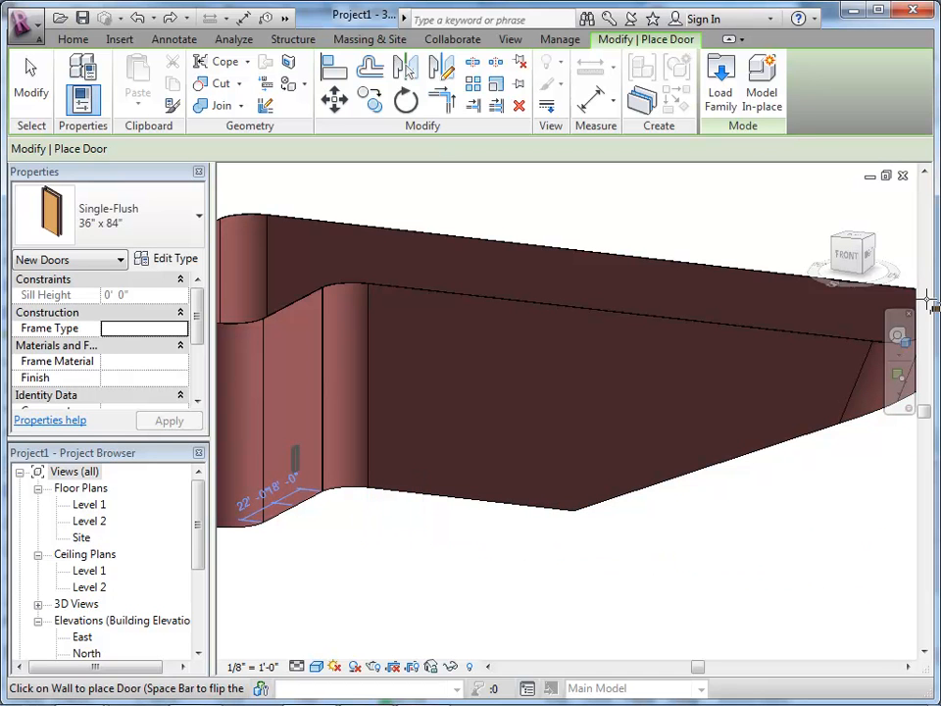
{"action": "key", "text": "Escape"}
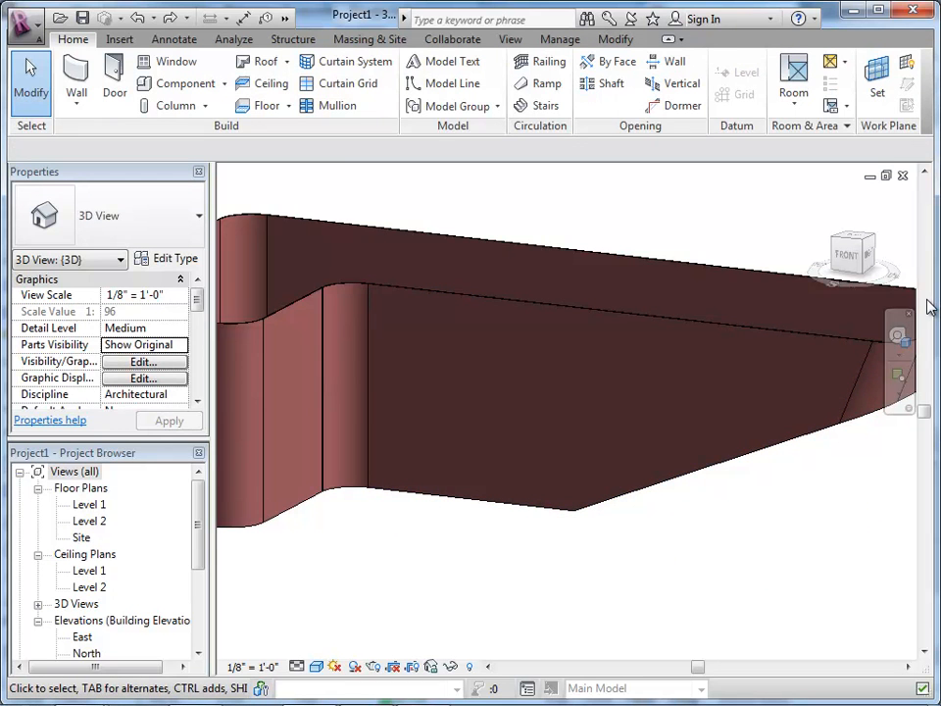
Step: Select the mass behind the brick walls and hide that element in the 3D view
{"action": "scroll", "coordinate": [459, 402], "scroll_direction": "down", "scroll_amount": 2}
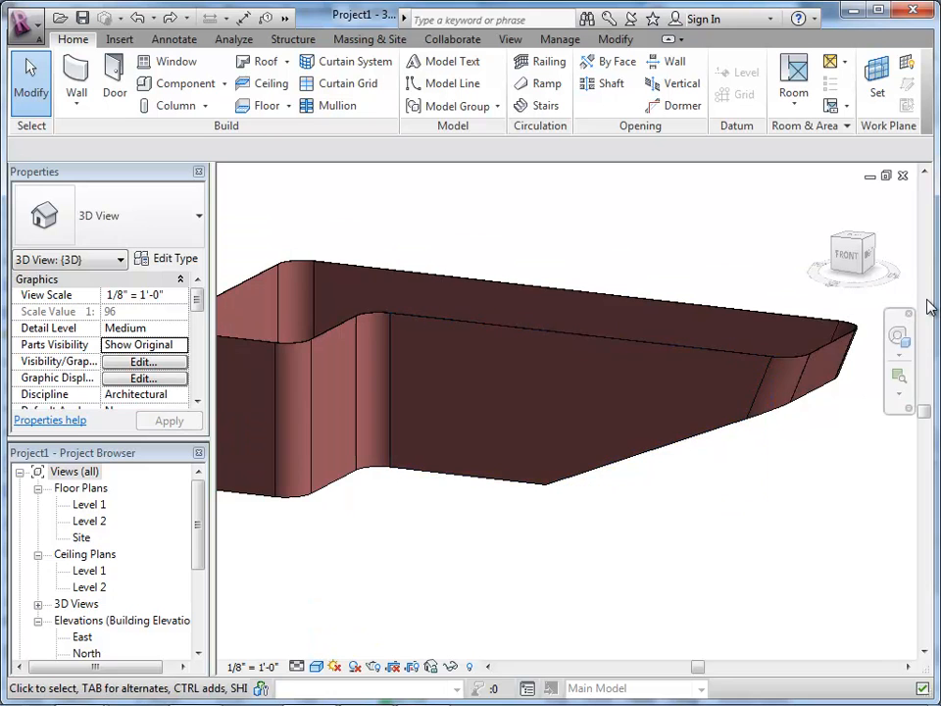
{"action": "scroll", "coordinate": [422, 501], "scroll_direction": "down", "scroll_amount": 3}
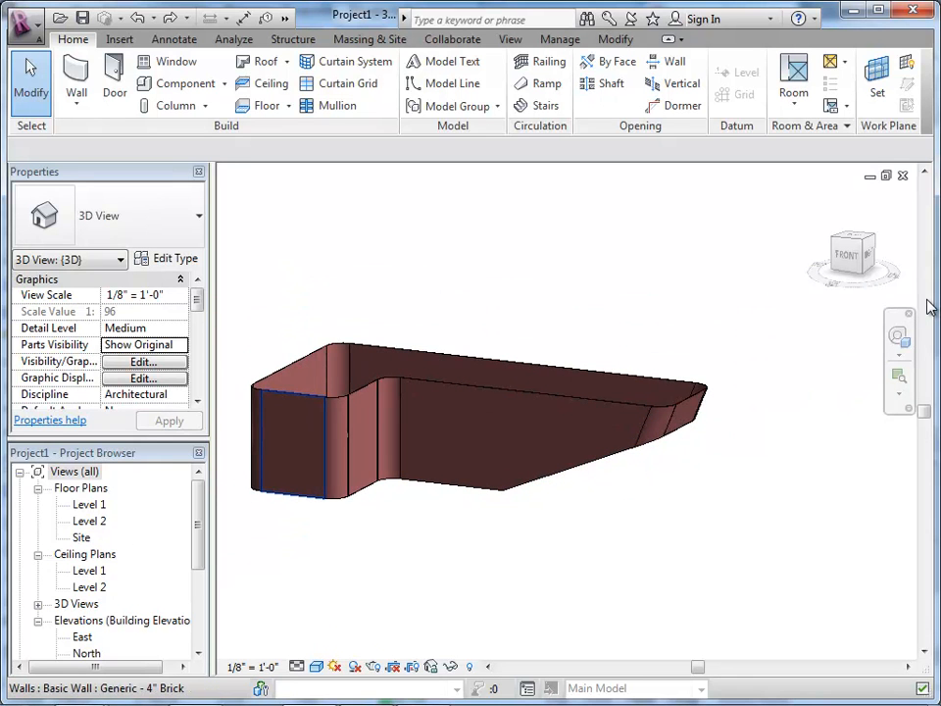
{"action": "scroll", "coordinate": [565, 502], "scroll_direction": "up", "scroll_amount": 3}
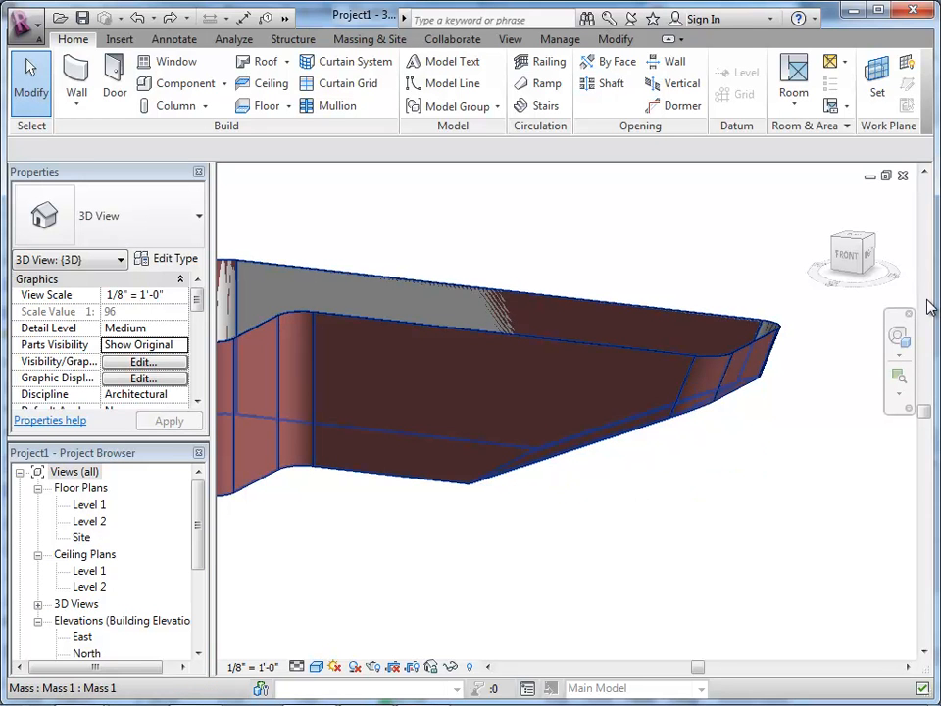
{"action": "left_click", "coordinate": [926, 300]}
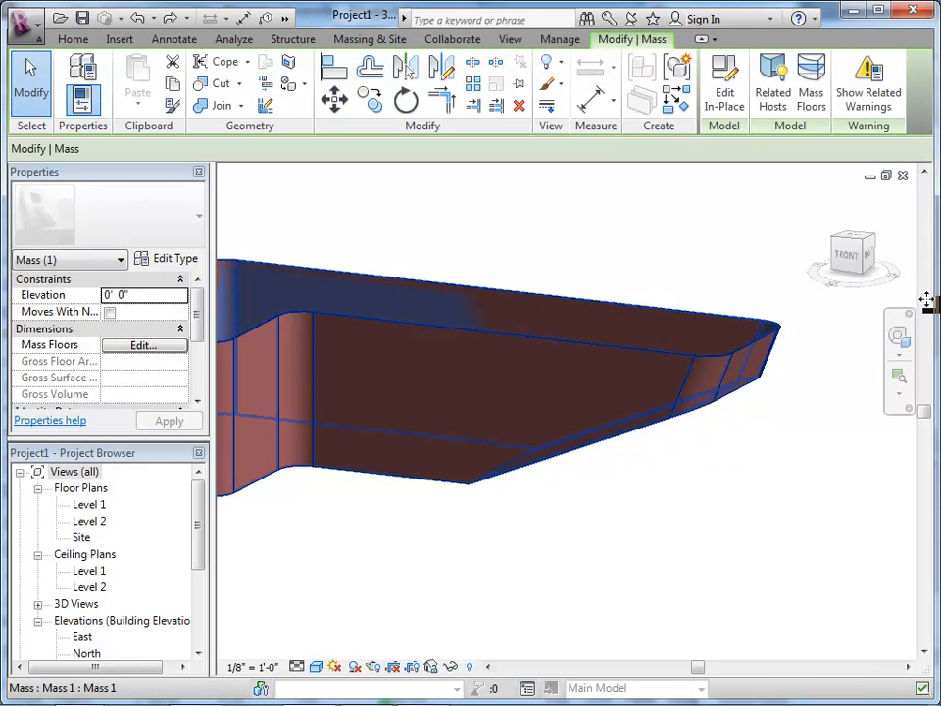
{"action": "right_click", "coordinate": [929, 305]}
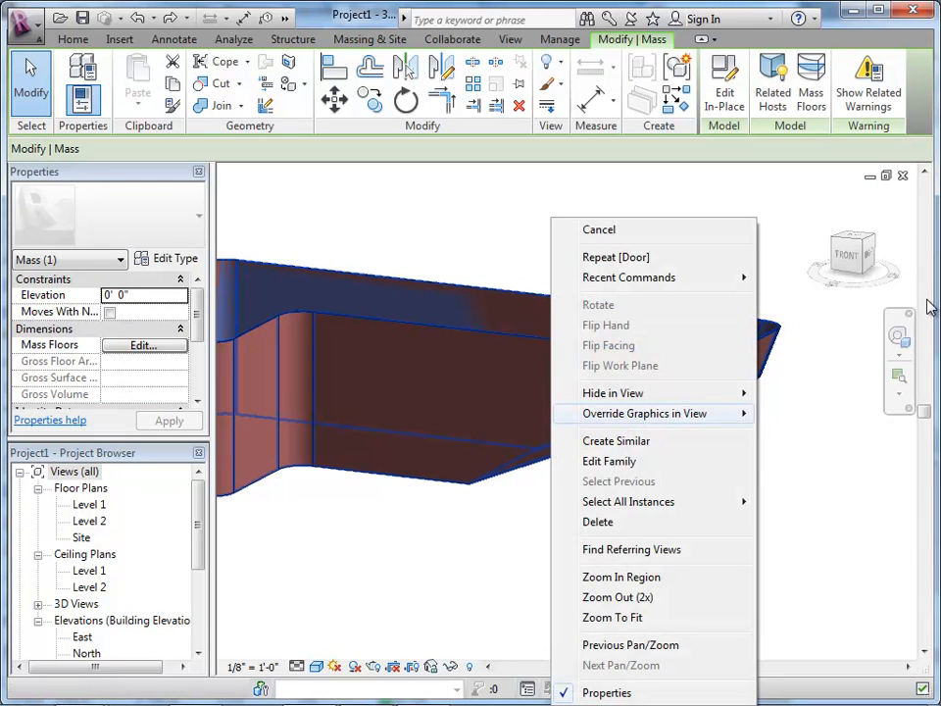
{"action": "mouse_move", "coordinate": [655, 393]}
{"action": "left_click", "coordinate": [805, 393]}
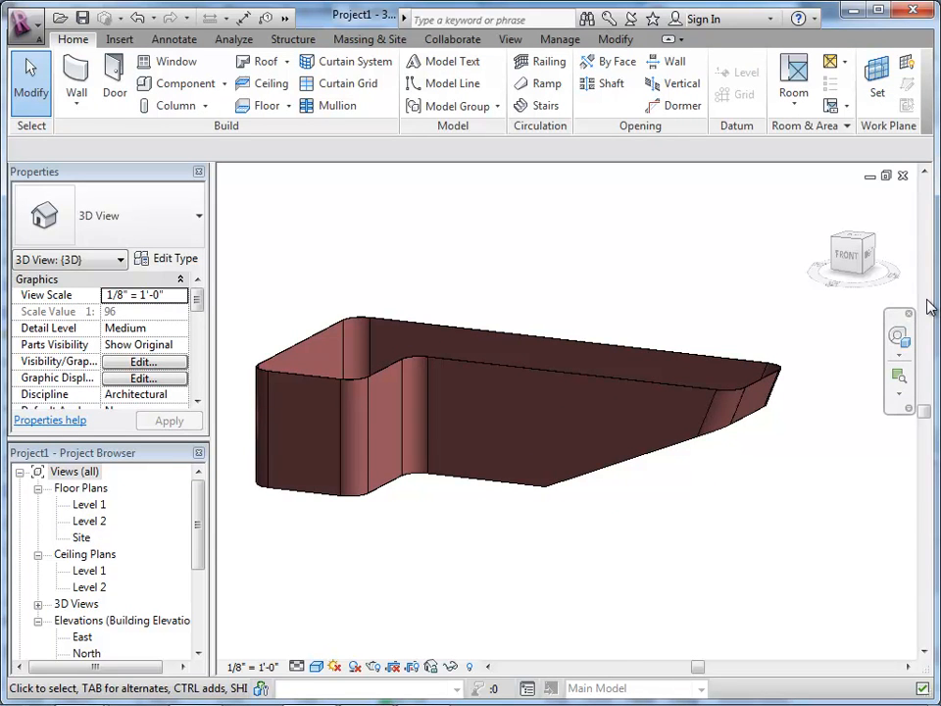
Step: Try the Consistent Colors and Realistic visual styles on the 3D view
{"action": "scroll", "coordinate": [929, 305], "scroll_direction": "up", "scroll_amount": 3}
{"action": "left_click", "coordinate": [316, 667]}
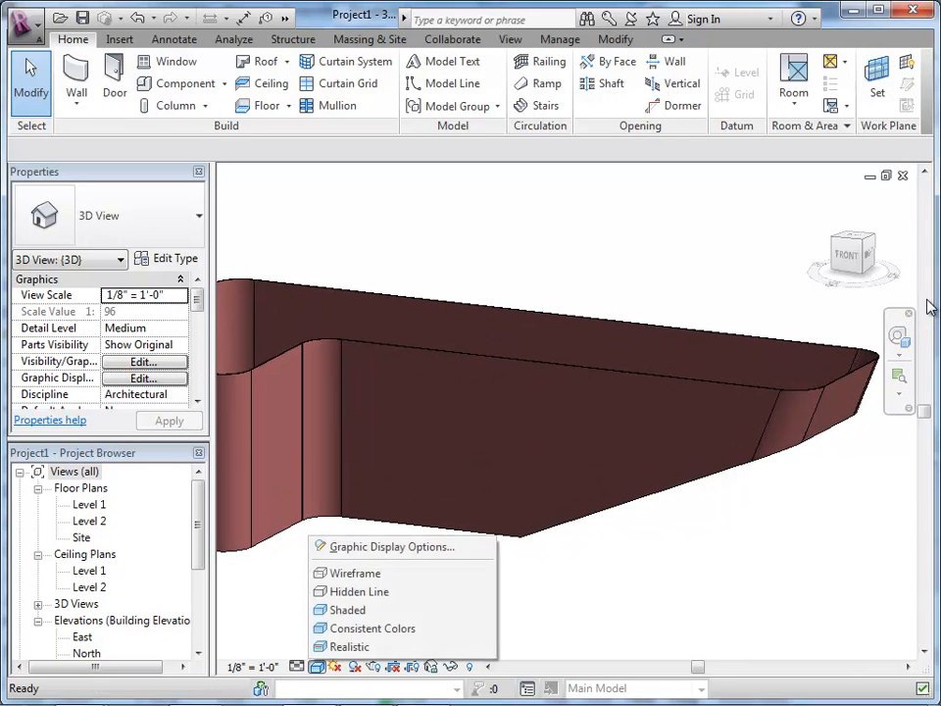
{"action": "left_click", "coordinate": [348, 629]}
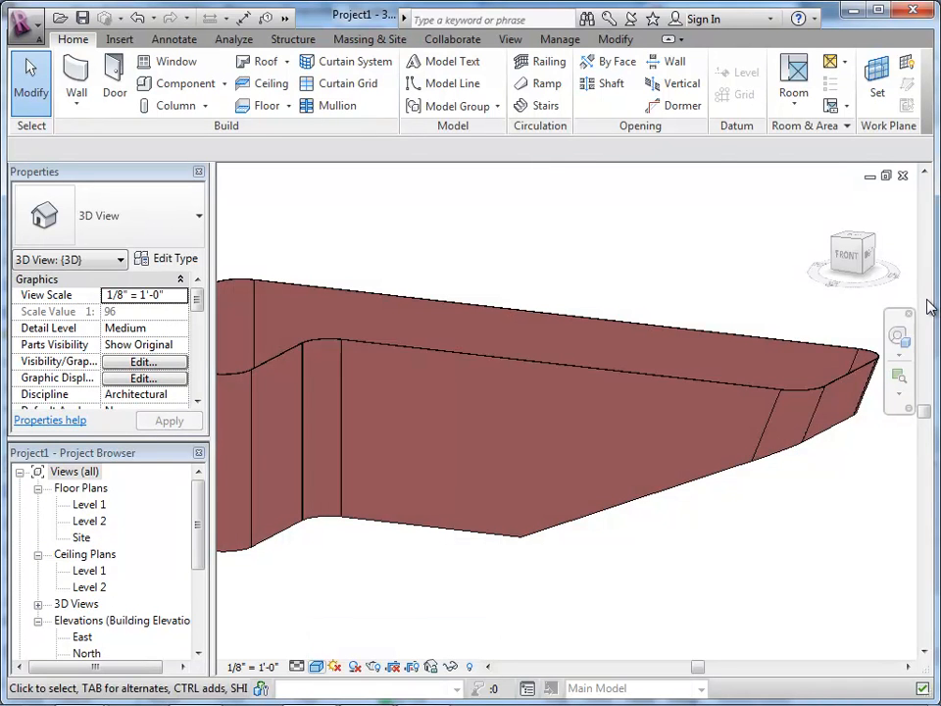
{"action": "left_click", "coordinate": [315, 667]}
{"action": "left_click", "coordinate": [349, 647]}
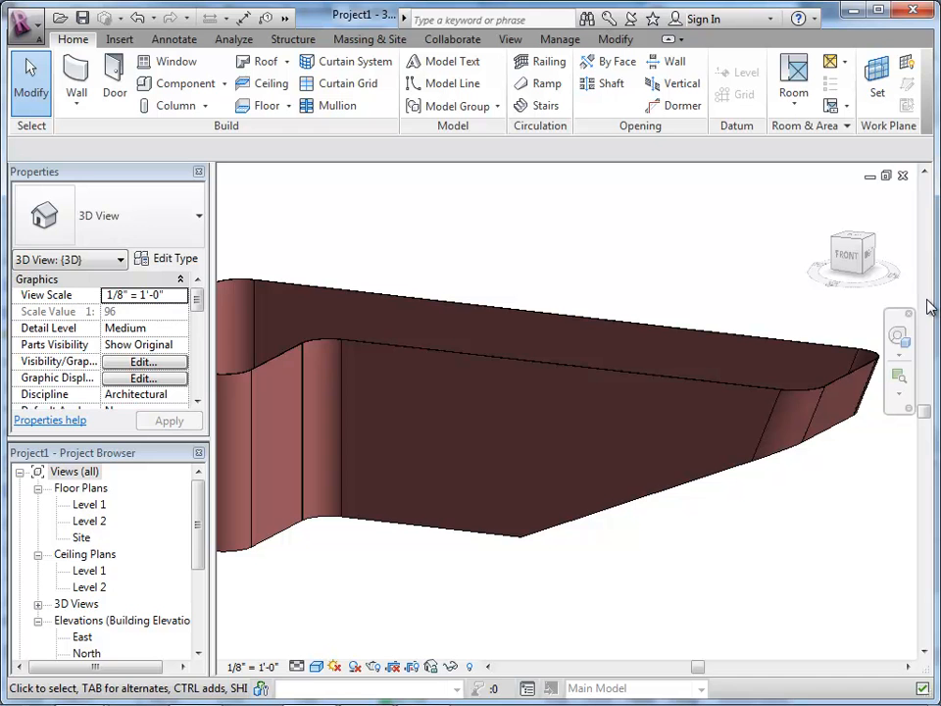
Step: Examine the brick wall shell from above, below and the side, including its open interior and sloped narrow end
{"action": "scroll", "coordinate": [928, 301], "scroll_direction": "up", "scroll_amount": 2}
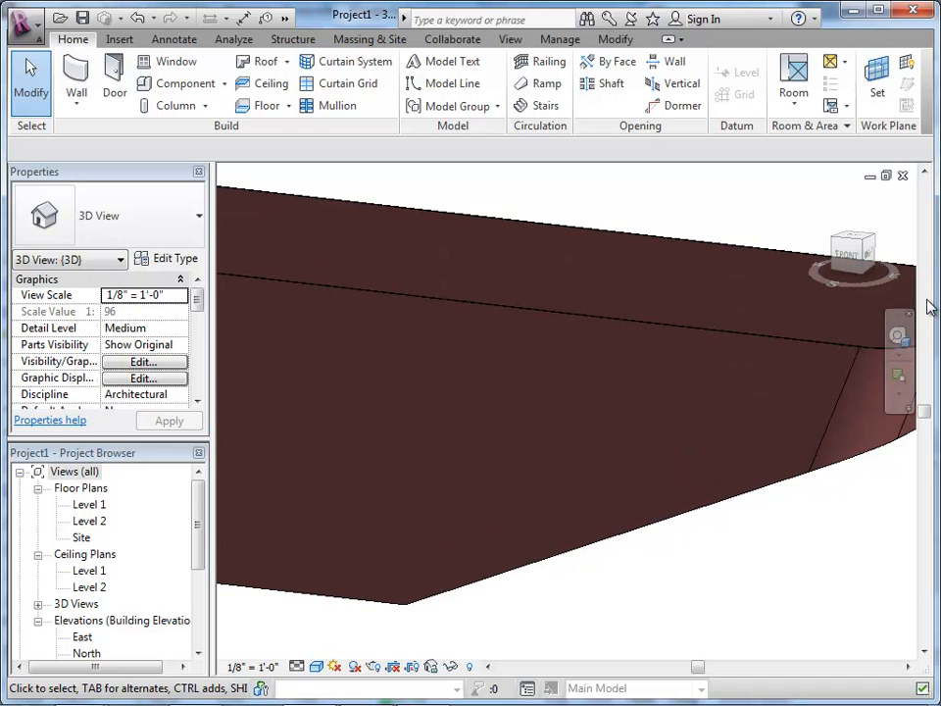
{"action": "middle_click_drag", "start_coordinate": [927, 300], "coordinate": [928, 300], "text": "shift"}
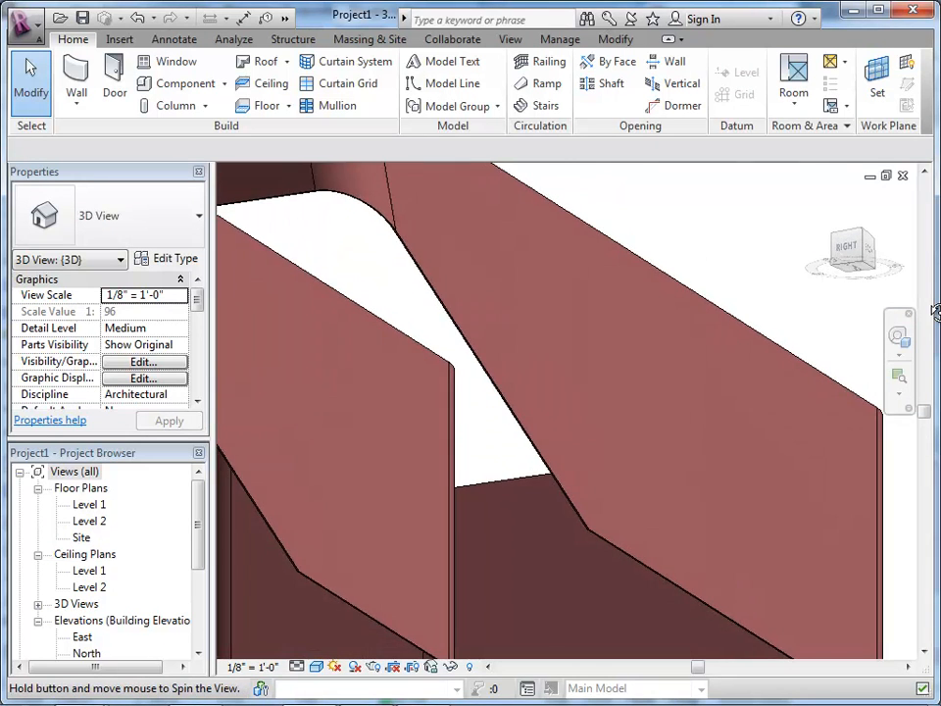
{"action": "scroll", "coordinate": [927, 300], "scroll_direction": "down", "scroll_amount": 2}
{"action": "scroll", "coordinate": [929, 307], "scroll_direction": "up", "scroll_amount": 2}
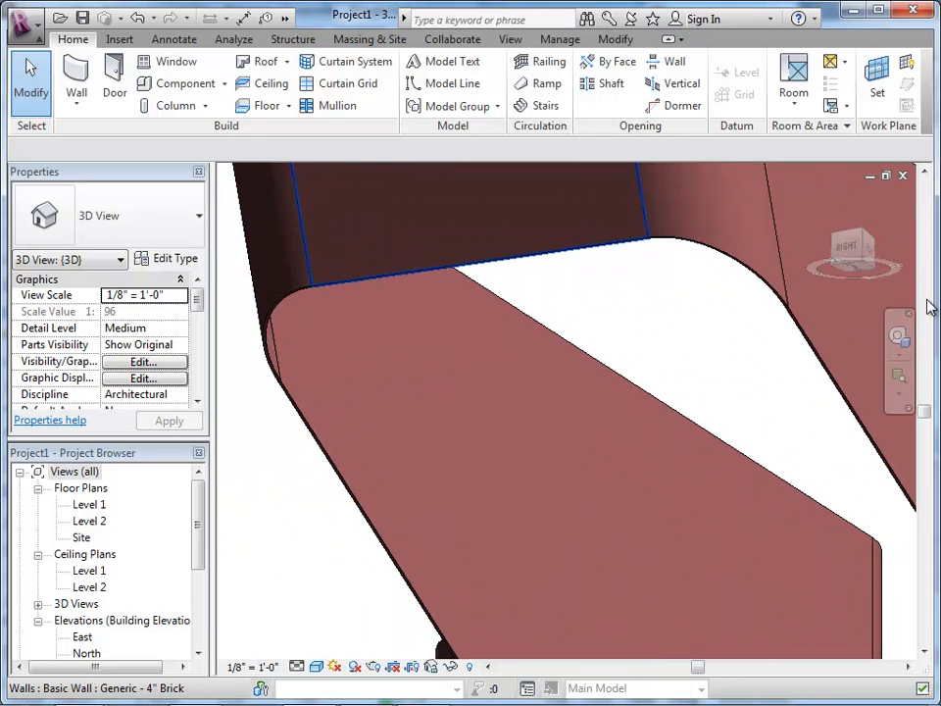
{"action": "middle_click_drag", "start_coordinate": [930, 307], "coordinate": [930, 307], "text": "shift"}
{"action": "scroll", "coordinate": [930, 307], "scroll_direction": "down", "scroll_amount": 3}
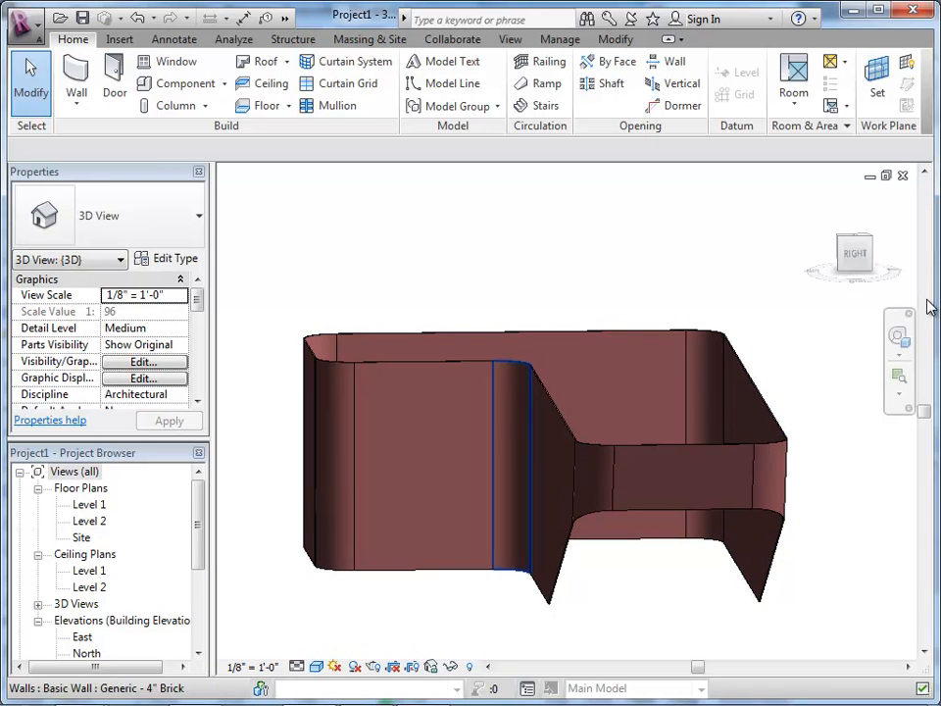
{"action": "middle_click_drag", "start_coordinate": [931, 307], "coordinate": [930, 307], "text": "shift"}
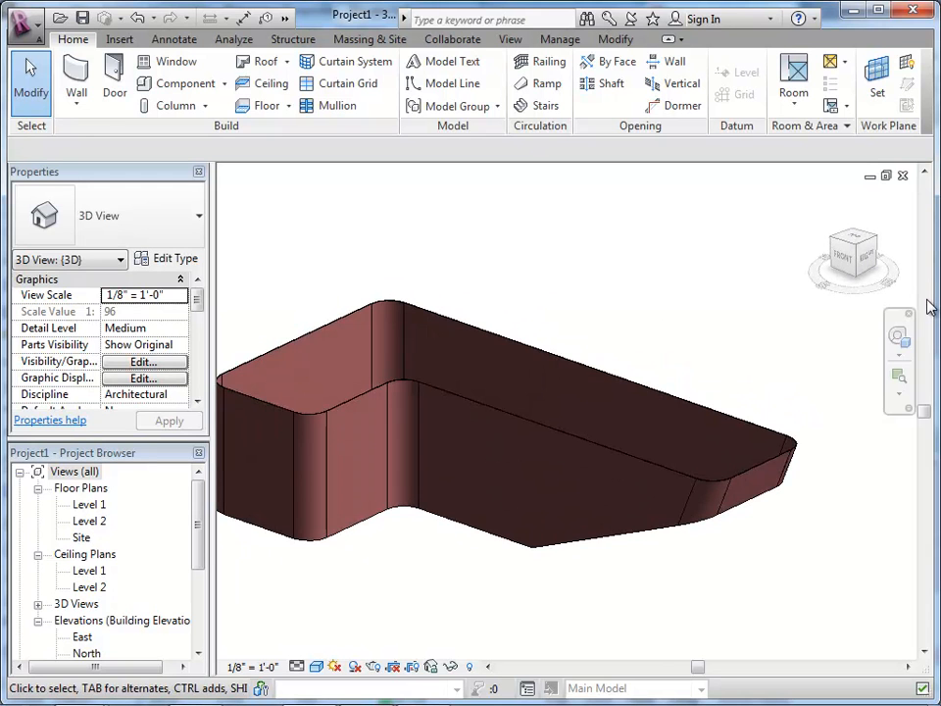
{"action": "scroll", "coordinate": [930, 307], "scroll_direction": "up", "scroll_amount": 5}
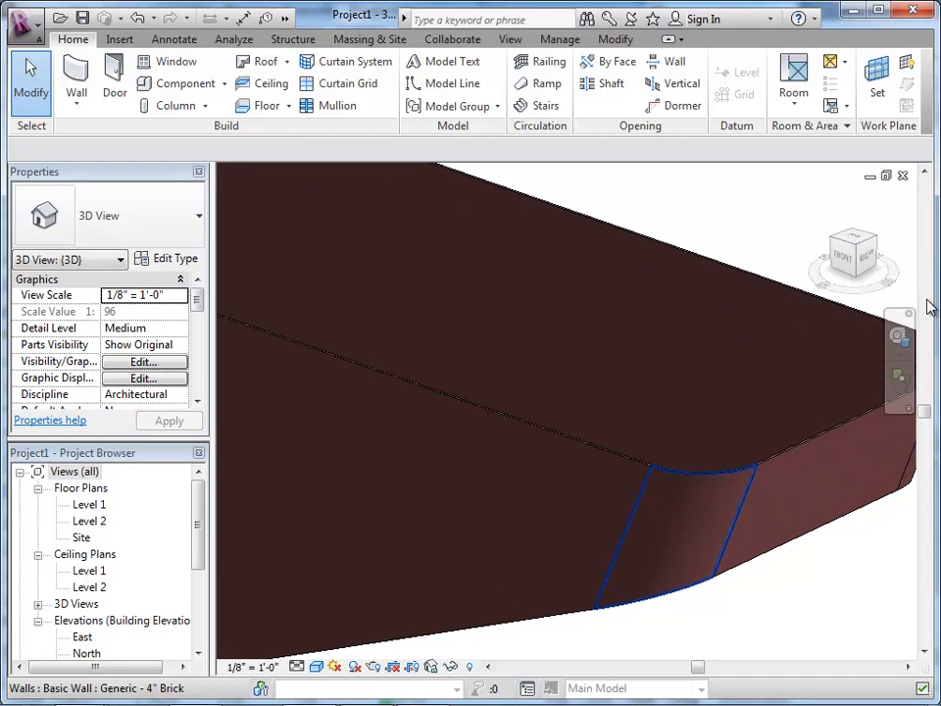
{"action": "scroll", "coordinate": [930, 307], "scroll_direction": "down", "scroll_amount": 8}
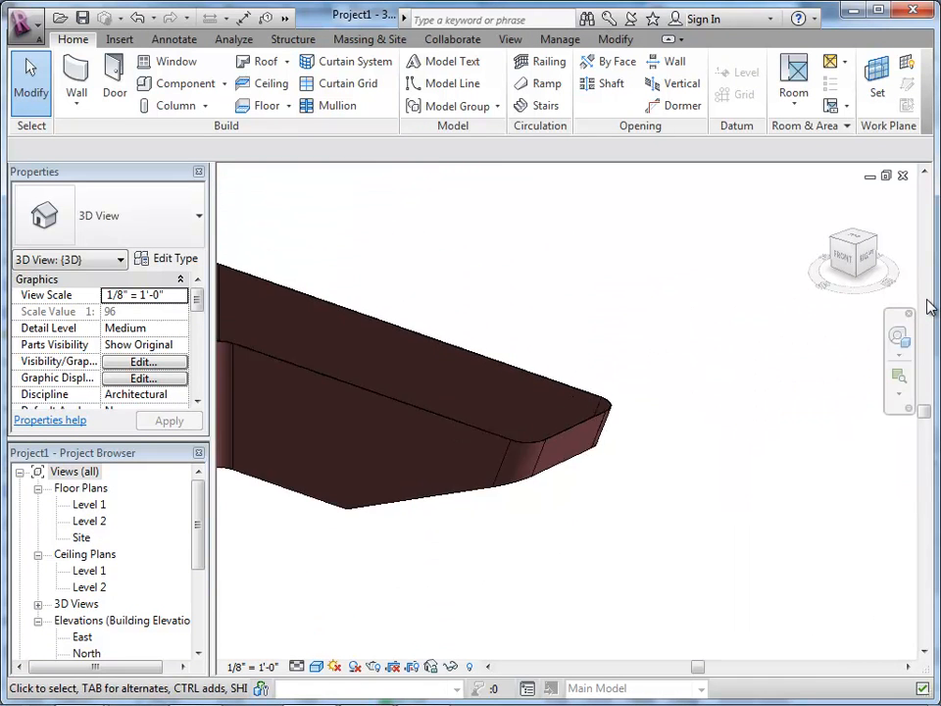
Step: Place two Single-Flush 36" x 84" doors in the long front wall, about 11'-6" from the inner corner and 26'-6" apart
{"action": "scroll", "coordinate": [930, 307], "scroll_direction": "up", "scroll_amount": 5}
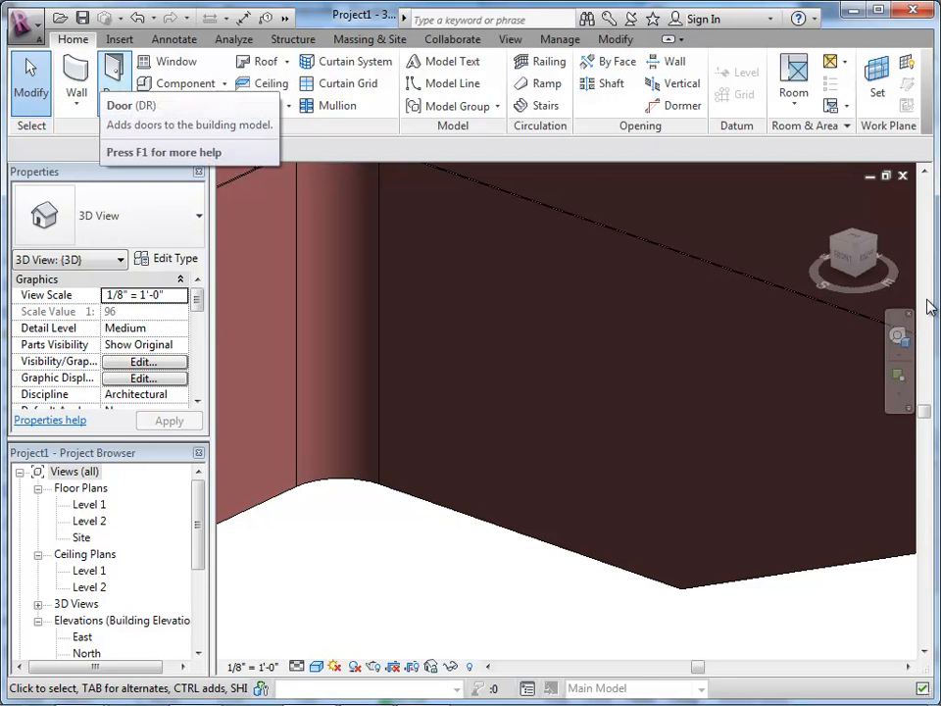
{"action": "left_click", "coordinate": [115, 80]}
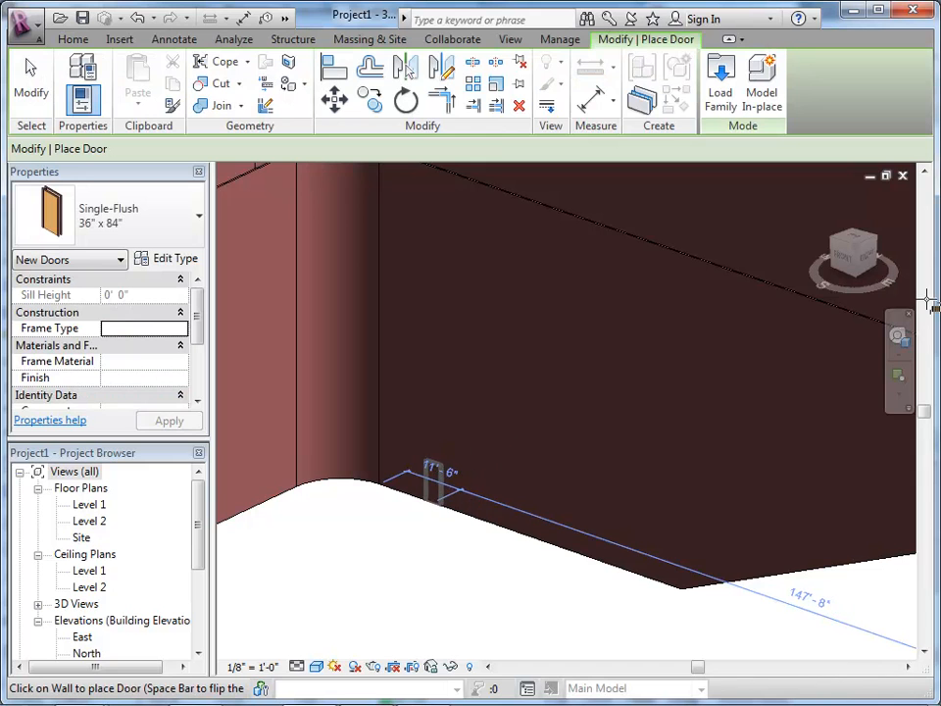
{"action": "left_click", "coordinate": [432, 486]}
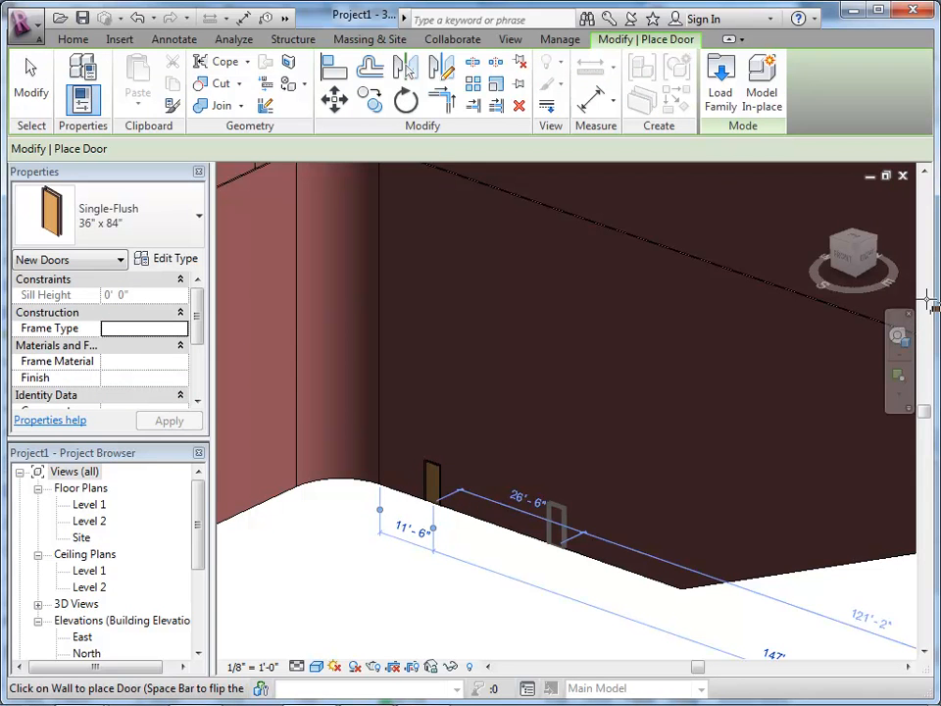
{"action": "left_click", "coordinate": [556, 524]}
Step: Place Fixed 36" x 48" windows, two above the doors in the long front wall and one in the wall beyond the inner curved corner
{"action": "left_click", "coordinate": [72, 39]}
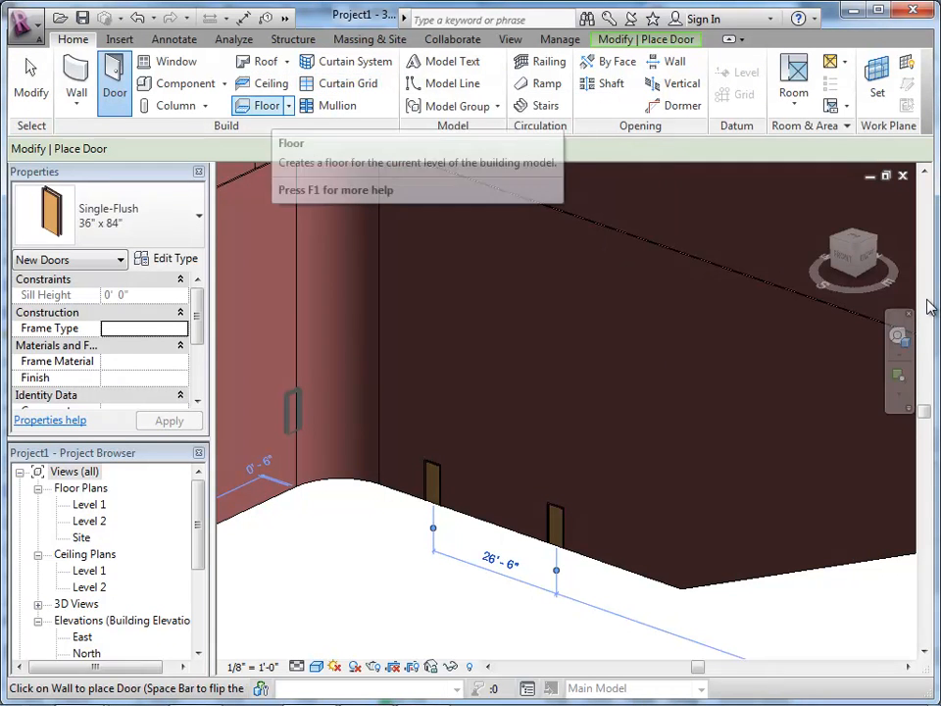
{"action": "scroll", "coordinate": [432, 306], "scroll_direction": "down", "scroll_amount": 5}
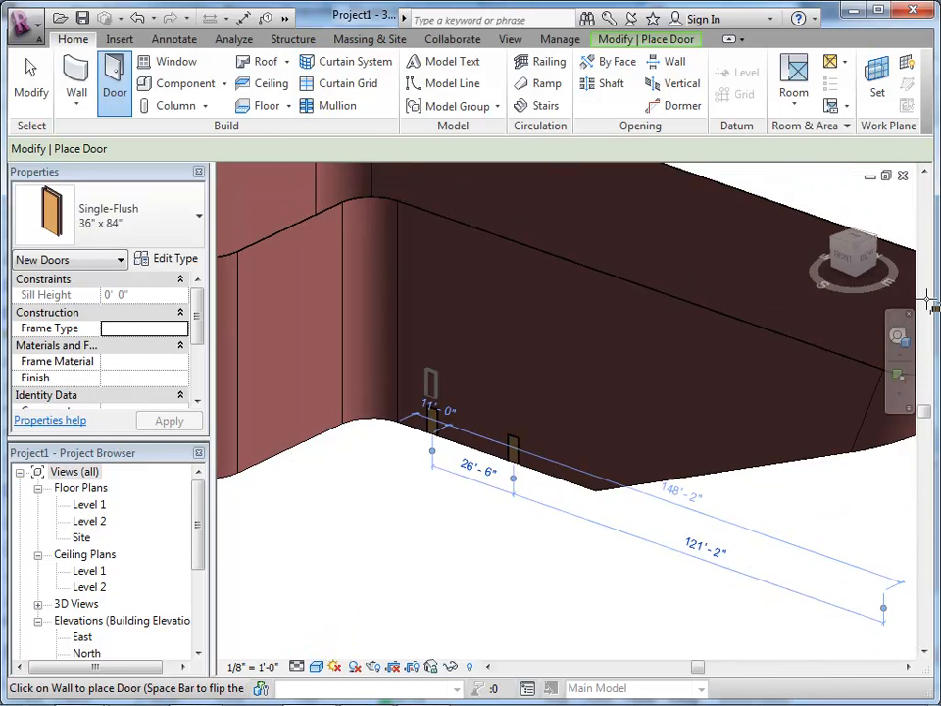
{"action": "scroll", "coordinate": [253, 73], "scroll_direction": "up", "scroll_amount": 1}
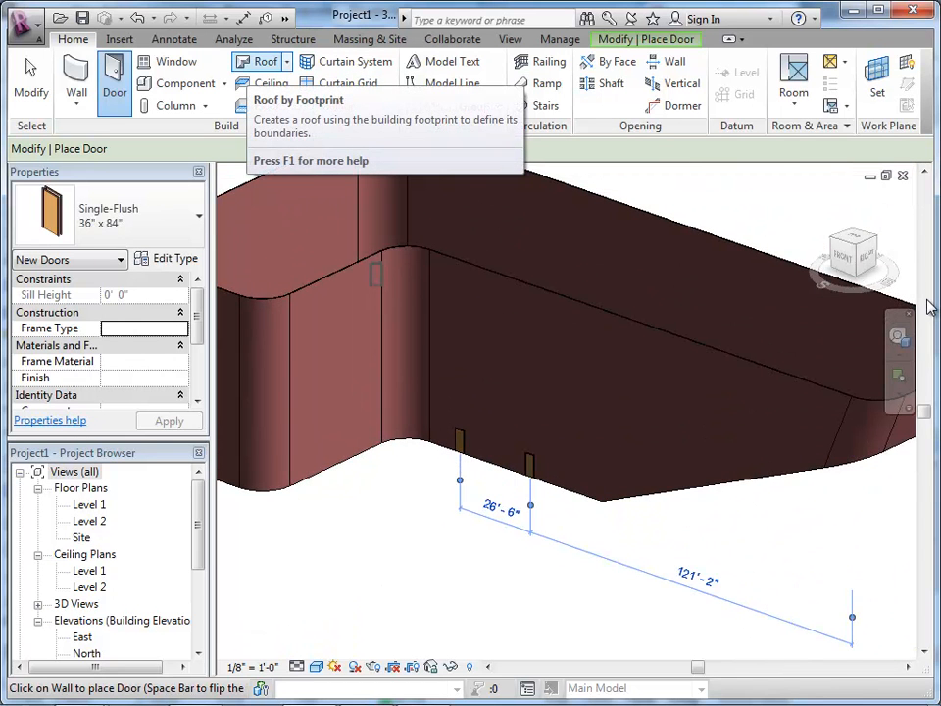
{"action": "key", "text": "w"}
{"action": "key", "text": "n"}
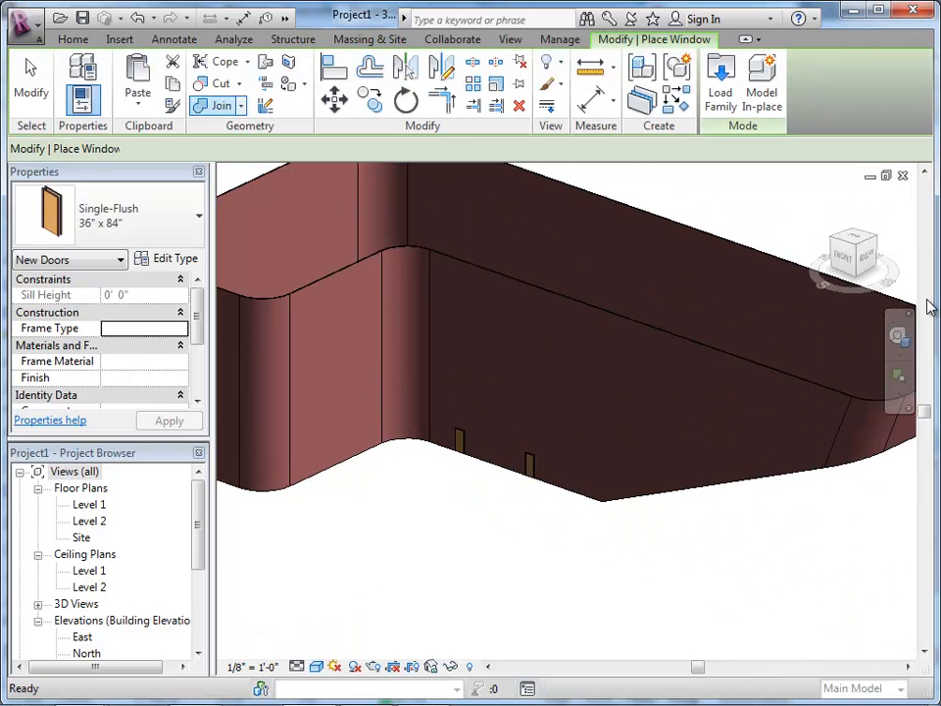
{"action": "left_click", "coordinate": [511, 368]}
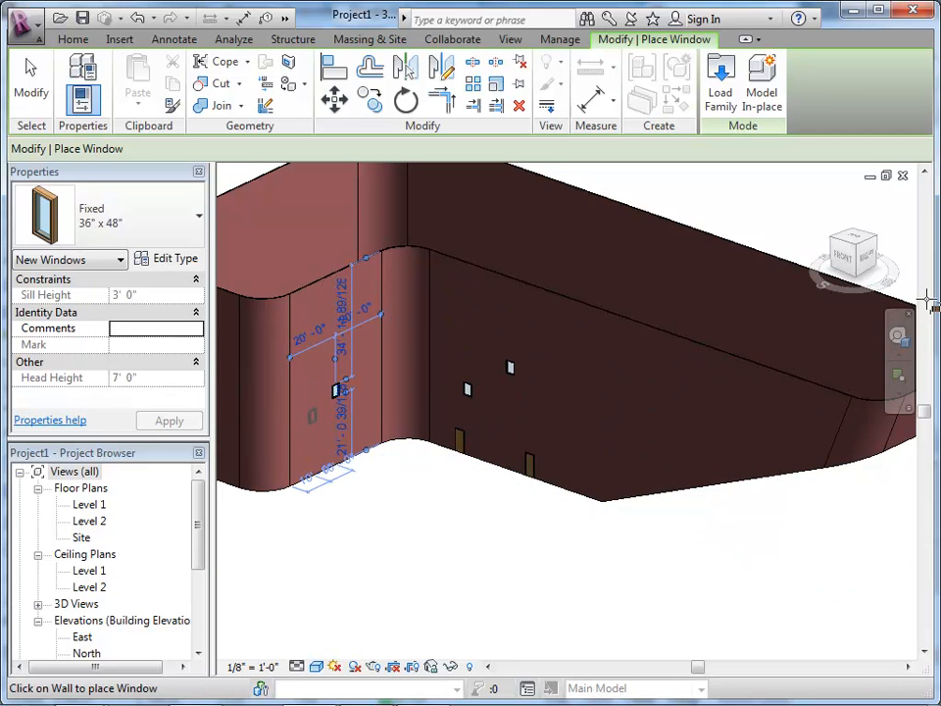
Step: Place a second Fixed 36" x 48" window beside the existing one in the wall beyond the inner curved corner
{"action": "scroll", "coordinate": [335, 391], "scroll_direction": "up", "scroll_amount": 5}
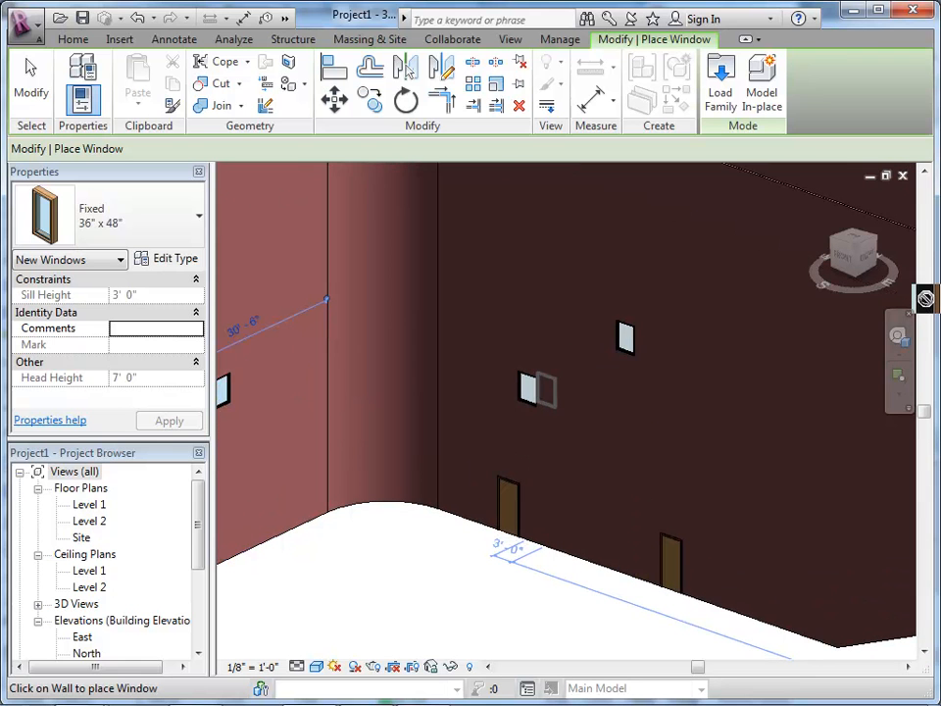
{"action": "scroll", "coordinate": [925, 298], "scroll_direction": "down", "scroll_amount": 5}
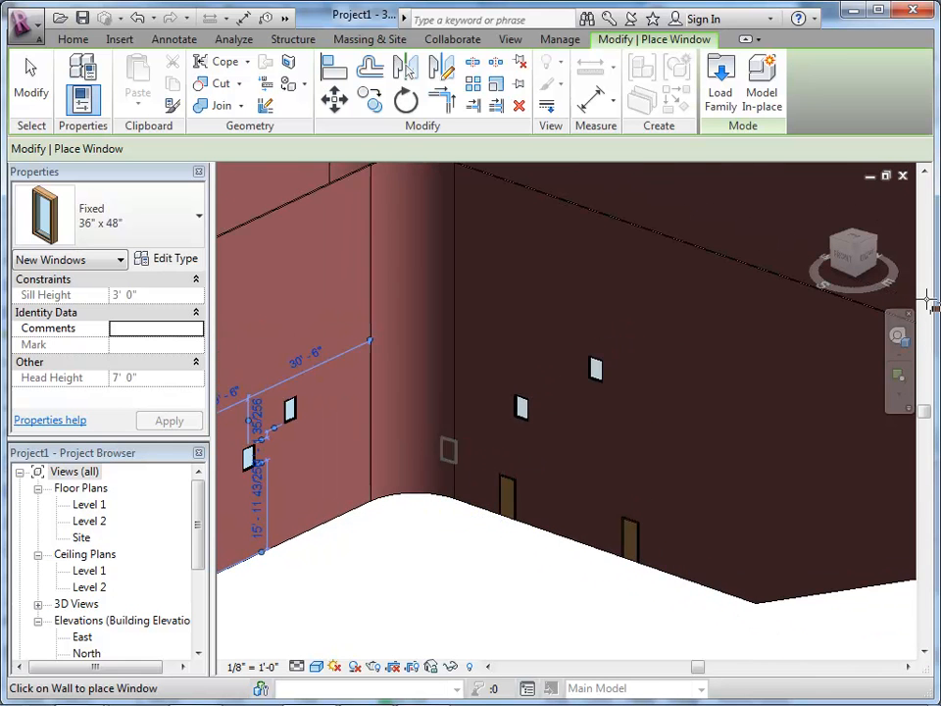
{"action": "key", "text": "Escape"}
{"action": "key", "text": "Escape"}
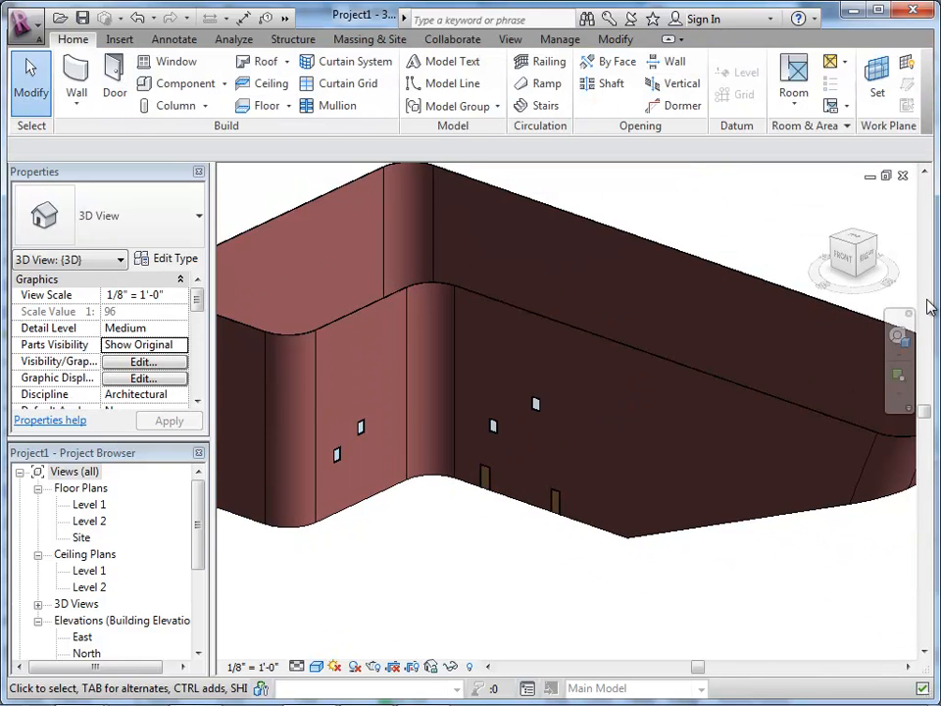
Step: Switch to the Rhino model, clear the selection and examine the building form with its walls, slabs, roof and glazing
{"action": "scroll", "coordinate": [929, 307], "scroll_direction": "down", "scroll_amount": 2}
{"action": "mouse_move", "coordinate": [930, 307]}
{"action": "middle_mouse_down", "text": "shift"}
{"action": "mouse_move", "coordinate": [937, 312]}
{"action": "mouse_move", "coordinate": [930, 306]}
{"action": "middle_mouse_up", "text": "shift"}
{"action": "scroll", "coordinate": [931, 306], "scroll_direction": "down", "scroll_amount": 2}
{"action": "scroll", "coordinate": [930, 307], "scroll_direction": "up", "scroll_amount": 5}
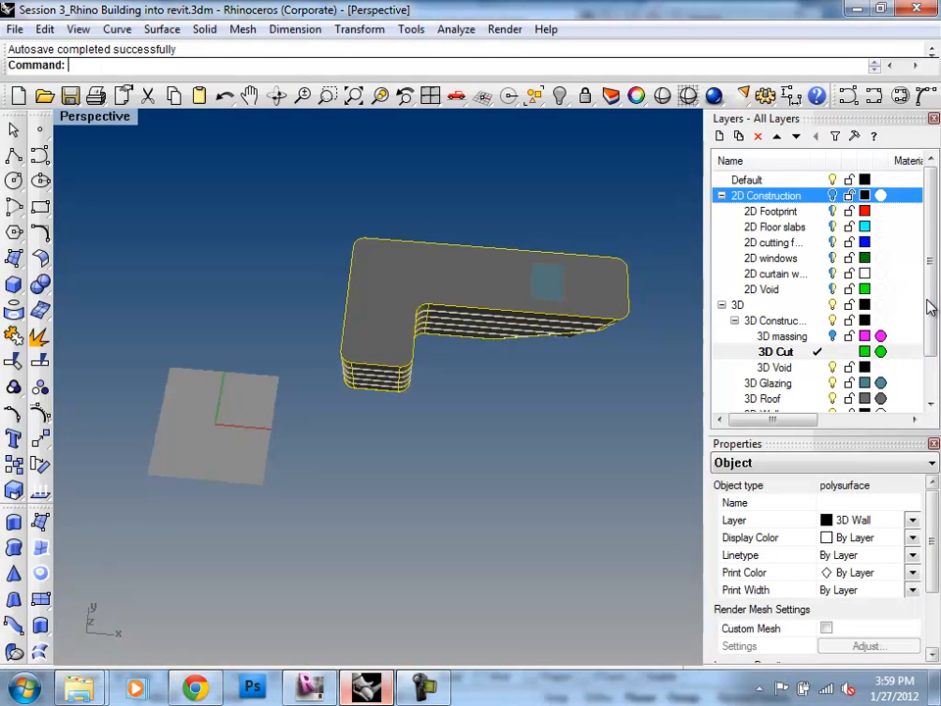
{"action": "key", "text": "Escape"}
{"action": "right_click_drag", "start_coordinate": [930, 307], "coordinate": [927, 299]}
{"action": "scroll", "coordinate": [926, 300], "scroll_direction": "up", "scroll_amount": 7}
{"action": "scroll", "coordinate": [927, 299], "scroll_direction": "down", "scroll_amount": 5}
{"action": "scroll", "coordinate": [930, 307], "scroll_direction": "up", "scroll_amount": 2}
{"action": "scroll", "coordinate": [930, 307], "scroll_direction": "down", "scroll_amount": 3}
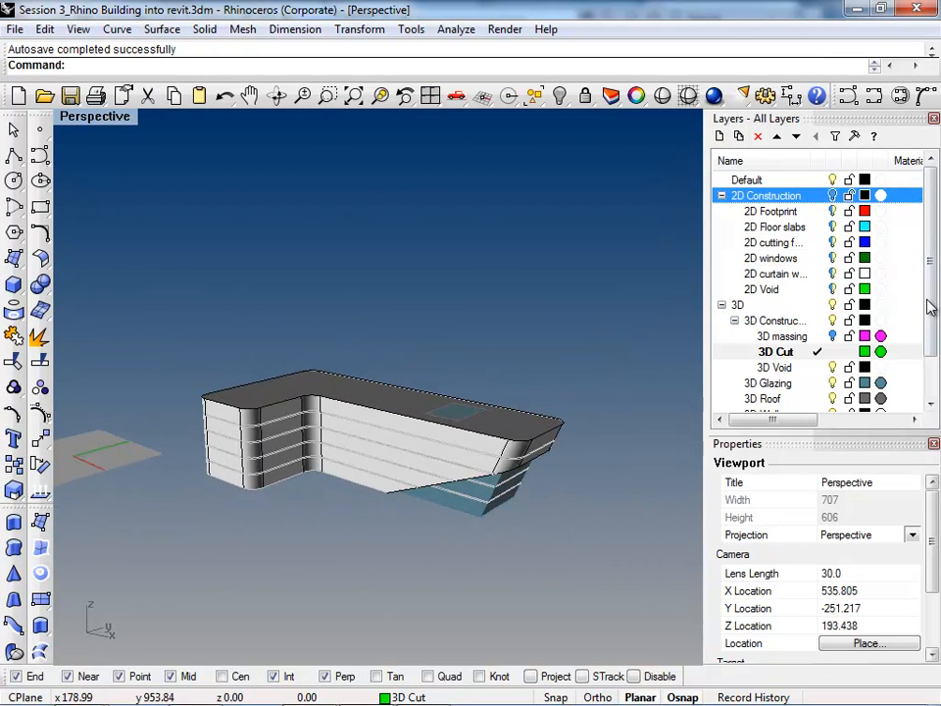
Step: Turn off the 3D Slab, 3D Curtain, 3D Roof and 3D Glazing layers, keeping the 3D Wall layer on
{"action": "left_click_drag", "start_coordinate": [930, 300], "coordinate": [931, 341]}
{"action": "left_click", "coordinate": [833, 384]}
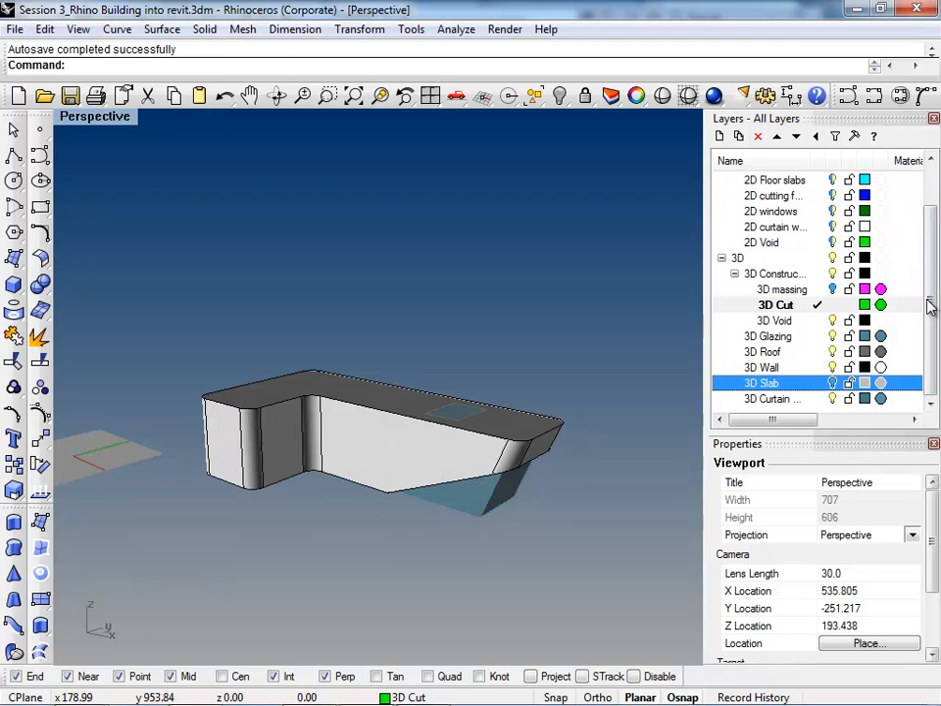
{"action": "left_click", "coordinate": [832, 367]}
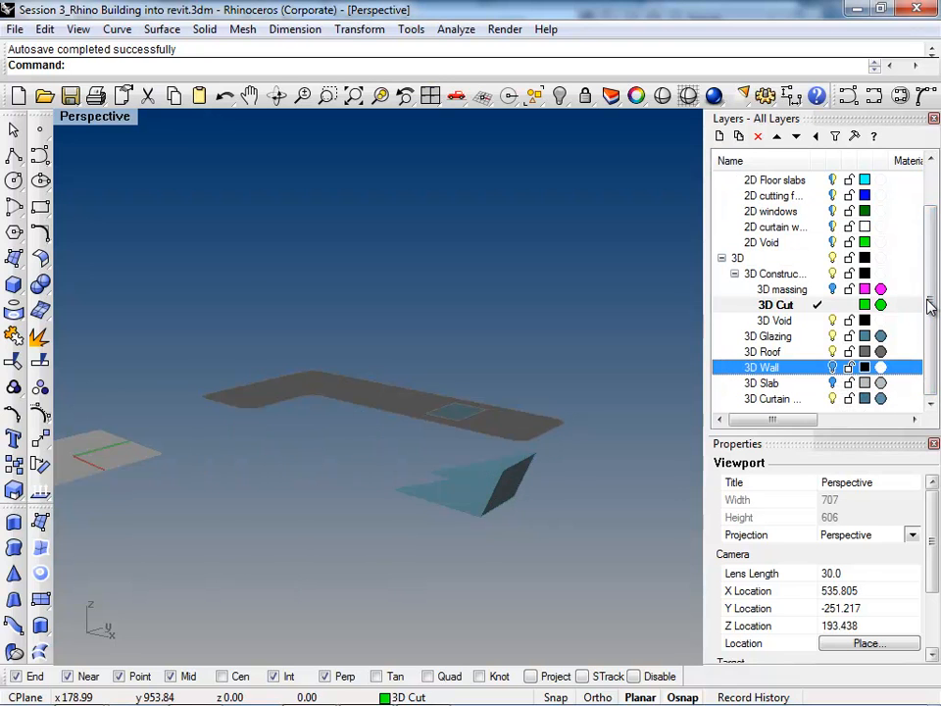
{"action": "left_click", "coordinate": [832, 368]}
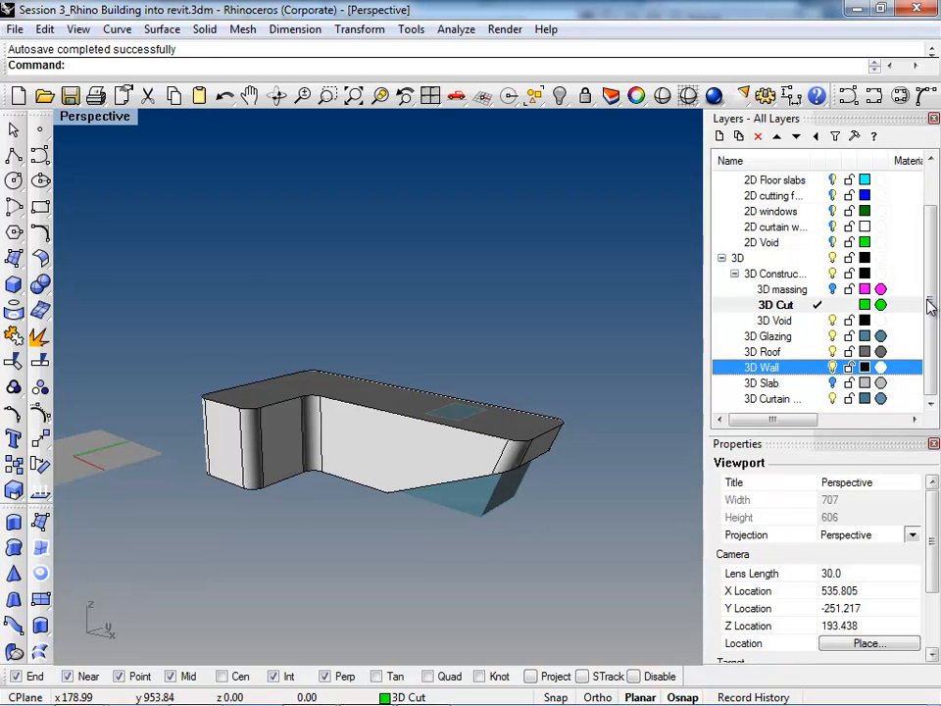
{"action": "left_click", "coordinate": [832, 399]}
{"action": "left_click", "coordinate": [832, 352]}
{"action": "left_click", "coordinate": [833, 336]}
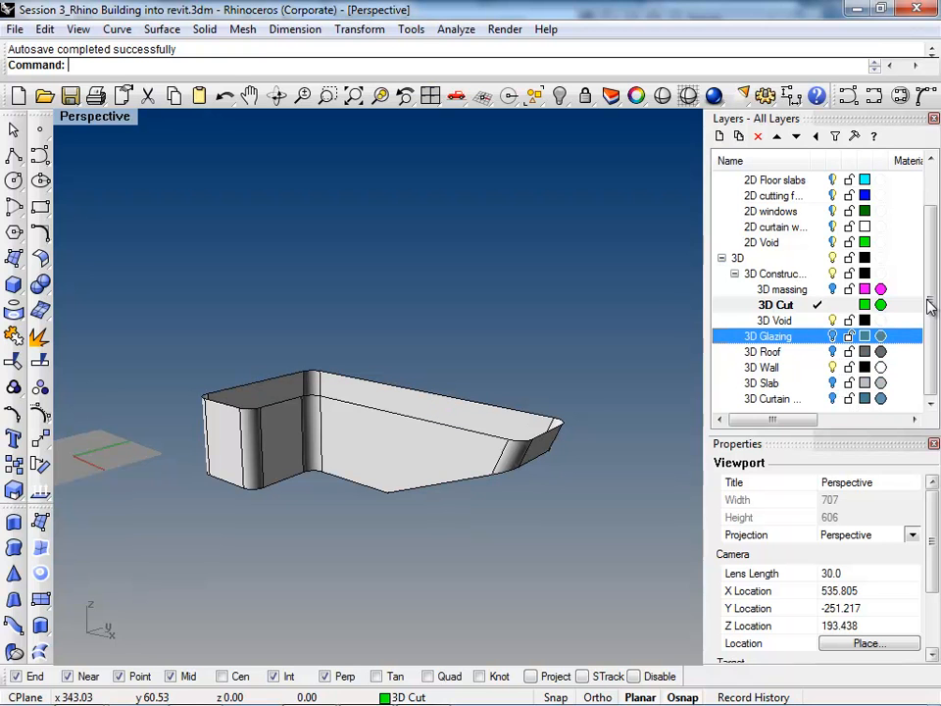
Step: Draw a rectangular plane on the 3D Cut layer at the top of the walls and shift it to cover the whole footprint
{"action": "left_click", "coordinate": [40, 599]}
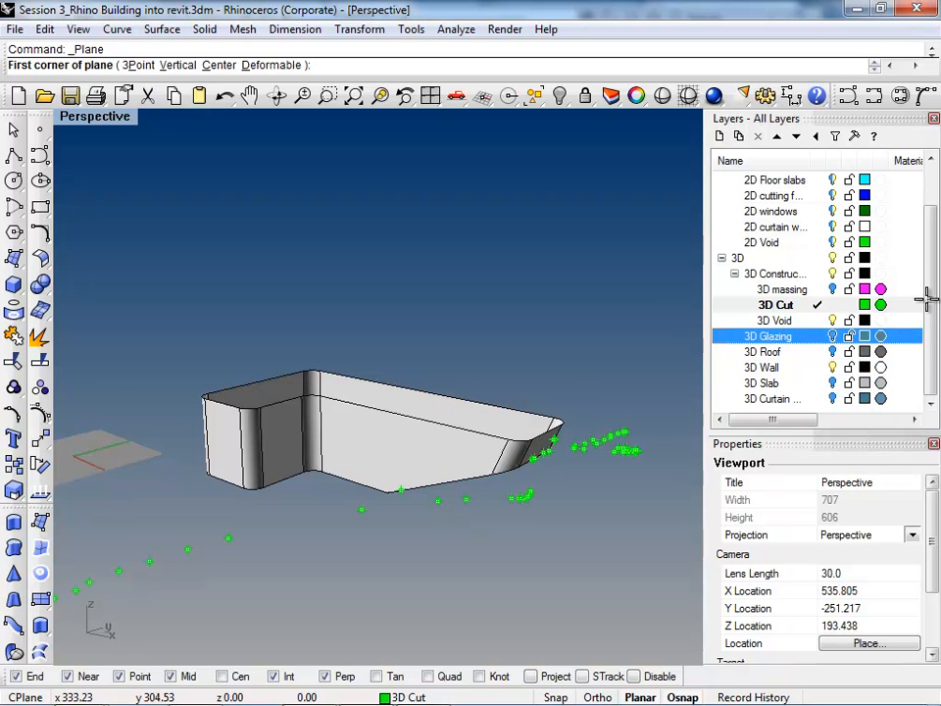
{"action": "right_click_drag", "start_coordinate": [630, 449], "coordinate": [629, 531]}
{"action": "scroll", "coordinate": [383, 283], "scroll_direction": "up", "scroll_amount": 2}
{"action": "left_click", "coordinate": [313, 298]}
{"action": "scroll", "coordinate": [313, 298], "scroll_direction": "down", "scroll_amount": 3}
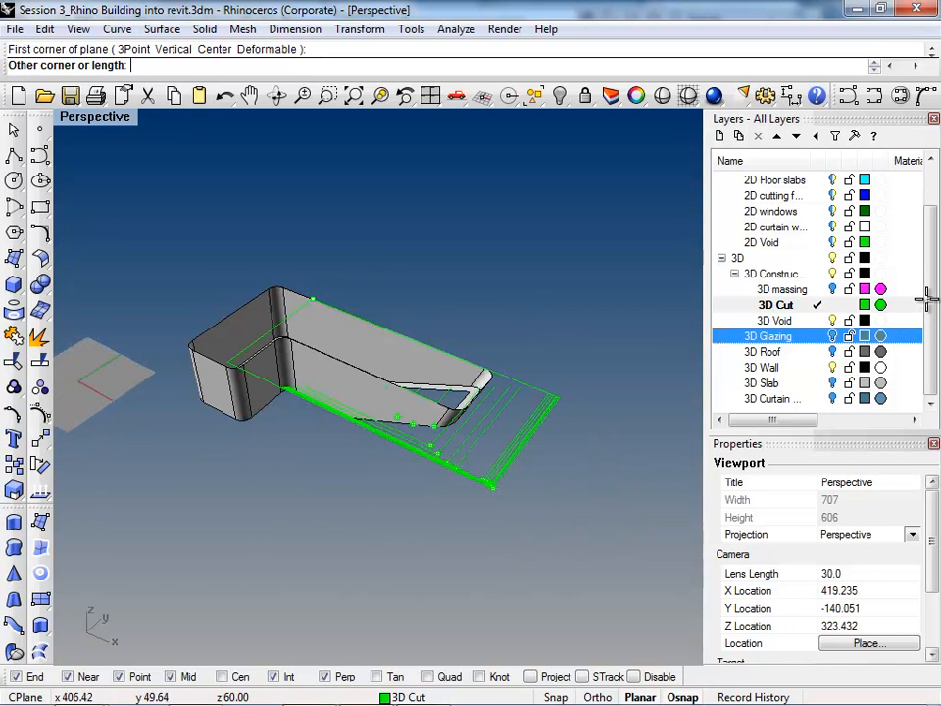
{"action": "left_click", "coordinate": [556, 641]}
{"action": "left_click_drag", "start_coordinate": [498, 569], "coordinate": [367, 468]}
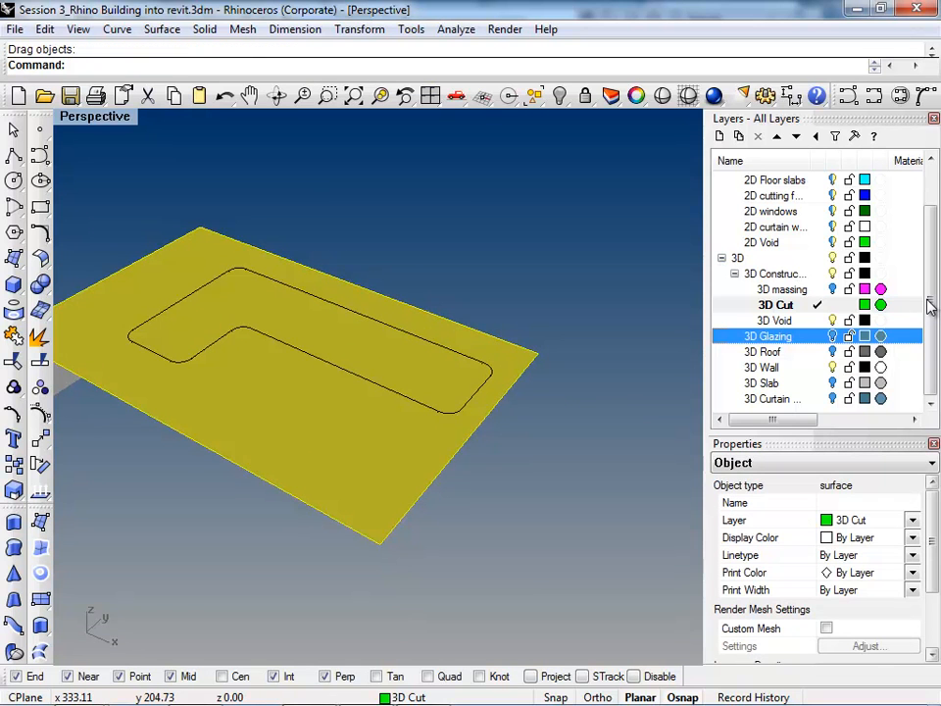
{"action": "key", "text": "Return"}
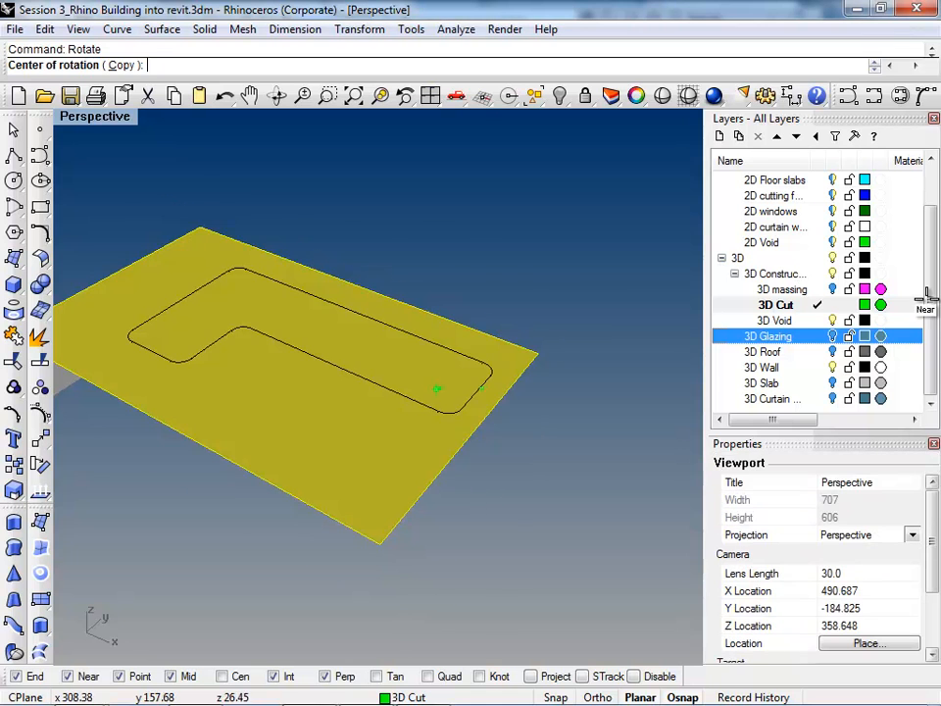
{"action": "scroll", "coordinate": [468, 392], "scroll_direction": "up", "scroll_amount": 5}
{"action": "left_click", "coordinate": [458, 428]}
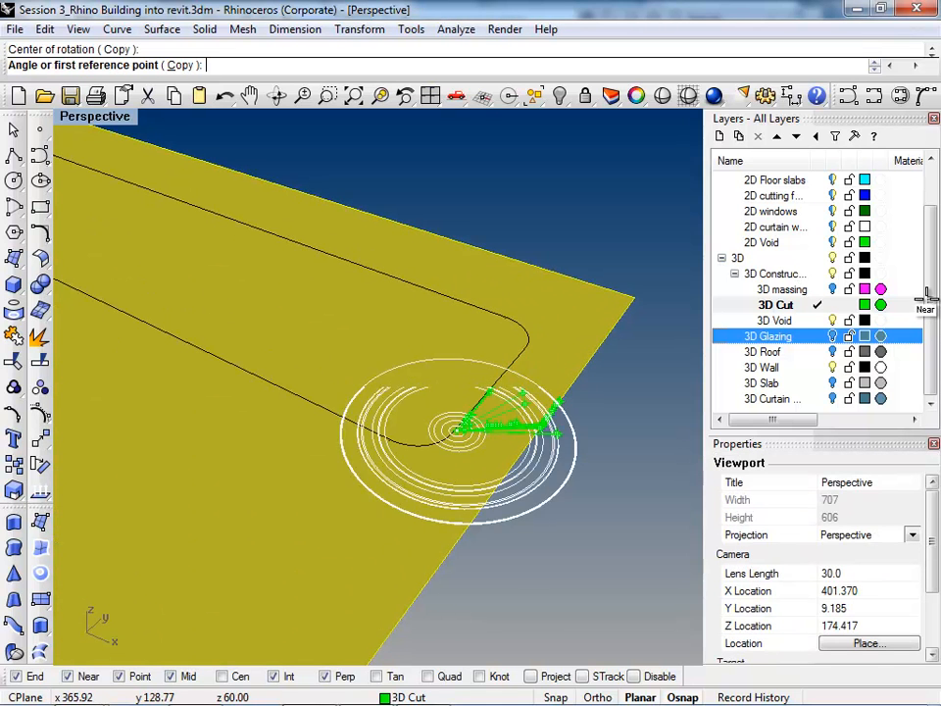
{"action": "scroll", "coordinate": [547, 425], "scroll_direction": "down", "scroll_amount": 4}
{"action": "key", "text": "Escape"}
{"action": "scroll", "coordinate": [500, 425], "scroll_direction": "up", "scroll_amount": 5}
{"action": "key", "text": "Return"}
{"action": "left_click", "coordinate": [475, 432]}
{"action": "left_click", "coordinate": [537, 356]}
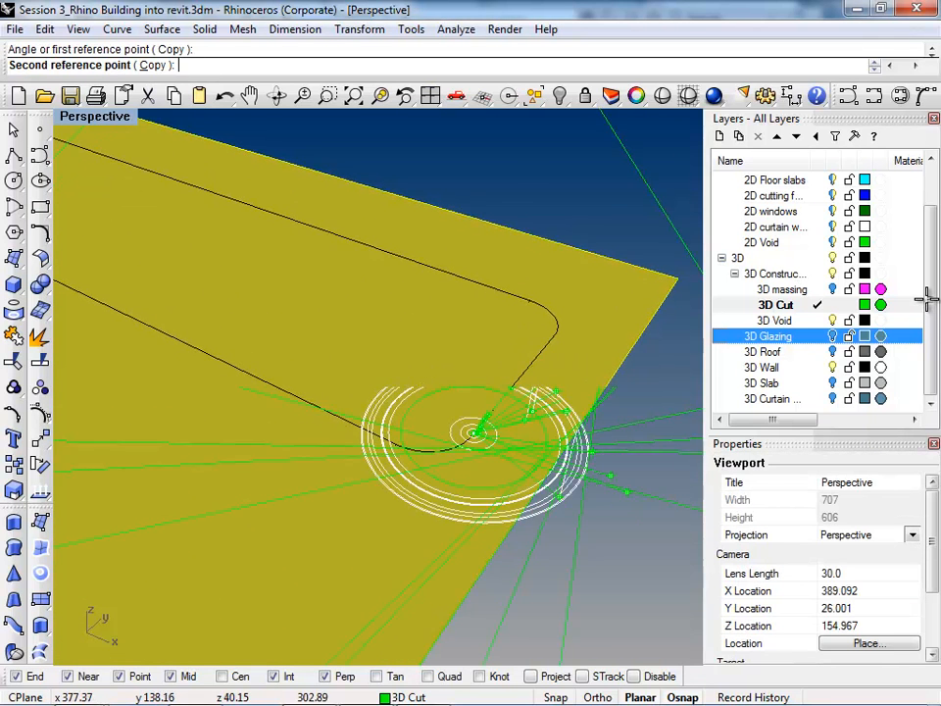
{"action": "scroll", "coordinate": [588, 490], "scroll_direction": "down", "scroll_amount": 6}
{"action": "key", "text": "Escape"}
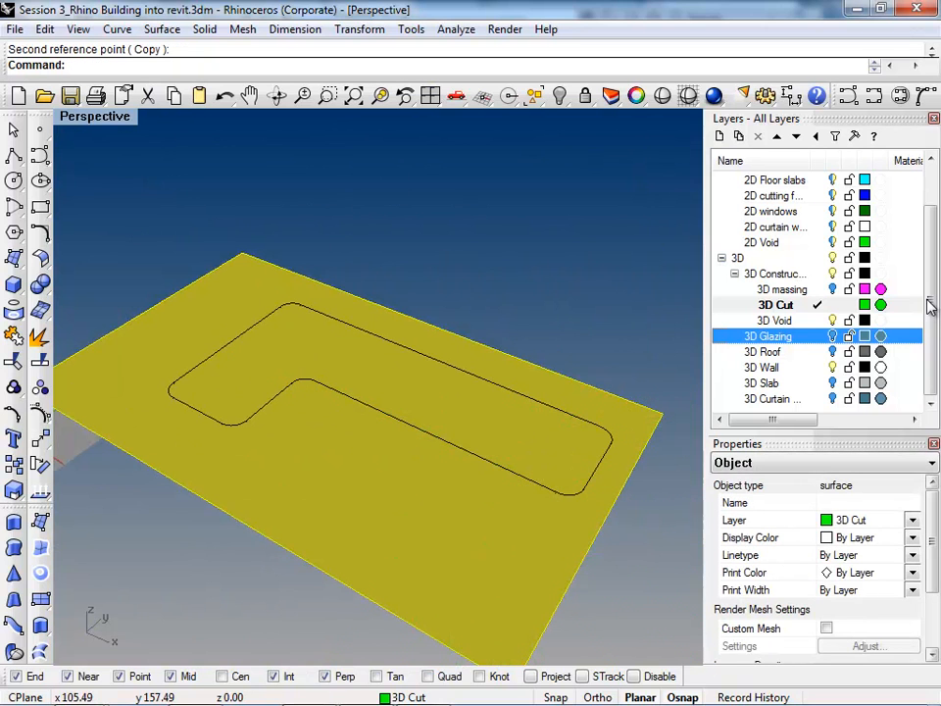
Step: Rotate the plane in 3D about the straight top edge of the building's narrow end so it slopes down through the walls
{"action": "right_click", "coordinate": [40, 465]}
{"action": "scroll", "coordinate": [540, 447], "scroll_direction": "up", "scroll_amount": 4}
{"action": "left_click", "coordinate": [620, 527]}
{"action": "left_click", "coordinate": [647, 457]}
{"action": "scroll", "coordinate": [644, 469], "scroll_direction": "down", "scroll_amount": 10}
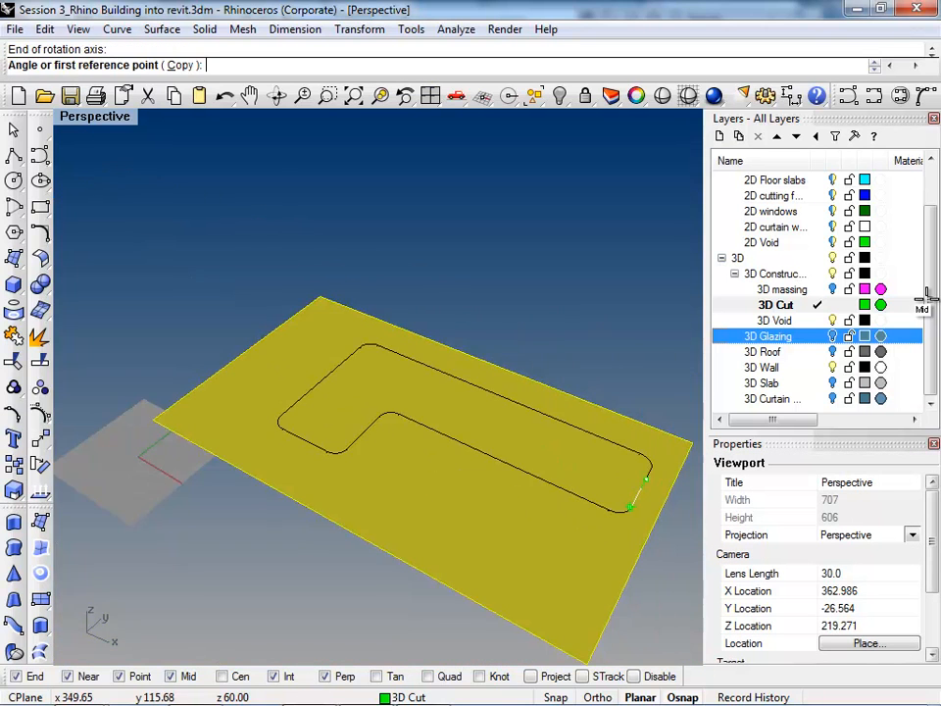
{"action": "scroll", "coordinate": [374, 378], "scroll_direction": "up", "scroll_amount": 2}
{"action": "left_click", "coordinate": [375, 378]}
{"action": "right_click_drag", "start_coordinate": [397, 389], "coordinate": [453, 265]}
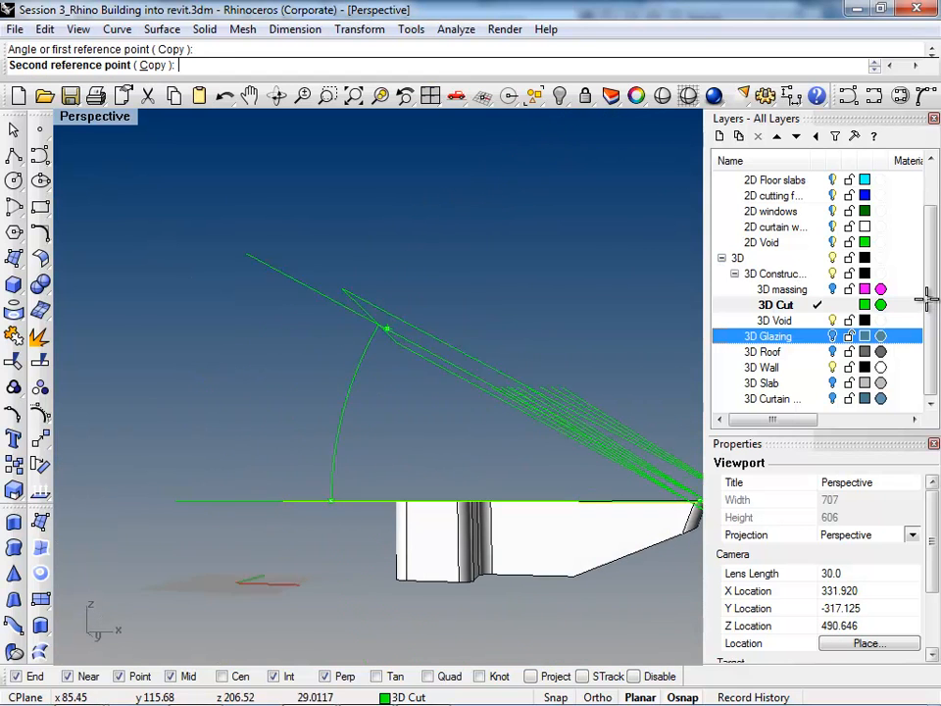
{"action": "scroll", "coordinate": [319, 500], "scroll_direction": "up", "scroll_amount": 4}
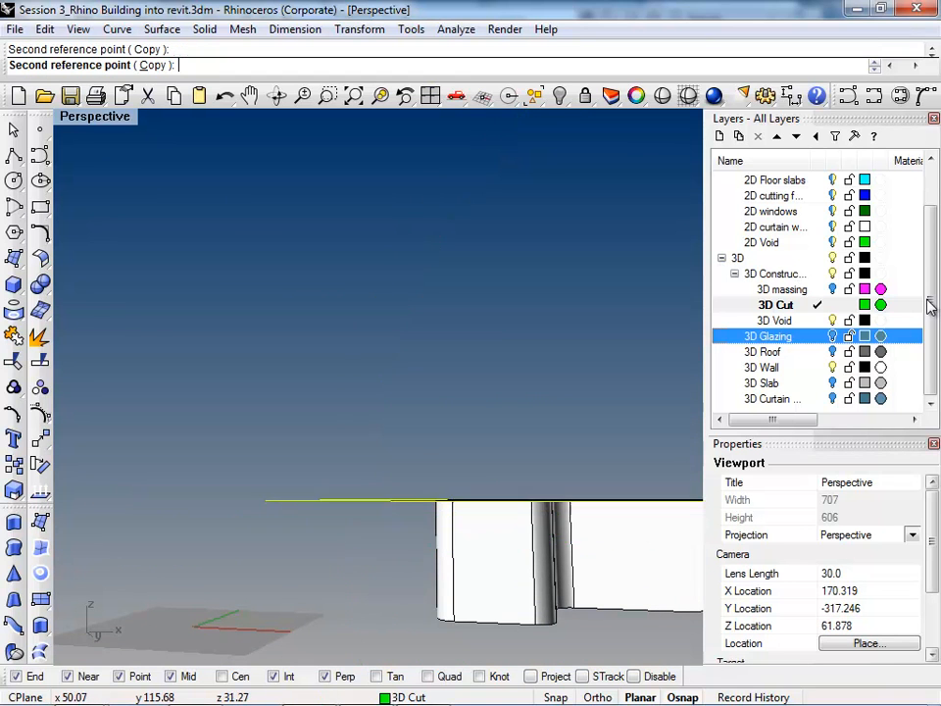
{"action": "left_click", "coordinate": [325, 527]}
{"action": "scroll", "coordinate": [126, 432], "scroll_direction": "down", "scroll_amount": 6}
{"action": "right_click_drag", "start_coordinate": [353, 505], "coordinate": [372, 532]}
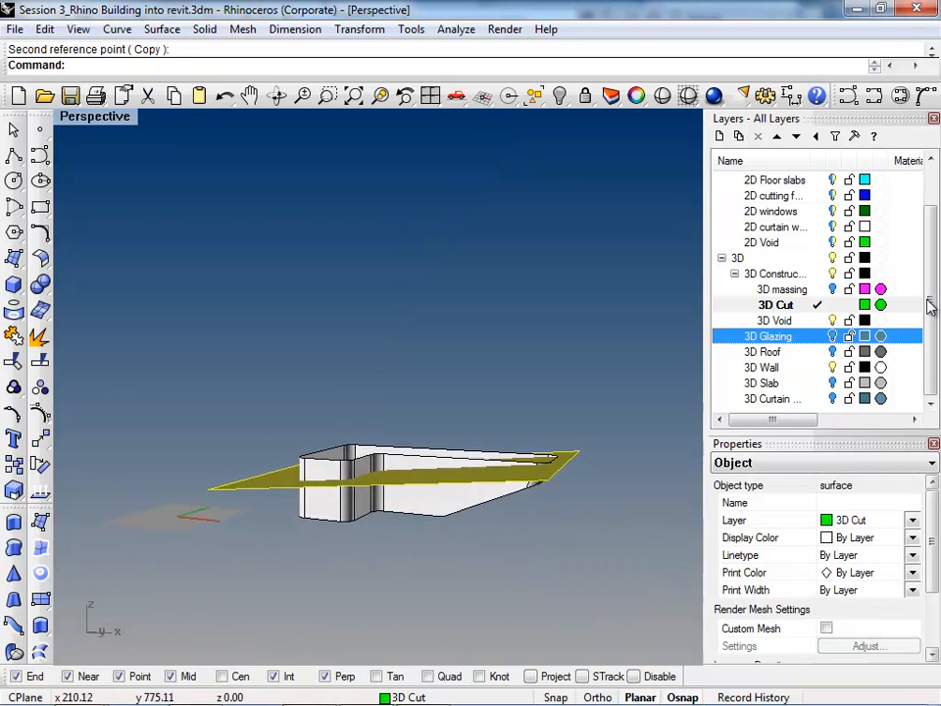
{"action": "scroll", "coordinate": [535, 464], "scroll_direction": "up", "scroll_amount": 8}
{"action": "scroll", "coordinate": [589, 534], "scroll_direction": "down", "scroll_amount": 5}
Step: Copy the wall polysurface in place and hide one of the two duplicates as a backup
{"action": "left_click", "coordinate": [412, 559]}
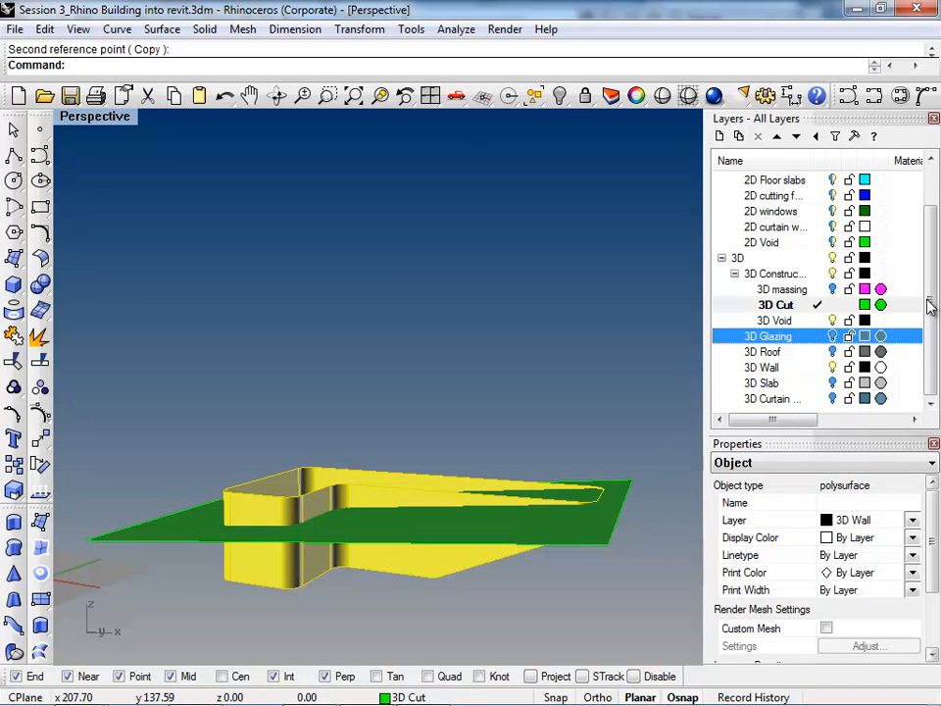
{"action": "type", "text": "Copy"}
{"action": "key", "text": "Return"}
{"action": "type", "text": "i"}
{"action": "key", "text": "Return"}
{"action": "type", "text": "Hide"}
{"action": "key", "text": "Return"}
Step: Split the visible wall shell with the tilted plane and delete both the upper piece and the plane
{"action": "left_click", "coordinate": [412, 559]}
{"action": "left_click", "coordinate": [40, 361]}
{"action": "left_click", "coordinate": [180, 524]}
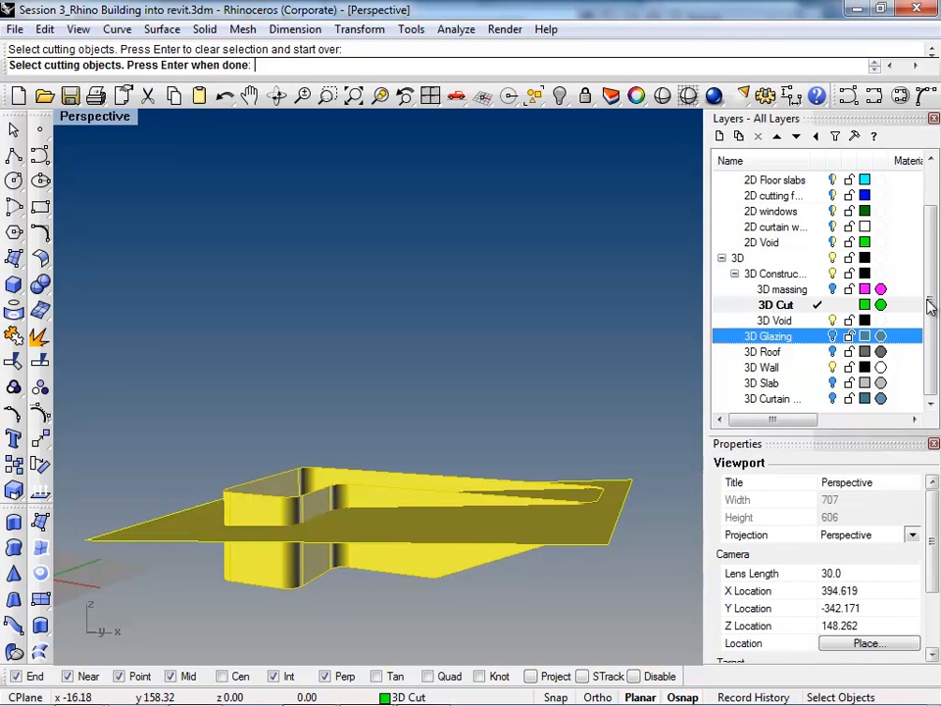
{"action": "key", "text": "Return"}
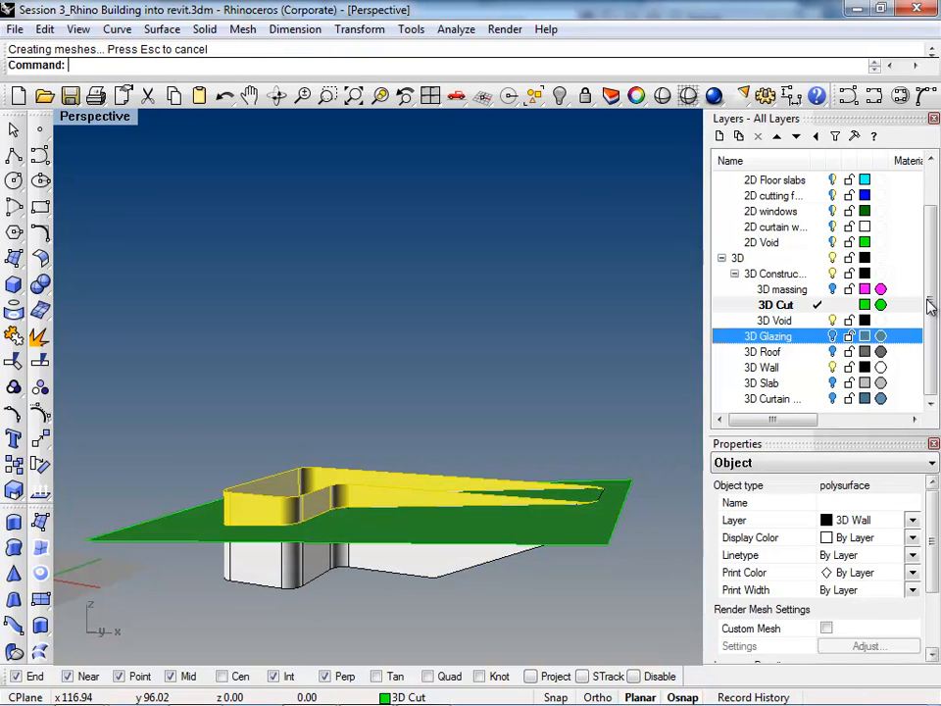
{"action": "key", "text": "Delete"}
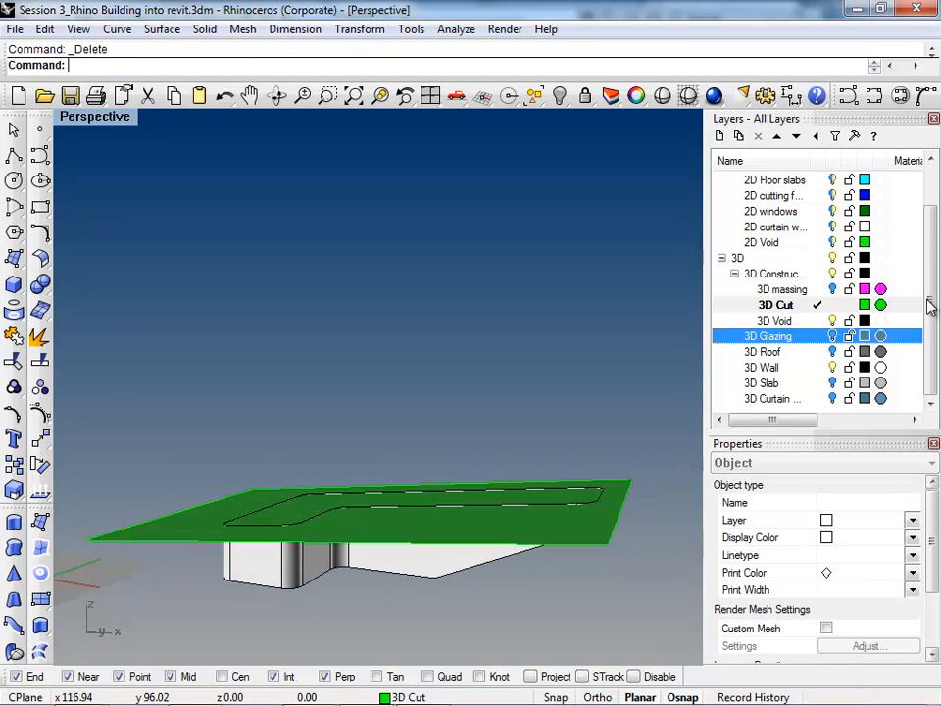
{"action": "left_click", "coordinate": [207, 526]}
{"action": "key", "text": "Delete"}
Step: Export the remaining lower wall shell as an ACIS (.sat) file named rhino form 2_session 3, using the Default export type
{"action": "mouse_move", "coordinate": [373, 599]}
{"action": "right_mouse_down"}
{"action": "mouse_move", "coordinate": [306, 549]}
{"action": "mouse_move", "coordinate": [294, 553]}
{"action": "right_mouse_up"}
{"action": "left_click", "coordinate": [378, 549]}
{"action": "scroll", "coordinate": [378, 549], "scroll_direction": "up", "scroll_amount": 3}
{"action": "scroll", "coordinate": [392, 529], "scroll_direction": "down", "scroll_amount": 4}
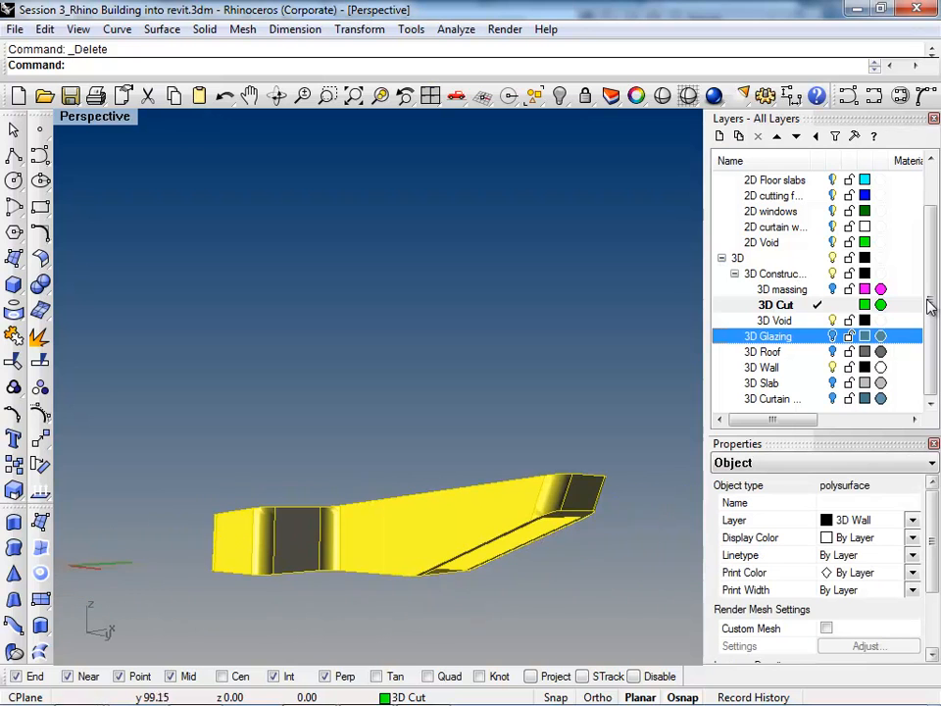
{"action": "type", "text": "Export"}
{"action": "key", "text": "Return"}
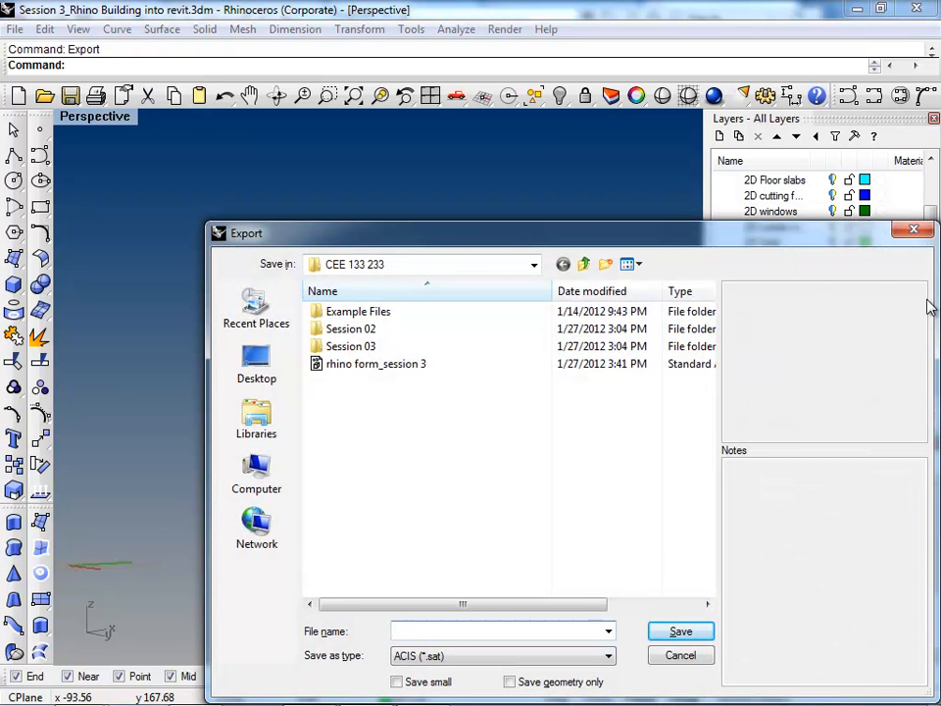
{"action": "type", "text": "rh"}
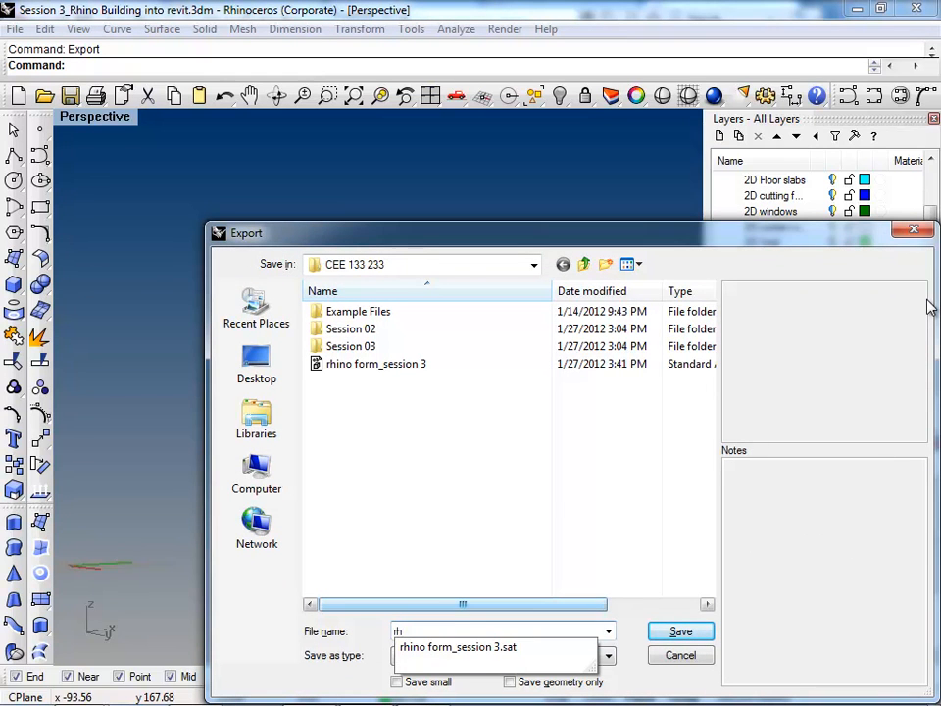
{"action": "type", "text": "ino form "}
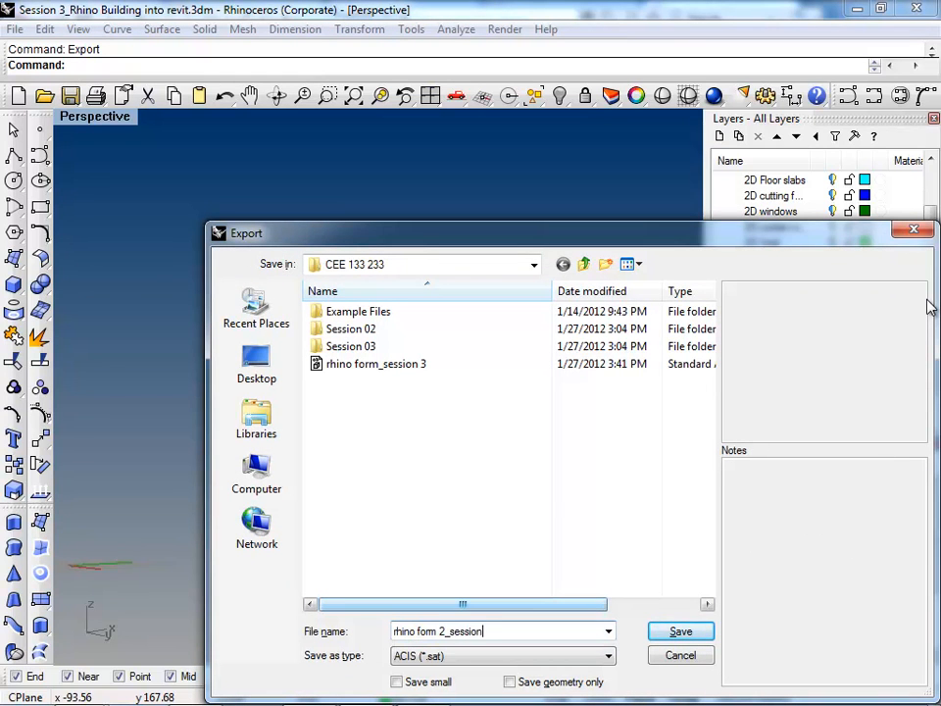
{"action": "type", "text": "2_session 3"}
{"action": "key", "text": "Return"}
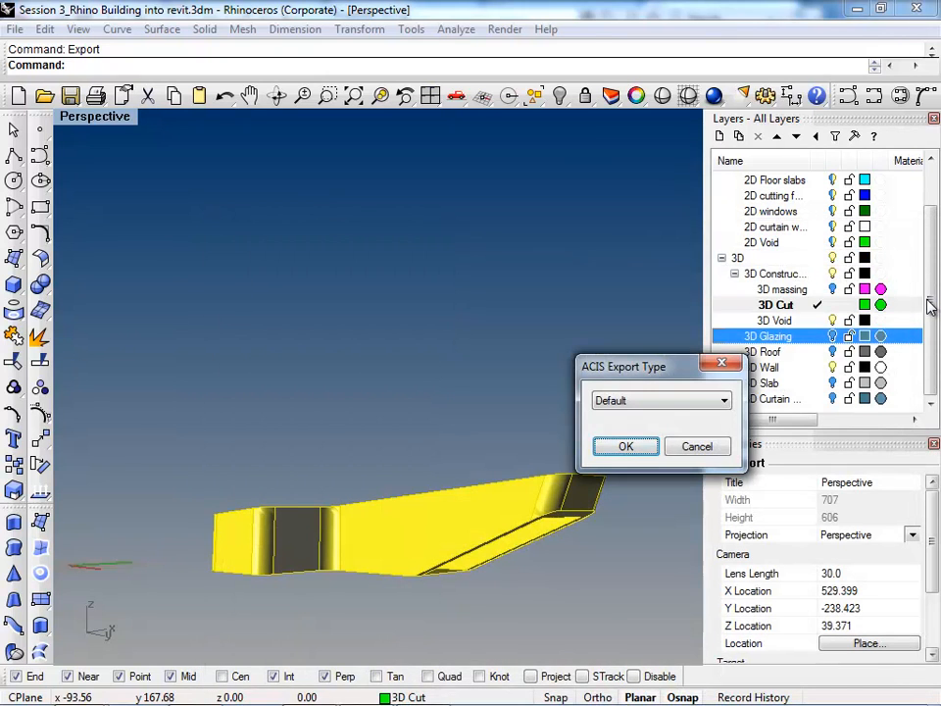
{"action": "key", "text": "Return"}
Step: Copy the exported rhino form 2_session 3 file from the local CEE 133 233 folder to the _CEE 133 233 network folder
{"action": "key", "text": "super+t"}
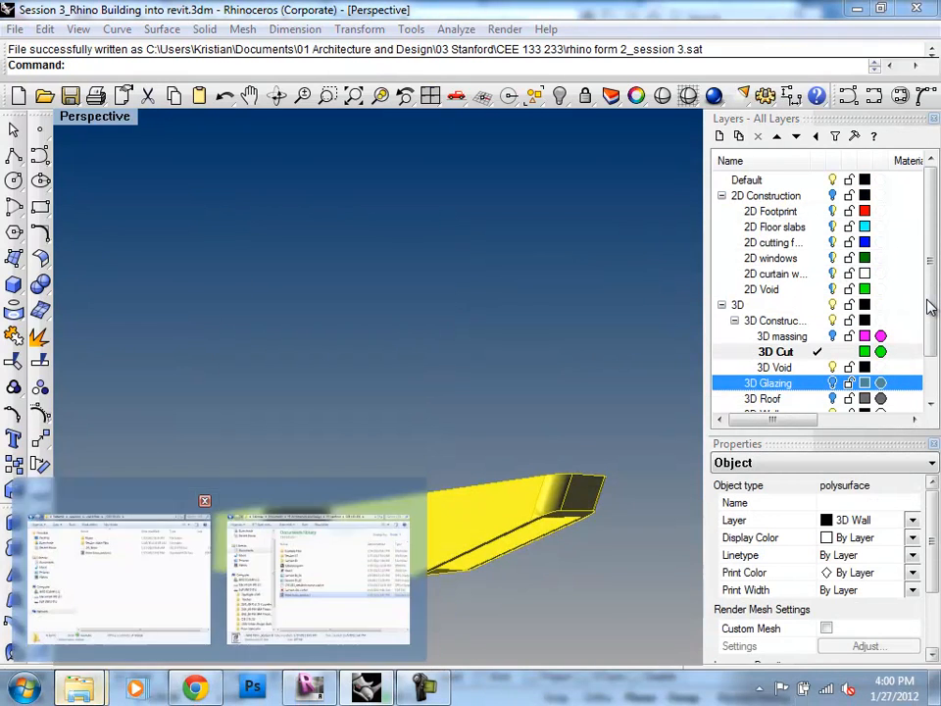
{"action": "left_click", "coordinate": [117, 579]}
{"action": "left_click", "coordinate": [79, 688]}
{"action": "left_click", "coordinate": [319, 578]}
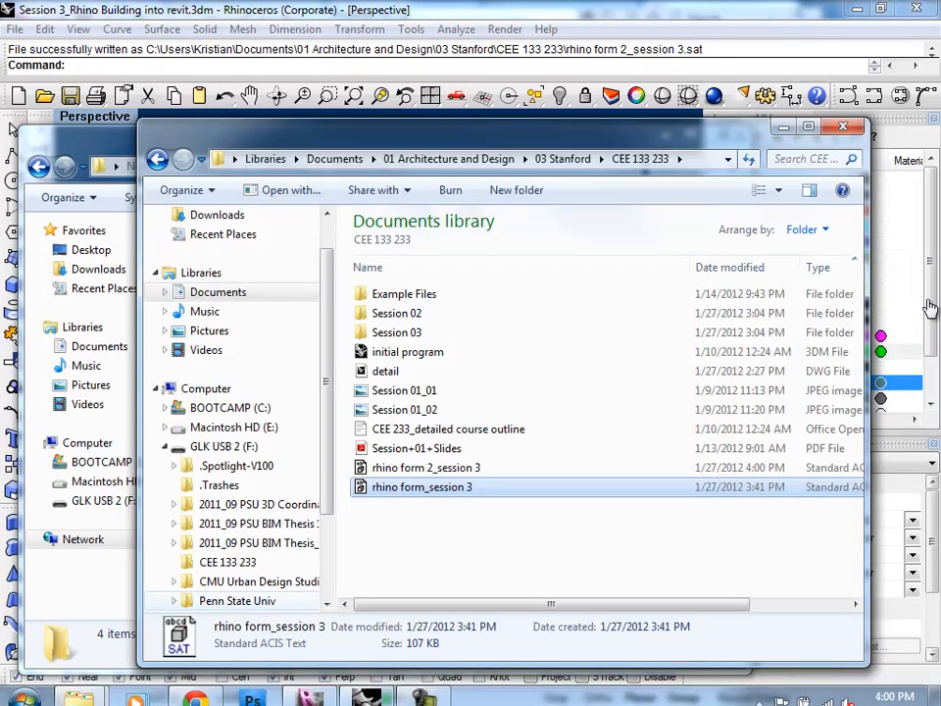
{"action": "left_click_drag", "start_coordinate": [470, 134], "coordinate": [706, 140]}
{"action": "left_click_drag", "start_coordinate": [633, 474], "coordinate": [284, 377]}
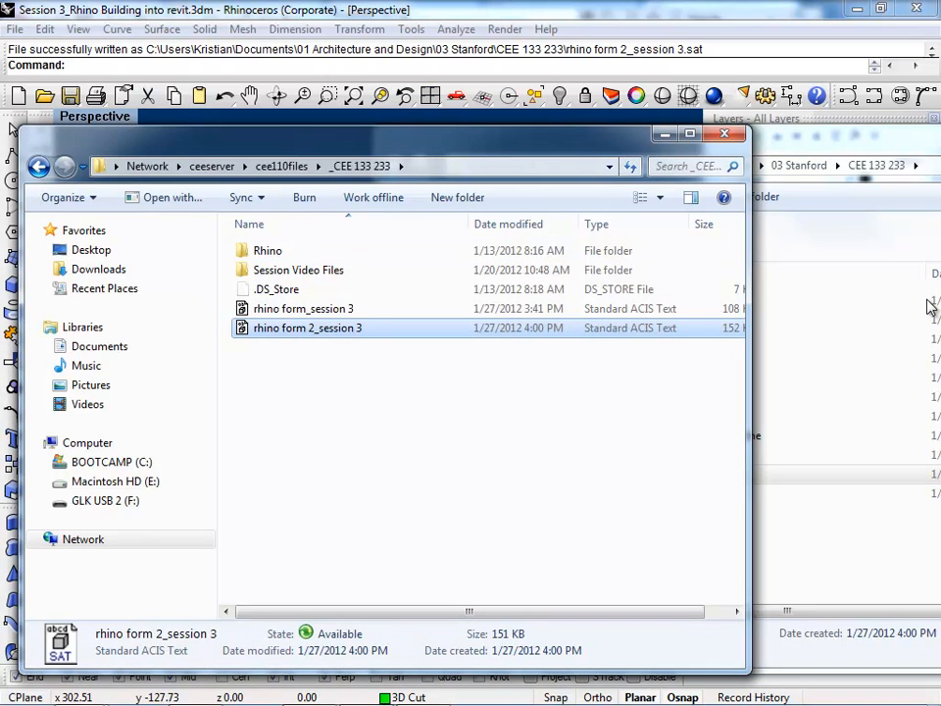
Step: Switch back to the Revit project and inspect the brick walls with their doors and windows from the front and right
{"action": "key", "text": "alt+Tab"}
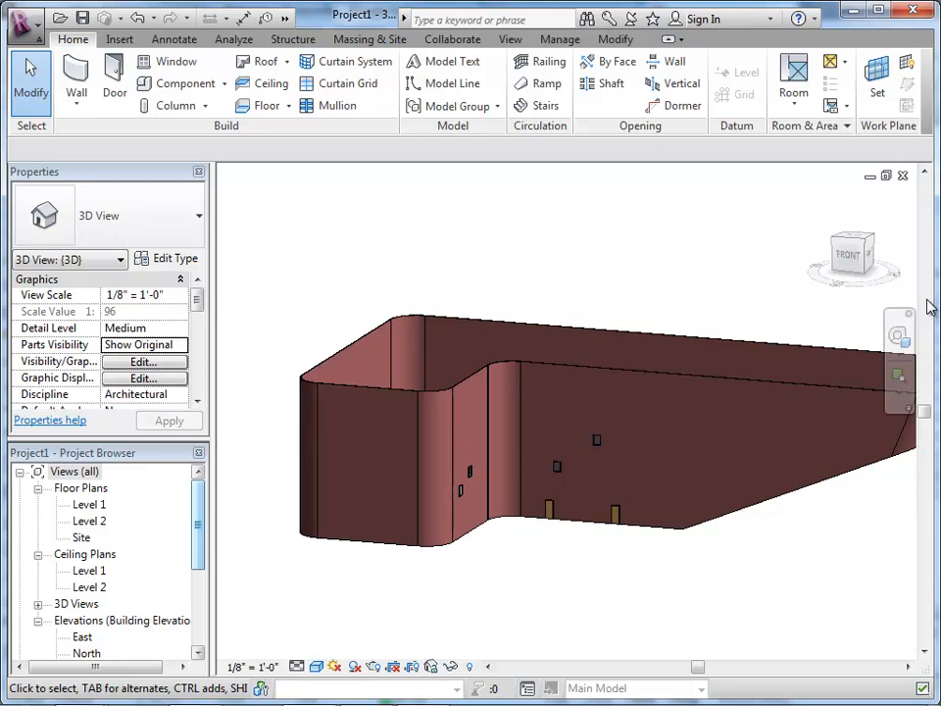
{"action": "scroll", "coordinate": [539, 505], "scroll_direction": "up", "scroll_amount": 1}
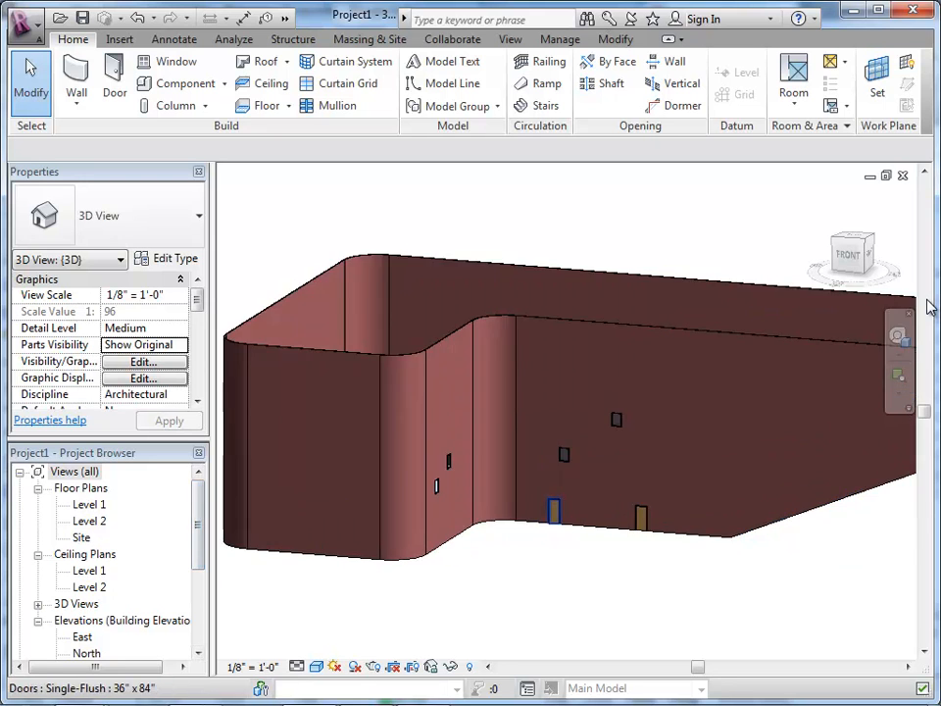
{"action": "middle_click_drag", "start_coordinate": [550, 510], "coordinate": [431, 490], "text": "shift"}
{"action": "scroll", "coordinate": [432, 491], "scroll_direction": "down", "scroll_amount": 1}
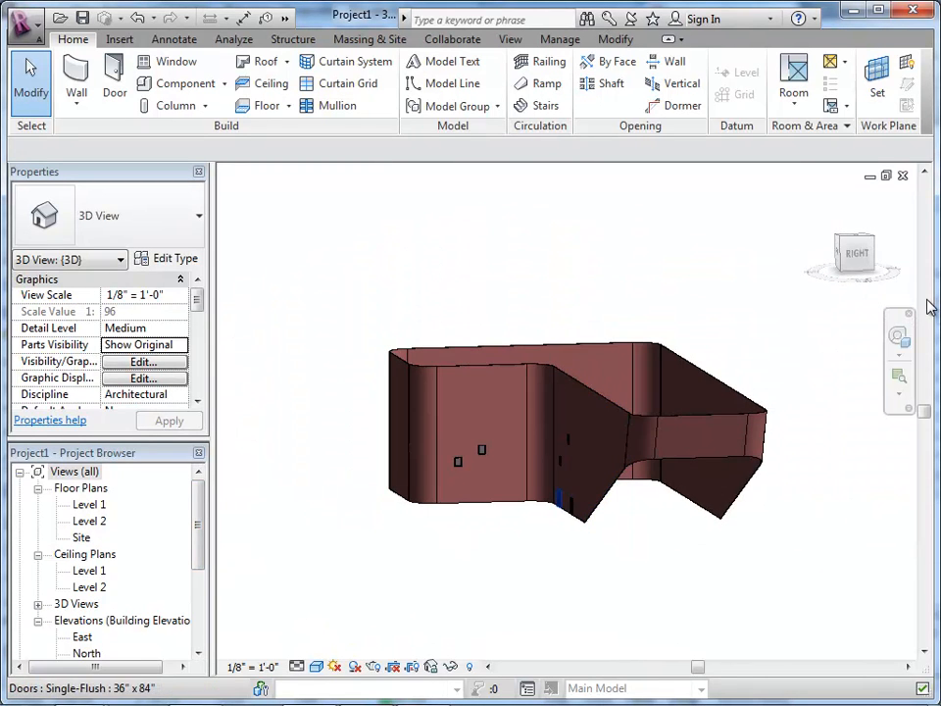
Step: Reload the linked CAD file rhino form_session 3.sat from rhino form 2_session 3 in the CEE 133 233 folder
{"action": "scroll", "coordinate": [645, 481], "scroll_direction": "up", "scroll_amount": 2}
{"action": "middle_click_drag", "start_coordinate": [646, 480], "coordinate": [720, 490], "text": "shift"}
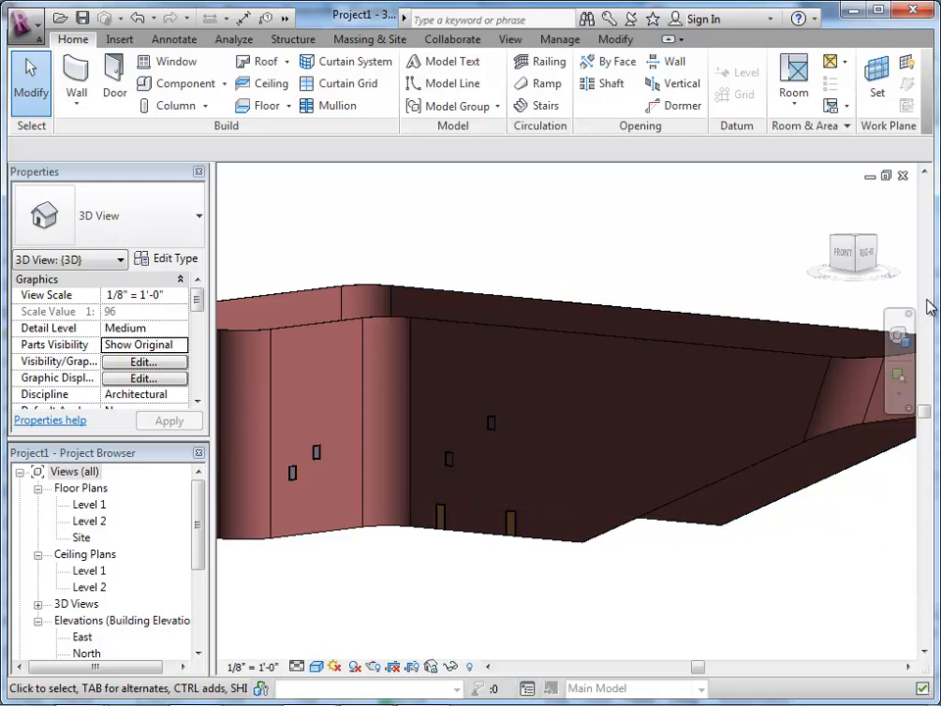
{"action": "scroll", "coordinate": [547, 422], "scroll_direction": "down", "scroll_amount": 2}
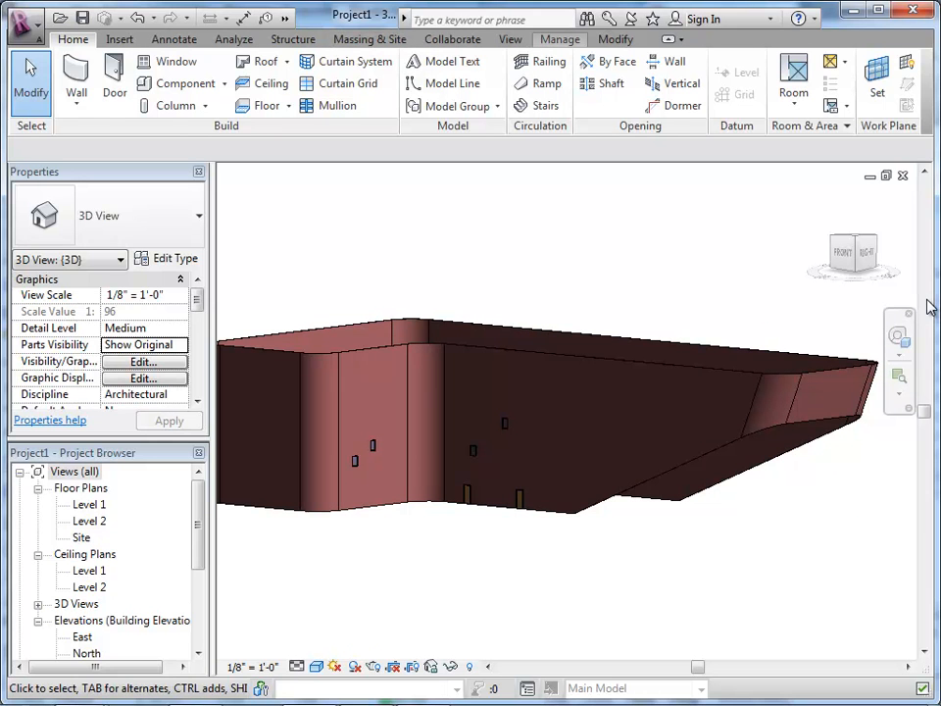
{"action": "left_click", "coordinate": [560, 39]}
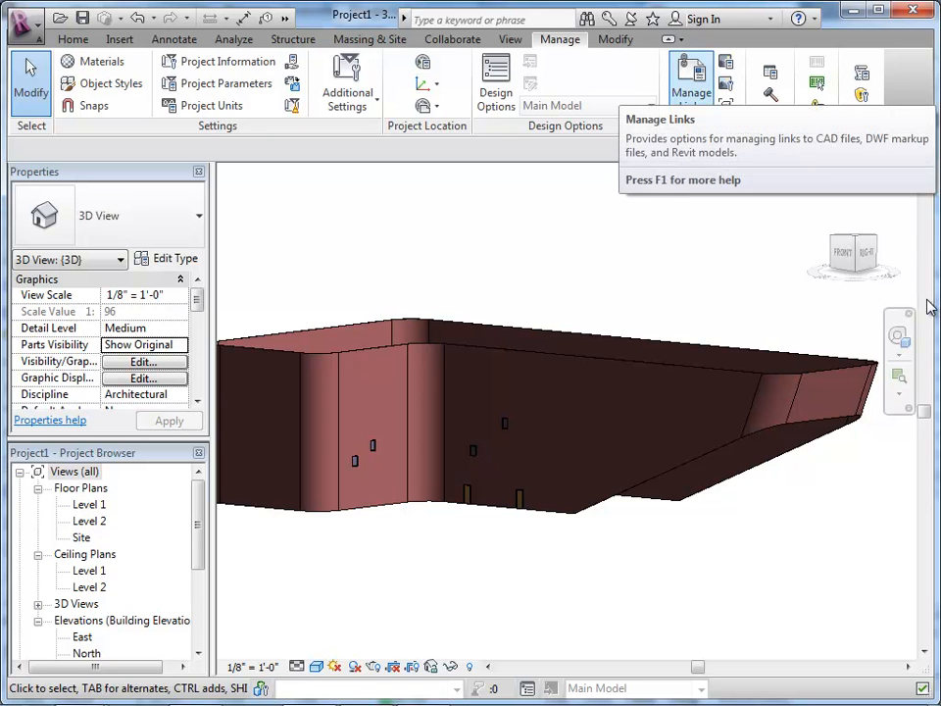
{"action": "left_click", "coordinate": [691, 83]}
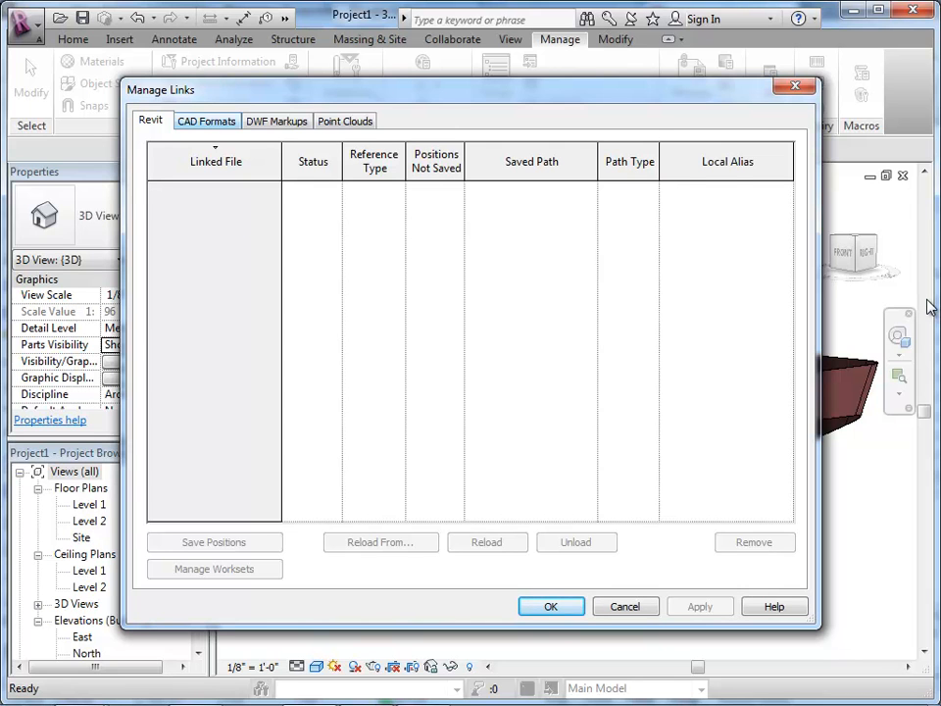
{"action": "left_click", "coordinate": [206, 121]}
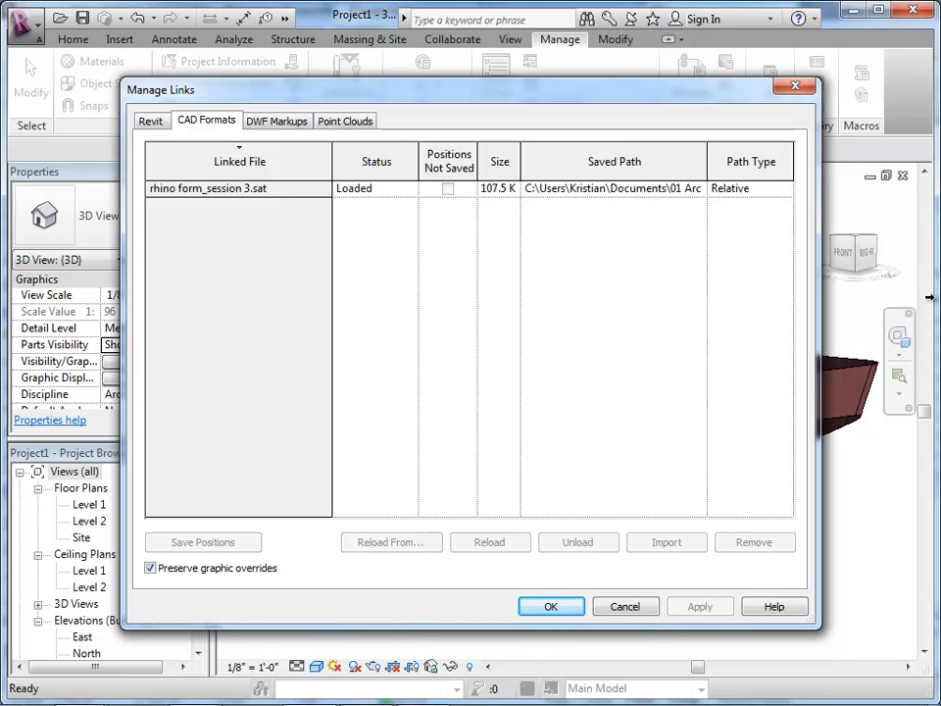
{"action": "left_click", "coordinate": [232, 189]}
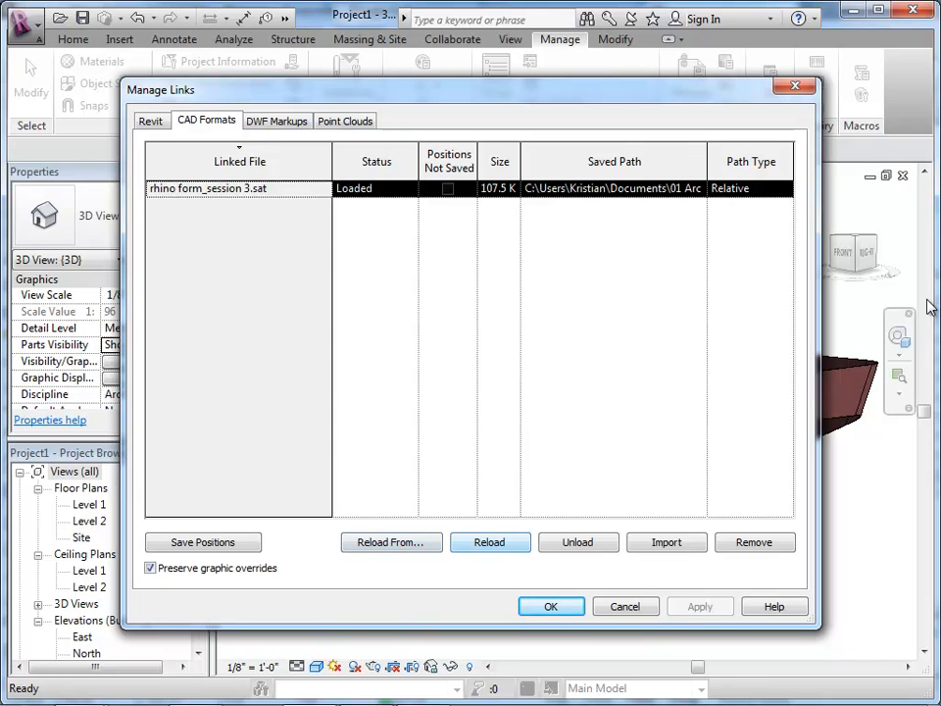
{"action": "left_click", "coordinate": [391, 543]}
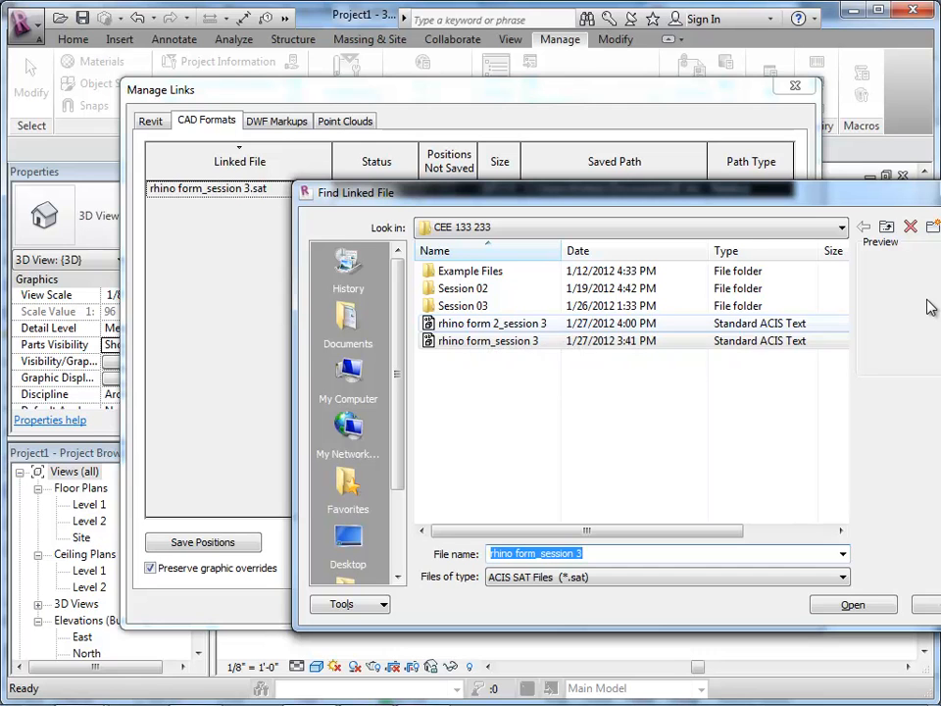
{"action": "left_click", "coordinate": [490, 323]}
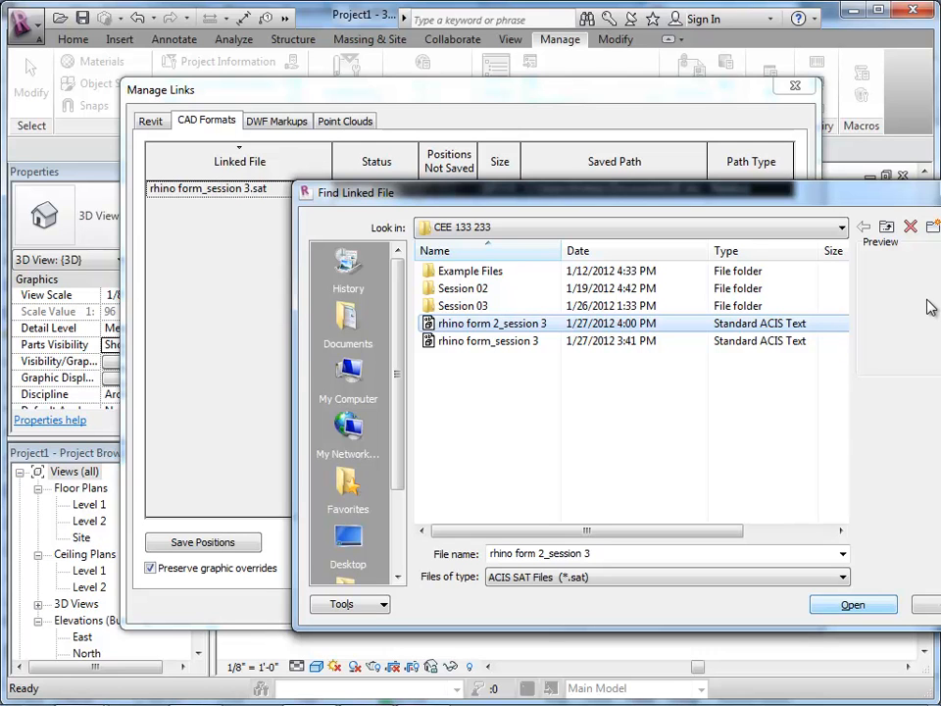
{"action": "key", "text": "Return"}
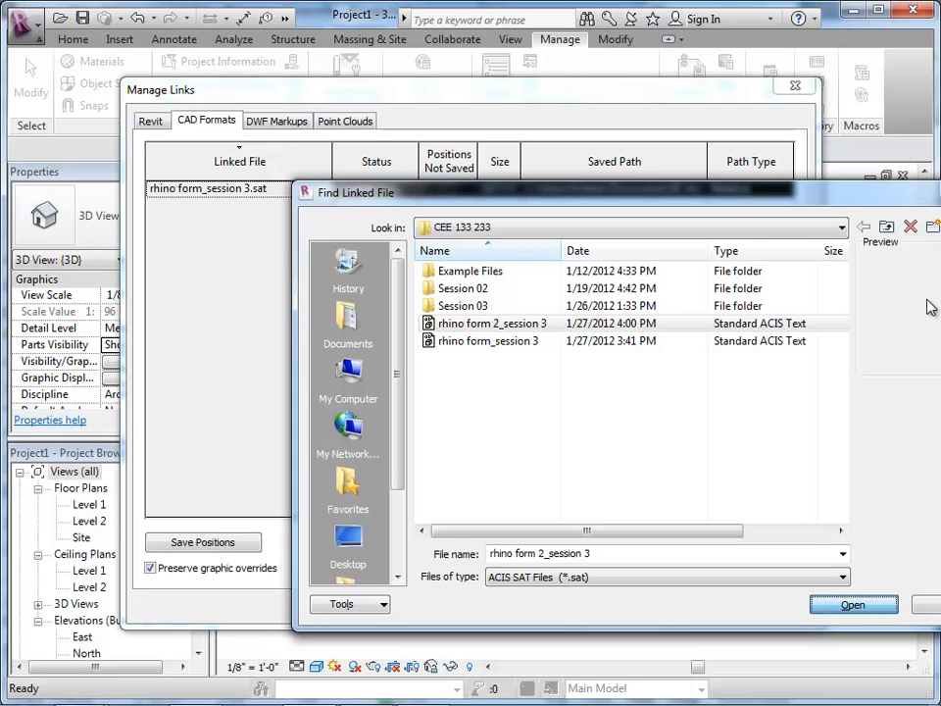
{"action": "key", "text": "Return"}
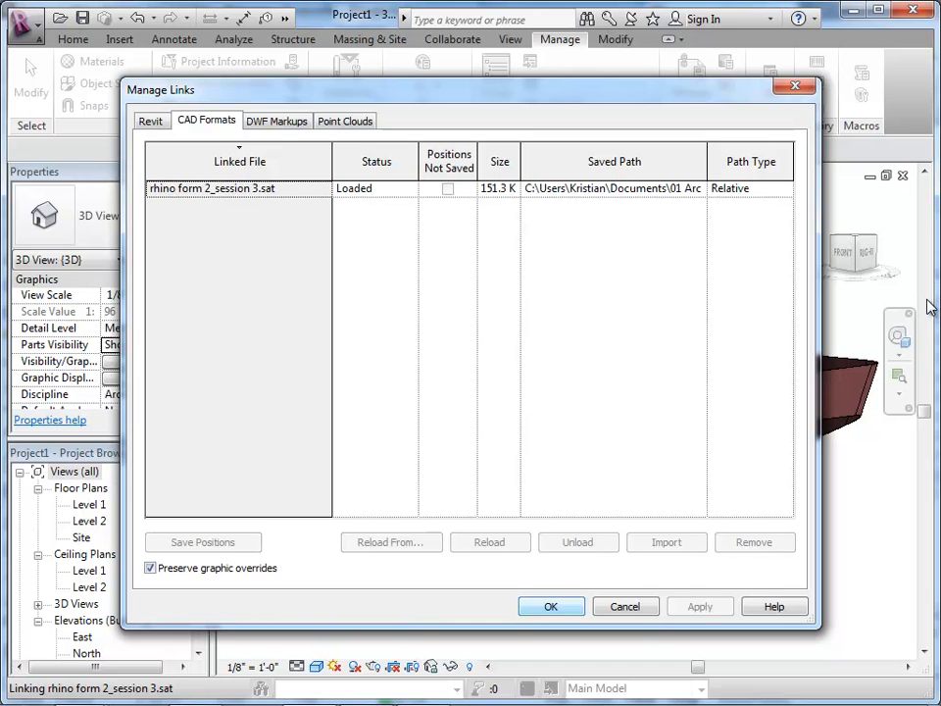
{"action": "key", "text": "Return"}
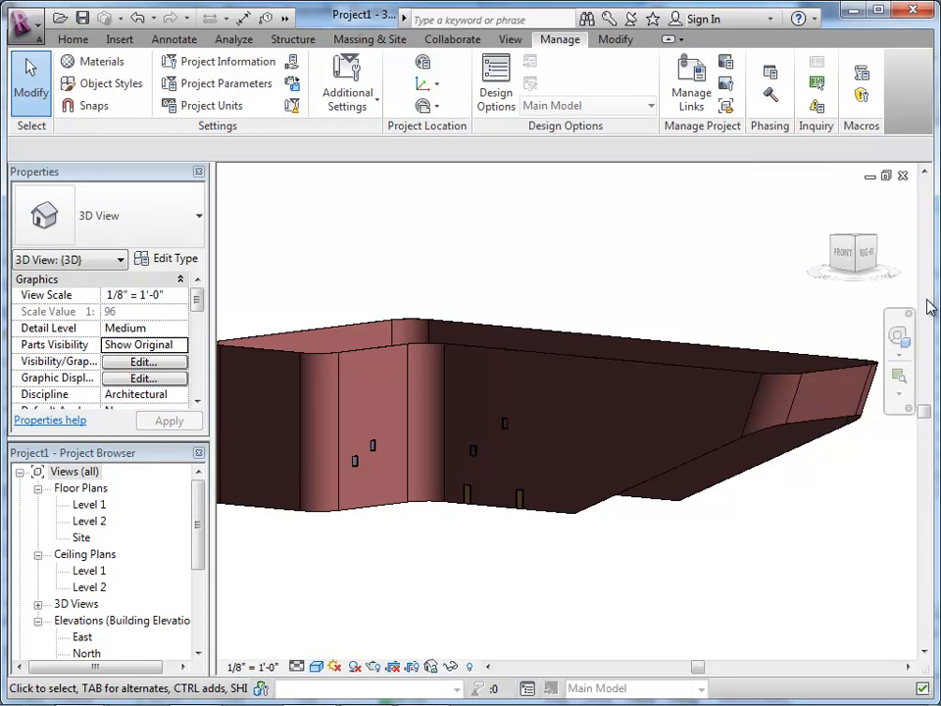
Step: Try to update the front brick wall containing the two doors to the revised mass face with Update to Face
{"action": "key", "text": "Menu"}
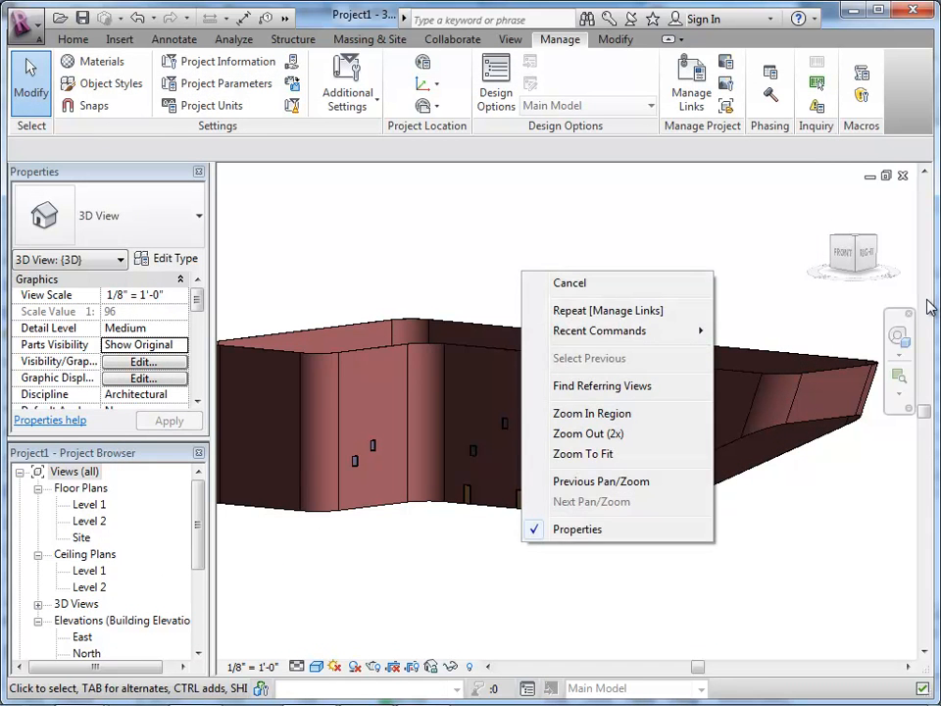
{"action": "key", "text": "Escape"}
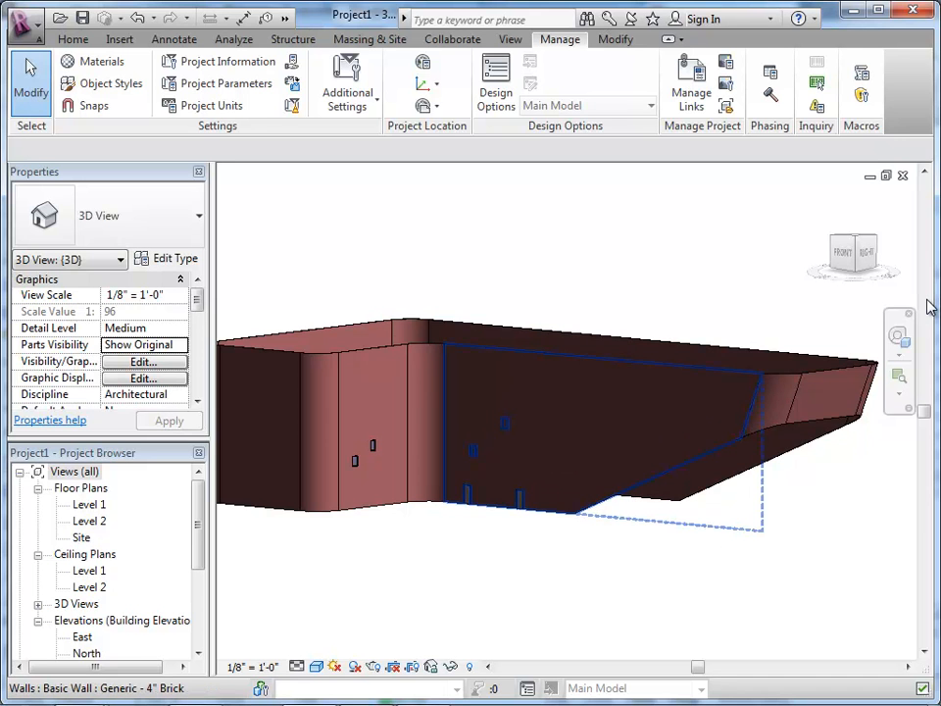
{"action": "left_click", "coordinate": [582, 481]}
{"action": "scroll", "coordinate": [582, 481], "scroll_direction": "down", "scroll_amount": 1}
{"action": "scroll", "coordinate": [581, 481], "scroll_direction": "down", "scroll_amount": 1}
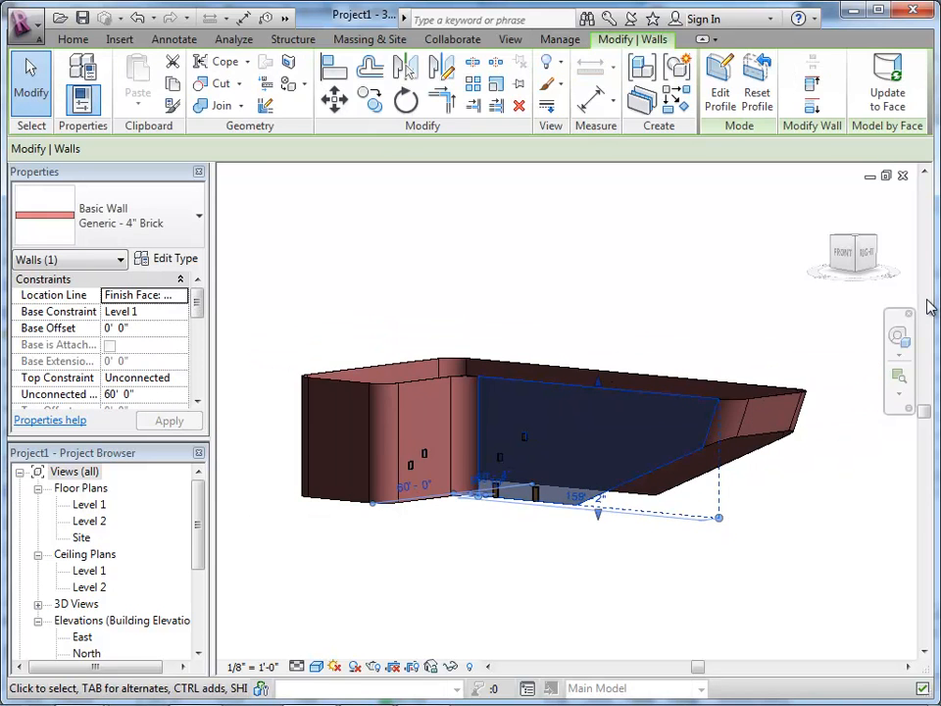
{"action": "scroll", "coordinate": [581, 481], "scroll_direction": "up", "scroll_amount": 3}
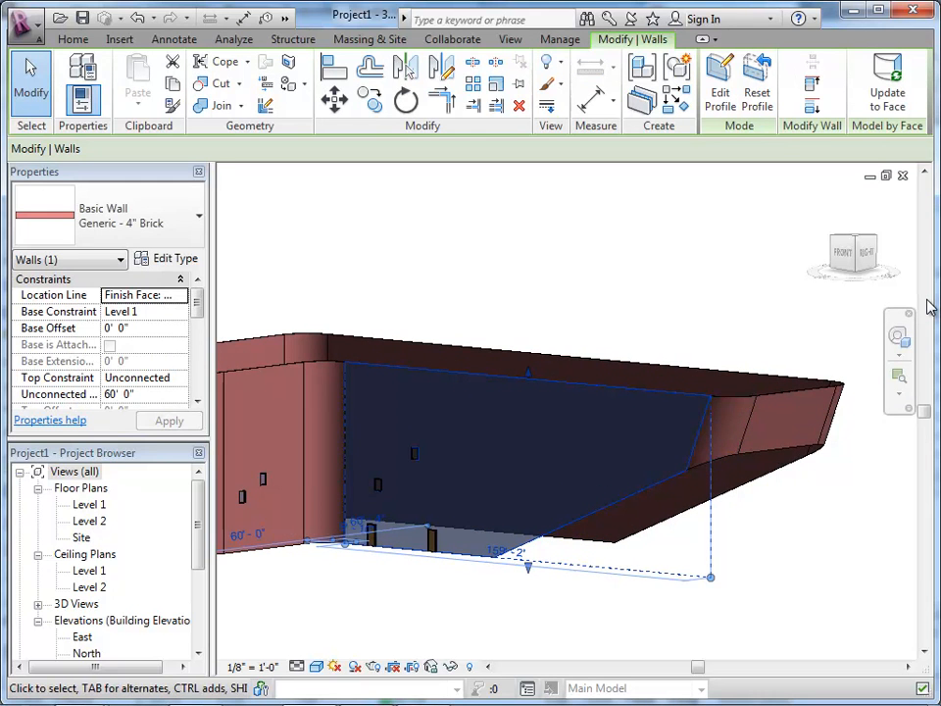
{"action": "scroll", "coordinate": [611, 432], "scroll_direction": "up", "scroll_amount": 2}
{"action": "scroll", "coordinate": [753, 392], "scroll_direction": "down", "scroll_amount": 3}
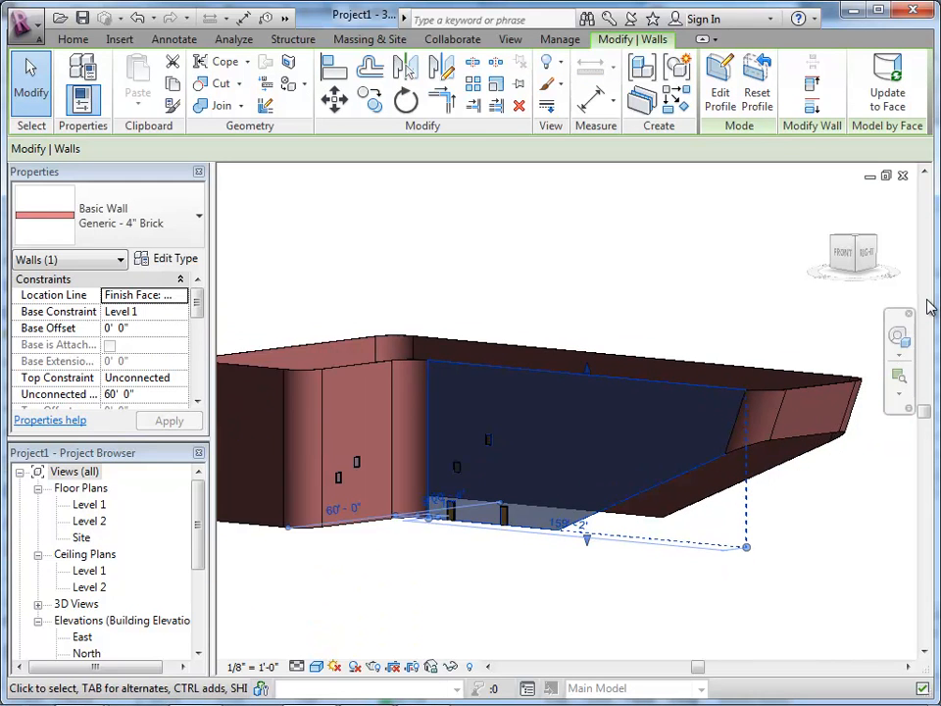
{"action": "scroll", "coordinate": [736, 407], "scroll_direction": "up", "scroll_amount": 2}
{"action": "scroll", "coordinate": [745, 392], "scroll_direction": "down", "scroll_amount": 1}
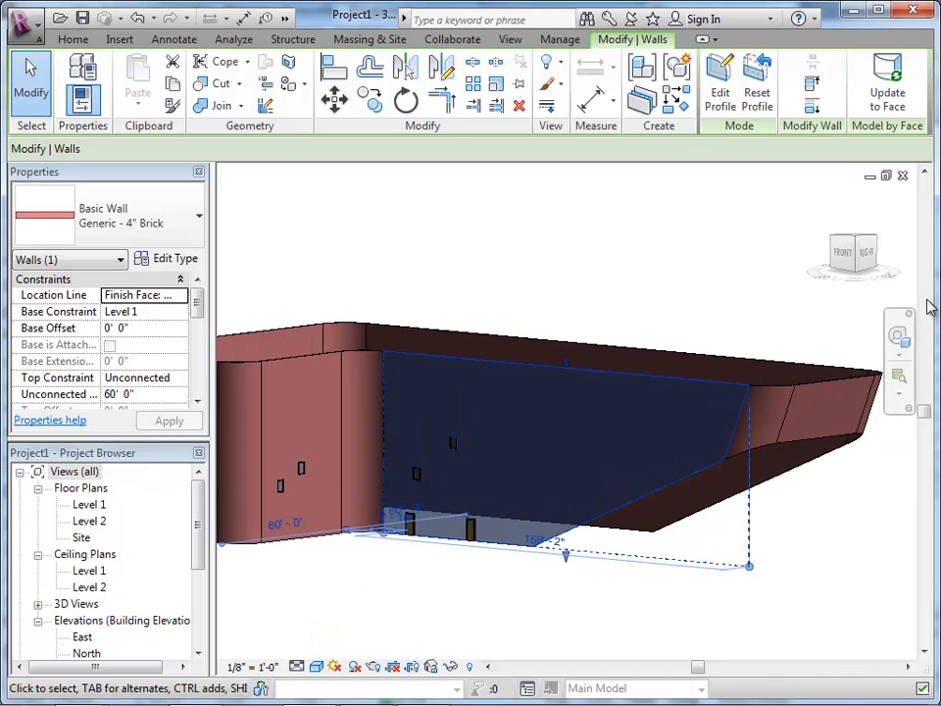
{"action": "scroll", "coordinate": [753, 437], "scroll_direction": "up", "scroll_amount": 1}
{"action": "scroll", "coordinate": [753, 436], "scroll_direction": "down", "scroll_amount": 1}
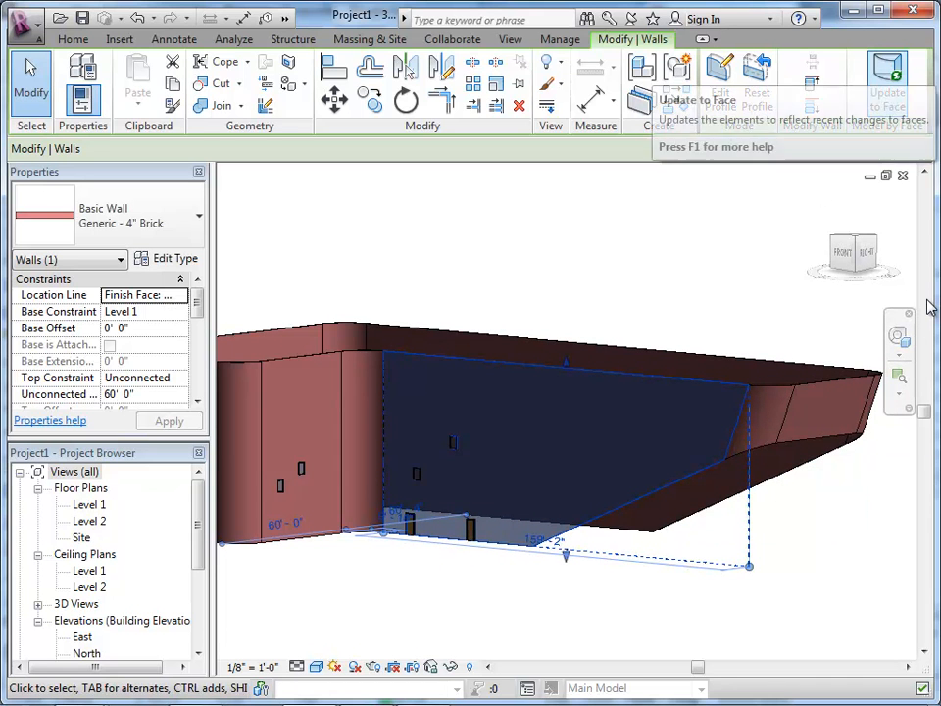
{"action": "left_click", "coordinate": [887, 88]}
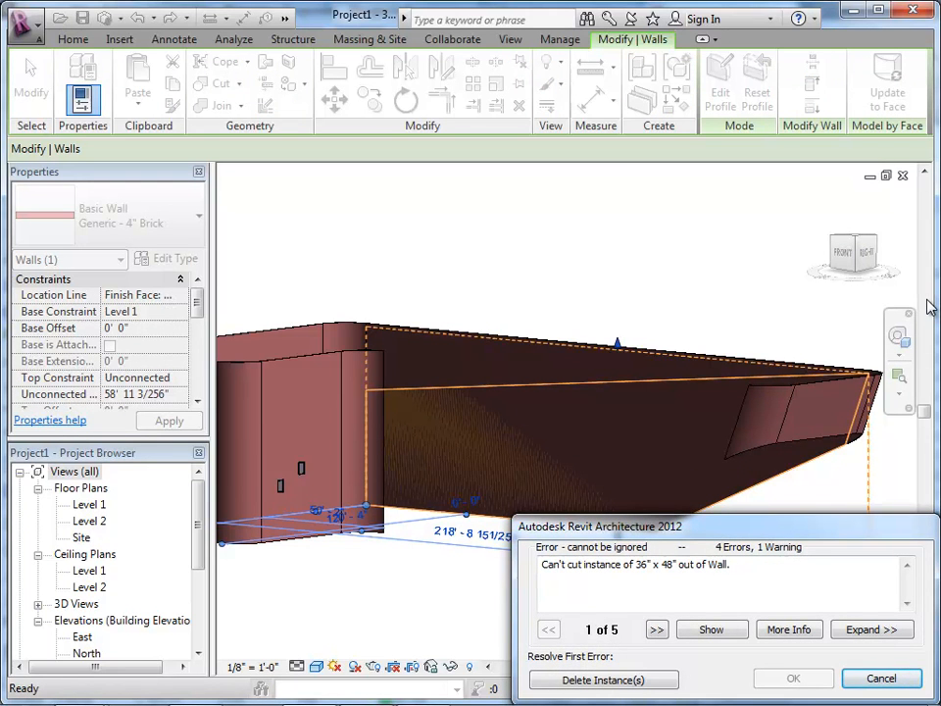
{"action": "key", "text": "Escape"}
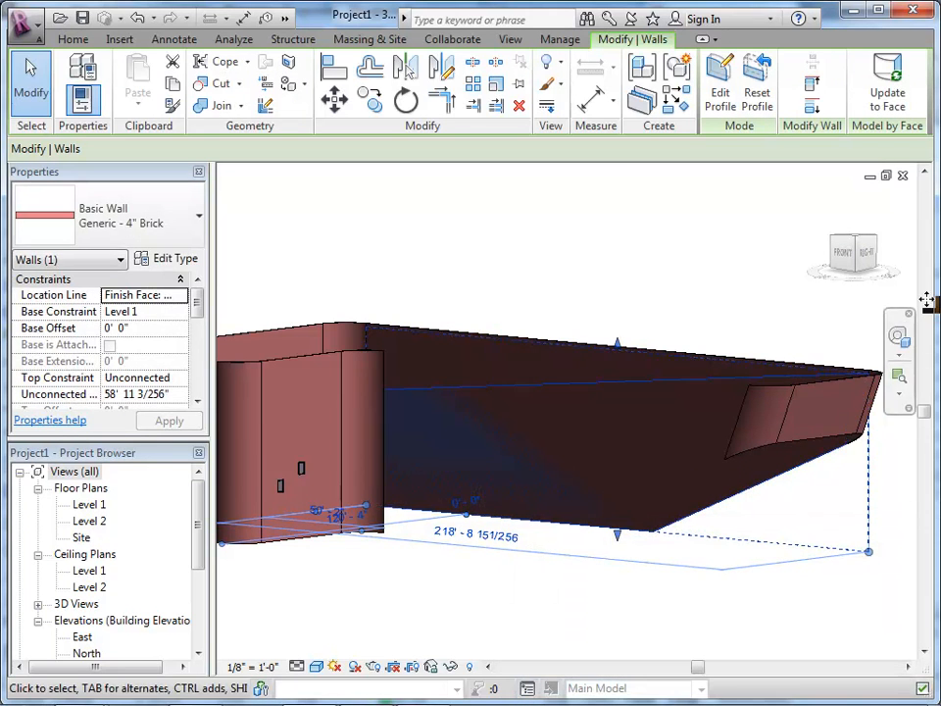
{"action": "key", "text": "Escape"}
Step: Try to update the long rear brick wall to the revised mass face with Update to Face
{"action": "scroll", "coordinate": [625, 552], "scroll_direction": "down", "scroll_amount": 2}
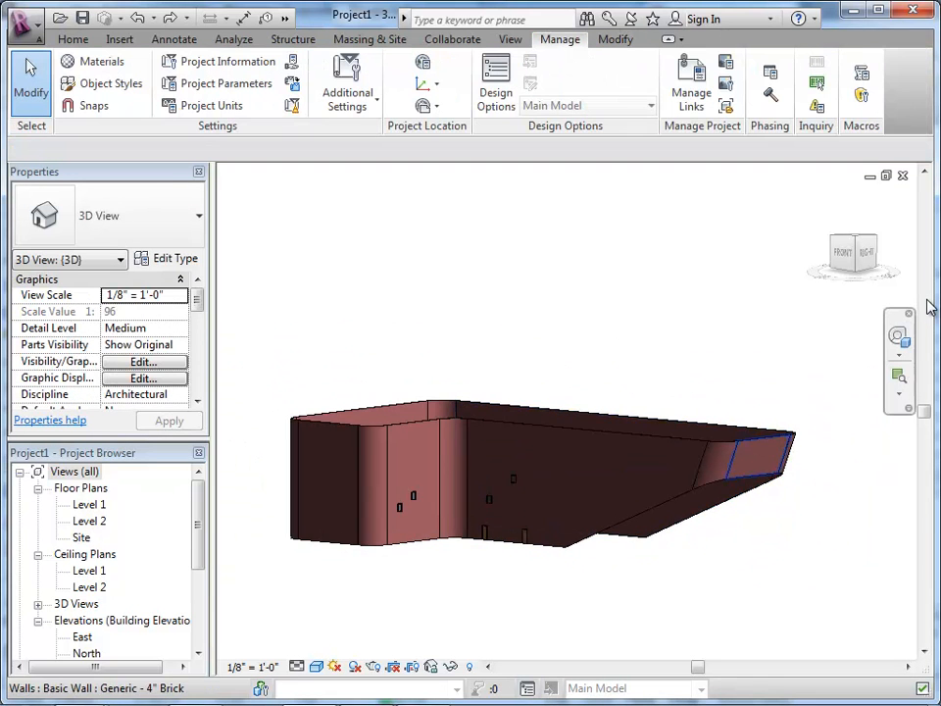
{"action": "scroll", "coordinate": [791, 427], "scroll_direction": "up", "scroll_amount": 2}
{"action": "scroll", "coordinate": [760, 432], "scroll_direction": "up", "scroll_amount": 1}
{"action": "left_click", "coordinate": [761, 433]}
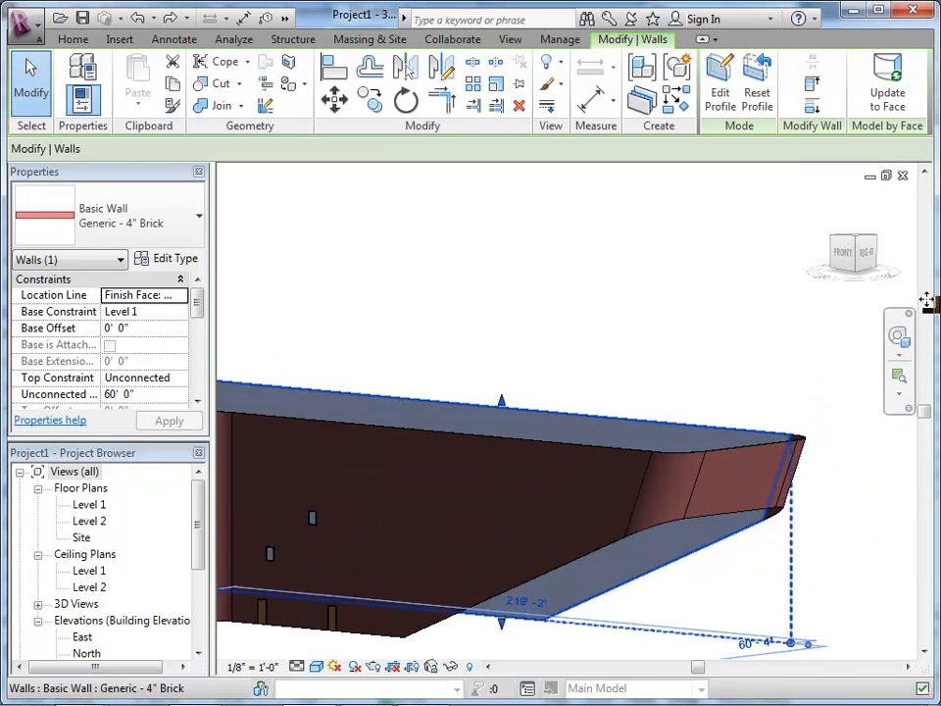
{"action": "scroll", "coordinate": [761, 434], "scroll_direction": "down", "scroll_amount": 3}
{"action": "left_click", "coordinate": [887, 83]}
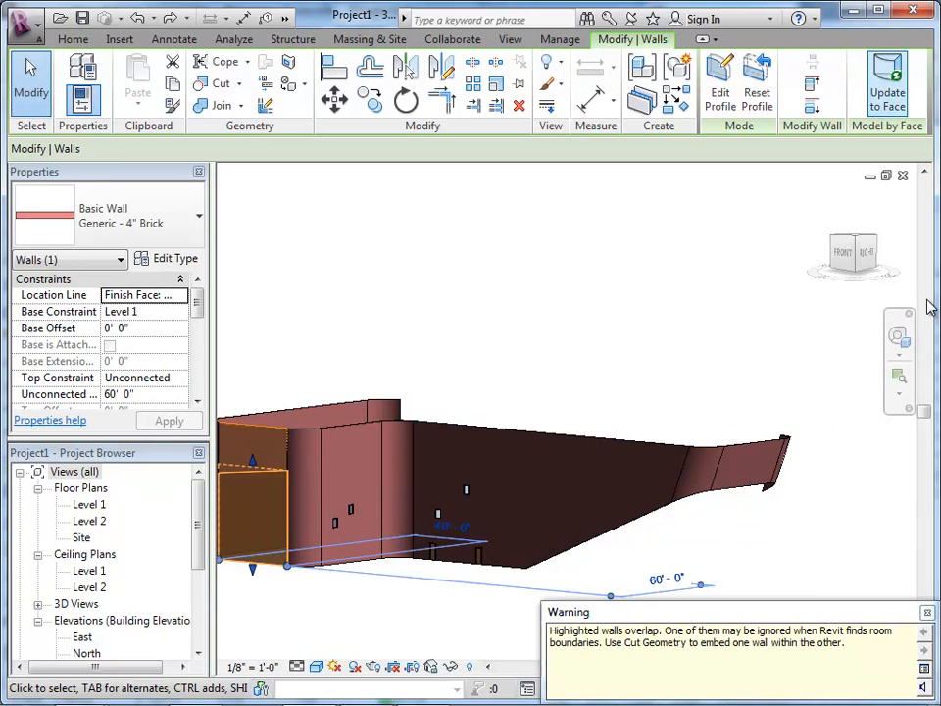
{"action": "scroll", "coordinate": [729, 323], "scroll_direction": "down", "scroll_amount": 2}
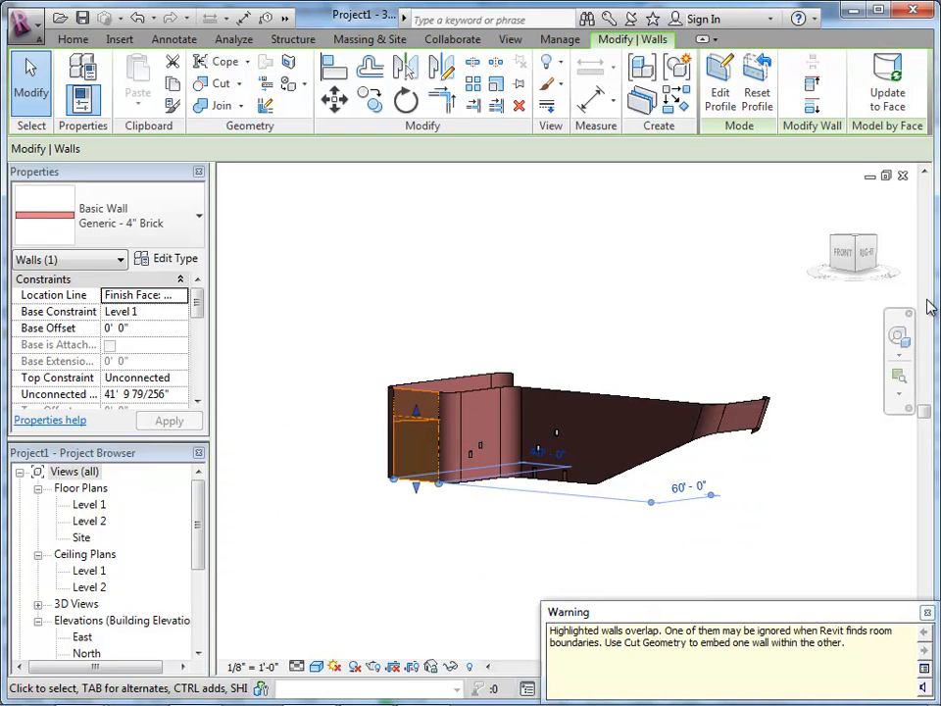
{"action": "scroll", "coordinate": [461, 490], "scroll_direction": "up", "scroll_amount": 1}
{"action": "scroll", "coordinate": [538, 511], "scroll_direction": "up", "scroll_amount": 1}
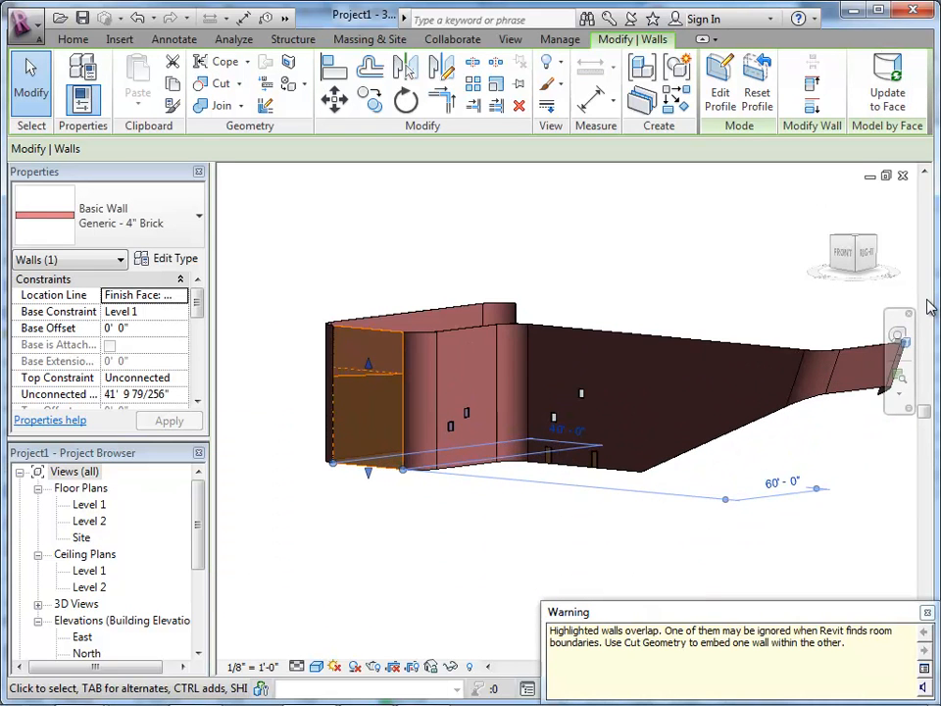
{"action": "key", "text": "Escape"}
{"action": "middle_click_drag", "start_coordinate": [608, 411], "coordinate": [493, 508]}
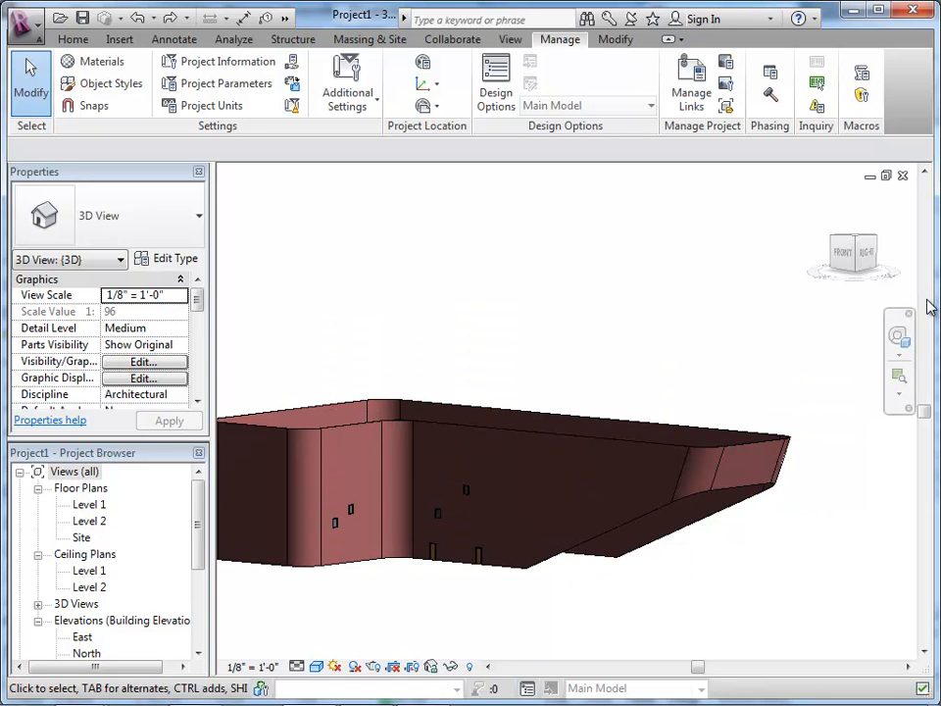
{"action": "right_click", "coordinate": [440, 246]}
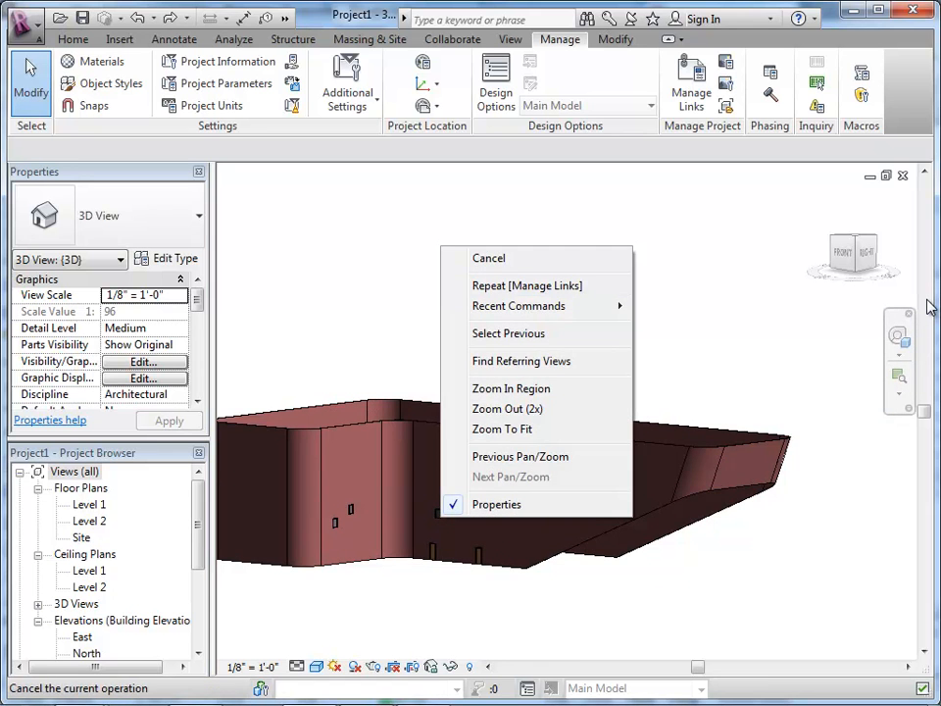
{"action": "key", "text": "Escape"}
{"action": "right_click", "coordinate": [399, 246]}
{"action": "key", "text": "Escape"}
{"action": "left_click", "coordinate": [510, 39]}
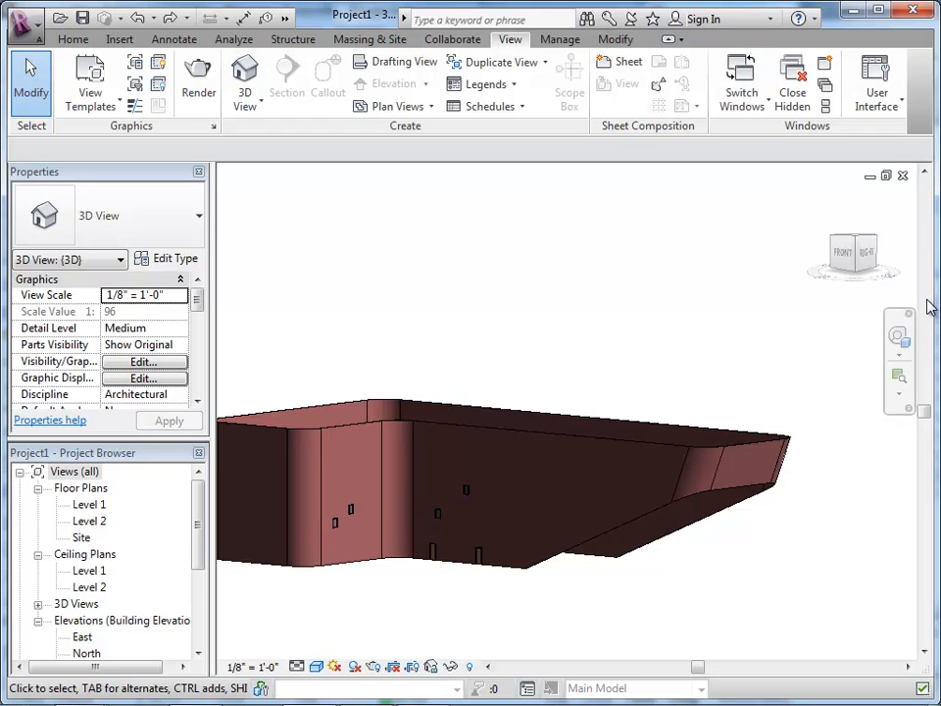
{"action": "right_click", "coordinate": [602, 305]}
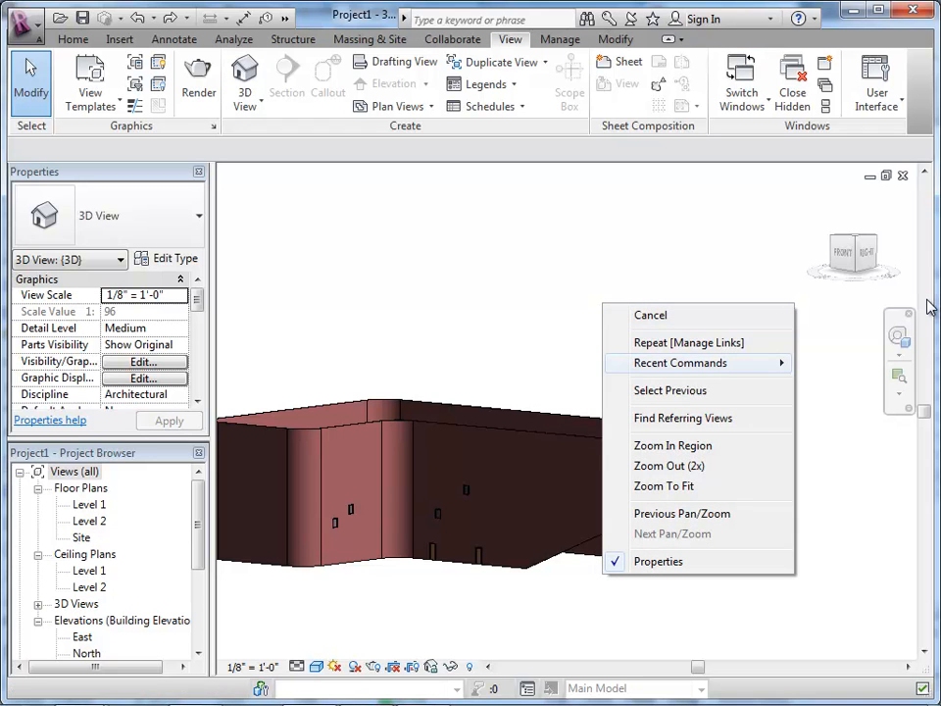
{"action": "mouse_move", "coordinate": [680, 362]}
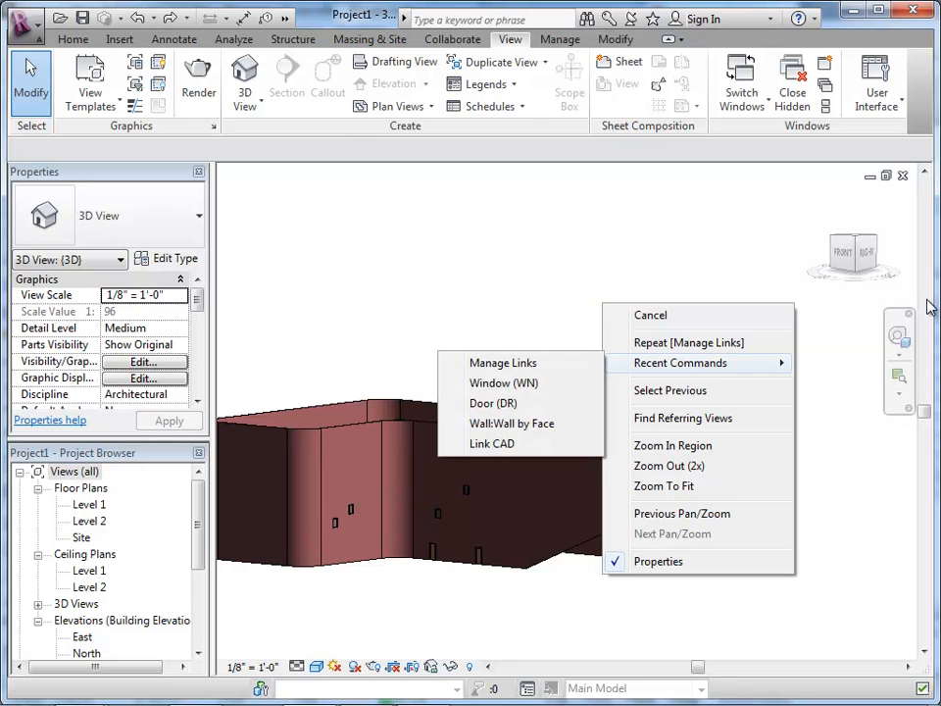
{"action": "key", "text": "Escape"}
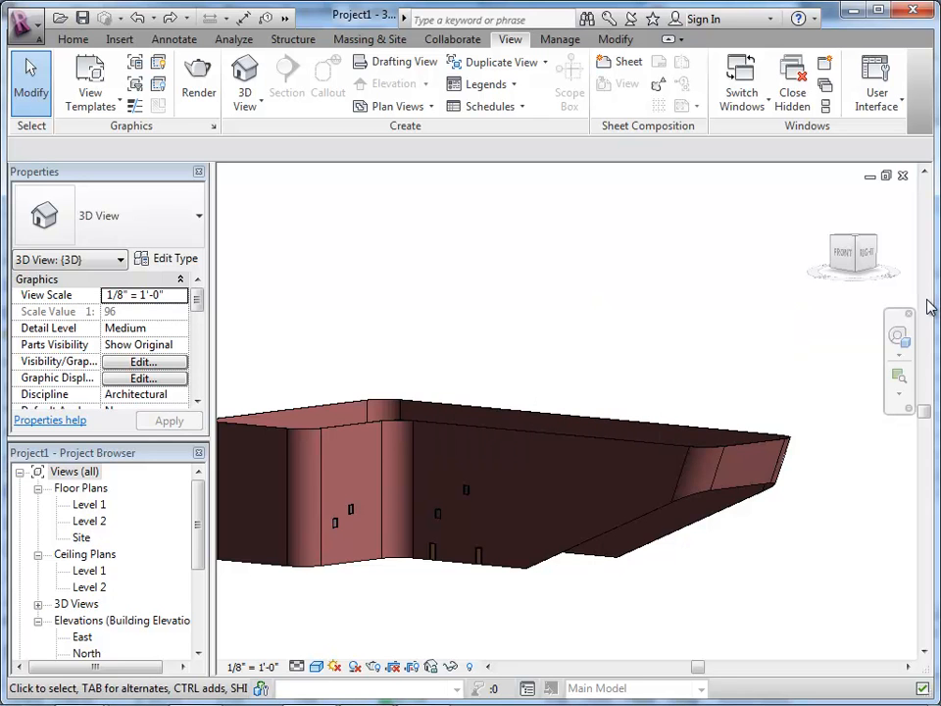
{"action": "scroll", "coordinate": [602, 418], "scroll_direction": "down", "scroll_amount": 2}
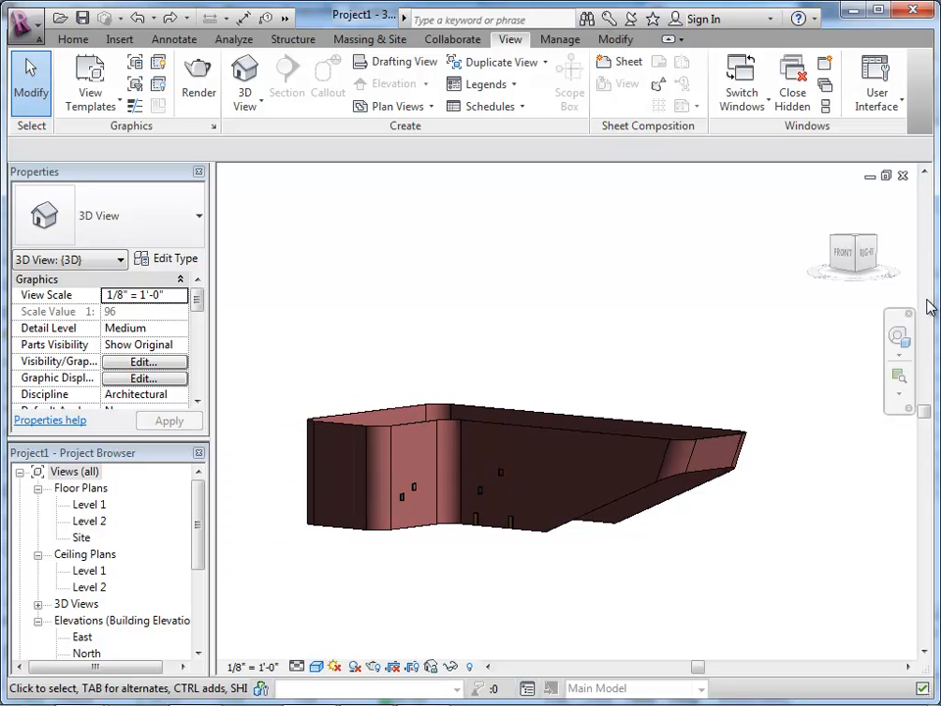
{"action": "right_click", "coordinate": [519, 260]}
{"action": "key", "text": "Escape"}
Step: Reveal the hidden elements, unhide the mass form in the 3D view, and leave Reveal Hidden Elements mode
{"action": "left_click", "coordinate": [469, 666]}
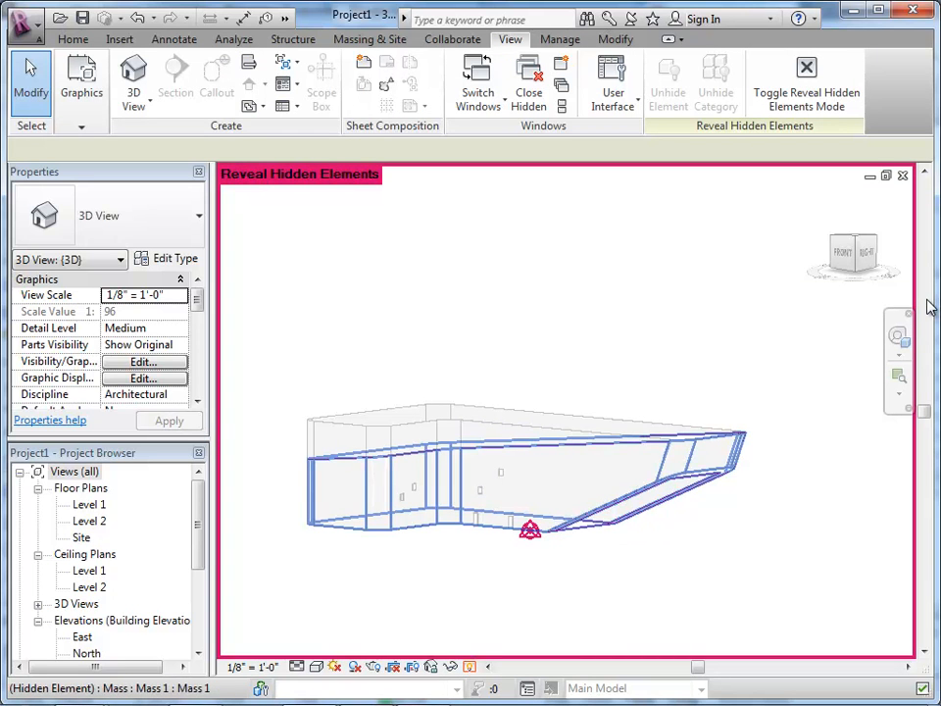
{"action": "left_click", "coordinate": [666, 499]}
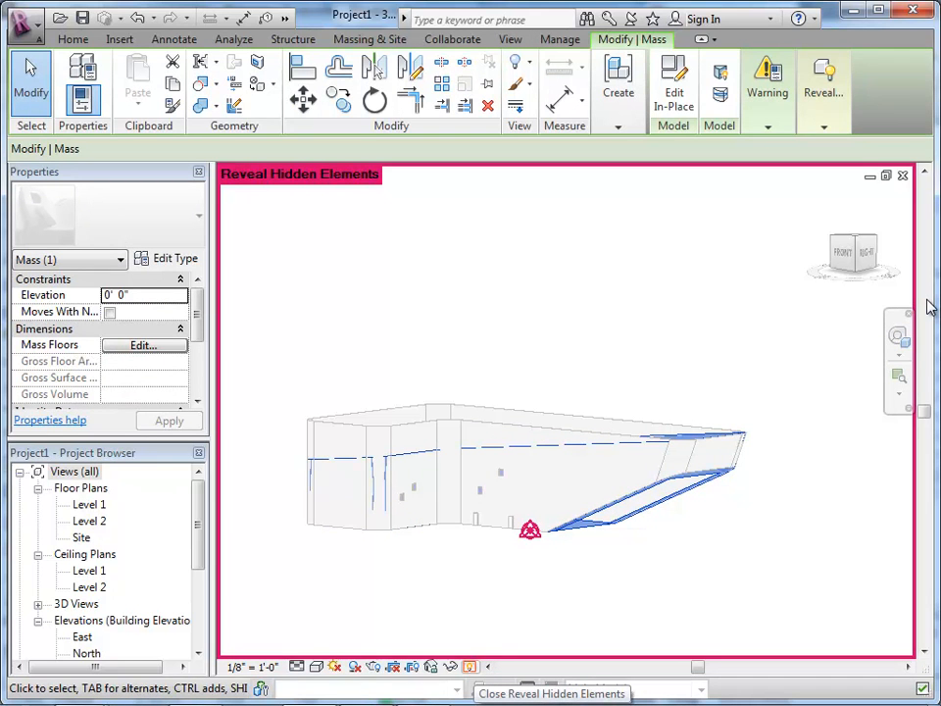
{"action": "mouse_move", "coordinate": [824, 93]}
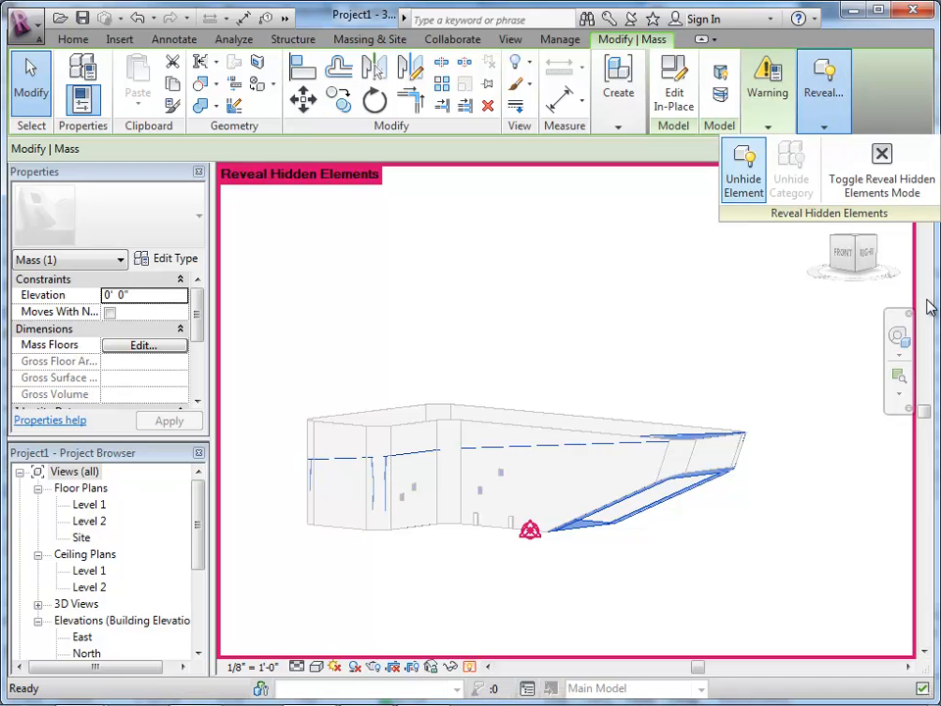
{"action": "left_click", "coordinate": [743, 172]}
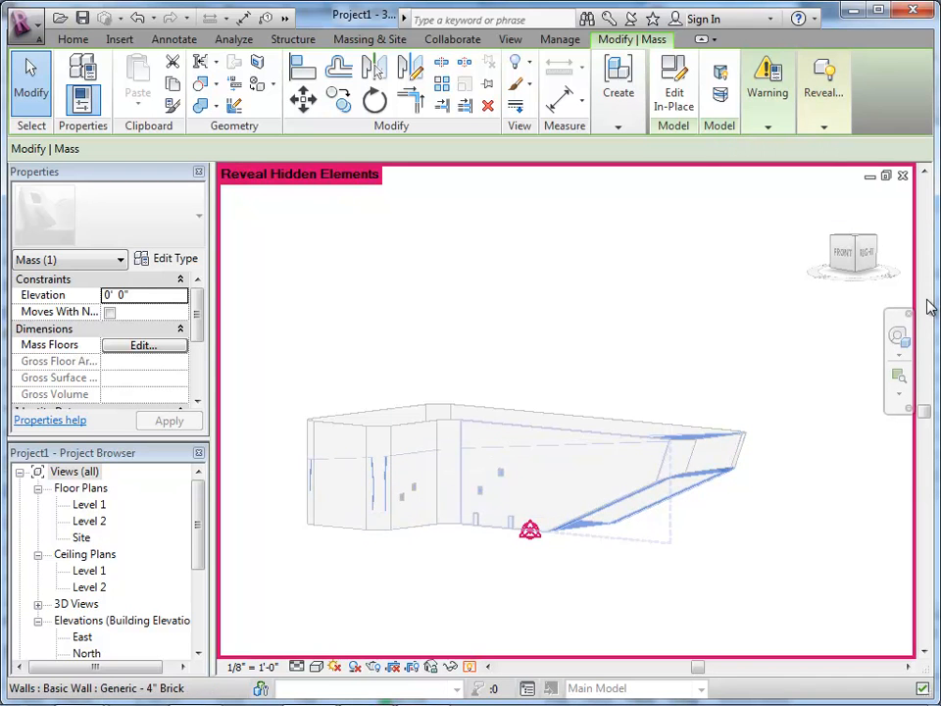
{"action": "left_click", "coordinate": [461, 471]}
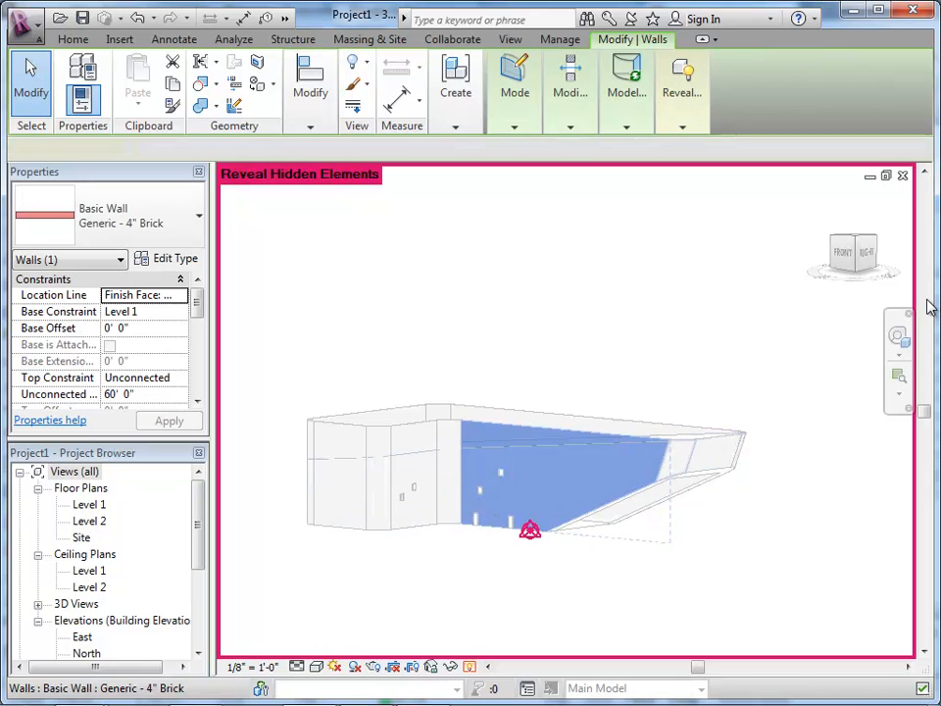
{"action": "key", "text": "Escape"}
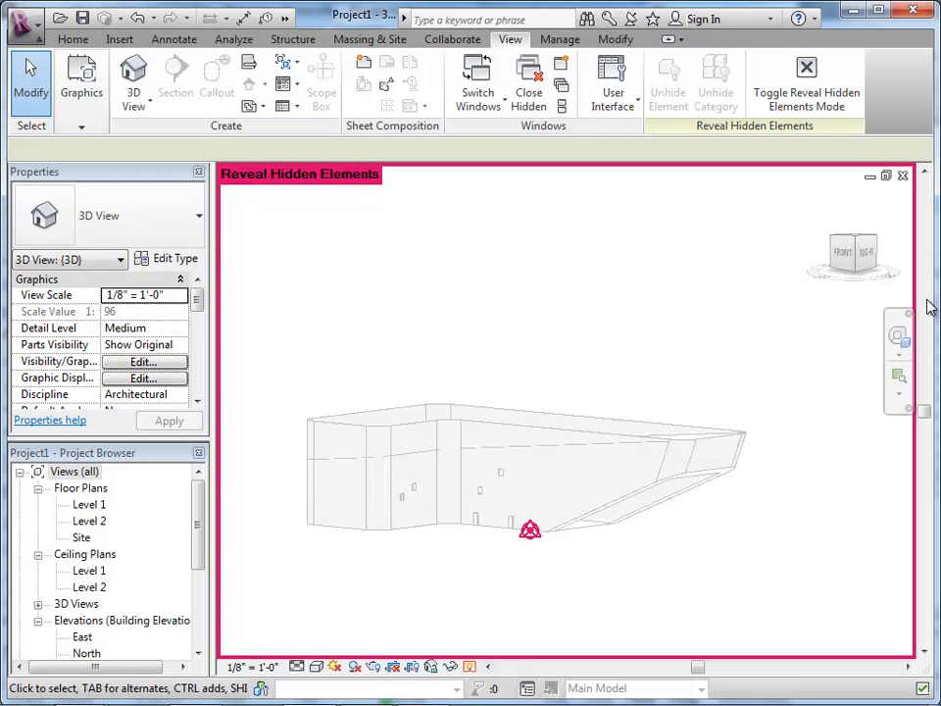
{"action": "left_click", "coordinate": [469, 667]}
Step: Use Update to Face on the tall, long rear brick wall with the revised mass shown
{"action": "scroll", "coordinate": [625, 412], "scroll_direction": "up", "scroll_amount": 2}
{"action": "scroll", "coordinate": [622, 423], "scroll_direction": "up", "scroll_amount": 1}
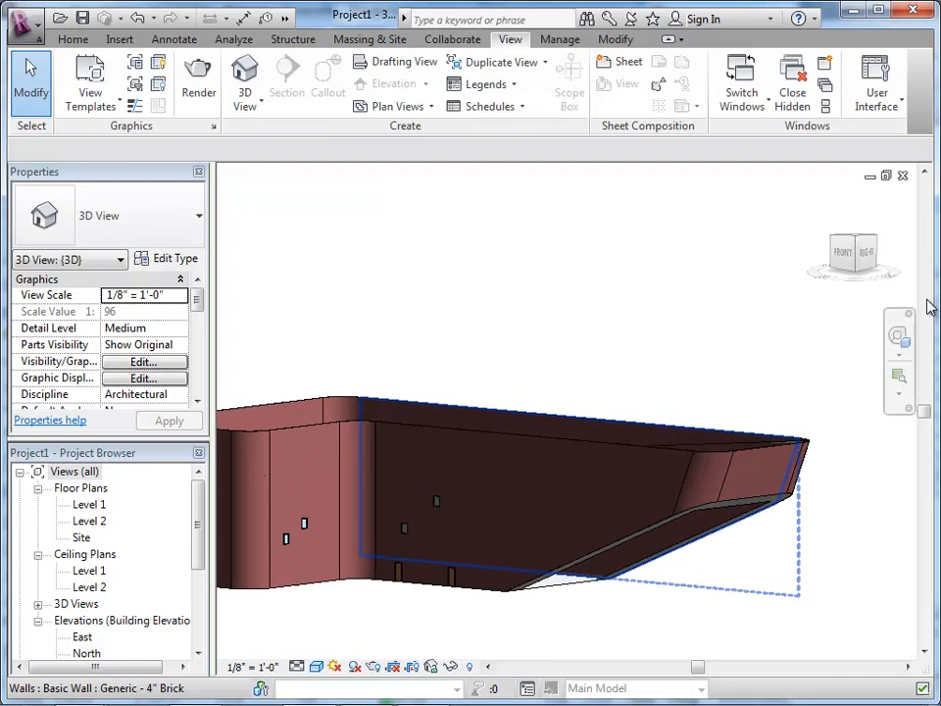
{"action": "scroll", "coordinate": [534, 488], "scroll_direction": "down", "scroll_amount": 3}
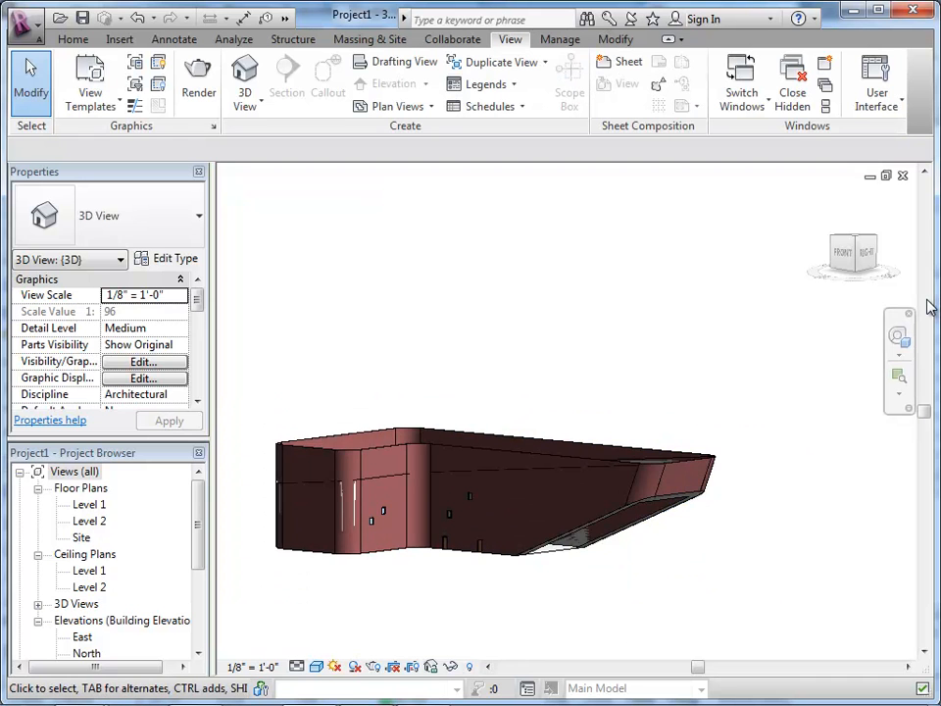
{"action": "scroll", "coordinate": [550, 465], "scroll_direction": "up", "scroll_amount": 1}
{"action": "mouse_move", "coordinate": [550, 466]}
{"action": "middle_mouse_down", "text": "shift"}
{"action": "mouse_move", "coordinate": [542, 488]}
{"action": "mouse_move", "coordinate": [369, 486]}
{"action": "middle_mouse_up", "text": "shift"}
{"action": "scroll", "coordinate": [446, 479], "scroll_direction": "up", "scroll_amount": 1}
{"action": "mouse_move", "coordinate": [446, 479]}
{"action": "middle_mouse_down", "text": "shift"}
{"action": "mouse_move", "coordinate": [608, 479]}
{"action": "mouse_move", "coordinate": [627, 492]}
{"action": "middle_mouse_up", "text": "shift"}
{"action": "left_click", "coordinate": [686, 387]}
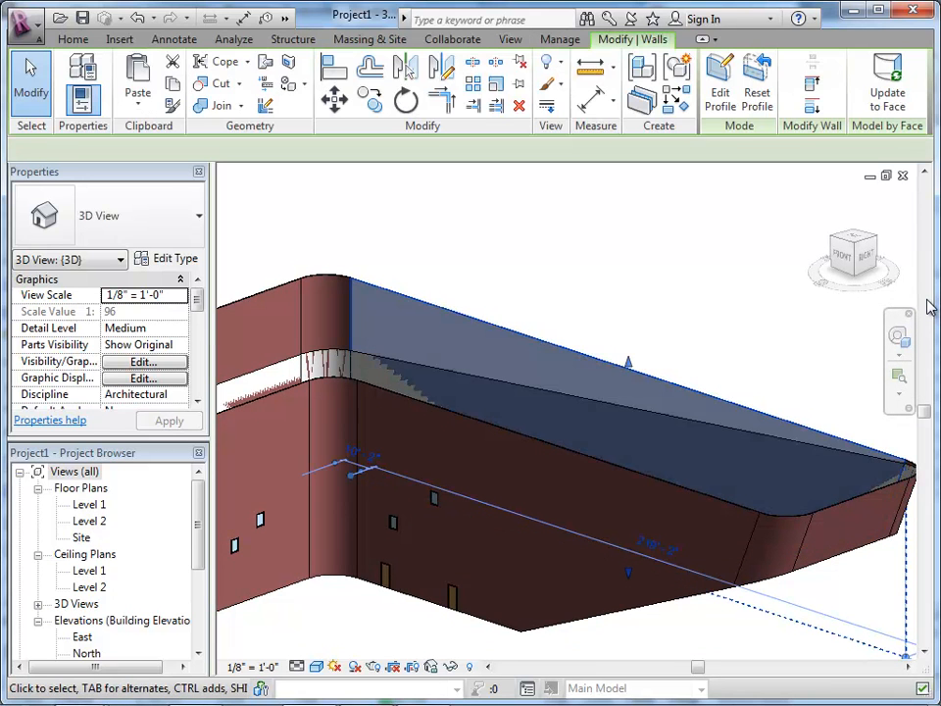
{"action": "left_click", "coordinate": [887, 86]}
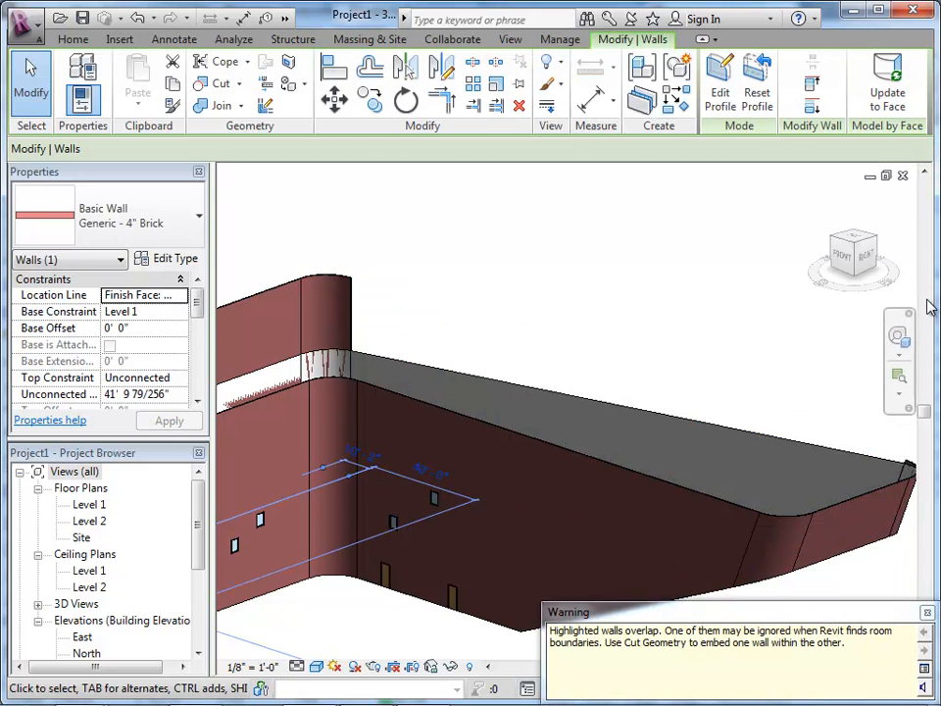
Step: Create a Generic - 4" Brick wall by face on the bare long rear face of the revised mass
{"action": "middle_click_drag", "start_coordinate": [936, 312], "coordinate": [930, 307], "text": "shift"}
{"action": "scroll", "coordinate": [929, 307], "scroll_direction": "down", "scroll_amount": 2}
{"action": "scroll", "coordinate": [929, 307], "scroll_direction": "up", "scroll_amount": 2}
{"action": "key", "text": "Escape"}
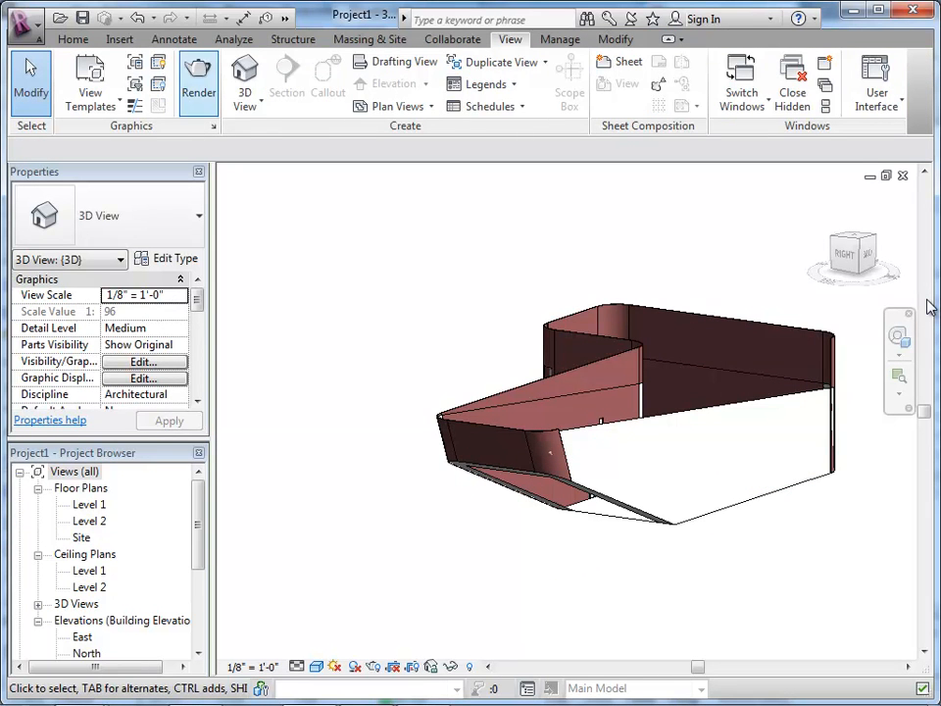
{"action": "left_click", "coordinate": [369, 39]}
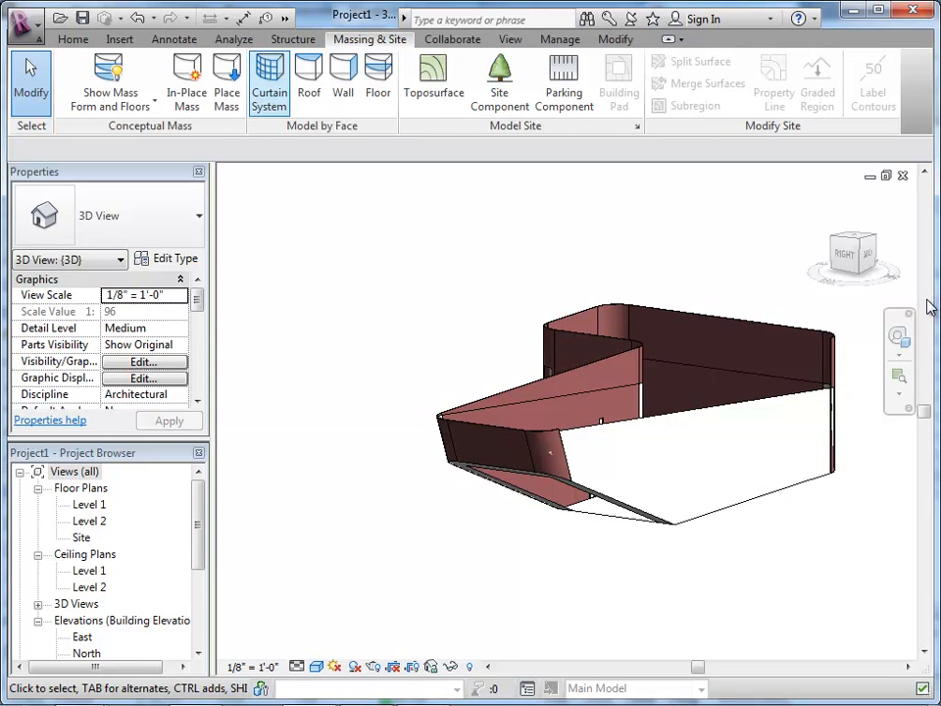
{"action": "left_click", "coordinate": [343, 80]}
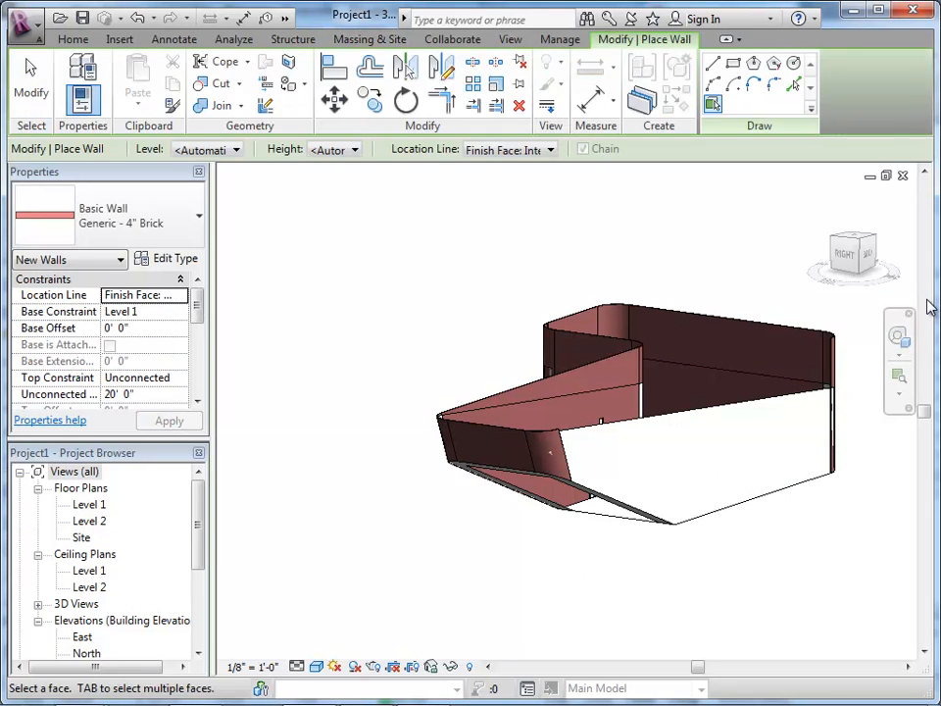
{"action": "left_click", "coordinate": [701, 451]}
{"action": "scroll", "coordinate": [578, 441], "scroll_direction": "up", "scroll_amount": 5}
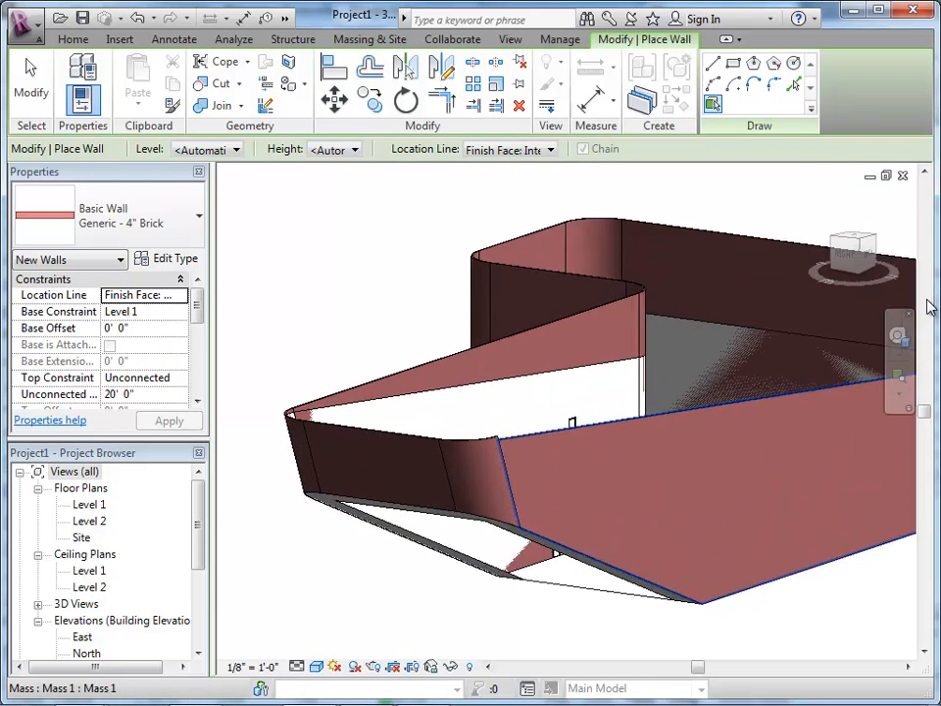
{"action": "mouse_move", "coordinate": [491, 441]}
{"action": "middle_mouse_down", "text": "shift"}
{"action": "mouse_move", "coordinate": [529, 422]}
{"action": "mouse_move", "coordinate": [512, 421]}
{"action": "middle_mouse_up", "text": "shift"}
{"action": "key", "text": "Escape"}
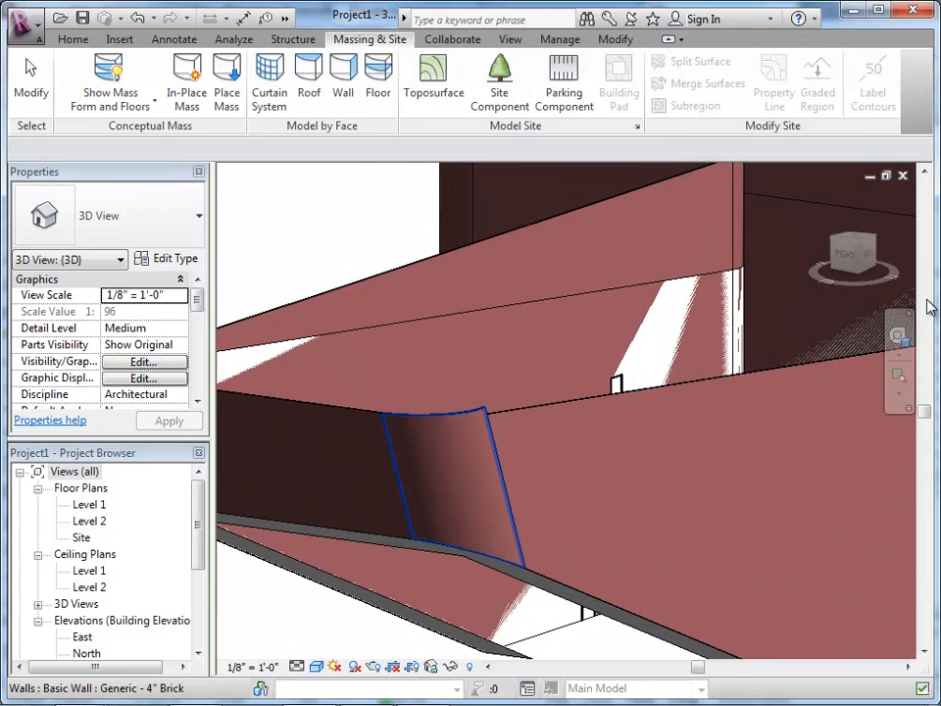
Step: Delete the curved corner brick wall beside the new rear wall and recreate it by face on the curved mass surface
{"action": "left_click", "coordinate": [481, 410]}
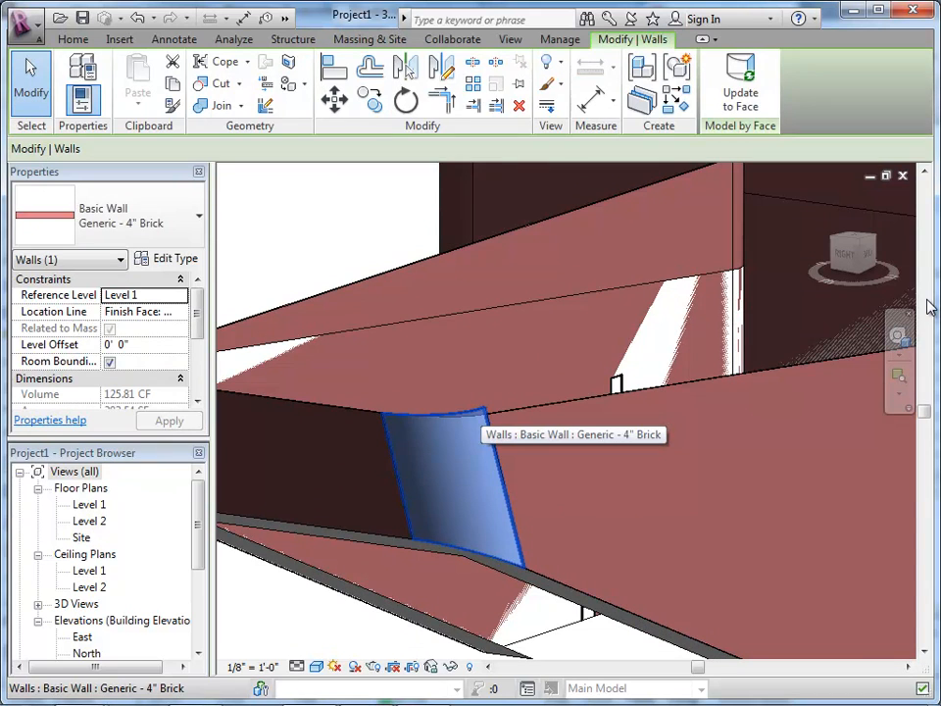
{"action": "key", "text": "Escape"}
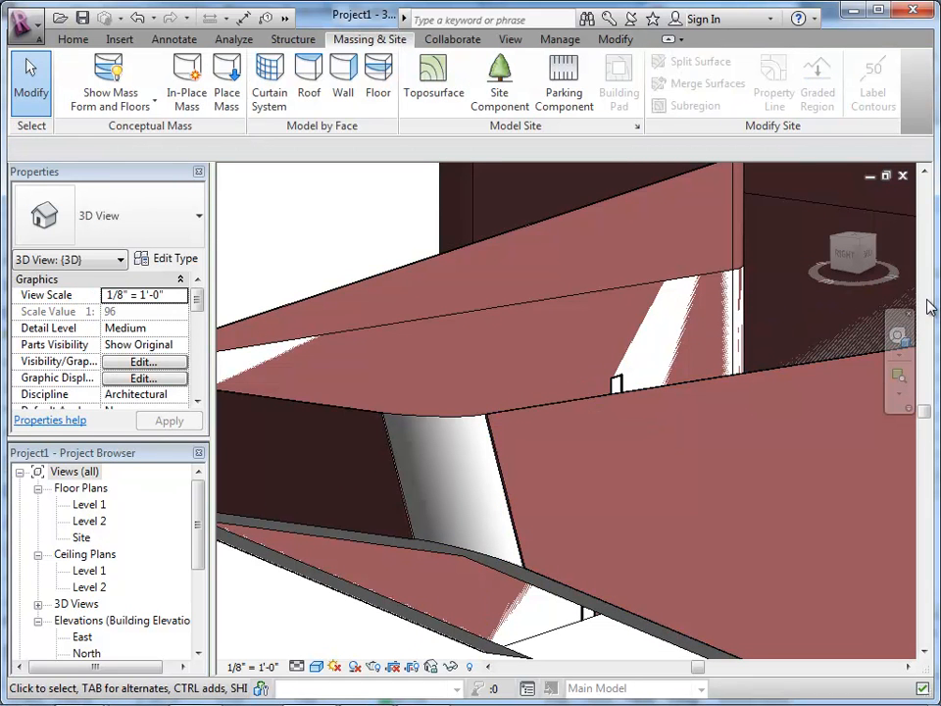
{"action": "left_click", "coordinate": [343, 81]}
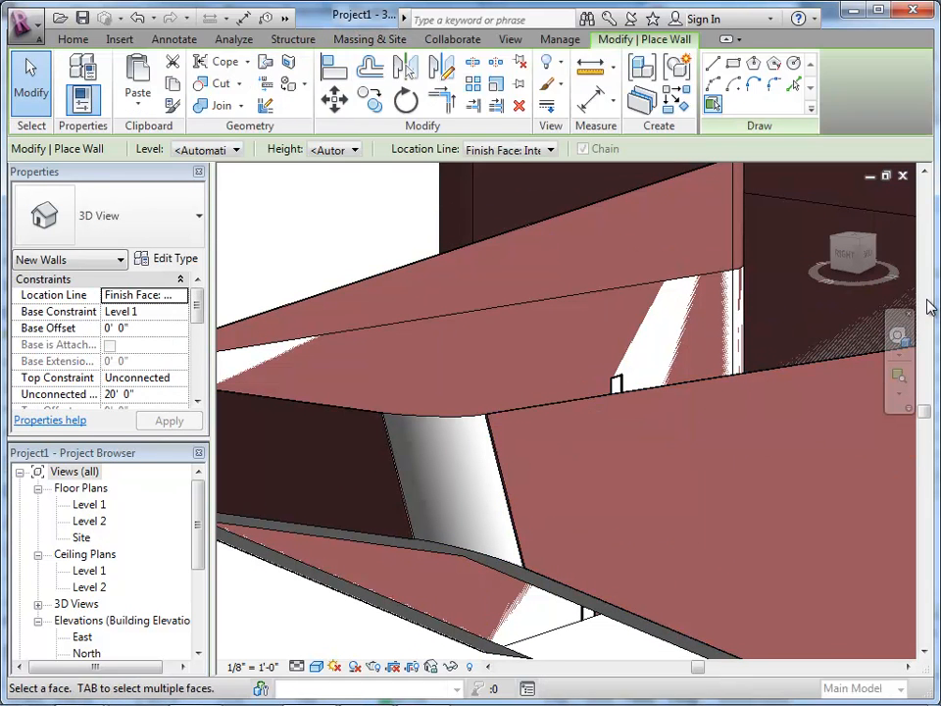
{"action": "left_click", "coordinate": [458, 482]}
{"action": "scroll", "coordinate": [578, 355], "scroll_direction": "down", "scroll_amount": 1}
{"action": "key", "text": "Escape"}
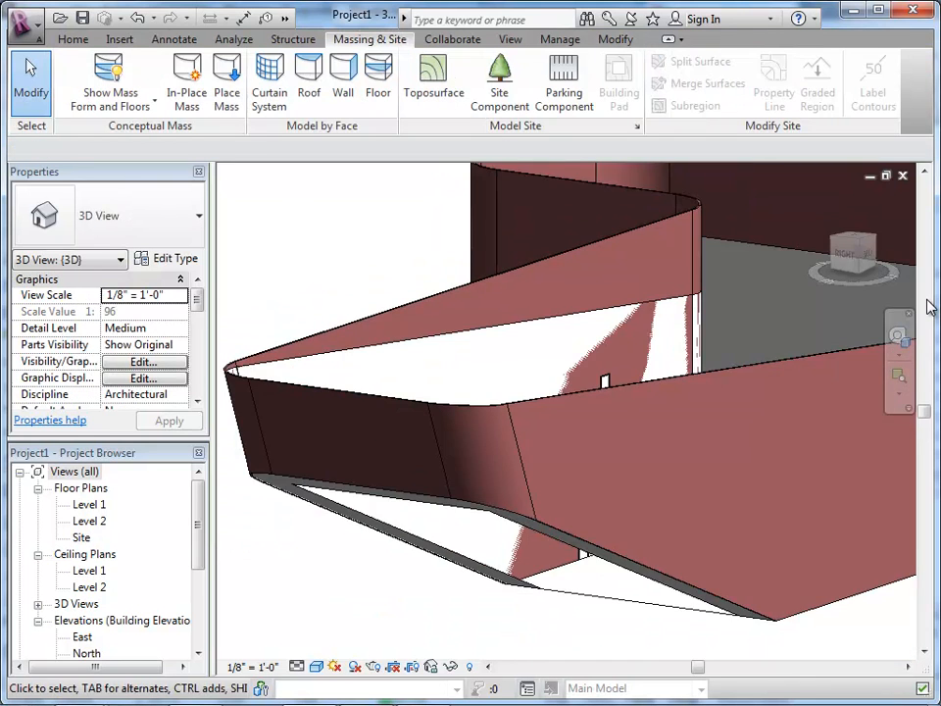
{"action": "scroll", "coordinate": [536, 399], "scroll_direction": "down", "scroll_amount": 2}
{"action": "scroll", "coordinate": [252, 330], "scroll_direction": "down", "scroll_amount": 2}
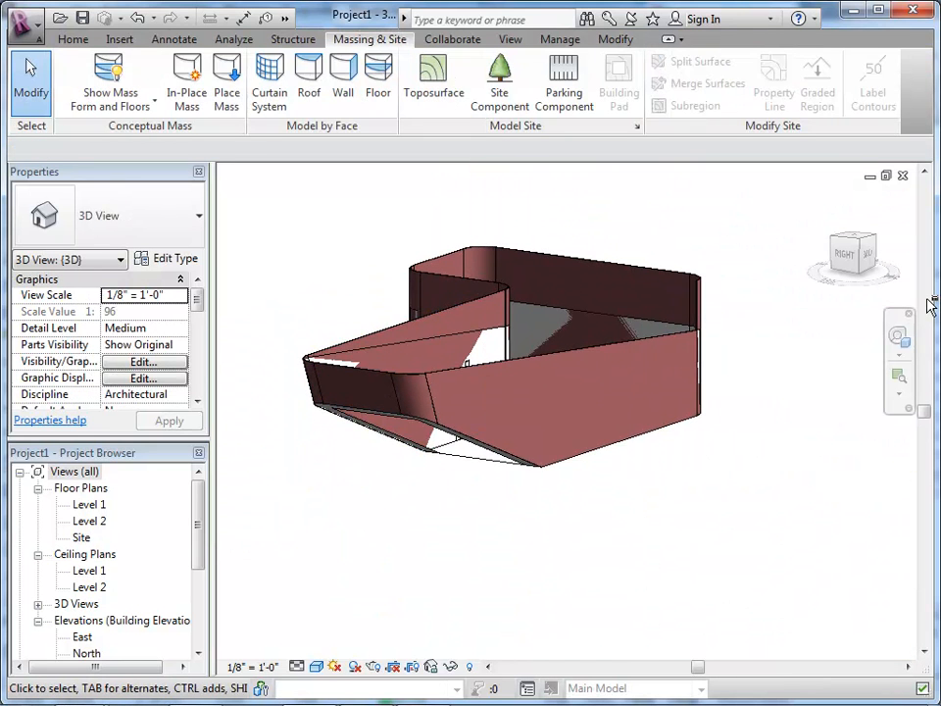
{"action": "key", "text": "Menu"}
{"action": "key", "text": "Escape"}
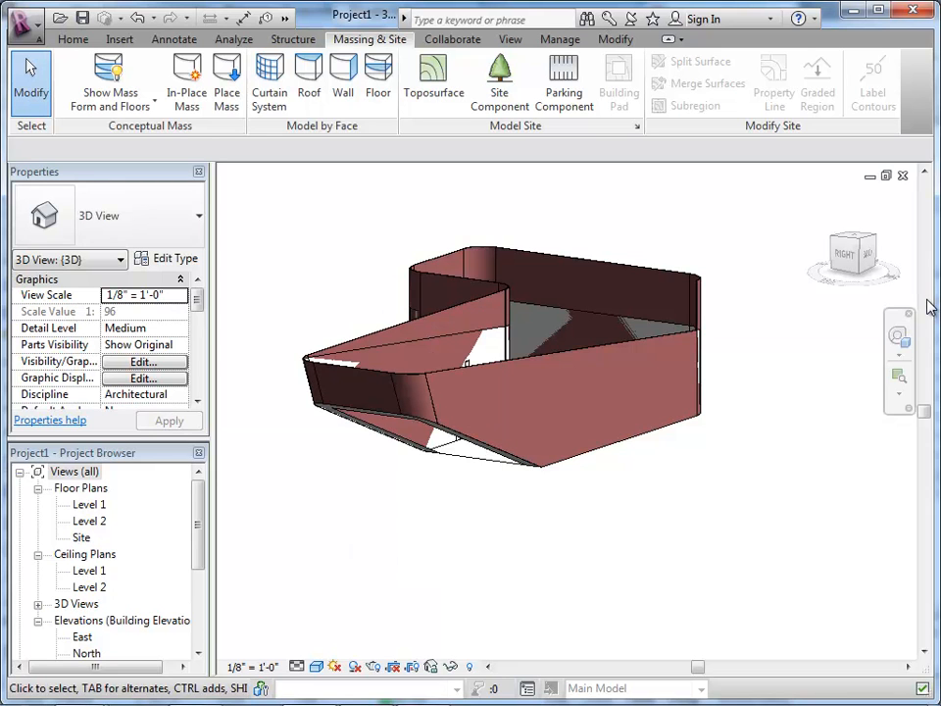